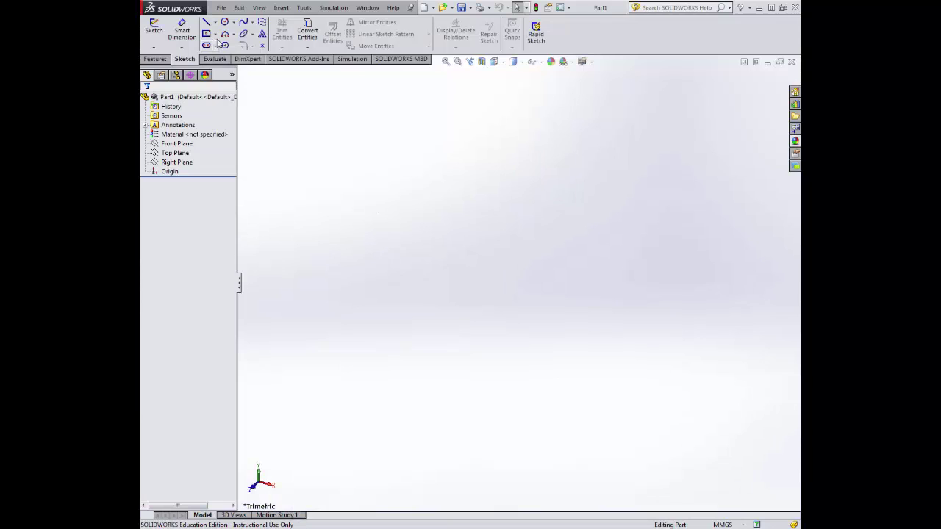
Sketch a center rectangle on the Front Plane, centred on the origin, about 30 mm wide and 67 mm high
{"action": "left_click", "coordinate": [215, 34]}
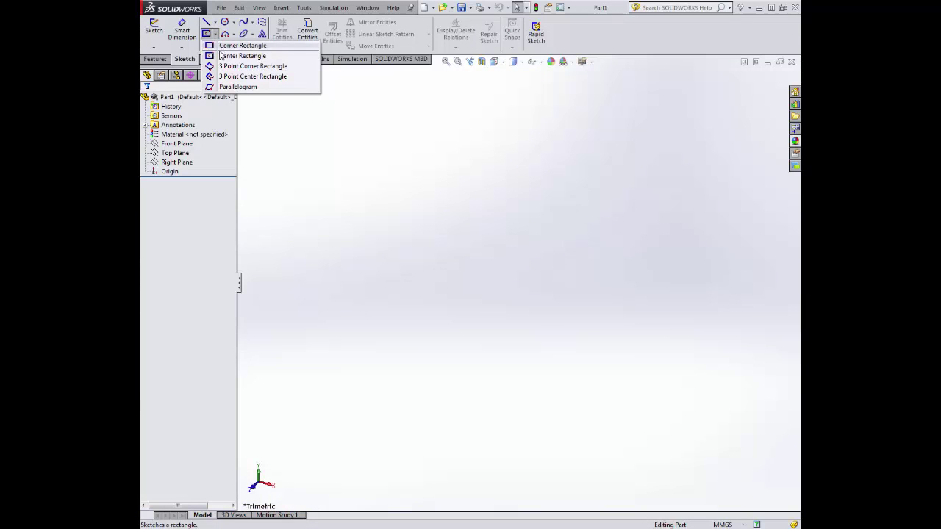
{"action": "left_click", "coordinate": [221, 56]}
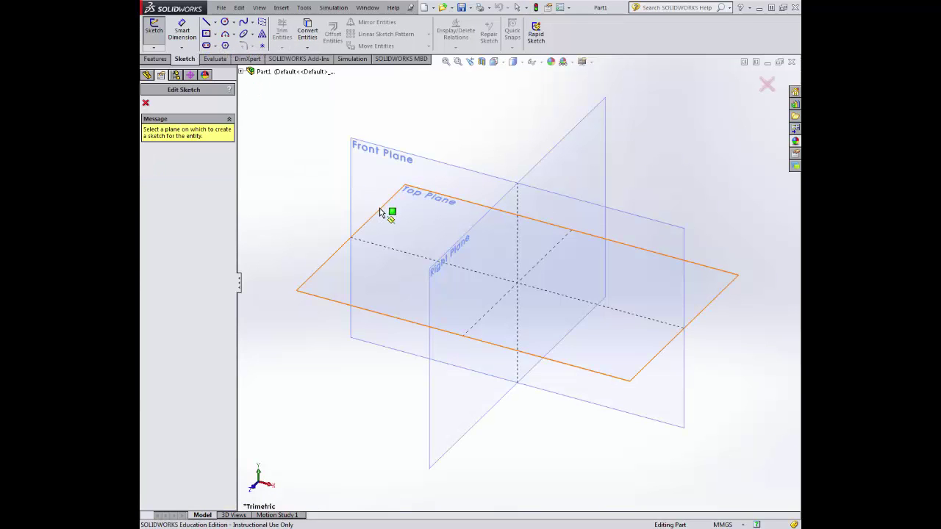
{"action": "left_click", "coordinate": [475, 172]}
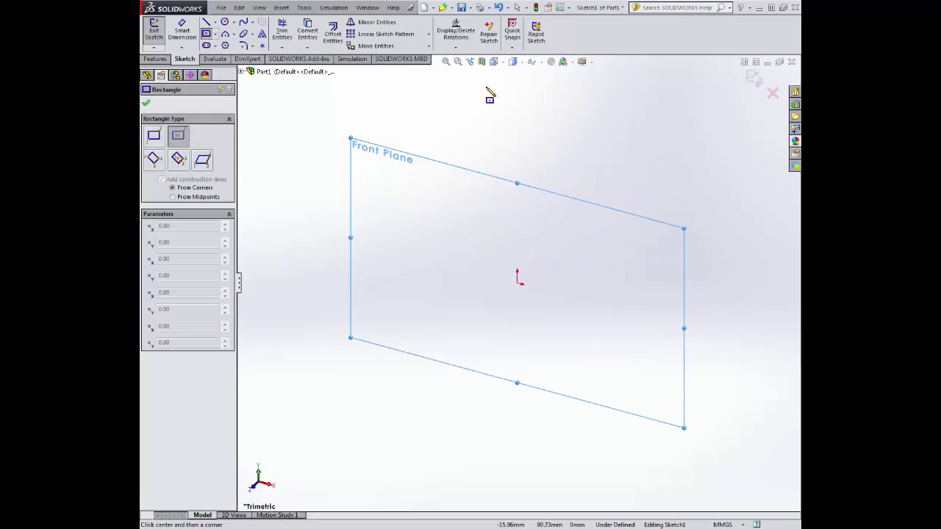
{"action": "left_click", "coordinate": [494, 62]}
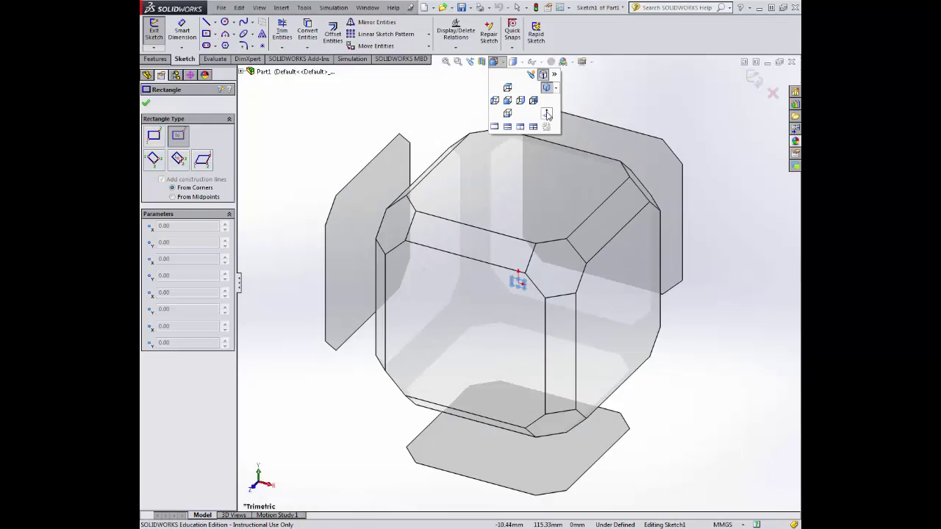
{"action": "left_click", "coordinate": [546, 114]}
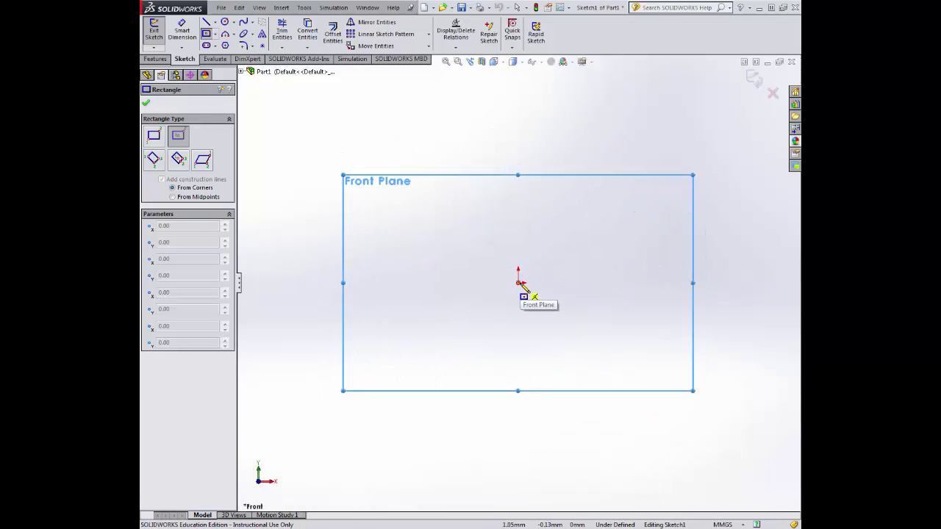
{"action": "left_click", "coordinate": [518, 283]}
{"action": "left_click", "coordinate": [548, 217]}
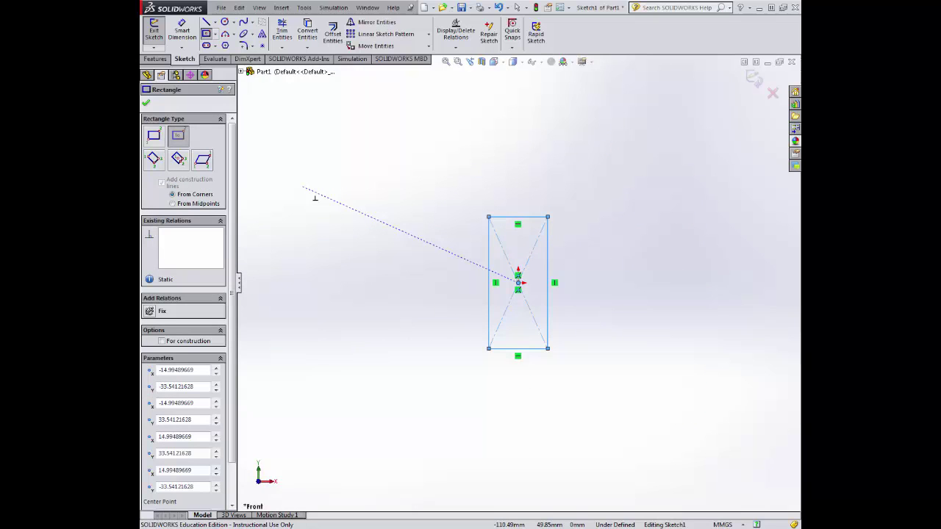
{"action": "left_click", "coordinate": [146, 105]}
Dimension the rectangle 30 mm high and 20 mm wide, and close the sketch
{"action": "left_click", "coordinate": [182, 31]}
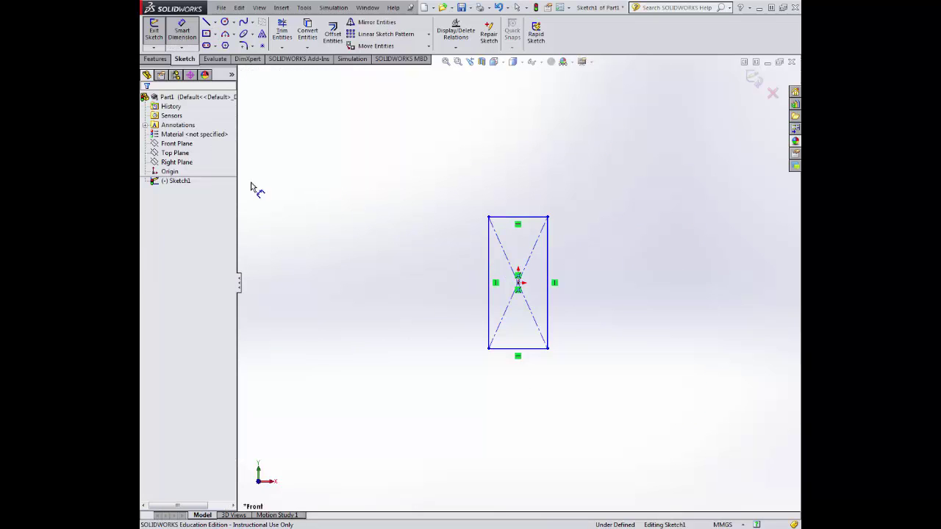
{"action": "left_click", "coordinate": [490, 280]}
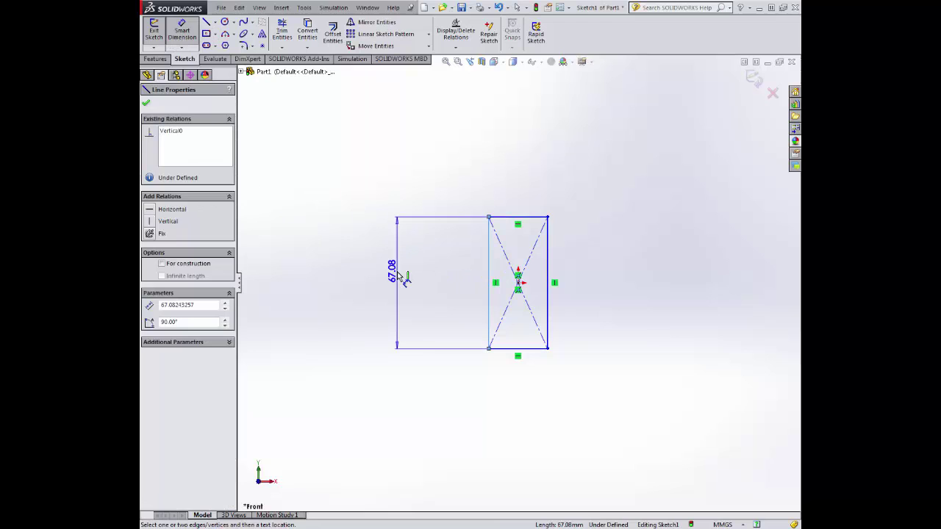
{"action": "left_click", "coordinate": [403, 277]}
{"action": "type", "text": "30"}
{"action": "key", "text": "Return"}
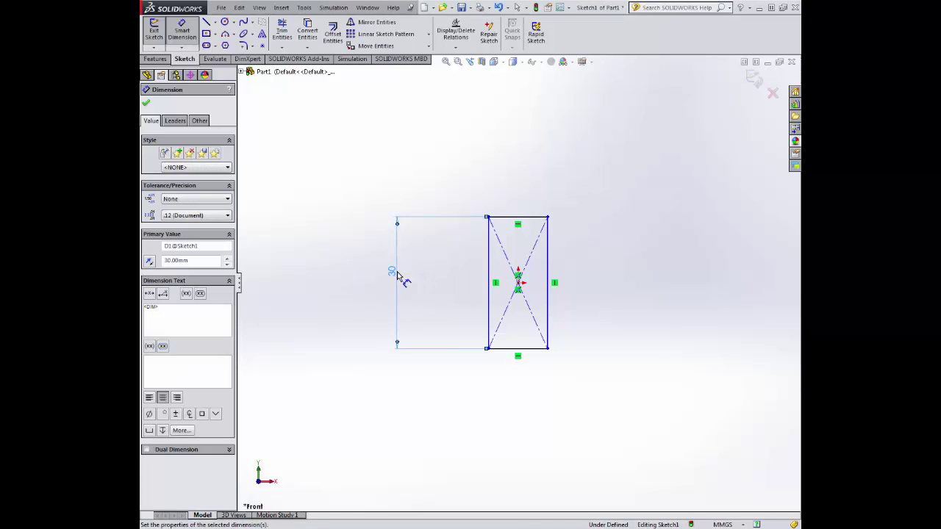
{"action": "left_click", "coordinate": [524, 219]}
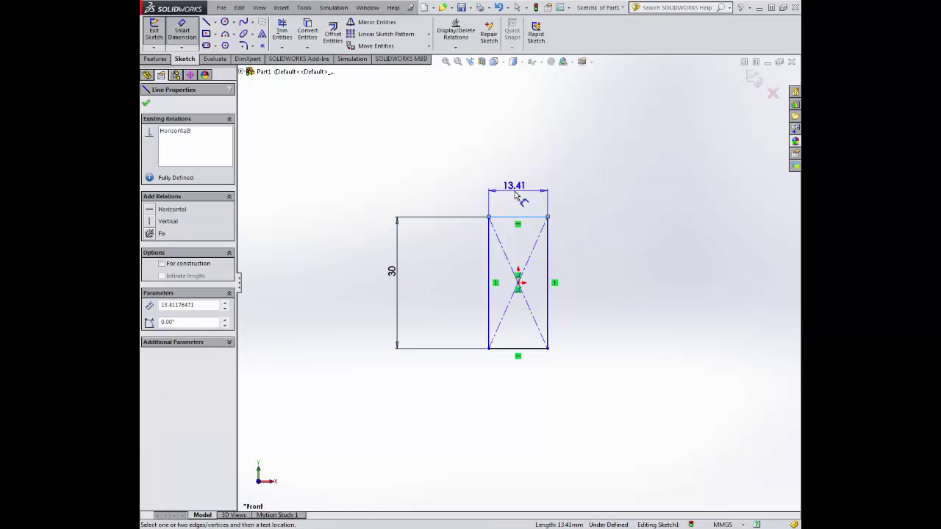
{"action": "left_click", "coordinate": [514, 193]}
{"action": "type", "text": "20"}
{"action": "key", "text": "Return"}
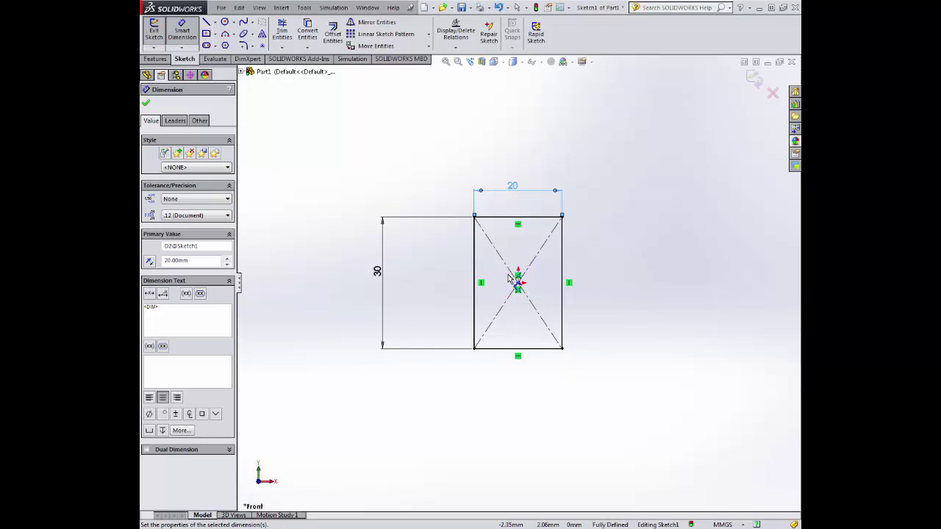
{"action": "middle_click_drag", "start_coordinate": [388, 158], "coordinate": [353, 164]}
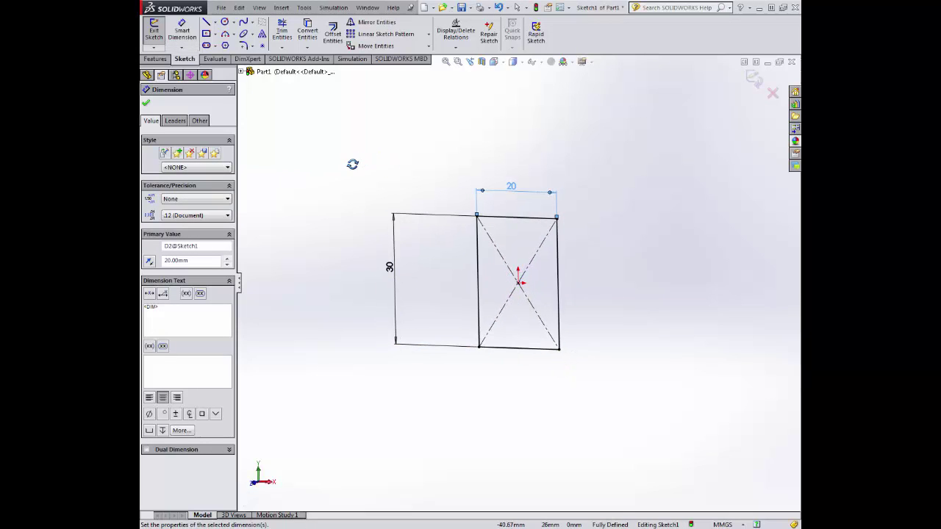
{"action": "left_click", "coordinate": [155, 33]}
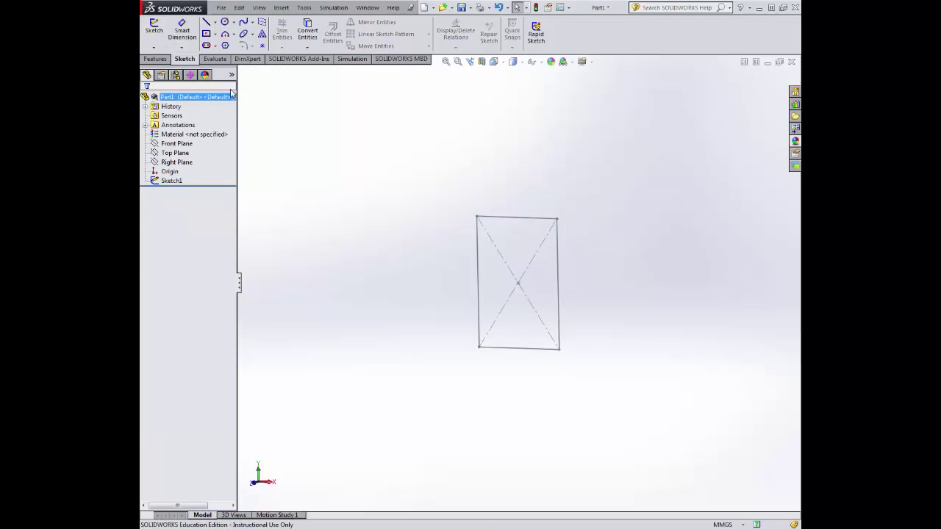
Start a new sketch on the Right Plane and view it face-on
{"action": "left_click", "coordinate": [154, 30]}
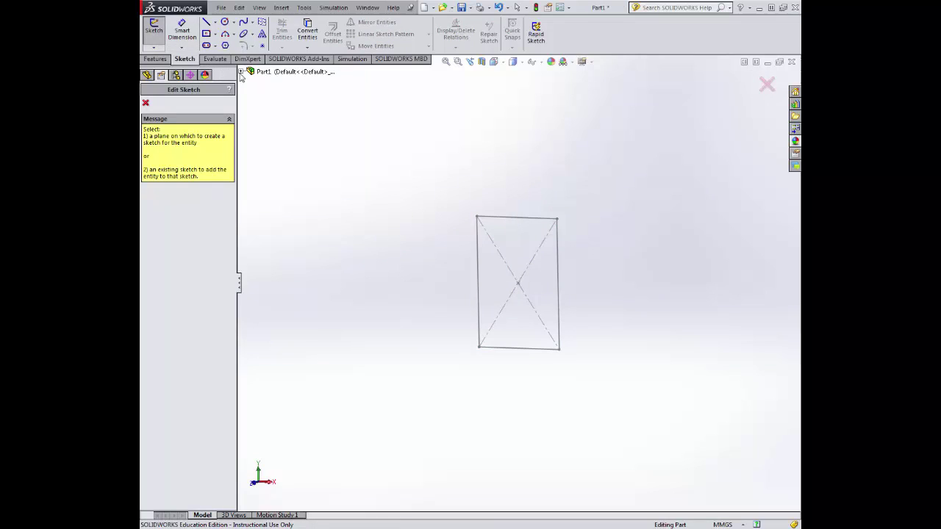
{"action": "left_click", "coordinate": [241, 71]}
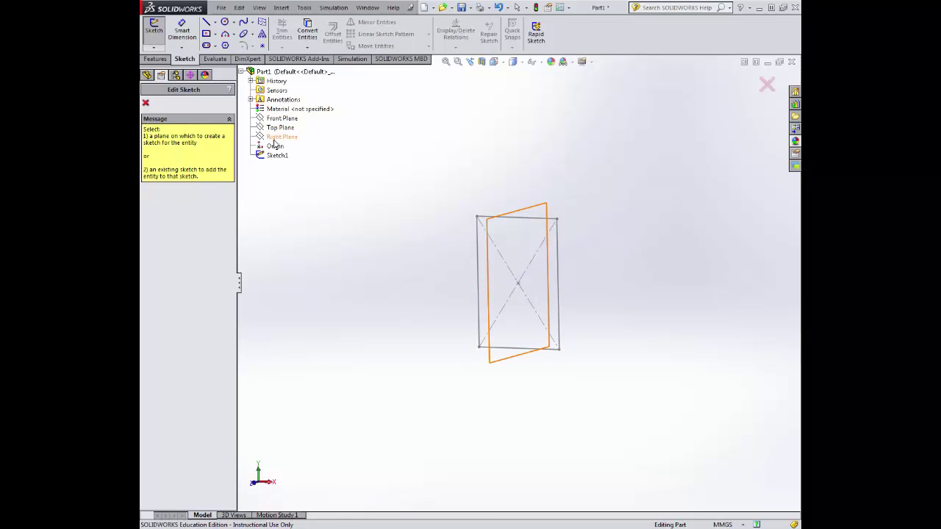
{"action": "middle_click_drag", "start_coordinate": [515, 193], "coordinate": [447, 197]}
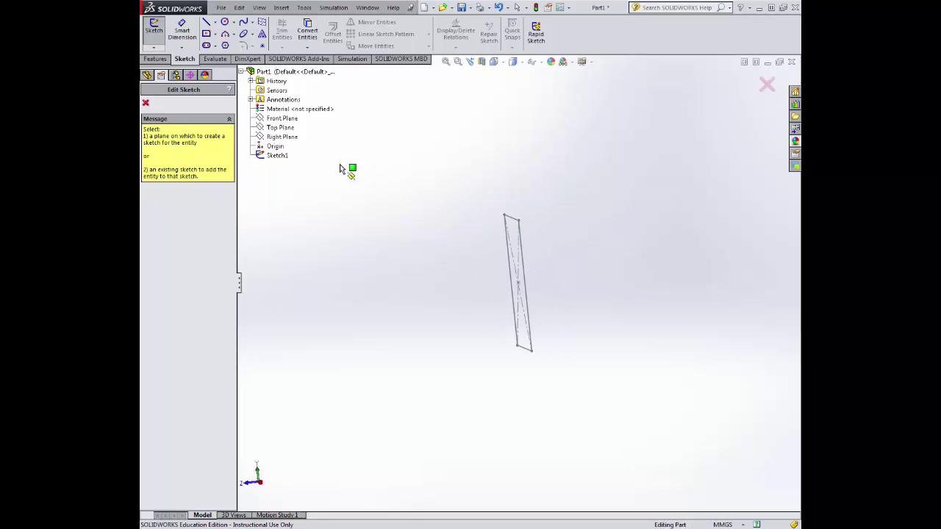
{"action": "left_click", "coordinate": [293, 140]}
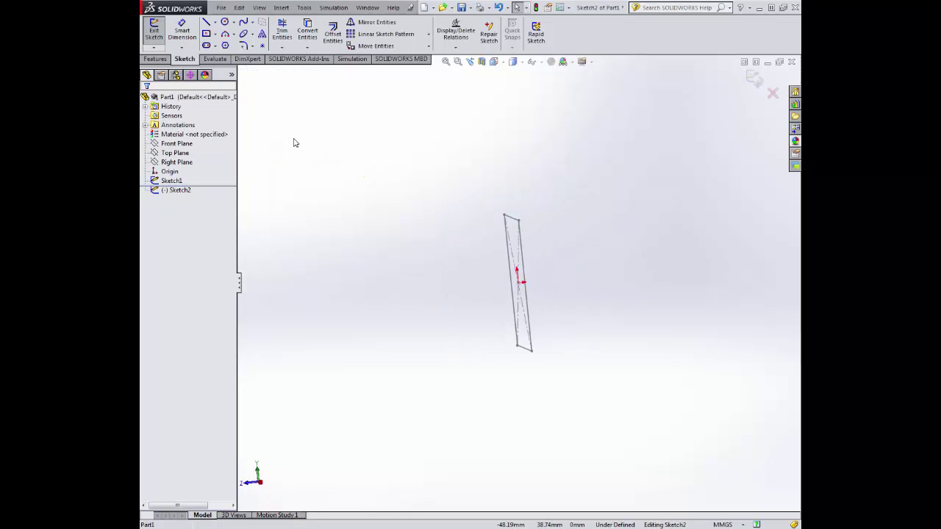
{"action": "left_click", "coordinate": [504, 63]}
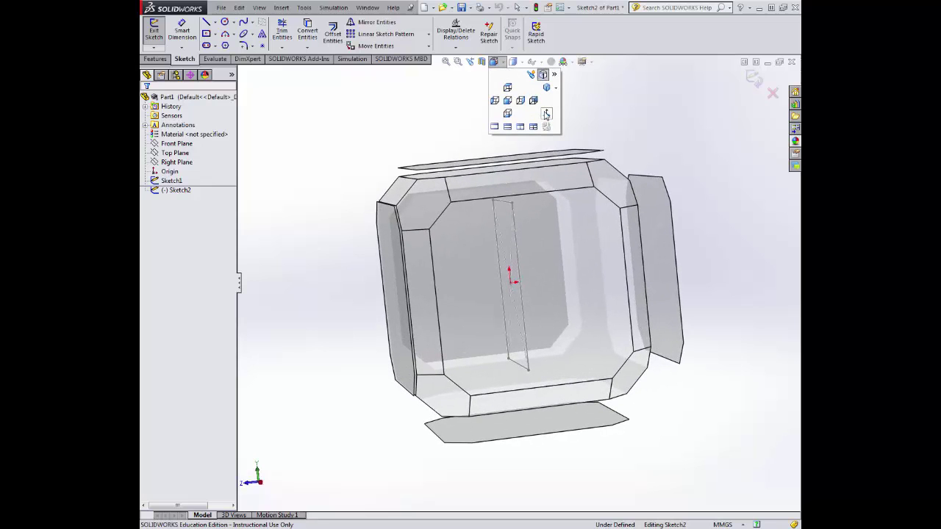
{"action": "left_click", "coordinate": [545, 115]}
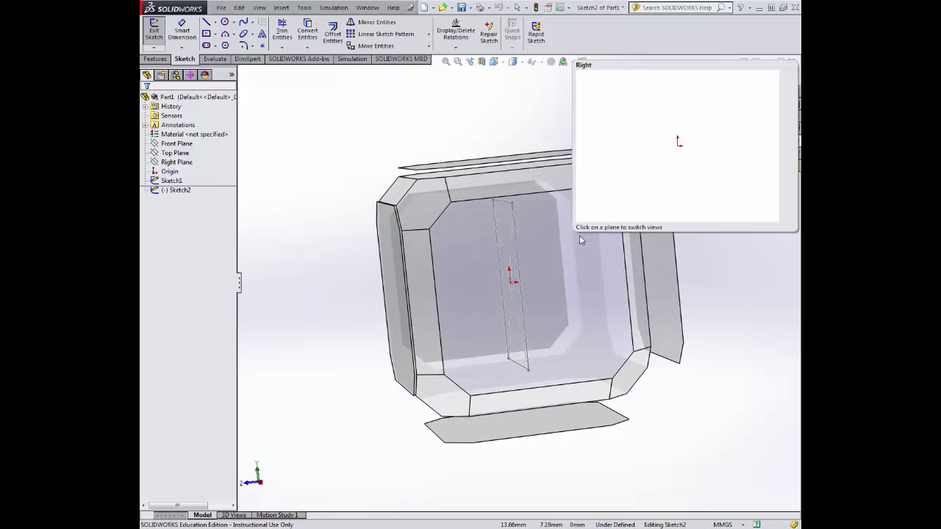
{"action": "left_click", "coordinate": [580, 237]}
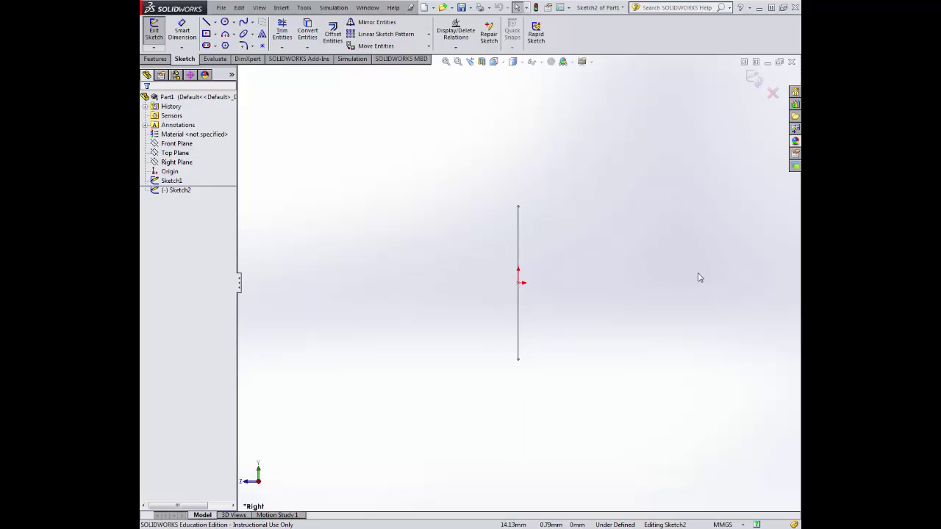
Draw a horizontal centerline about 61 mm long from the origin, extending away from the rectangle profile
{"action": "scroll", "coordinate": [699, 278], "scroll_direction": "up", "scroll_amount": 3}
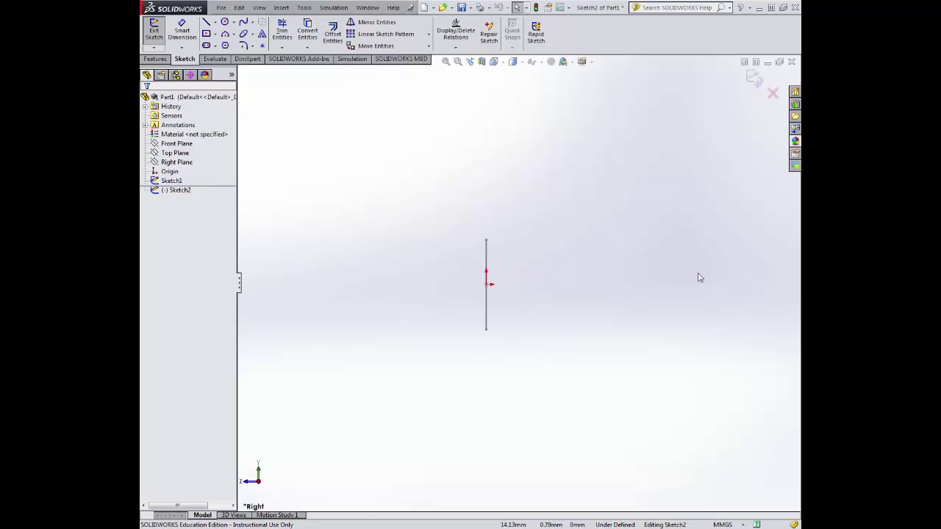
{"action": "left_click", "coordinate": [215, 23]}
{"action": "left_click", "coordinate": [233, 38]}
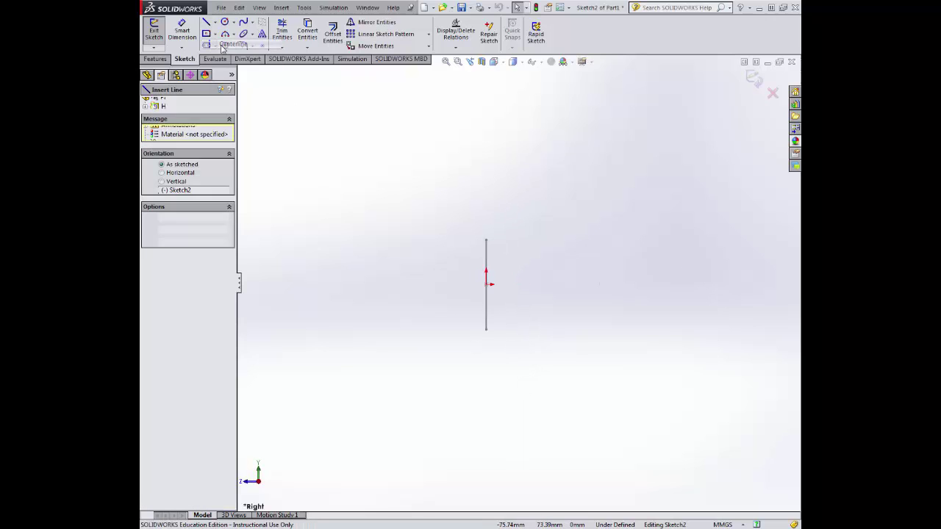
{"action": "left_click", "coordinate": [486, 284]}
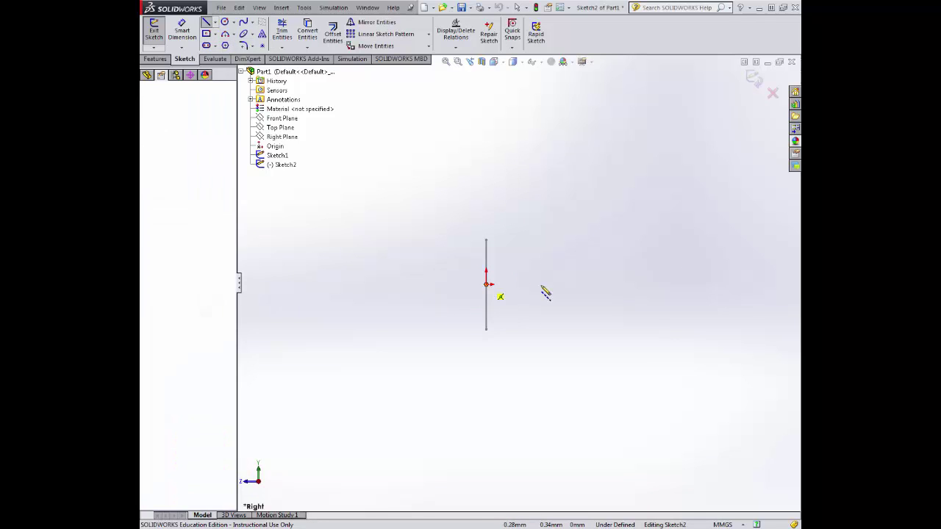
{"action": "left_click", "coordinate": [668, 285]}
{"action": "key", "text": "Escape"}
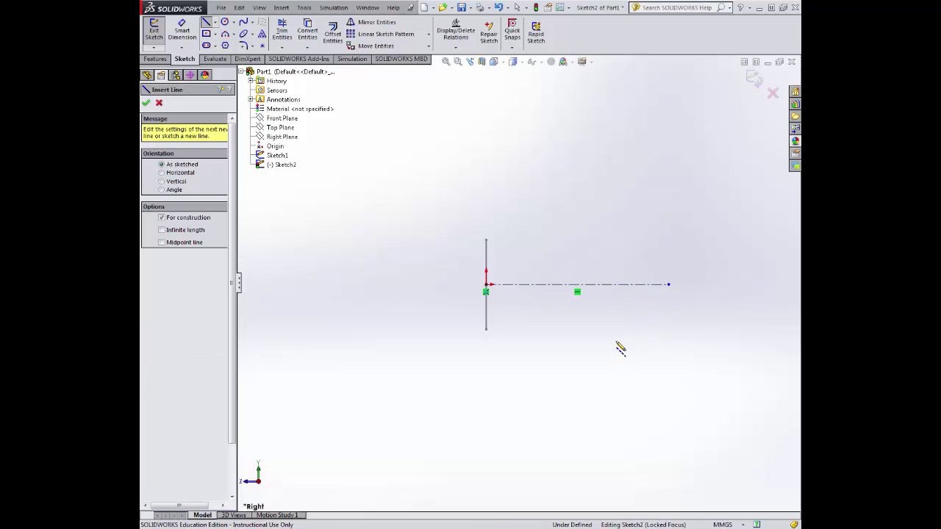
Dimension the horizontal centerline's length as 80 mm
{"action": "left_click", "coordinate": [182, 28]}
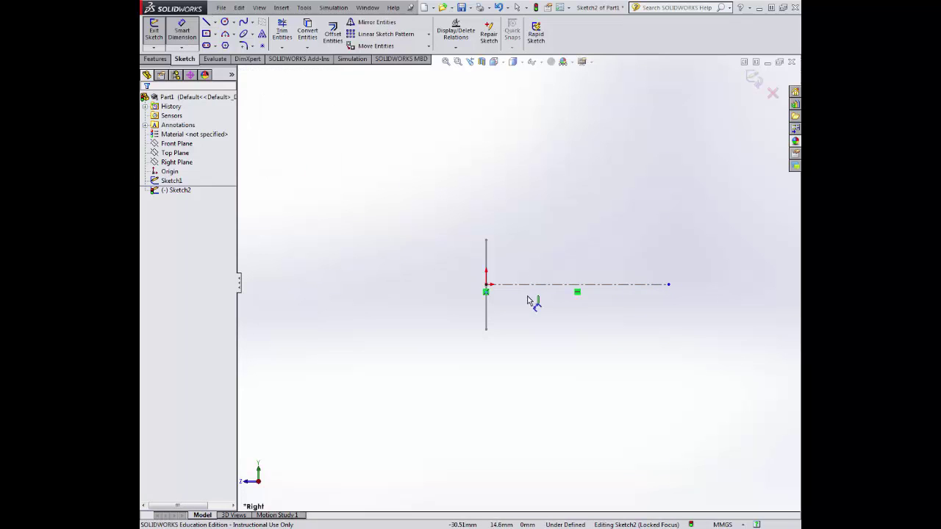
{"action": "left_click", "coordinate": [576, 284]}
{"action": "left_click", "coordinate": [571, 153]}
{"action": "type", "text": "80"}
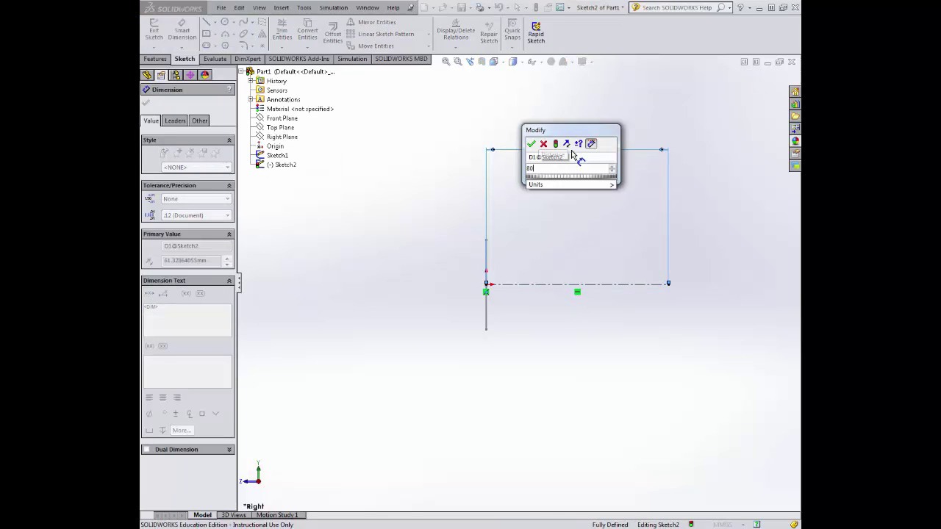
{"action": "key", "text": "Return"}
Draw a short vertical centerline about 7 mm long upward from the far end of the horizontal centerline
{"action": "scroll", "coordinate": [671, 294], "scroll_direction": "down", "scroll_amount": 2}
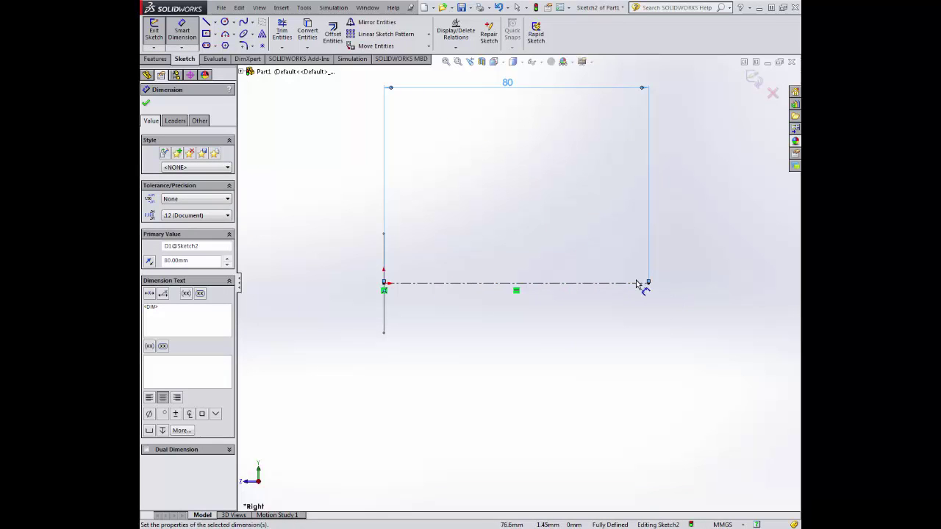
{"action": "left_click", "coordinate": [215, 22]}
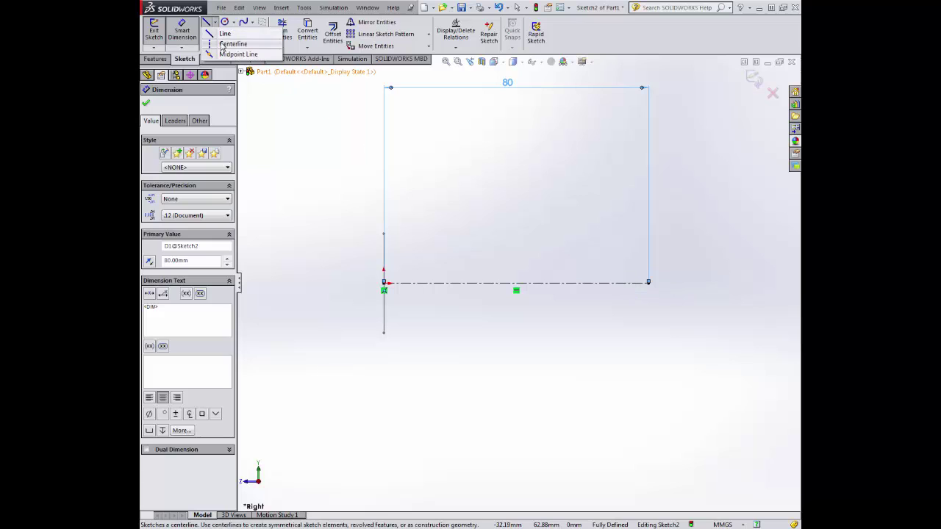
{"action": "left_click", "coordinate": [229, 41]}
{"action": "scroll", "coordinate": [646, 281], "scroll_direction": "down", "scroll_amount": 3}
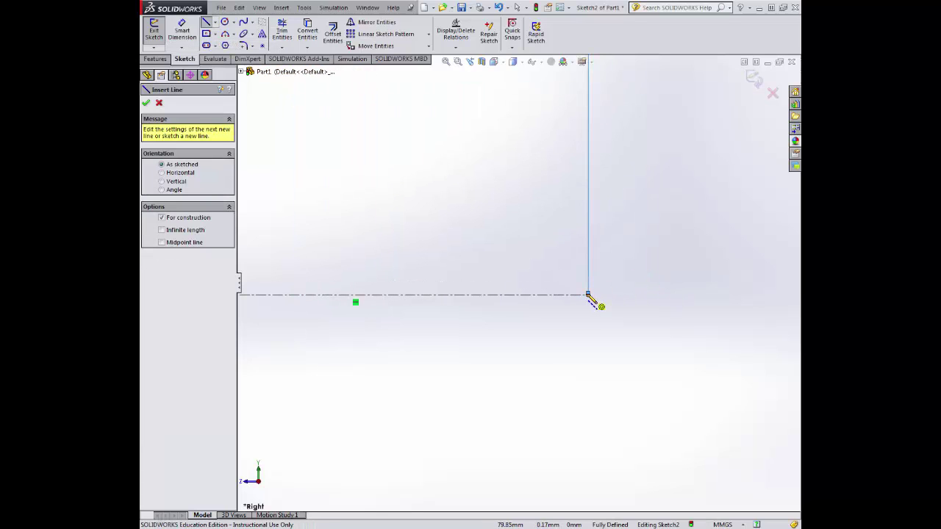
{"action": "left_click", "coordinate": [588, 294]}
{"action": "left_click", "coordinate": [588, 254]}
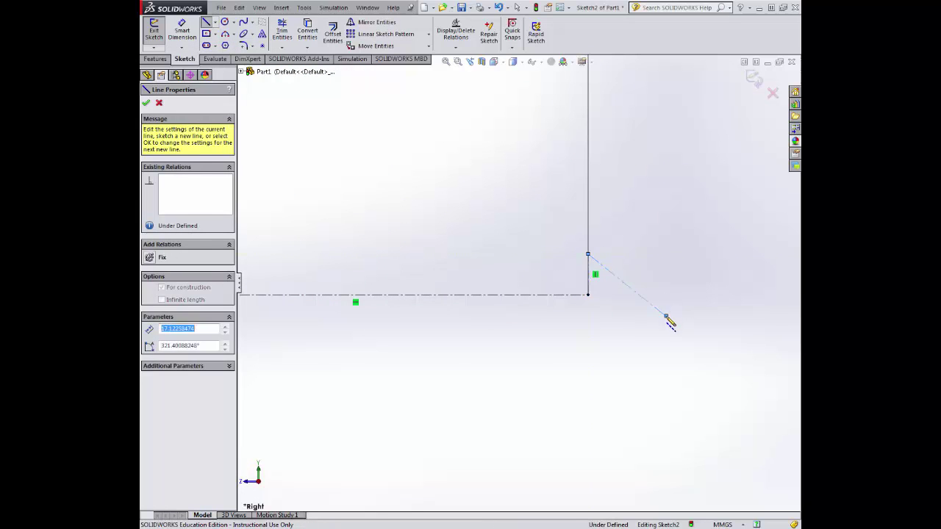
{"action": "key", "text": "Escape"}
Dimension the short vertical centerline's length as 4 mm and finish dimensioning
{"action": "left_click", "coordinate": [187, 35]}
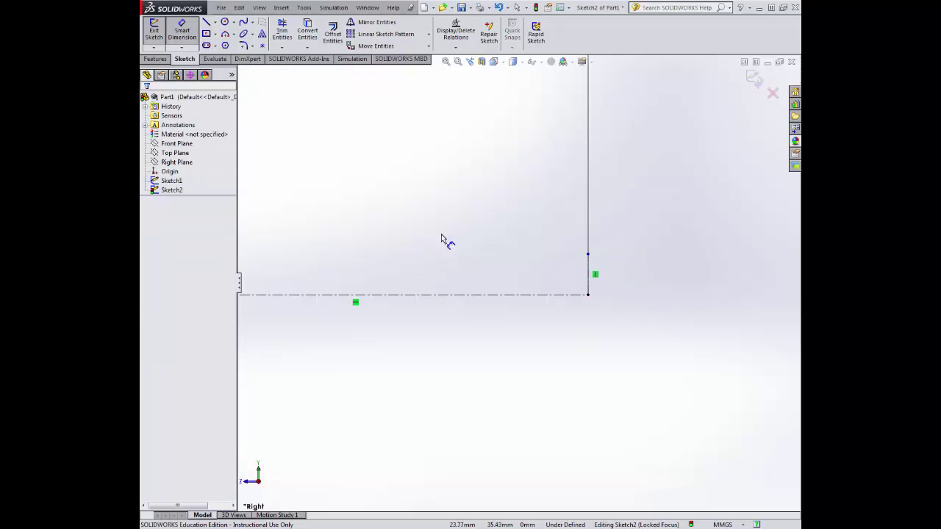
{"action": "left_click", "coordinate": [591, 276]}
{"action": "left_click", "coordinate": [666, 274]}
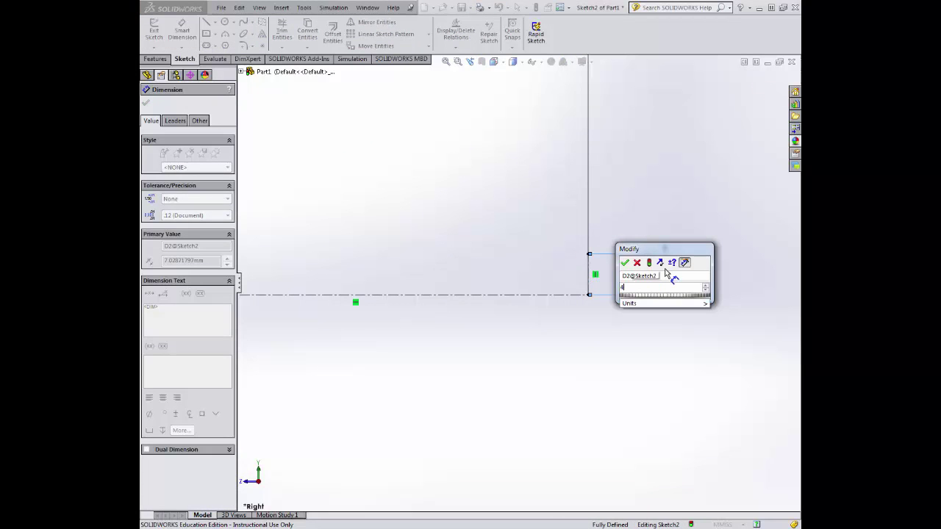
{"action": "type", "text": "4"}
{"action": "key", "text": "Return"}
{"action": "scroll", "coordinate": [622, 345], "scroll_direction": "up", "scroll_amount": 6}
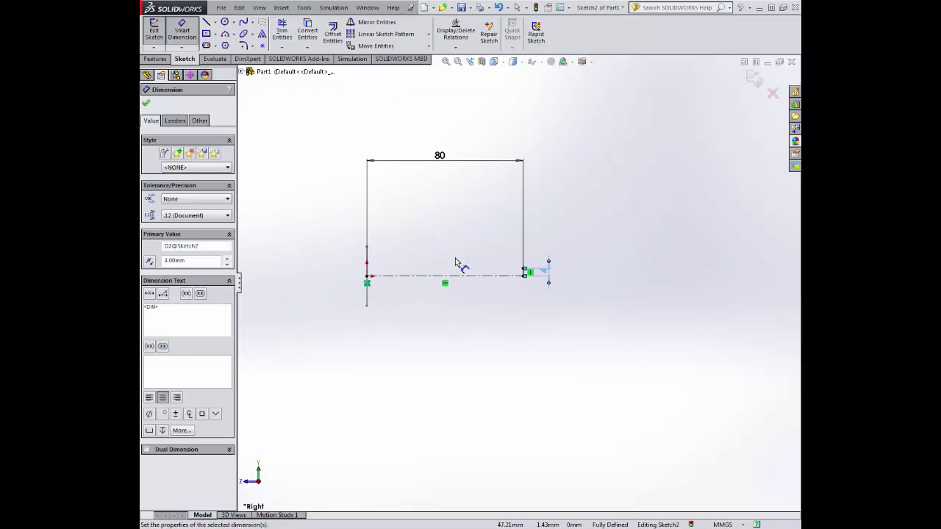
{"action": "left_click", "coordinate": [146, 105]}
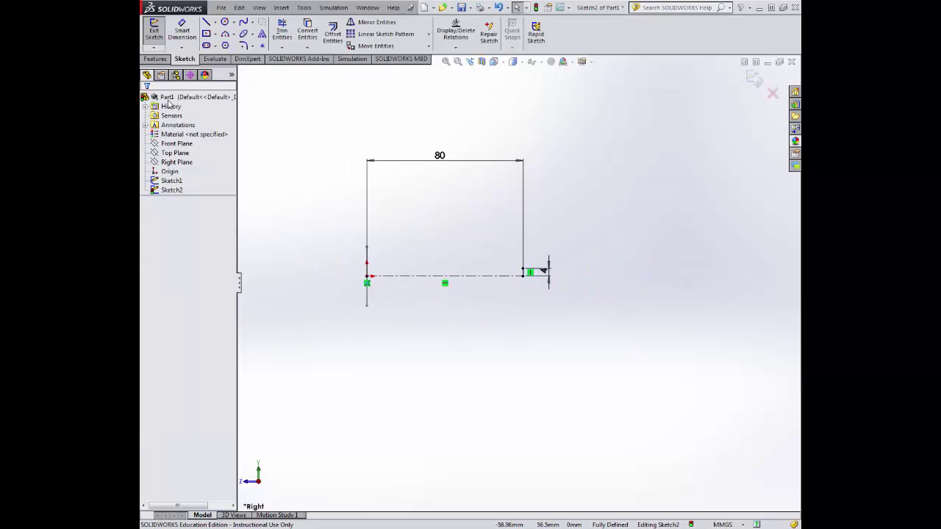
Draw a three-point arc of about 118 mm radius from the origin to the short vertical centerline's upper end, bowing downward
{"action": "left_click", "coordinate": [233, 35]}
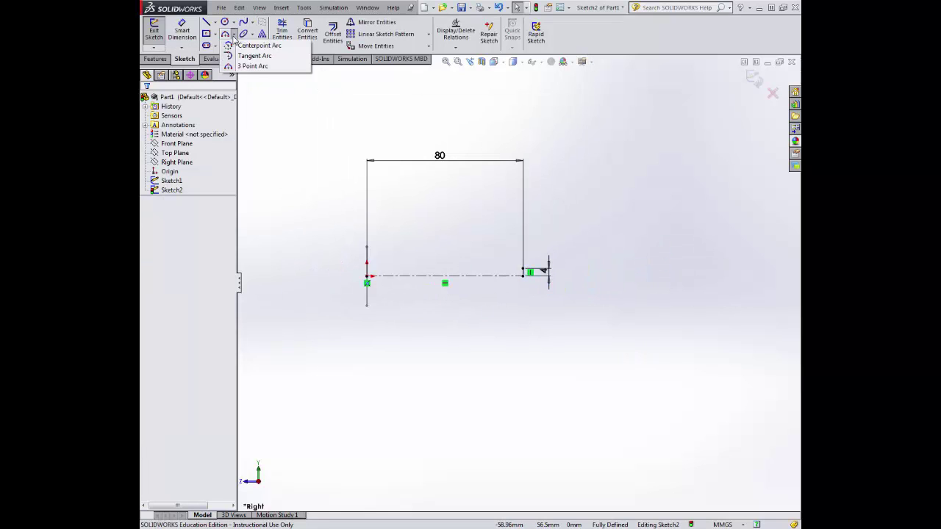
{"action": "left_click", "coordinate": [250, 66]}
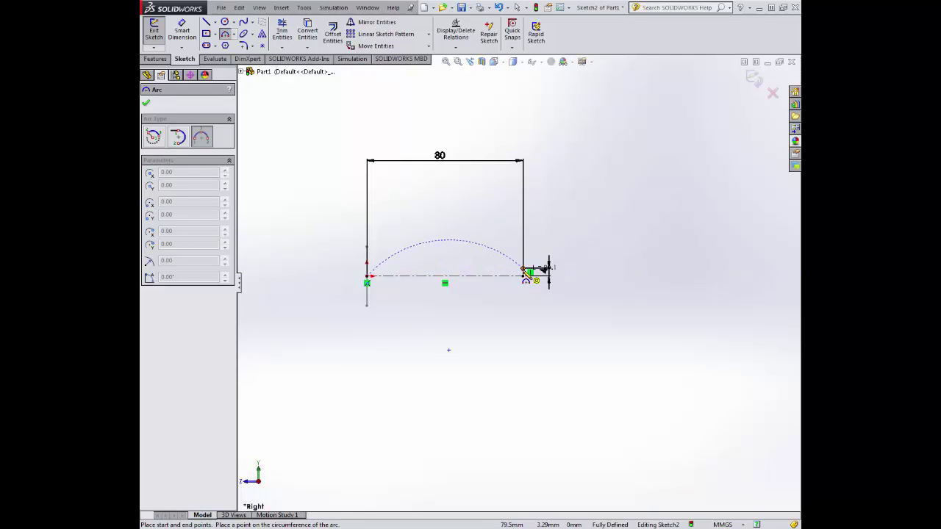
{"action": "left_click", "coordinate": [523, 271]}
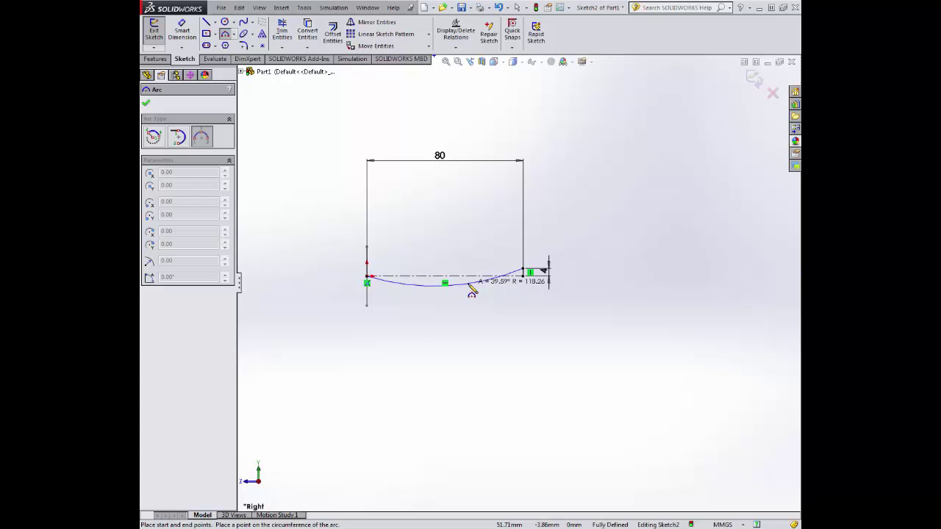
{"action": "left_click", "coordinate": [472, 292]}
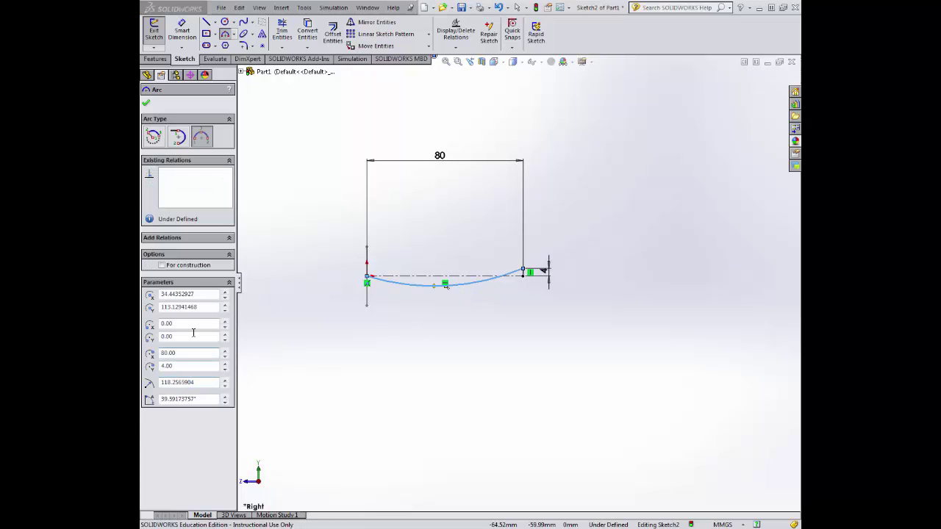
Dimension the arc's radius as 200 mm and exit the sketch
{"action": "left_click", "coordinate": [184, 33]}
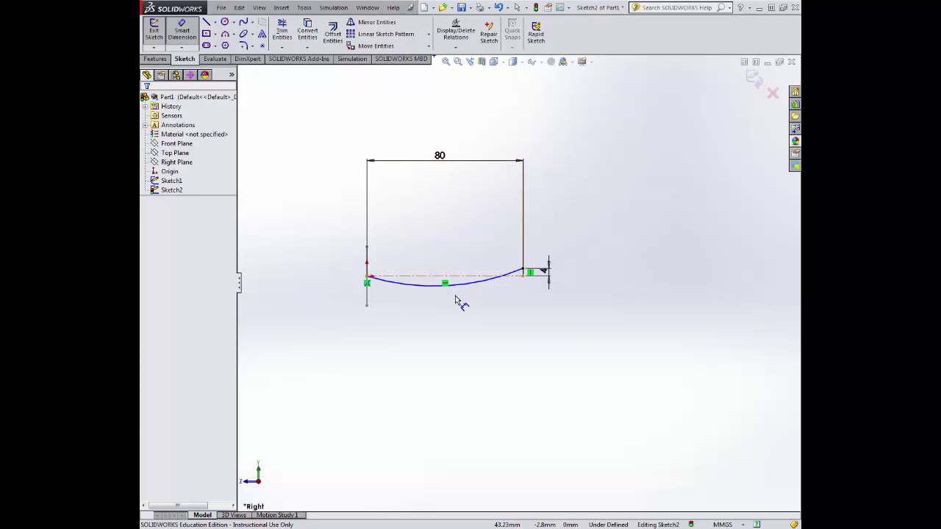
{"action": "left_click", "coordinate": [463, 285]}
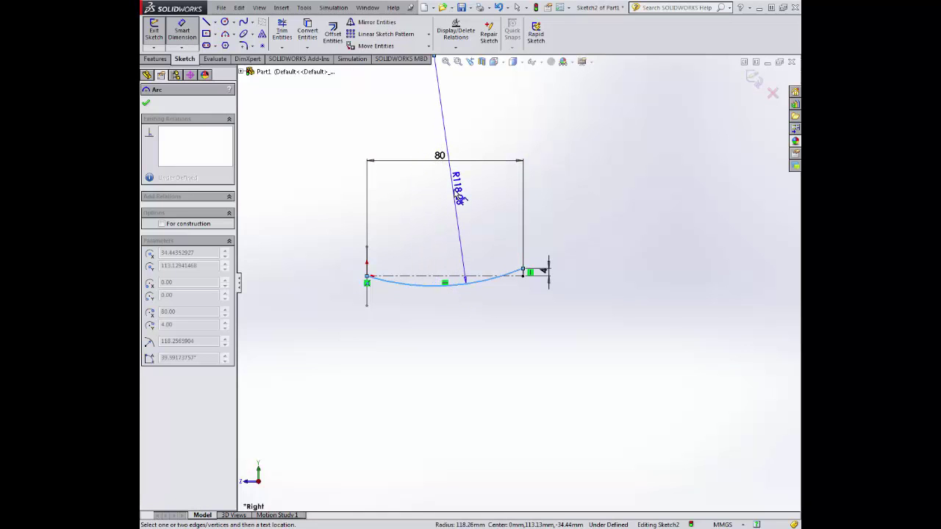
{"action": "left_click", "coordinate": [458, 191]}
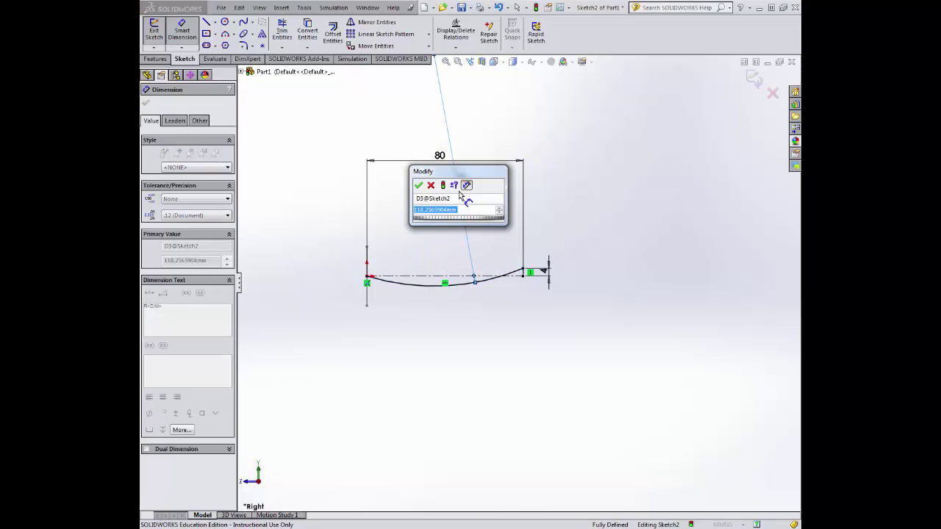
{"action": "type", "text": "200"}
{"action": "key", "text": "Return"}
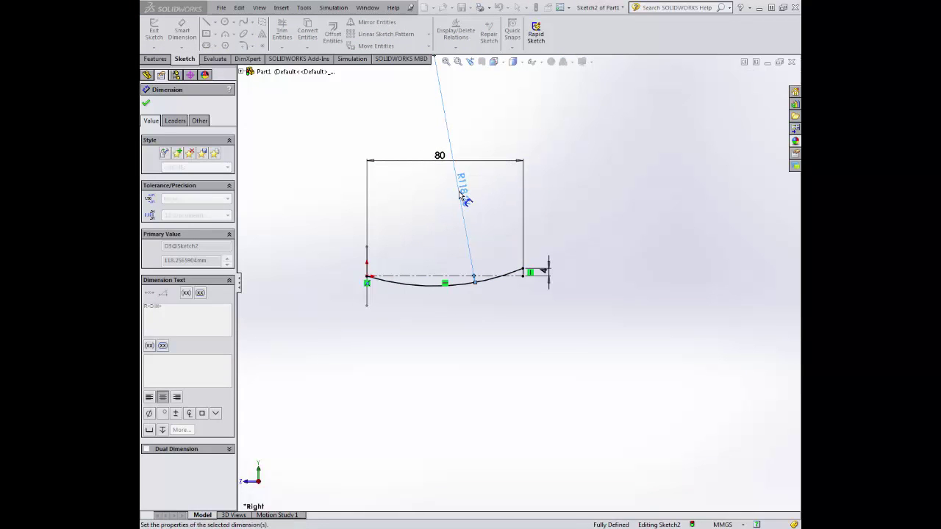
{"action": "left_click", "coordinate": [146, 105]}
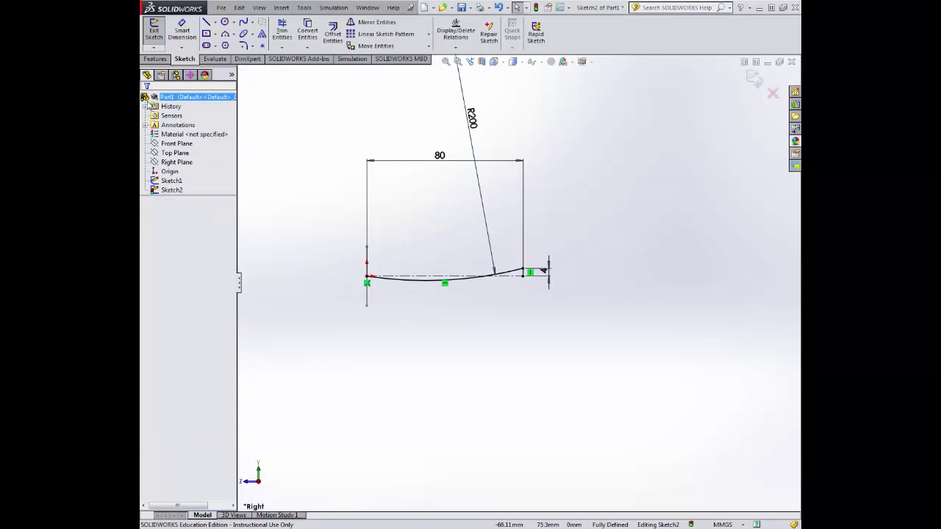
{"action": "left_click", "coordinate": [160, 32]}
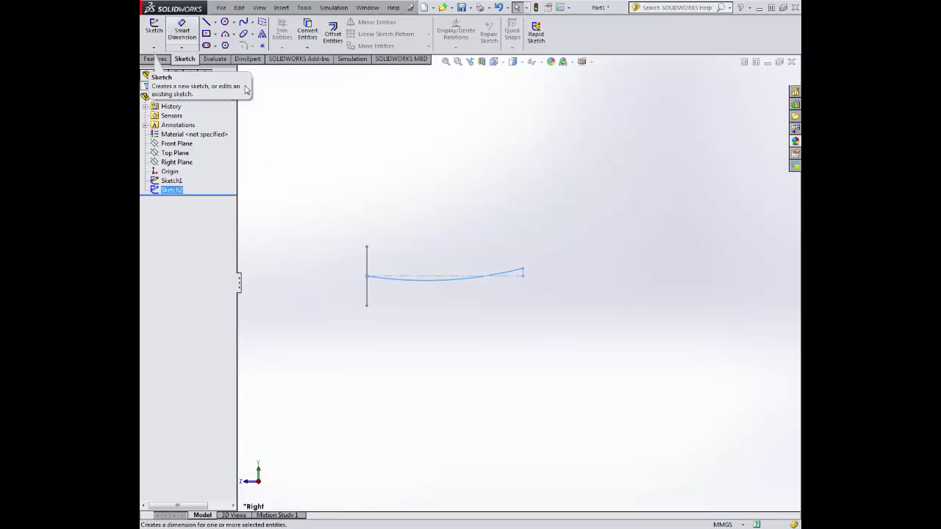
Create a swept boss using the rectangle sketch as the profile and the arc sketch as the path
{"action": "mouse_move", "coordinate": [443, 192]}
{"action": "middle_mouse_down"}
{"action": "mouse_move", "coordinate": [506, 287]}
{"action": "mouse_move", "coordinate": [491, 230]}
{"action": "middle_mouse_up"}
{"action": "left_click", "coordinate": [158, 60]}
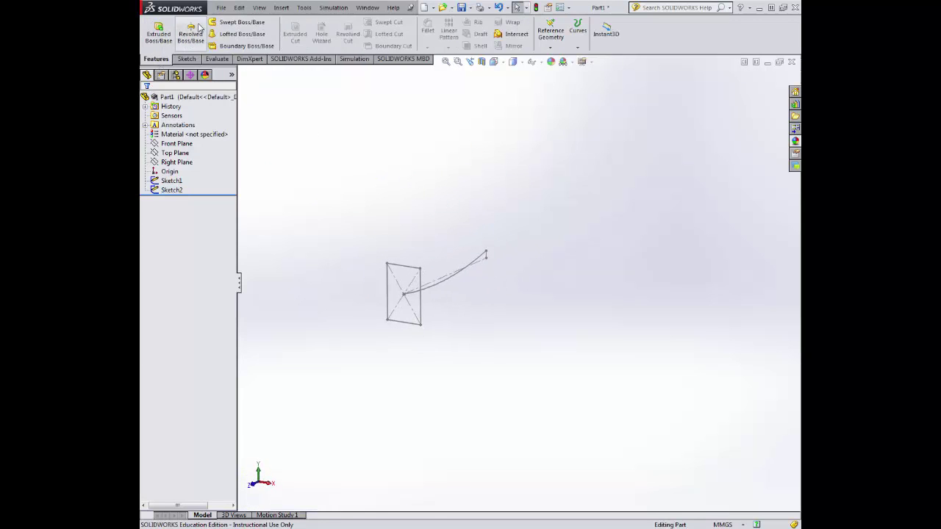
{"action": "left_click", "coordinate": [227, 23]}
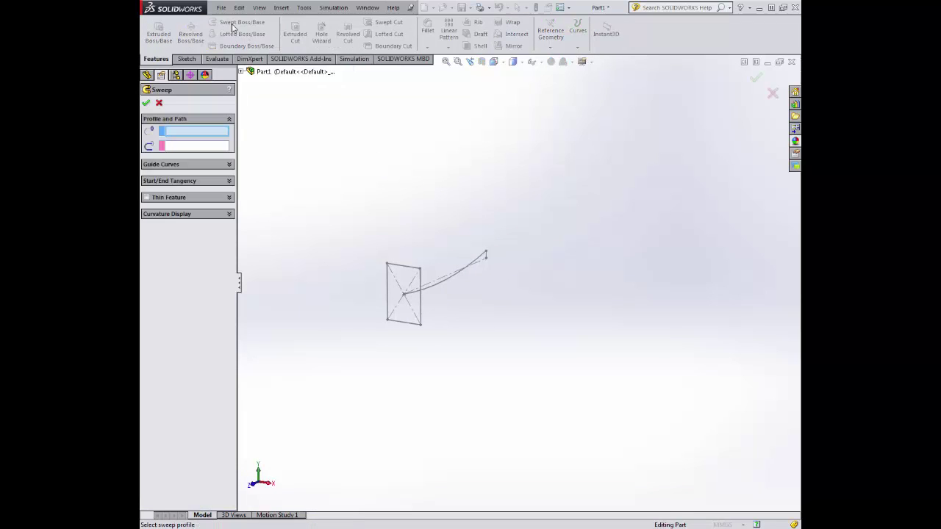
{"action": "left_click", "coordinate": [397, 272]}
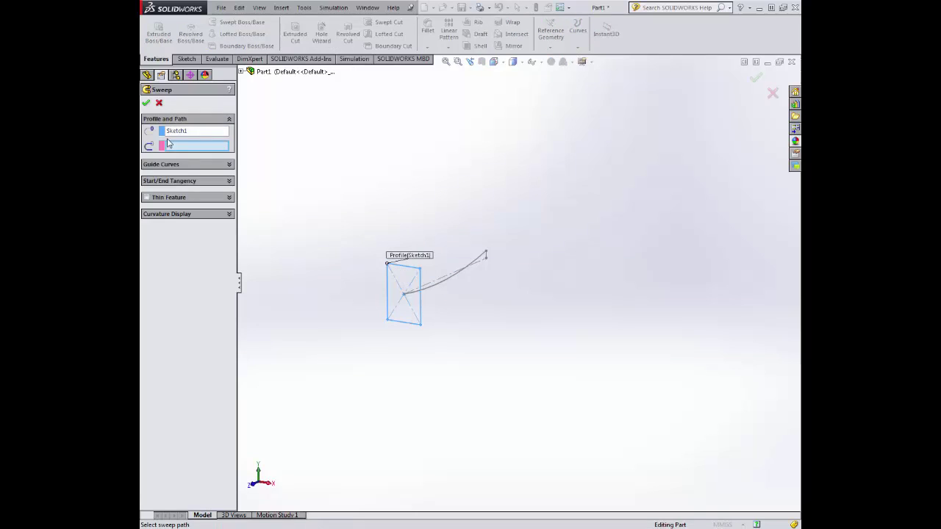
{"action": "left_click", "coordinate": [445, 285]}
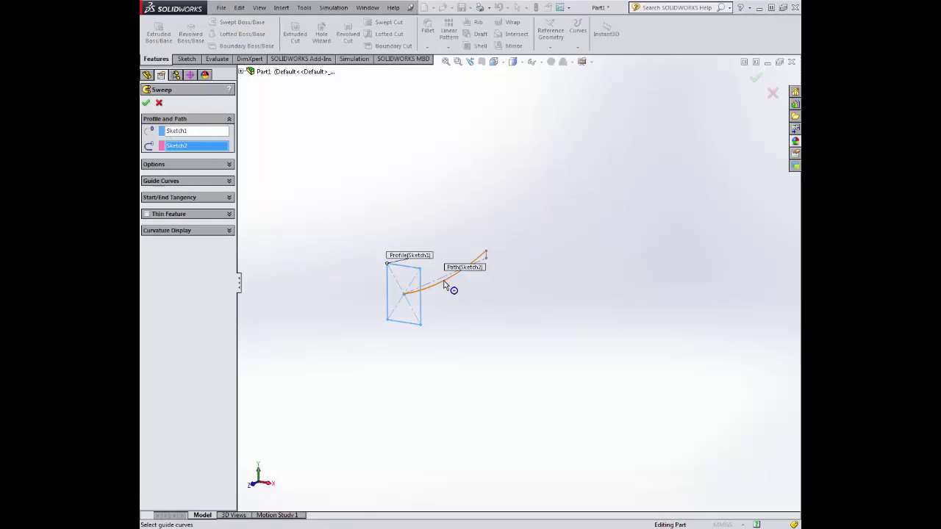
{"action": "left_click", "coordinate": [146, 103]}
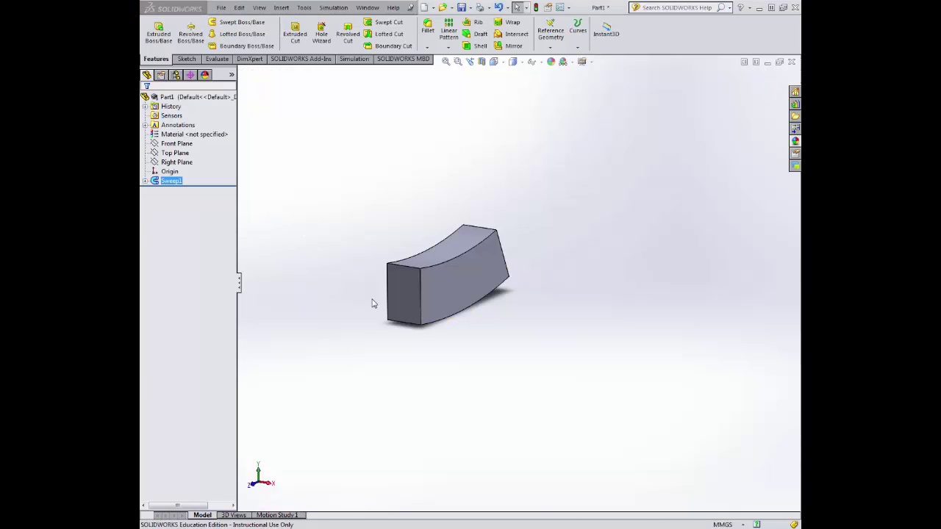
Start a sketch on the sweep's flat rectangular starting face and convert the face's edges into sketch entities
{"action": "middle_click_drag", "start_coordinate": [354, 145], "coordinate": [385, 135]}
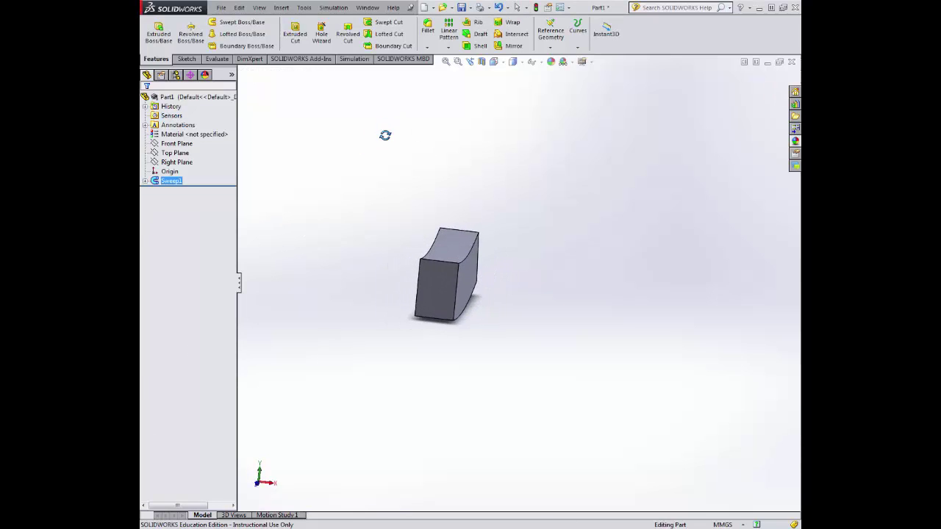
{"action": "left_click", "coordinate": [186, 59]}
{"action": "left_click", "coordinate": [426, 284]}
{"action": "middle_click_drag", "start_coordinate": [429, 278], "coordinate": [319, 252]}
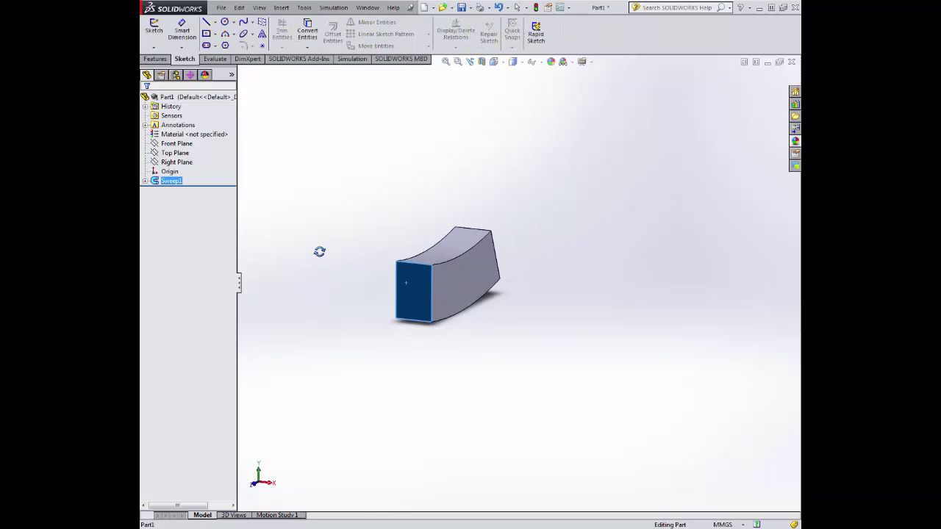
{"action": "left_click", "coordinate": [154, 31]}
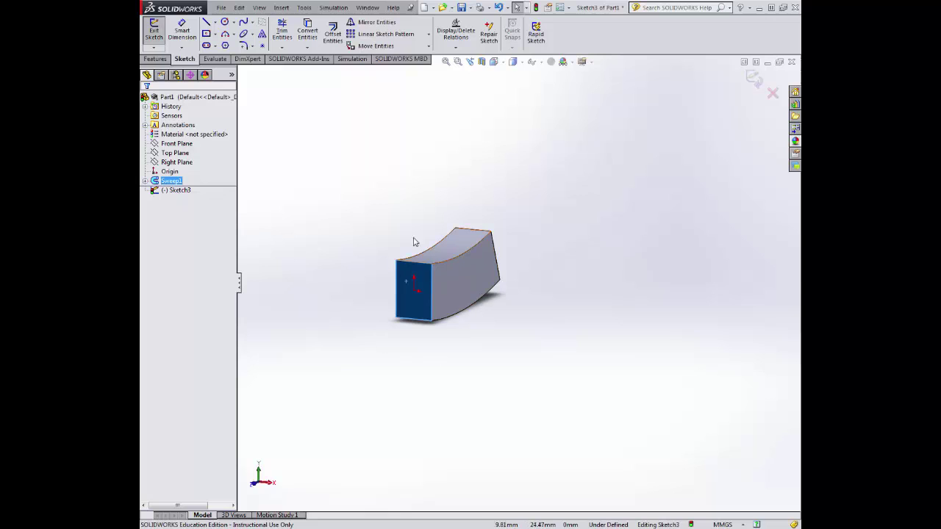
{"action": "left_click", "coordinate": [308, 31]}
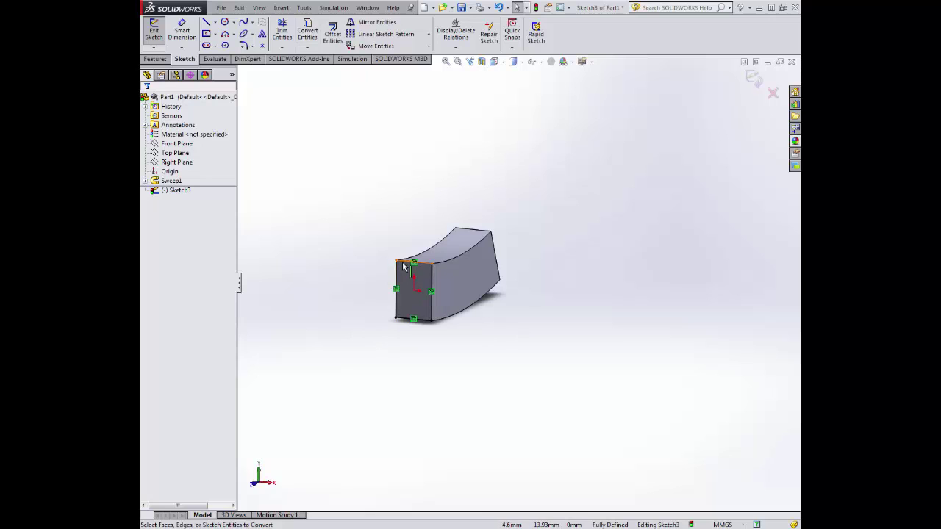
Extrude the converted rectangle 58 mm blind in the reversed direction, into the swept body, with the result merged
{"action": "left_click", "coordinate": [155, 58]}
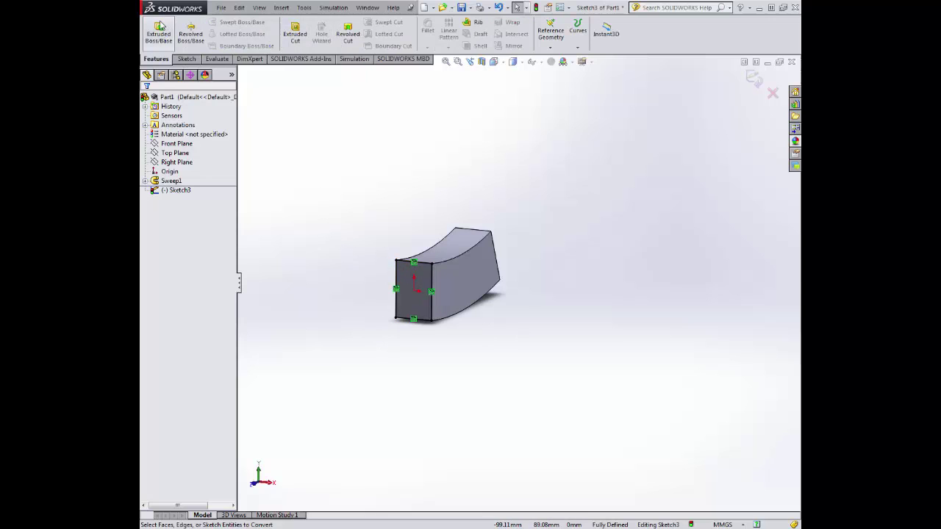
{"action": "left_click", "coordinate": [159, 33]}
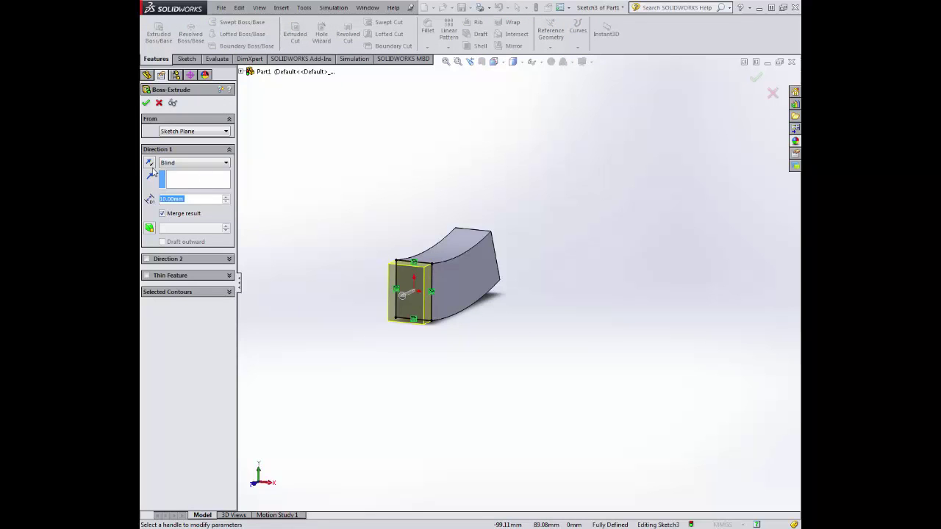
{"action": "left_click", "coordinate": [149, 163]}
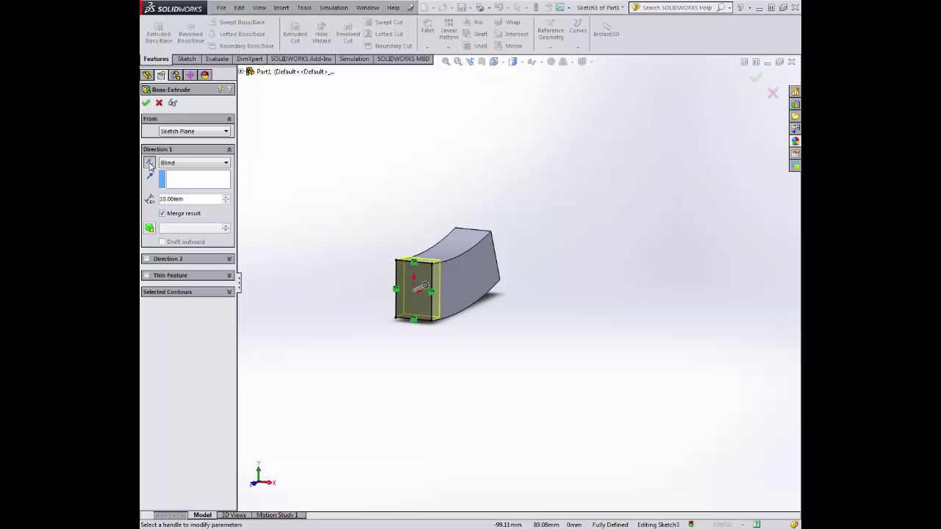
{"action": "type", "text": "58"}
{"action": "key", "text": "Return"}
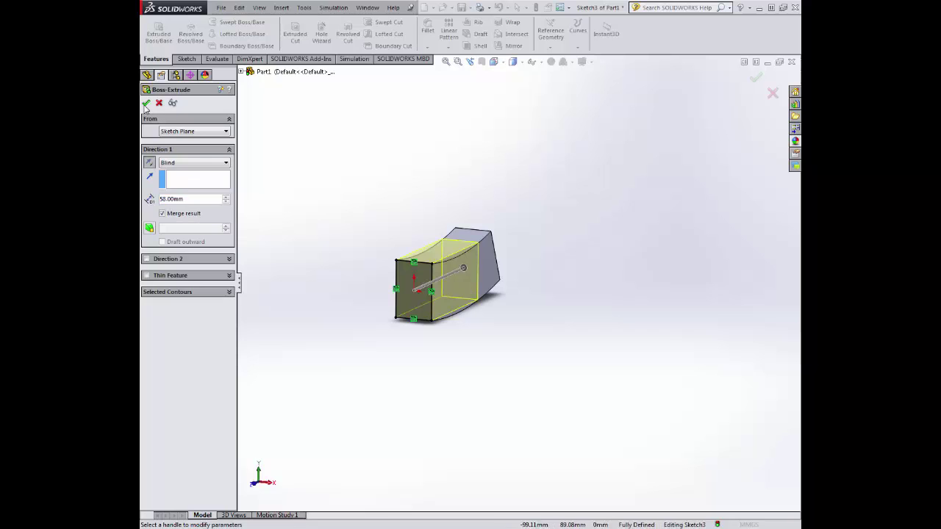
{"action": "left_click", "coordinate": [145, 103]}
Start a sketch on the body's long side face and orient the view straight onto that face
{"action": "middle_click_drag", "start_coordinate": [340, 160], "coordinate": [297, 183]}
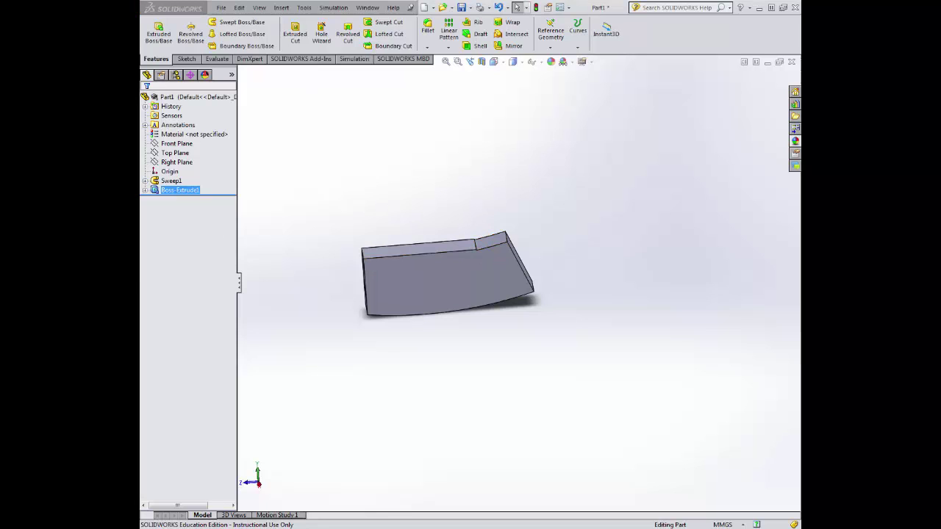
{"action": "left_click", "coordinate": [194, 60]}
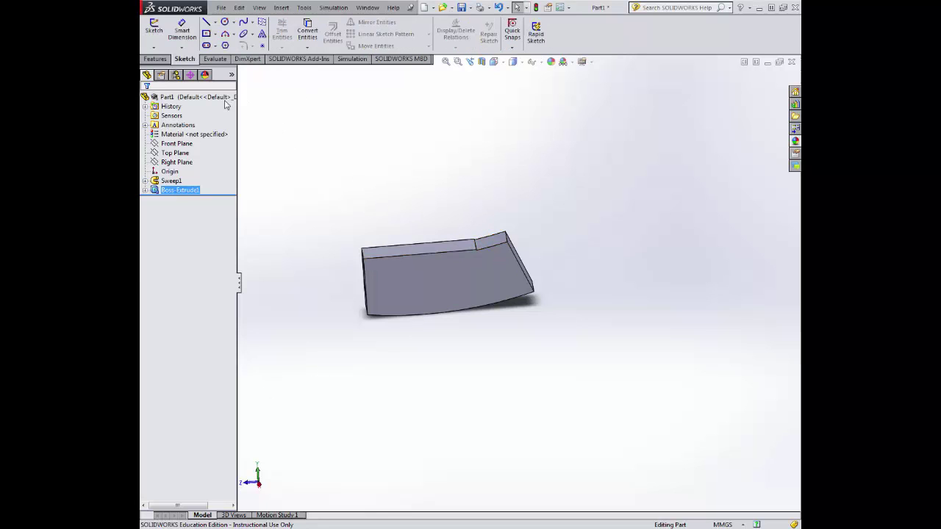
{"action": "left_click", "coordinate": [413, 283]}
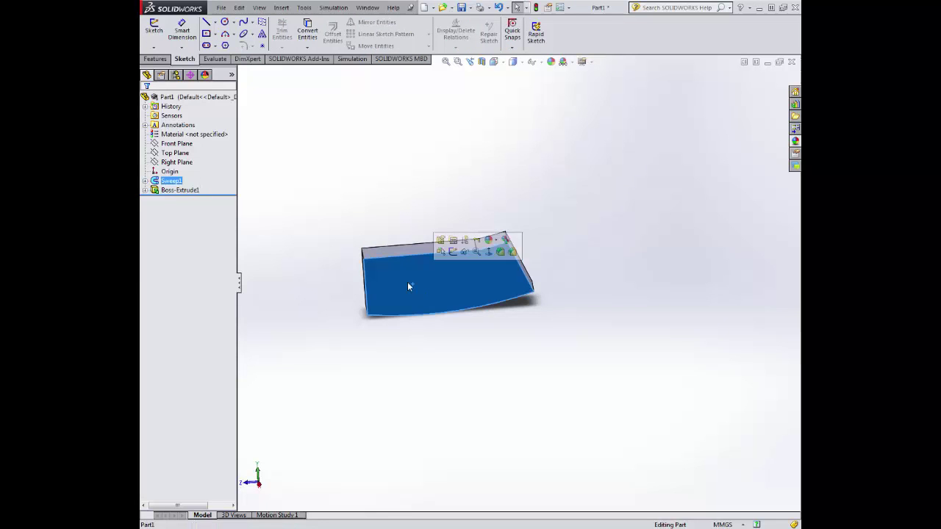
{"action": "left_click", "coordinate": [154, 29]}
{"action": "left_click", "coordinate": [494, 62]}
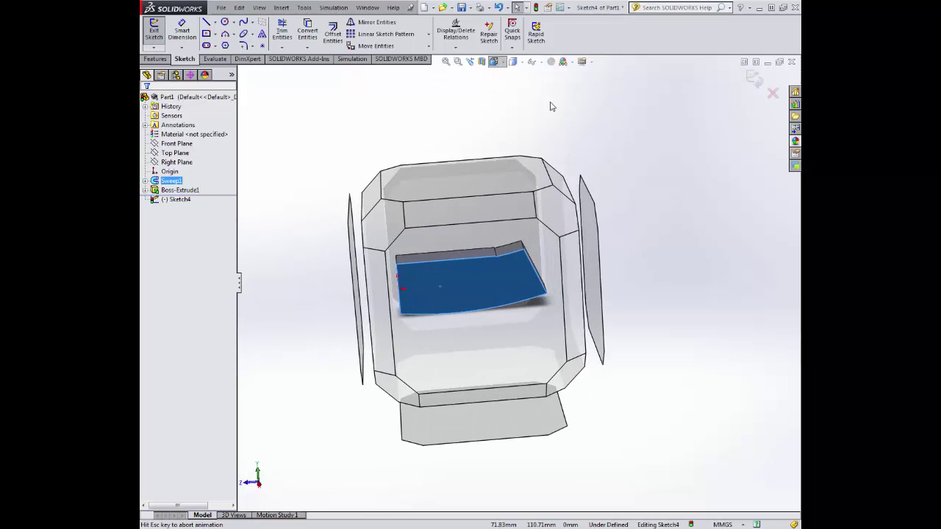
{"action": "left_click", "coordinate": [548, 116]}
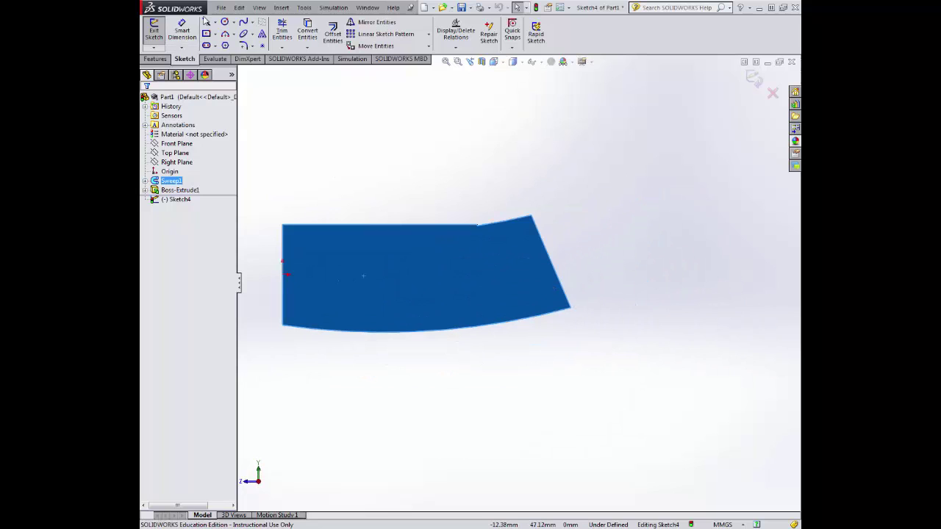
Draw a horizontal line from the middle of the side face's straight upper edge to beyond the slanted end
{"action": "left_click", "coordinate": [213, 23]}
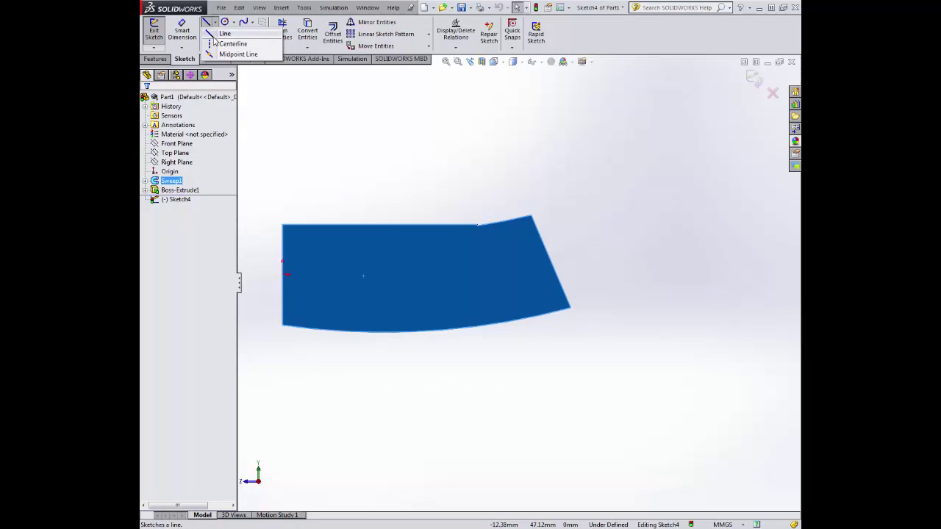
{"action": "left_click", "coordinate": [222, 33]}
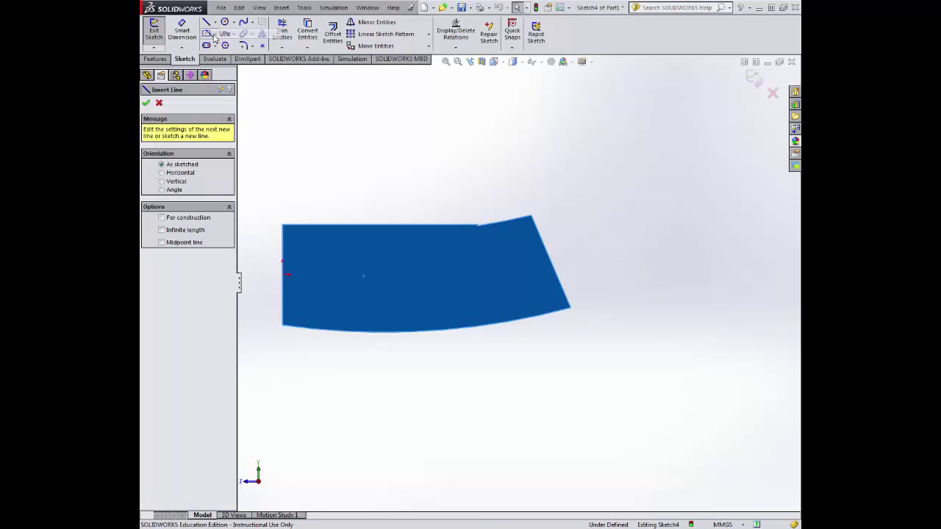
{"action": "left_click", "coordinate": [395, 224]}
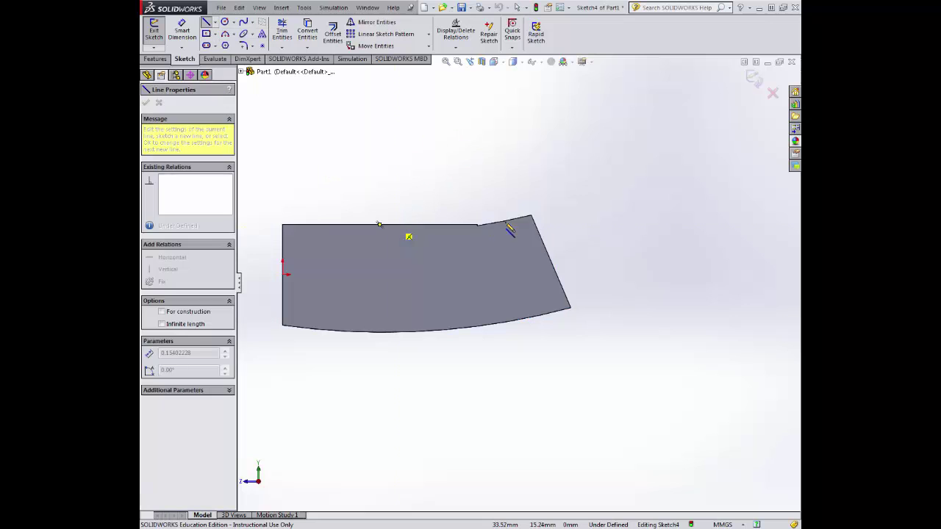
{"action": "left_click", "coordinate": [597, 224]}
{"action": "key", "text": "Escape"}
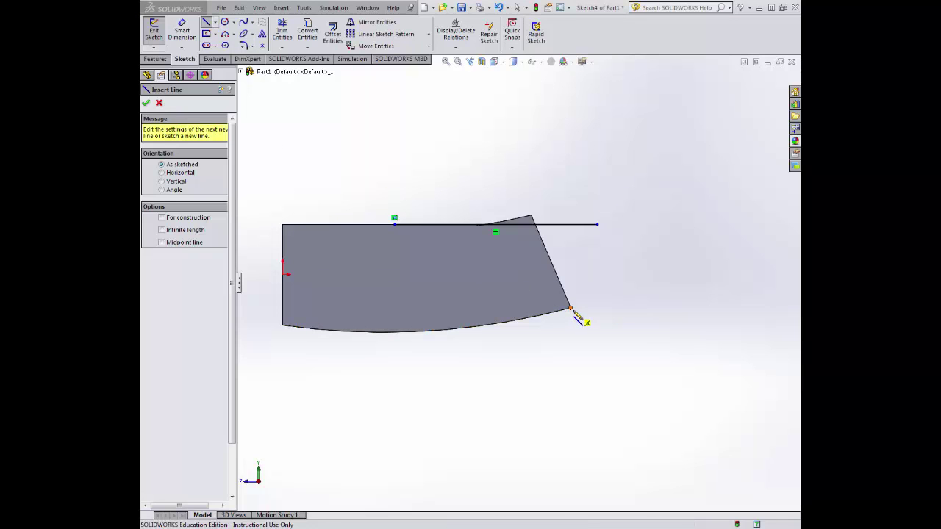
Draw a diagonal line about 71 mm long from the slanted end's lower corner up across the horizontal line
{"action": "left_click", "coordinate": [571, 308]}
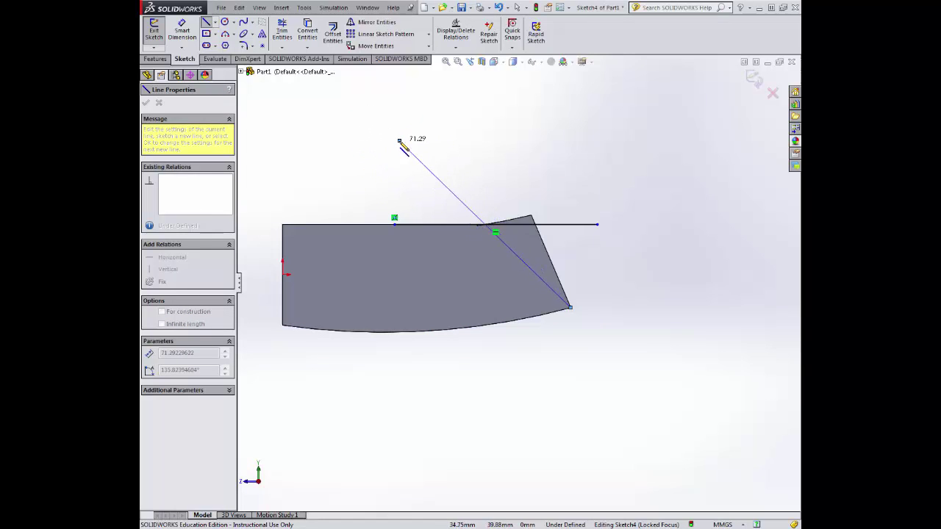
{"action": "left_click", "coordinate": [402, 140]}
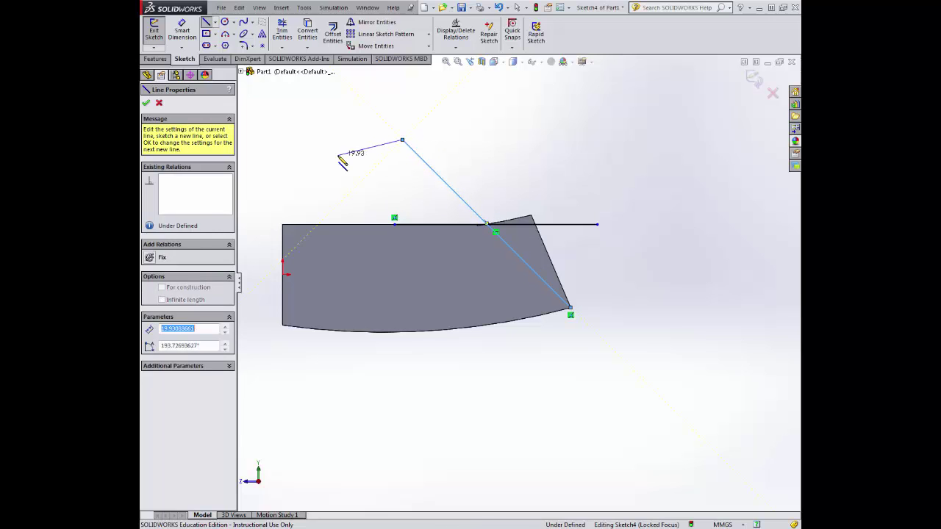
{"action": "key", "text": "Escape"}
Trim away the parts of the diagonal and horizontal lines that extend beyond their crossing point, using Trim to closest
{"action": "left_click", "coordinate": [284, 28]}
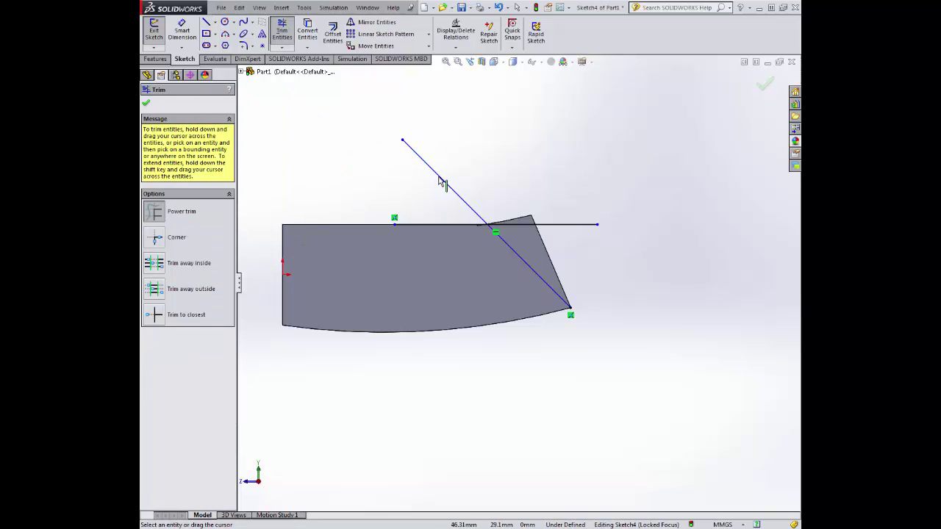
{"action": "left_click", "coordinate": [159, 321]}
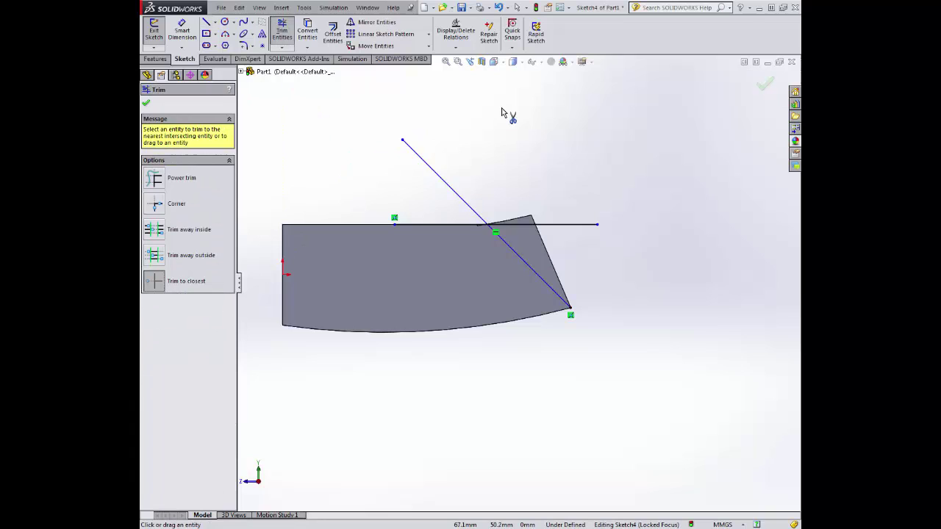
{"action": "left_click", "coordinate": [441, 178]}
{"action": "left_click", "coordinate": [572, 227]}
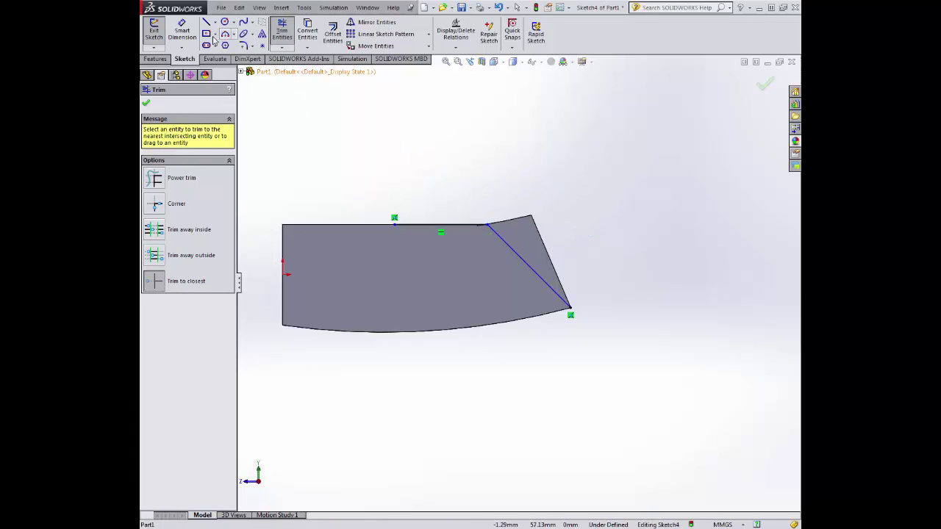
Add a 16 mm sketch fillet at the corner between the horizontal and diagonal lines
{"action": "left_click", "coordinate": [243, 46]}
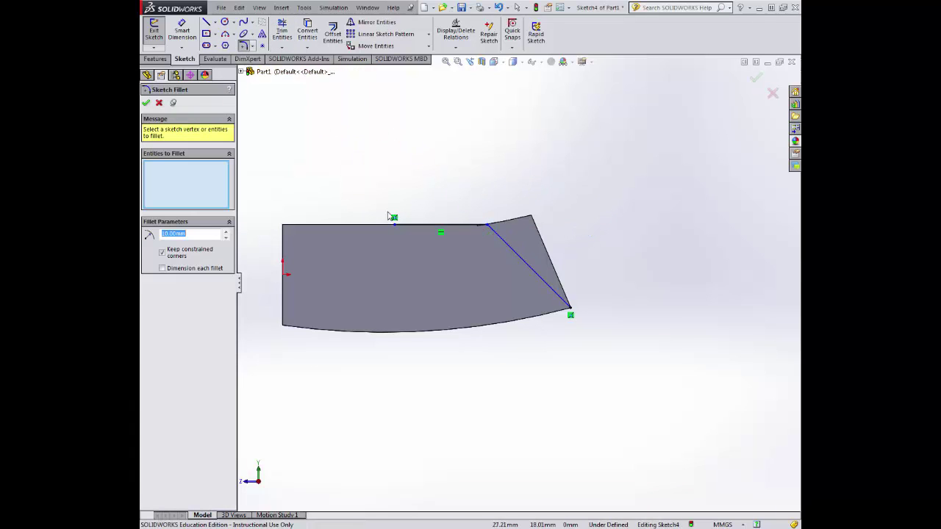
{"action": "left_click", "coordinate": [450, 226]}
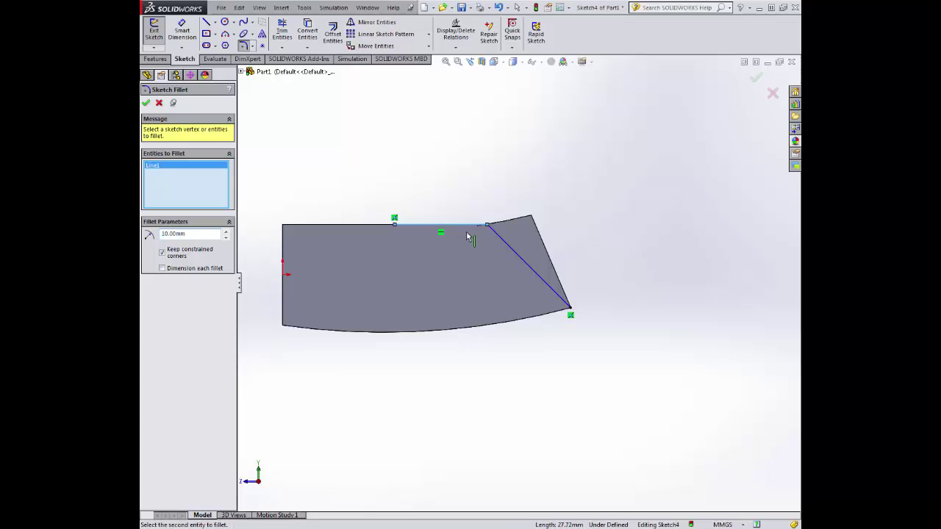
{"action": "left_click", "coordinate": [505, 246]}
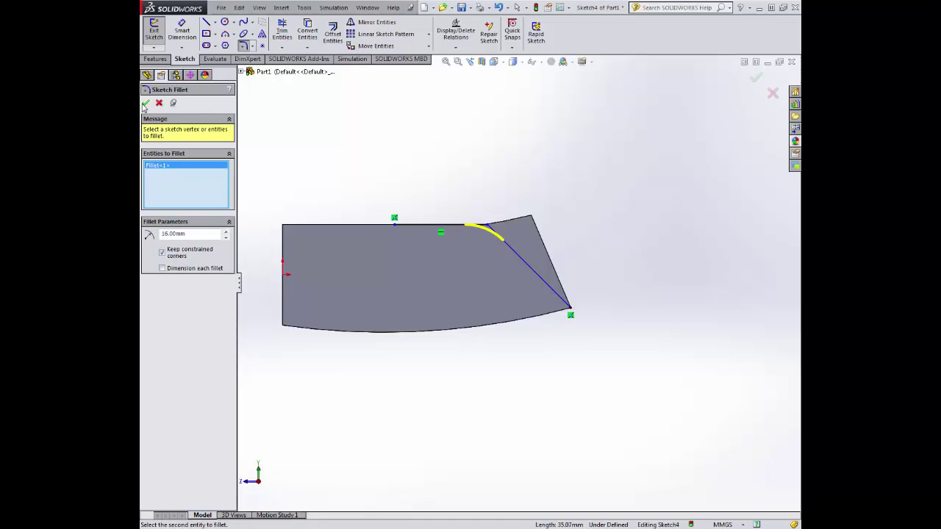
{"action": "left_click", "coordinate": [146, 105]}
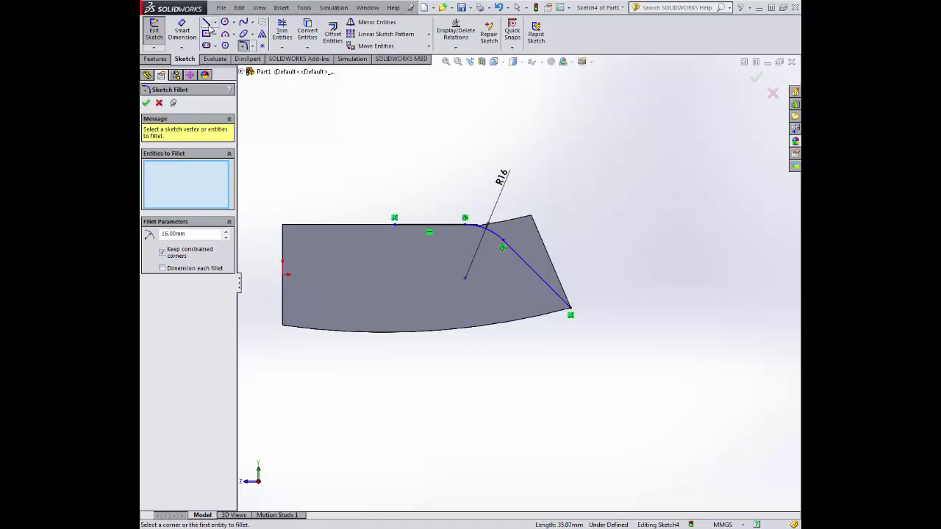
Close the profile with three lines running outside the body from the horizontal line's free end to the slanted end's lower corner
{"action": "left_click", "coordinate": [207, 23]}
{"action": "left_click", "coordinate": [395, 224]}
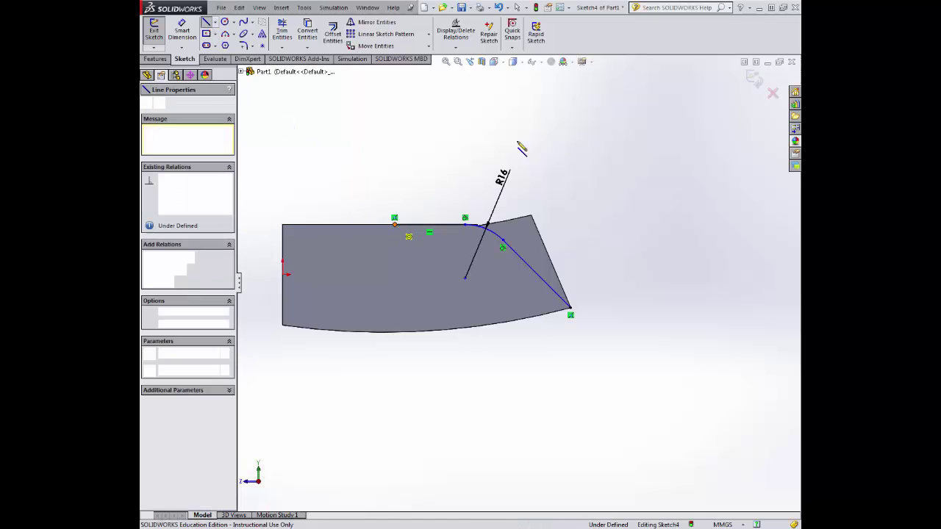
{"action": "left_click", "coordinate": [560, 130]}
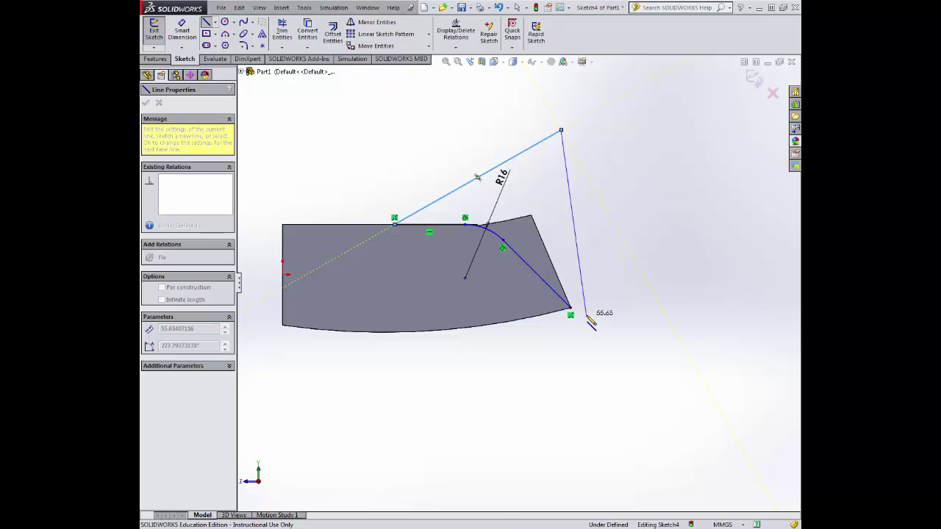
{"action": "left_click", "coordinate": [586, 317]}
{"action": "left_click", "coordinate": [571, 308]}
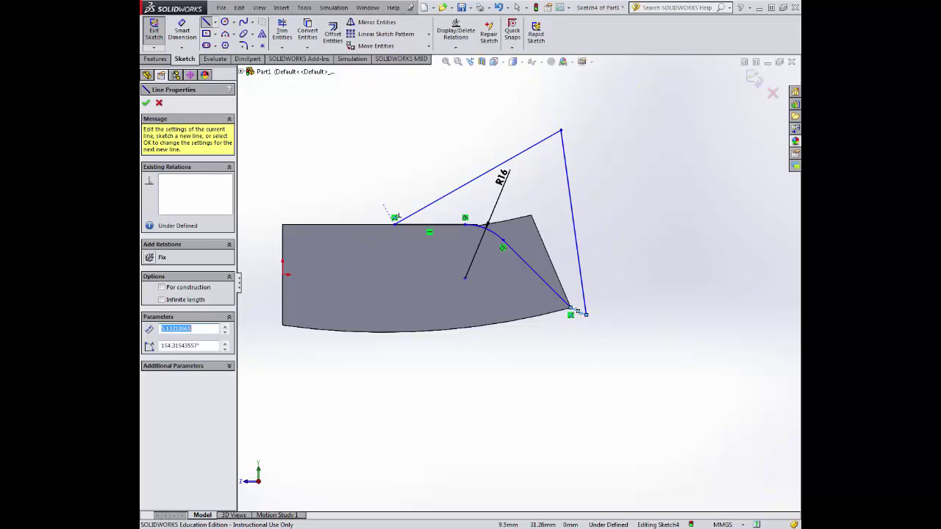
{"action": "left_click", "coordinate": [146, 103]}
Cut the closed profile through the body with a 58 mm blind Extruded Cut
{"action": "left_click", "coordinate": [155, 59]}
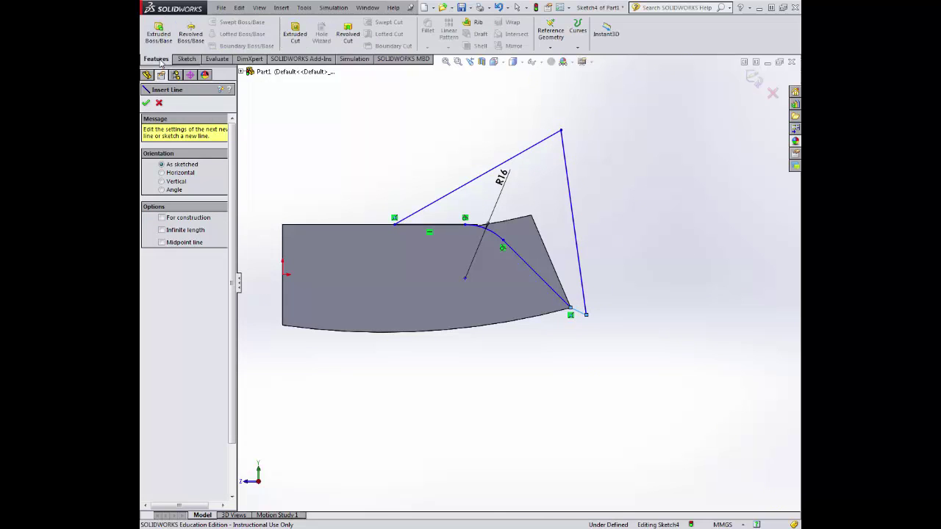
{"action": "left_click", "coordinate": [294, 34]}
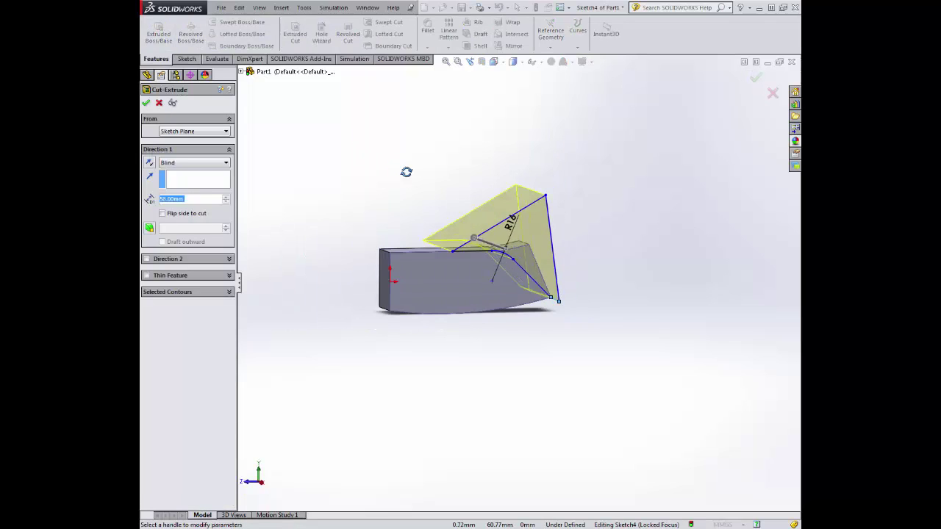
{"action": "left_click", "coordinate": [147, 105]}
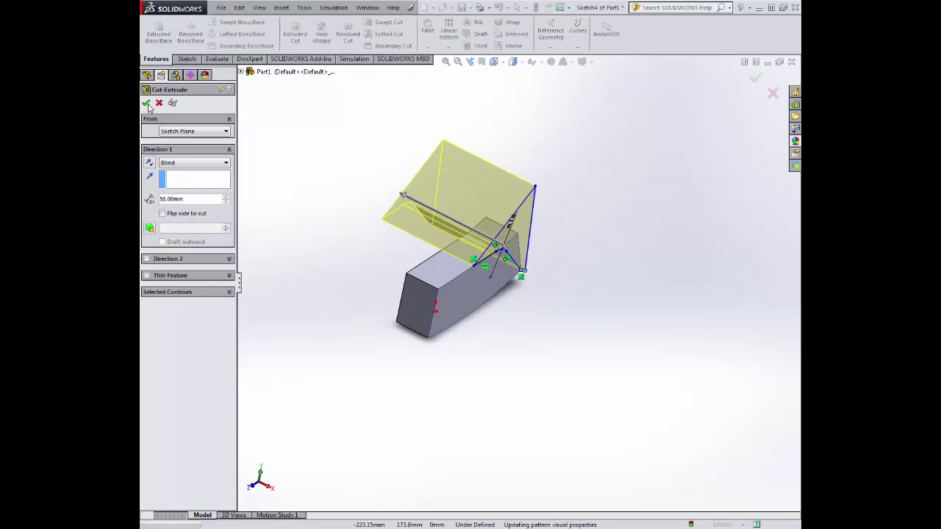
{"action": "middle_click_drag", "start_coordinate": [490, 228], "coordinate": [500, 208]}
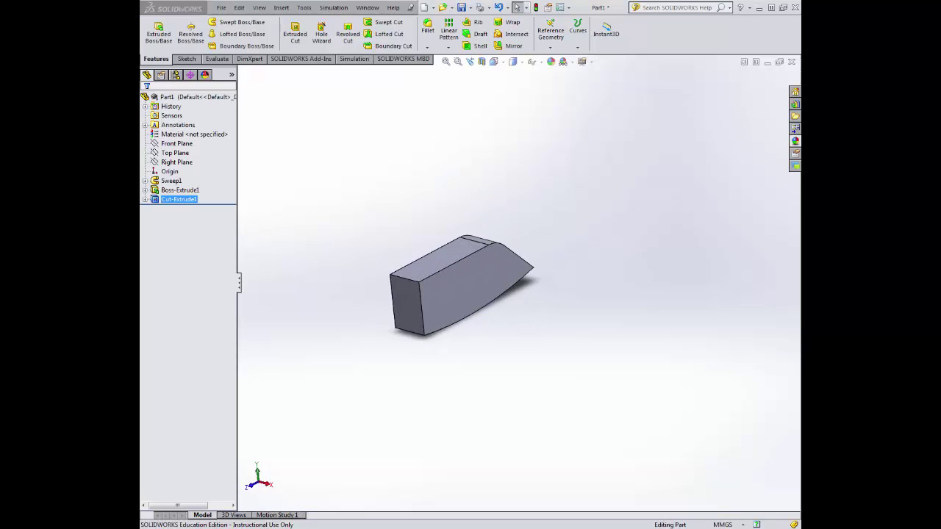
Sketch on the body's flat rectangular end face, convert the face's edges into sketch lines, and exit the sketch
{"action": "left_click", "coordinate": [187, 59]}
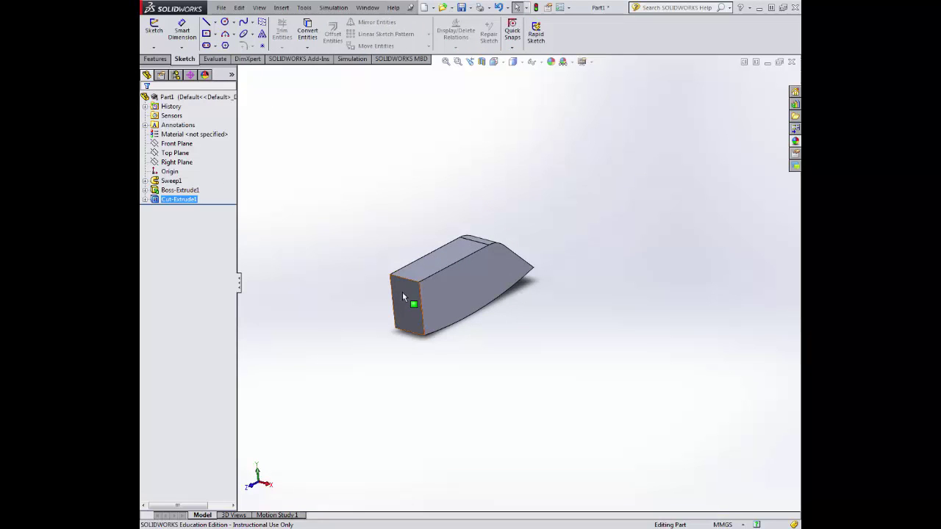
{"action": "left_click", "coordinate": [402, 295]}
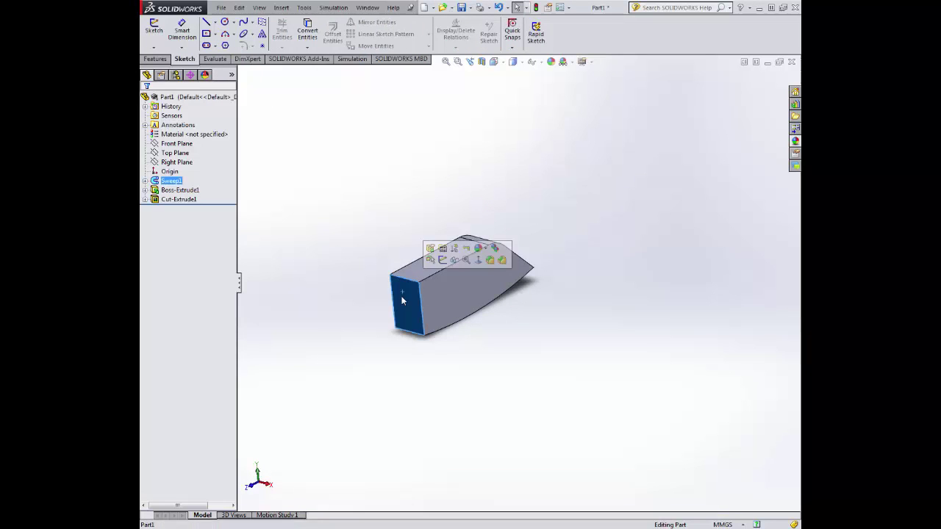
{"action": "left_click", "coordinate": [154, 30]}
{"action": "left_click", "coordinate": [307, 31]}
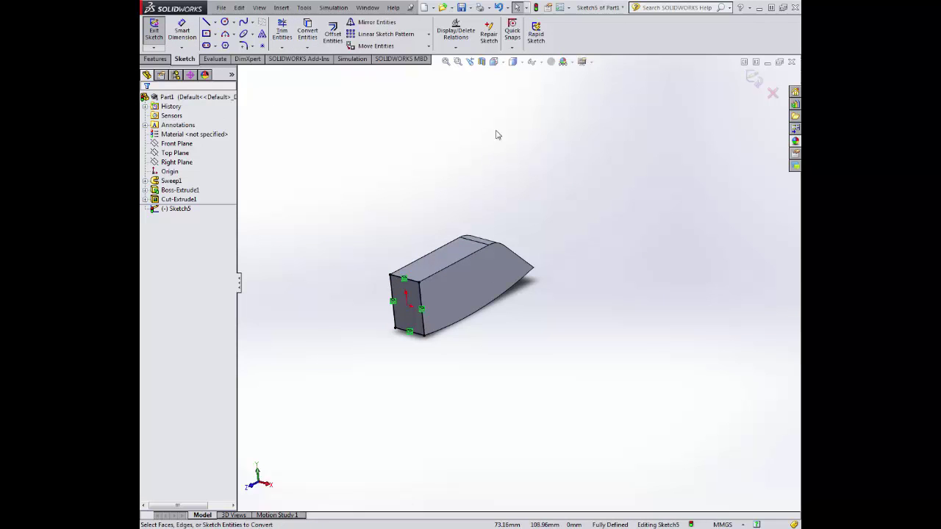
{"action": "left_click", "coordinate": [154, 30]}
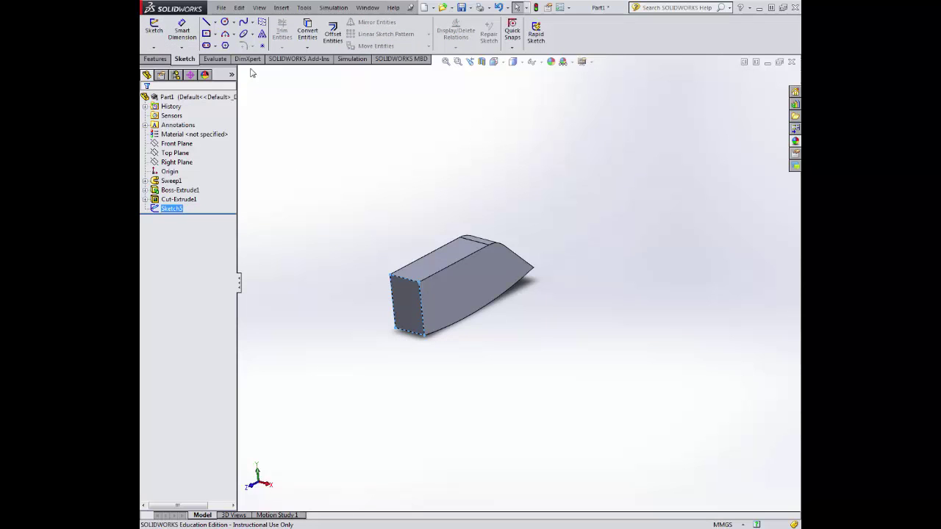
{"action": "left_click", "coordinate": [154, 30]}
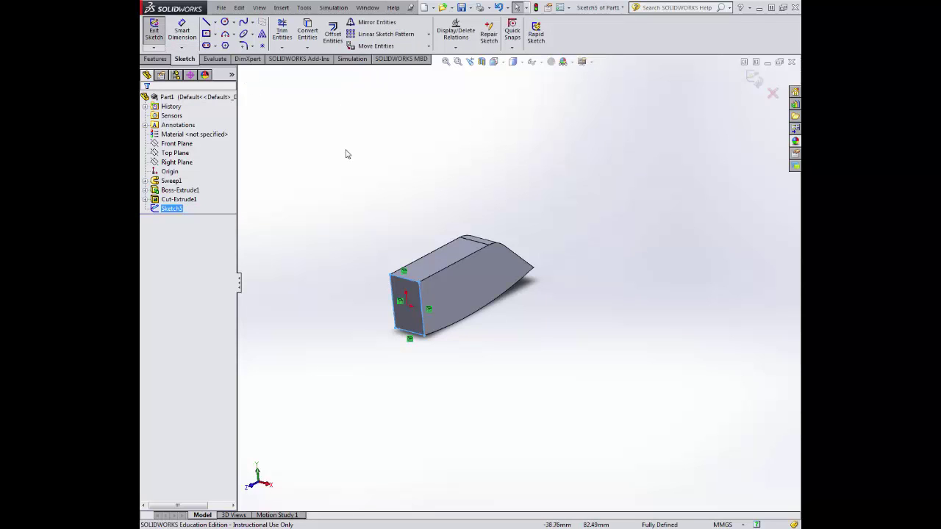
{"action": "left_click", "coordinate": [154, 31]}
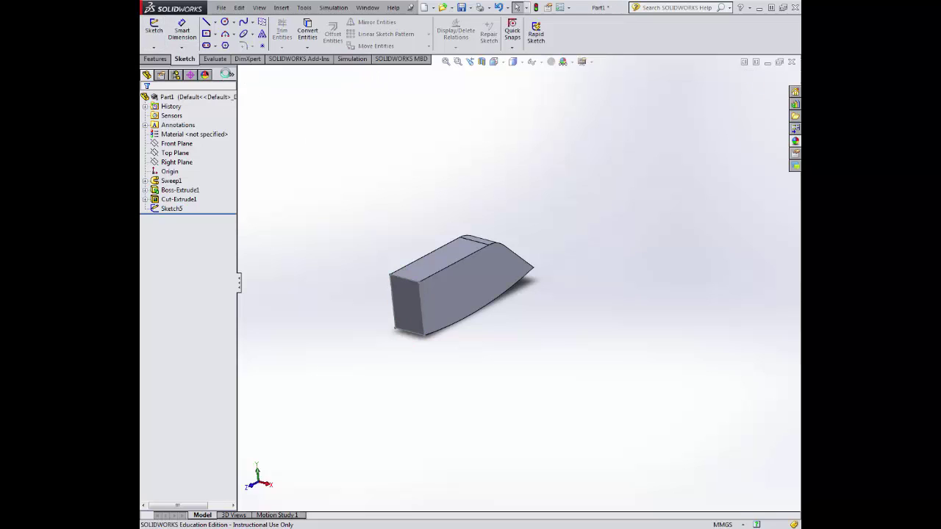
Start a new sketch on the Right Plane and orient the view to Right
{"action": "left_click", "coordinate": [155, 31]}
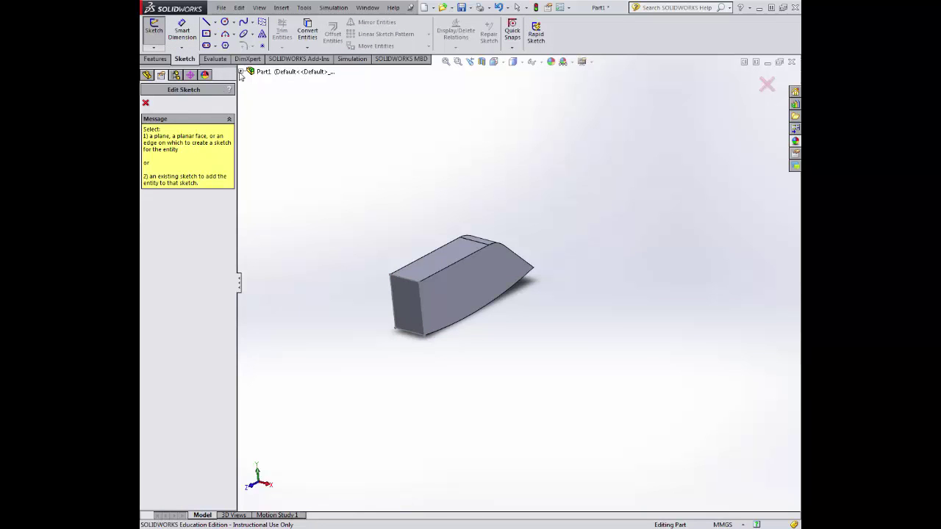
{"action": "left_click", "coordinate": [241, 72]}
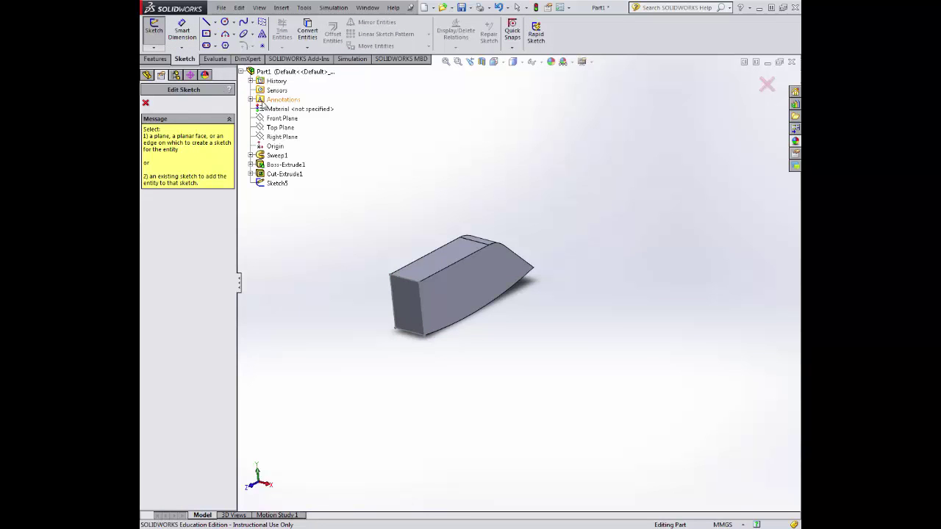
{"action": "left_click", "coordinate": [276, 138]}
{"action": "left_click", "coordinate": [504, 62]}
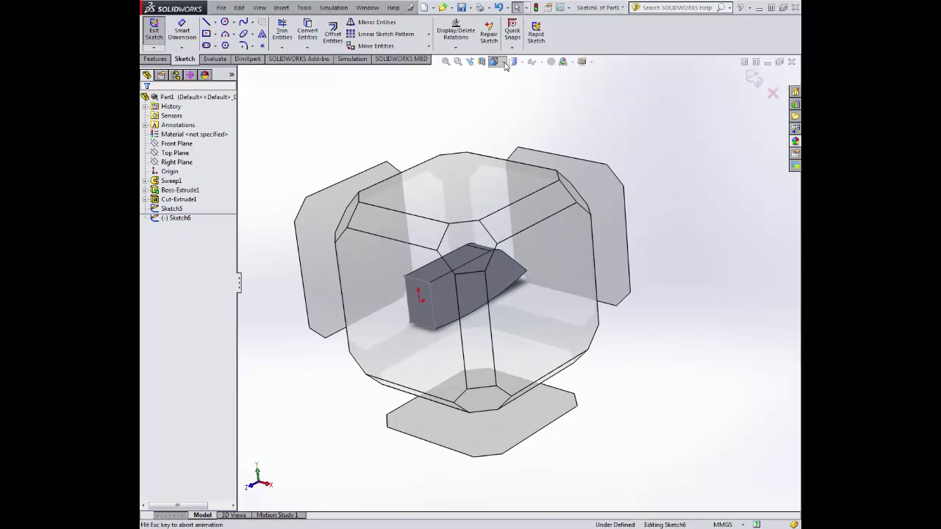
{"action": "left_click", "coordinate": [543, 117]}
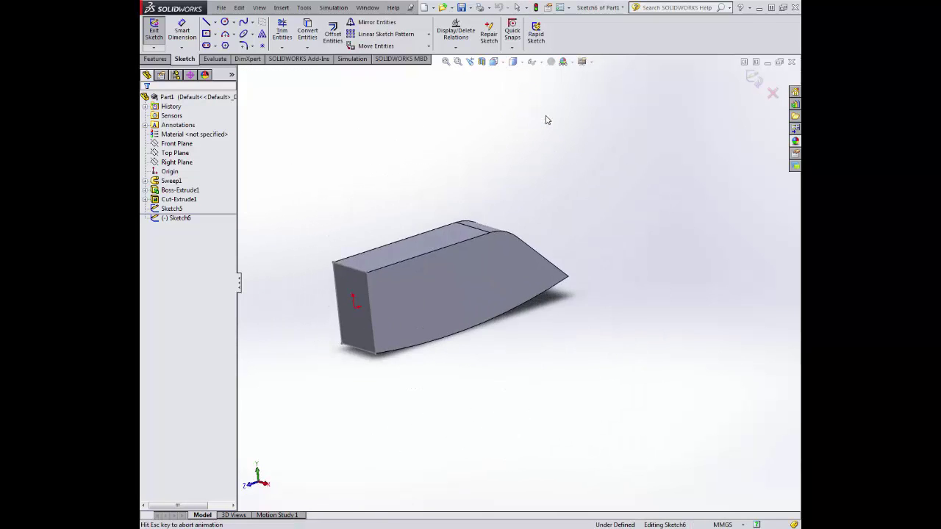
{"action": "scroll", "coordinate": [360, 207], "scroll_direction": "up", "scroll_amount": 4}
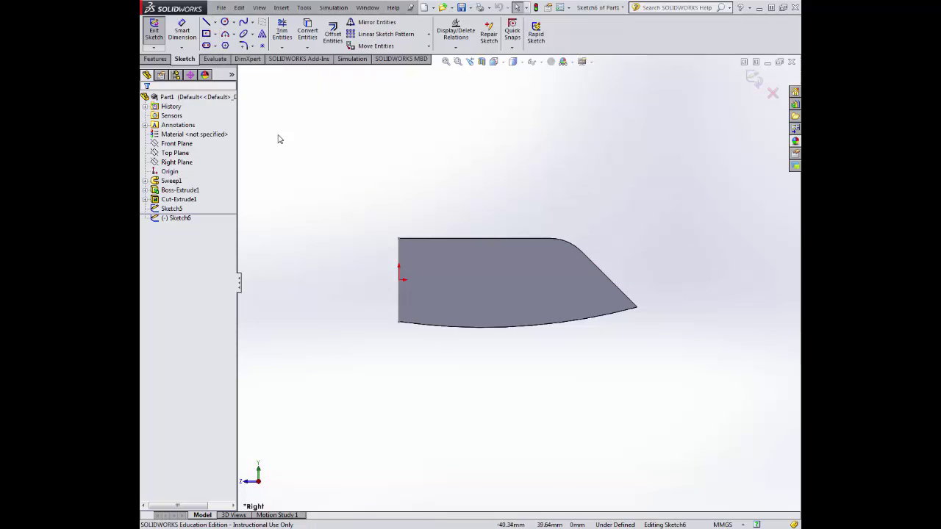
Draw a horizontal centerline about 45 mm long outward from the lower corner of the flat end face
{"action": "left_click", "coordinate": [225, 34]}
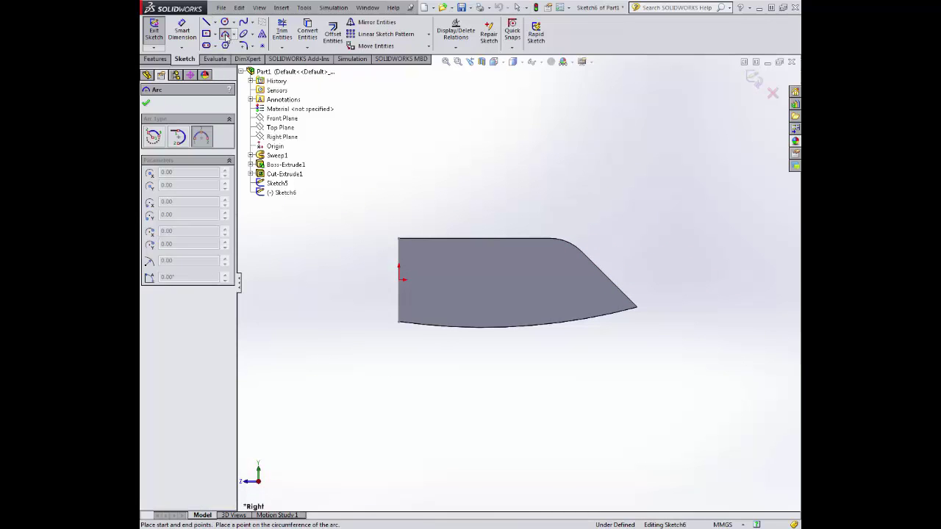
{"action": "left_click", "coordinate": [214, 22]}
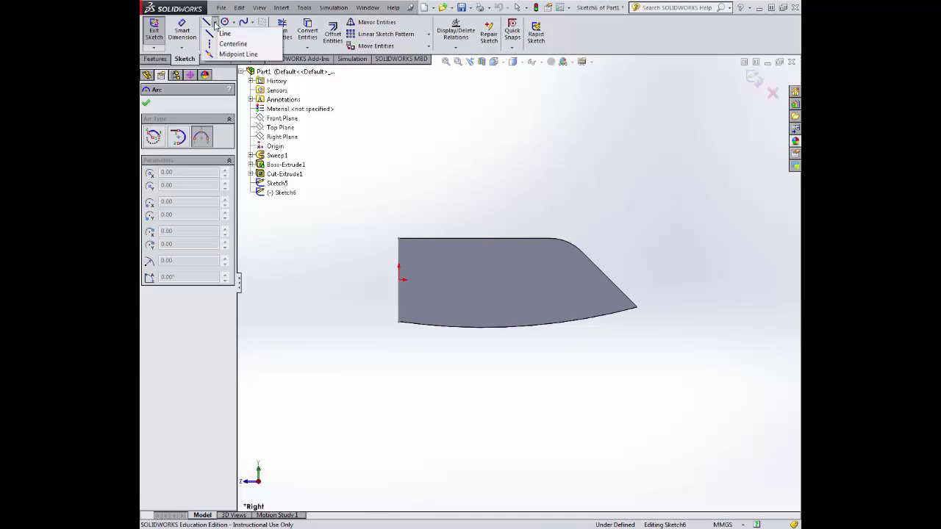
{"action": "left_click", "coordinate": [232, 44]}
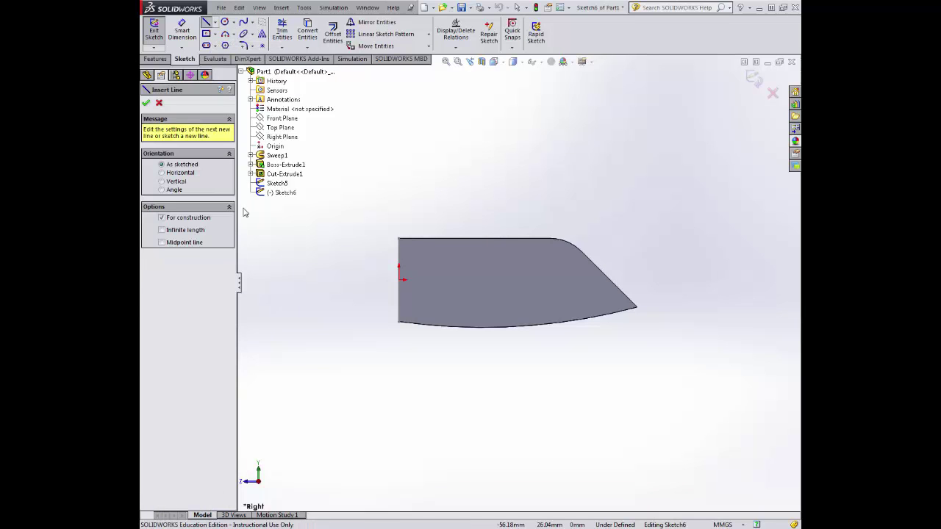
{"action": "left_click", "coordinate": [398, 322]}
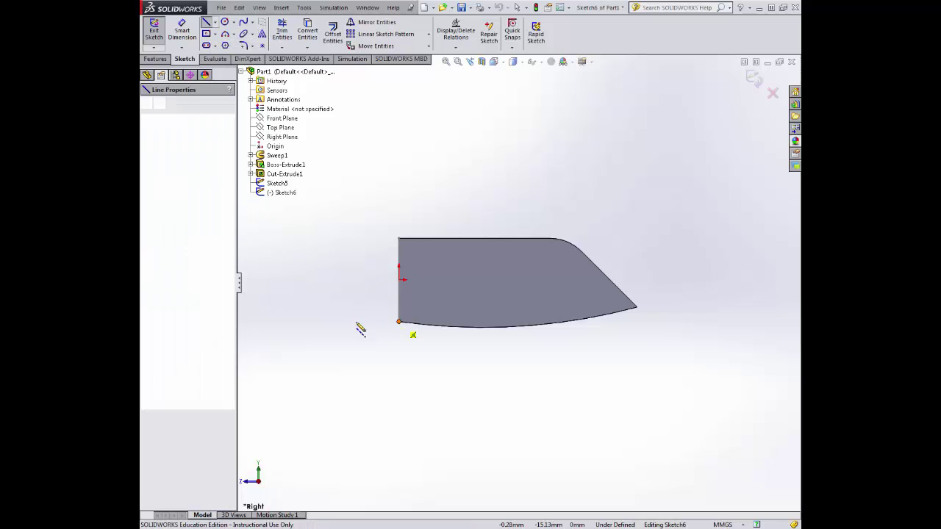
{"action": "double_click", "coordinate": [274, 321]}
{"action": "scroll", "coordinate": [409, 401], "scroll_direction": "up", "scroll_amount": 4}
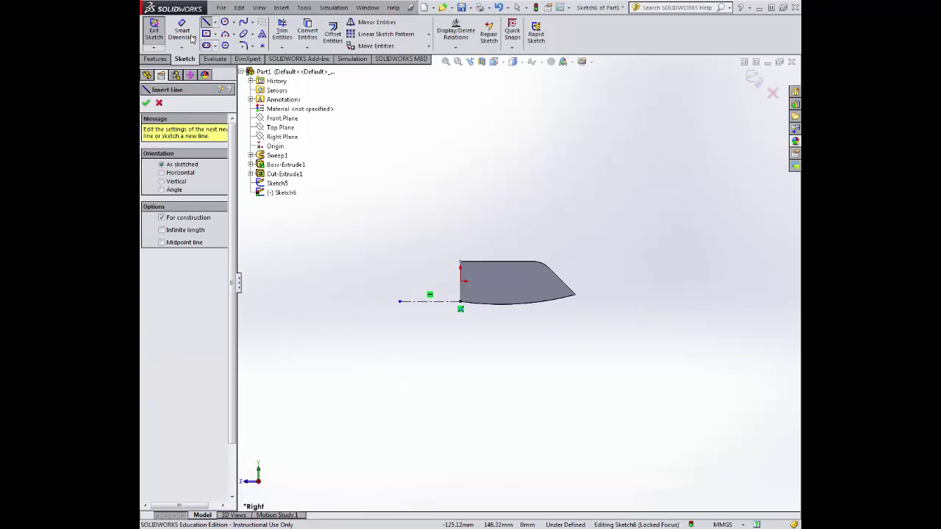
Dimension the horizontal centerline's length as 65 mm
{"action": "left_click", "coordinate": [188, 35]}
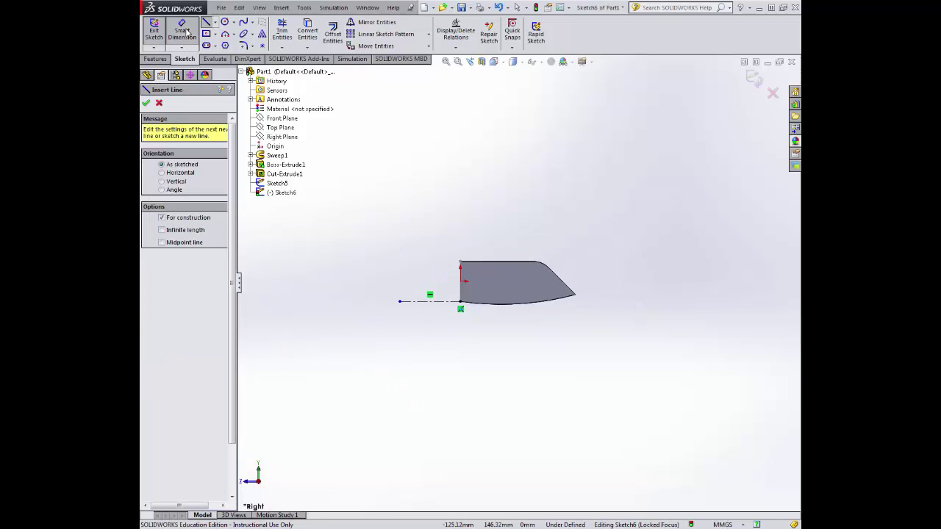
{"action": "left_click", "coordinate": [432, 302]}
{"action": "left_click", "coordinate": [380, 239]}
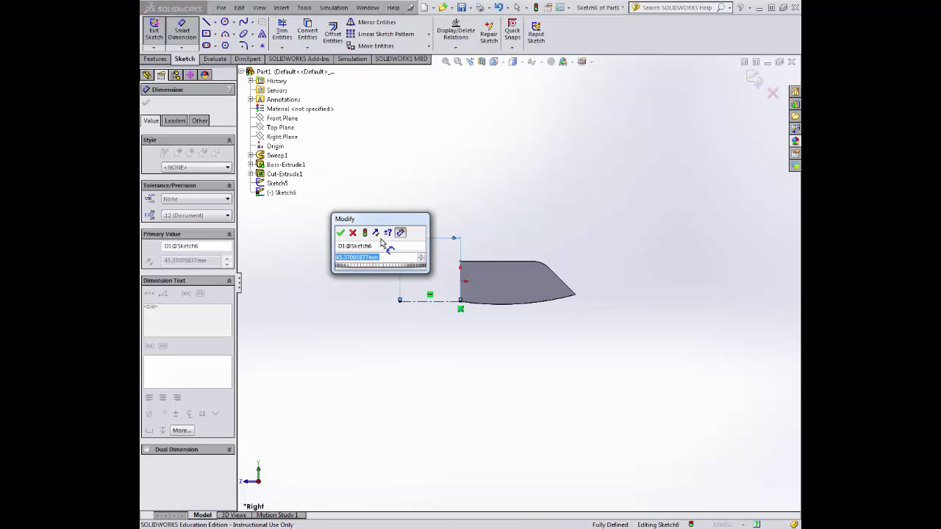
{"action": "type", "text": "65"}
{"action": "key", "text": "Return"}
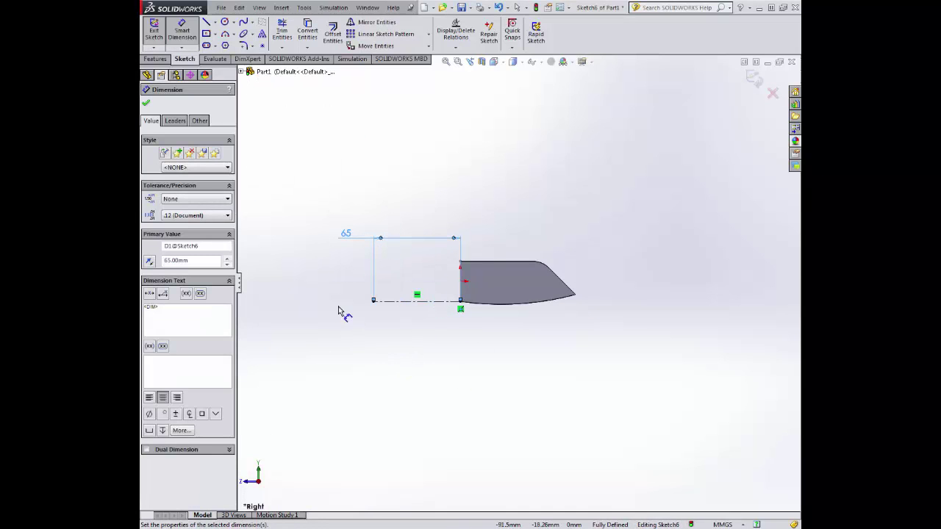
Draw a vertical centerline about 21 mm long downward from the outer end of the horizontal centerline
{"action": "left_click", "coordinate": [214, 22]}
{"action": "left_click", "coordinate": [228, 40]}
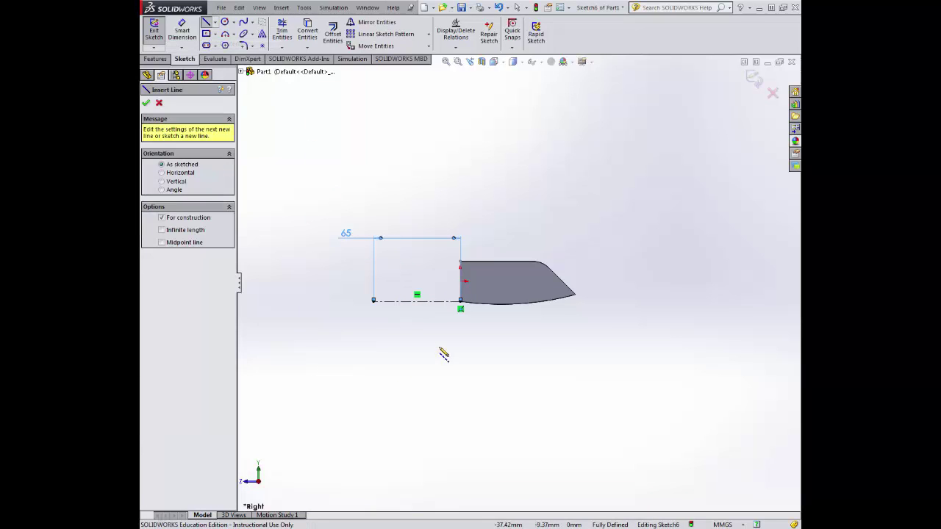
{"action": "mouse_move", "coordinate": [373, 302]}
{"action": "left_mouse_down"}
{"action": "mouse_move", "coordinate": [380, 336]}
{"action": "mouse_move", "coordinate": [373, 328]}
{"action": "left_mouse_up"}
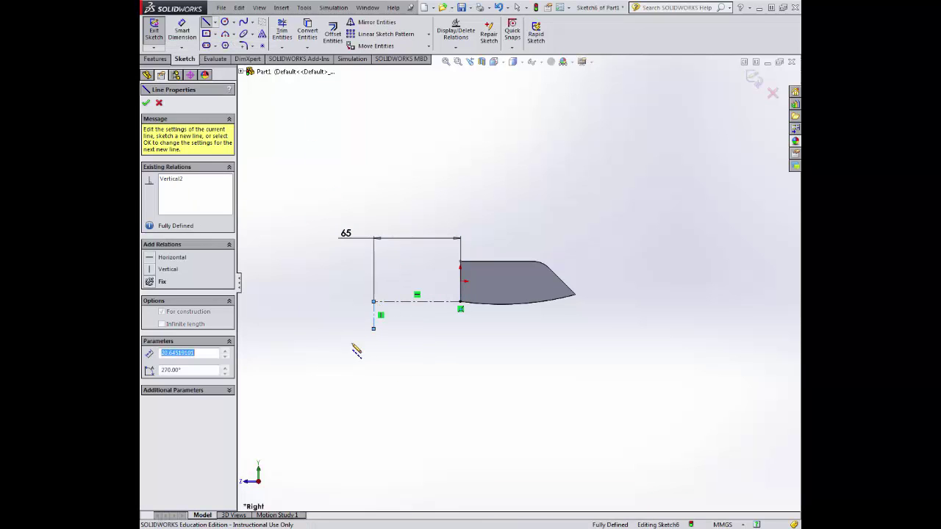
Dimension the vertical centerline's length as 7.5 mm
{"action": "left_click", "coordinate": [183, 31]}
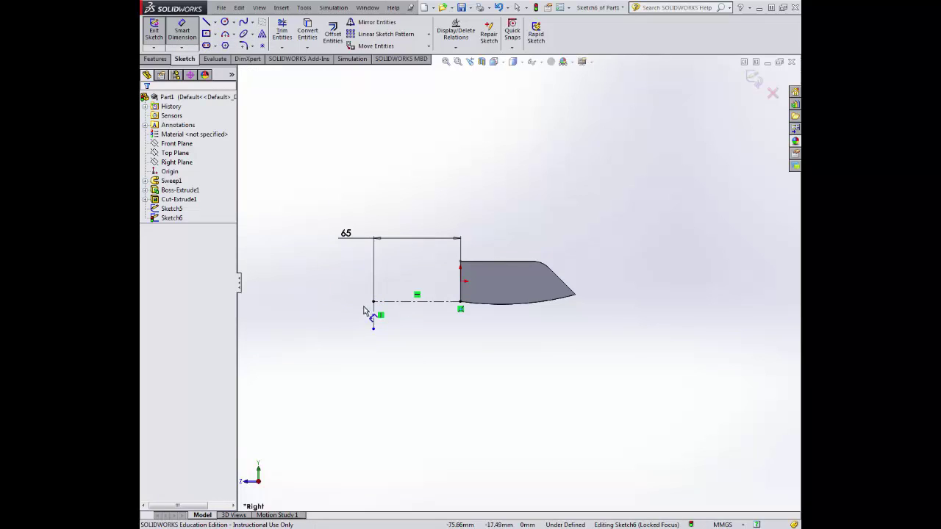
{"action": "left_click", "coordinate": [374, 316]}
{"action": "left_click", "coordinate": [321, 314]}
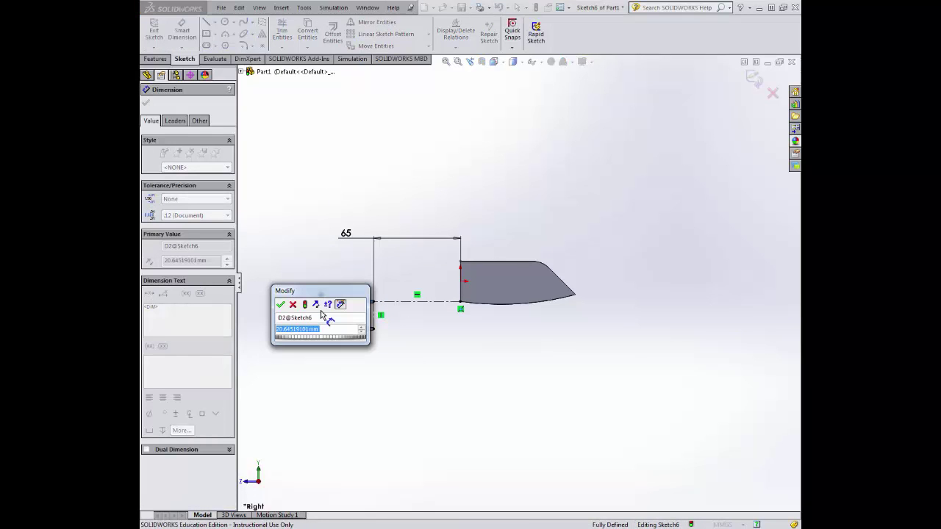
{"action": "type", "text": "7.5"}
{"action": "key", "text": "Return"}
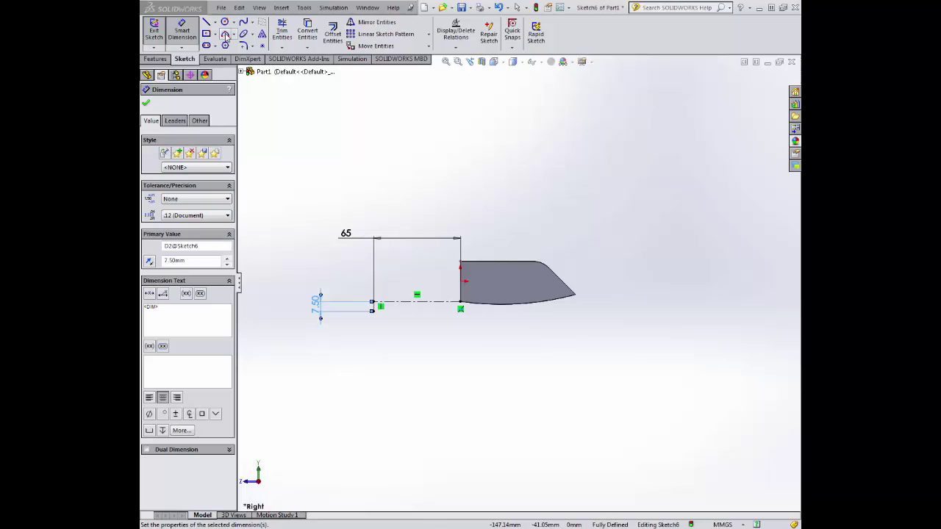
Draw a three-point arc from the lower corner of the flat end face to the lower end of the vertical centerline
{"action": "left_click", "coordinate": [225, 34]}
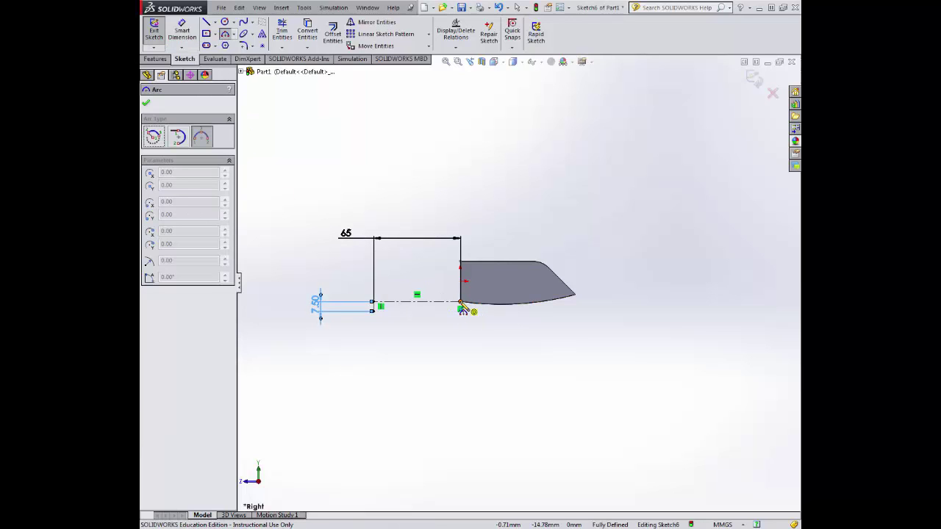
{"action": "left_click", "coordinate": [460, 302]}
{"action": "left_click", "coordinate": [375, 303]}
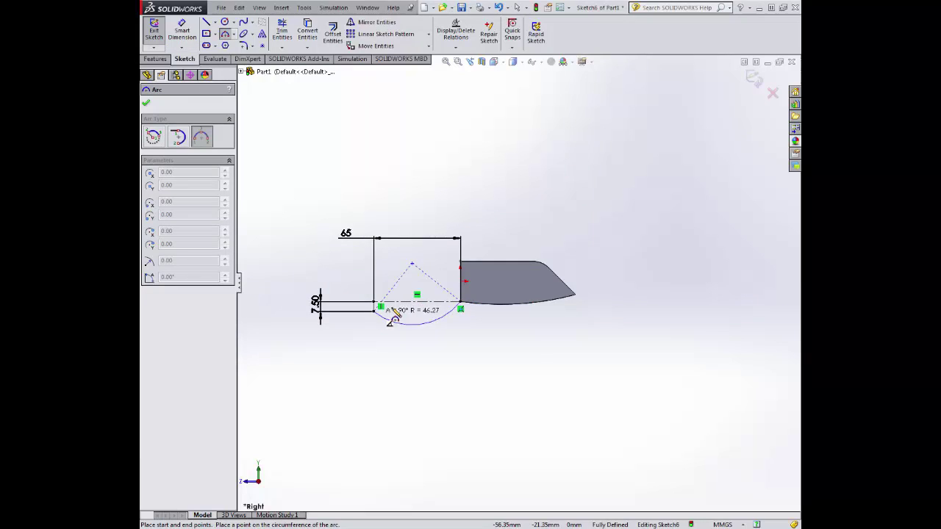
{"action": "left_click", "coordinate": [420, 348]}
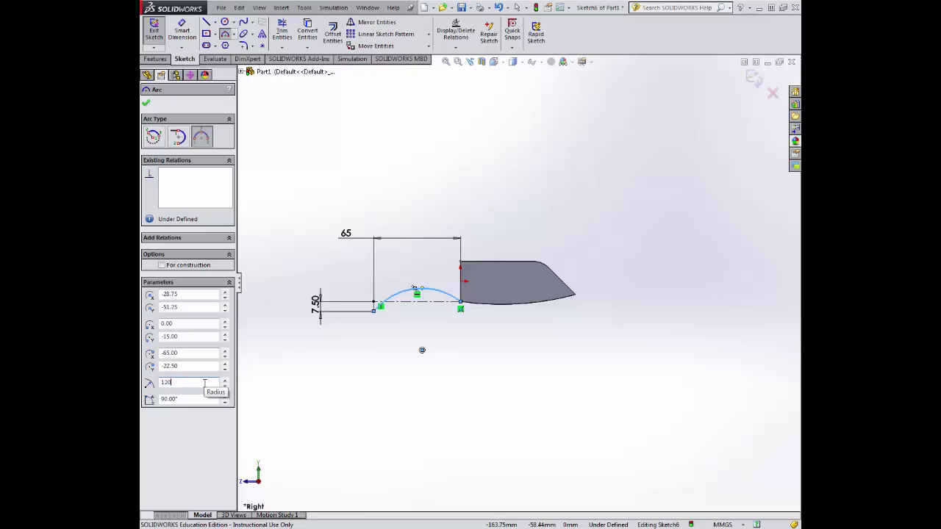
Set the arc's radius to 120 mm and exit the sketch
{"action": "left_click", "coordinate": [204, 383]}
{"action": "type", "text": "120"}
{"action": "key", "text": "Return"}
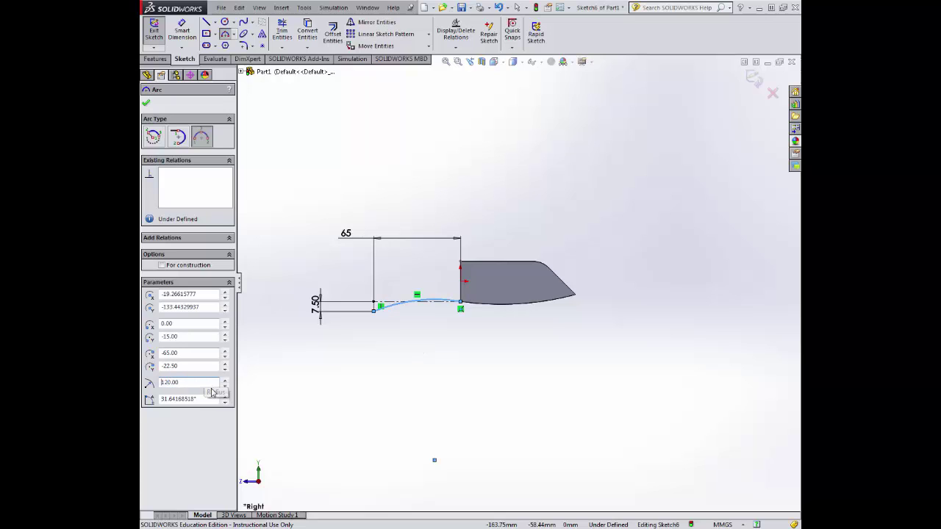
{"action": "left_click", "coordinate": [146, 105]}
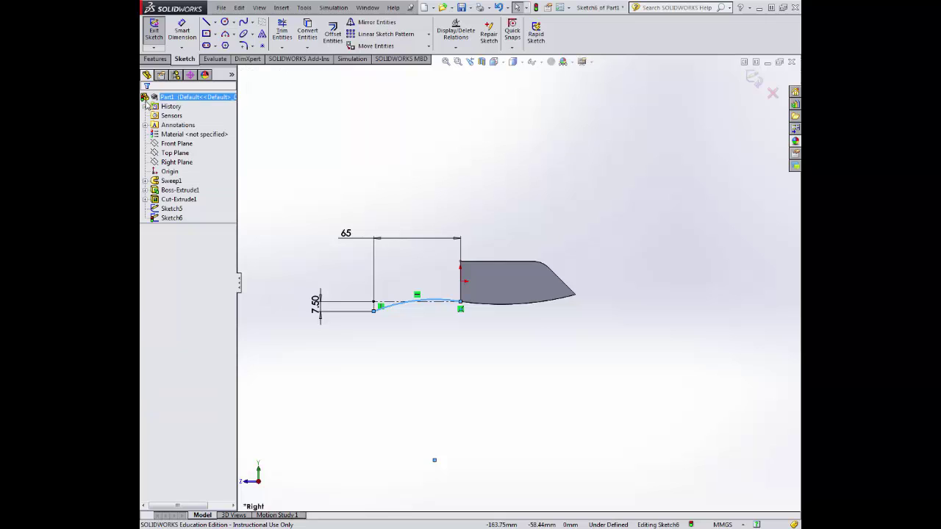
{"action": "left_click", "coordinate": [154, 31]}
Create a swept boss using the rectangular sketch on the flat end face as profile and the 120 mm arc sketch as path
{"action": "middle_click_drag", "start_coordinate": [310, 177], "coordinate": [369, 219]}
{"action": "scroll", "coordinate": [593, 369], "scroll_direction": "down", "scroll_amount": 2}
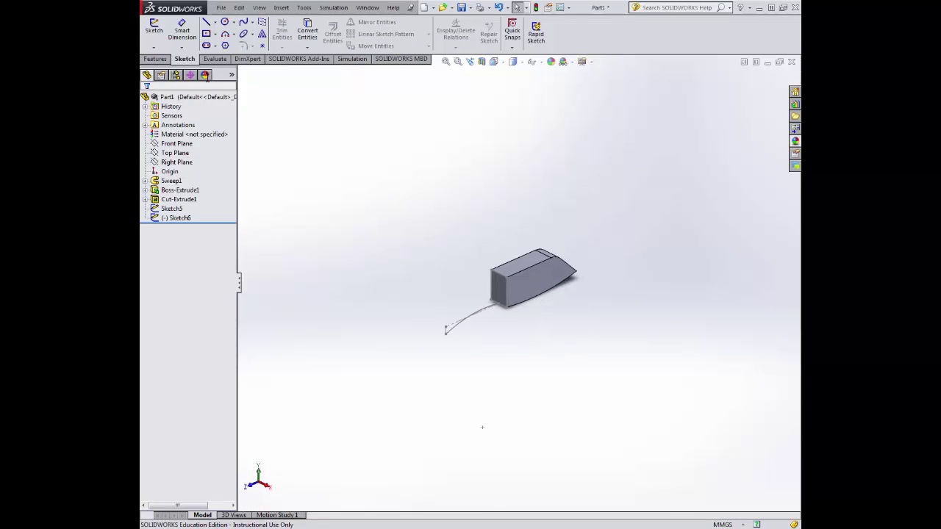
{"action": "left_click", "coordinate": [158, 59]}
{"action": "left_click", "coordinate": [224, 23]}
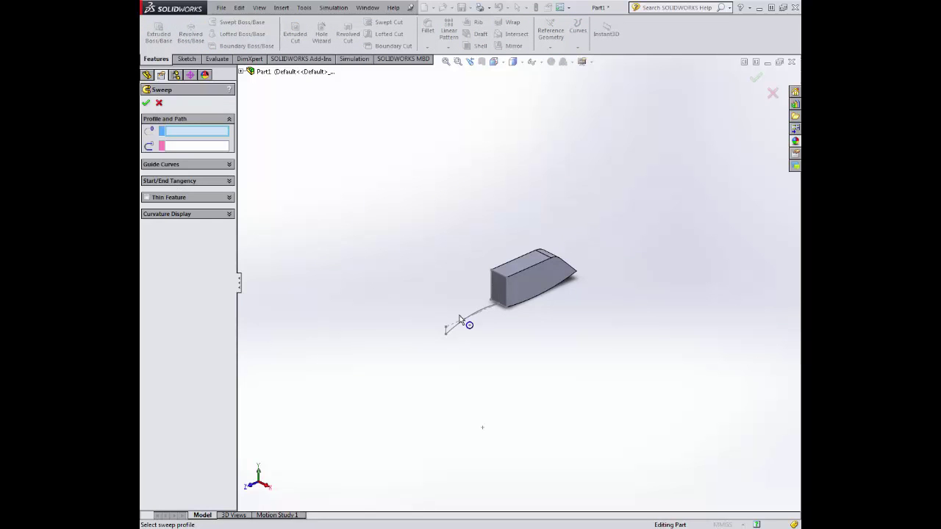
{"action": "scroll", "coordinate": [459, 319], "scroll_direction": "down", "scroll_amount": 3}
{"action": "left_click", "coordinate": [566, 299]}
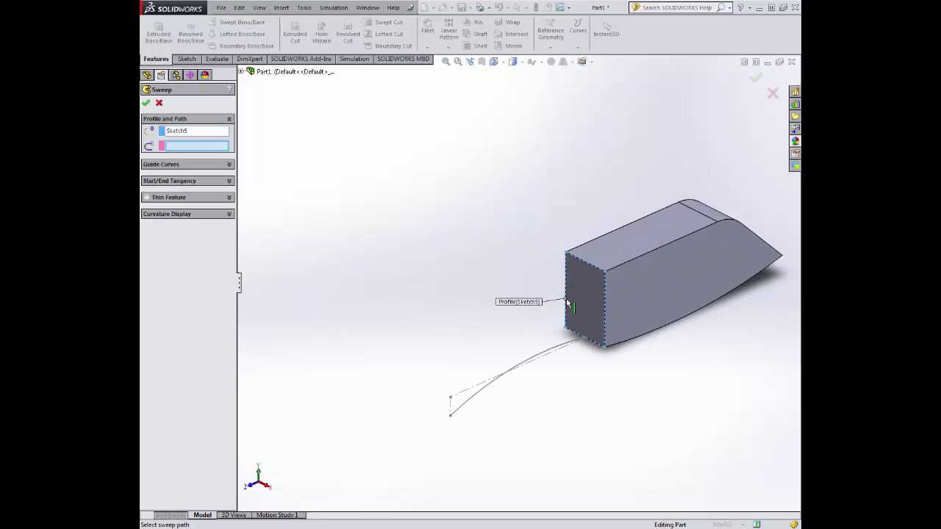
{"action": "left_click", "coordinate": [471, 403]}
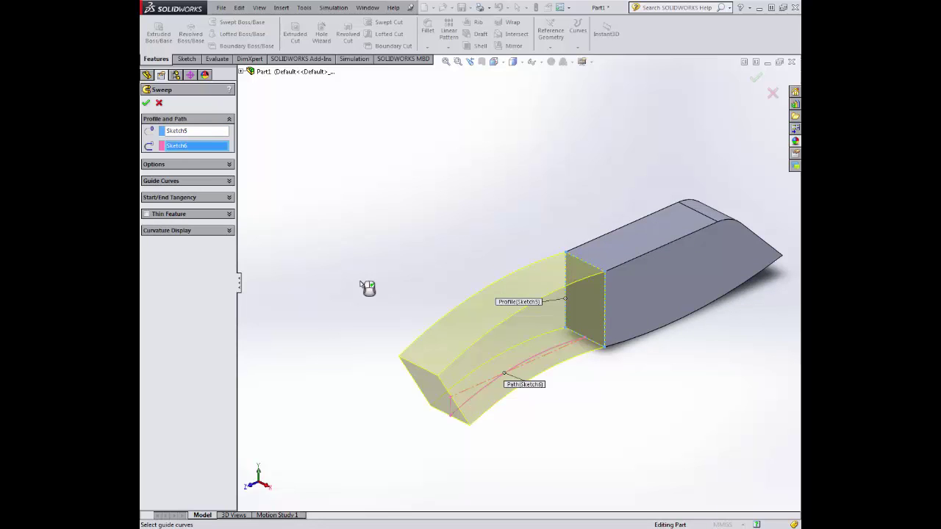
{"action": "left_click", "coordinate": [145, 103]}
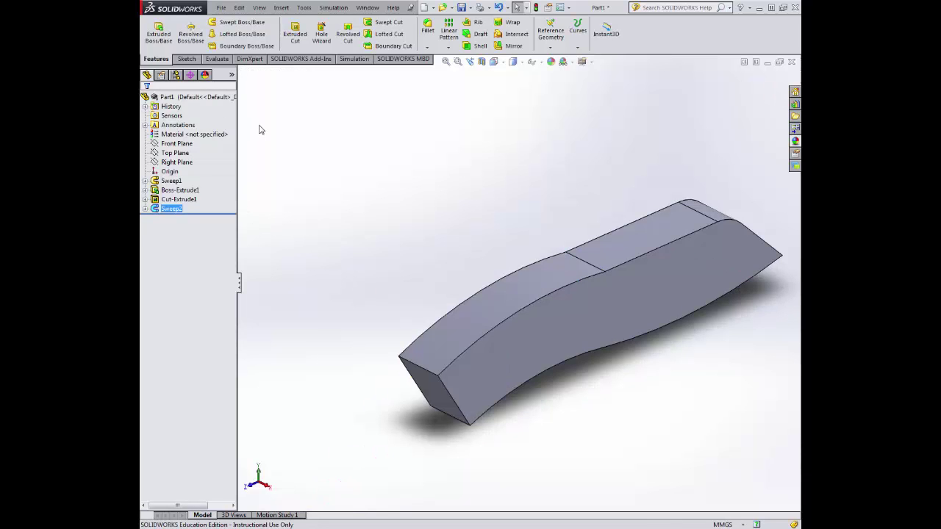
Start a new sketch on the flat upper face of the extruded section and orient the view to Top
{"action": "middle_click_drag", "start_coordinate": [383, 225], "coordinate": [395, 396]}
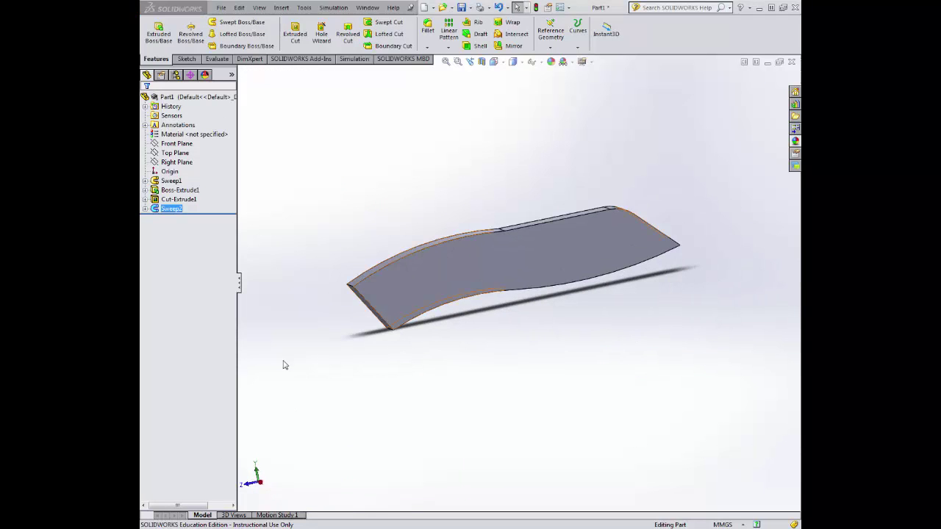
{"action": "left_click", "coordinate": [189, 61]}
{"action": "mouse_move", "coordinate": [286, 143]}
{"action": "middle_mouse_down"}
{"action": "mouse_move", "coordinate": [326, 214]}
{"action": "mouse_move", "coordinate": [540, 294]}
{"action": "middle_mouse_up"}
{"action": "left_click", "coordinate": [543, 252]}
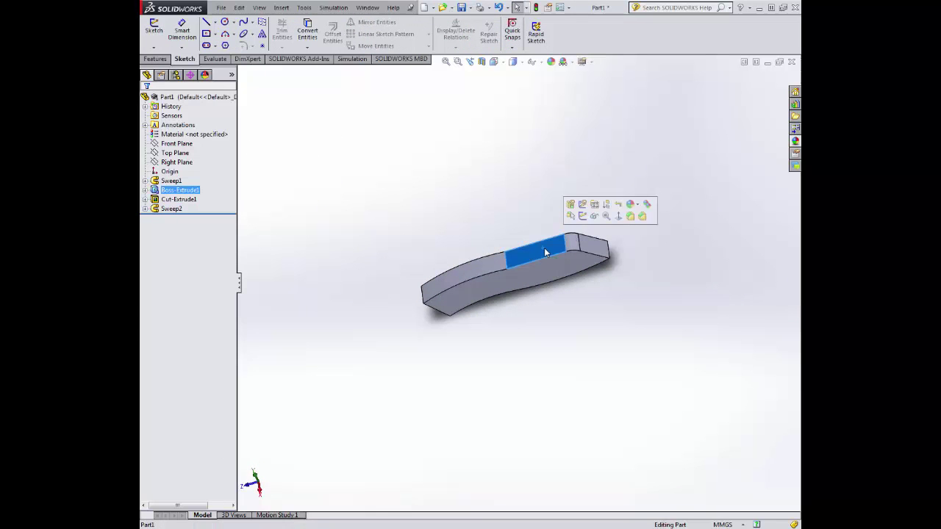
{"action": "left_click", "coordinate": [159, 31]}
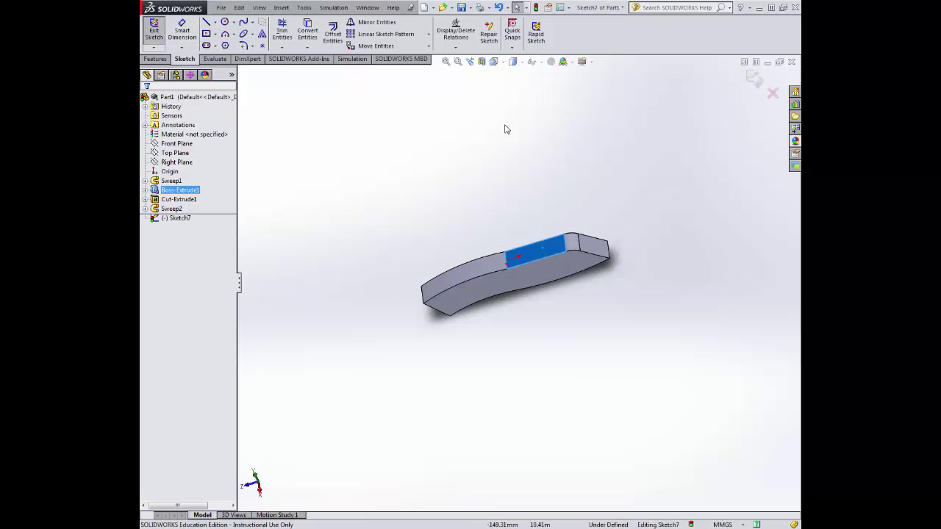
{"action": "left_click", "coordinate": [502, 63]}
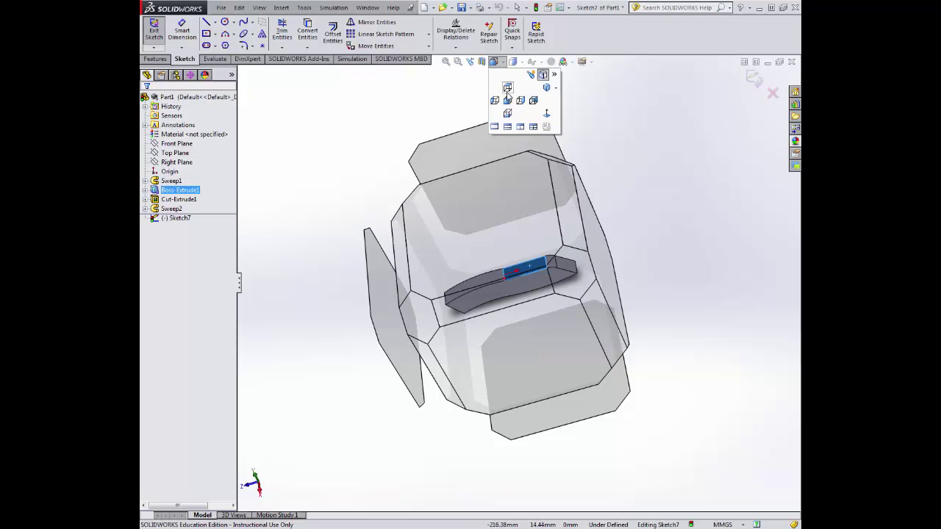
{"action": "left_click", "coordinate": [507, 88]}
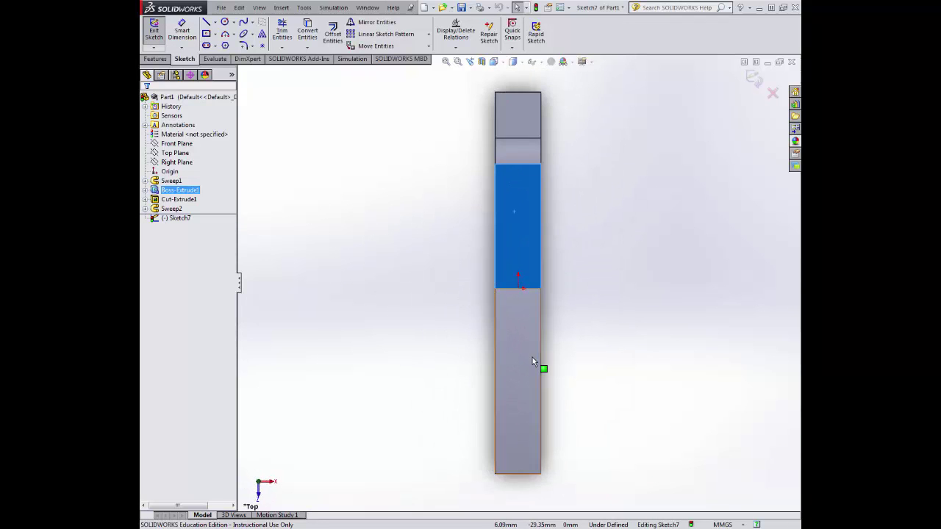
Draw a corner rectangle about 48 by 112 mm that covers the whole newly swept section and overlaps the flat upper face
{"action": "left_click", "coordinate": [214, 34]}
{"action": "left_click", "coordinate": [220, 45]}
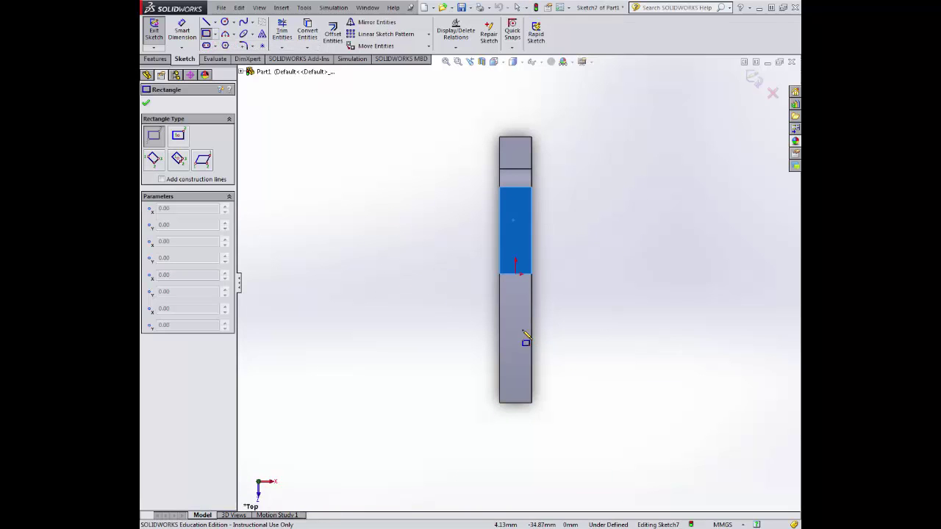
{"action": "left_click_drag", "start_coordinate": [486, 242], "coordinate": [569, 413]}
{"action": "middle_click_drag", "start_coordinate": [581, 416], "coordinate": [497, 342]}
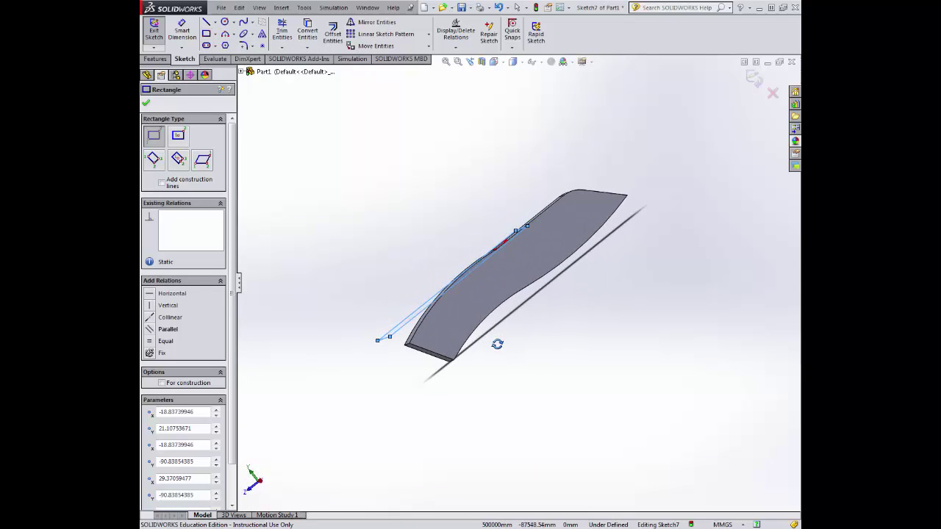
{"action": "left_click", "coordinate": [146, 105]}
Create an extruded cut from the rectangle with Blind depth 58 mm, reversed to remove the material above the flat upper face
{"action": "left_click", "coordinate": [156, 59]}
{"action": "left_click", "coordinate": [295, 33]}
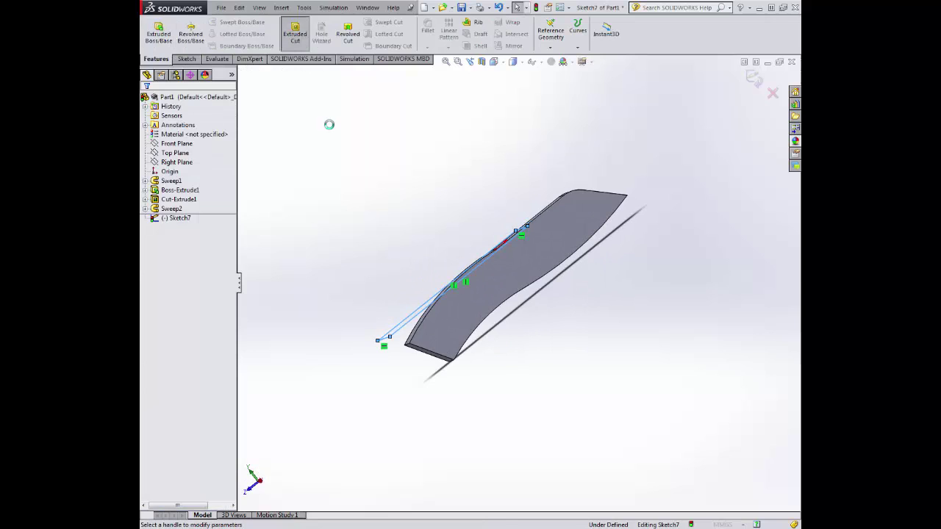
{"action": "left_click", "coordinate": [150, 163]}
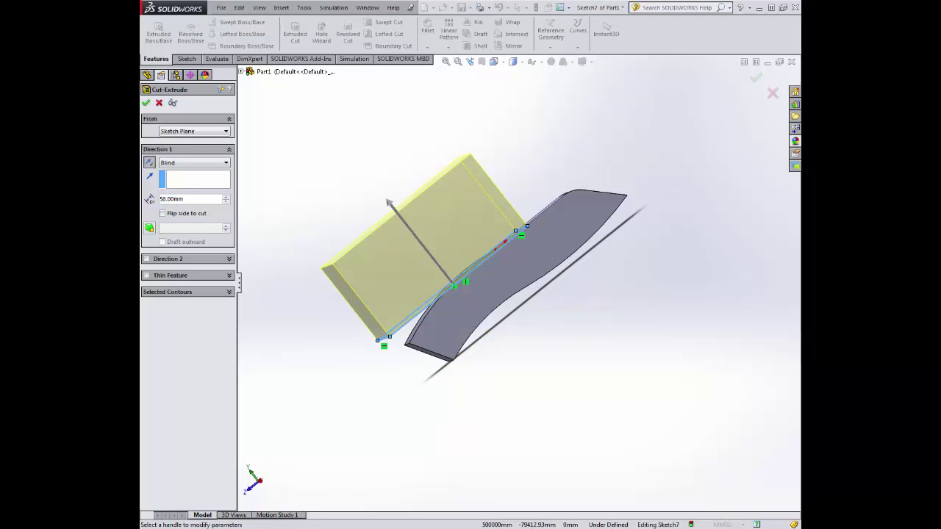
{"action": "left_click", "coordinate": [146, 103]}
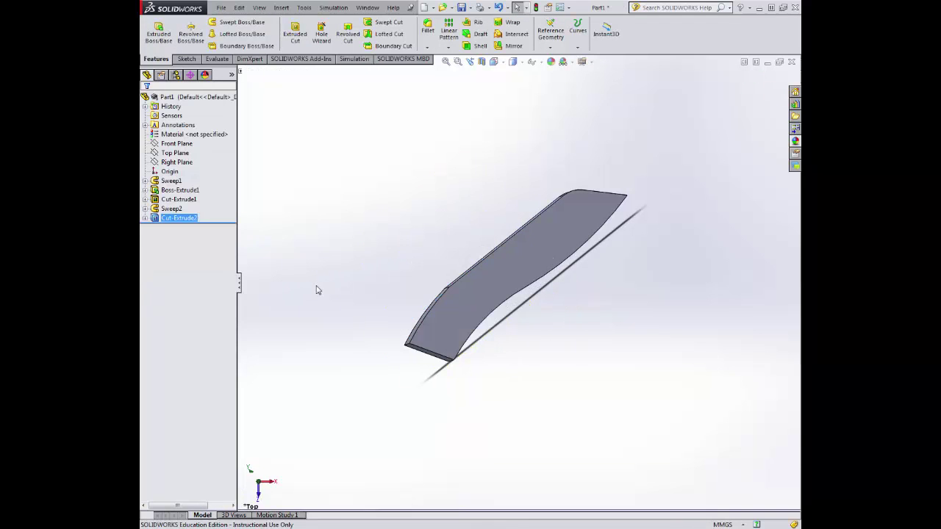
Start a new sketch on the body's large side face and orient the view normal to it with the flat upper edge on top
{"action": "middle_click_drag", "start_coordinate": [315, 288], "coordinate": [400, 315]}
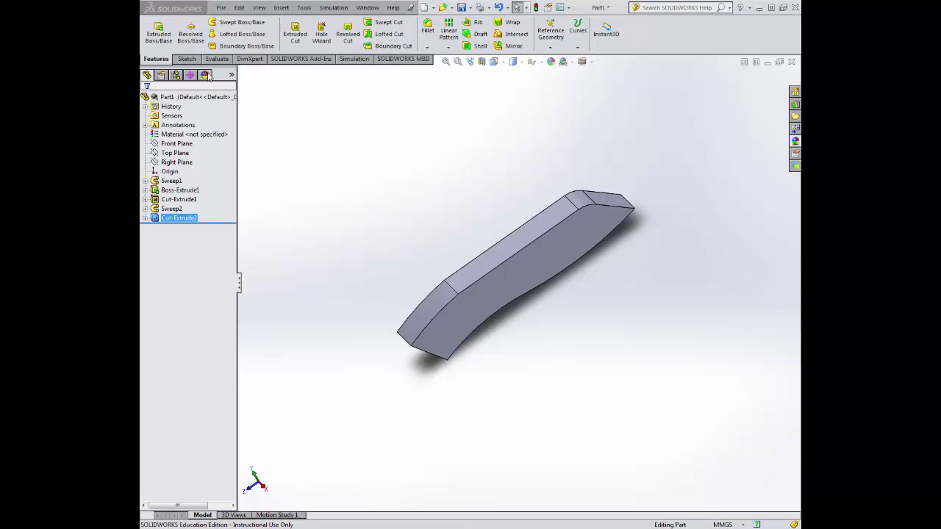
{"action": "left_click", "coordinate": [188, 59]}
{"action": "left_click", "coordinate": [509, 276]}
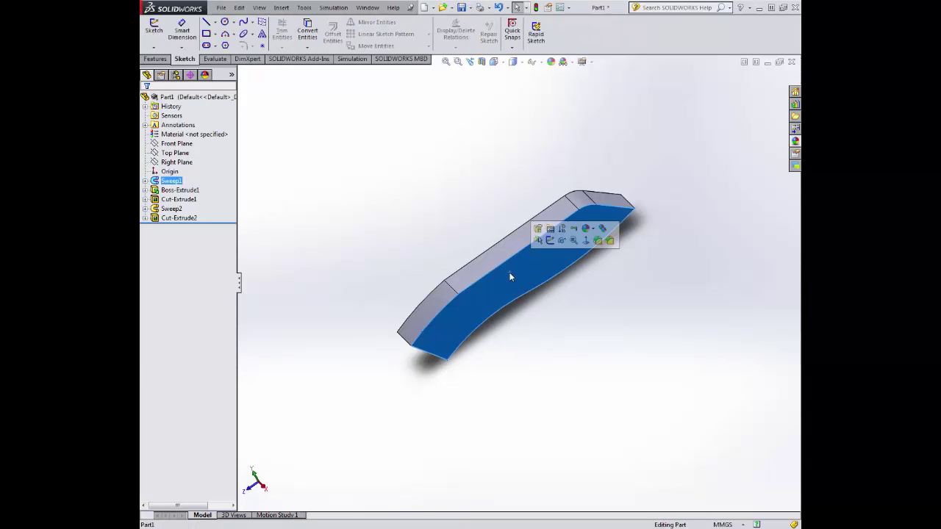
{"action": "left_click", "coordinate": [551, 240]}
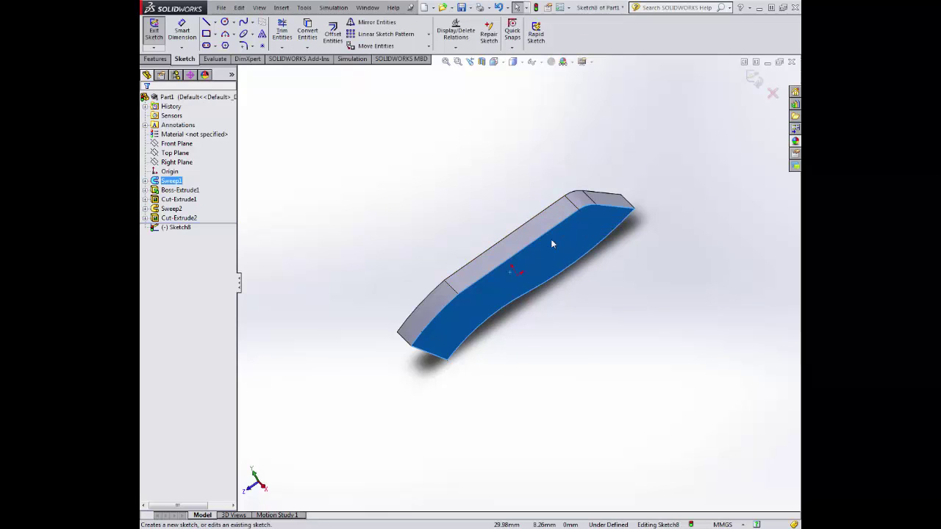
{"action": "left_click", "coordinate": [504, 63]}
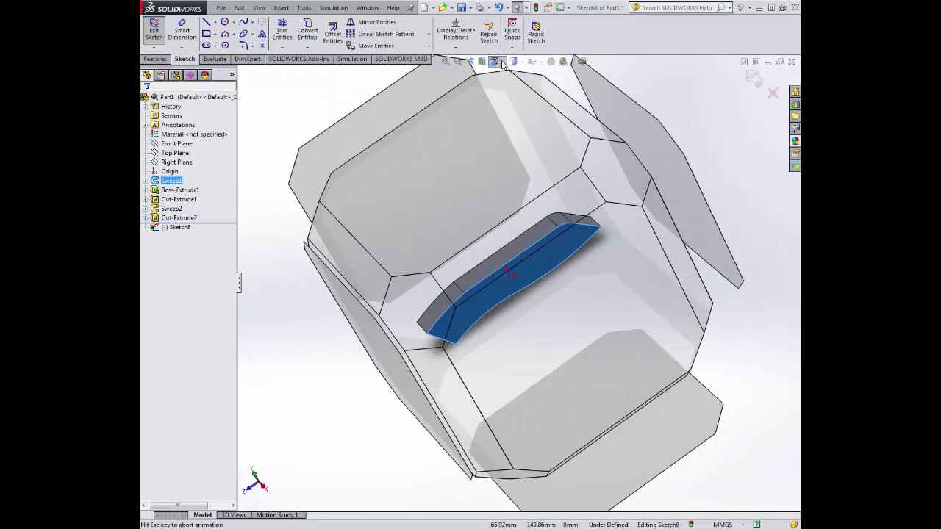
{"action": "key", "text": "ctrl+8"}
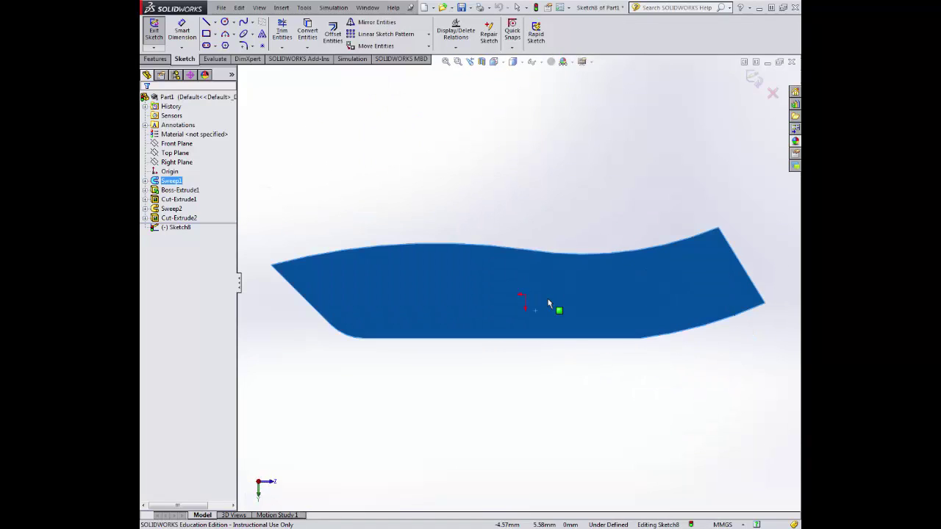
{"action": "left_click", "coordinate": [503, 65]}
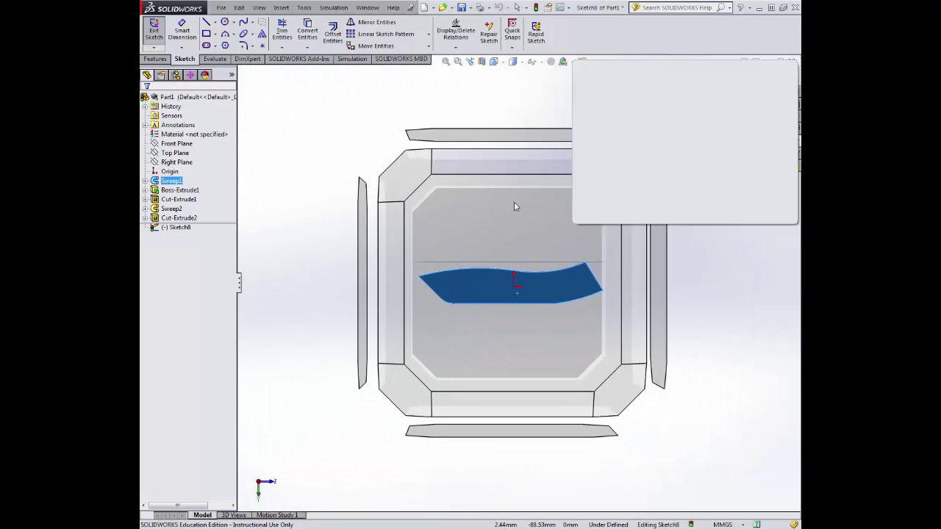
{"action": "left_click", "coordinate": [517, 208]}
{"action": "left_click", "coordinate": [505, 66]}
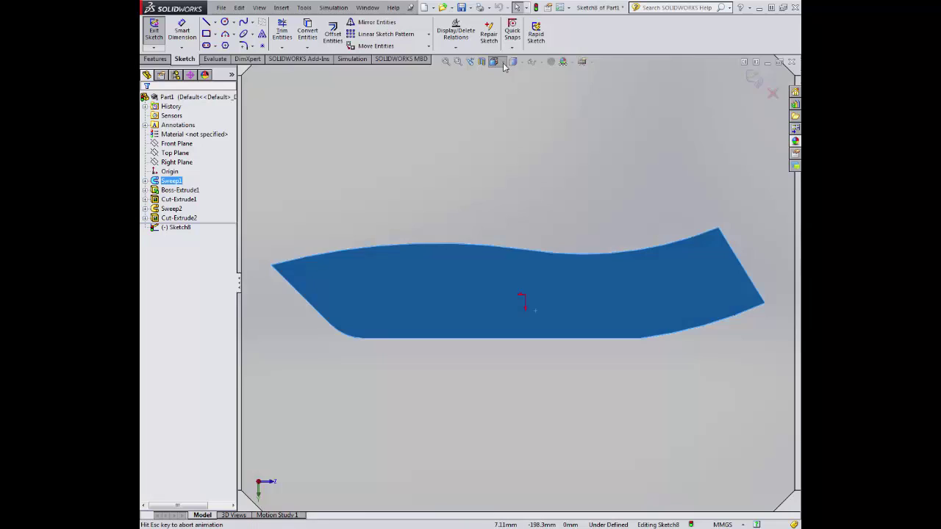
{"action": "left_click", "coordinate": [547, 120]}
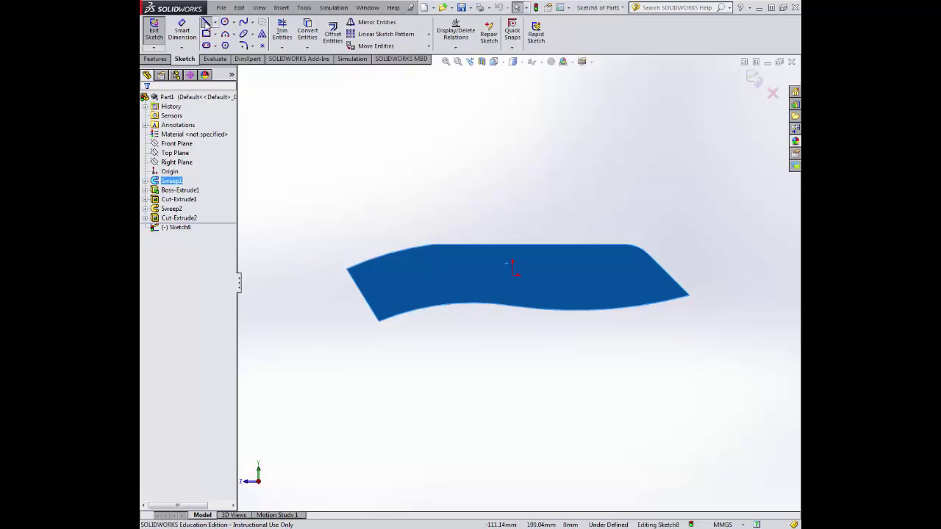
Draw a closed triangle from the upper edge above the origin to the curved upper edge, a point above the body, and back
{"action": "left_click", "coordinate": [207, 22]}
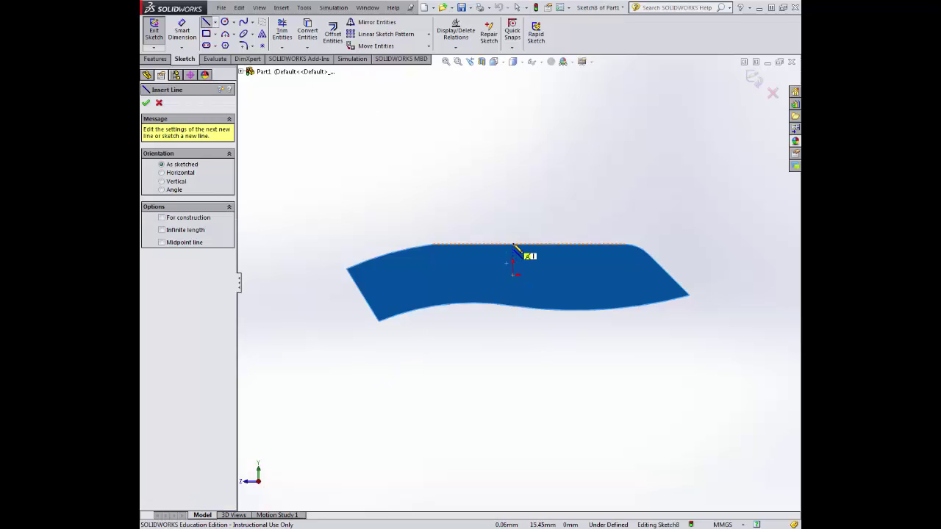
{"action": "left_click", "coordinate": [512, 245]}
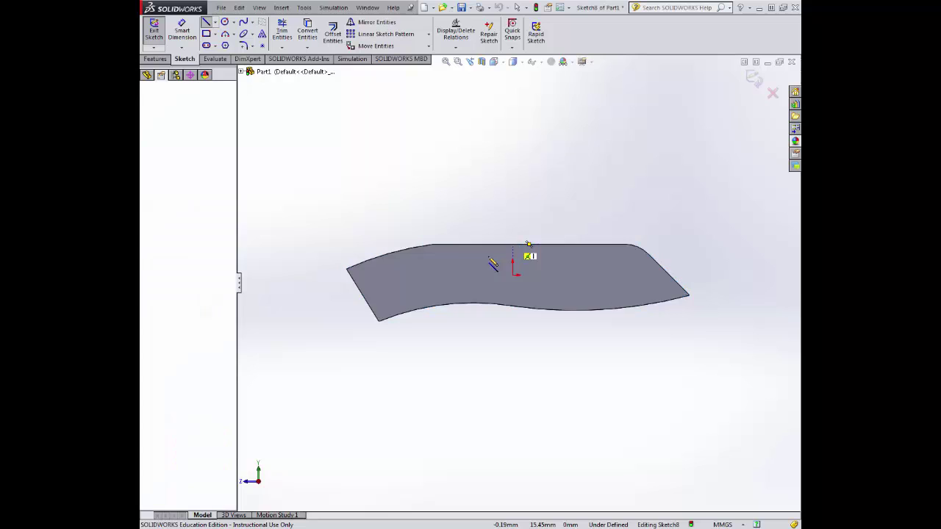
{"action": "left_click", "coordinate": [388, 252]}
{"action": "left_click", "coordinate": [430, 162]}
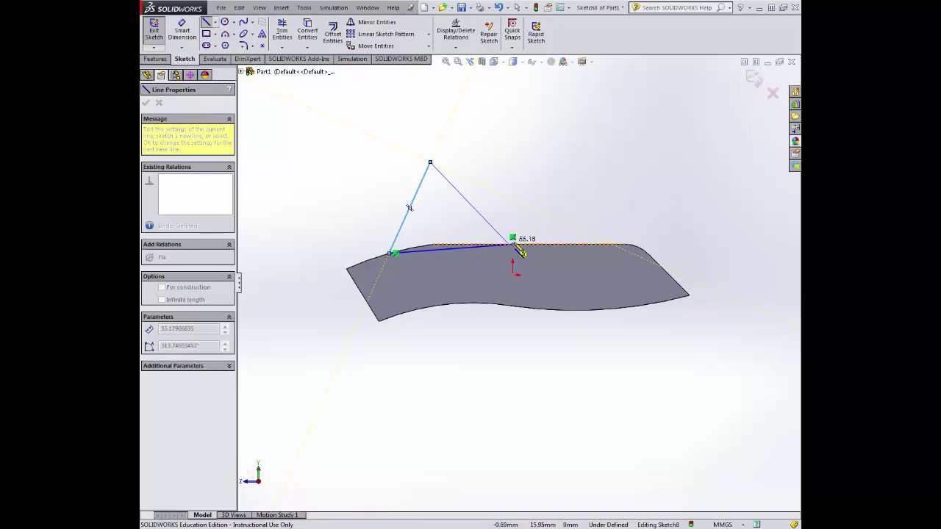
{"action": "left_click", "coordinate": [512, 242]}
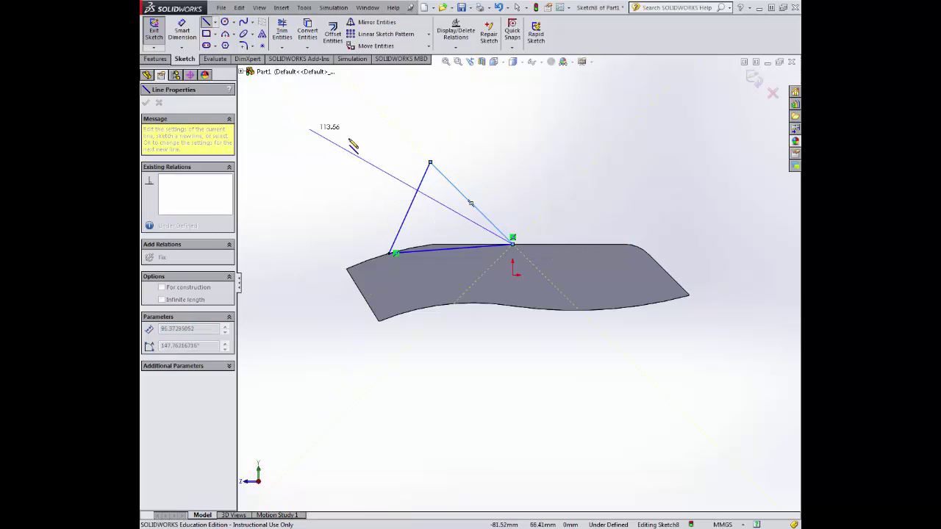
Draw a centerline about 7 mm long up the slanted end edge, starting at its lower corner
{"action": "key", "text": "Escape"}
{"action": "left_click", "coordinate": [146, 104]}
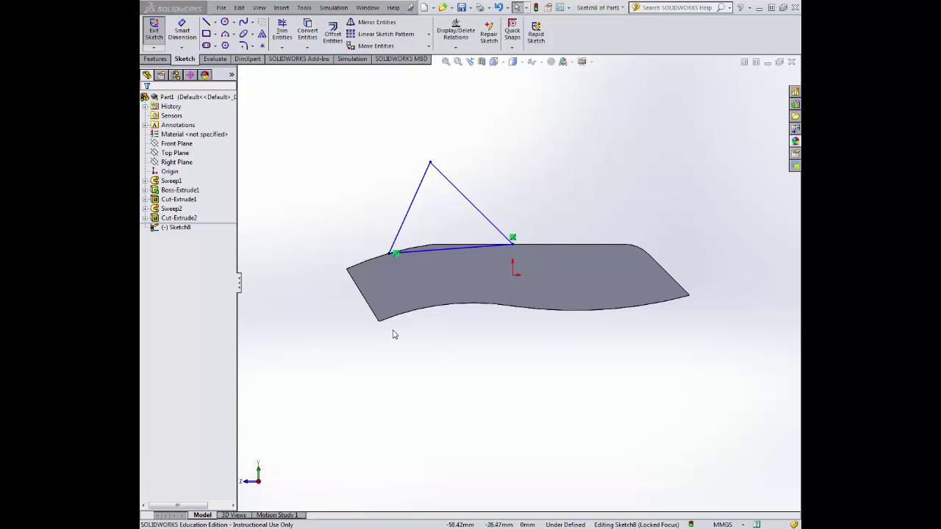
{"action": "scroll", "coordinate": [380, 341], "scroll_direction": "up", "scroll_amount": 3}
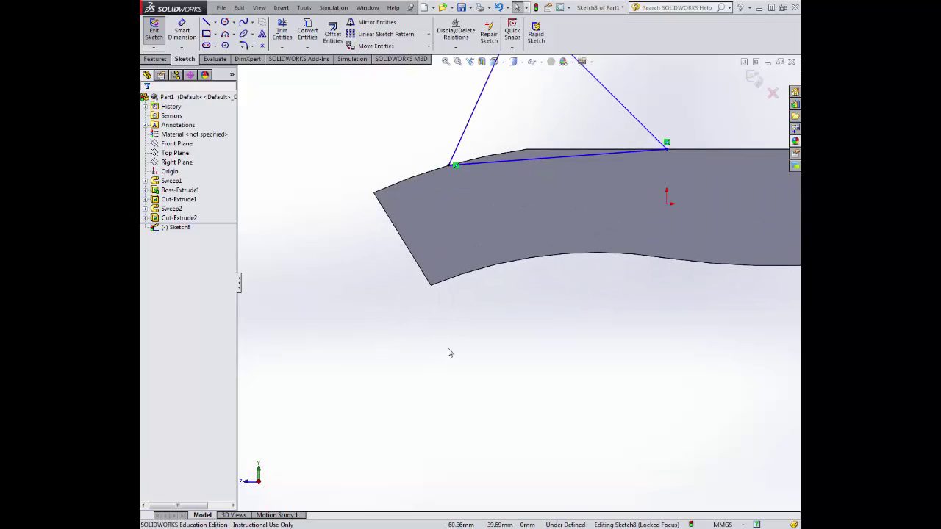
{"action": "left_click", "coordinate": [214, 22]}
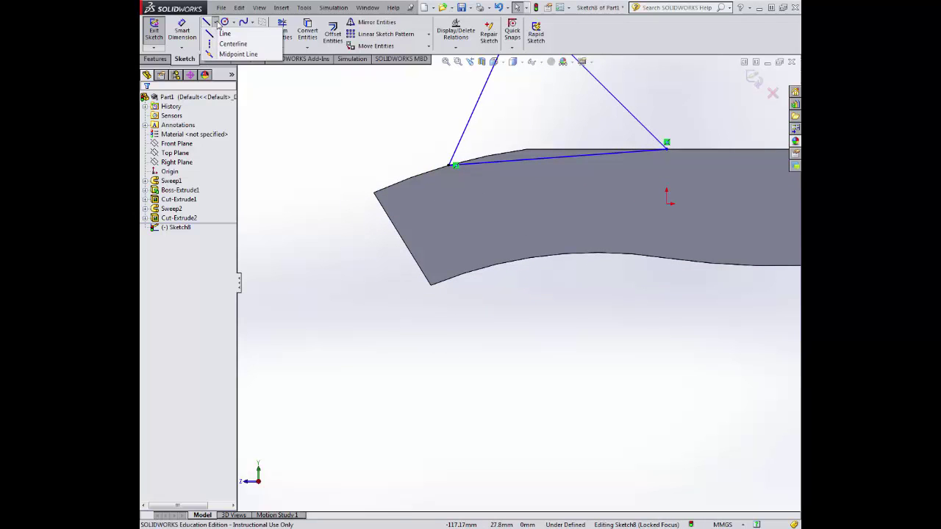
{"action": "left_click", "coordinate": [229, 41]}
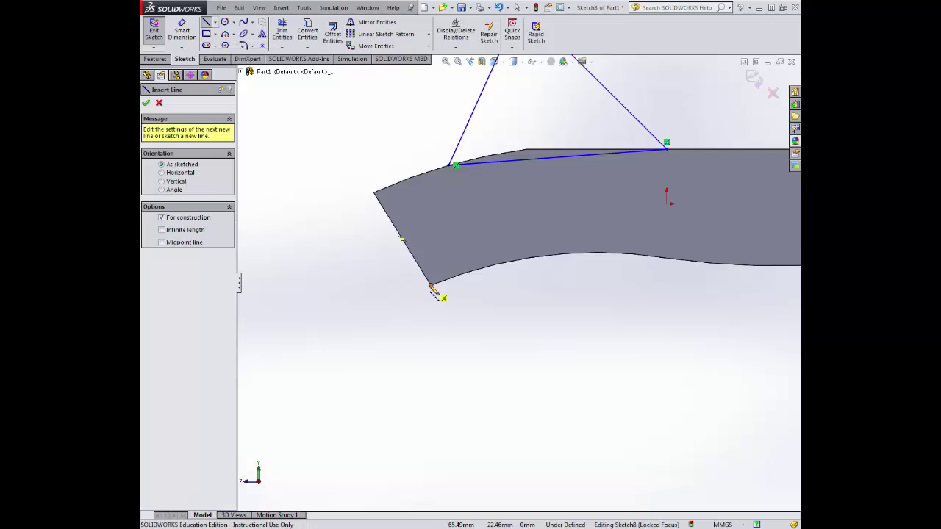
{"action": "left_click", "coordinate": [431, 285]}
{"action": "left_click", "coordinate": [417, 265]}
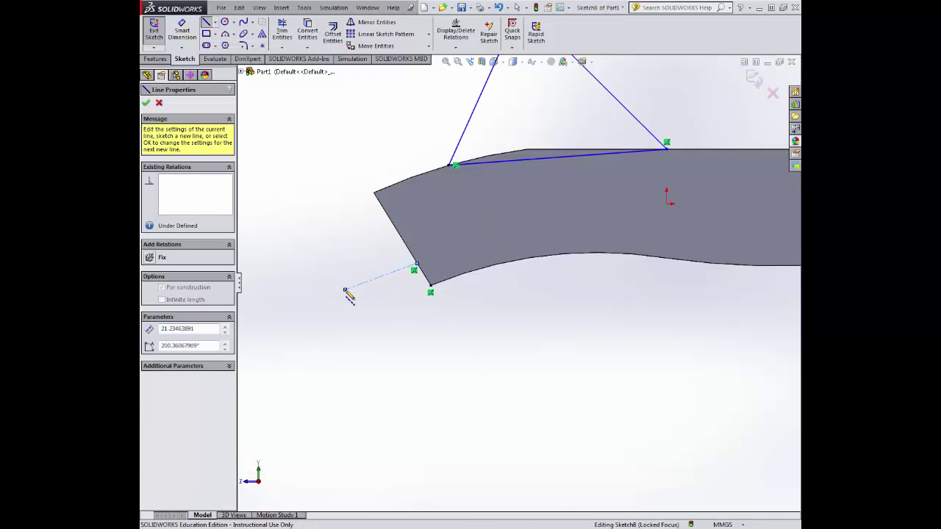
{"action": "key", "text": "Escape"}
Dimension the short centerline on the slanted end edge to 5 mm
{"action": "left_click", "coordinate": [187, 37]}
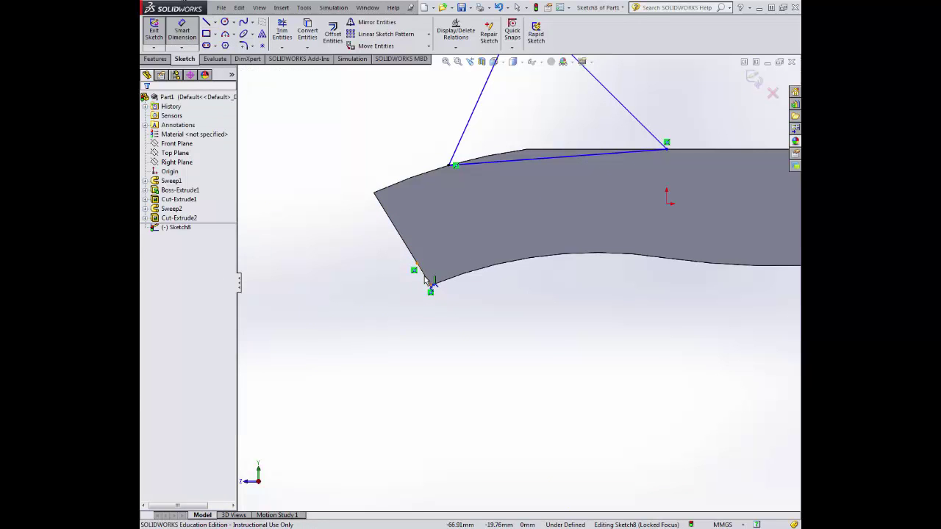
{"action": "left_click", "coordinate": [424, 276]}
{"action": "left_click", "coordinate": [402, 302]}
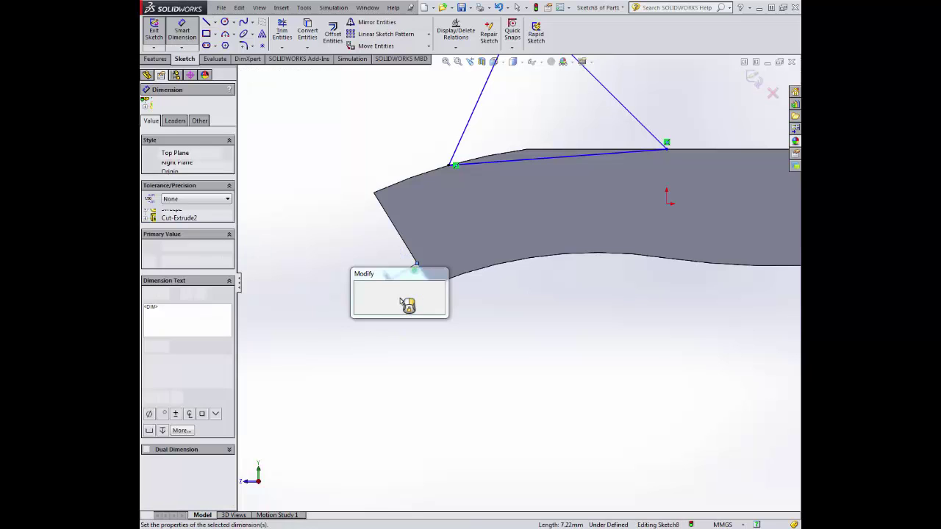
{"action": "type", "text": "5"}
{"action": "key", "text": "Return"}
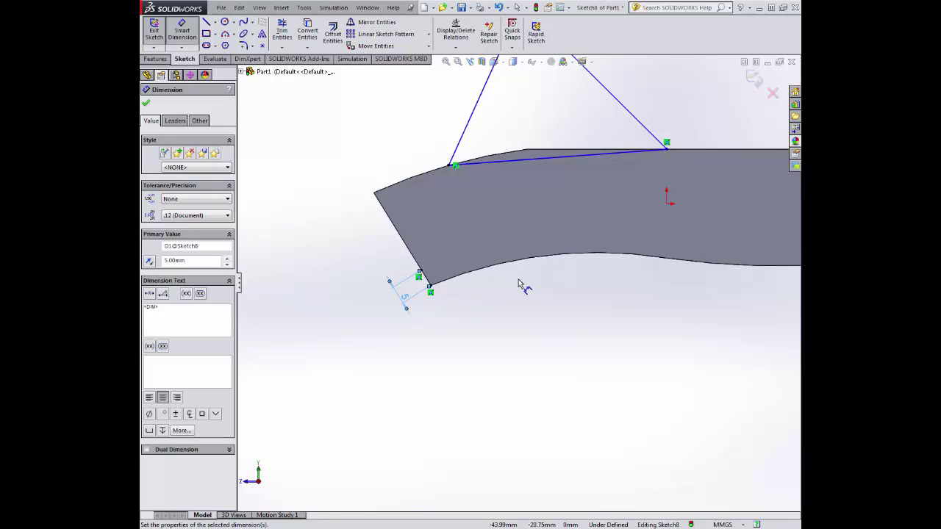
Draw a line about 35 mm long from the lower curved edge to the centerline's upper end, and another joining that end to the slanted edge's midpoint
{"action": "scroll", "coordinate": [518, 285], "scroll_direction": "down", "scroll_amount": 2}
{"action": "left_click", "coordinate": [212, 23]}
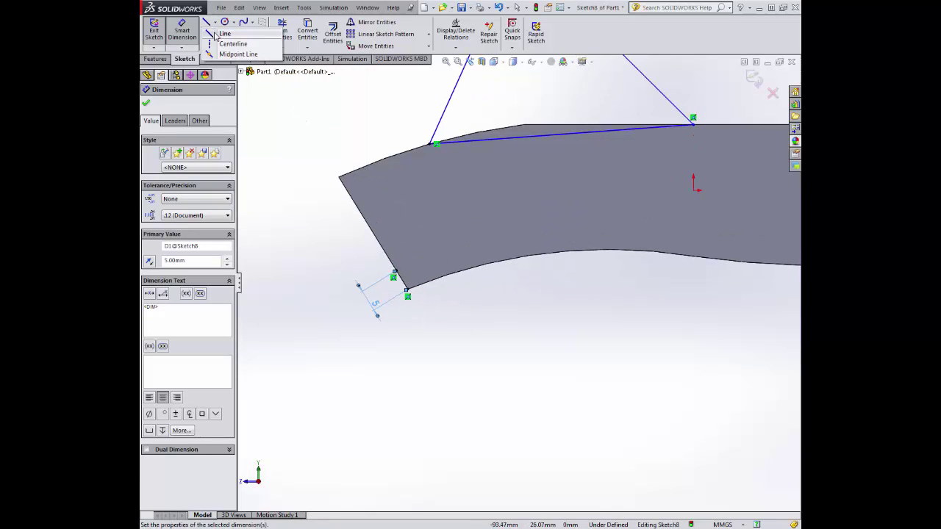
{"action": "left_click", "coordinate": [222, 34]}
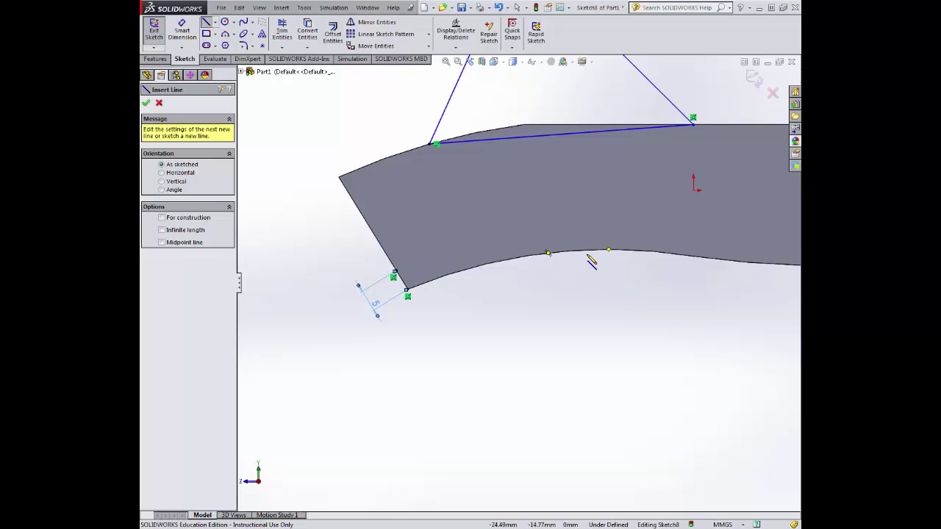
{"action": "left_click", "coordinate": [548, 254]}
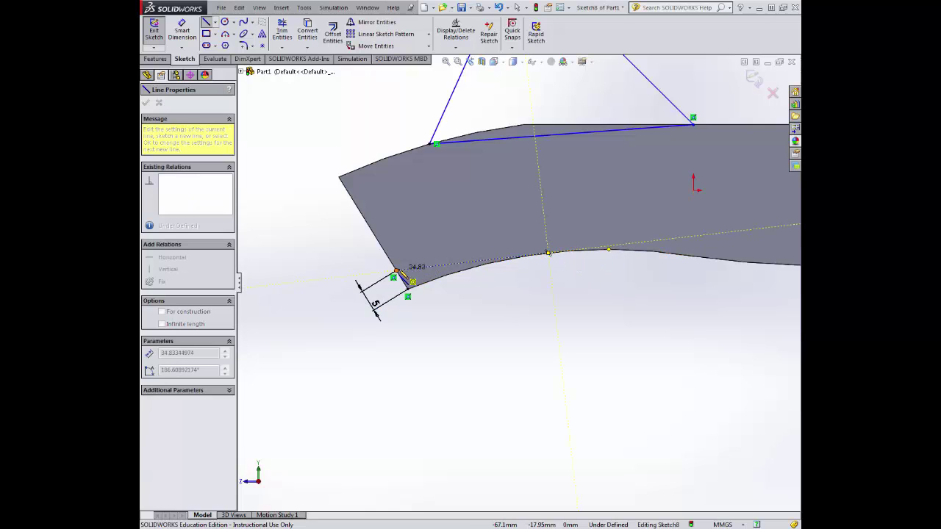
{"action": "left_click", "coordinate": [396, 272]}
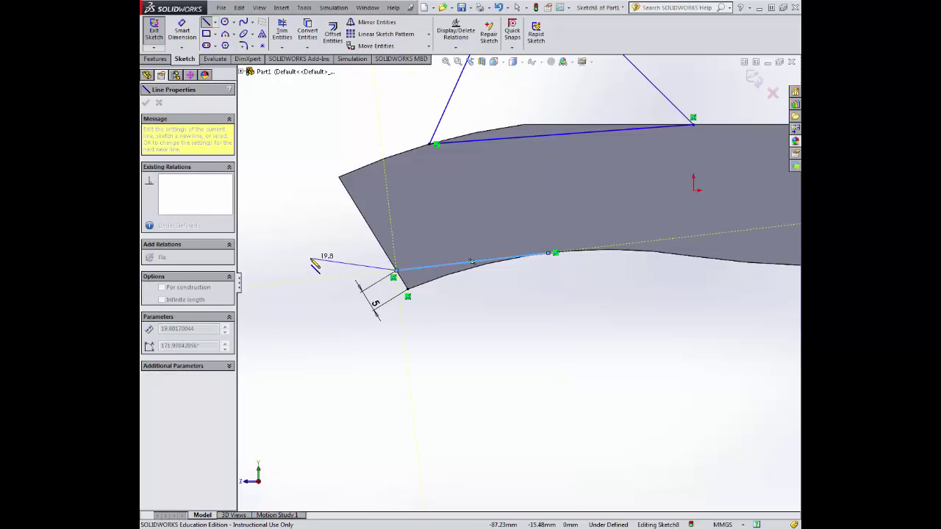
{"action": "key", "text": "Escape"}
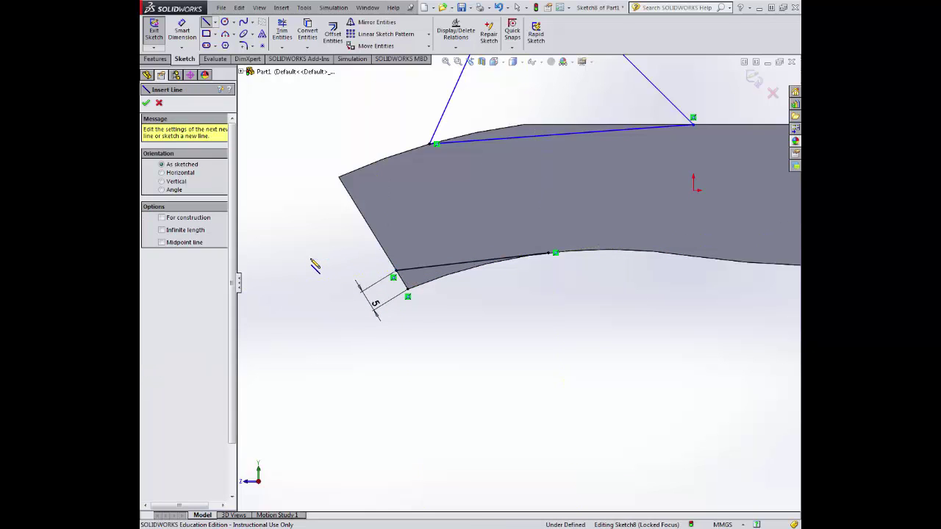
{"action": "left_click", "coordinate": [374, 233]}
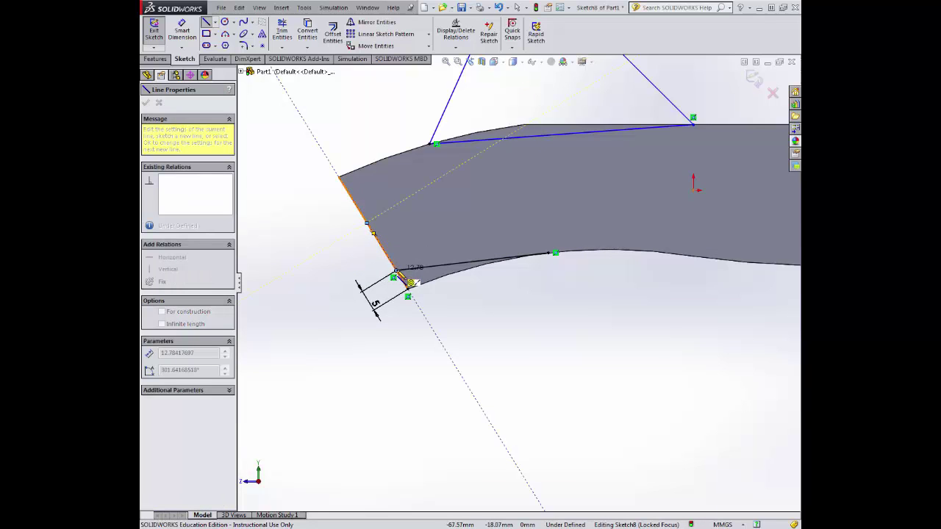
{"action": "left_click", "coordinate": [397, 272]}
{"action": "key", "text": "Escape"}
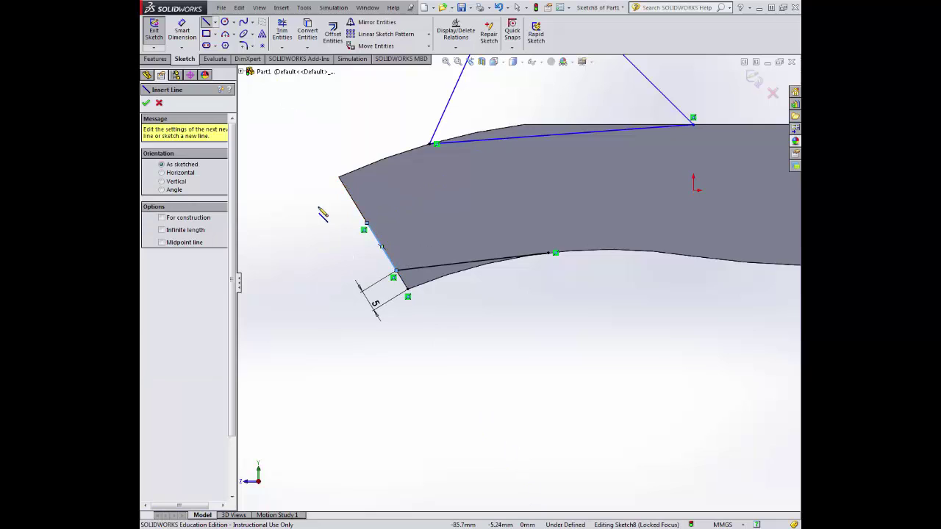
Add a 4 mm sketch fillet at the corner between the slanted edge line and the long lower line
{"action": "left_click", "coordinate": [244, 45]}
{"action": "scroll", "coordinate": [375, 235], "scroll_direction": "down", "scroll_amount": 5}
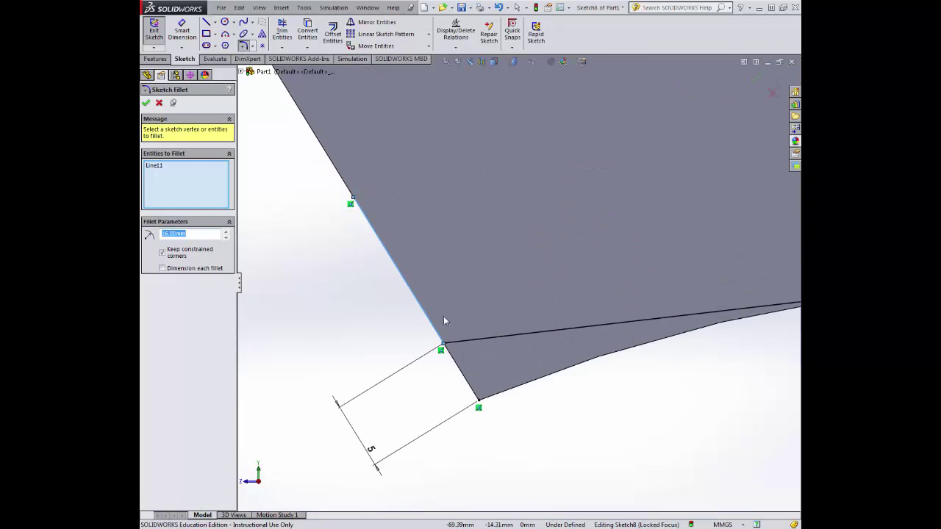
{"action": "left_click", "coordinate": [468, 341]}
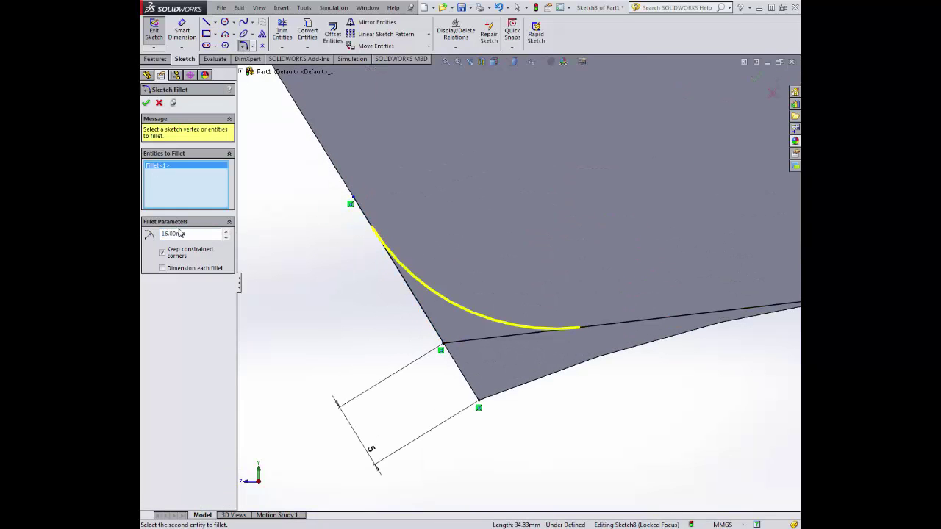
{"action": "type", "text": "4"}
{"action": "key", "text": "Return"}
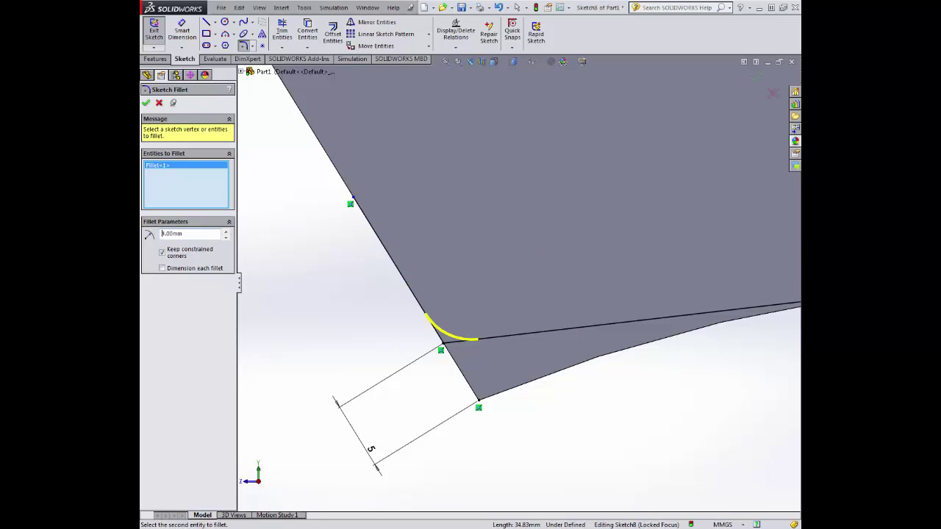
{"action": "left_click", "coordinate": [147, 103]}
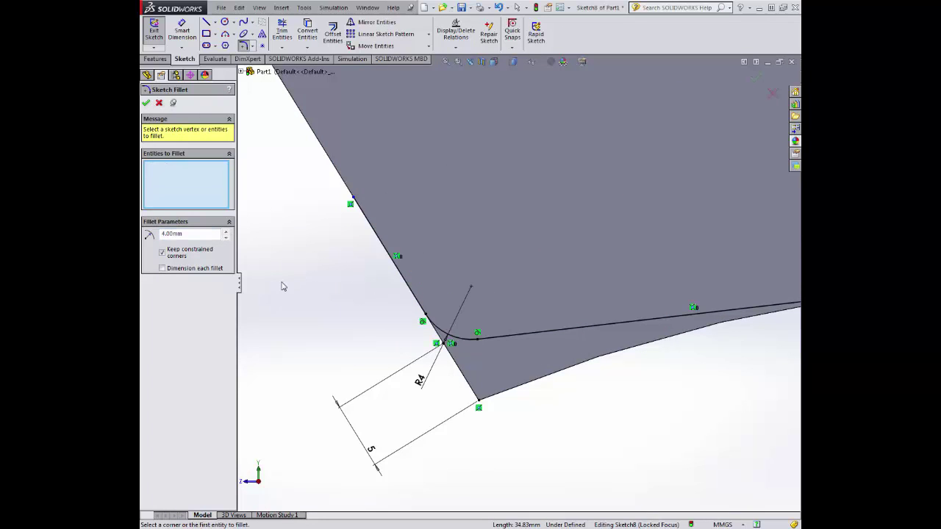
Close the lower profile with three lines from the slanted edge's midpoint, around below the body, to the long line's end on the curved edge
{"action": "scroll", "coordinate": [342, 253], "scroll_direction": "up", "scroll_amount": 2}
{"action": "left_click", "coordinate": [206, 23]}
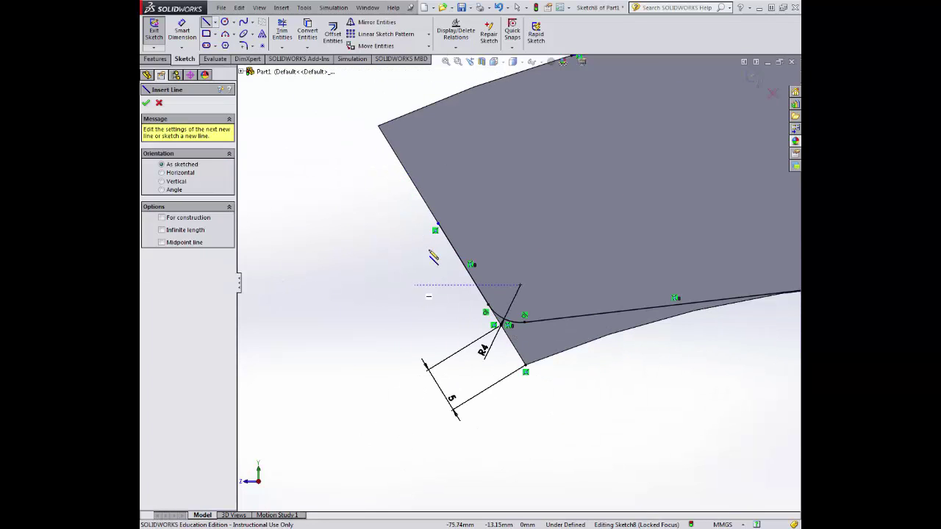
{"action": "left_click", "coordinate": [435, 230]}
{"action": "left_click", "coordinate": [367, 416]}
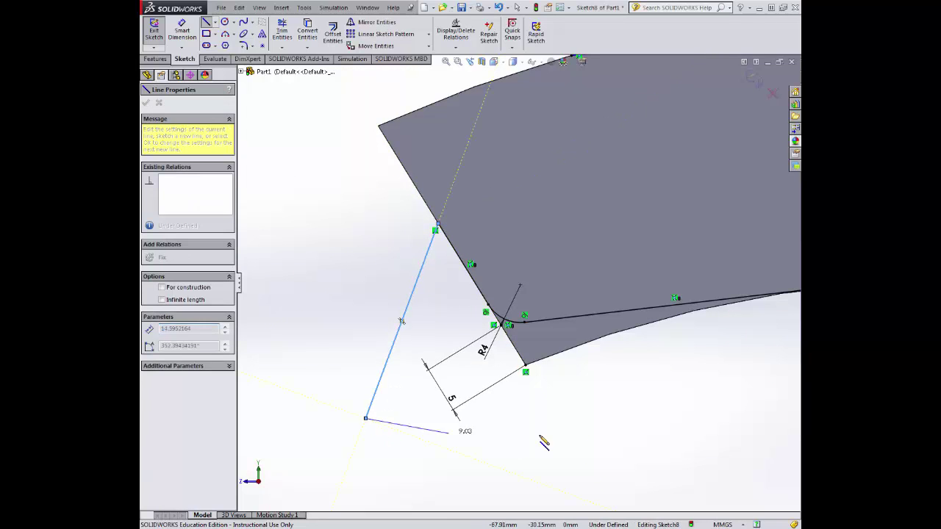
{"action": "left_click", "coordinate": [664, 435]}
{"action": "key", "text": "z"}
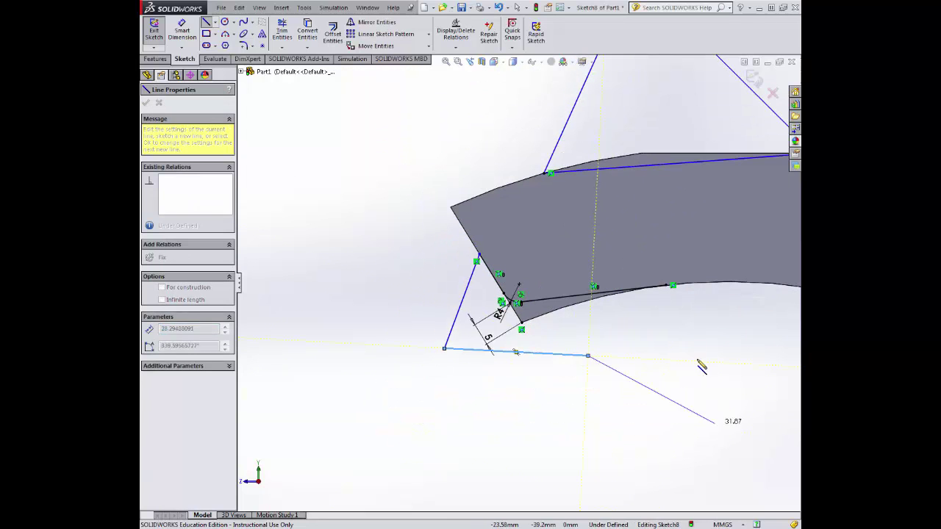
{"action": "left_click", "coordinate": [666, 284]}
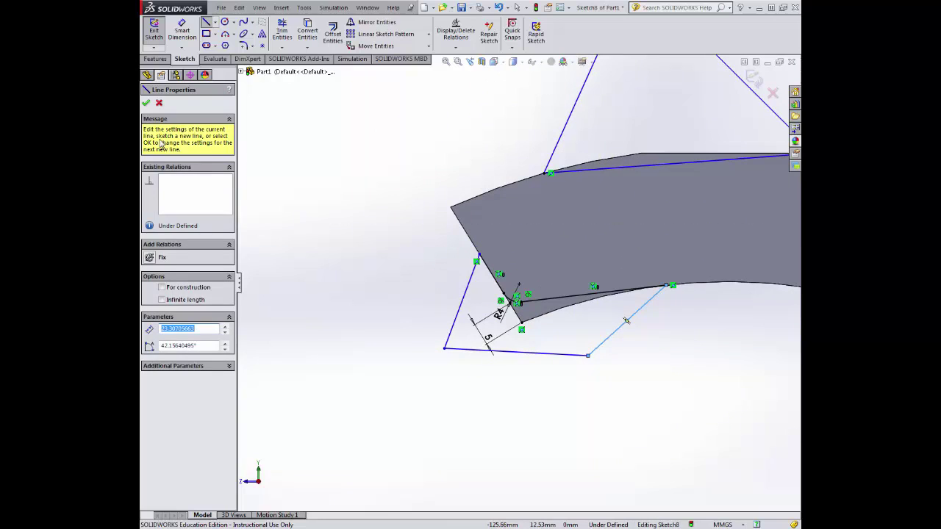
{"action": "left_click", "coordinate": [146, 103]}
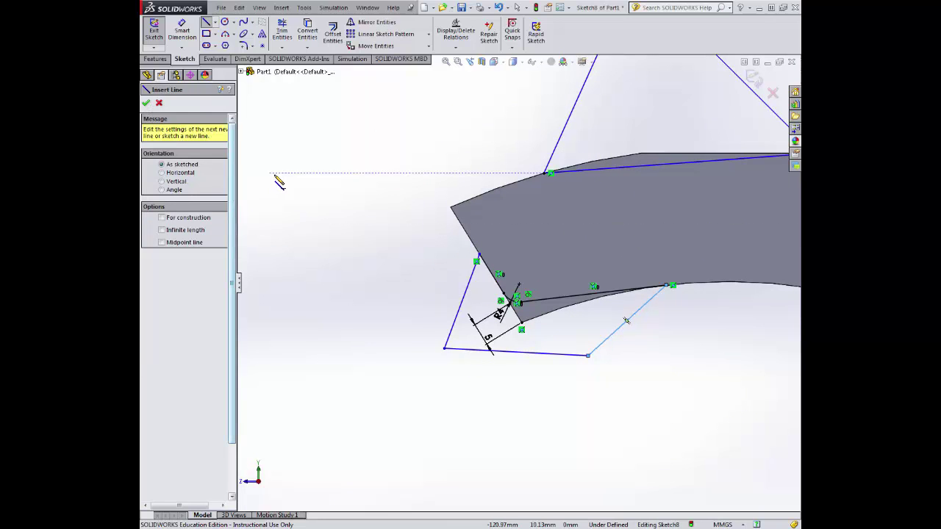
Create an extruded cut from the upper triangle and the lower profile with Blind depth 58 mm
{"action": "mouse_move", "coordinate": [273, 178]}
{"action": "middle_mouse_down"}
{"action": "mouse_move", "coordinate": [300, 169]}
{"action": "mouse_move", "coordinate": [331, 196]}
{"action": "mouse_move", "coordinate": [274, 160]}
{"action": "middle_mouse_up"}
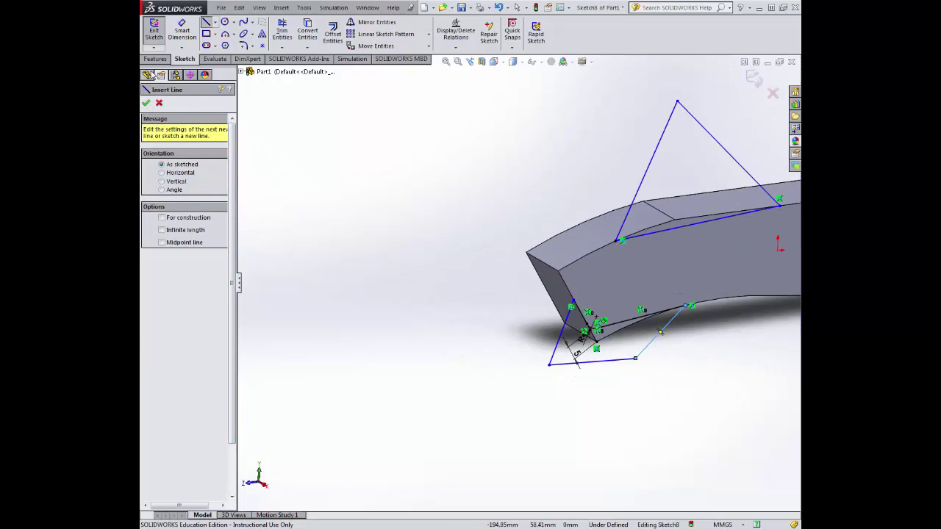
{"action": "left_click", "coordinate": [155, 59]}
{"action": "left_click", "coordinate": [295, 33]}
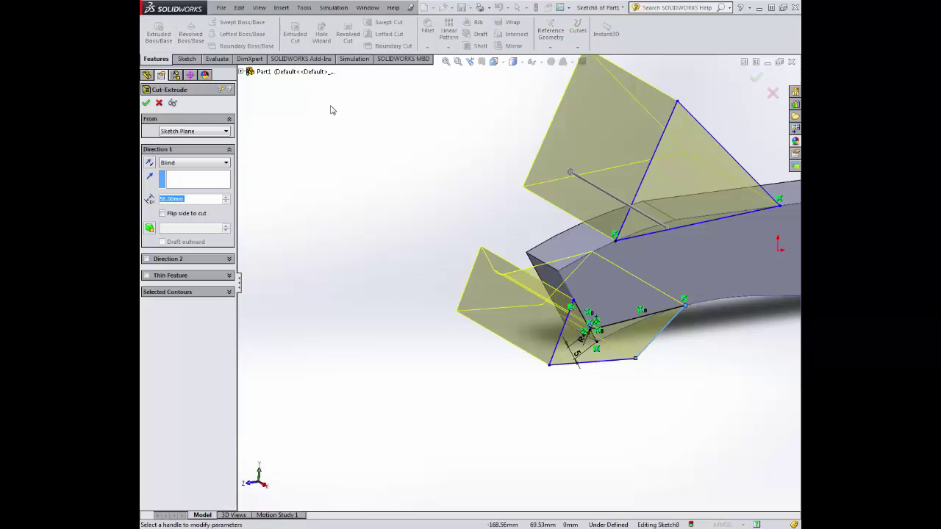
{"action": "left_click", "coordinate": [147, 103]}
{"action": "middle_click_drag", "start_coordinate": [579, 307], "coordinate": [636, 297]}
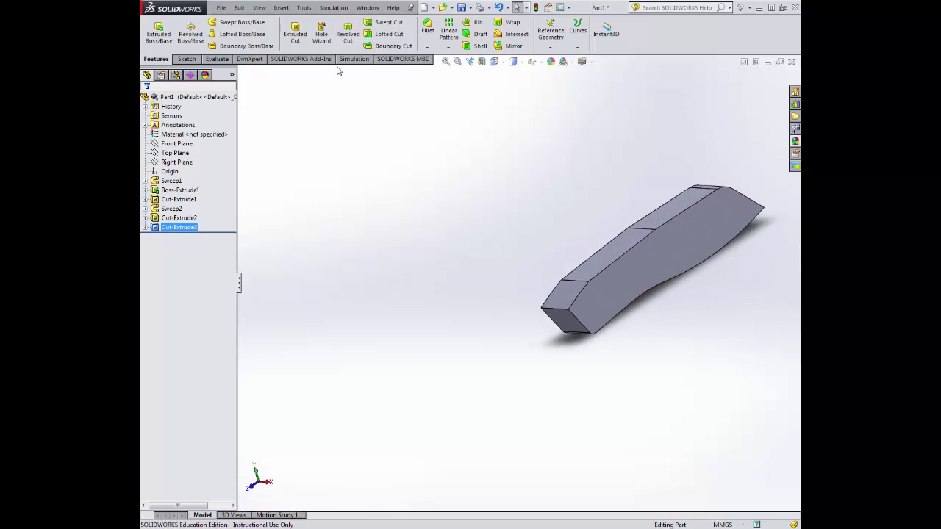
{"action": "left_click", "coordinate": [427, 361]}
Start a symmetric constant-size fillet feature with a radius of 8 mm
{"action": "middle_click_drag", "start_coordinate": [485, 263], "coordinate": [660, 361]}
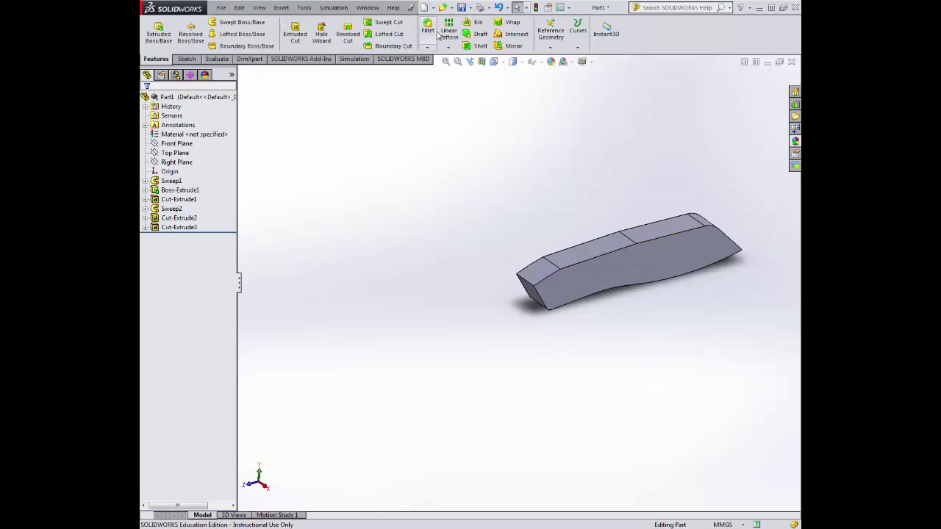
{"action": "left_click", "coordinate": [432, 32]}
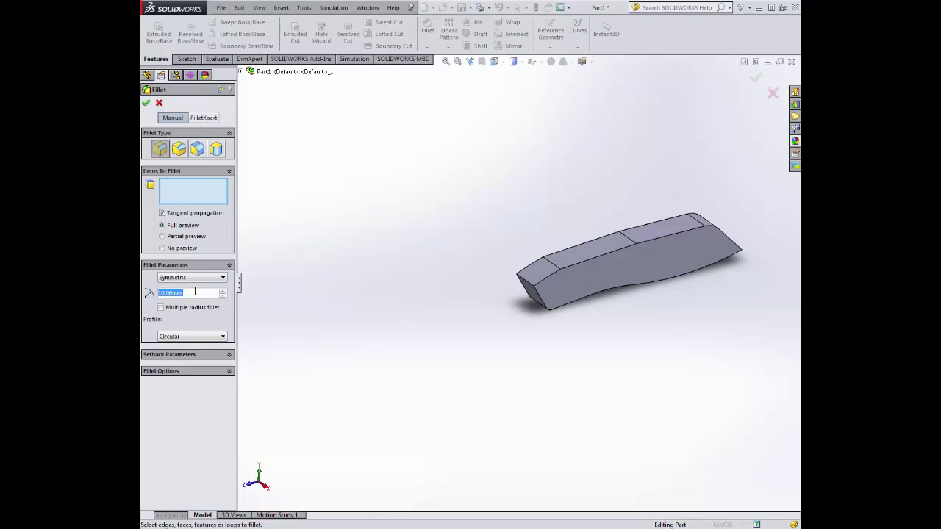
{"action": "type", "text": "8"}
{"action": "key", "text": "Return"}
{"action": "middle_click_drag", "start_coordinate": [638, 339], "coordinate": [653, 296]}
{"action": "middle_click_drag", "start_coordinate": [659, 341], "coordinate": [651, 317]}
{"action": "left_click", "coordinate": [675, 290]}
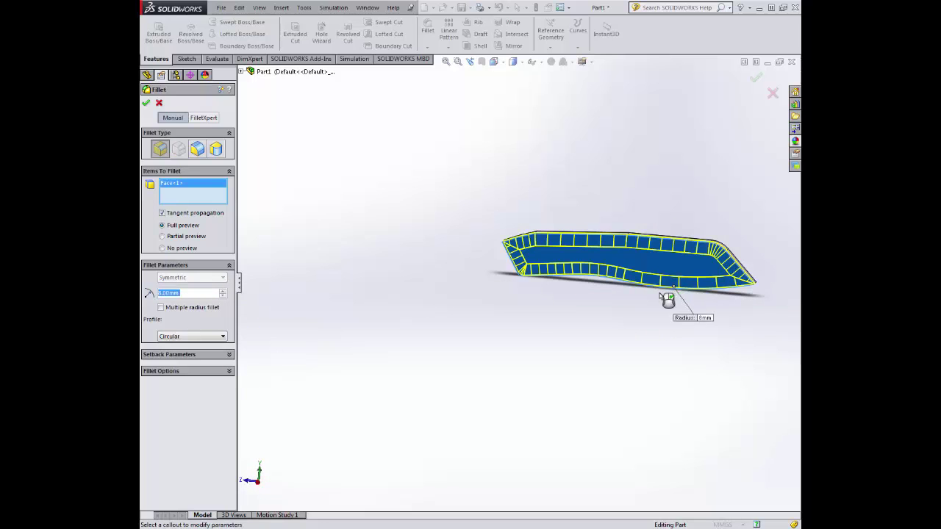
{"action": "right_click", "coordinate": [167, 186]}
{"action": "left_click", "coordinate": [209, 188]}
Round the body's curved lower edges and the adjoining end edges on both sides with the 8 mm symmetric fillet
{"action": "middle_click_drag", "start_coordinate": [557, 263], "coordinate": [619, 309]}
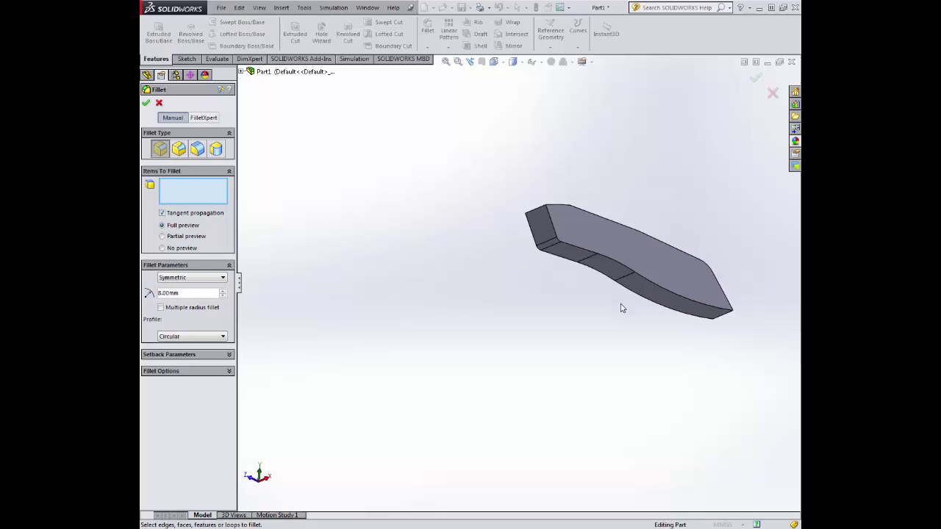
{"action": "scroll", "coordinate": [632, 303], "scroll_direction": "down", "scroll_amount": 3}
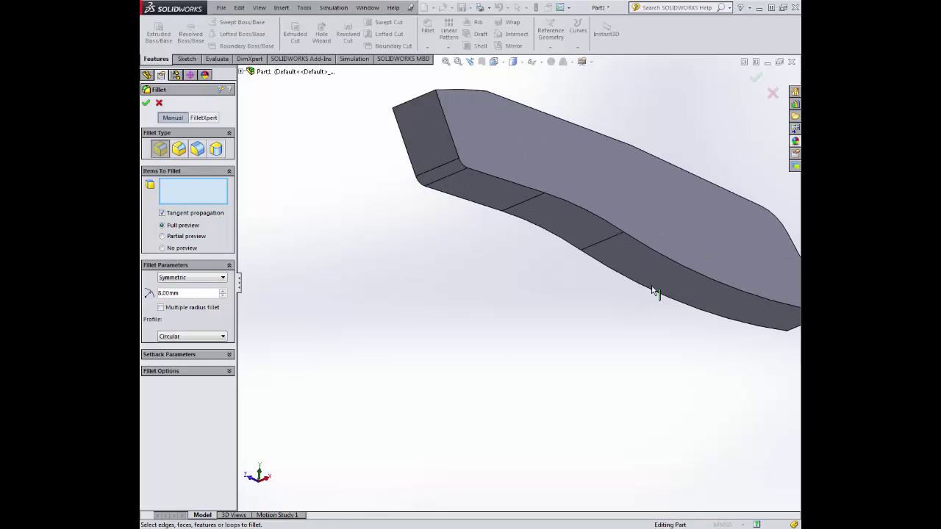
{"action": "left_click", "coordinate": [703, 276]}
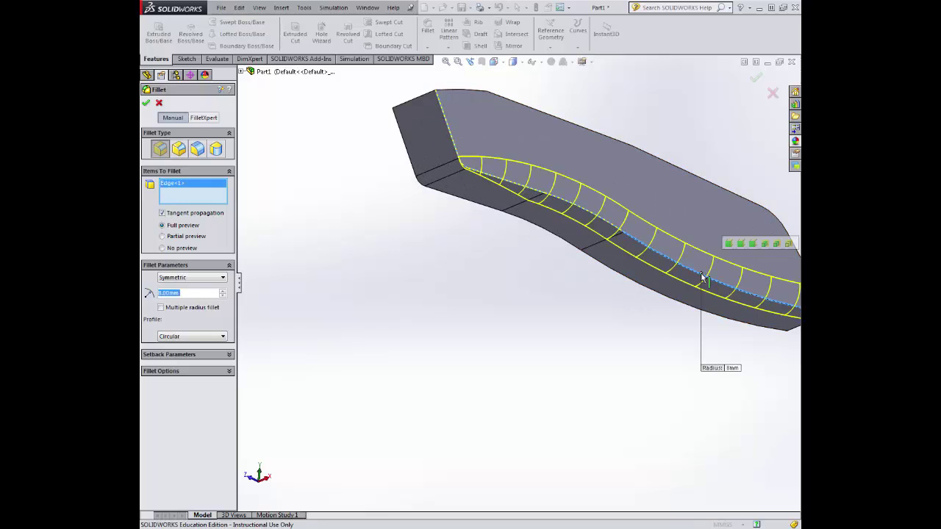
{"action": "left_click", "coordinate": [584, 216]}
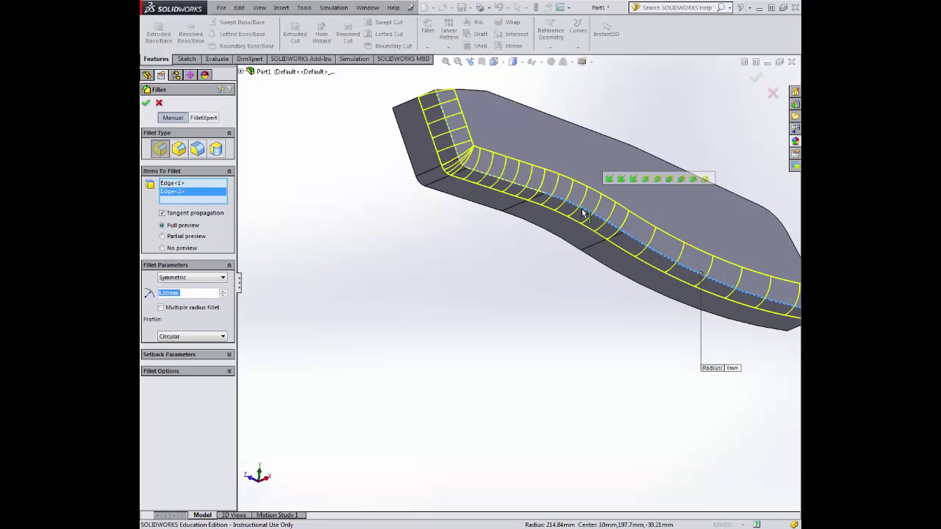
{"action": "scroll", "coordinate": [474, 315], "scroll_direction": "up", "scroll_amount": 3}
{"action": "middle_click_drag", "start_coordinate": [475, 316], "coordinate": [700, 331]}
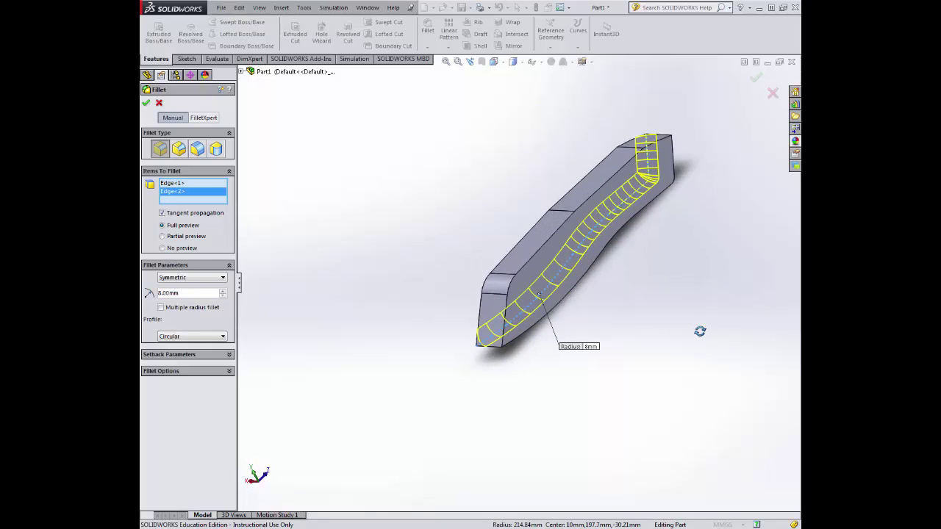
{"action": "left_click", "coordinate": [614, 237]}
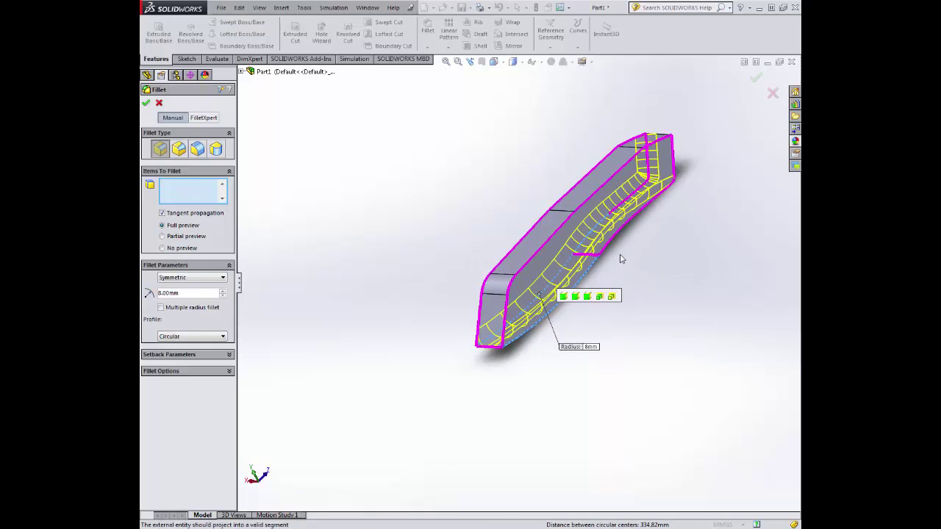
{"action": "left_click", "coordinate": [614, 235]}
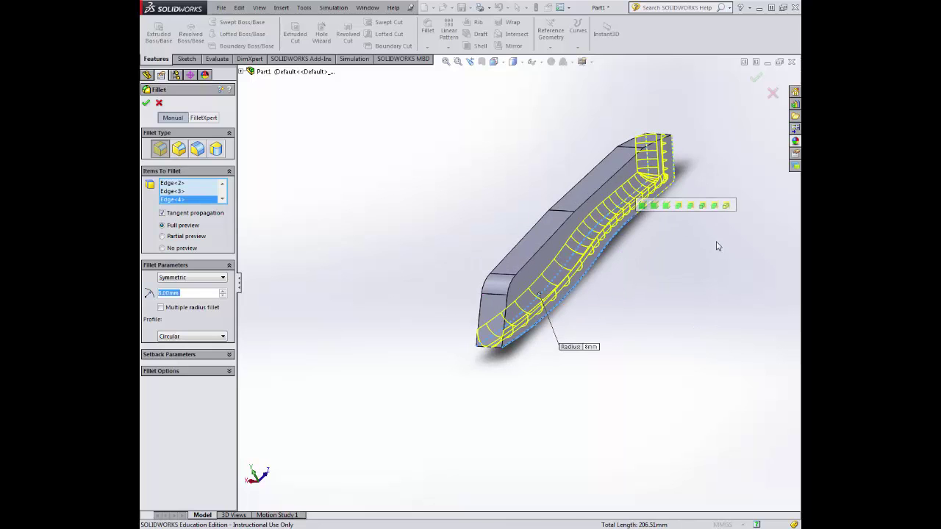
{"action": "middle_click_drag", "start_coordinate": [717, 244], "coordinate": [528, 332]}
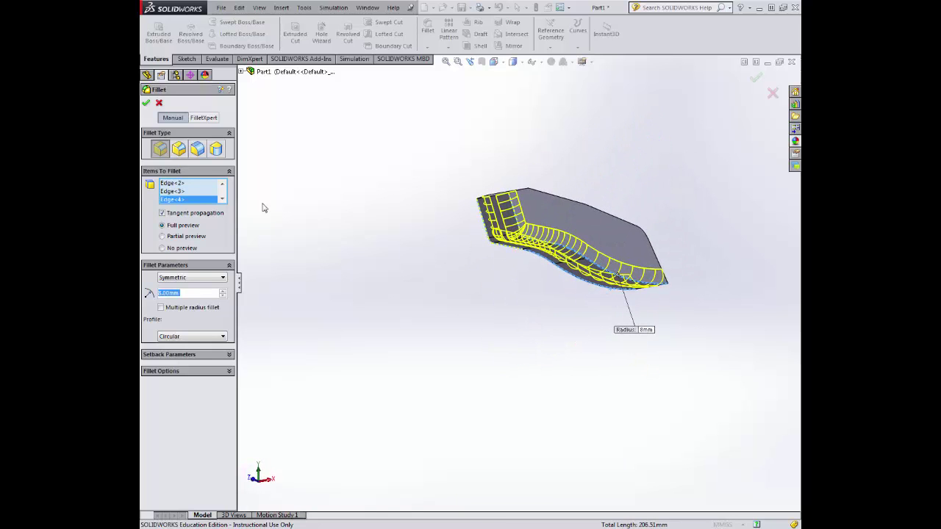
{"action": "left_click", "coordinate": [146, 104]}
Start a sketch on the flat extruded face along the body's straight long side and view it face-on
{"action": "middle_click_drag", "start_coordinate": [388, 183], "coordinate": [350, 238]}
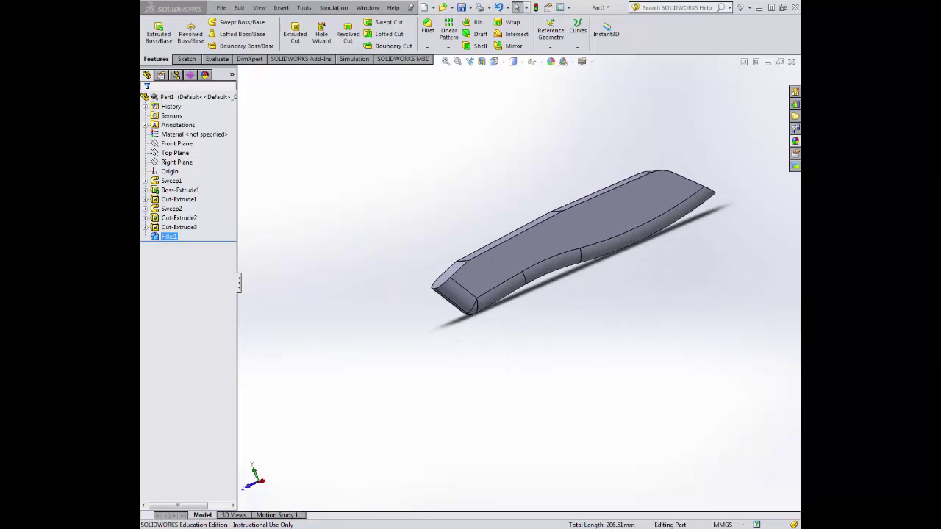
{"action": "left_click", "coordinate": [189, 59]}
{"action": "mouse_move", "coordinate": [457, 246]}
{"action": "middle_mouse_down"}
{"action": "mouse_move", "coordinate": [453, 211]}
{"action": "mouse_move", "coordinate": [431, 309]}
{"action": "mouse_move", "coordinate": [608, 270]}
{"action": "middle_mouse_up"}
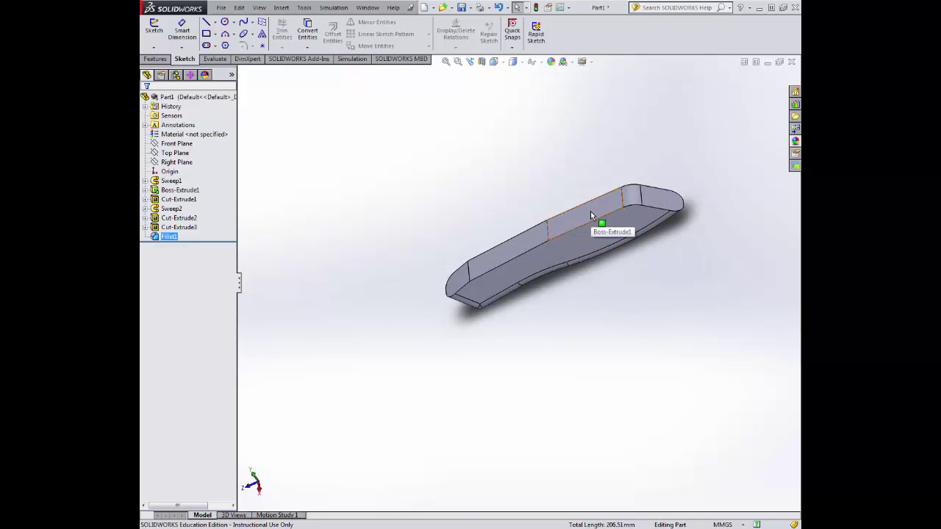
{"action": "left_click", "coordinate": [154, 25]}
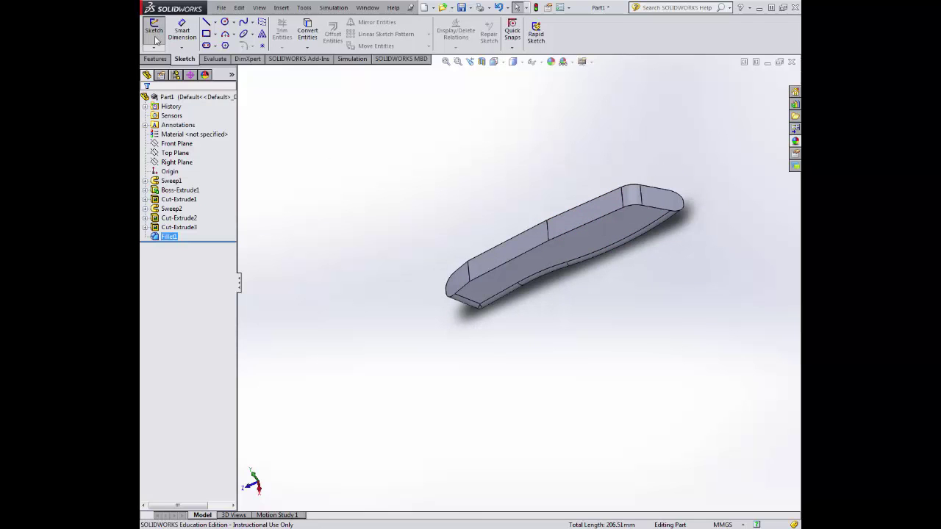
{"action": "left_click", "coordinate": [562, 215]}
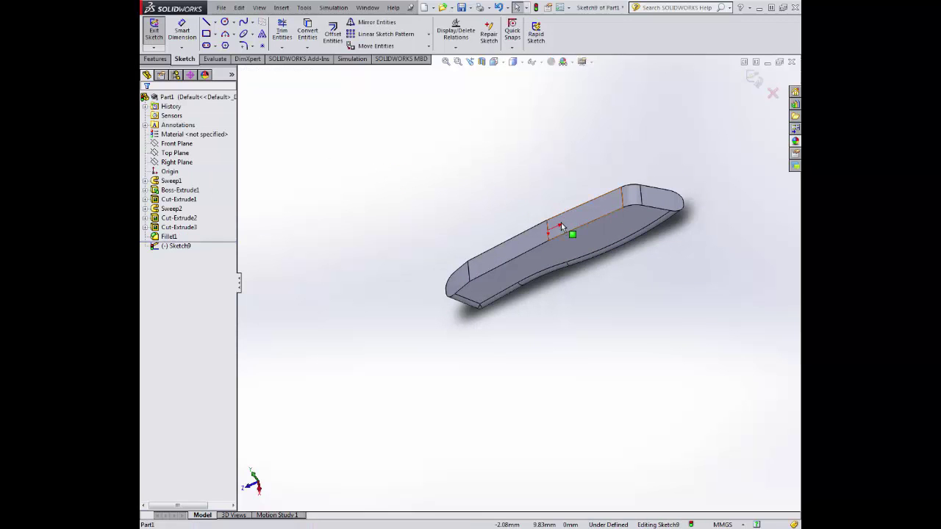
{"action": "left_click", "coordinate": [512, 63]}
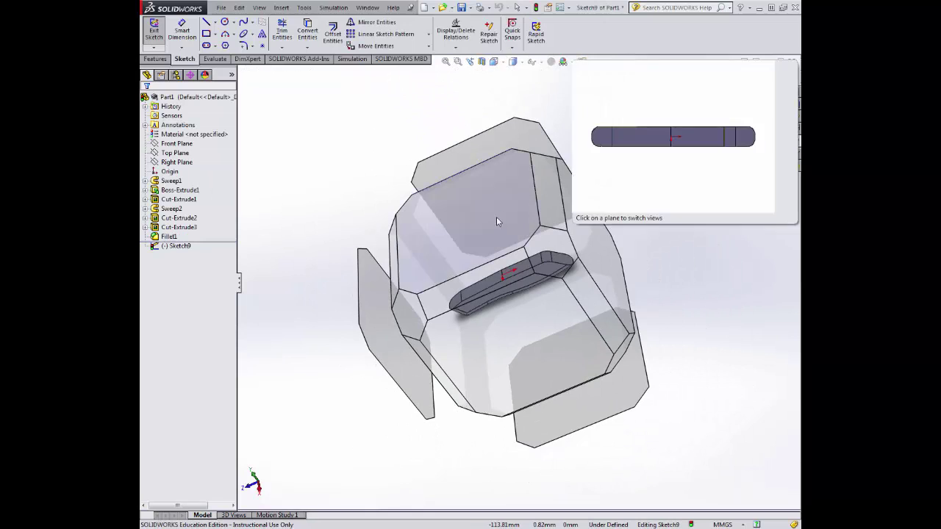
{"action": "left_click", "coordinate": [496, 218]}
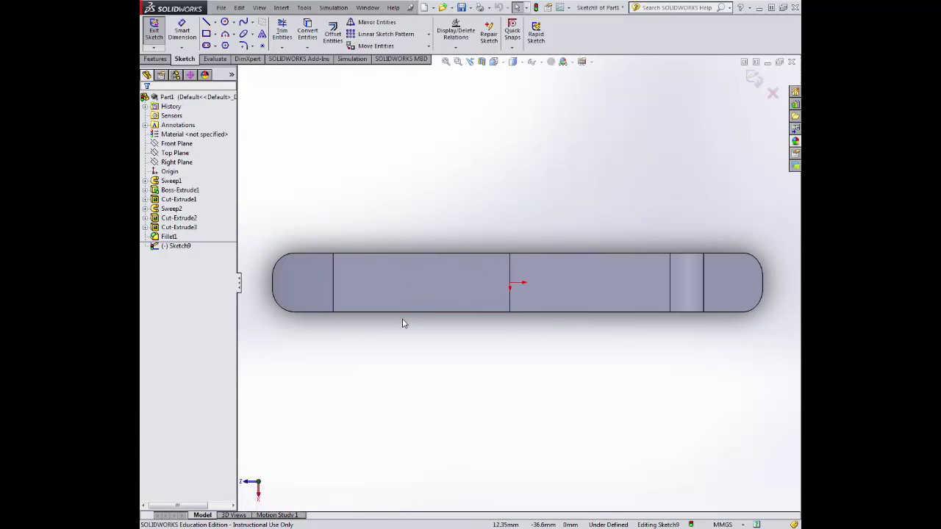
Draw a lengthwise centerline from the sketch origin along the body's middle to just beyond its rounded end
{"action": "left_click", "coordinate": [214, 23]}
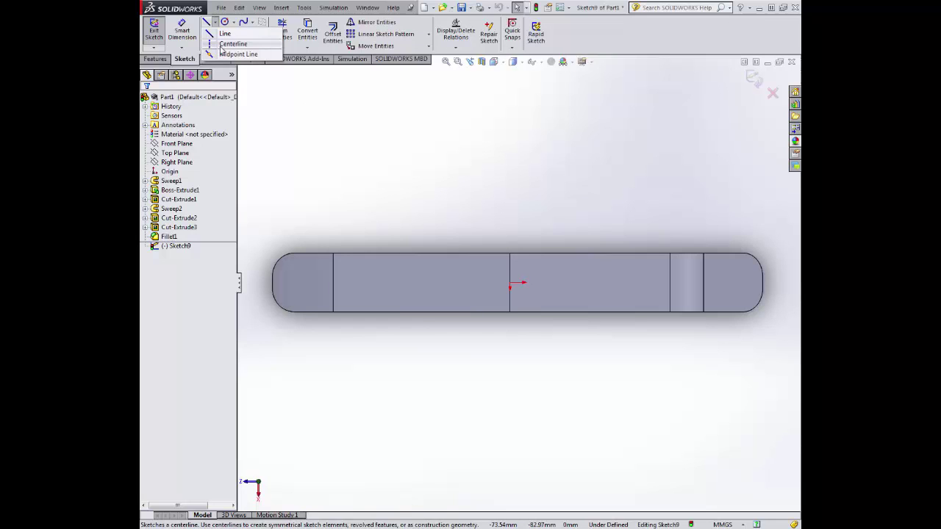
{"action": "left_click", "coordinate": [232, 44]}
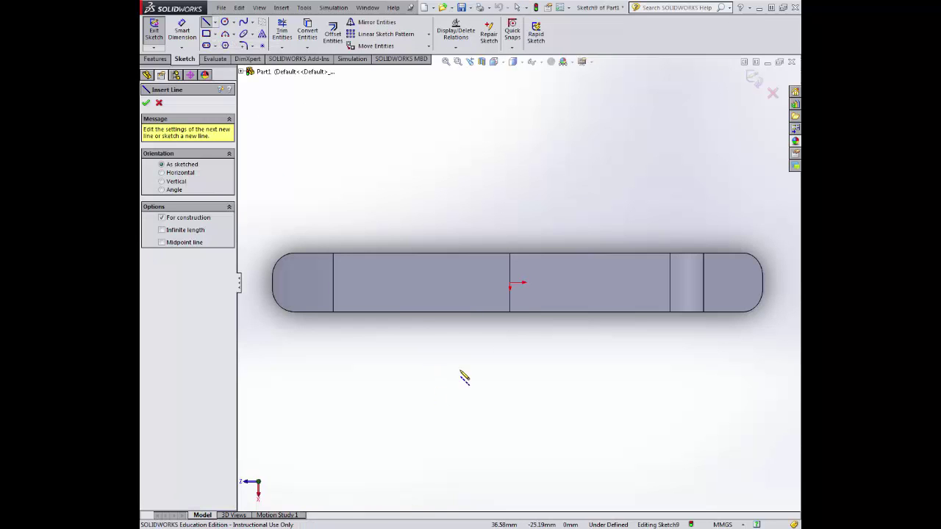
{"action": "left_click", "coordinate": [510, 282]}
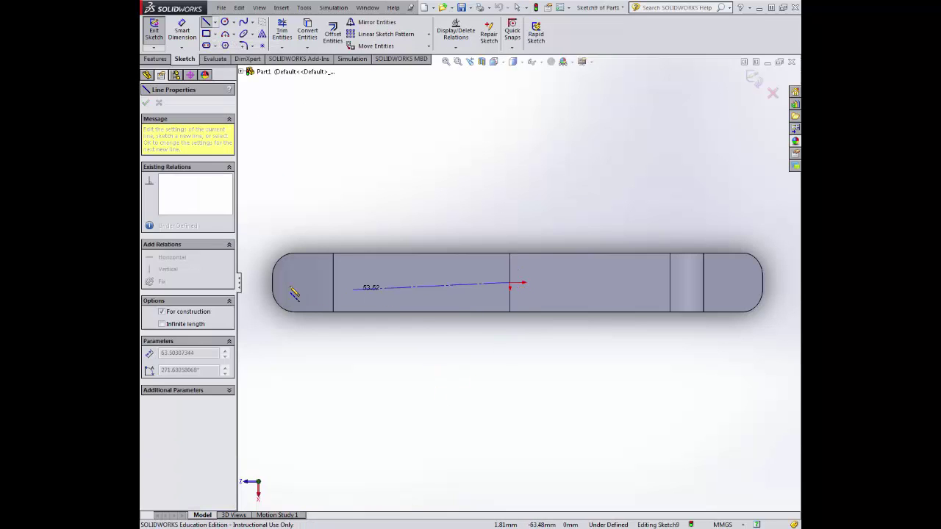
{"action": "left_click", "coordinate": [254, 282]}
{"action": "key", "text": "Escape"}
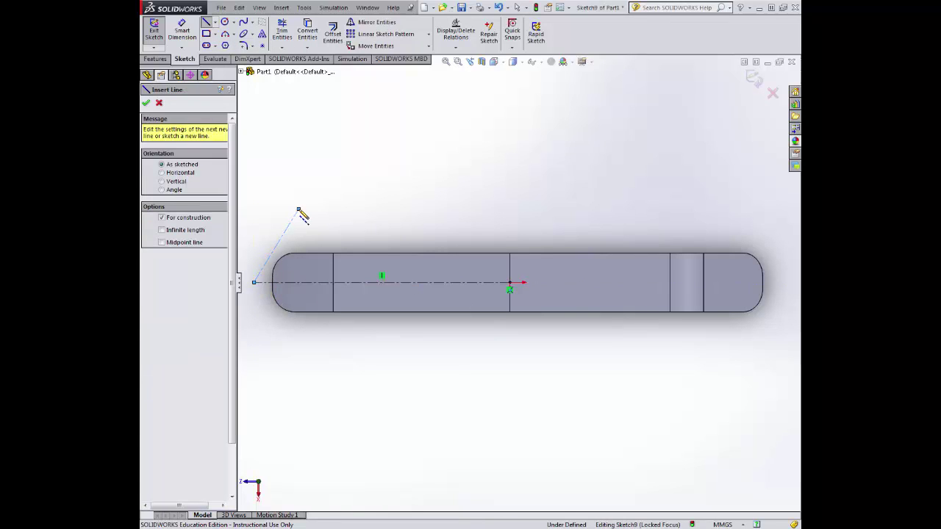
Draw a second, parallel centerline about 99.5 mm long from just below the origin to beyond the same rounded end
{"action": "scroll", "coordinate": [507, 308], "scroll_direction": "down", "scroll_amount": 3}
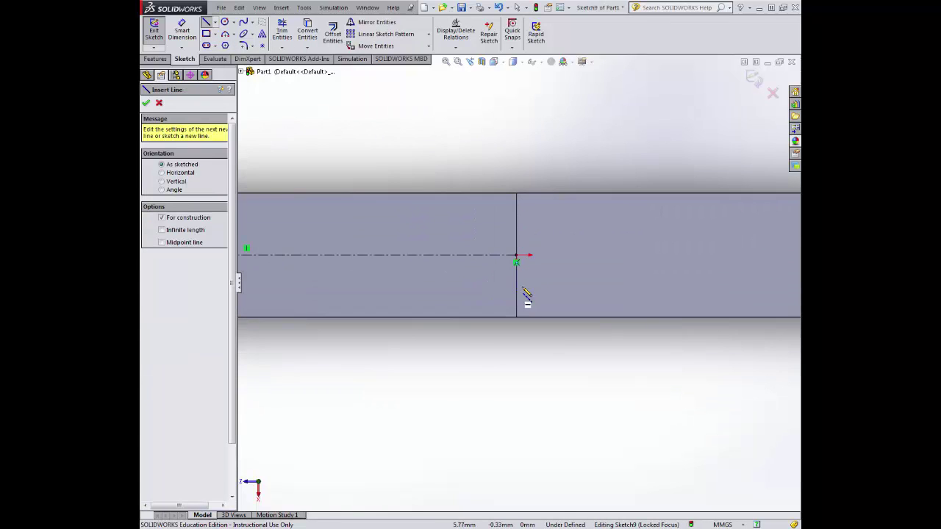
{"action": "left_click", "coordinate": [516, 262]}
{"action": "scroll", "coordinate": [420, 300], "scroll_direction": "up", "scroll_amount": 3}
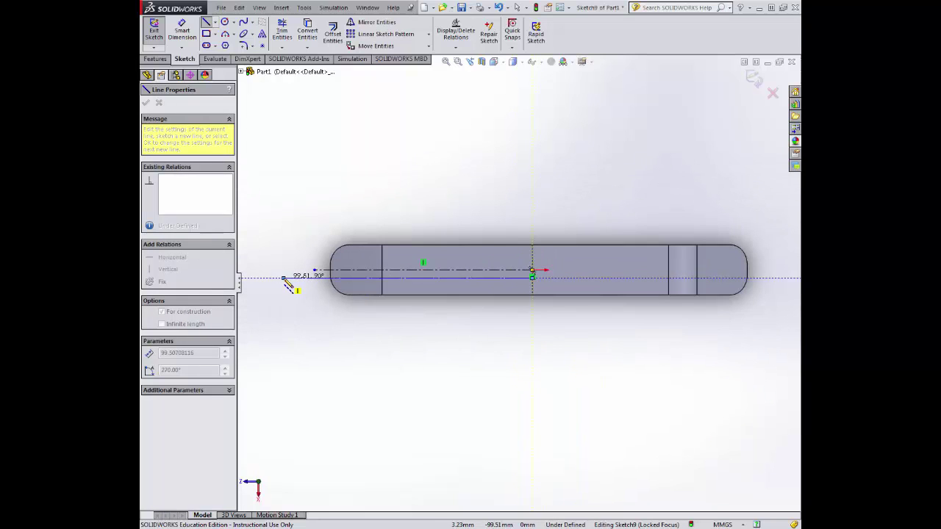
{"action": "left_click", "coordinate": [284, 278]}
{"action": "key", "text": "Escape"}
Dimension the spacing between the two parallel centerlines as 3.5 mm
{"action": "left_click", "coordinate": [181, 31]}
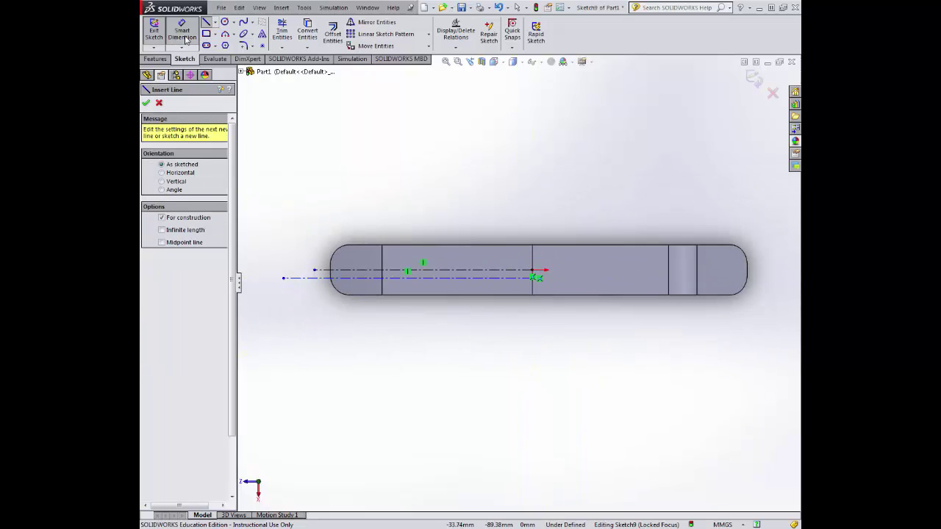
{"action": "left_click", "coordinate": [433, 276]}
{"action": "left_click", "coordinate": [441, 278]}
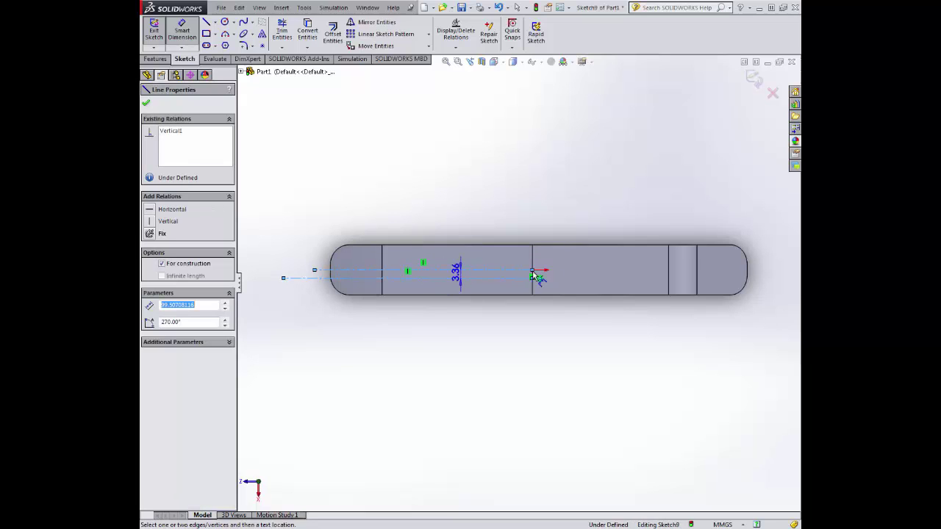
{"action": "left_click", "coordinate": [581, 276]}
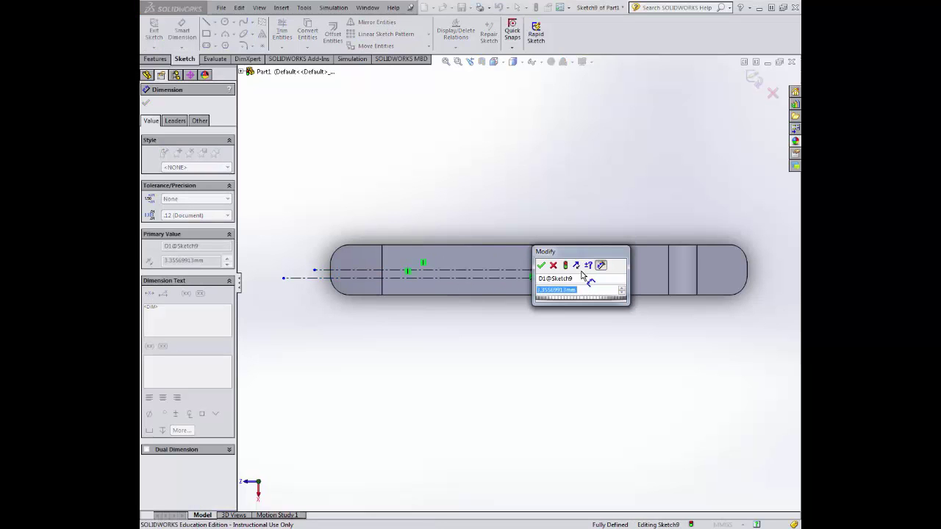
{"action": "type", "text": "3.5"}
{"action": "key", "text": "Return"}
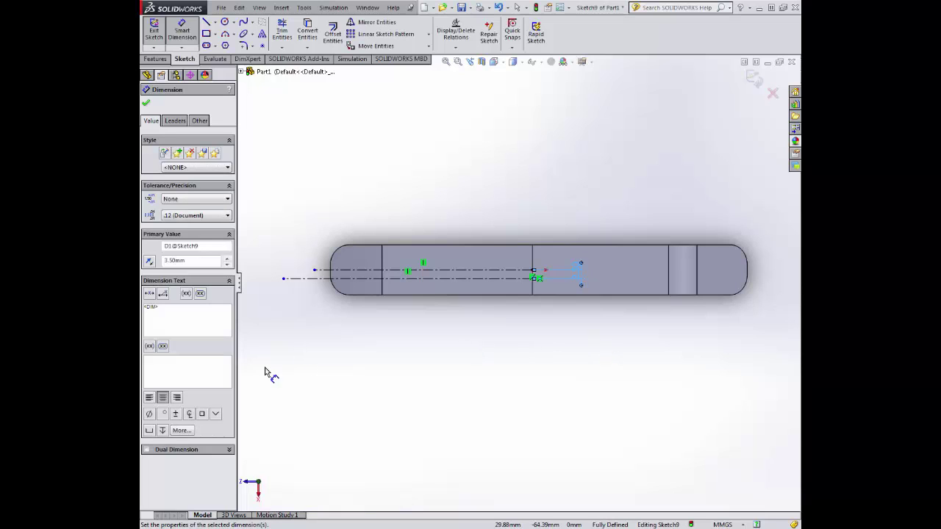
Draw a crosswise centerline about 25 mm long along the flat tip of the rounded end, extending below the body
{"action": "left_click", "coordinate": [215, 22]}
{"action": "left_click", "coordinate": [237, 39]}
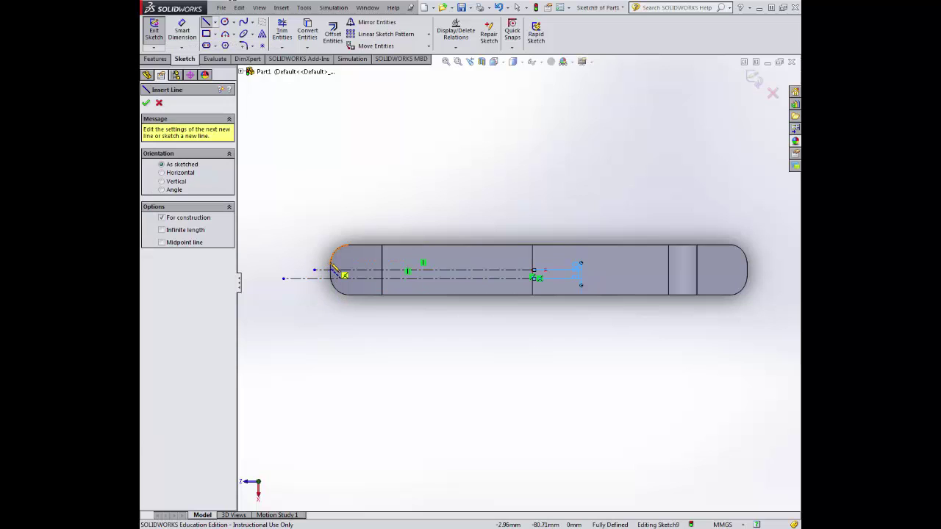
{"action": "scroll", "coordinate": [333, 272], "scroll_direction": "down", "scroll_amount": 5}
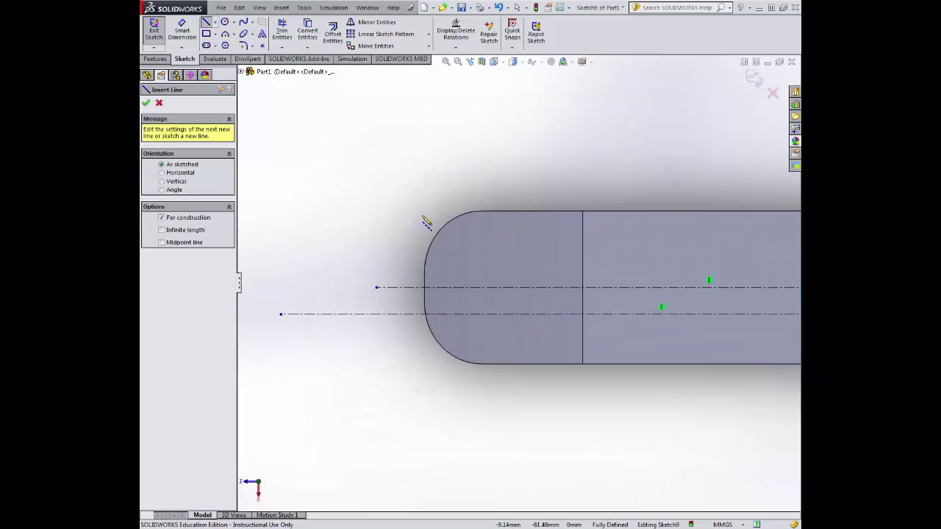
{"action": "left_click", "coordinate": [424, 272]}
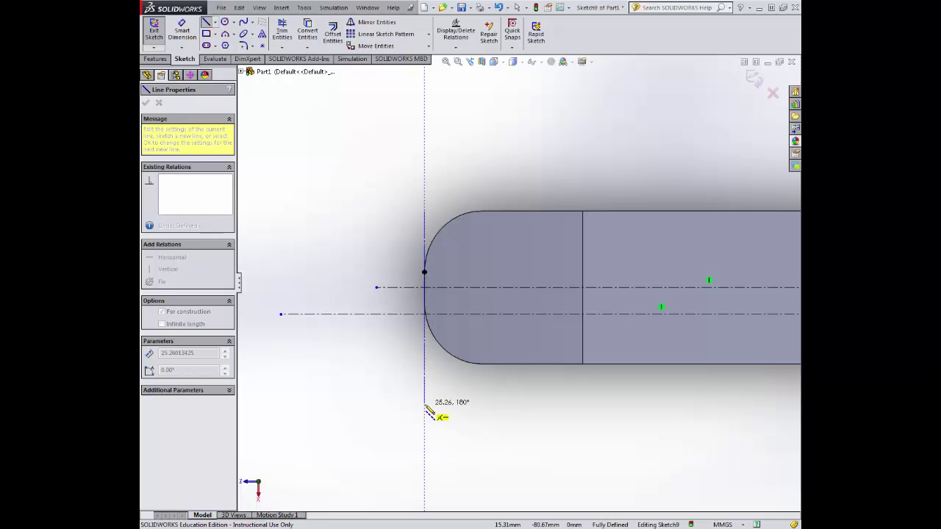
{"action": "left_click", "coordinate": [424, 405]}
{"action": "key", "text": "Escape"}
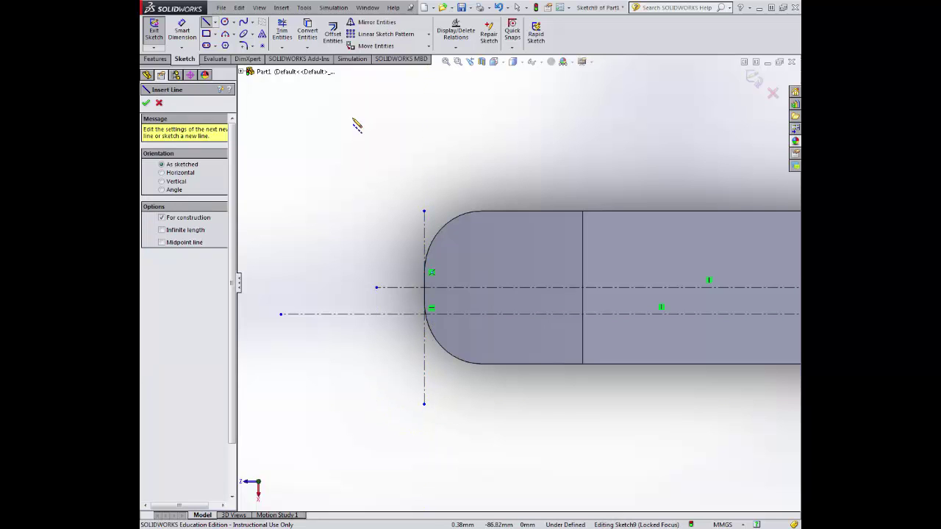
Trim both lengthwise centerlines back to the crosswise centerline at the rounded end
{"action": "left_click", "coordinate": [281, 34]}
{"action": "left_click", "coordinate": [393, 288]}
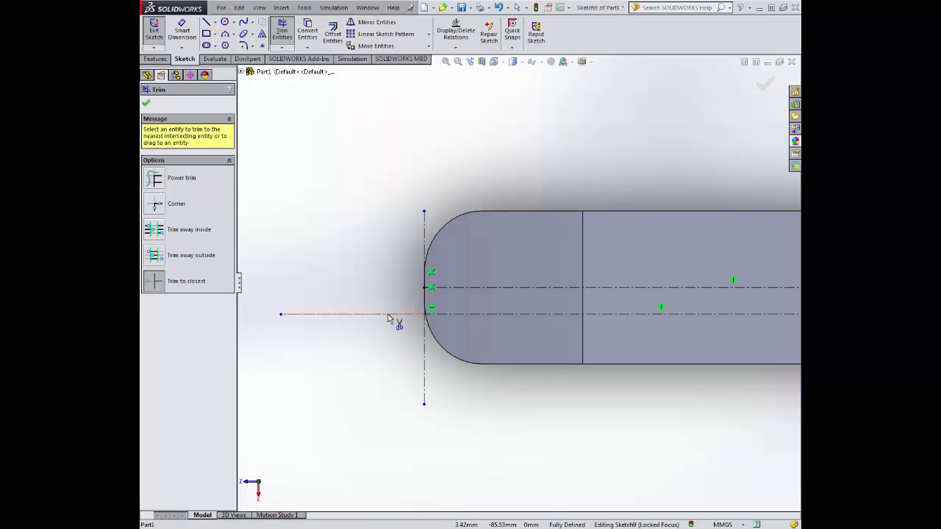
{"action": "left_click", "coordinate": [391, 314]}
{"action": "scroll", "coordinate": [411, 327], "scroll_direction": "up", "scroll_amount": 3}
{"action": "scroll", "coordinate": [740, 335], "scroll_direction": "up", "scroll_amount": 1}
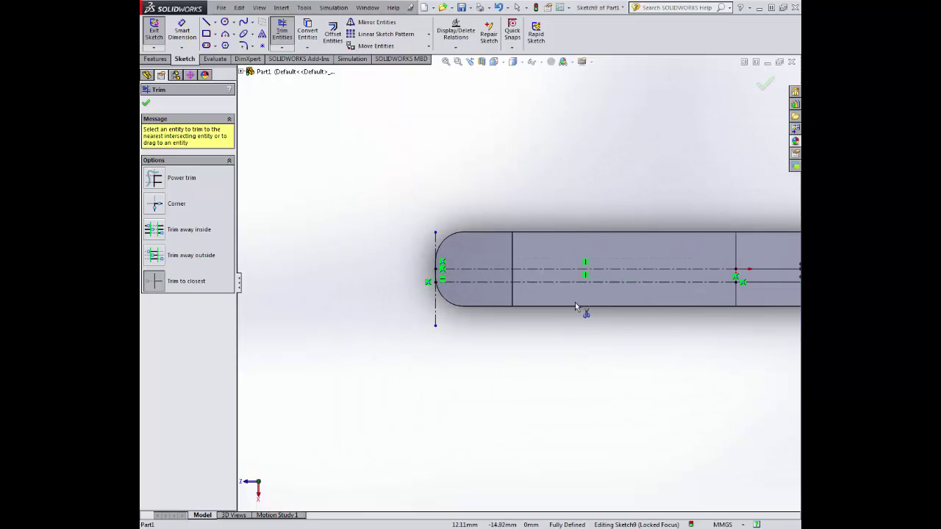
Draw a perpendicular centerline from the midpoint of the upper lengthwise centerline down past the body's lower edge
{"action": "left_click", "coordinate": [214, 23]}
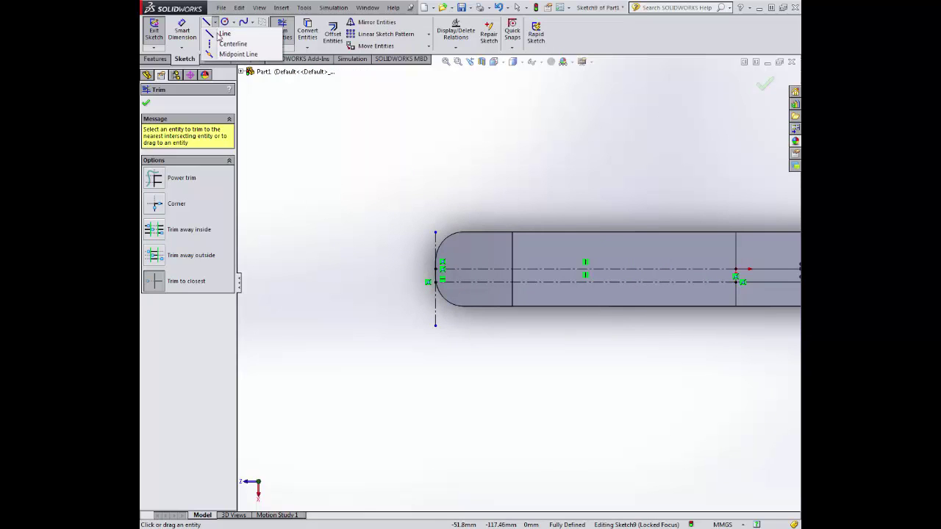
{"action": "left_click", "coordinate": [224, 44]}
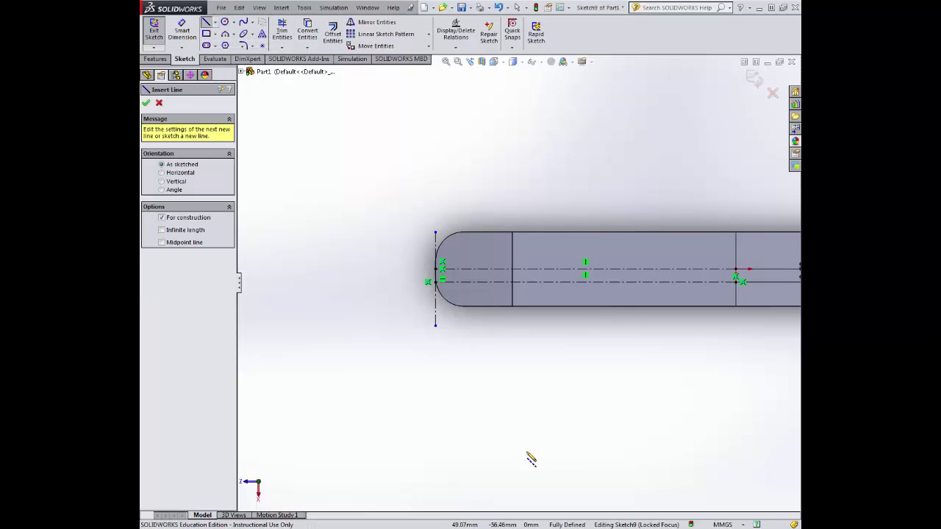
{"action": "left_click", "coordinate": [585, 269]}
{"action": "left_click", "coordinate": [584, 366]}
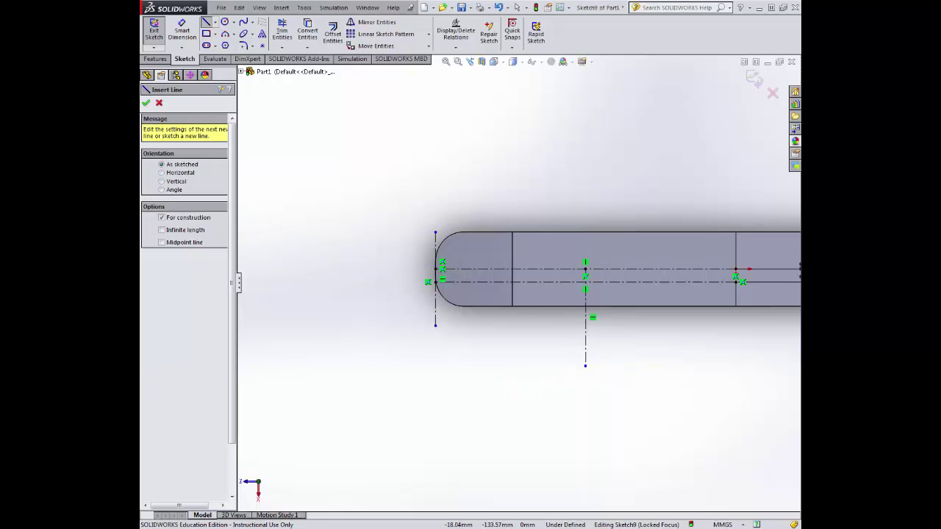
Trim away the part of the perpendicular centerline that lies between the two lengthwise centerlines
{"action": "left_click", "coordinate": [281, 31]}
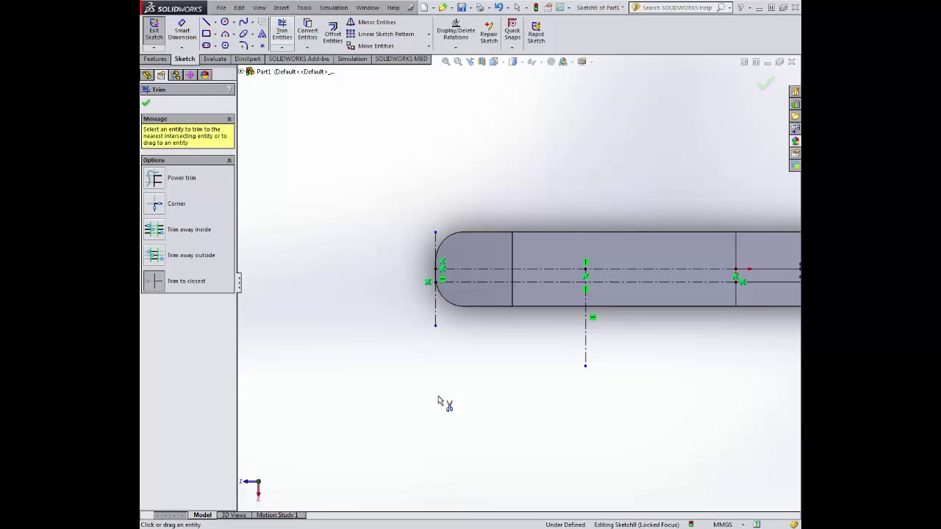
{"action": "scroll", "coordinate": [668, 265], "scroll_direction": "down", "scroll_amount": 3}
{"action": "scroll", "coordinate": [586, 290], "scroll_direction": "down", "scroll_amount": 1}
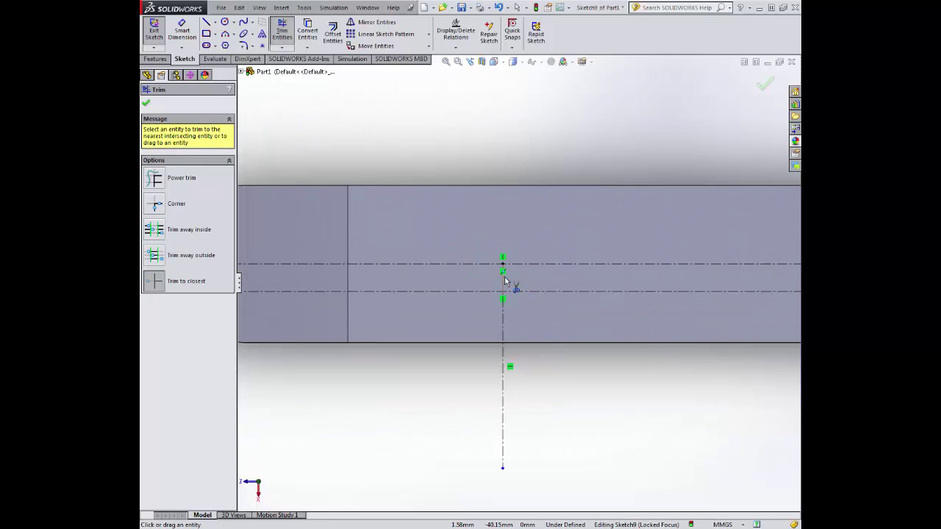
{"action": "left_click", "coordinate": [504, 279]}
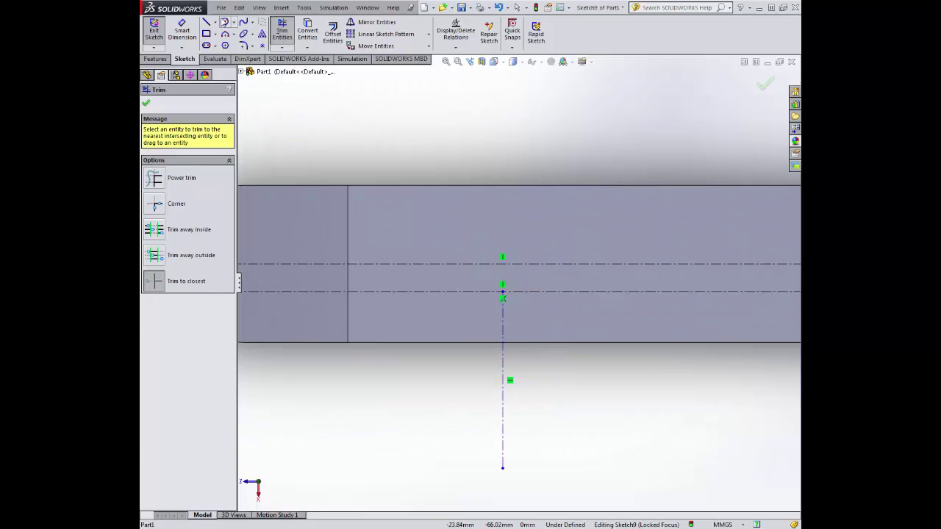
Draw a centerline about 12 mm long along the body's lower edge and trim the perpendicular centerline back to it
{"action": "left_click", "coordinate": [215, 22]}
{"action": "left_click", "coordinate": [236, 41]}
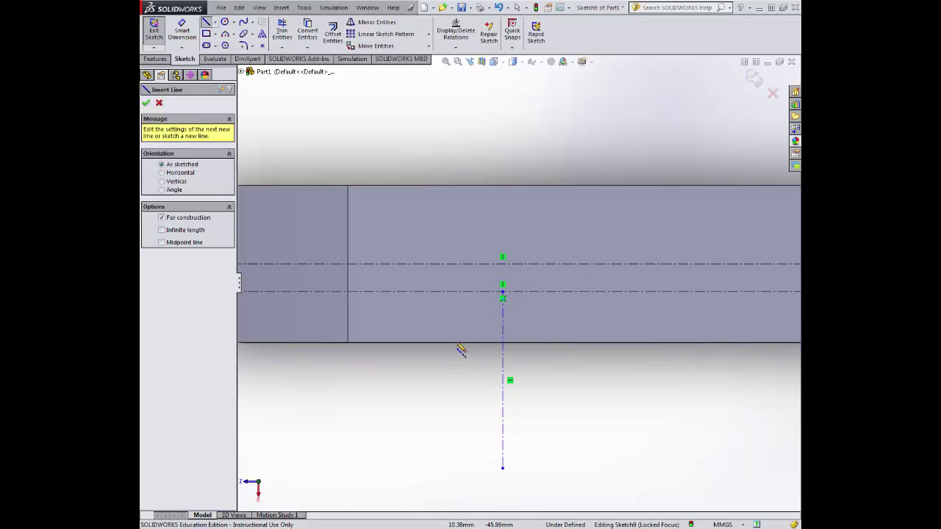
{"action": "left_click_drag", "start_coordinate": [454, 342], "coordinate": [551, 343]}
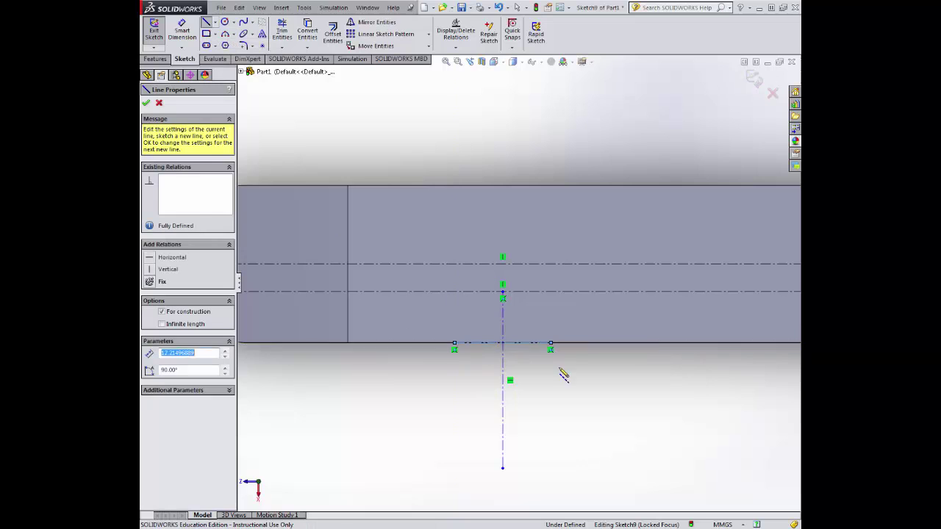
{"action": "key", "text": "Escape"}
{"action": "left_click", "coordinate": [282, 33]}
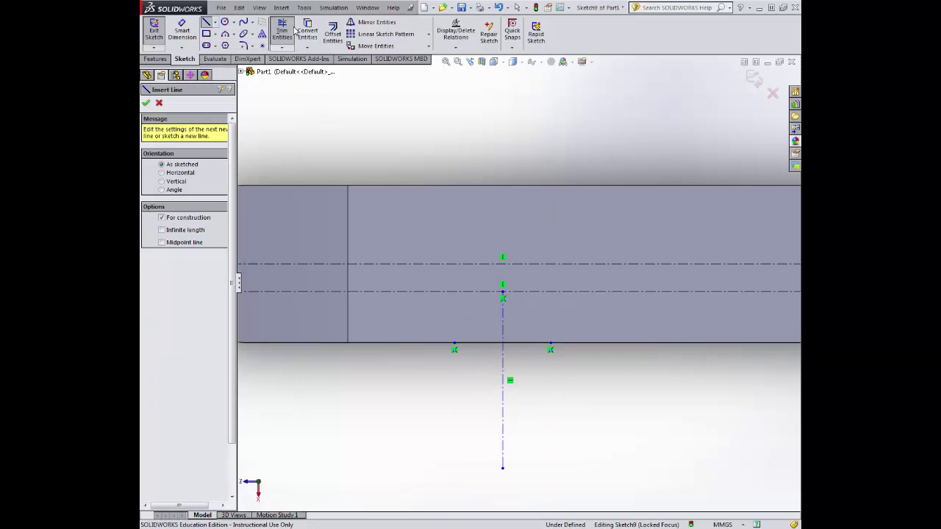
{"action": "left_click", "coordinate": [504, 410]}
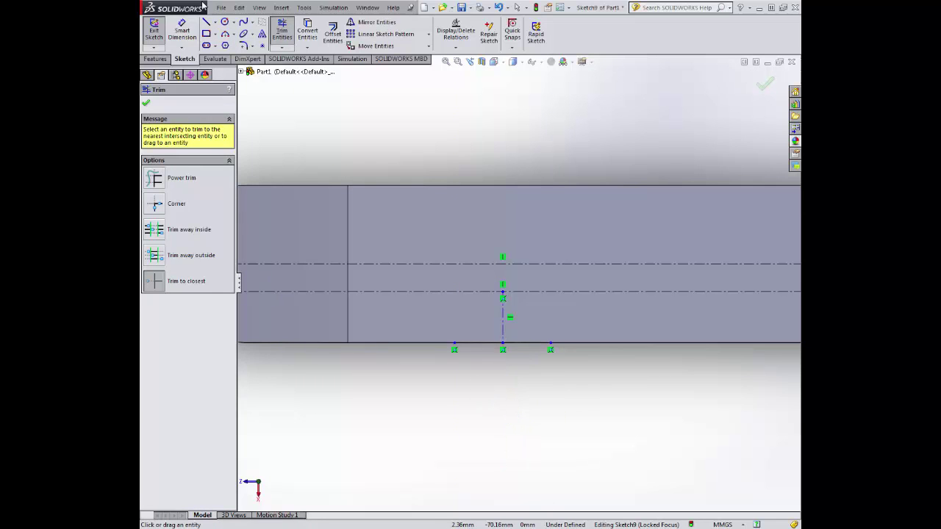
Draw a centerline about 21.6 mm long from the short perpendicular's midpoint away from the rounded end, ending in a downward leg about 1.5 mm long
{"action": "left_click", "coordinate": [215, 23]}
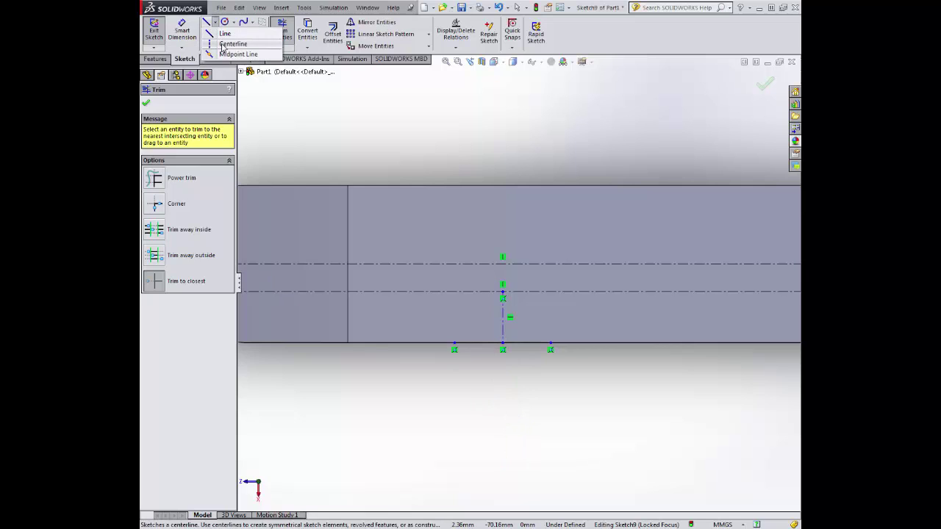
{"action": "left_click", "coordinate": [232, 43]}
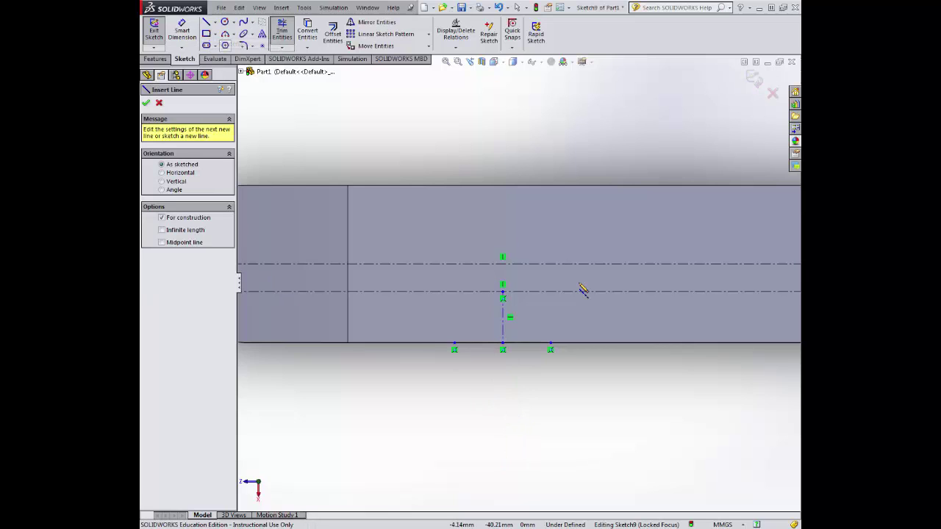
{"action": "left_click", "coordinate": [502, 317]}
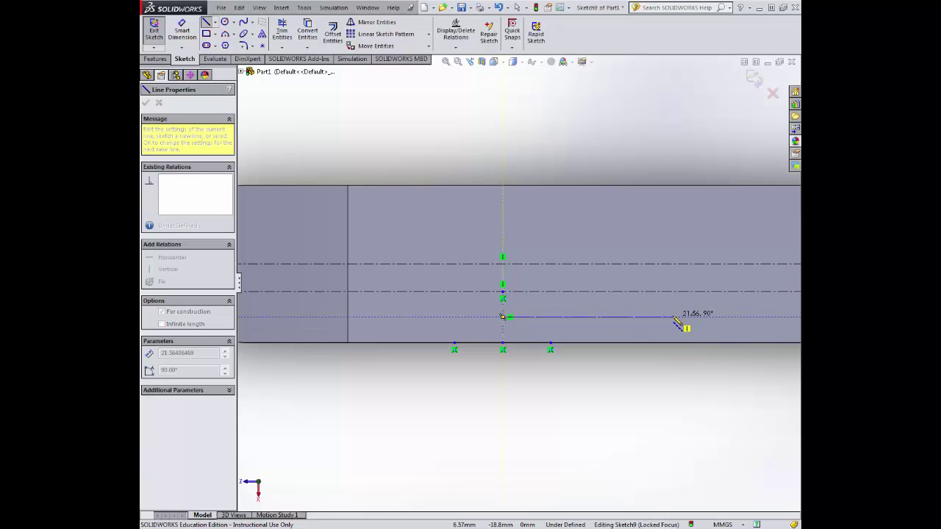
{"action": "left_click", "coordinate": [673, 318]}
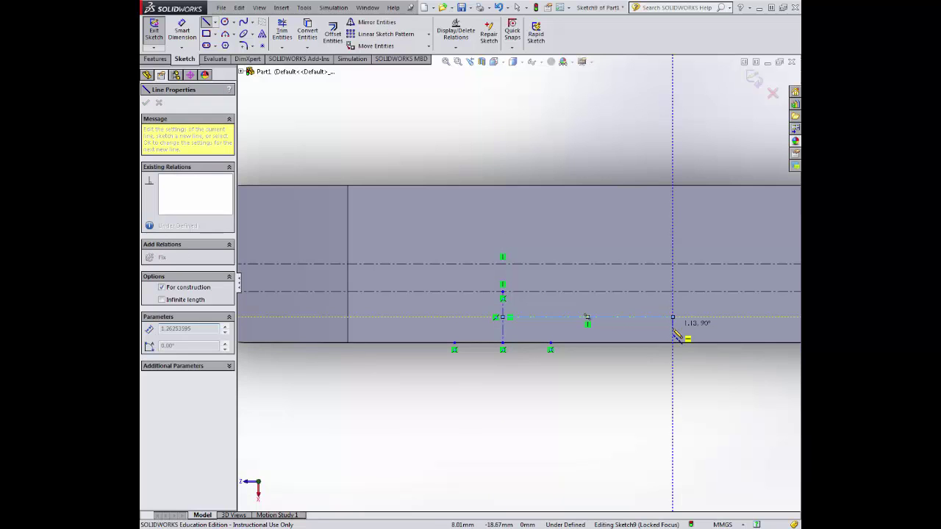
{"action": "key", "text": "Escape"}
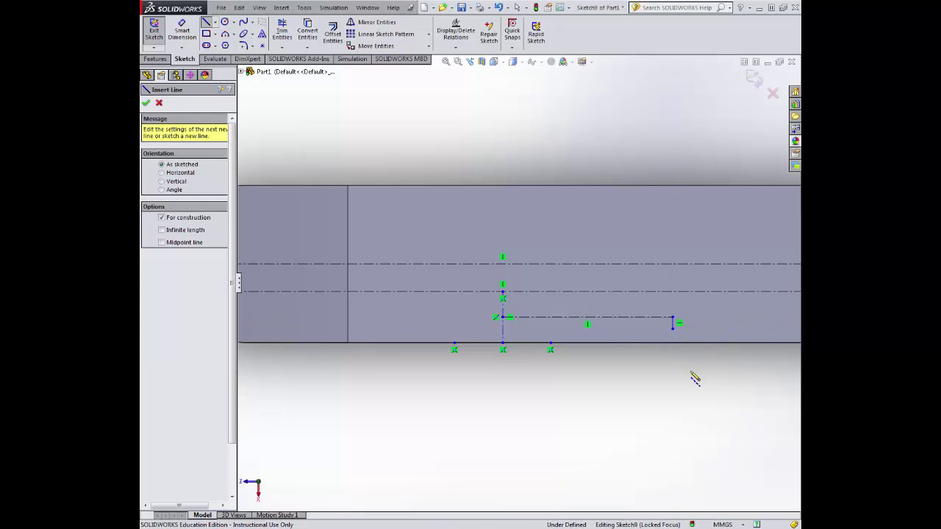
Dimension the new lengthwise centerline that starts at the short perpendicular's midpoint as 15 mm
{"action": "left_click", "coordinate": [182, 29]}
{"action": "left_click", "coordinate": [577, 319]}
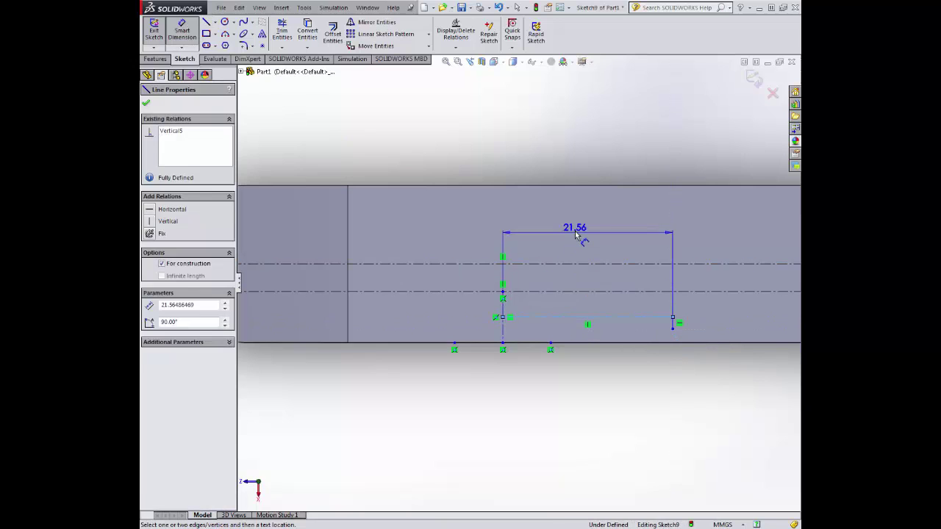
{"action": "left_click", "coordinate": [576, 229]}
{"action": "type", "text": "15"}
{"action": "key", "text": "Return"}
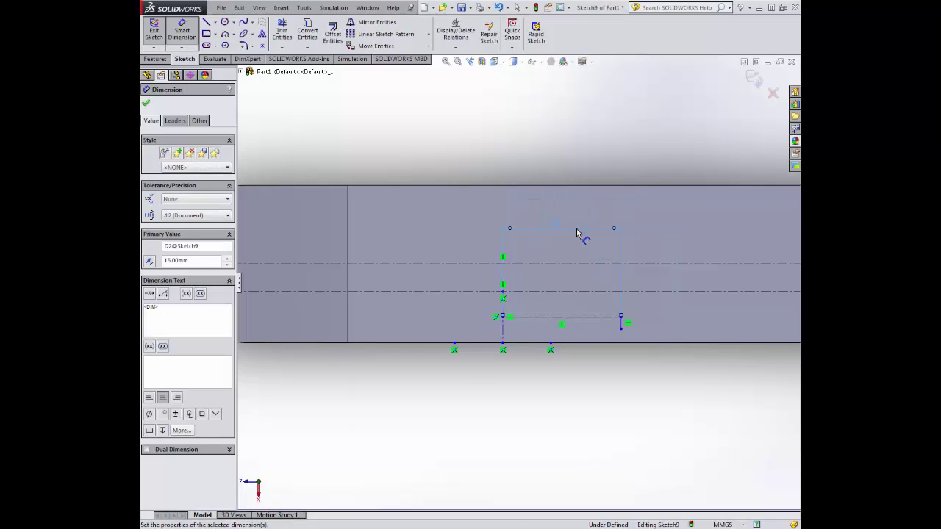
Dimension the short downward leg at the end of the 15 mm centerline as 2.01 mm
{"action": "left_click", "coordinate": [623, 327]}
{"action": "left_click", "coordinate": [623, 327]}
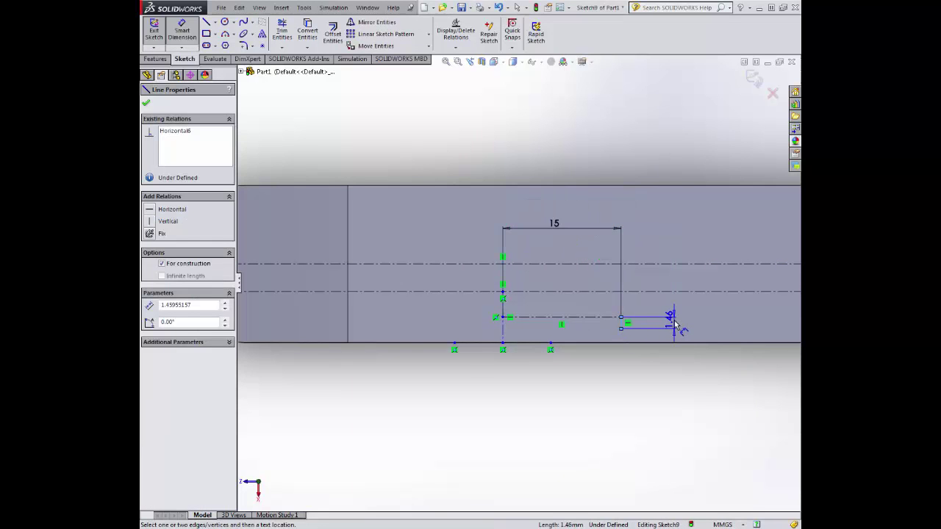
{"action": "left_click", "coordinate": [674, 325]}
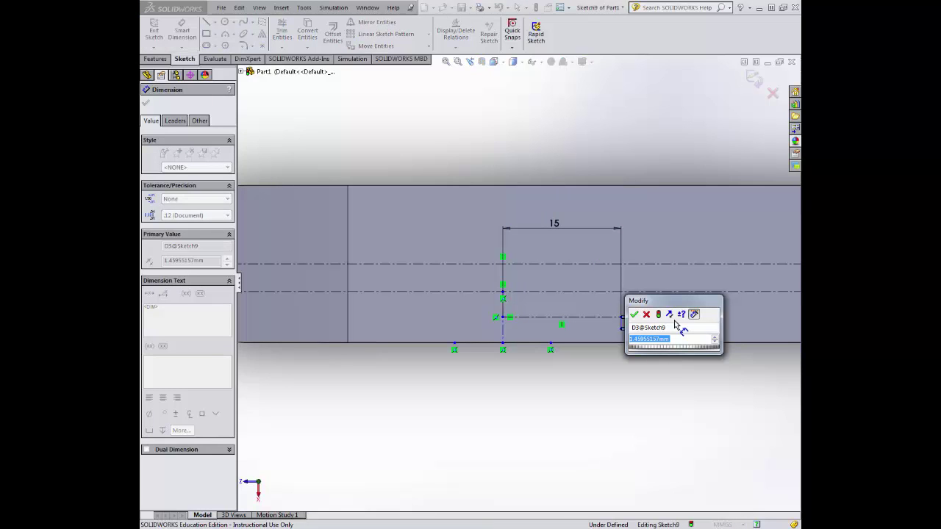
{"action": "type", "text": "2"}
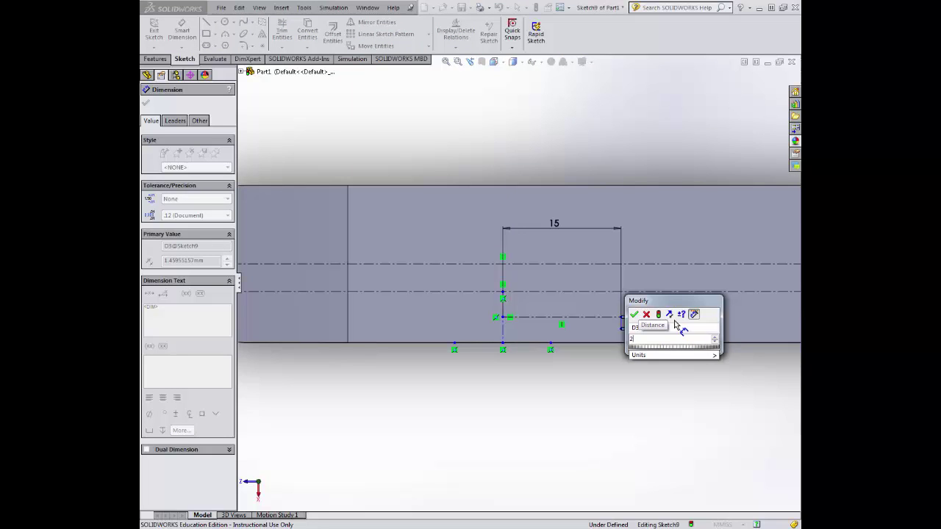
{"action": "type", "text": ".01"}
{"action": "key", "text": "Return"}
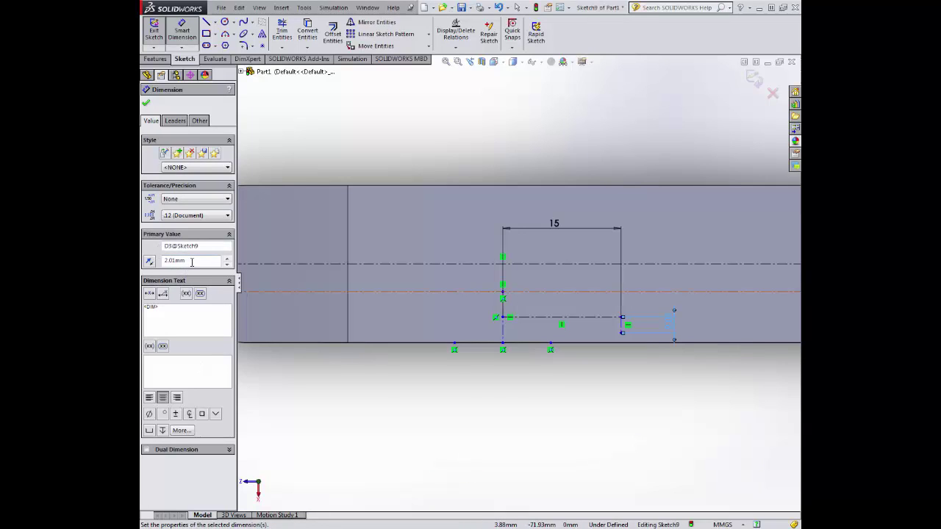
Draw a centerline about 17.3 mm long from the same midpoint toward the rounded end, finishing with an upward leg about 2.2 mm long
{"action": "left_click", "coordinate": [215, 22]}
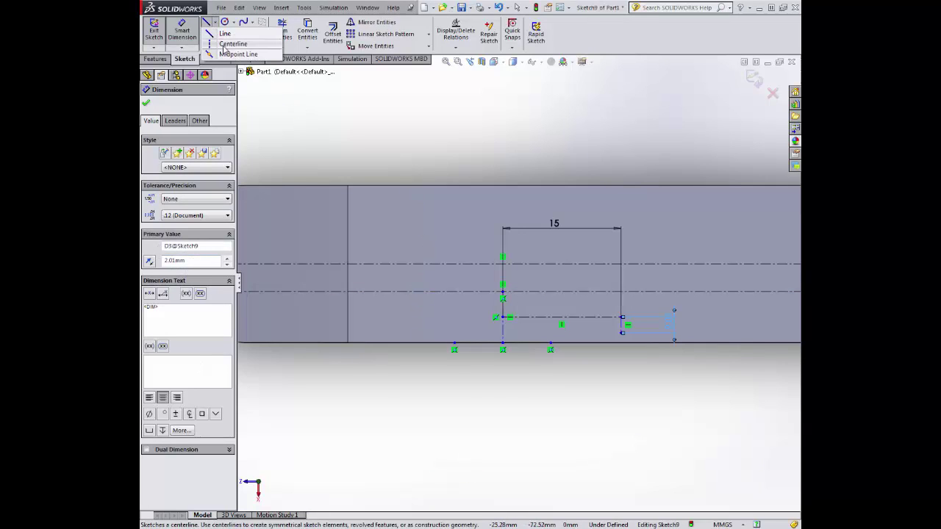
{"action": "left_click", "coordinate": [225, 46]}
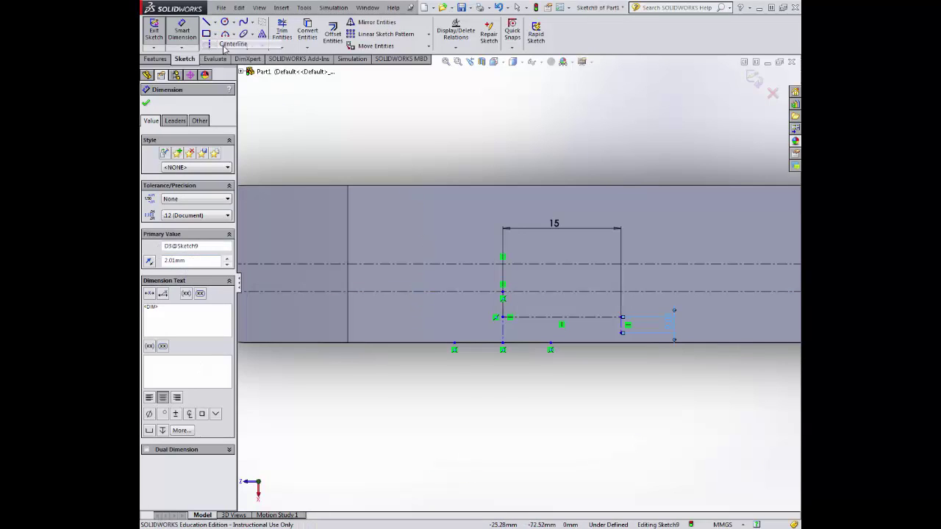
{"action": "left_click", "coordinate": [502, 317]}
{"action": "double_click", "coordinate": [367, 316]}
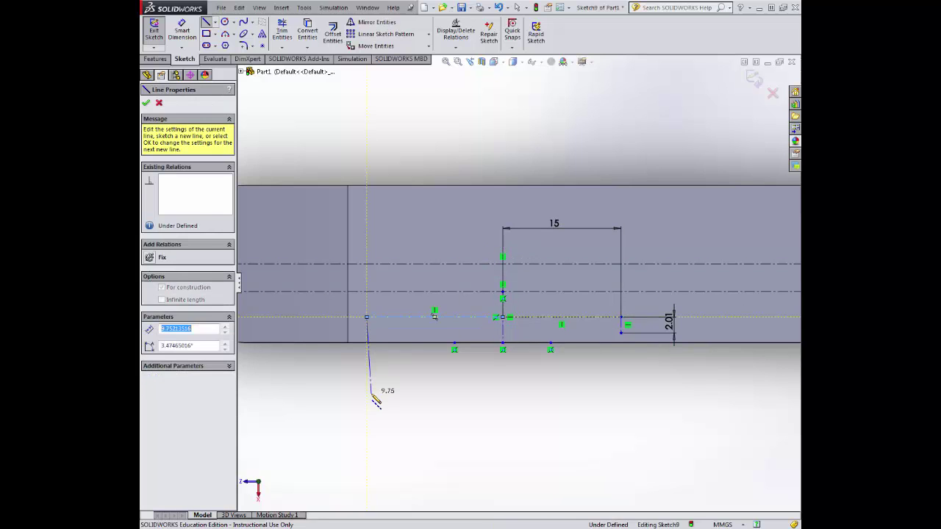
{"action": "left_click", "coordinate": [367, 317]}
{"action": "left_click", "coordinate": [366, 300]}
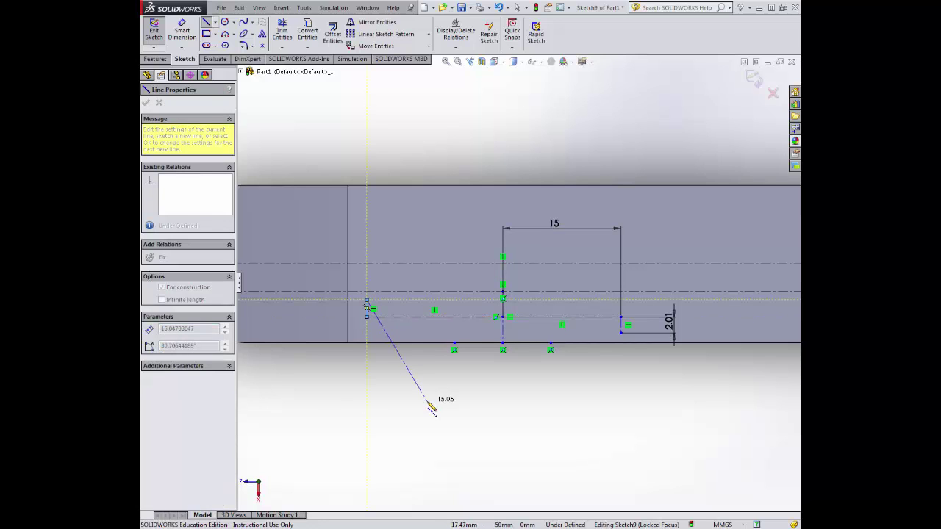
{"action": "key", "text": "Escape"}
Dimension the centerline running from the midpoint toward the rounded end as 13 mm
{"action": "left_click", "coordinate": [182, 29]}
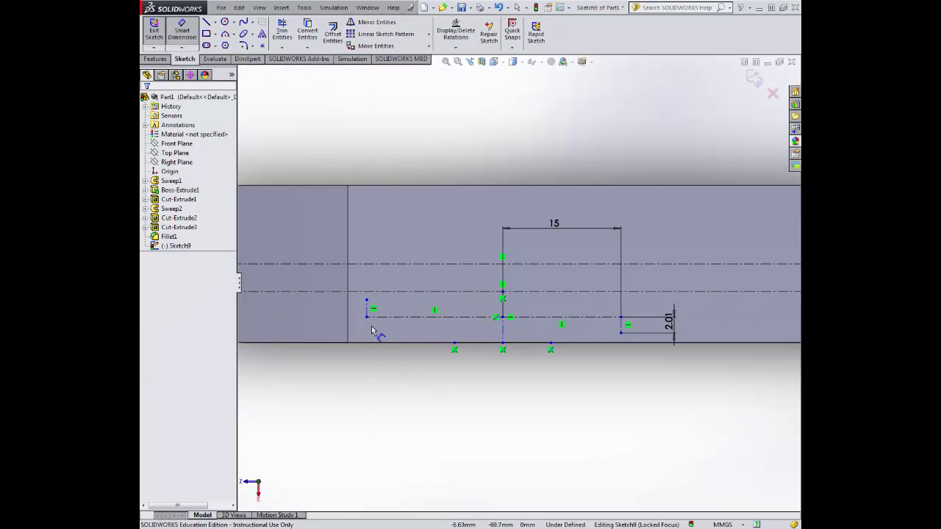
{"action": "left_click", "coordinate": [432, 323]}
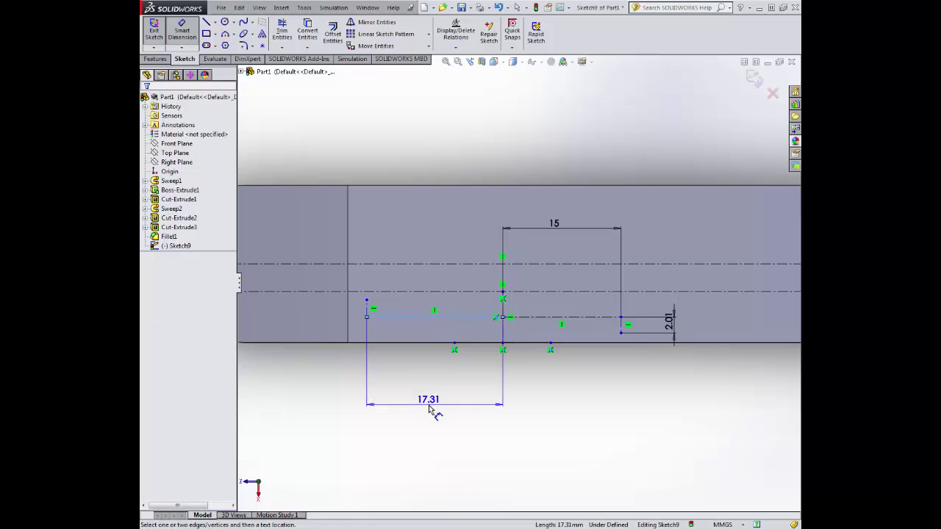
{"action": "left_click", "coordinate": [434, 407]}
{"action": "type", "text": "13"}
{"action": "key", "text": "Return"}
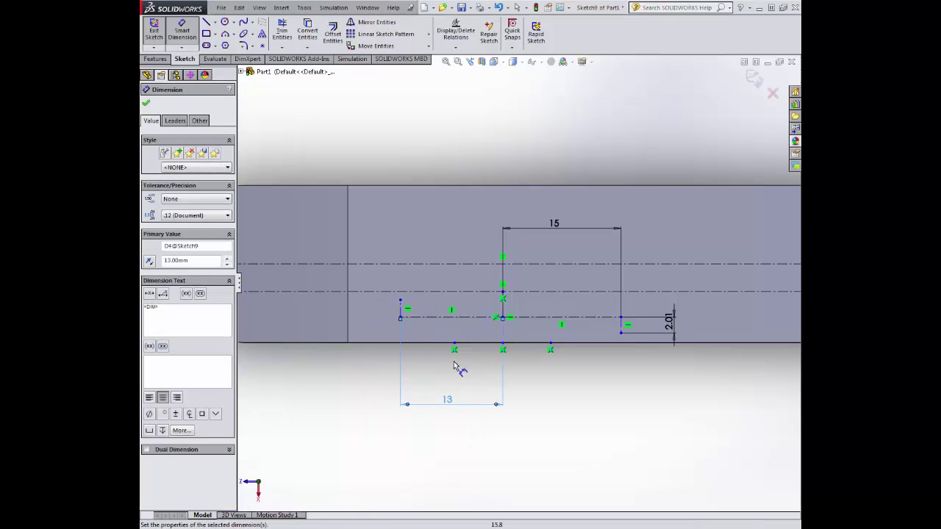
Dimension the short upward leg at the end of the 13 mm centerline as 1.75 mm
{"action": "left_click", "coordinate": [403, 313]}
{"action": "left_click", "coordinate": [388, 314]}
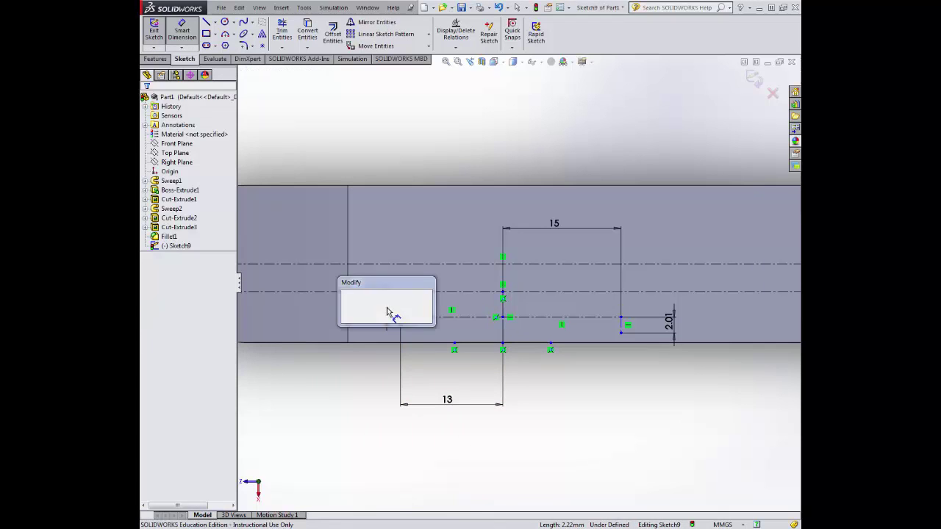
{"action": "type", "text": "1.75"}
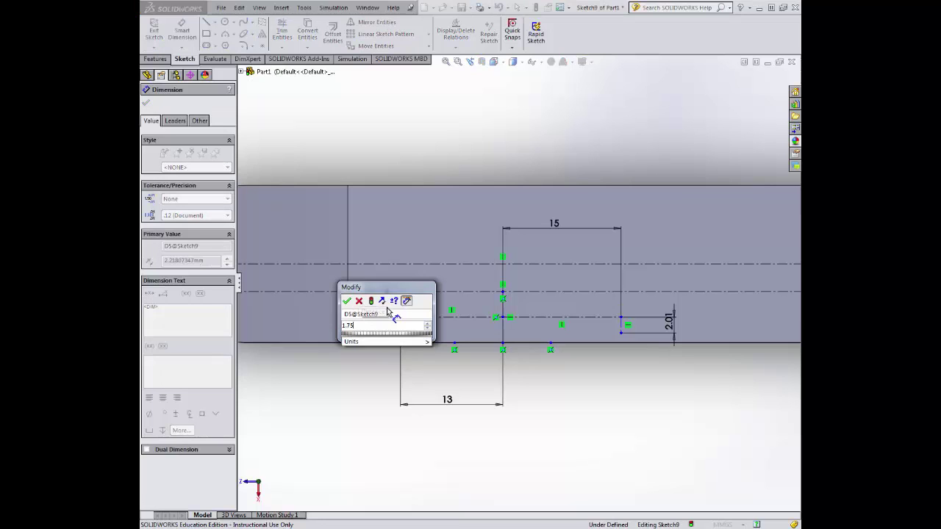
{"action": "key", "text": "Return"}
Draw a spline from the straight section's far lower corner through the 2.01 mm leg's end, midpoint and 1.75 mm leg's end to the rounded tip's lower centerline
{"action": "scroll", "coordinate": [422, 310], "scroll_direction": "up", "scroll_amount": 2}
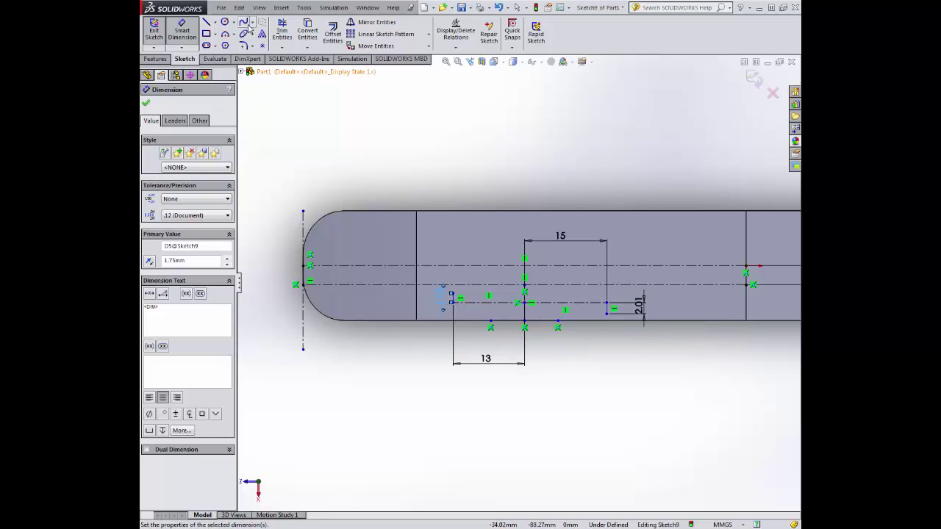
{"action": "left_click", "coordinate": [245, 22]}
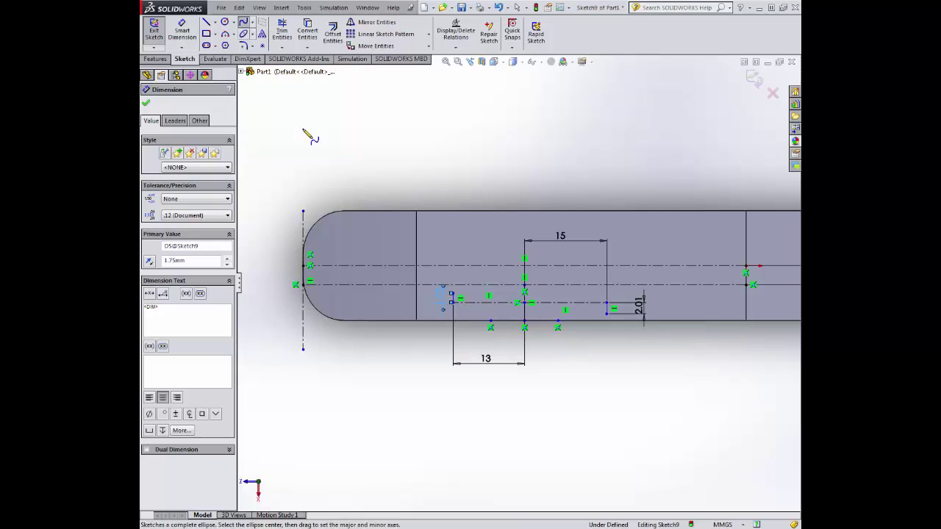
{"action": "left_click", "coordinate": [748, 323]}
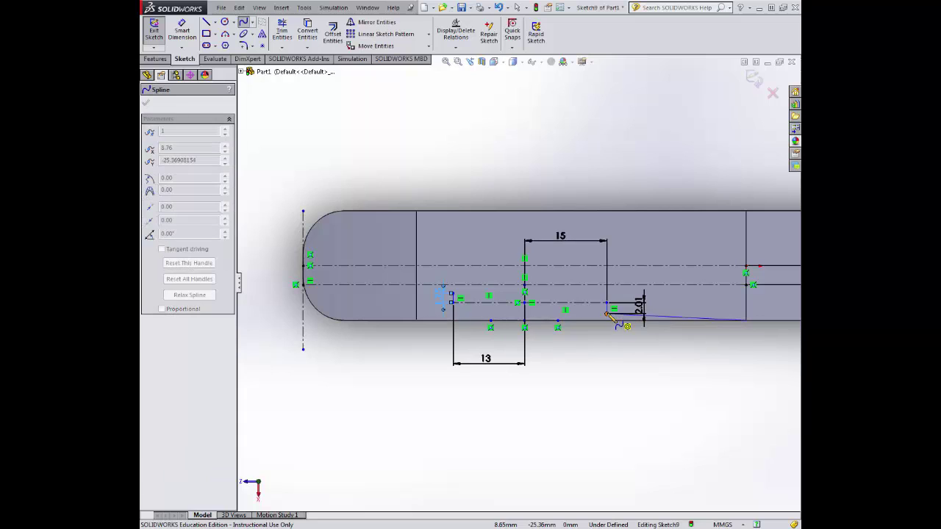
{"action": "left_click", "coordinate": [608, 313]}
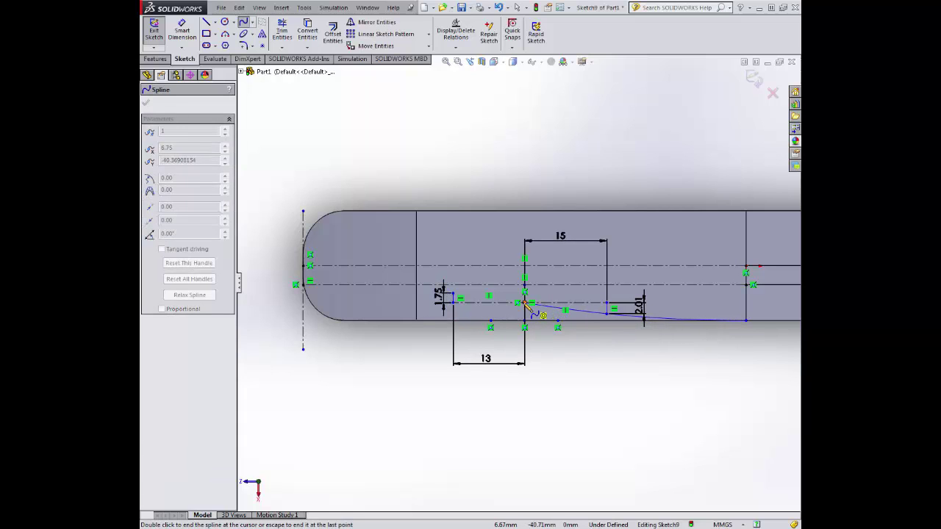
{"action": "left_click", "coordinate": [453, 293]}
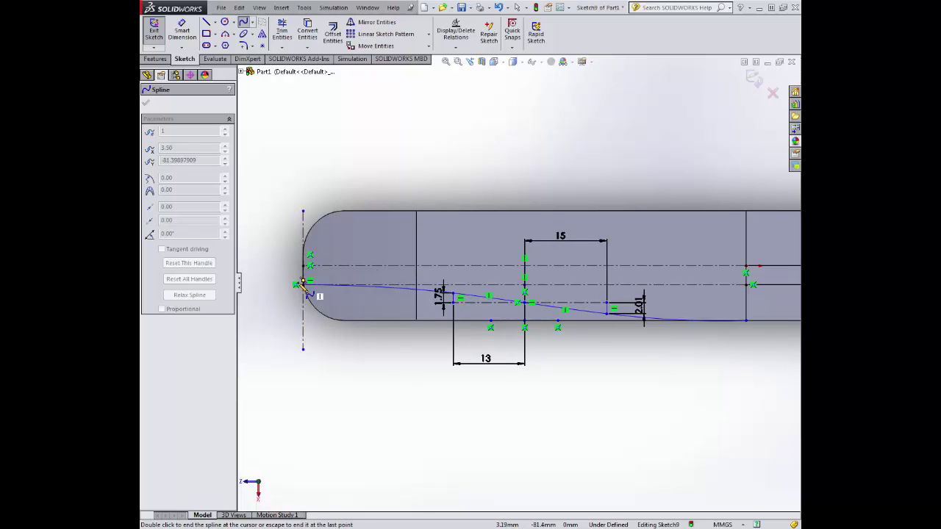
{"action": "left_click", "coordinate": [303, 283]}
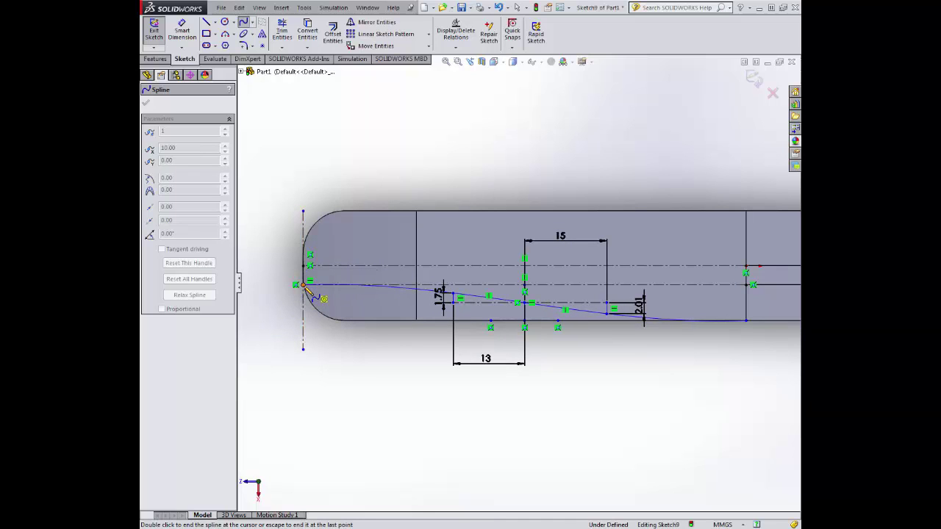
{"action": "double_click", "coordinate": [304, 286]}
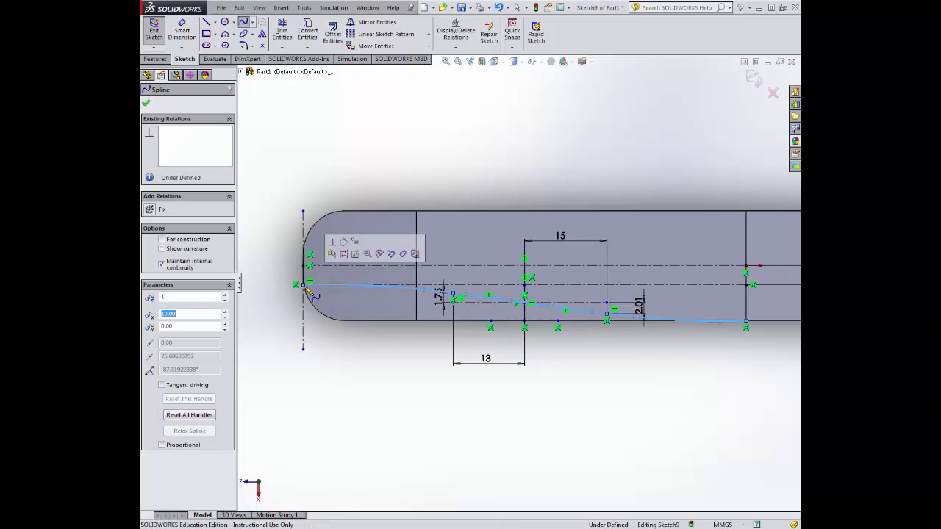
{"action": "left_click", "coordinate": [146, 105]}
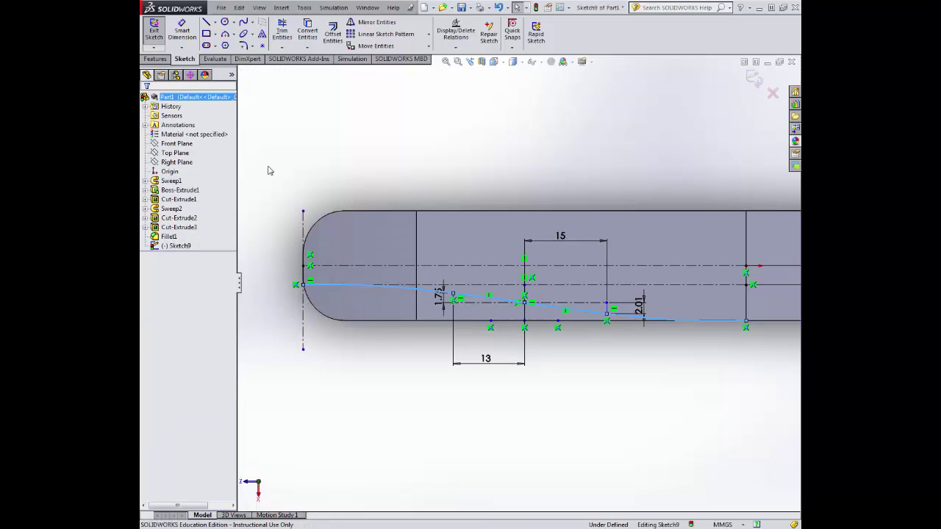
Close the spline profile outside the body with three lines, ending with a leg about 28.7 mm long at the straight section's corner
{"action": "left_click", "coordinate": [208, 23]}
{"action": "scroll", "coordinate": [518, 284], "scroll_direction": "up", "scroll_amount": 3}
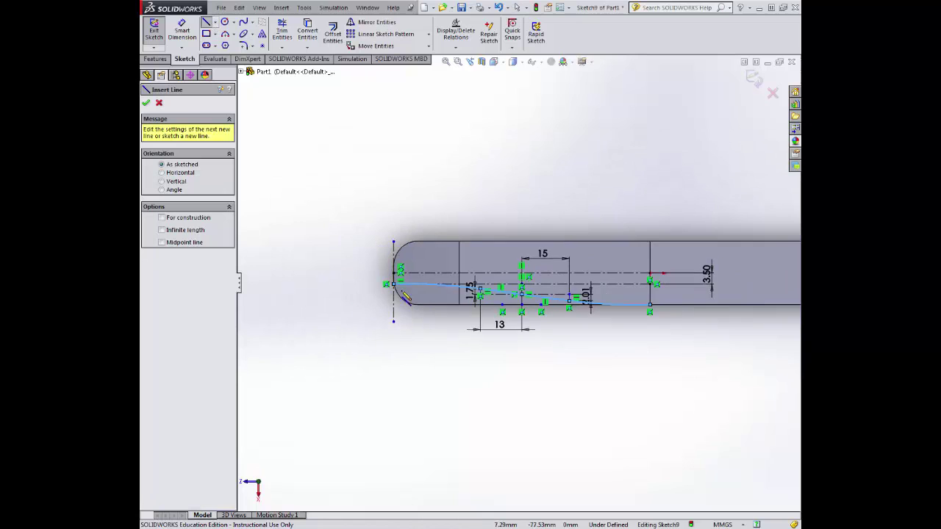
{"action": "left_click", "coordinate": [395, 285]}
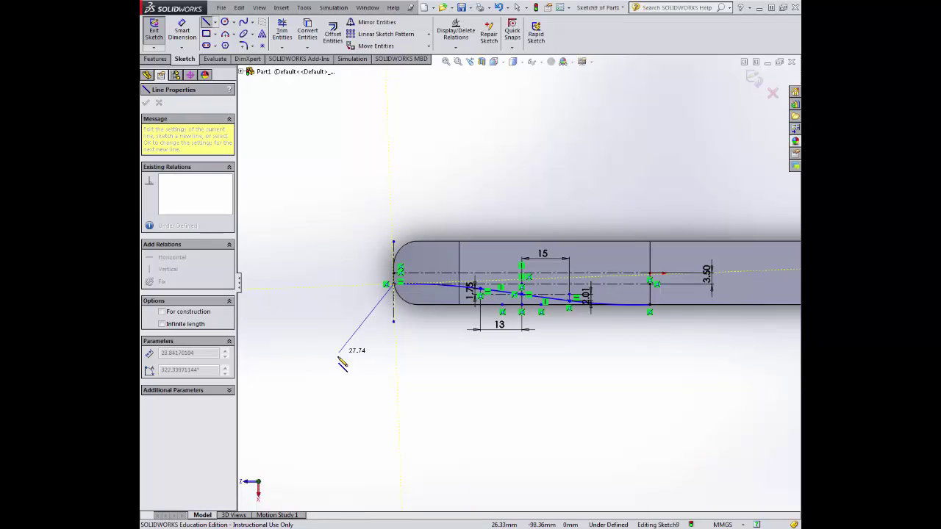
{"action": "left_click", "coordinate": [337, 356]}
{"action": "left_click", "coordinate": [649, 395]}
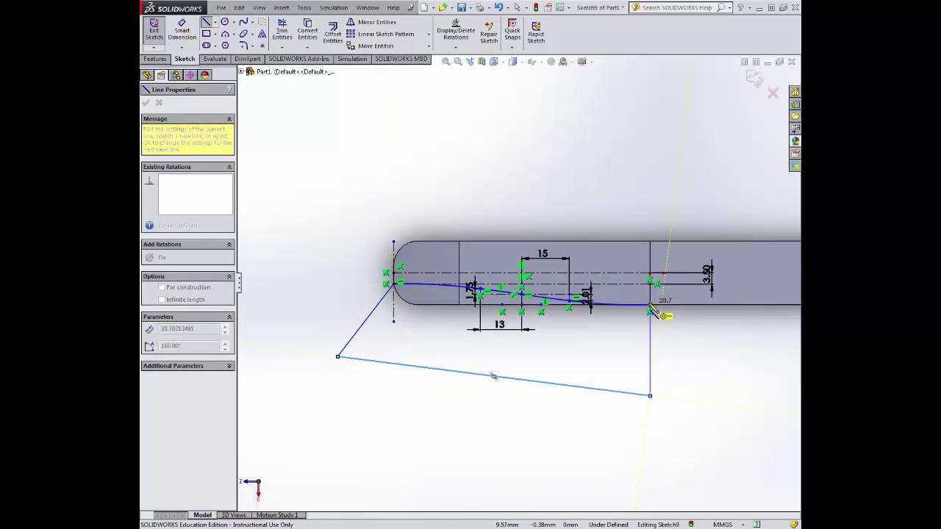
{"action": "double_click", "coordinate": [650, 305]}
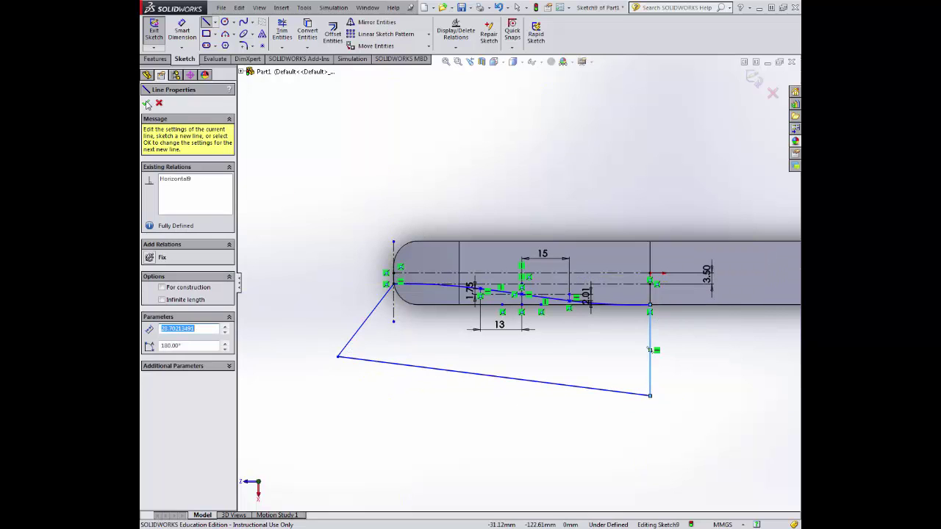
{"action": "left_click", "coordinate": [146, 103]}
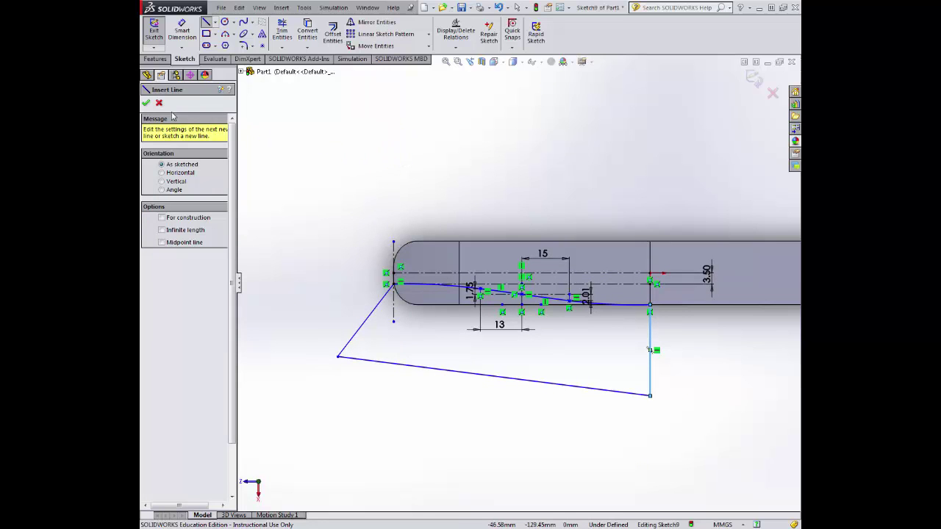
{"action": "left_click", "coordinate": [146, 103]}
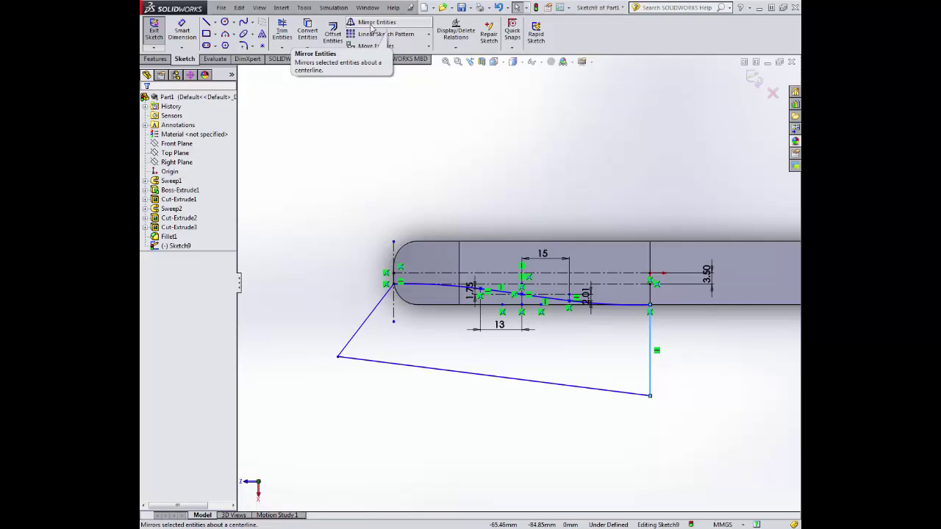
Mirror the spline and its three closing lines about the body's middle lengthwise centerline, keeping the originals
{"action": "left_click", "coordinate": [372, 25]}
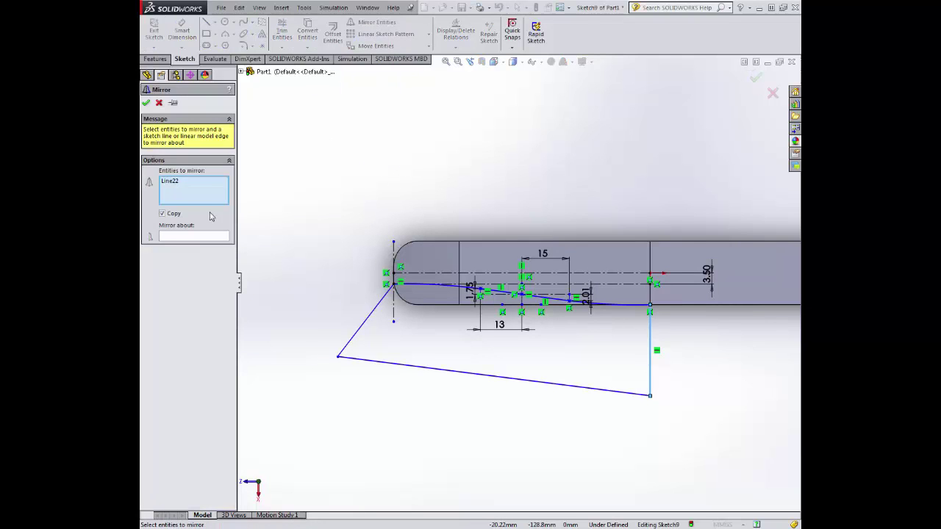
{"action": "left_click", "coordinate": [601, 305]}
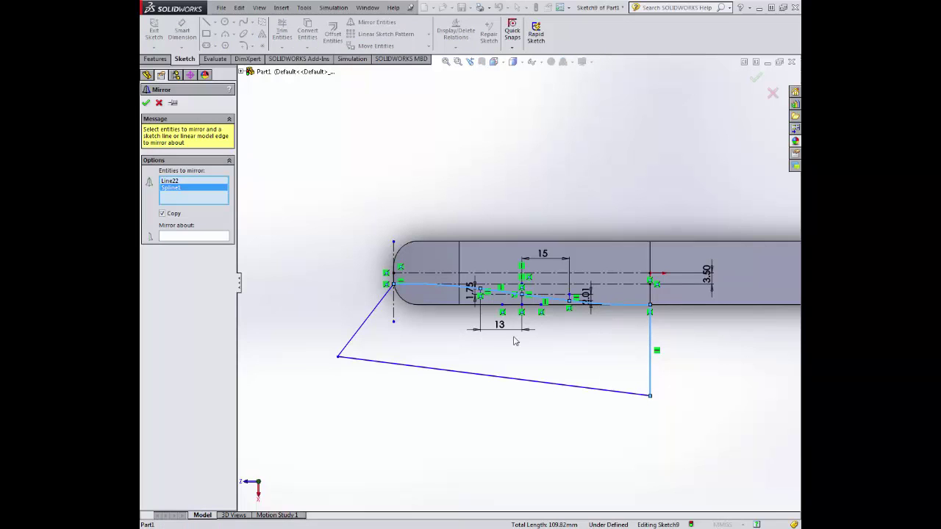
{"action": "left_click", "coordinate": [364, 324]}
{"action": "left_click", "coordinate": [383, 363]}
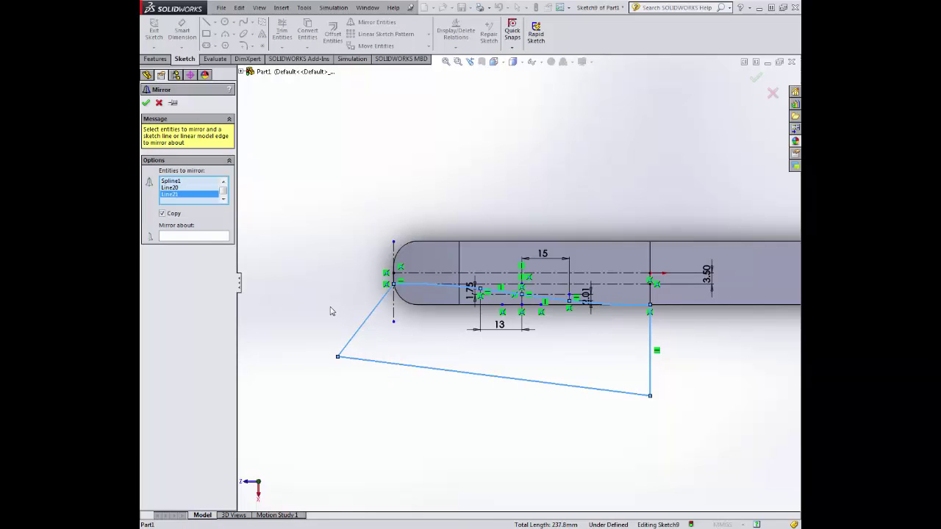
{"action": "left_click", "coordinate": [169, 239]}
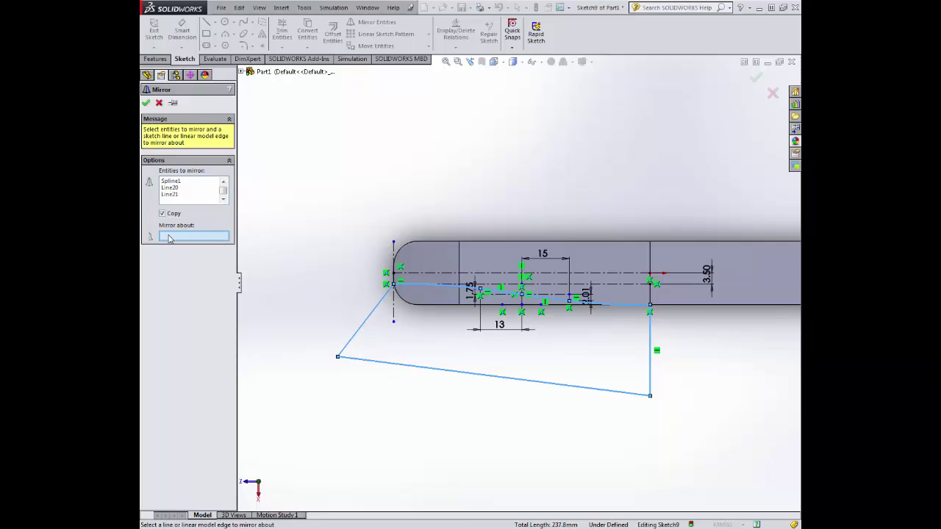
{"action": "left_click", "coordinate": [498, 273]}
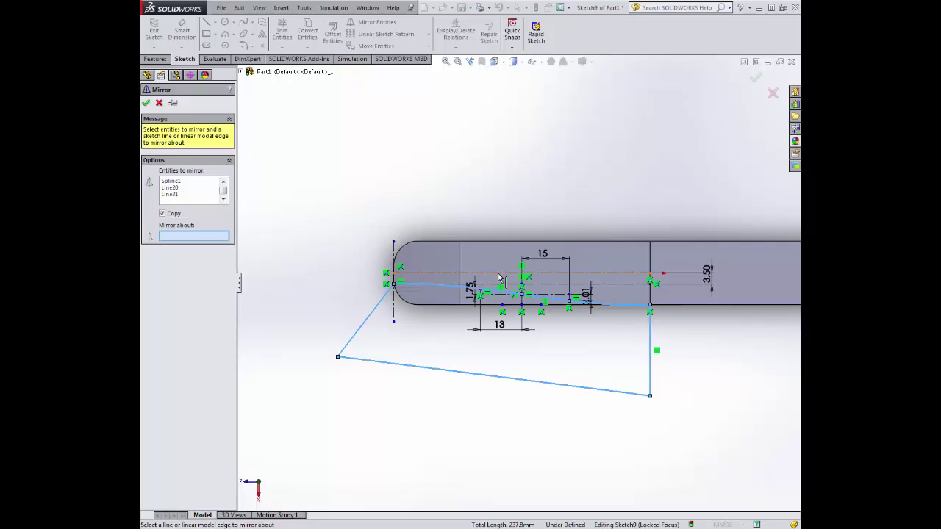
{"action": "left_click", "coordinate": [498, 274]}
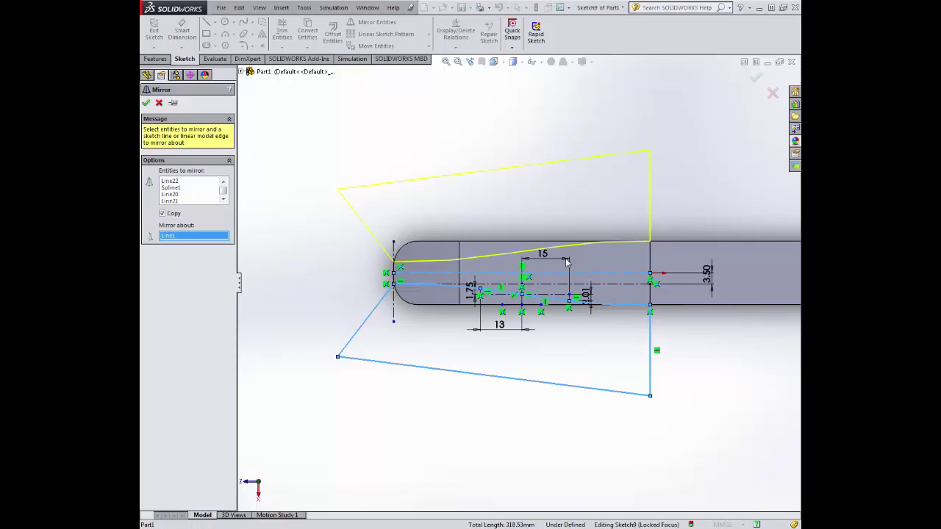
{"action": "left_click", "coordinate": [145, 104]}
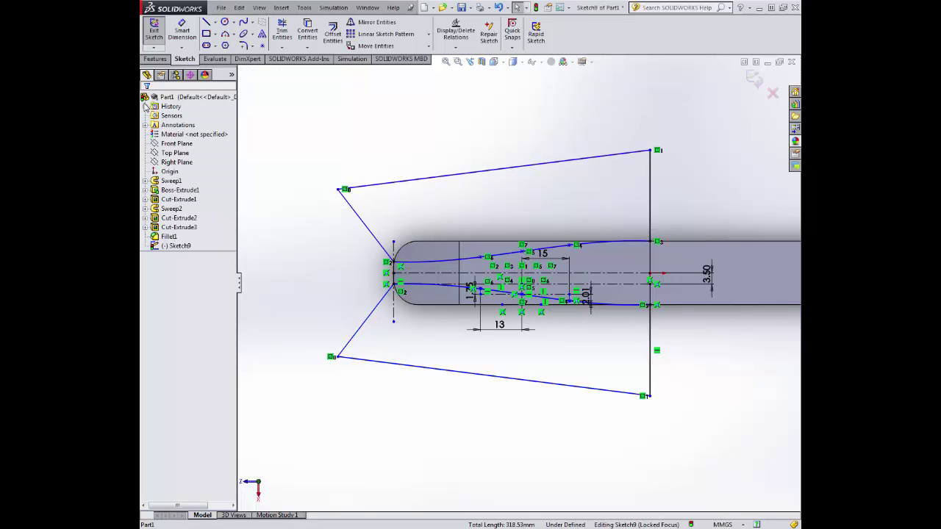
Cut-extrude the two mirrored spline profiles through the body with a blind depth of 58 mm
{"action": "mouse_move", "coordinate": [441, 199]}
{"action": "middle_mouse_down"}
{"action": "mouse_move", "coordinate": [466, 181]}
{"action": "mouse_move", "coordinate": [549, 170]}
{"action": "mouse_move", "coordinate": [519, 194]}
{"action": "middle_mouse_up"}
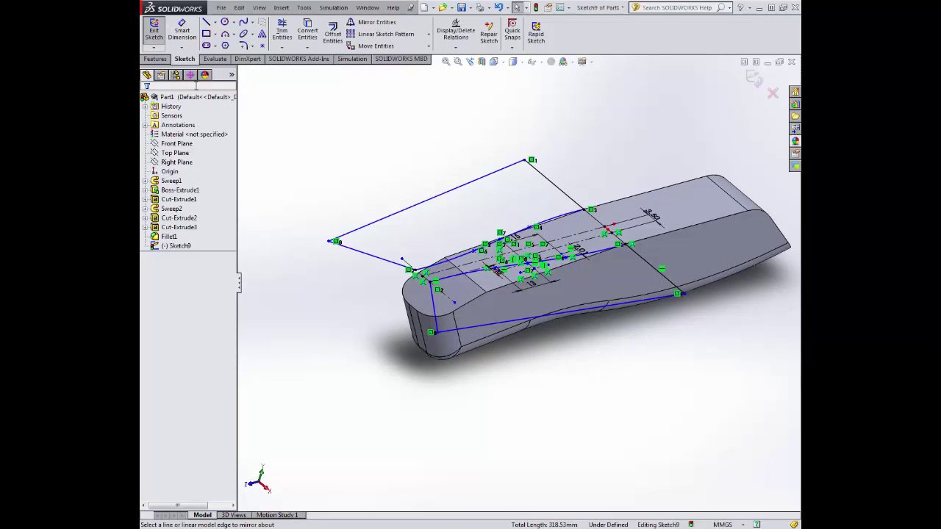
{"action": "left_click", "coordinate": [155, 59]}
{"action": "left_click", "coordinate": [295, 33]}
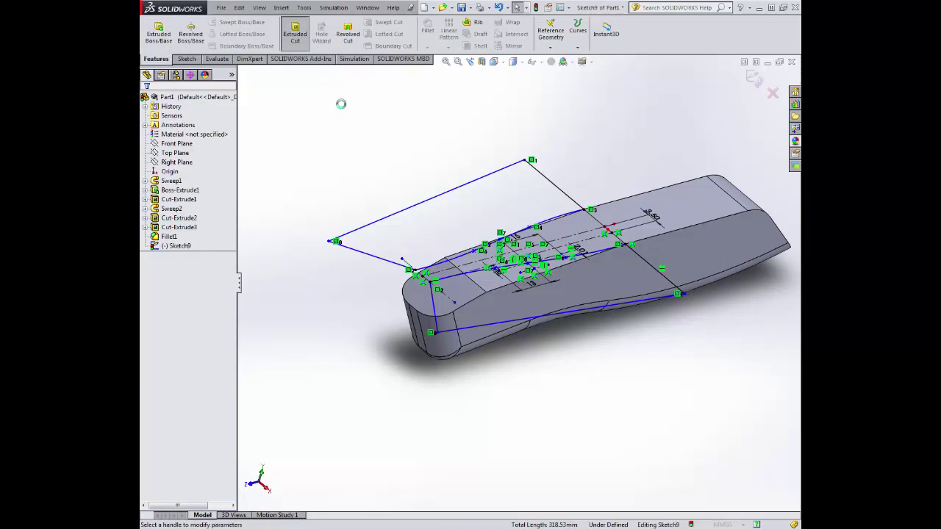
{"action": "middle_click_drag", "start_coordinate": [371, 216], "coordinate": [352, 147]}
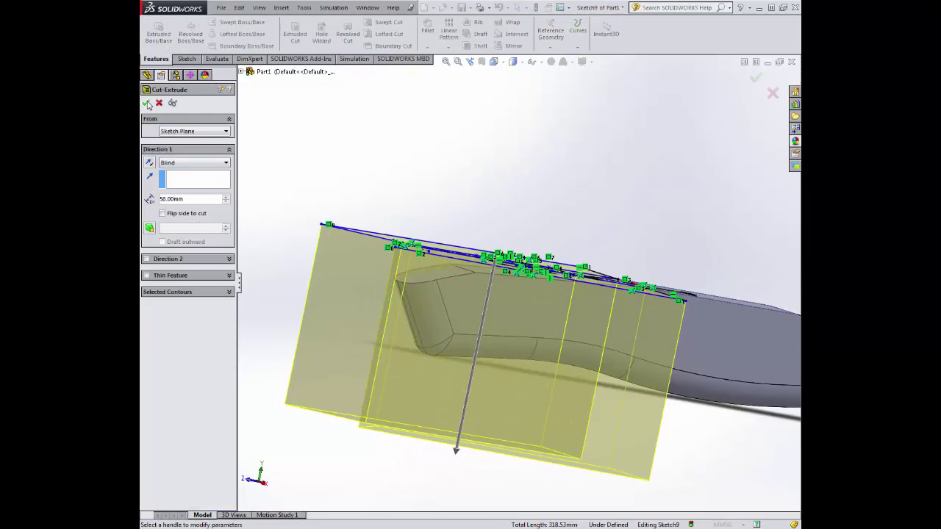
{"action": "left_click", "coordinate": [147, 104]}
Sketch a rectangle about 38.7 by 180 mm on the flat upper face, covering one lengthwise half of the part from its midline
{"action": "middle_click_drag", "start_coordinate": [359, 179], "coordinate": [419, 204]}
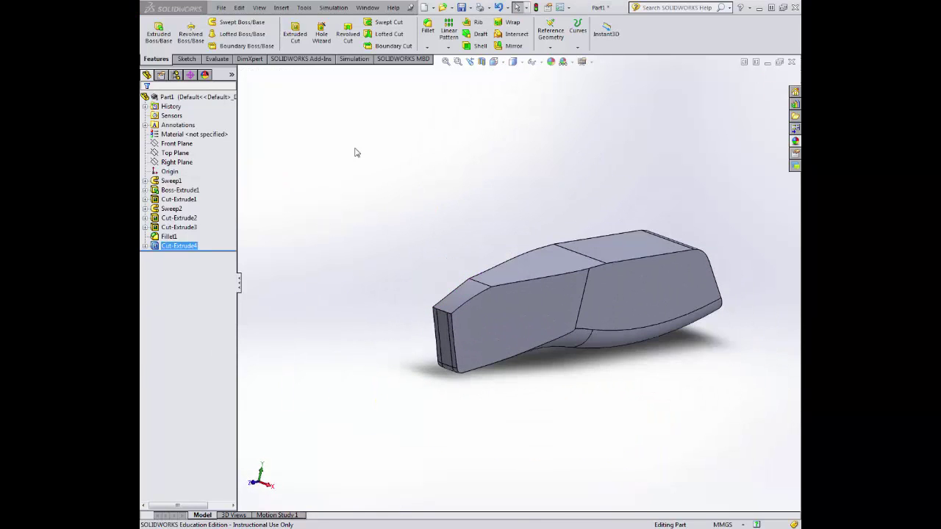
{"action": "left_click", "coordinate": [190, 60]}
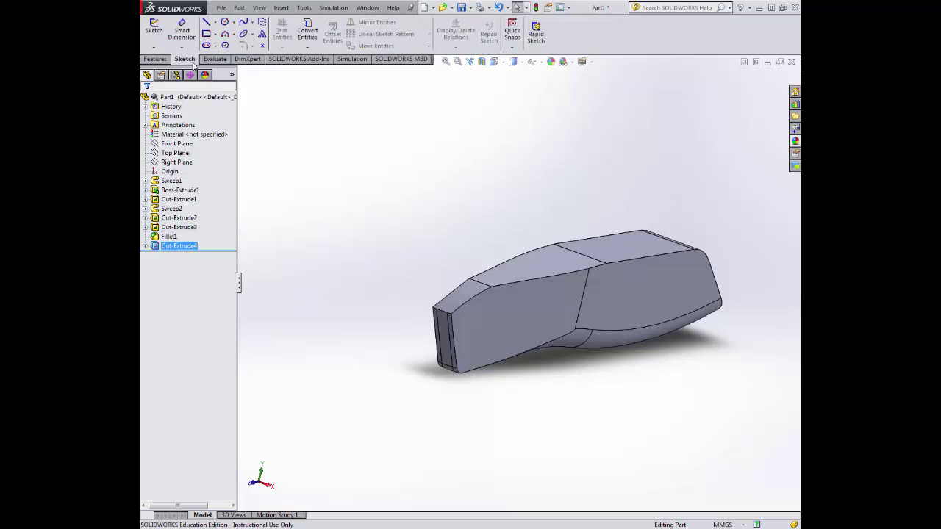
{"action": "left_click", "coordinate": [609, 251]}
{"action": "left_click", "coordinate": [155, 31]}
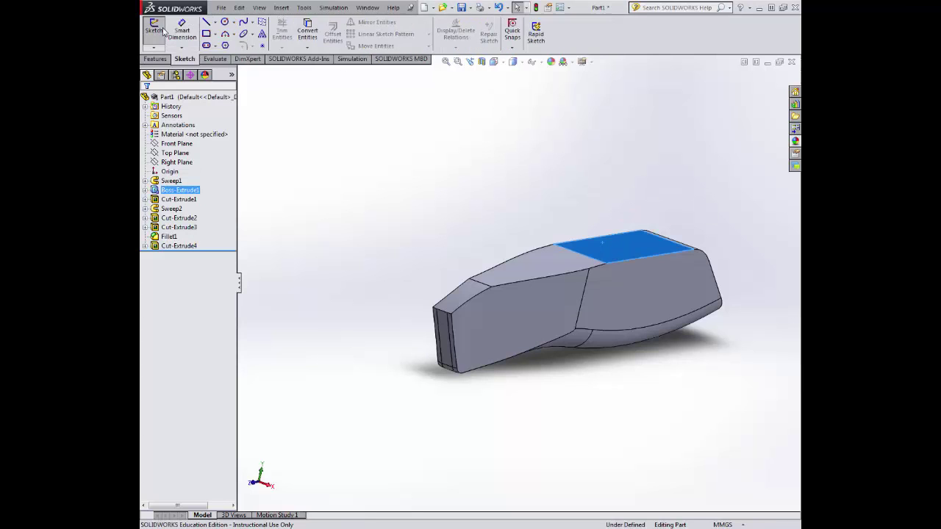
{"action": "left_click", "coordinate": [504, 64]}
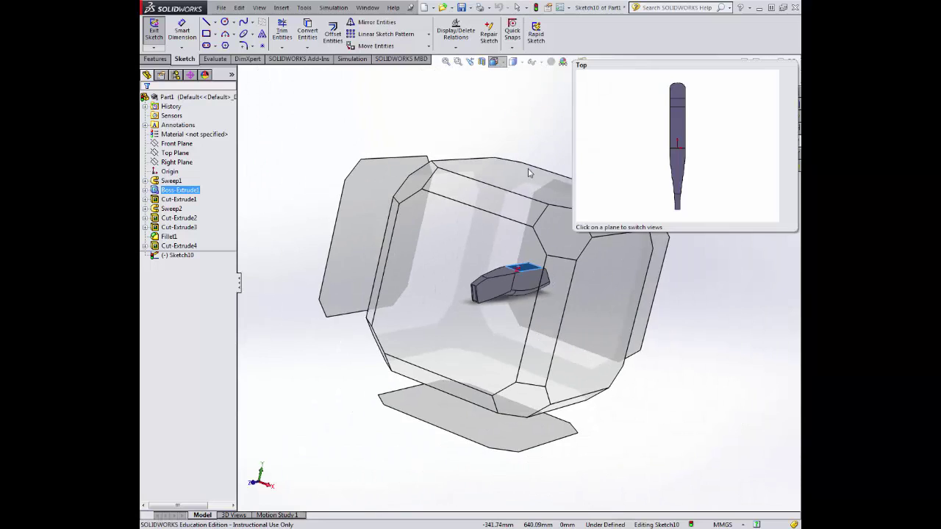
{"action": "left_click", "coordinate": [550, 127]}
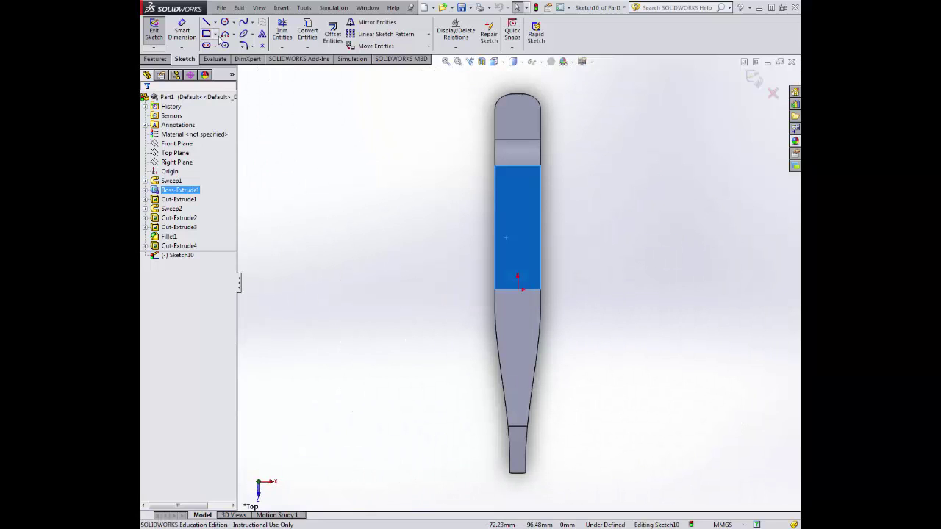
{"action": "left_click", "coordinate": [207, 34]}
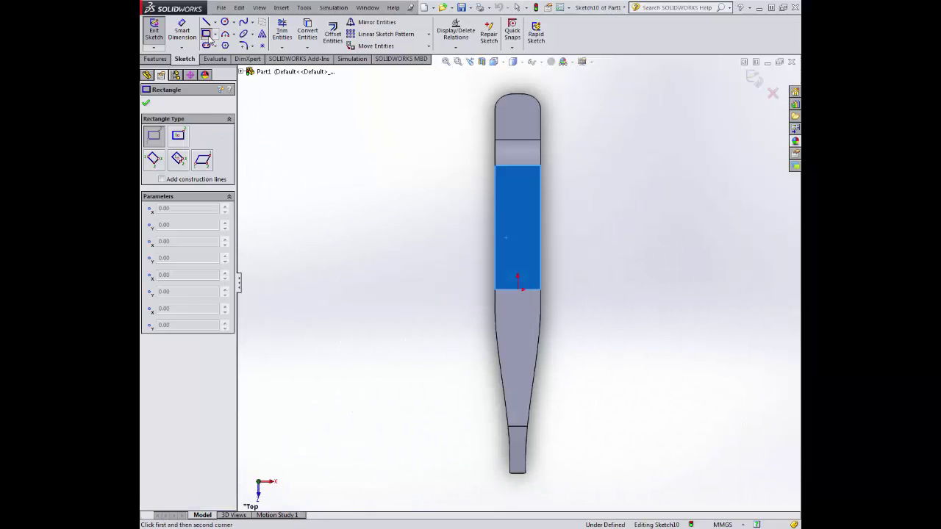
{"action": "left_click", "coordinate": [518, 83]}
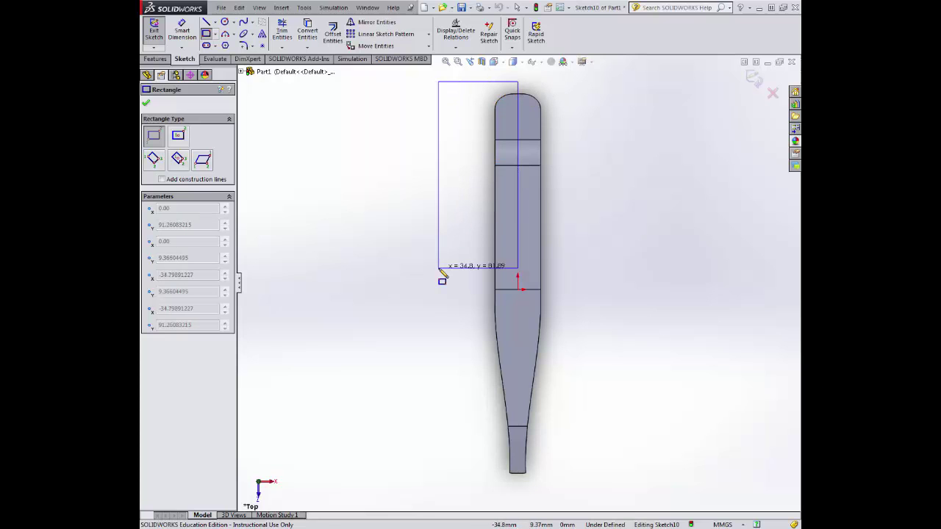
{"action": "left_click", "coordinate": [430, 491]}
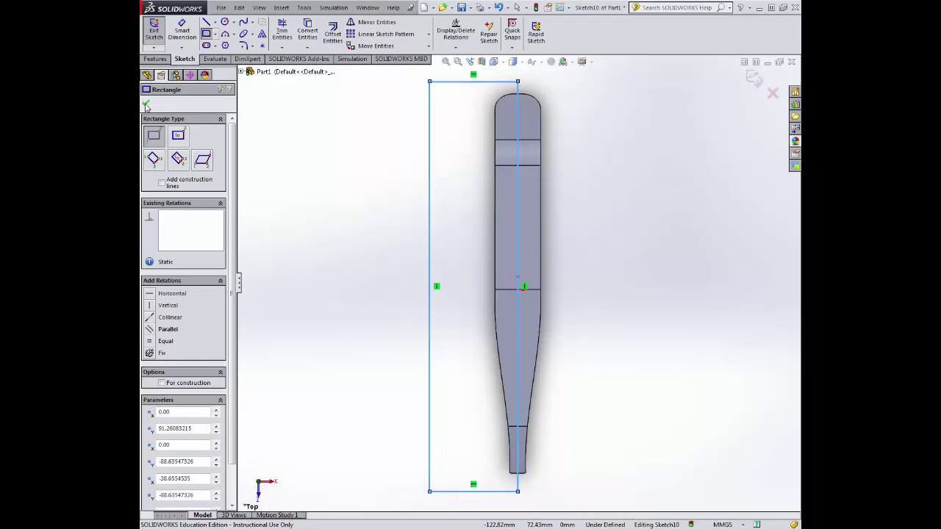
{"action": "left_click", "coordinate": [147, 105]}
Cut-extrude the rectangle with a blind depth of 58 mm to remove one lengthwise half of the part
{"action": "left_click", "coordinate": [154, 58]}
{"action": "left_click", "coordinate": [294, 33]}
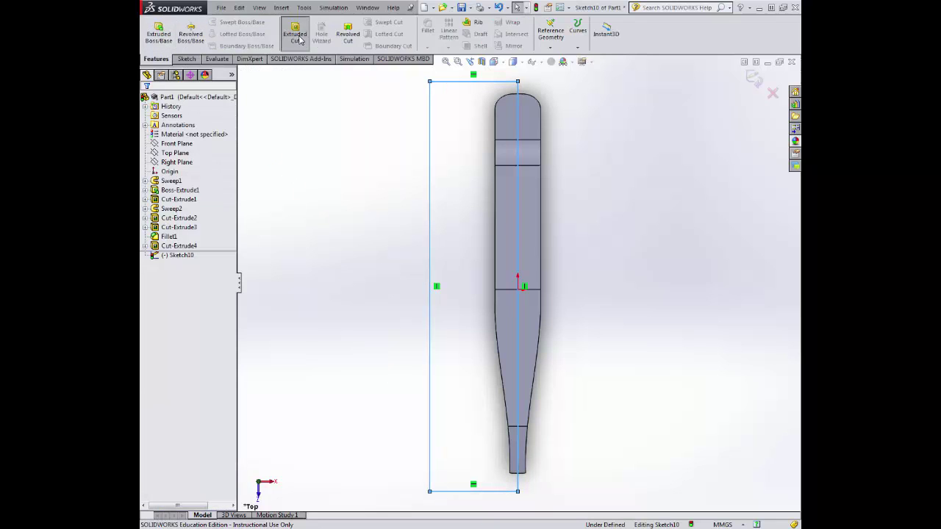
{"action": "middle_click_drag", "start_coordinate": [352, 263], "coordinate": [388, 202]}
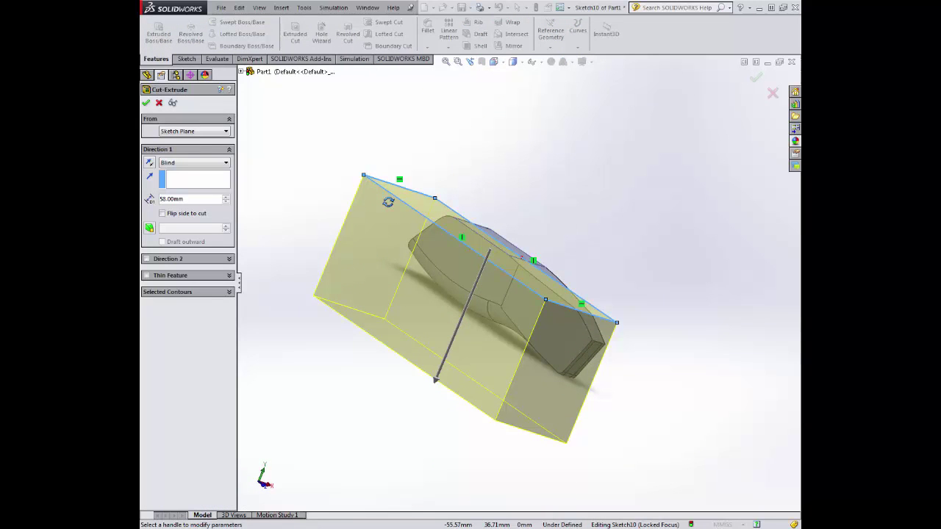
{"action": "left_click", "coordinate": [147, 103]}
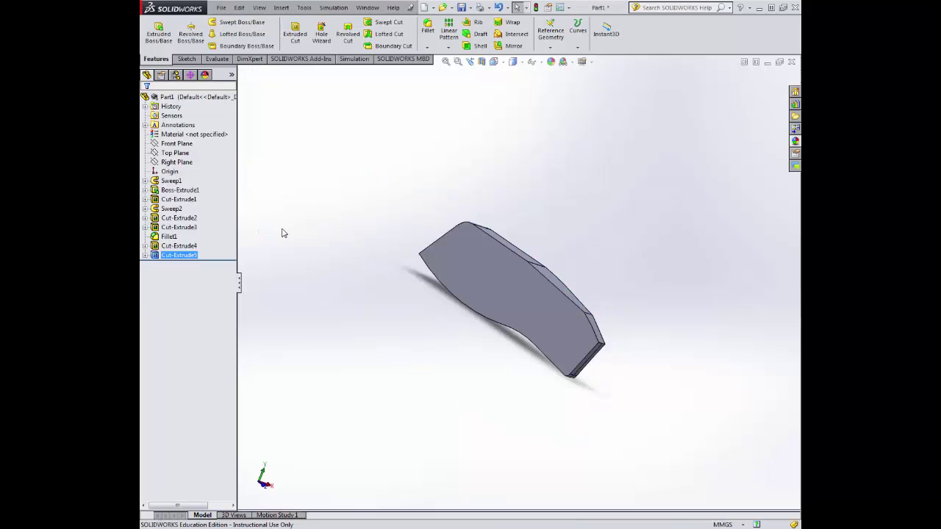
Set up a distance-distance chamfer with 4 mm as the first distance and 2 mm as the second
{"action": "middle_click_drag", "start_coordinate": [284, 233], "coordinate": [436, 185]}
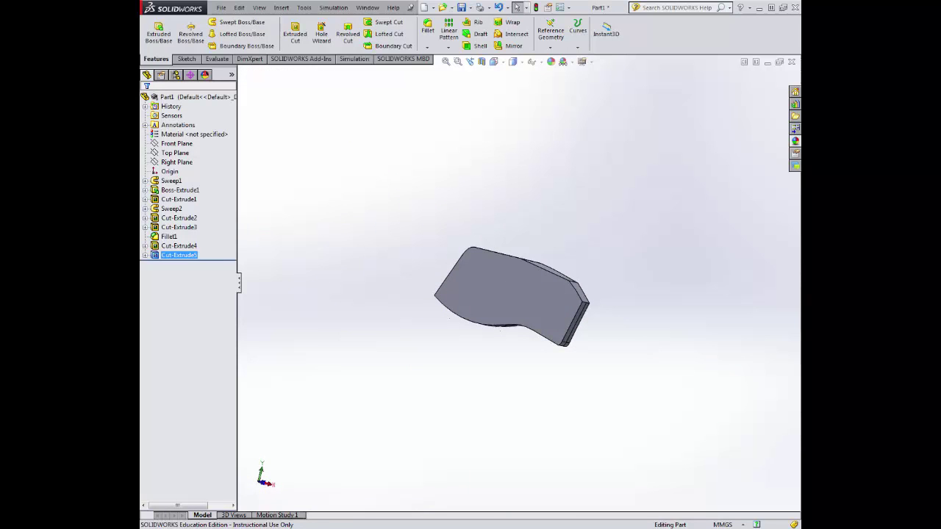
{"action": "middle_click_drag", "start_coordinate": [457, 391], "coordinate": [404, 403]}
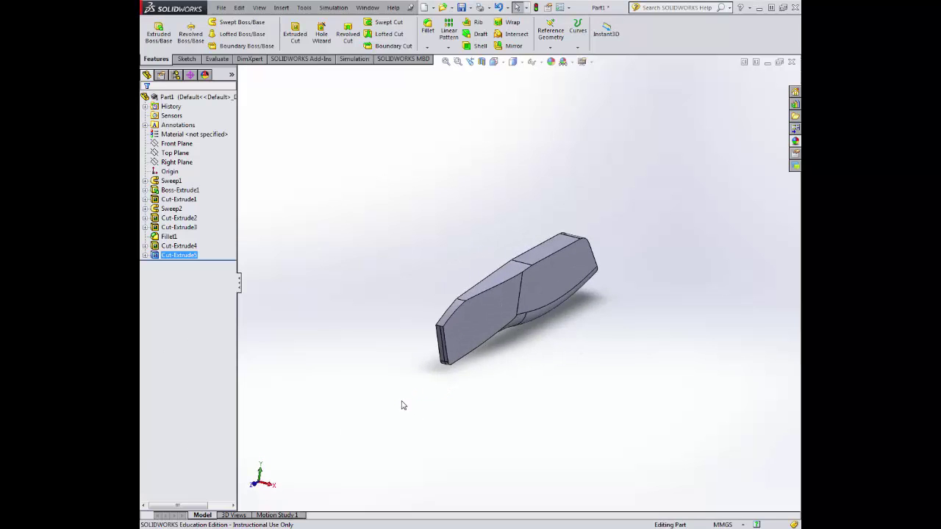
{"action": "left_click", "coordinate": [428, 47]}
{"action": "left_click", "coordinate": [450, 71]}
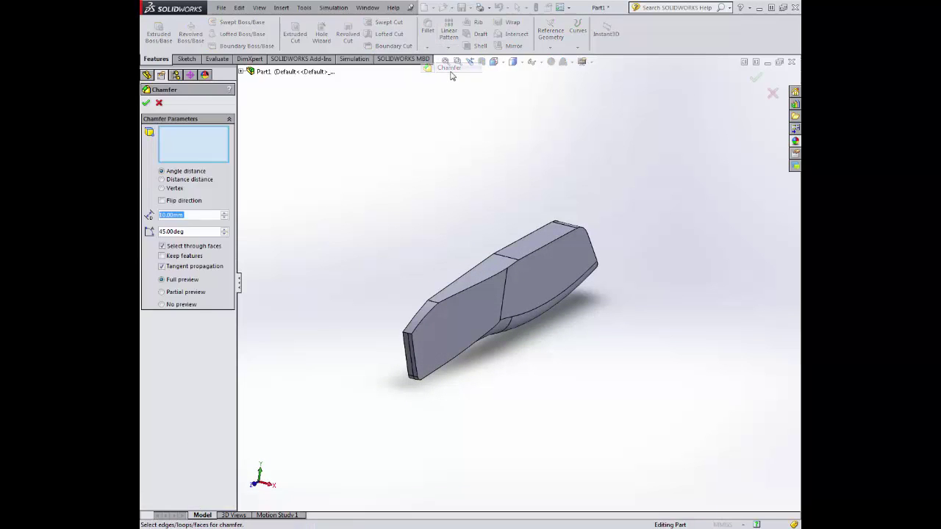
{"action": "left_click", "coordinate": [161, 180]}
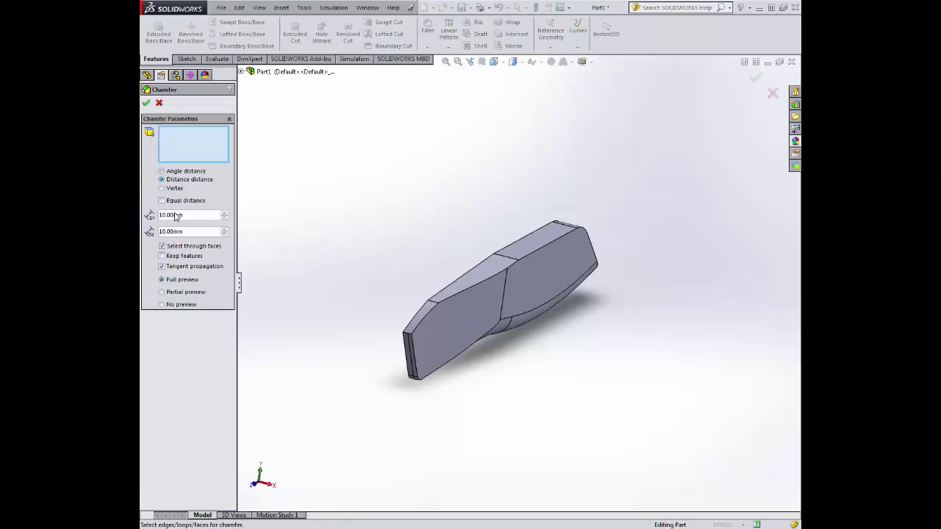
{"action": "left_click_drag", "start_coordinate": [191, 216], "coordinate": [157, 215]}
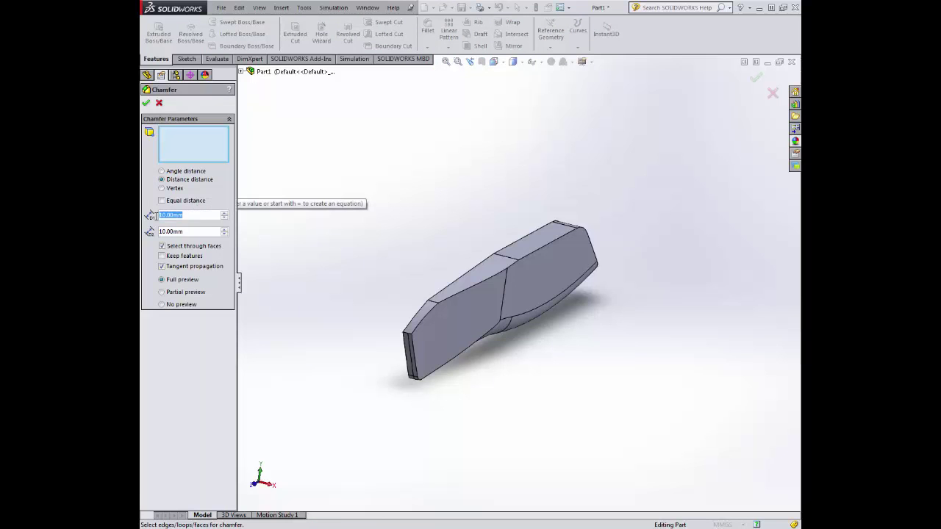
{"action": "type", "text": "4"}
{"action": "key", "text": "Return"}
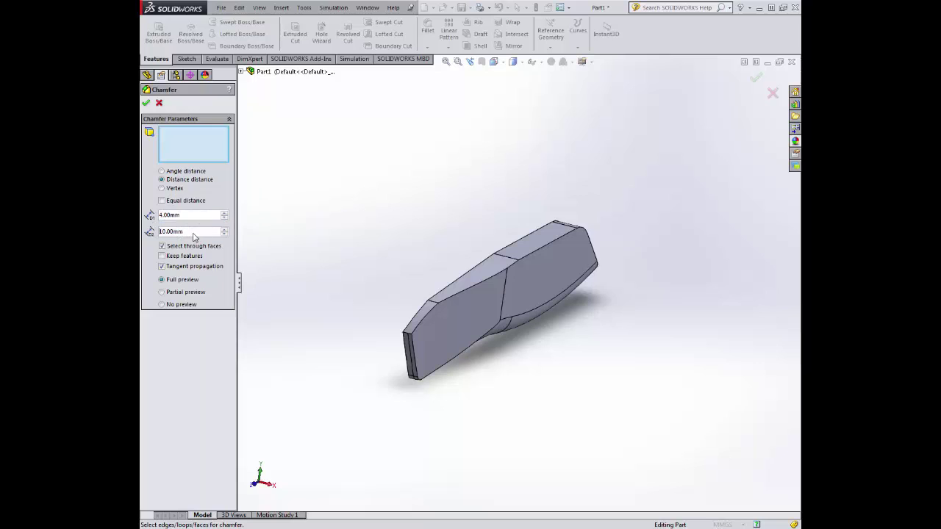
{"action": "type", "text": "2"}
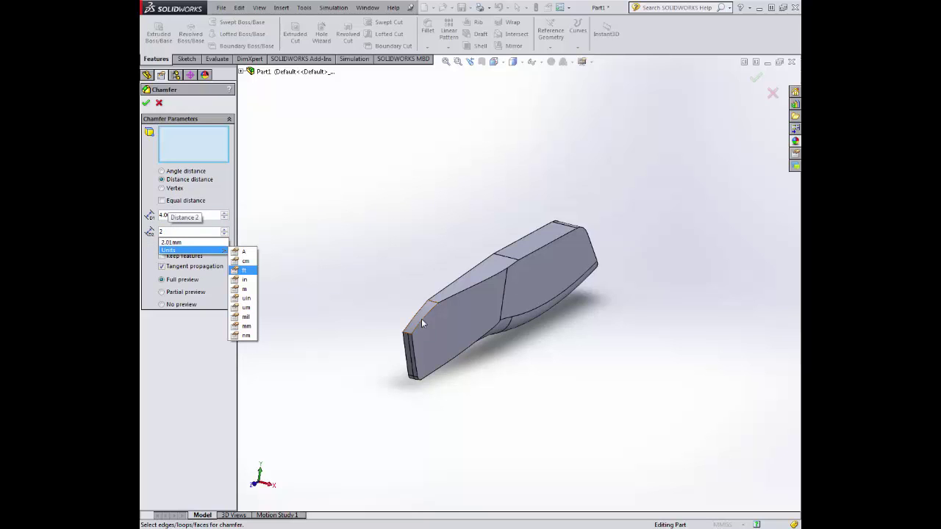
{"action": "scroll", "coordinate": [421, 323], "scroll_direction": "down", "scroll_amount": 5}
{"action": "key", "text": "Return"}
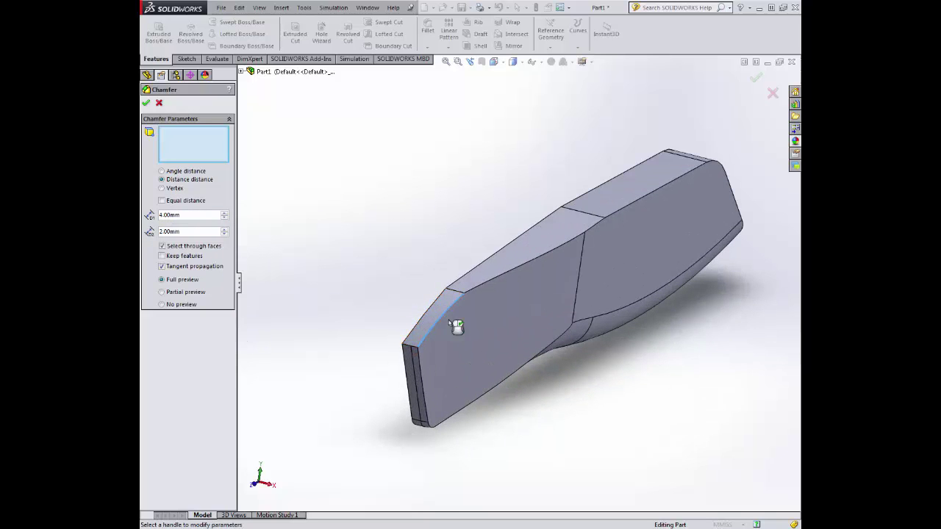
Chamfer the six connected outer edges running along the part's upper side and around its slanted wide end, with tangent propagation off
{"action": "left_click", "coordinate": [451, 323]}
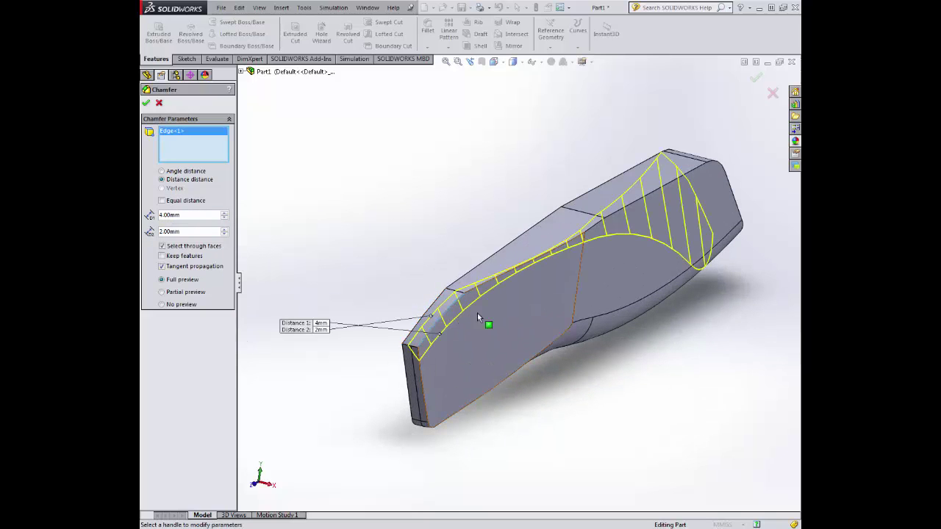
{"action": "left_click", "coordinate": [505, 279]}
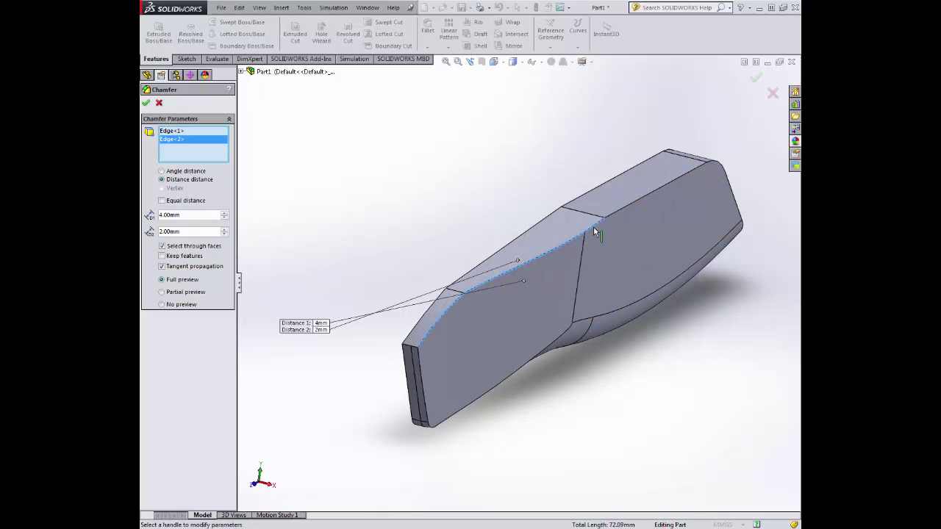
{"action": "left_click", "coordinate": [596, 232]}
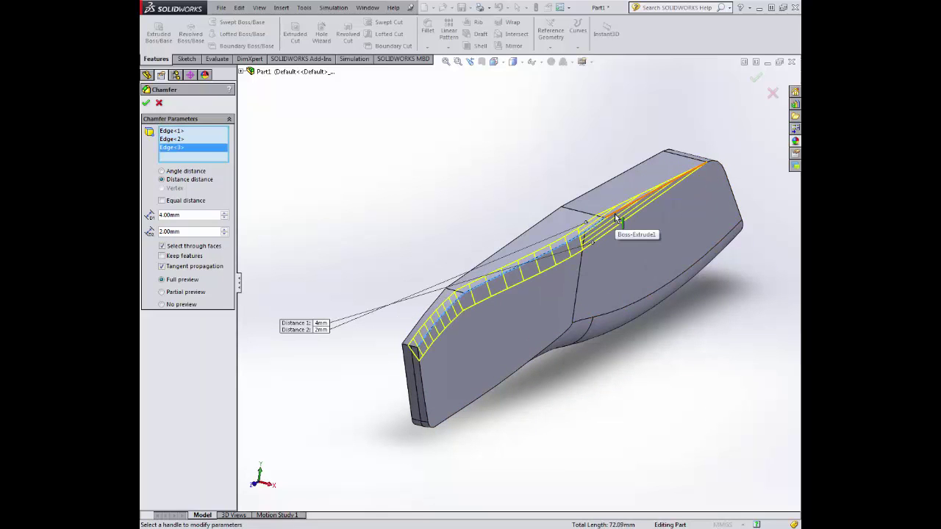
{"action": "left_click", "coordinate": [616, 219]}
{"action": "scroll", "coordinate": [695, 272], "scroll_direction": "down", "scroll_amount": 5}
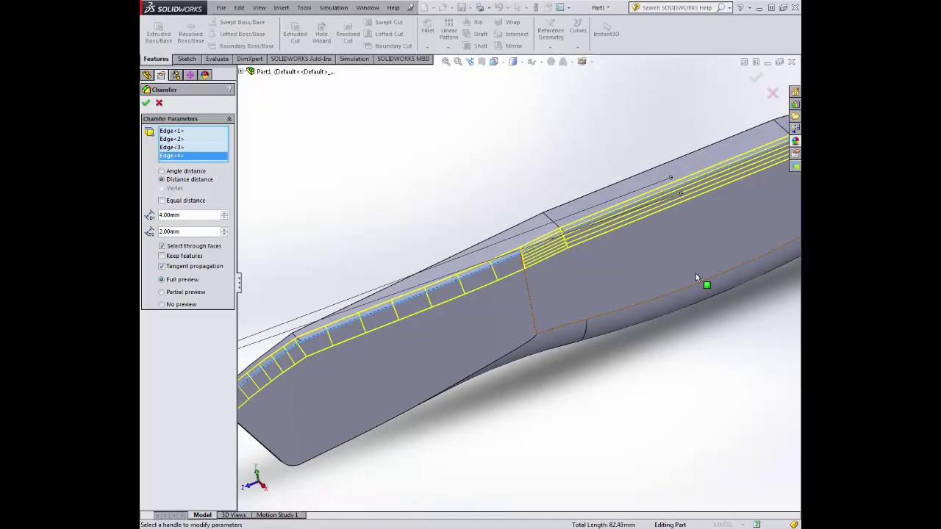
{"action": "scroll", "coordinate": [697, 278], "scroll_direction": "up", "scroll_amount": 5}
{"action": "scroll", "coordinate": [615, 260], "scroll_direction": "down", "scroll_amount": 6}
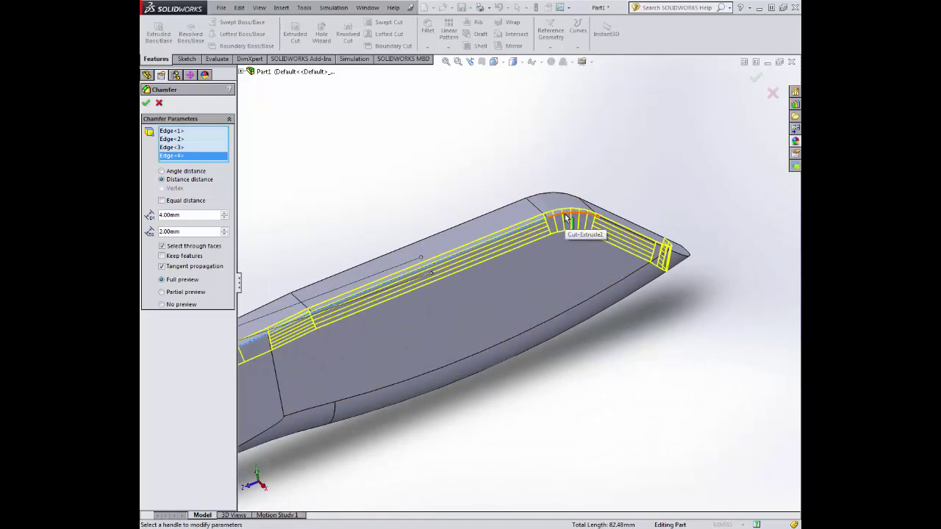
{"action": "left_click", "coordinate": [565, 218]}
{"action": "left_click", "coordinate": [617, 229]}
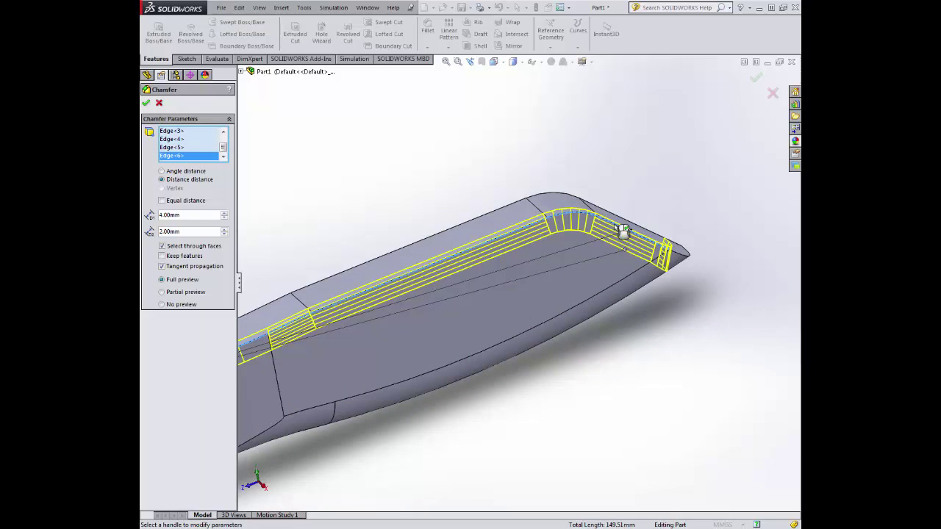
{"action": "left_click", "coordinate": [162, 267]}
{"action": "middle_click_drag", "start_coordinate": [561, 284], "coordinate": [395, 332]}
{"action": "scroll", "coordinate": [470, 305], "scroll_direction": "down", "scroll_amount": 5}
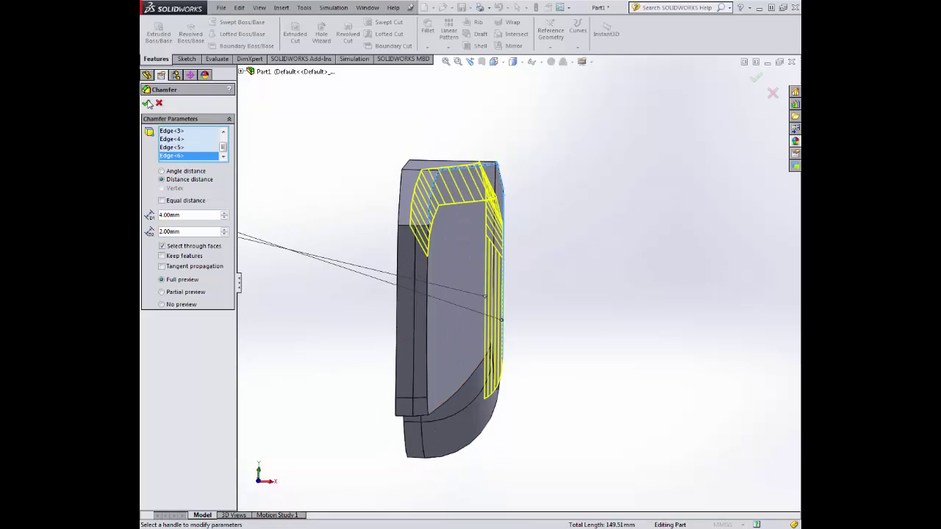
{"action": "left_click", "coordinate": [149, 103]}
{"action": "middle_click_drag", "start_coordinate": [342, 169], "coordinate": [358, 218]}
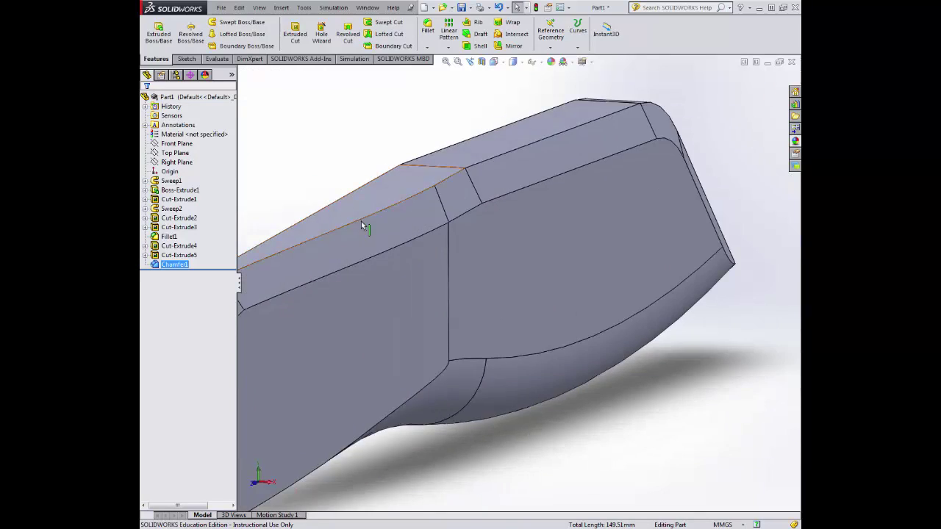
{"action": "scroll", "coordinate": [361, 225], "scroll_direction": "up", "scroll_amount": 5}
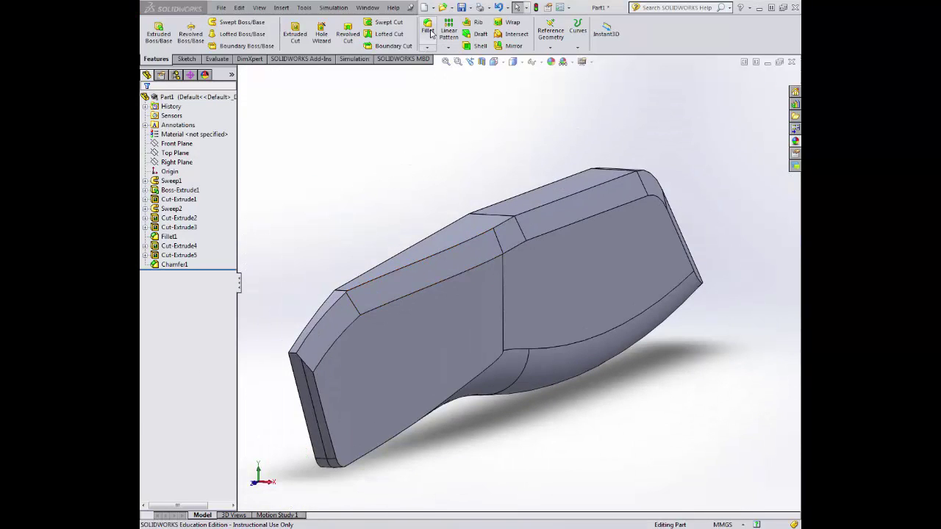
Fillet the outer edge of the narrow end face with a symmetric 2 mm radius
{"action": "left_click", "coordinate": [429, 29]}
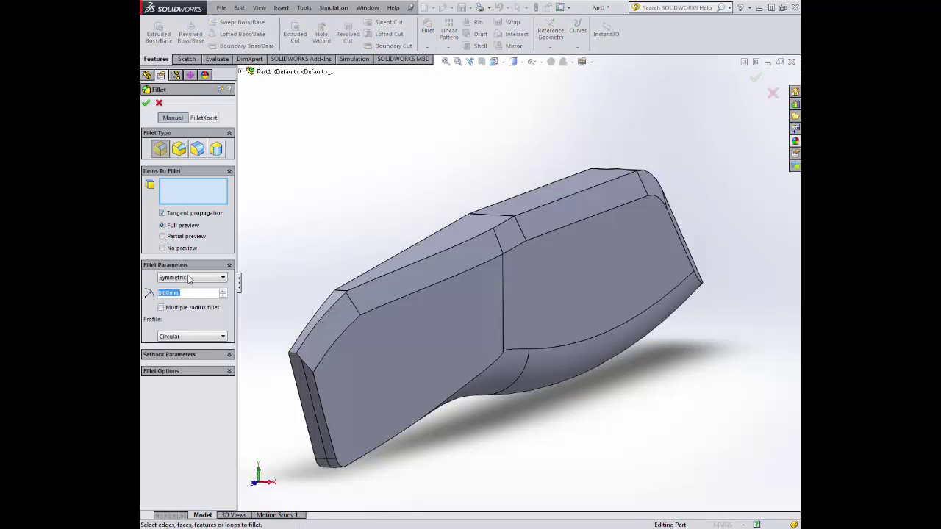
{"action": "type", "text": "2"}
{"action": "left_click", "coordinate": [174, 401]}
{"action": "left_click", "coordinate": [326, 426]}
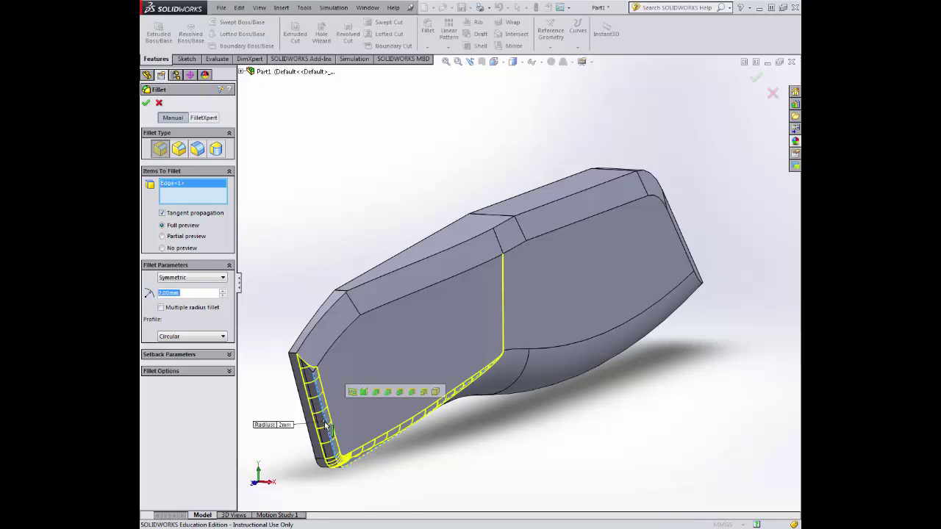
{"action": "middle_click_drag", "start_coordinate": [326, 426], "coordinate": [348, 360]}
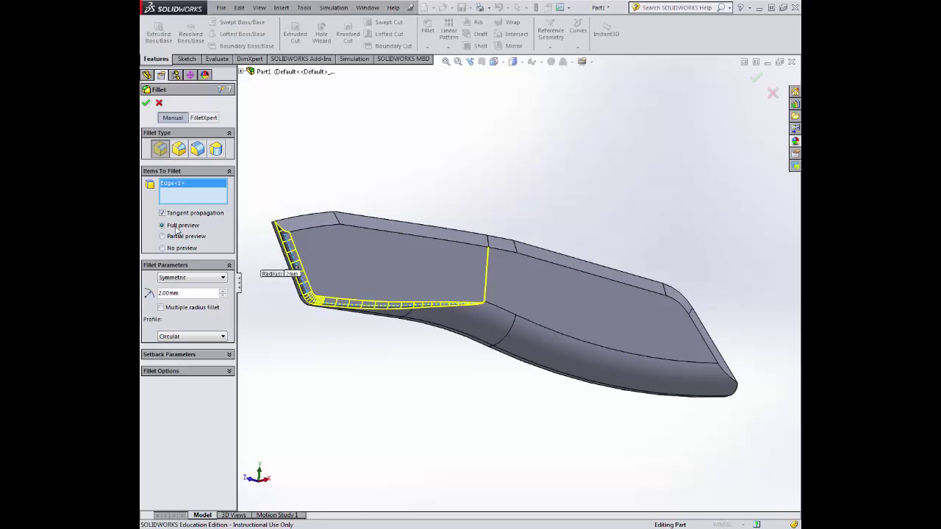
{"action": "left_click", "coordinate": [147, 103]}
{"action": "middle_click_drag", "start_coordinate": [369, 380], "coordinate": [374, 345]}
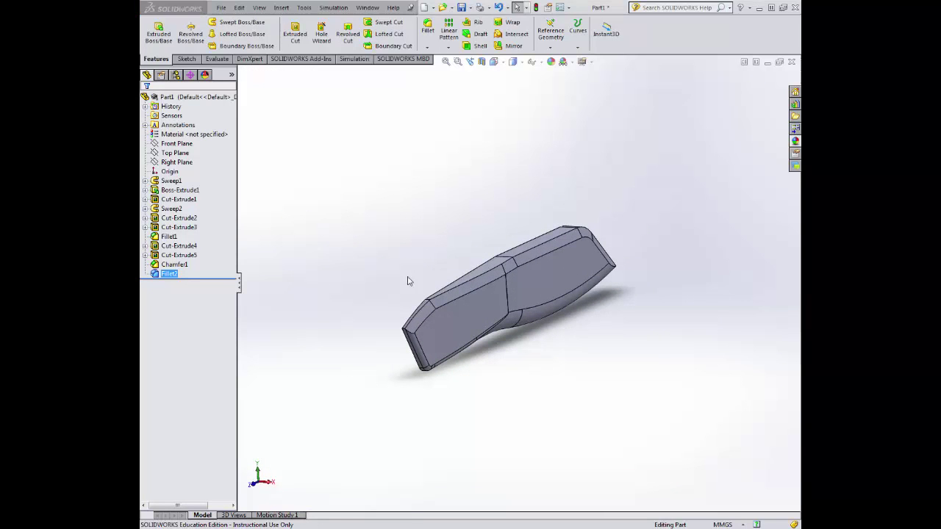
{"action": "left_click", "coordinate": [452, 110]}
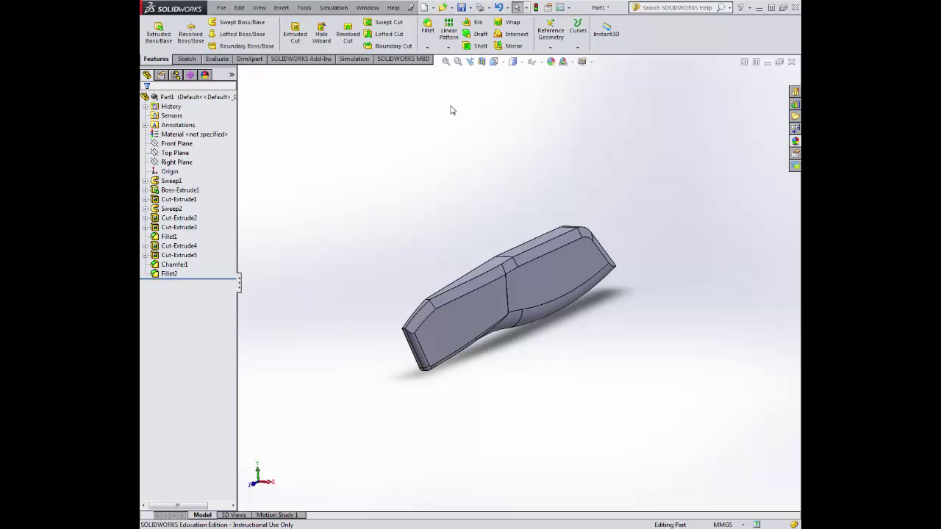
Shell the part to a 2 mm wall thickness, removing the large flat face left by the lengthwise cut
{"action": "left_click", "coordinate": [474, 47]}
{"action": "middle_click_drag", "start_coordinate": [304, 306], "coordinate": [482, 312]}
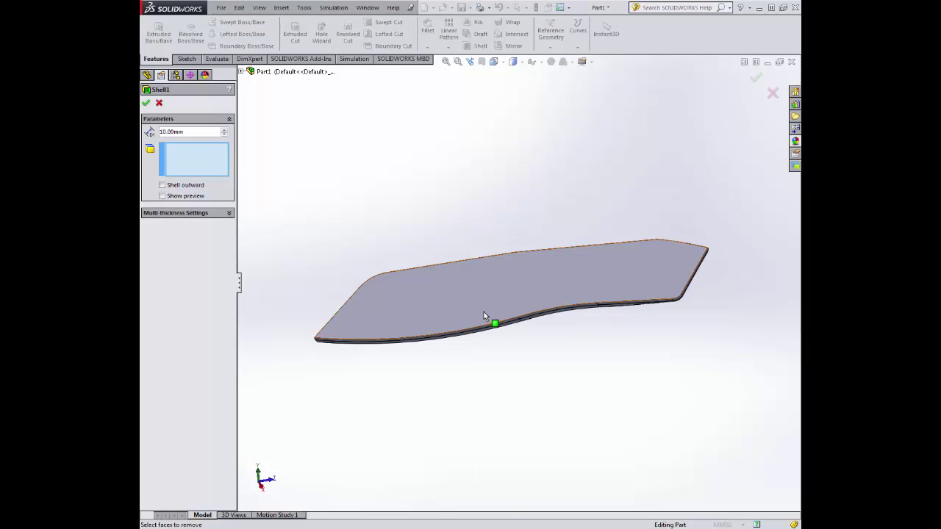
{"action": "left_click", "coordinate": [483, 302]}
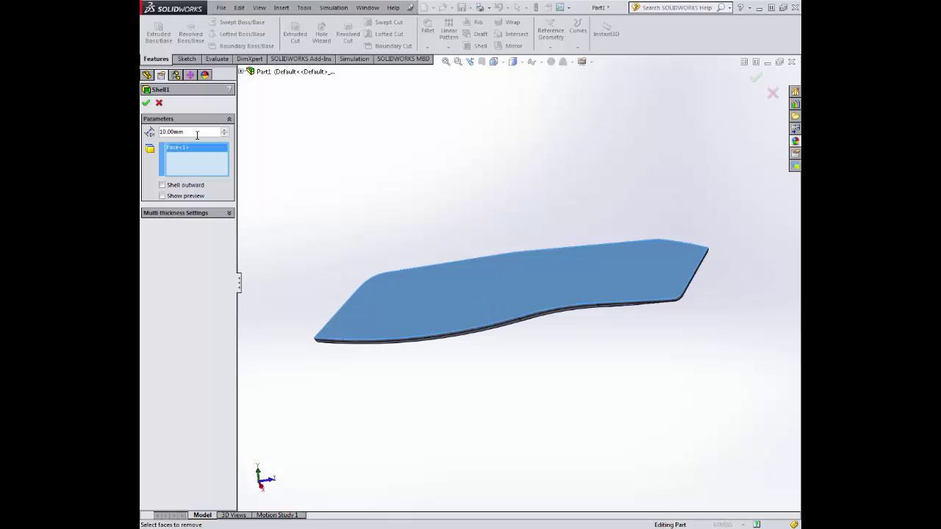
{"action": "type", "text": "2"}
{"action": "left_click", "coordinate": [147, 104]}
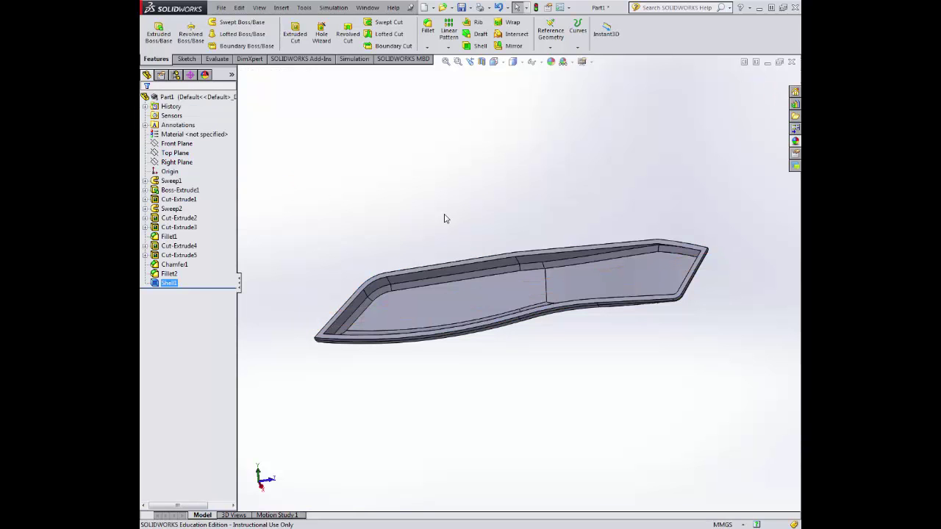
{"action": "middle_click_drag", "start_coordinate": [445, 216], "coordinate": [400, 192]}
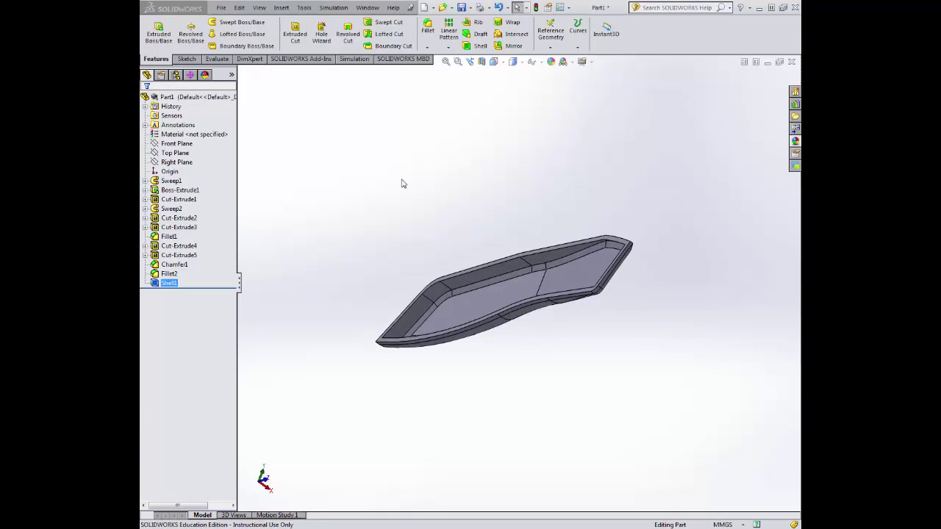
Sketch a circle of 4 mm radius centred on the origin on the wide half's inner floor face of the shelled part
{"action": "left_click", "coordinate": [187, 59]}
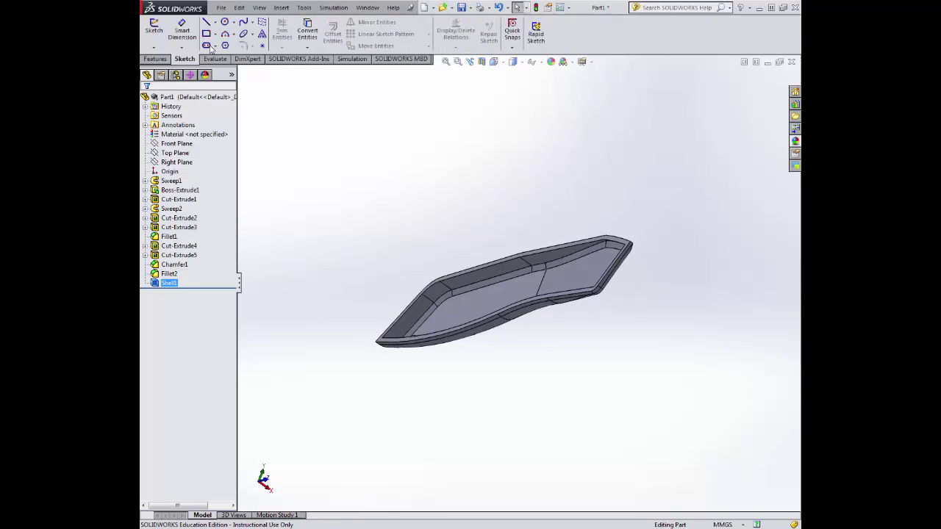
{"action": "left_click", "coordinate": [154, 30]}
{"action": "middle_click_drag", "start_coordinate": [416, 189], "coordinate": [510, 331]}
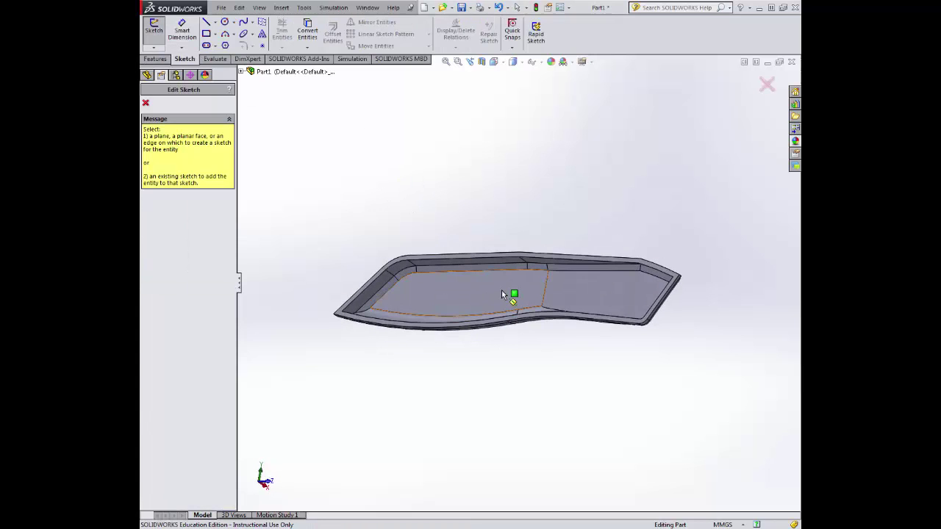
{"action": "left_click", "coordinate": [502, 293]}
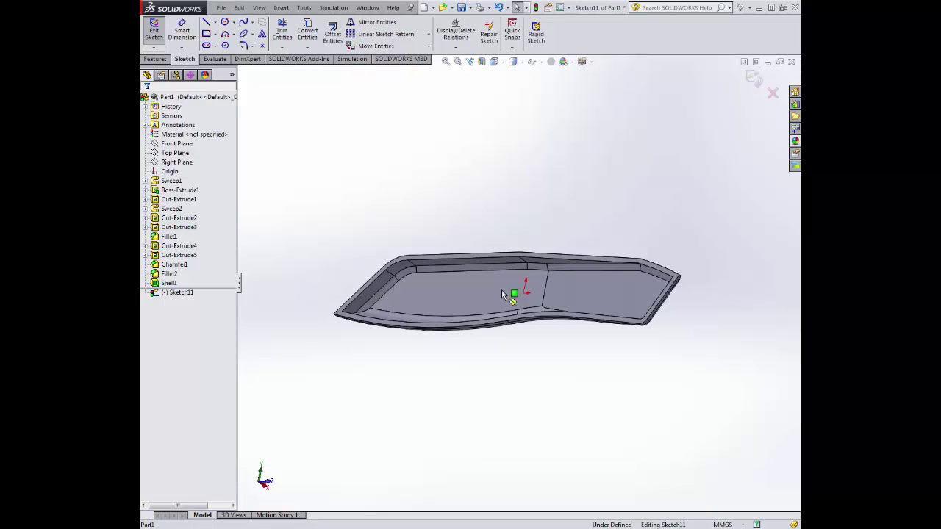
{"action": "left_click", "coordinate": [502, 63]}
{"action": "left_click", "coordinate": [544, 113]}
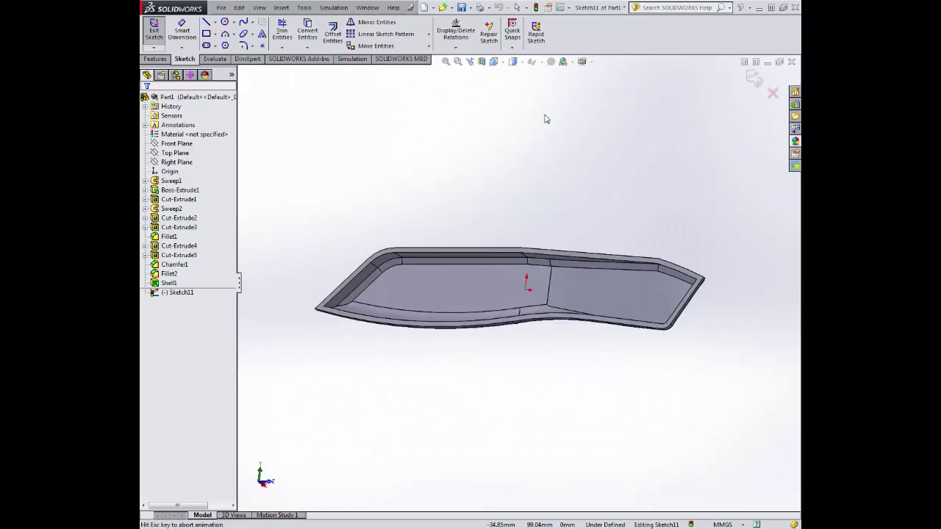
{"action": "scroll", "coordinate": [540, 290], "scroll_direction": "down", "scroll_amount": 5}
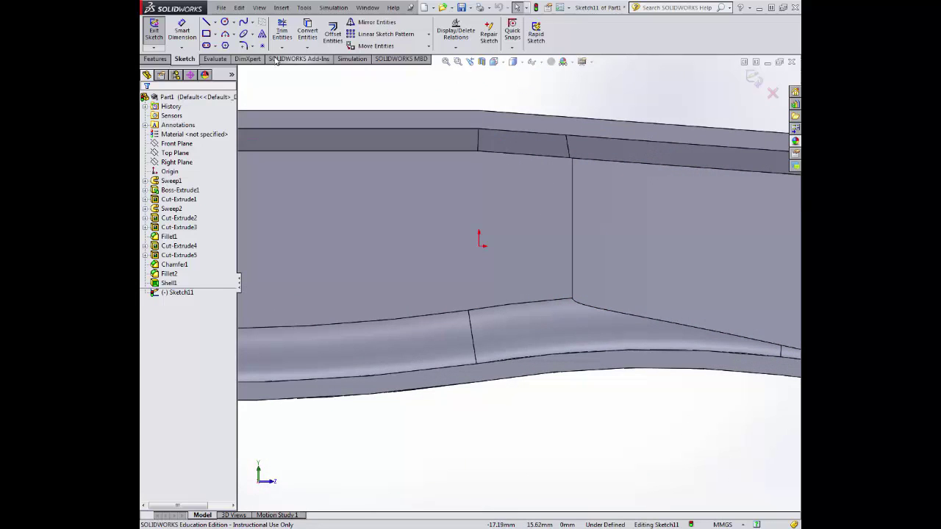
{"action": "left_click", "coordinate": [224, 21]}
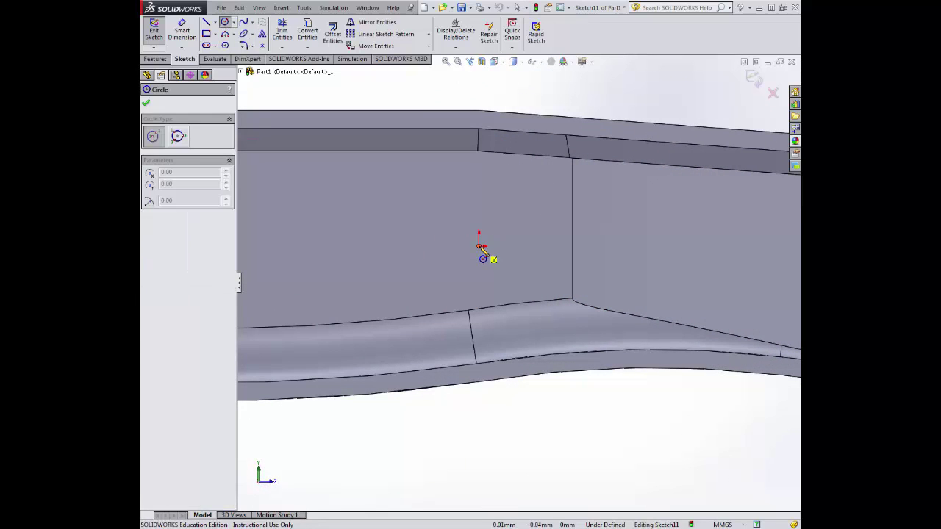
{"action": "left_click", "coordinate": [479, 248]}
{"action": "left_click", "coordinate": [513, 232]}
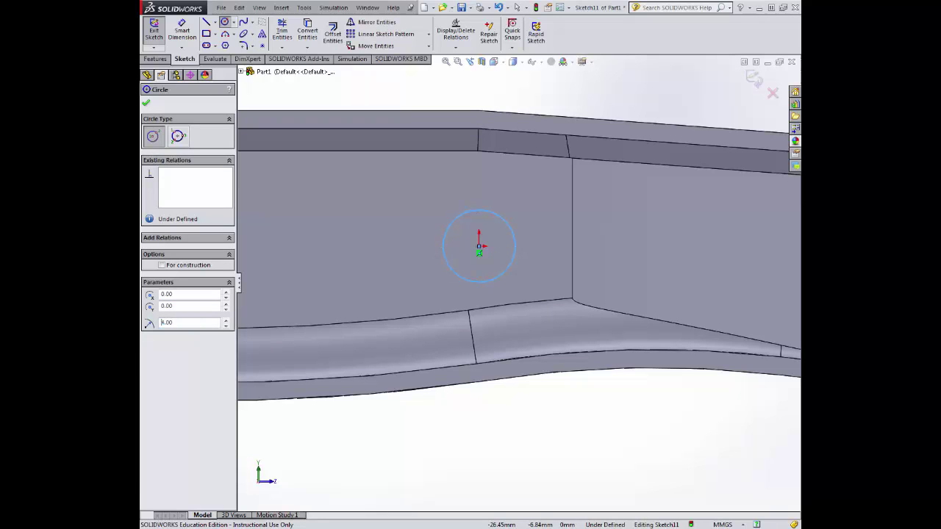
{"action": "left_click", "coordinate": [146, 100]}
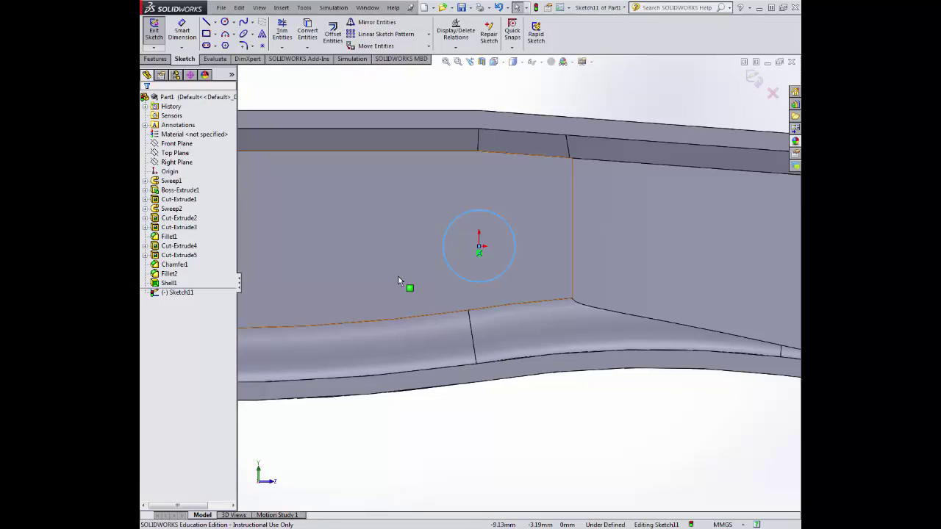
{"action": "middle_click_drag", "start_coordinate": [398, 276], "coordinate": [399, 179]}
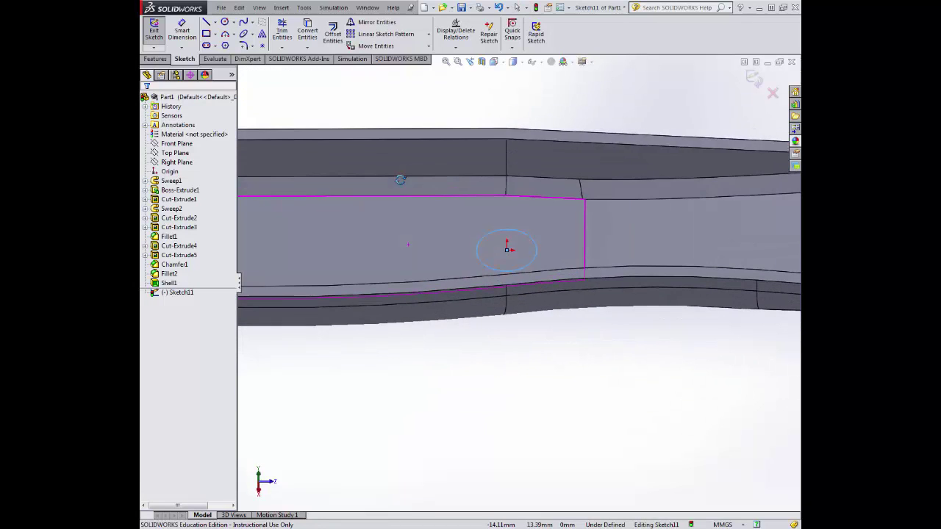
Extrude the circle into a boss up to the shelled part's flat rim face, with merged result and a 4° inward draft
{"action": "left_click", "coordinate": [157, 59]}
{"action": "left_click", "coordinate": [159, 34]}
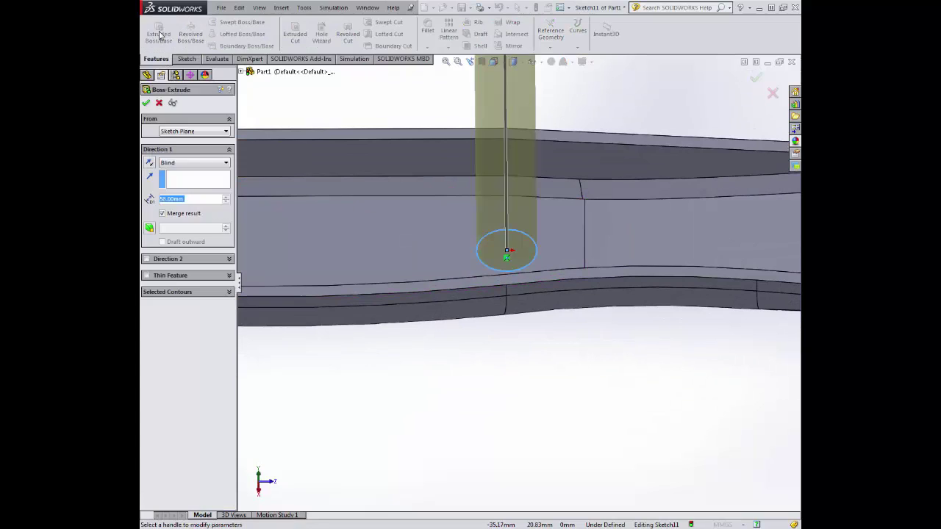
{"action": "left_click", "coordinate": [184, 164]}
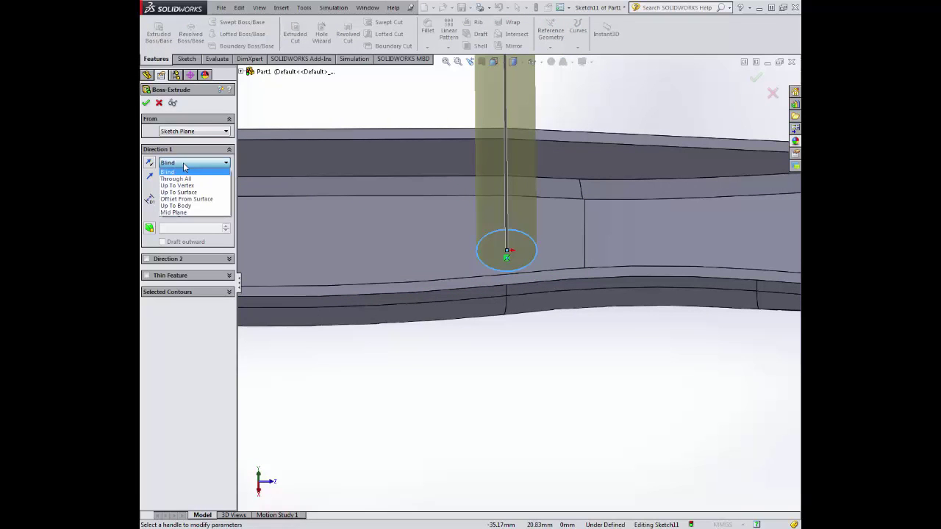
{"action": "left_click", "coordinate": [178, 192]}
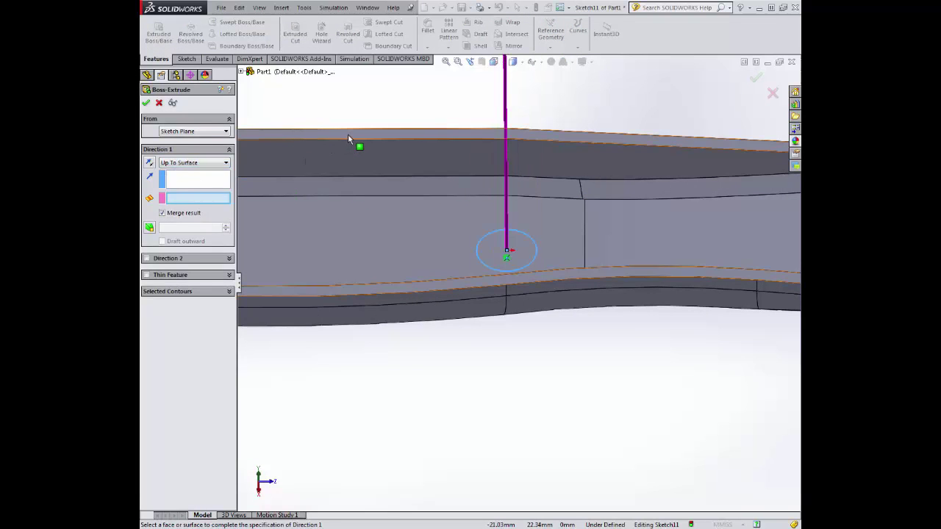
{"action": "left_click", "coordinate": [348, 136]}
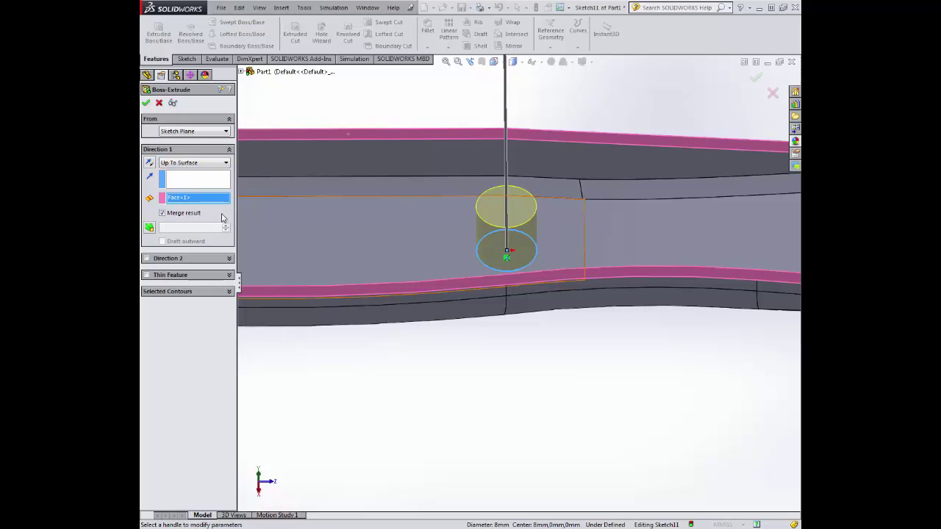
{"action": "left_click", "coordinate": [148, 230]}
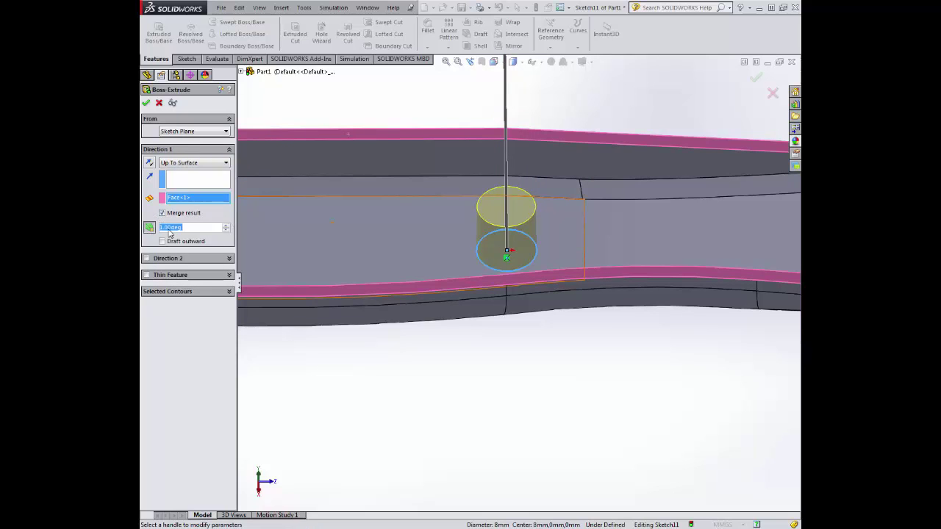
{"action": "type", "text": "4"}
{"action": "key", "text": "Return"}
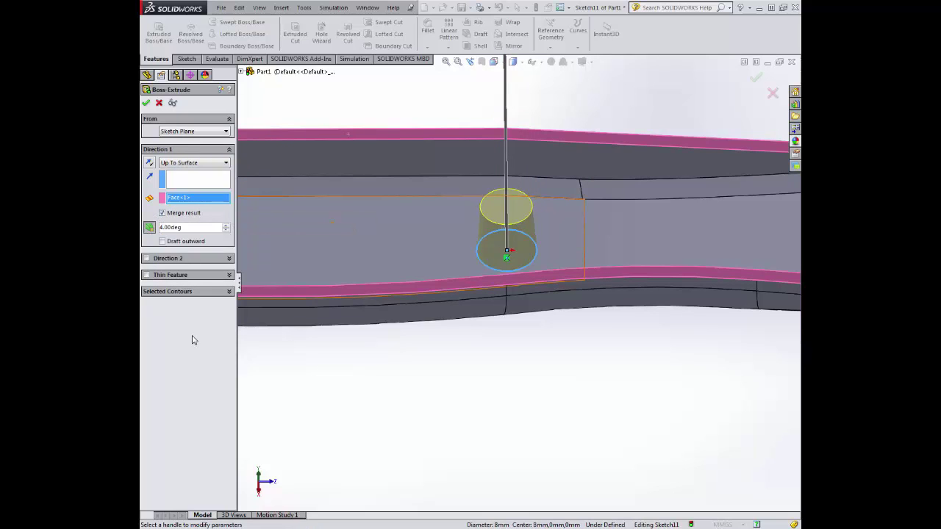
{"action": "left_click", "coordinate": [146, 104]}
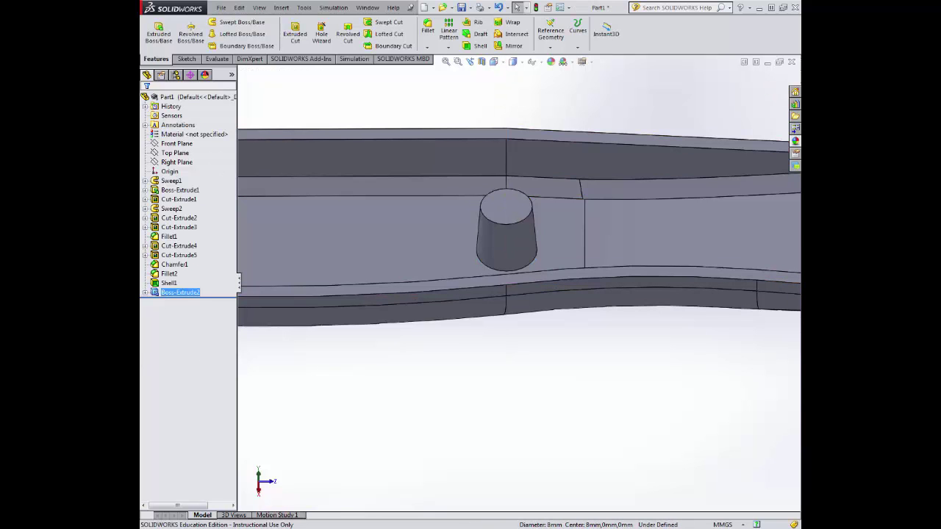
On the end face of the tapered boss, sketch a vertical centerline about 30 mm long upward from the origin
{"action": "left_click", "coordinate": [195, 61]}
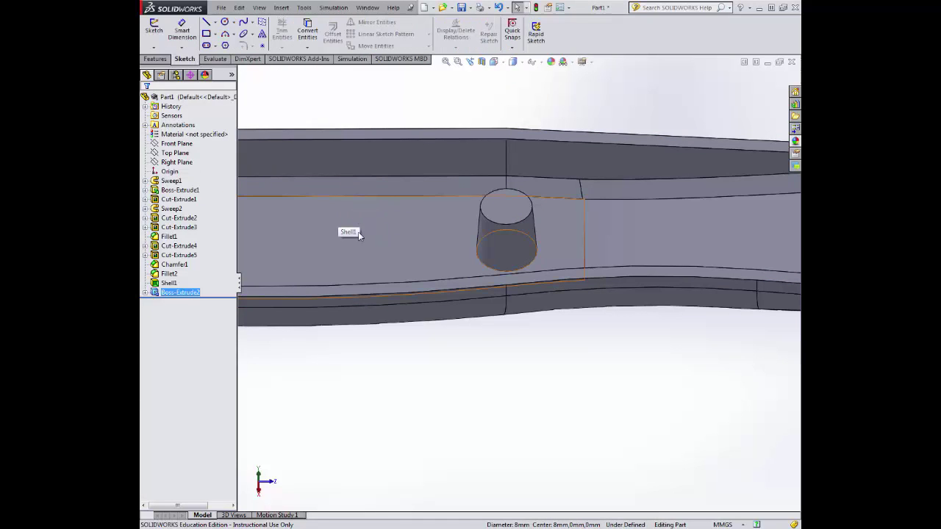
{"action": "left_click", "coordinate": [505, 210]}
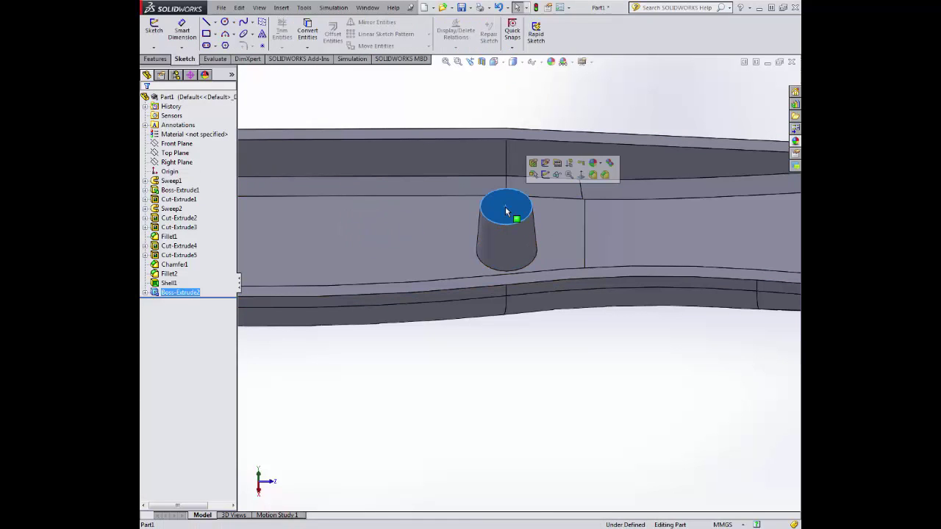
{"action": "left_click", "coordinate": [556, 175]}
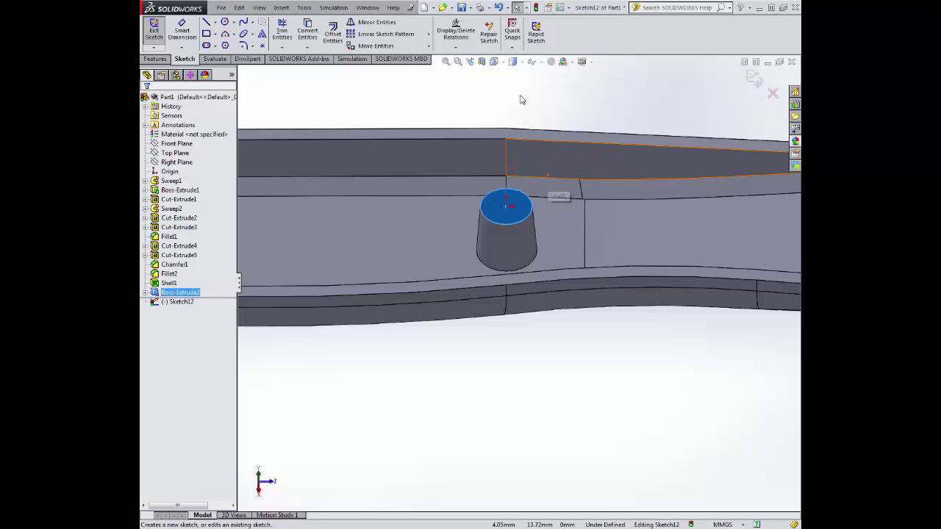
{"action": "left_click", "coordinate": [500, 64]}
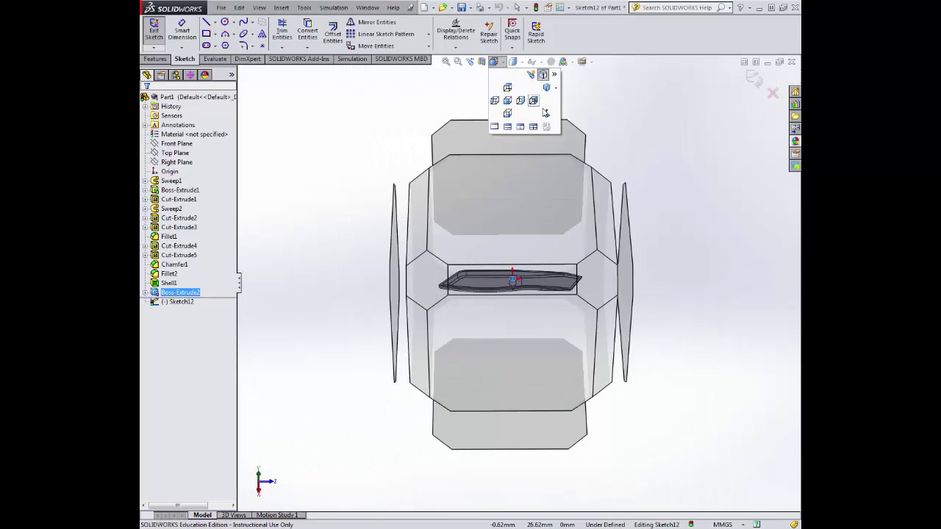
{"action": "left_click", "coordinate": [533, 100]}
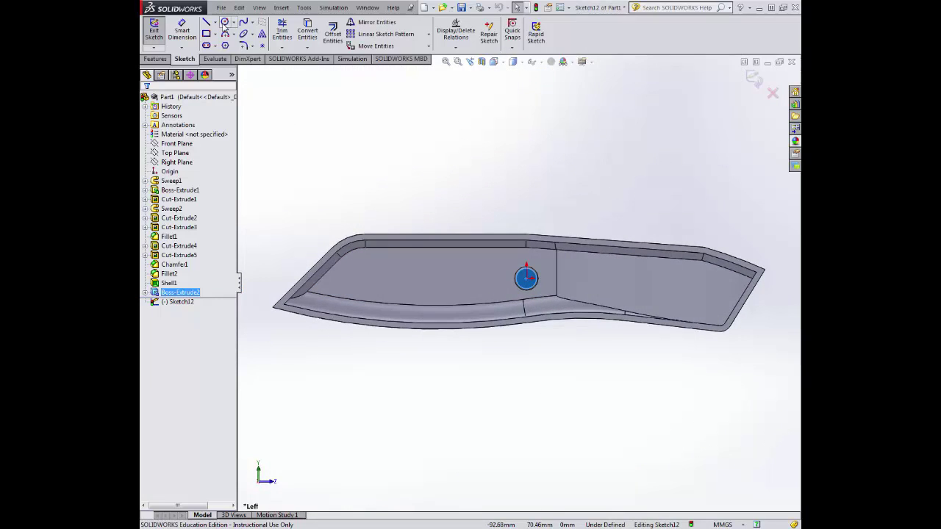
{"action": "left_click", "coordinate": [215, 24]}
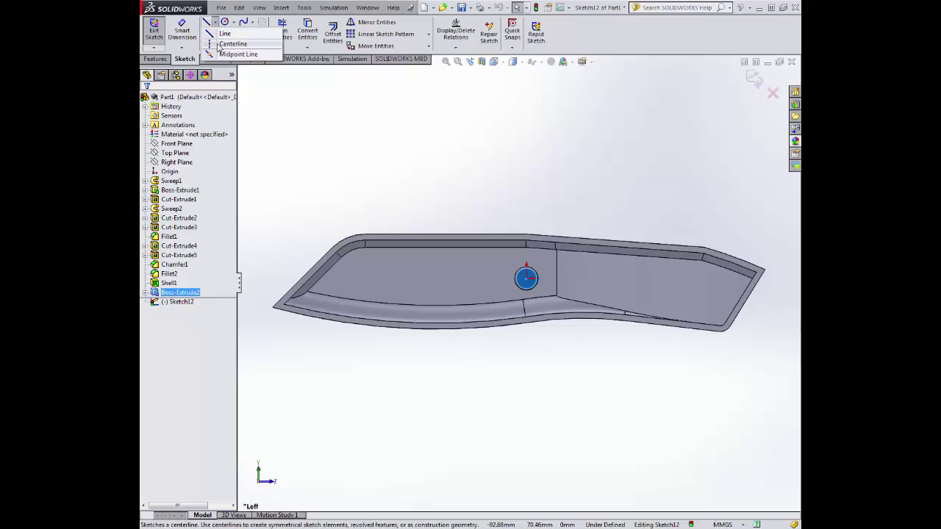
{"action": "left_click", "coordinate": [224, 44]}
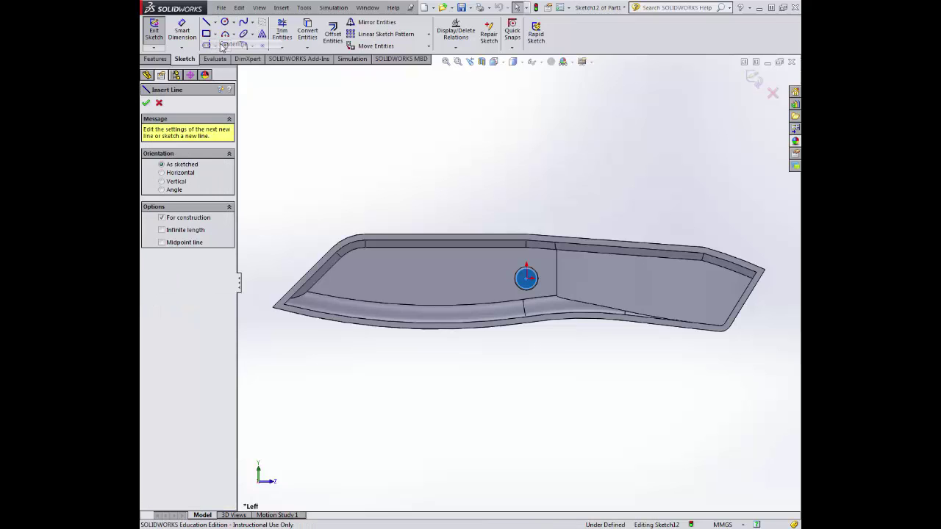
{"action": "left_click", "coordinate": [526, 278]}
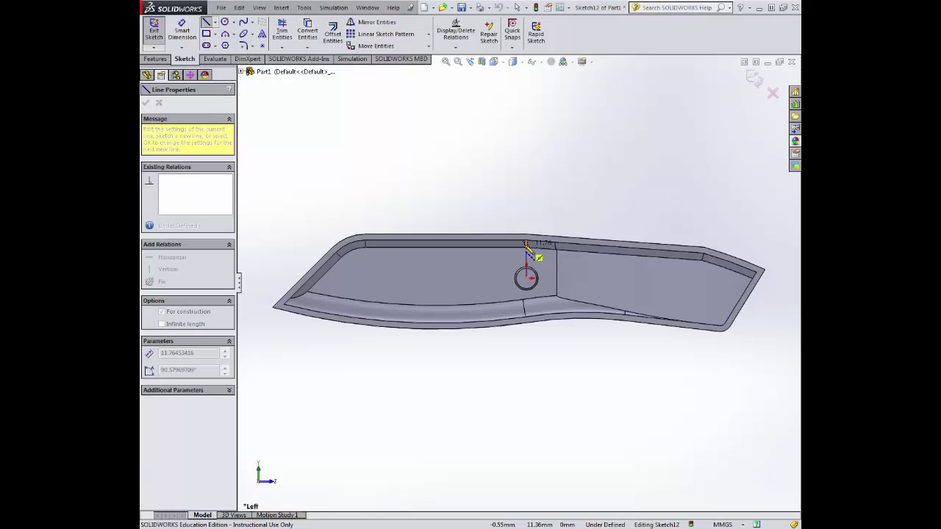
{"action": "double_click", "coordinate": [526, 192]}
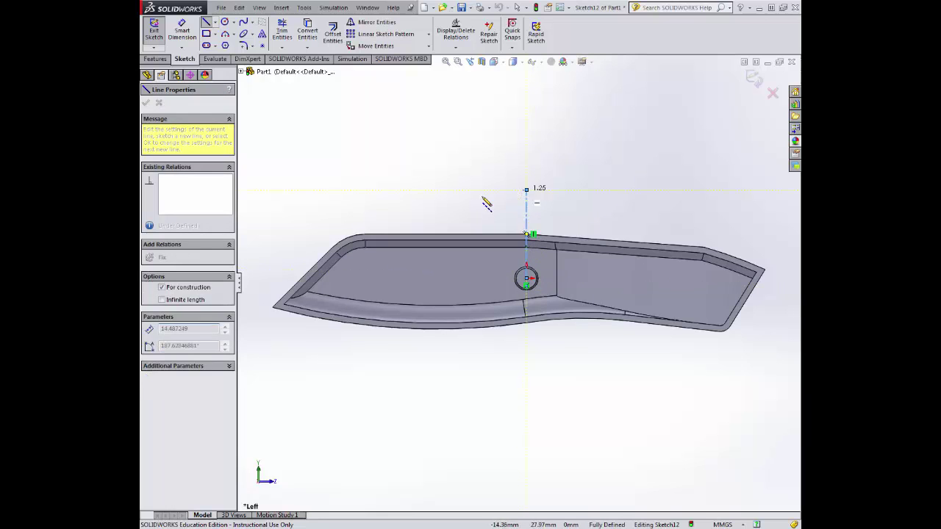
Dimension the vertical centerline's length to 8.5 mm
{"action": "left_click", "coordinate": [181, 31]}
{"action": "left_click", "coordinate": [527, 215]}
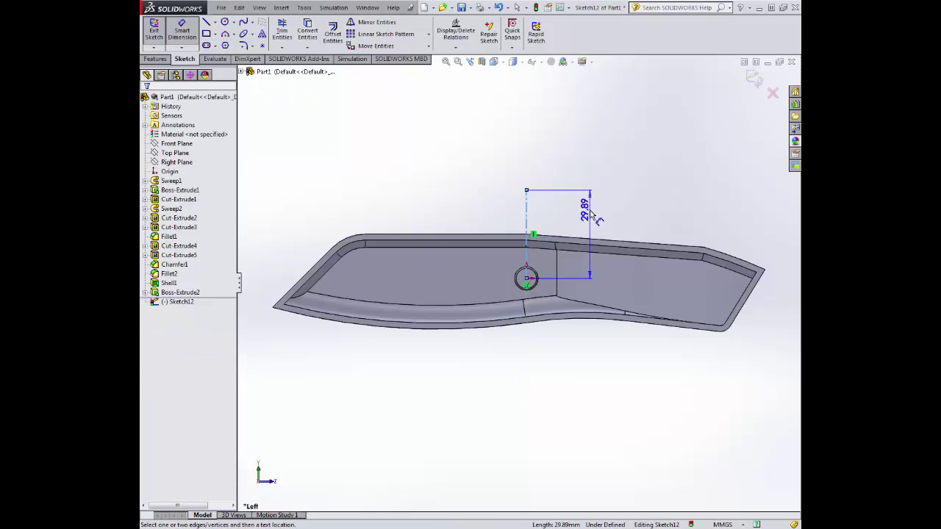
{"action": "left_click", "coordinate": [589, 213]}
{"action": "type", "text": "8.5"}
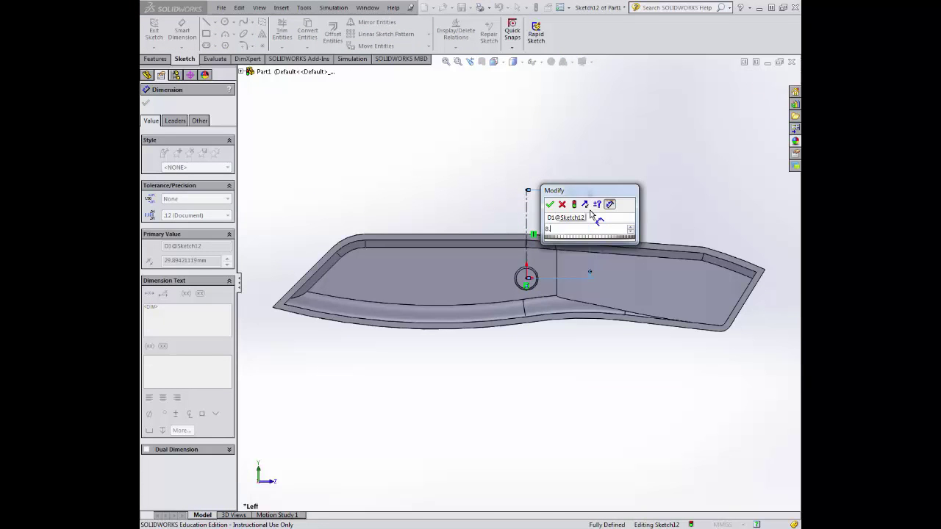
{"action": "key", "text": "Return"}
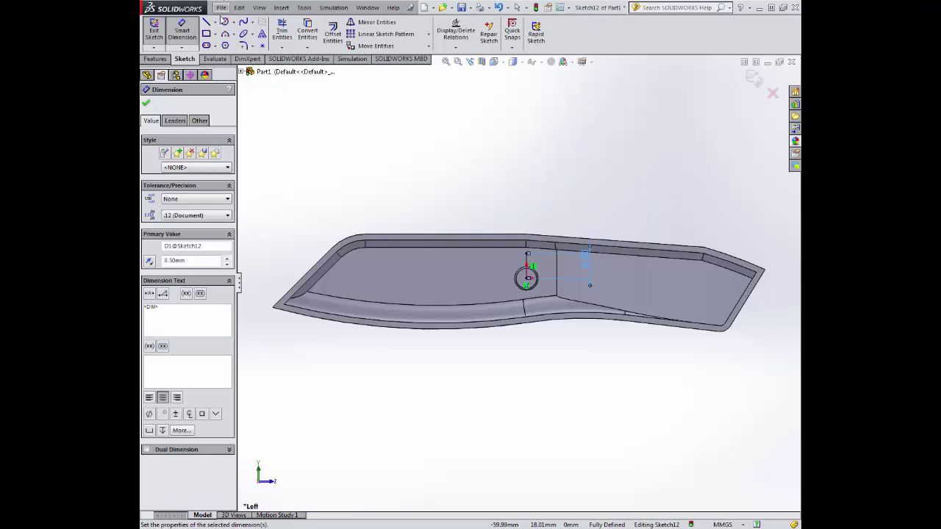
Sketch a horizontal centerline about 53 mm long from the vertical centerline's upper end toward the part's pointed end
{"action": "left_click", "coordinate": [215, 23]}
{"action": "left_click", "coordinate": [229, 45]}
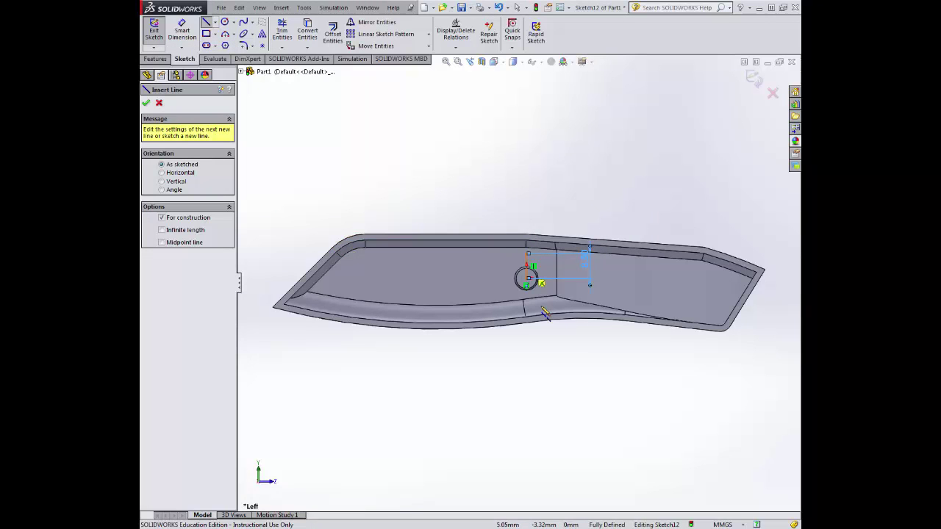
{"action": "left_click", "coordinate": [526, 253]}
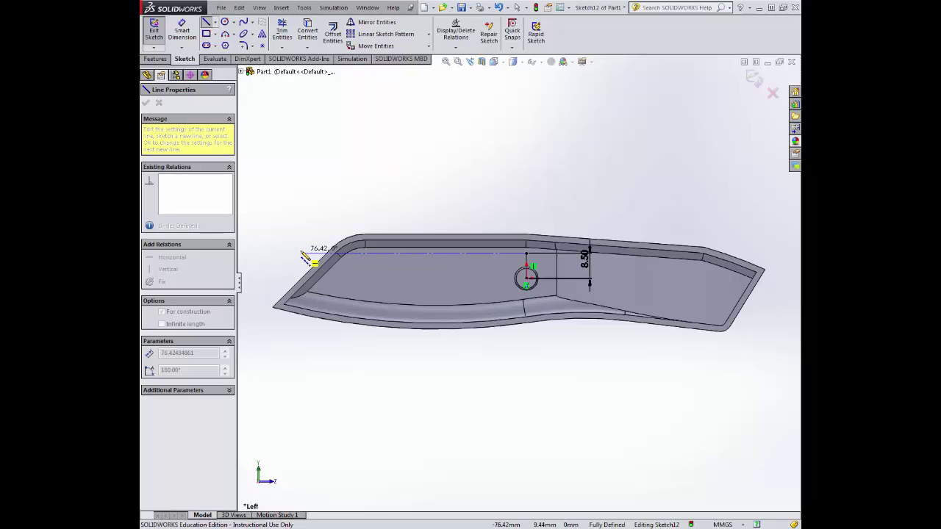
{"action": "double_click", "coordinate": [371, 254]}
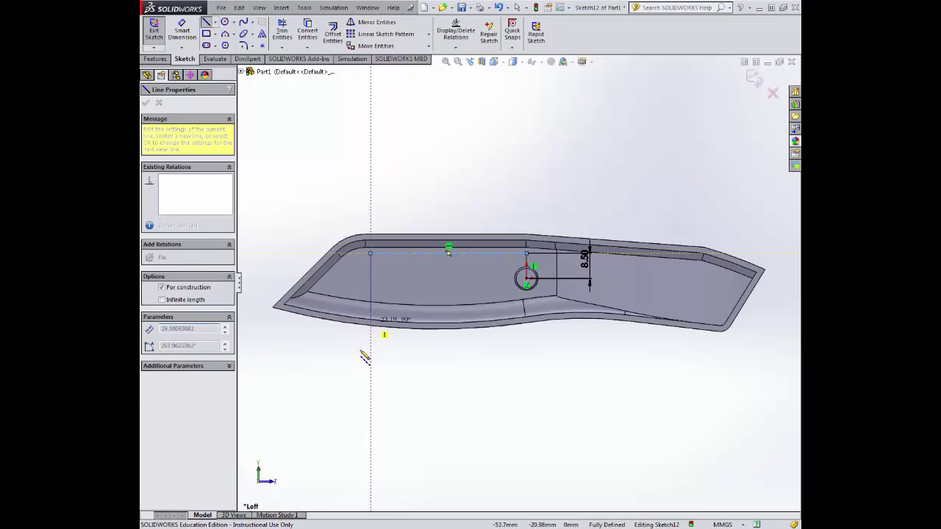
Dimension the horizontal centerline's length to 57.5 mm
{"action": "left_click", "coordinate": [182, 31]}
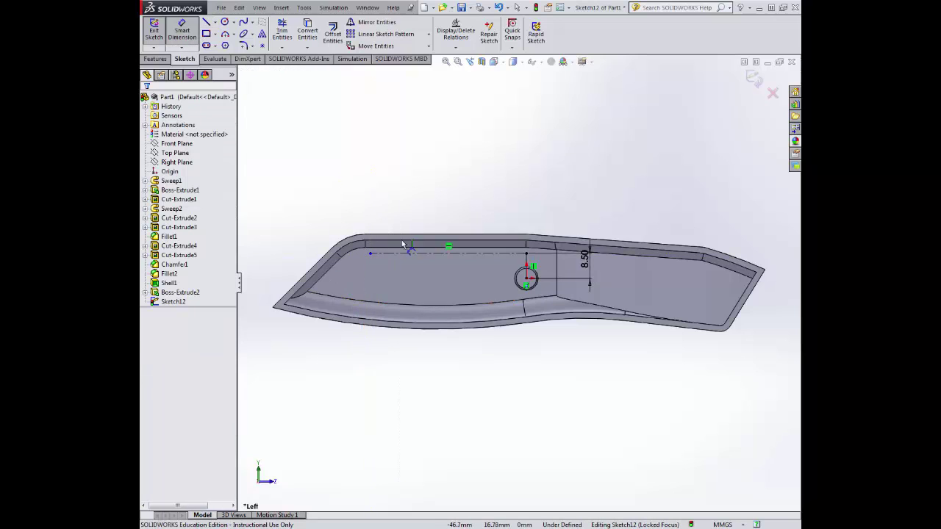
{"action": "left_click", "coordinate": [422, 230]}
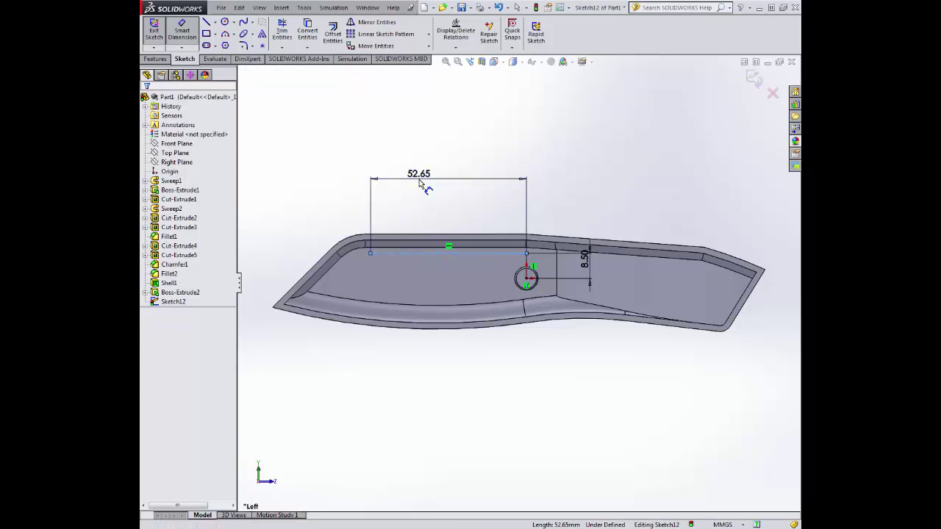
{"action": "left_click", "coordinate": [419, 180]}
{"action": "type", "text": "57."}
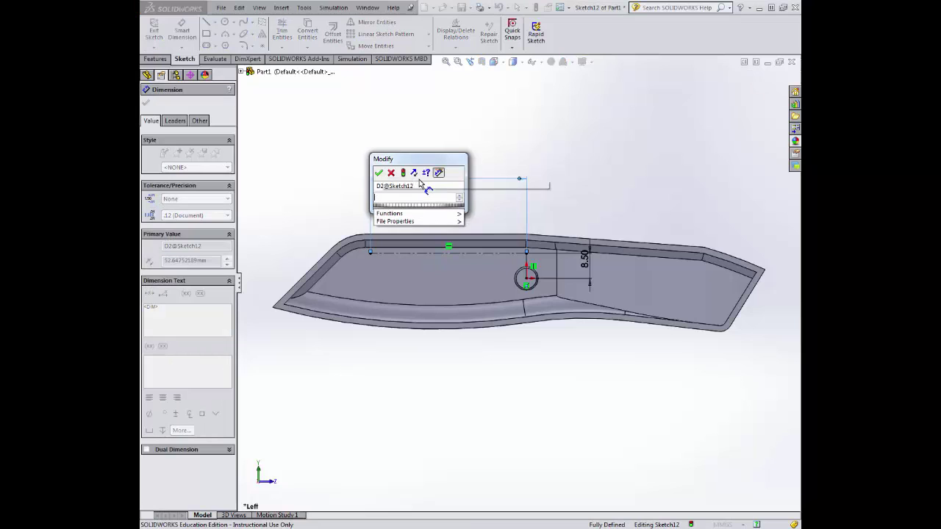
{"action": "type", "text": "5"}
{"action": "key", "text": "Return"}
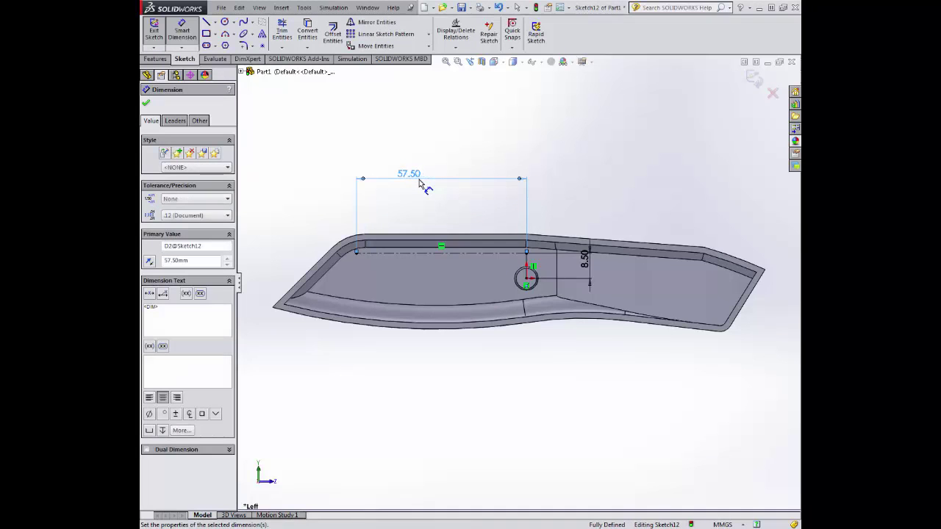
Sketch a short vertical centerline about 3 mm long upward from the far end of the horizontal centerline
{"action": "left_click", "coordinate": [215, 22]}
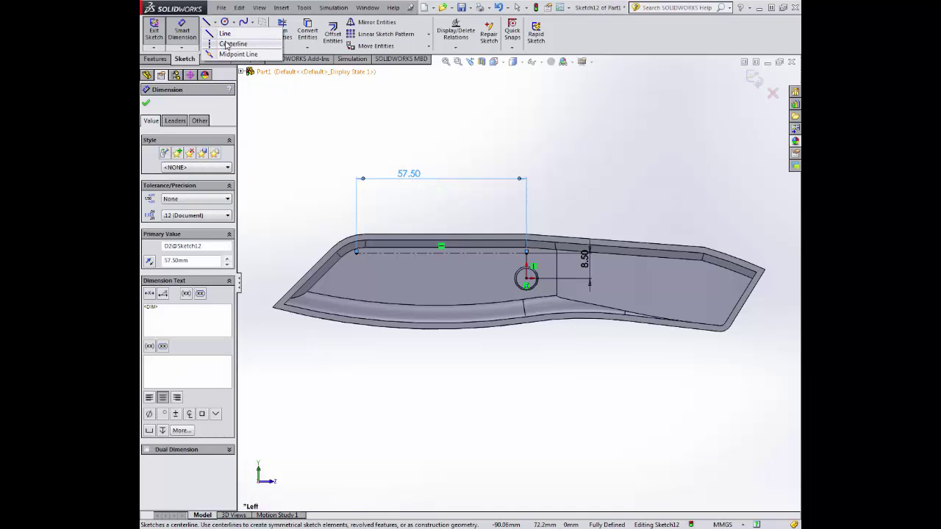
{"action": "left_click", "coordinate": [229, 42]}
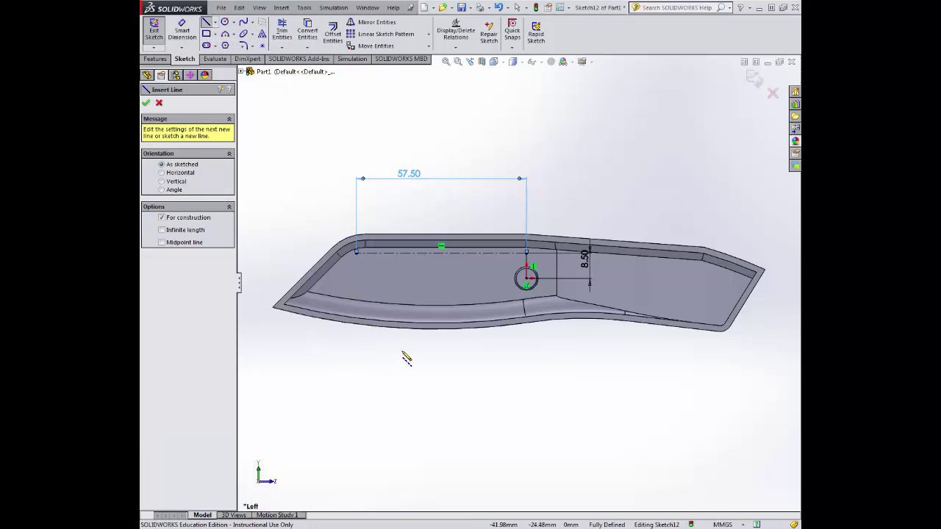
{"action": "scroll", "coordinate": [390, 260], "scroll_direction": "down", "scroll_amount": 3}
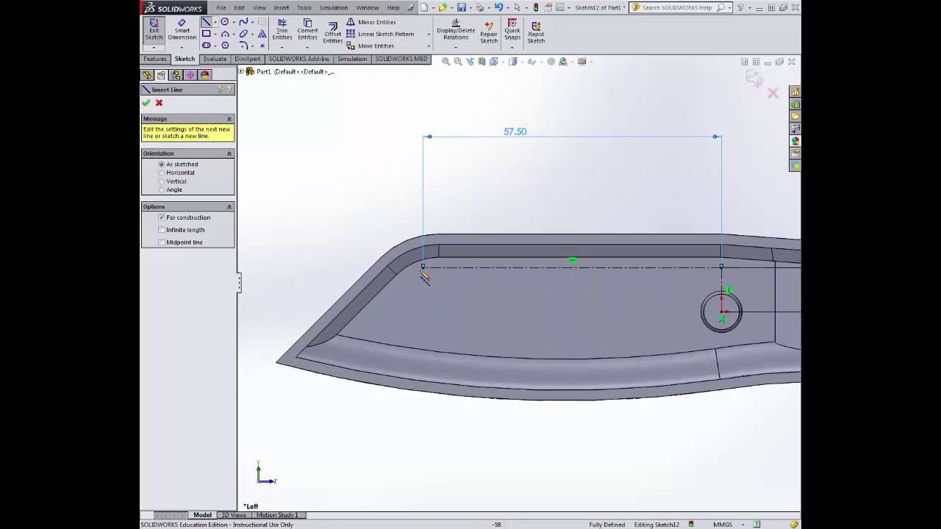
{"action": "left_click_drag", "start_coordinate": [422, 268], "coordinate": [422, 252]}
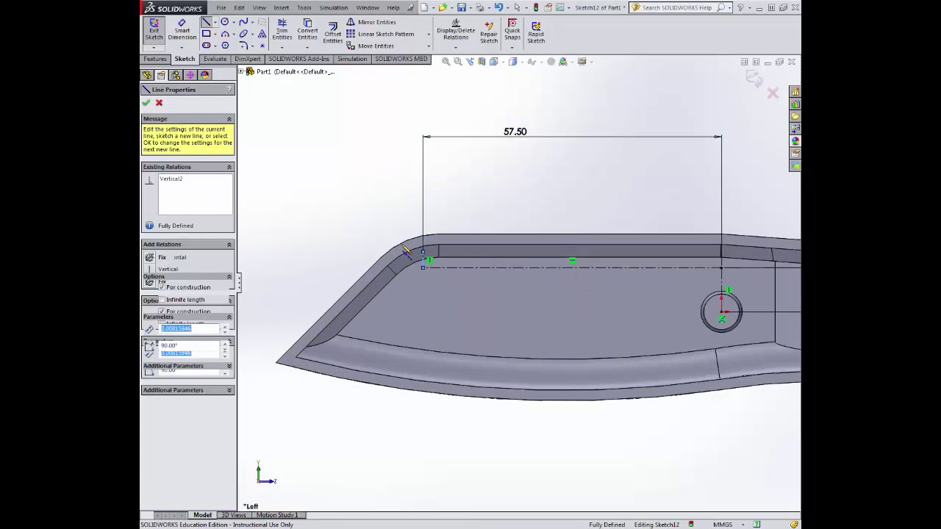
{"action": "key", "text": "Escape"}
{"action": "key", "text": "Escape"}
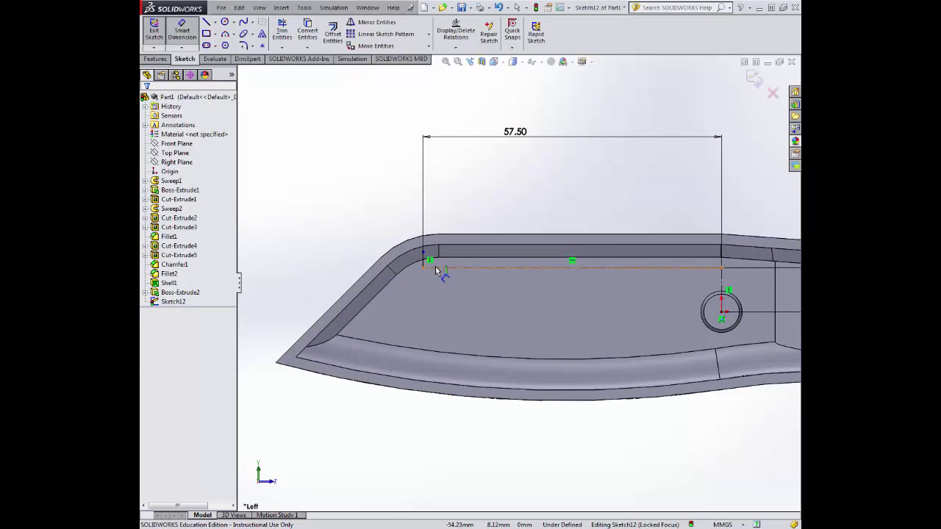
{"action": "left_click", "coordinate": [424, 259]}
{"action": "left_click", "coordinate": [488, 260]}
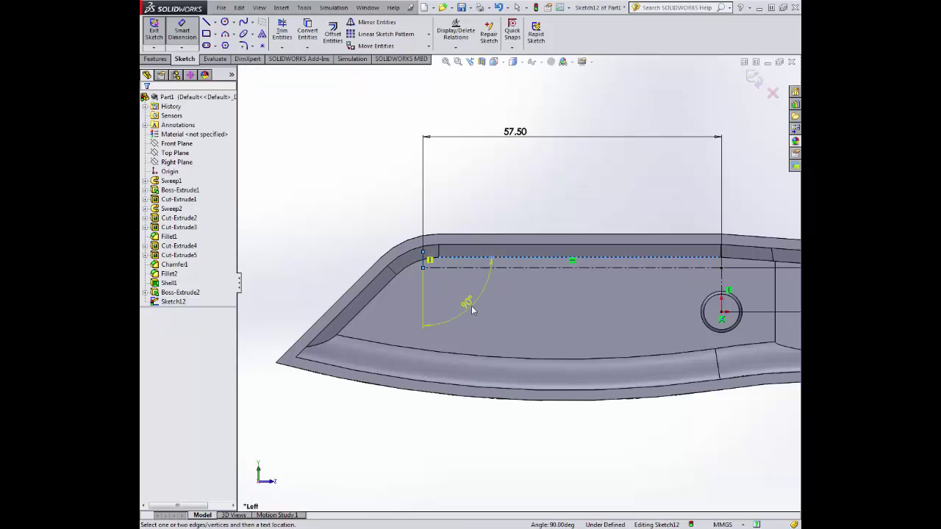
{"action": "key", "text": "Escape"}
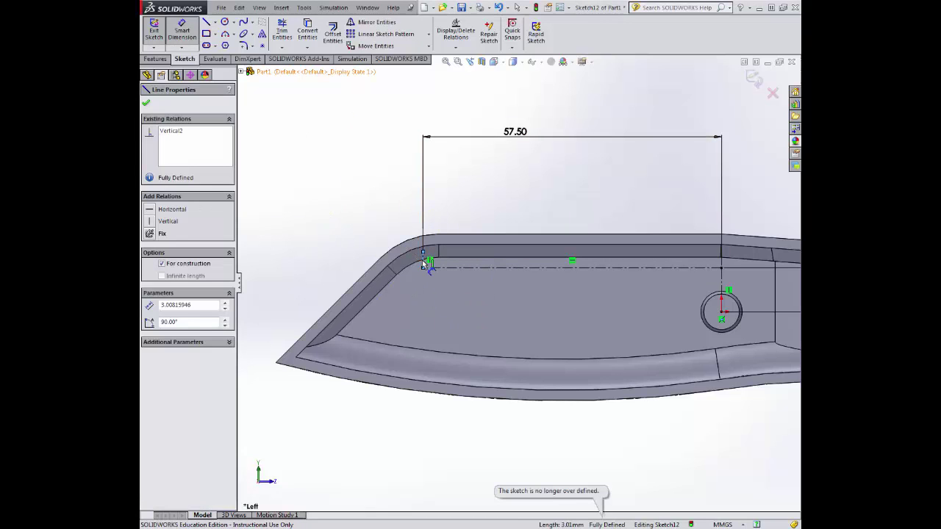
Dimension the short vertical centerline's length to 2 mm
{"action": "scroll", "coordinate": [422, 261], "scroll_direction": "down", "scroll_amount": 2}
{"action": "left_click", "coordinate": [441, 268]}
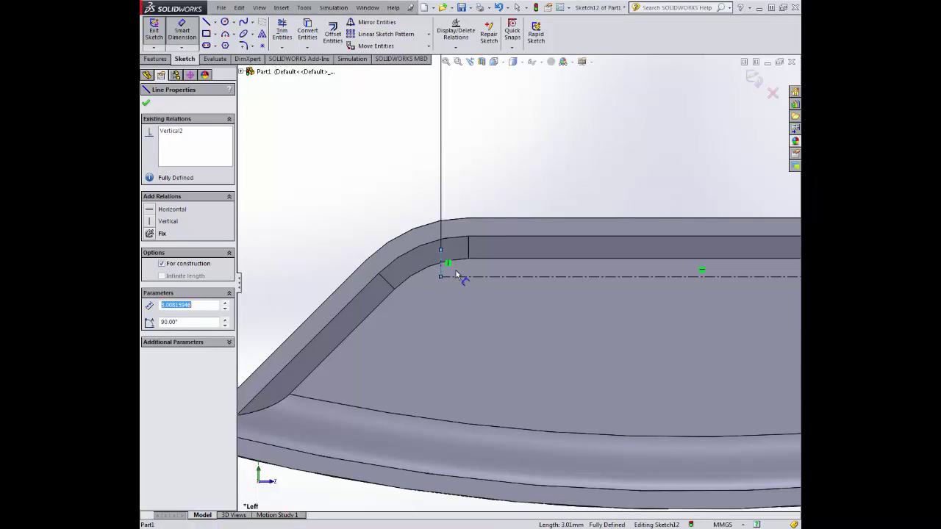
{"action": "left_click", "coordinate": [489, 263]}
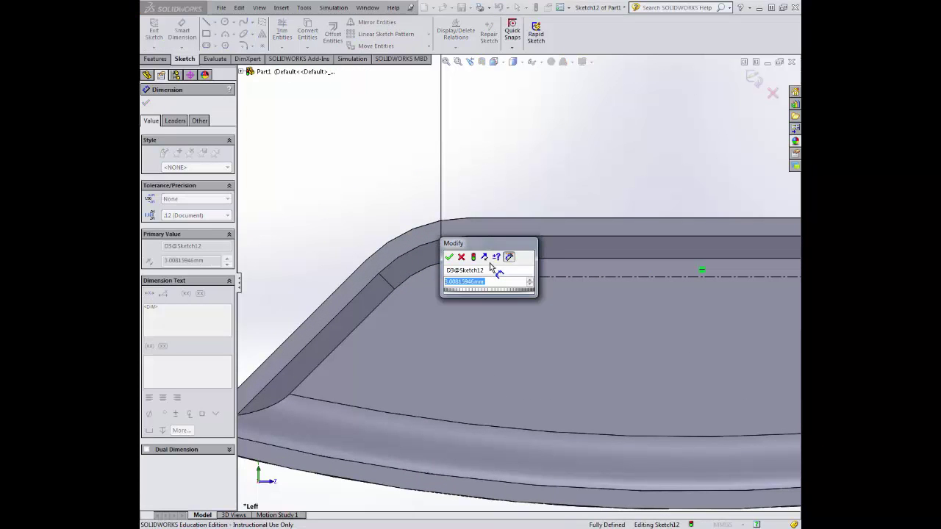
{"action": "type", "text": "2"}
{"action": "key", "text": "Return"}
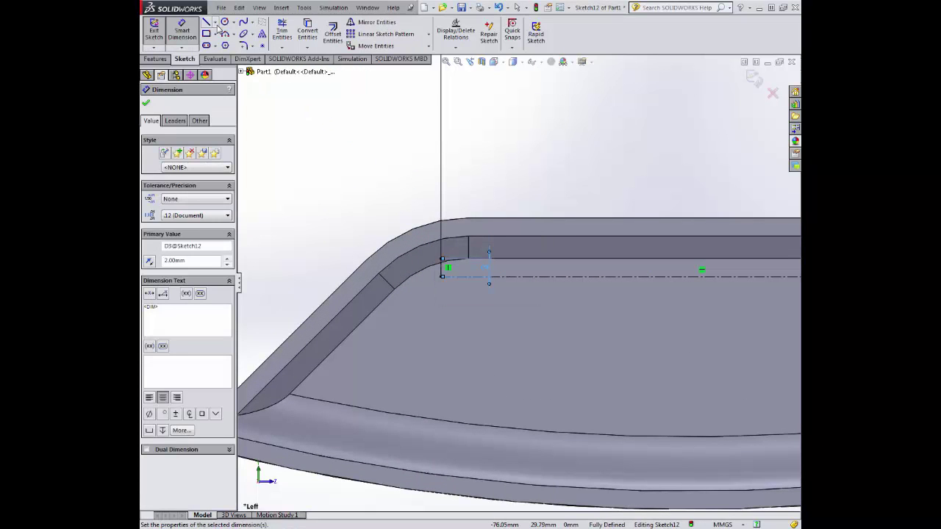
Sketch a horizontal centerline about 17.5 mm long from the 2 mm centerline's lower end outward past the part's slanted edge
{"action": "left_click", "coordinate": [215, 23]}
{"action": "left_click", "coordinate": [228, 42]}
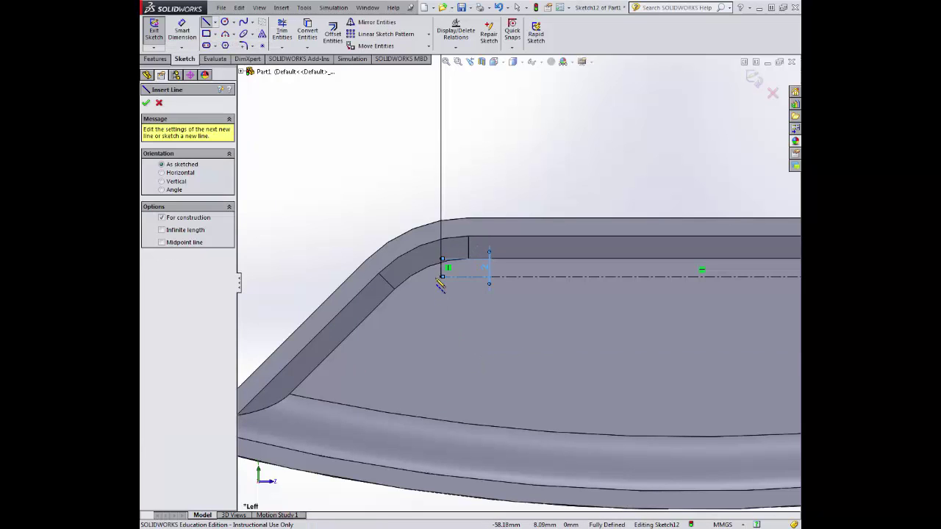
{"action": "left_click", "coordinate": [441, 276]}
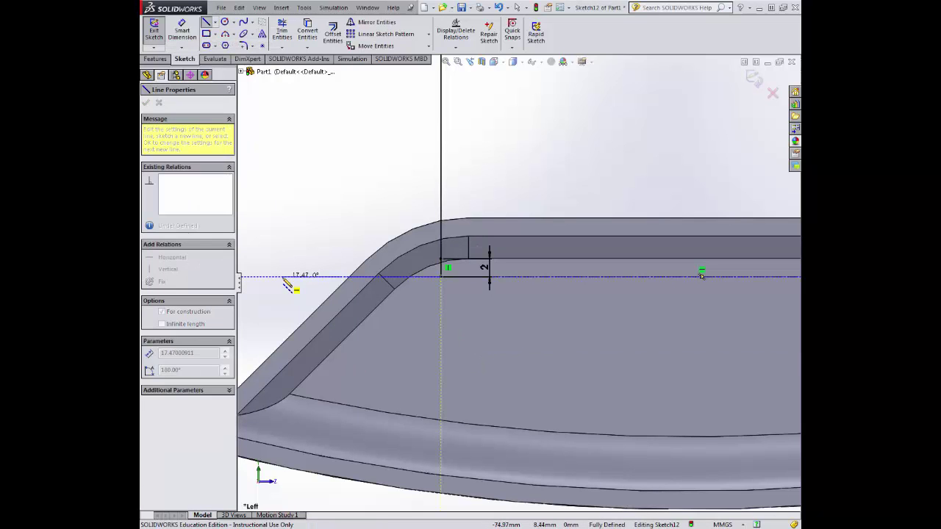
{"action": "left_click", "coordinate": [282, 276]}
{"action": "key", "text": "Escape"}
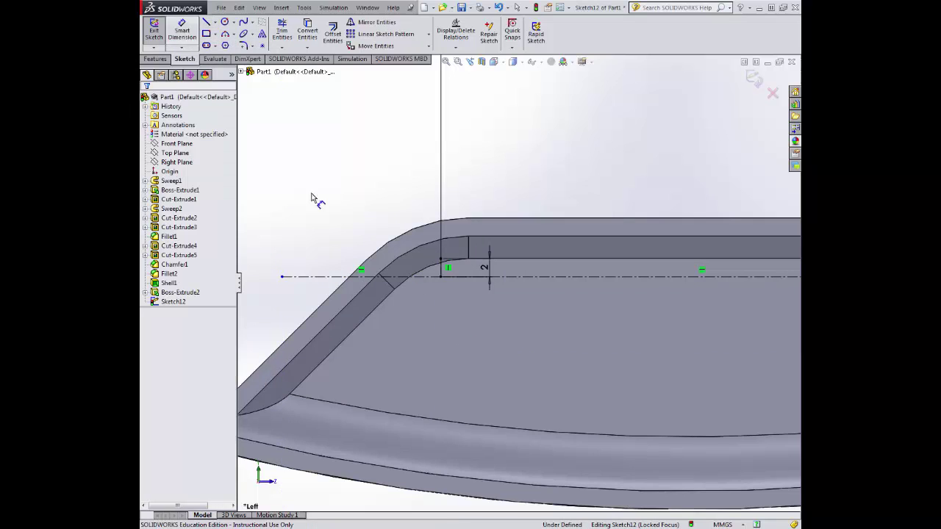
Dimension the new horizontal centerline's length to 18 mm
{"action": "left_click", "coordinate": [319, 277]}
{"action": "left_click", "coordinate": [328, 207]}
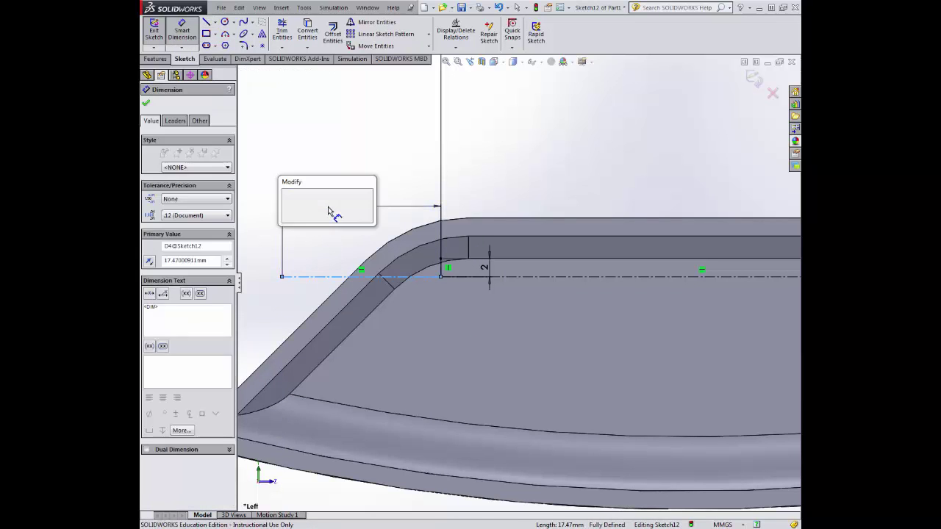
{"action": "type", "text": "18"}
{"action": "key", "text": "Return"}
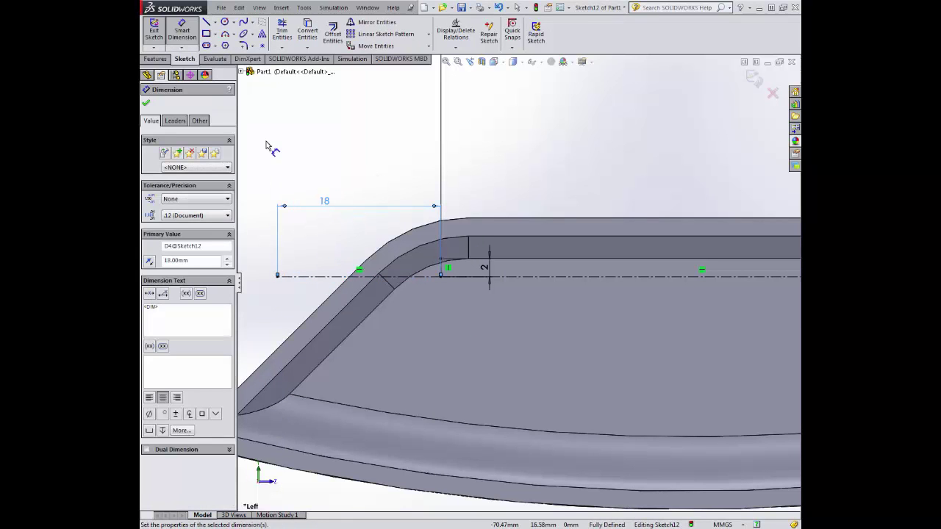
Sketch a vertical centerline about 16 mm long downward from the outer end of the 18 mm centerline
{"action": "left_click", "coordinate": [216, 23]}
{"action": "left_click", "coordinate": [232, 42]}
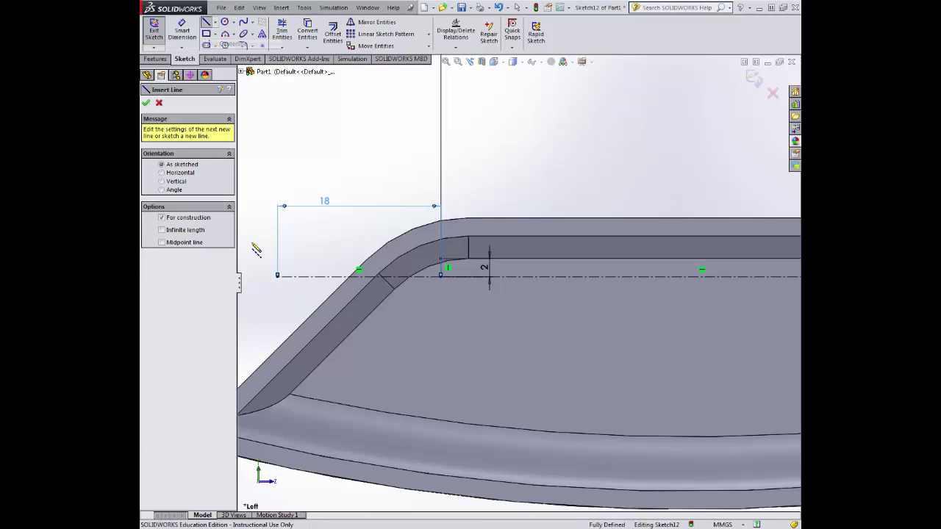
{"action": "left_click", "coordinate": [277, 277]}
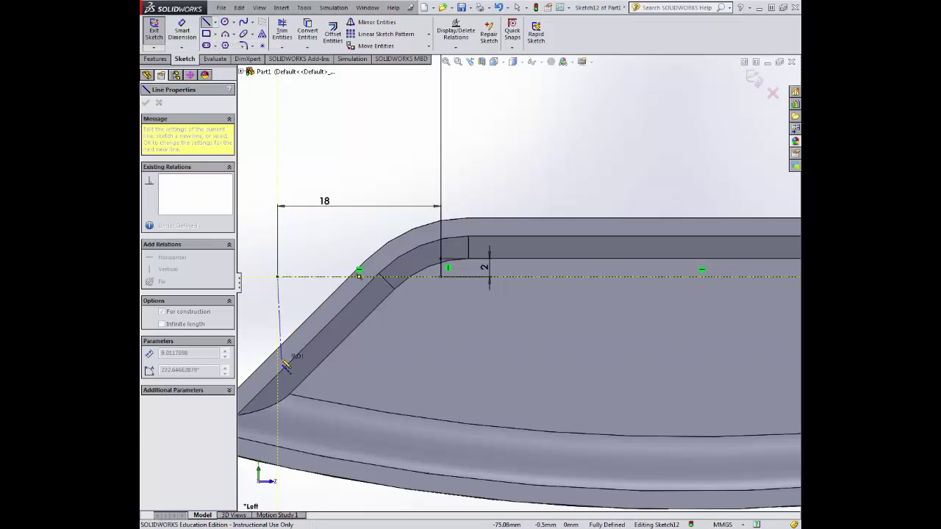
{"action": "left_click", "coordinate": [277, 423]}
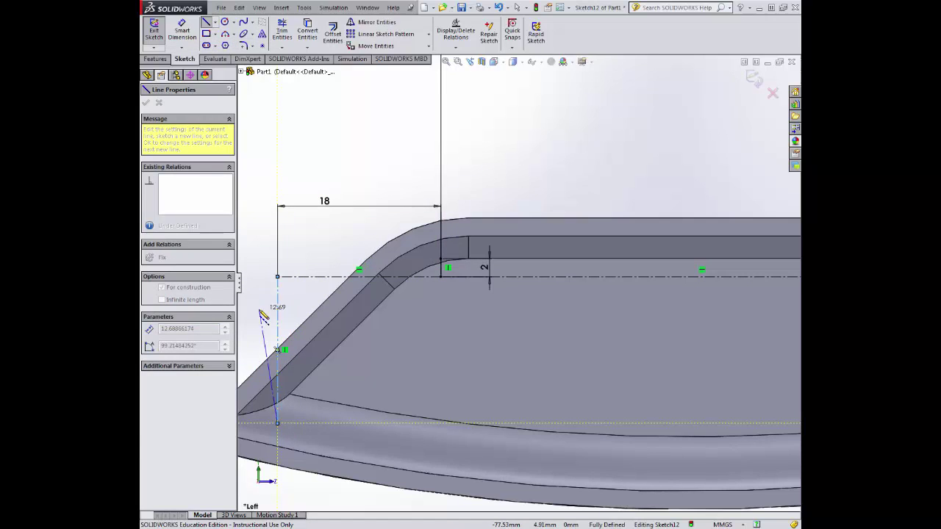
{"action": "scroll", "coordinate": [264, 316], "scroll_direction": "up", "scroll_amount": 1}
{"action": "key", "text": "Escape"}
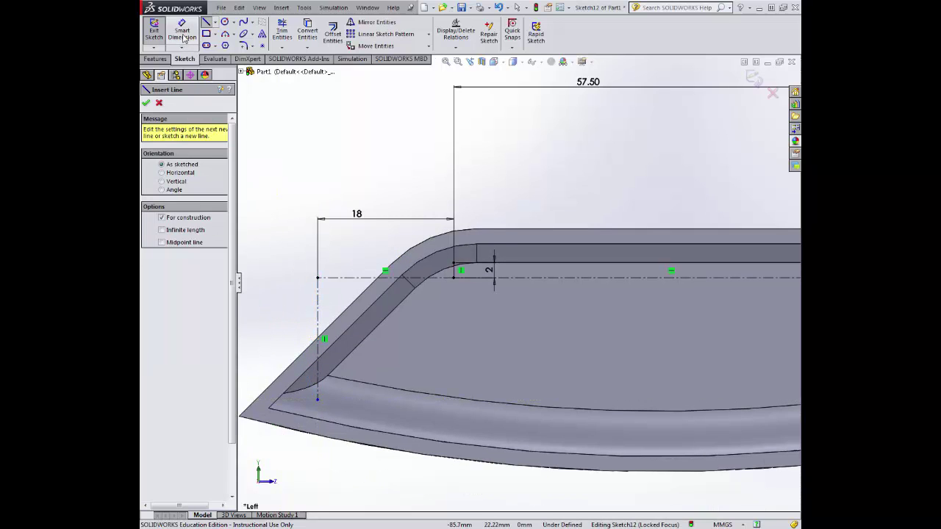
Dimension the vertical centerline near the pointed end to a length of 15 mm
{"action": "left_click", "coordinate": [182, 30]}
{"action": "left_click", "coordinate": [317, 328]}
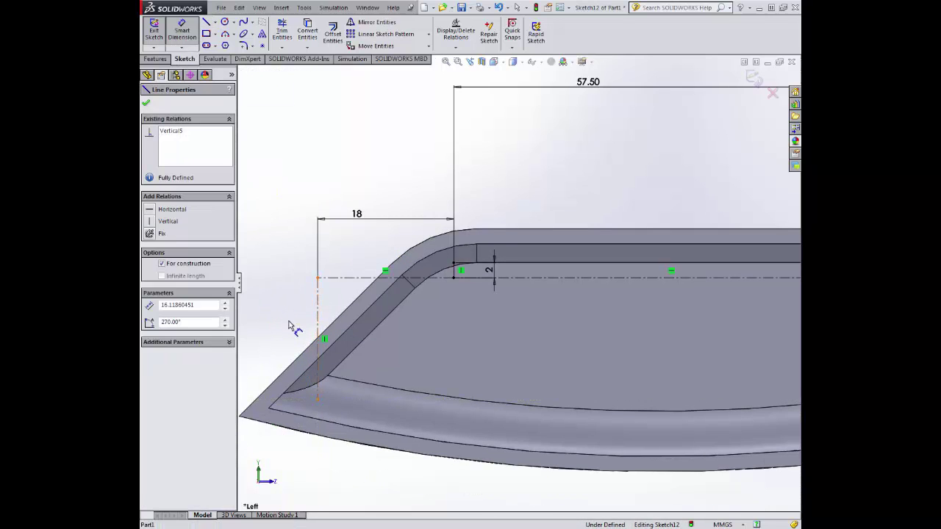
{"action": "left_click", "coordinate": [283, 322]}
{"action": "type", "text": "15"}
{"action": "key", "text": "Return"}
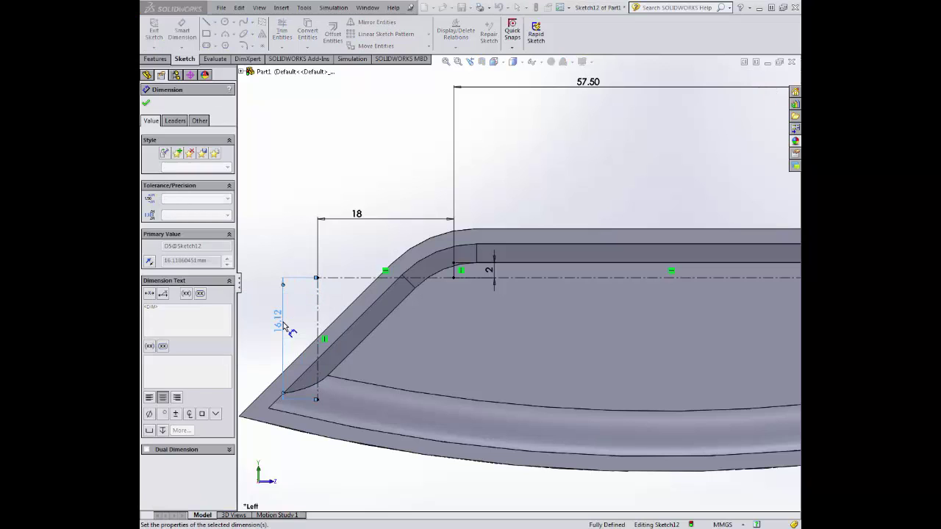
Sketch a horizontal centerline about 85 mm long from the 8.5 mm centerline's upper end past the part's end opposite the point
{"action": "scroll", "coordinate": [572, 349], "scroll_direction": "up", "scroll_amount": 2}
{"action": "scroll", "coordinate": [580, 316], "scroll_direction": "up", "scroll_amount": 3}
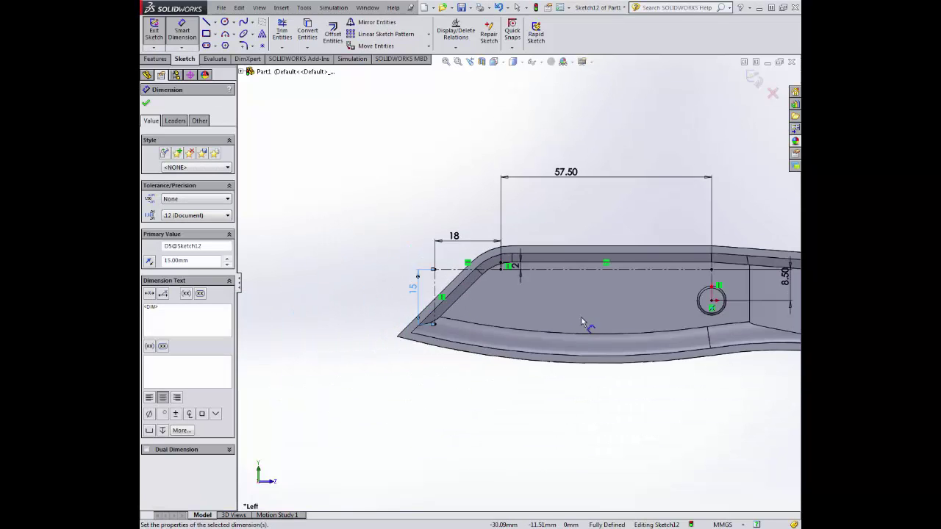
{"action": "scroll", "coordinate": [667, 272], "scroll_direction": "down", "scroll_amount": 4}
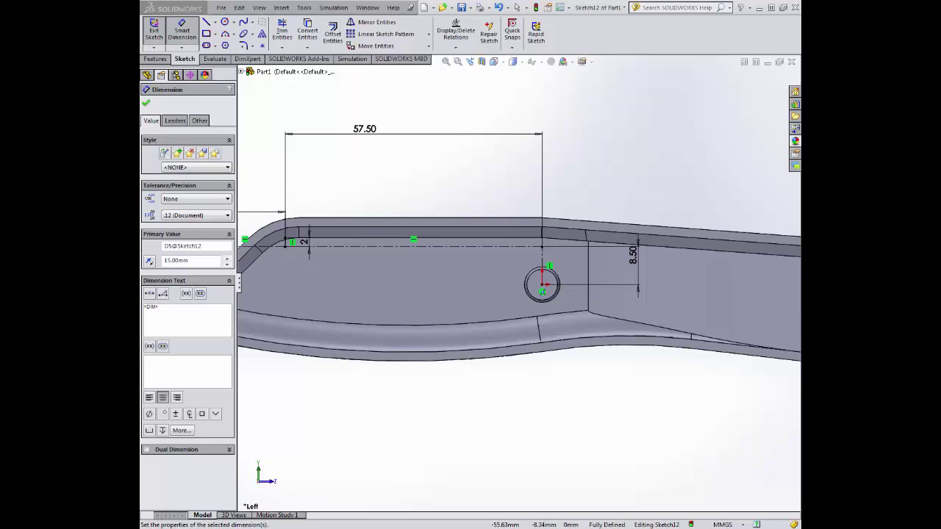
{"action": "left_click", "coordinate": [214, 22]}
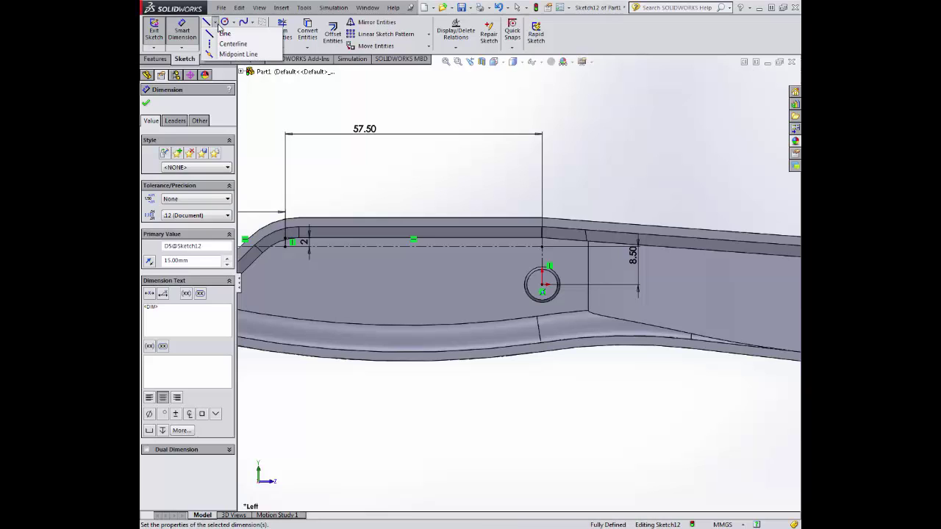
{"action": "left_click", "coordinate": [224, 44]}
{"action": "middle_click_drag", "start_coordinate": [599, 332], "coordinate": [581, 320], "text": "ctrl"}
{"action": "scroll", "coordinate": [514, 279], "scroll_direction": "down", "scroll_amount": 2}
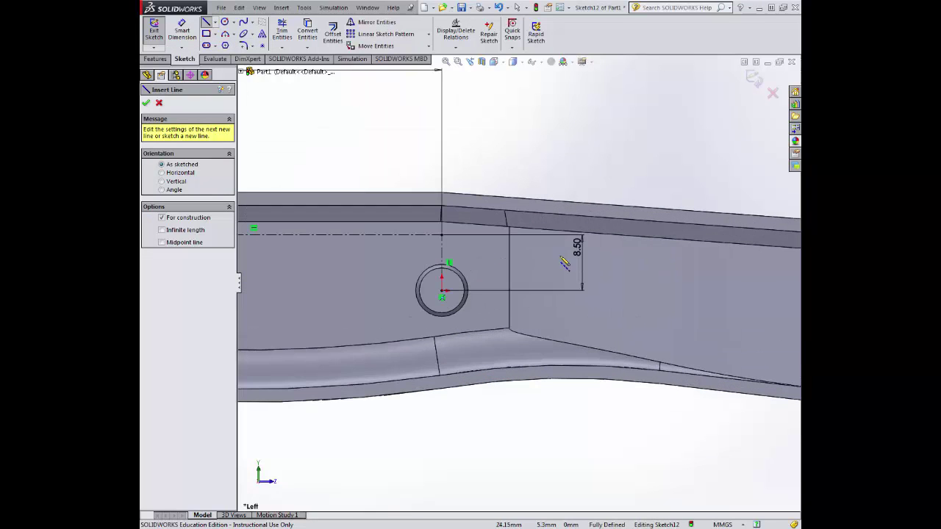
{"action": "left_click", "coordinate": [455, 240]}
{"action": "scroll", "coordinate": [605, 301], "scroll_direction": "up", "scroll_amount": 3}
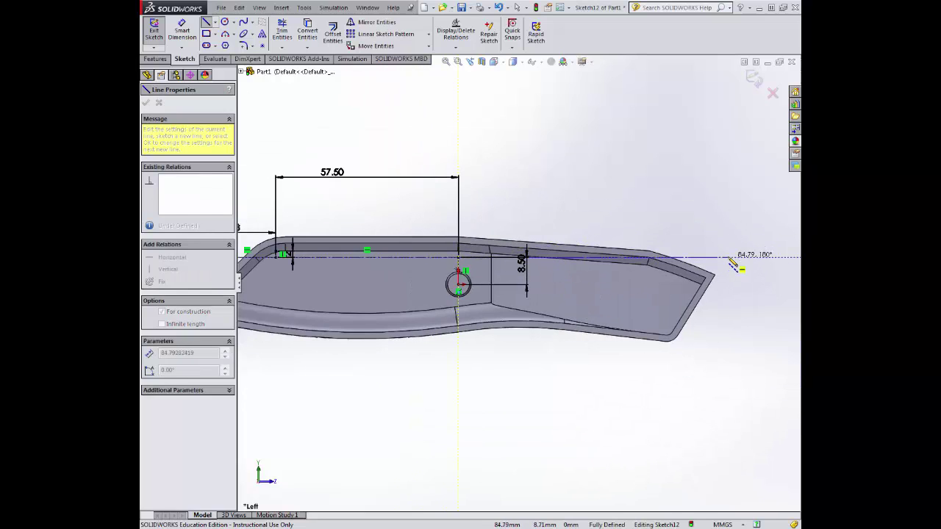
{"action": "left_click", "coordinate": [728, 257]}
{"action": "key", "text": "Escape"}
Dimension the horizontal centerline running away from the pointed end to a length of 60 mm
{"action": "left_click", "coordinate": [183, 25]}
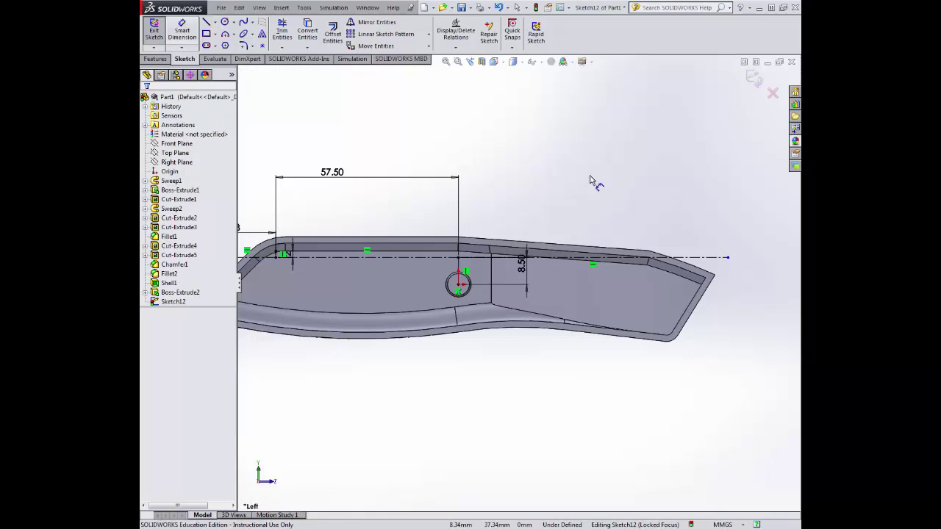
{"action": "left_click", "coordinate": [705, 257]}
{"action": "left_click", "coordinate": [612, 190]}
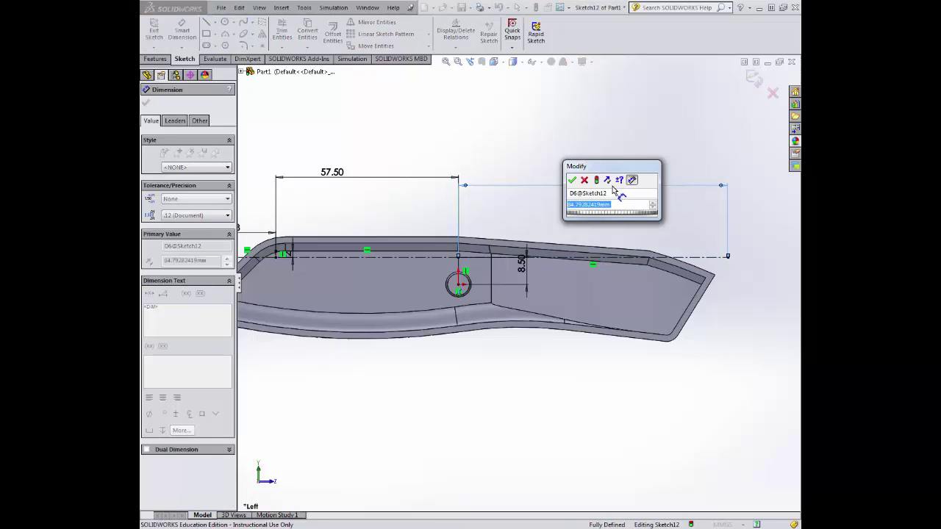
{"action": "type", "text": "60"}
{"action": "key", "text": "Return"}
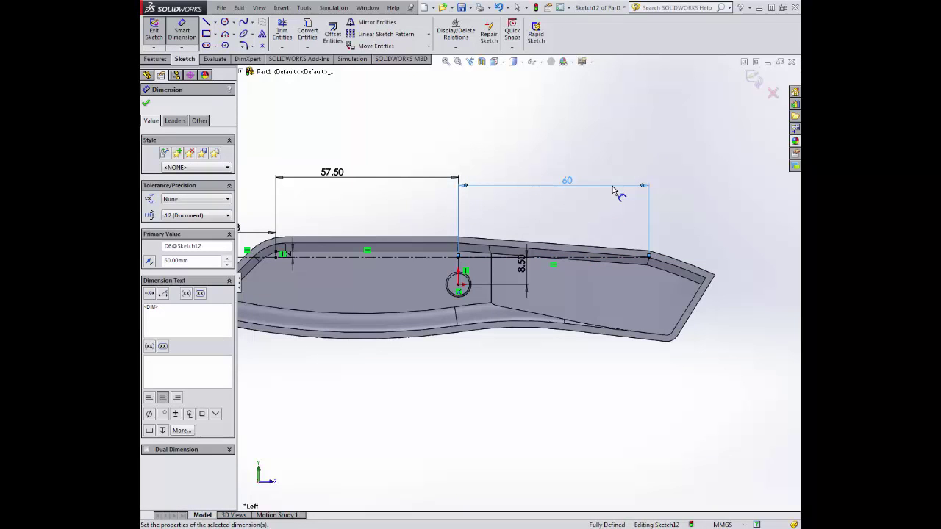
Sketch a circle with a 1 mm radius centered on the far end of the 60 mm centerline
{"action": "left_click", "coordinate": [224, 22]}
{"action": "scroll", "coordinate": [639, 265], "scroll_direction": "down", "scroll_amount": 5}
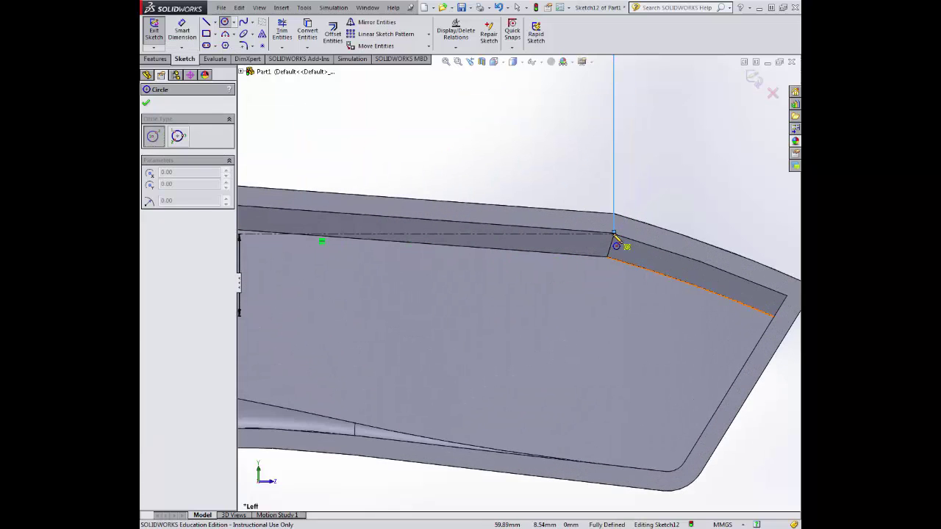
{"action": "left_click", "coordinate": [614, 234]}
{"action": "left_click", "coordinate": [623, 232]}
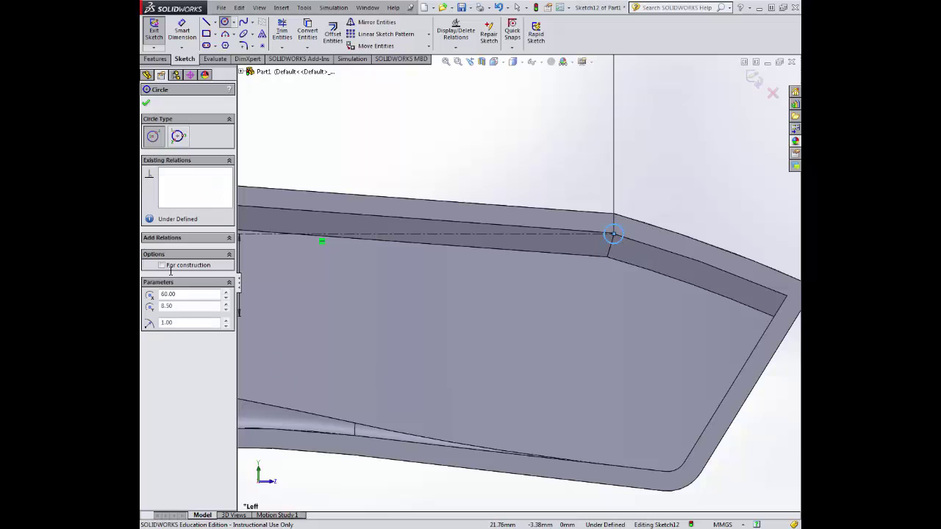
{"action": "left_click", "coordinate": [146, 105]}
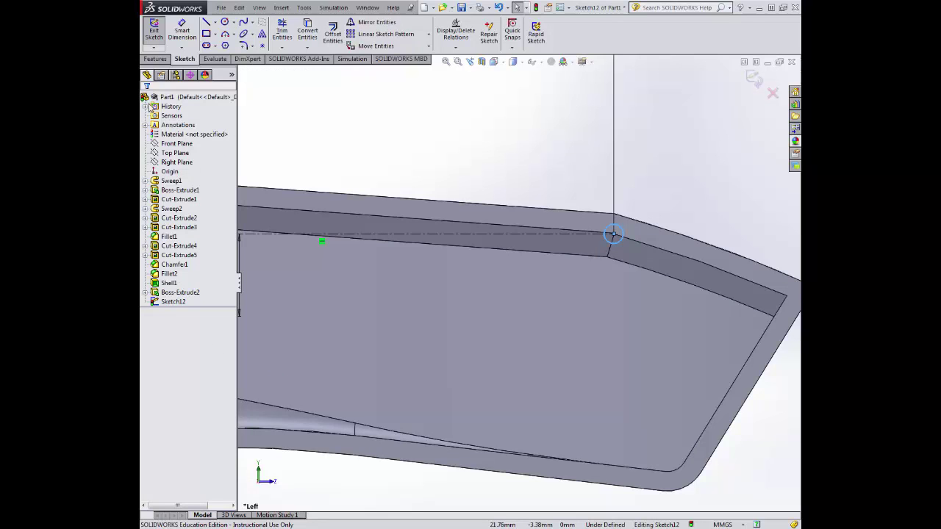
Sketch a circle with a radius of about 4.5 mm centered on the upper end of the 2 mm vertical centerline
{"action": "scroll", "coordinate": [362, 305], "scroll_direction": "up", "scroll_amount": 5}
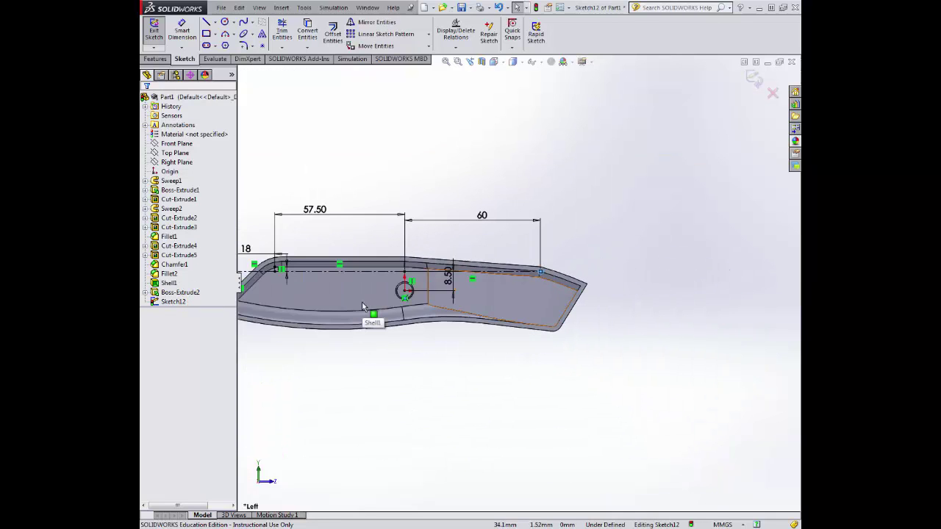
{"action": "scroll", "coordinate": [353, 336], "scroll_direction": "up", "scroll_amount": 1}
{"action": "scroll", "coordinate": [412, 279], "scroll_direction": "down", "scroll_amount": 8}
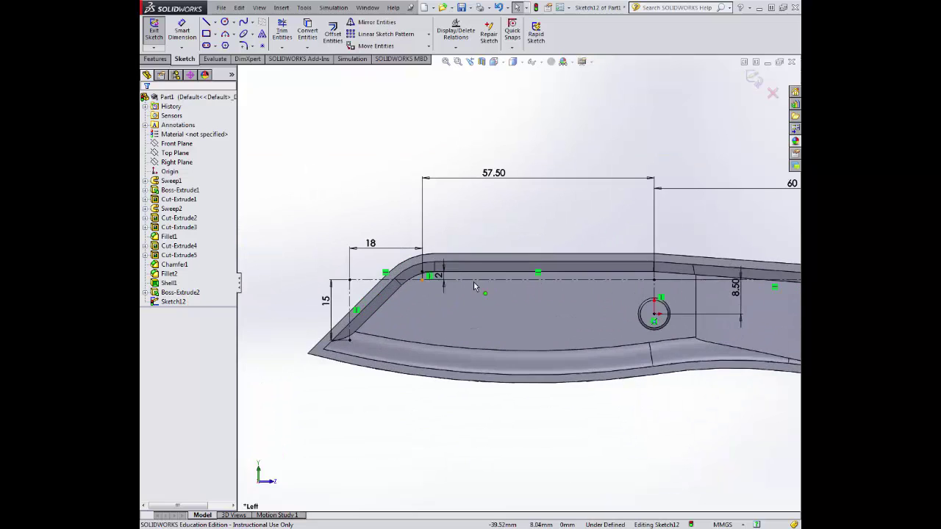
{"action": "left_click", "coordinate": [225, 22]}
{"action": "left_click", "coordinate": [413, 265]}
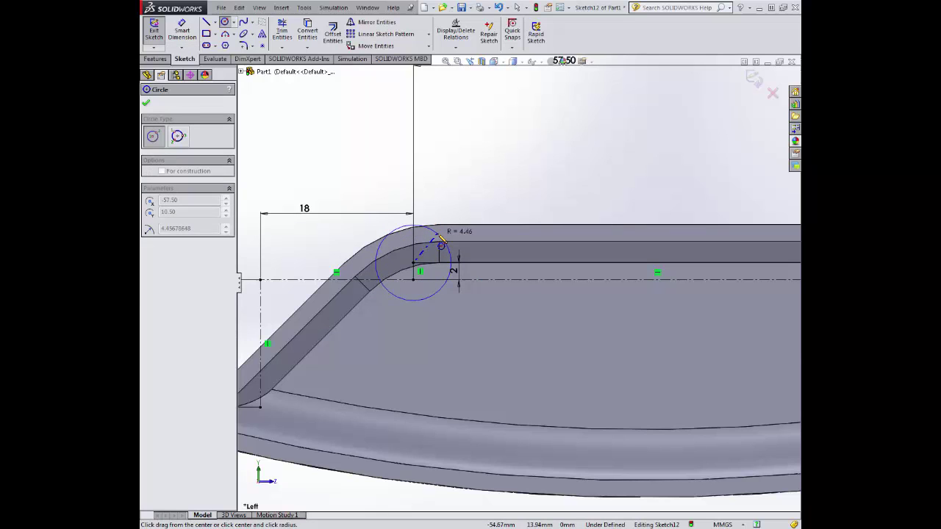
{"action": "left_click", "coordinate": [445, 244]}
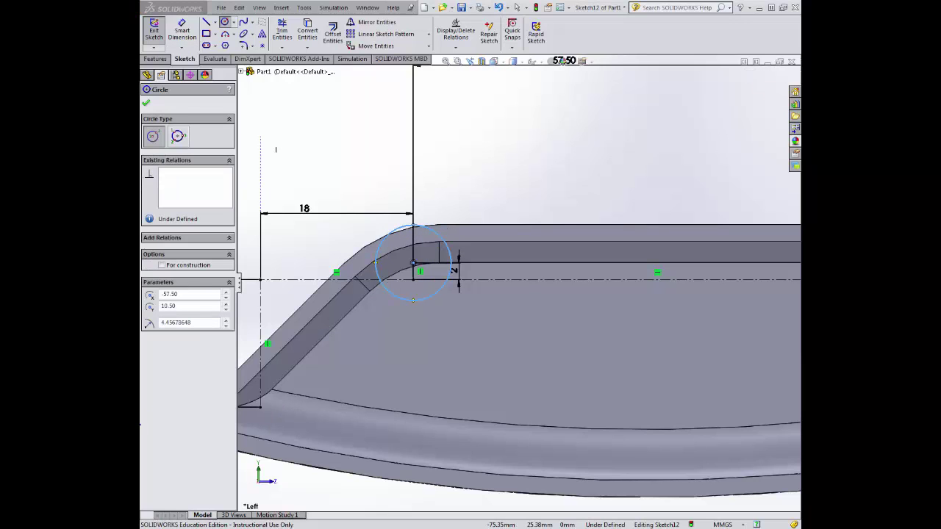
Dimension the circle at the 2 mm centerline's upper end to a diameter of 5.5 mm
{"action": "left_click", "coordinate": [182, 29]}
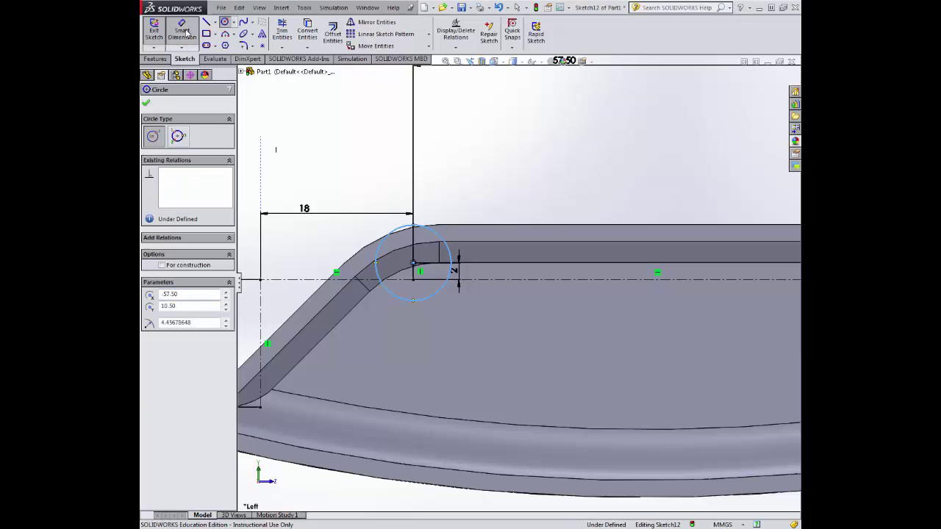
{"action": "left_click", "coordinate": [388, 237]}
{"action": "left_click", "coordinate": [357, 158]}
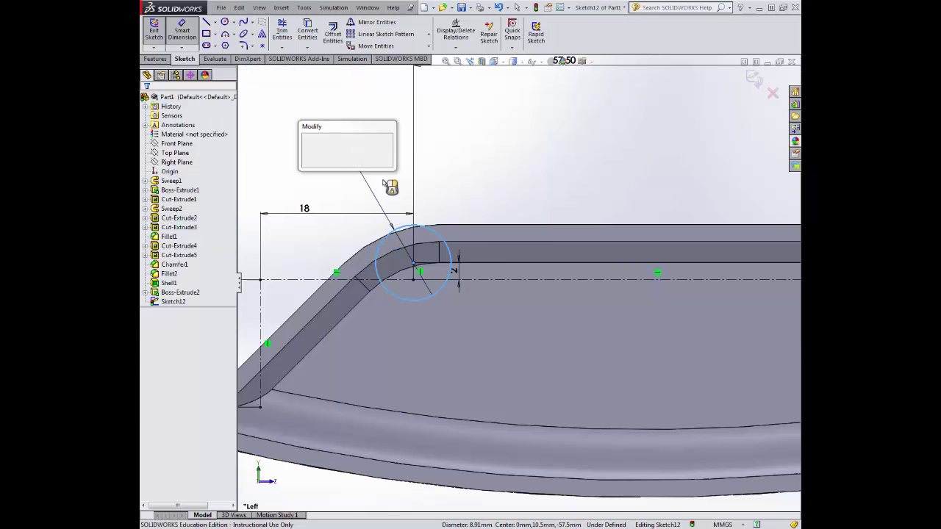
{"action": "type", "text": "5.5"}
{"action": "key", "text": "Return"}
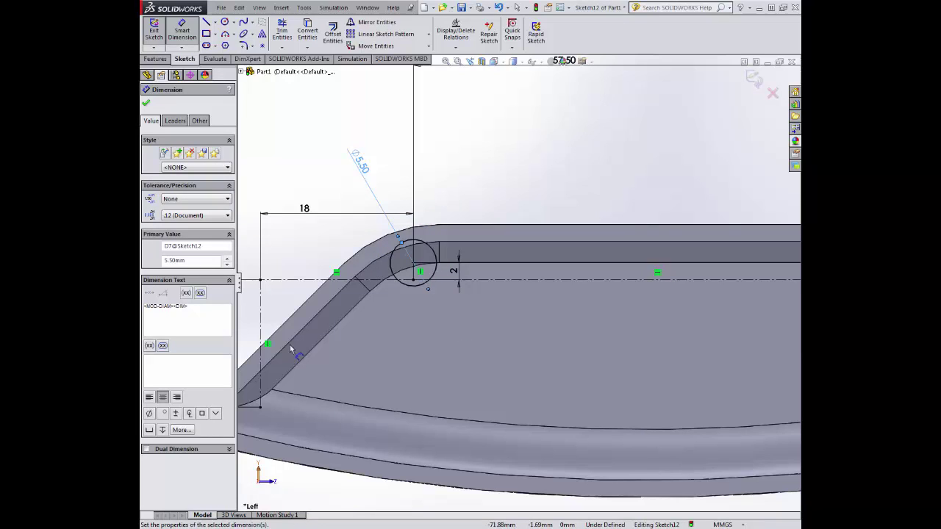
Sketch a circle centered on the lower end of the 15 mm vertical centerline near the part's pointed end
{"action": "scroll", "coordinate": [404, 342], "scroll_direction": "up", "scroll_amount": 3}
{"action": "left_click", "coordinate": [224, 22]}
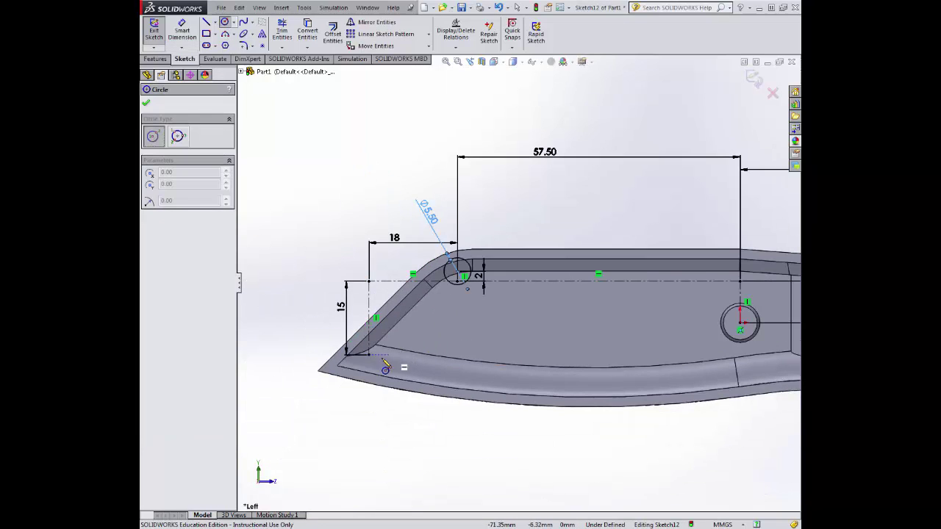
{"action": "left_click", "coordinate": [369, 353]}
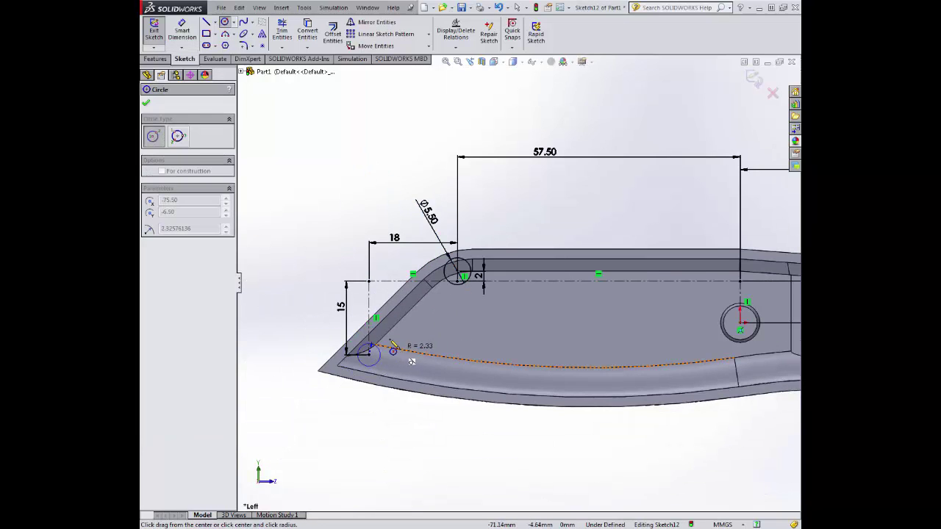
{"action": "left_click", "coordinate": [319, 339]}
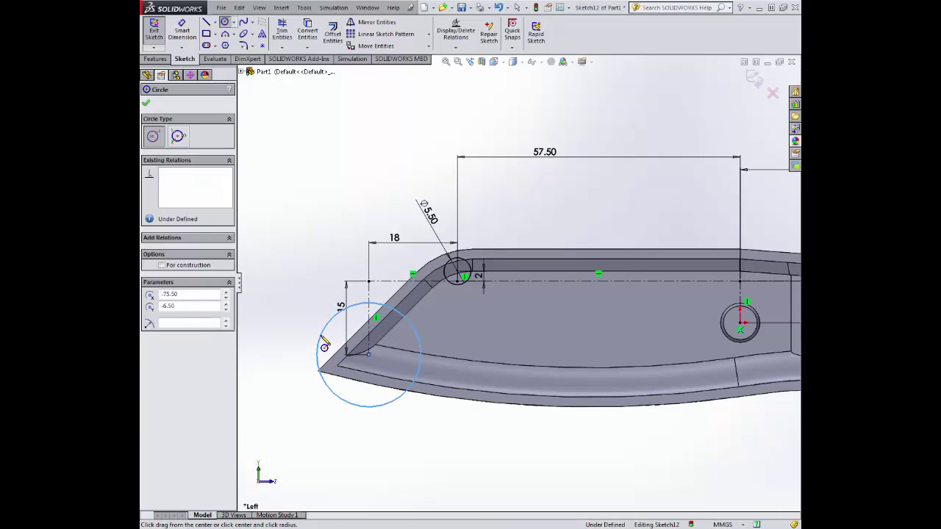
Set the radius of the circle near the part's pointed end to 2.75 mm
{"action": "type", "text": "2.75"}
{"action": "key", "text": "Return"}
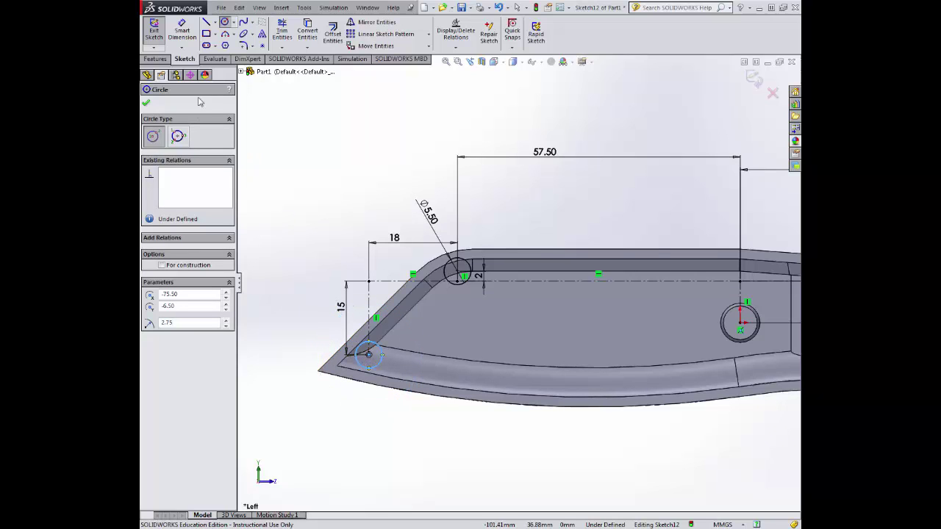
{"action": "left_click", "coordinate": [146, 104]}
Sketch connected lines from the circle's top quadrant around inside the part's pointed tip, plus a vertical line from its bottom quadrant crossing the lower line
{"action": "scroll", "coordinate": [334, 371], "scroll_direction": "down", "scroll_amount": 3}
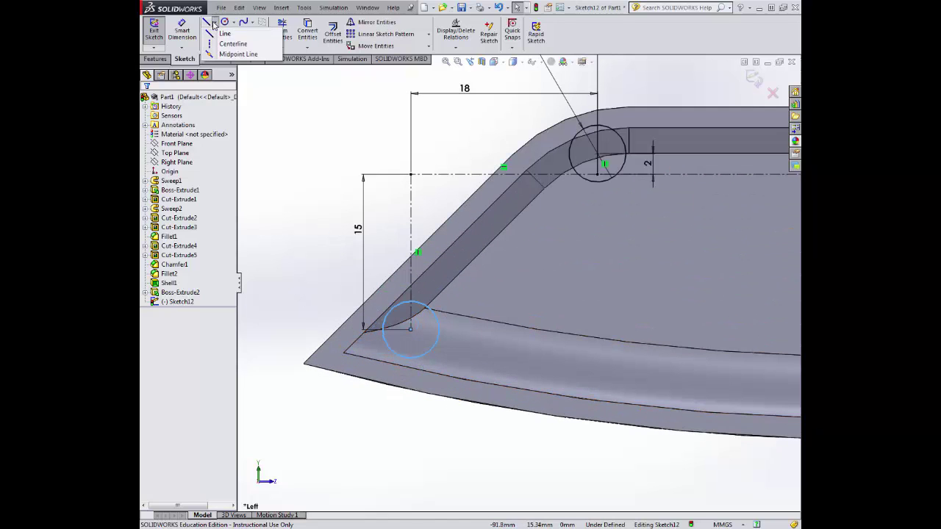
{"action": "left_click", "coordinate": [224, 34]}
{"action": "left_click", "coordinate": [412, 301]}
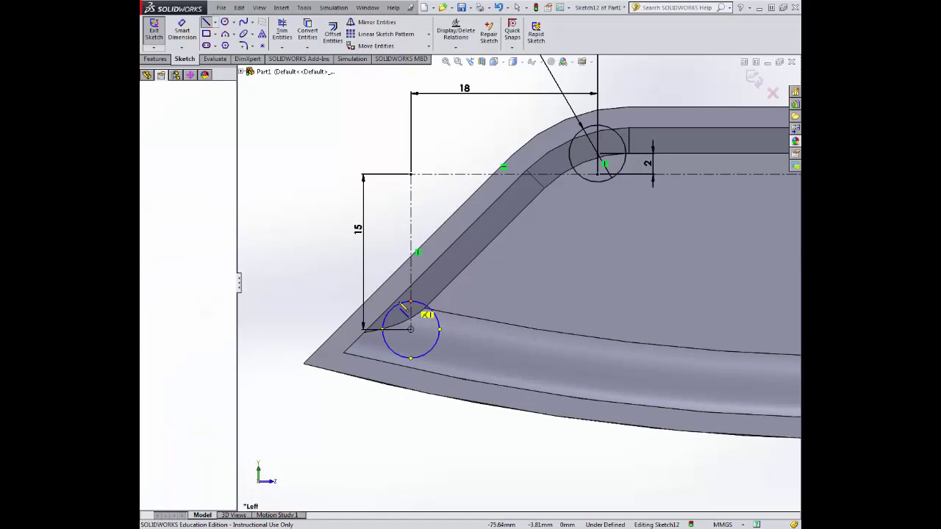
{"action": "left_click", "coordinate": [375, 301]}
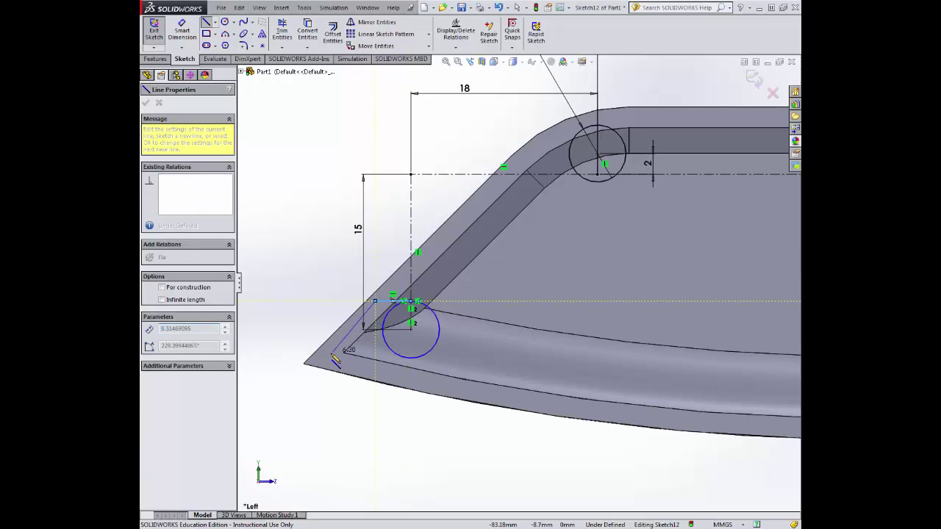
{"action": "left_click", "coordinate": [327, 359]}
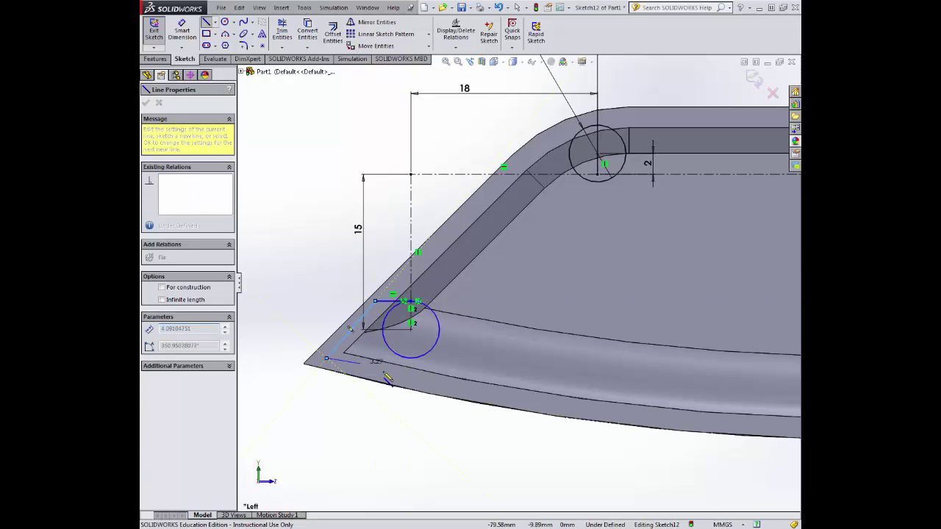
{"action": "double_click", "coordinate": [448, 386]}
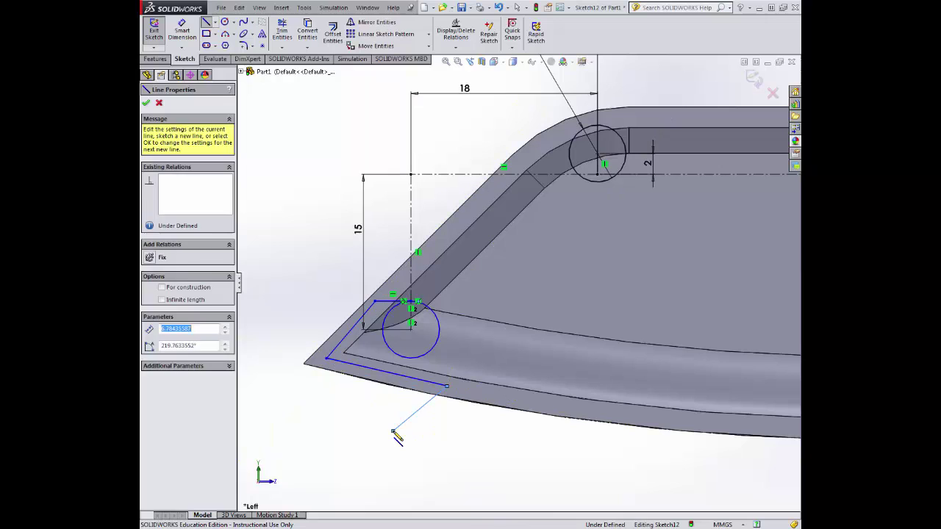
{"action": "left_click", "coordinate": [410, 358]}
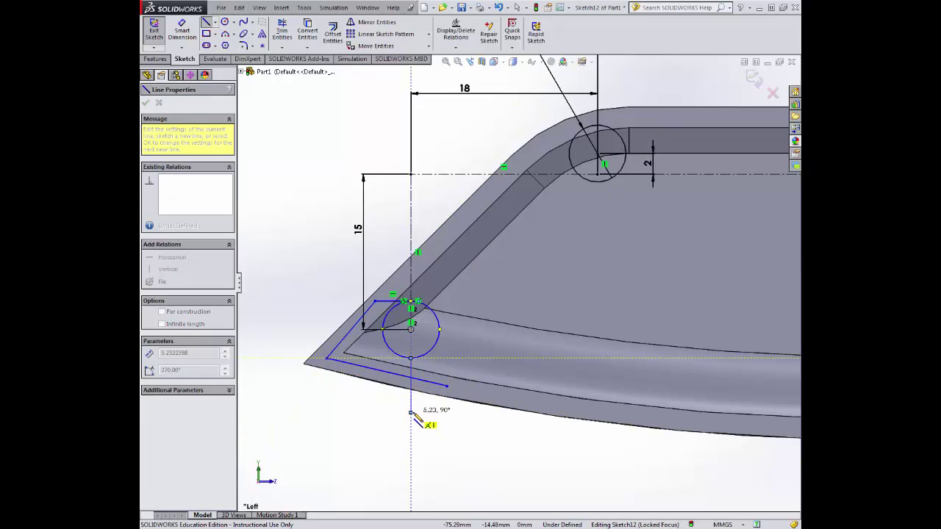
{"action": "double_click", "coordinate": [410, 412]}
Trim the circle's tip-side half and the overhanging ends of the lower and vertical lines to leave one closed profile
{"action": "left_click", "coordinate": [282, 31]}
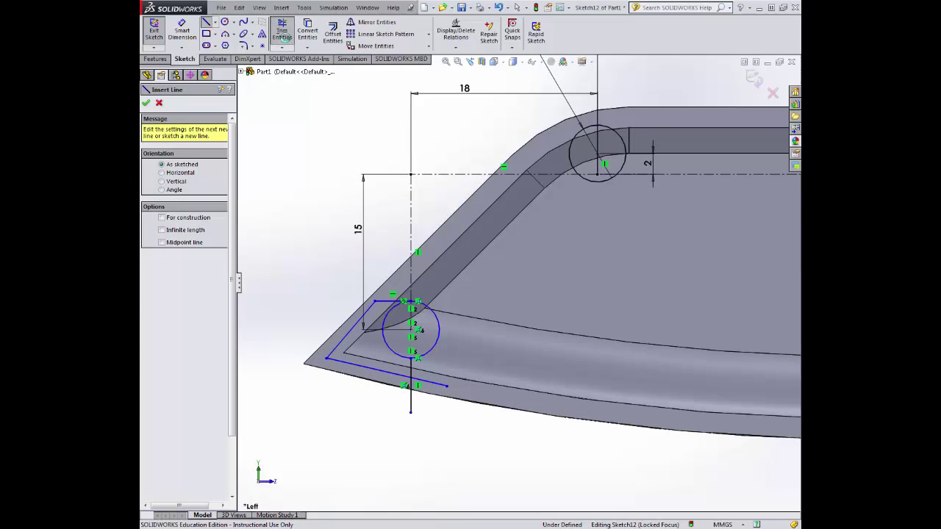
{"action": "left_click", "coordinate": [412, 399]}
{"action": "left_click", "coordinate": [428, 382]}
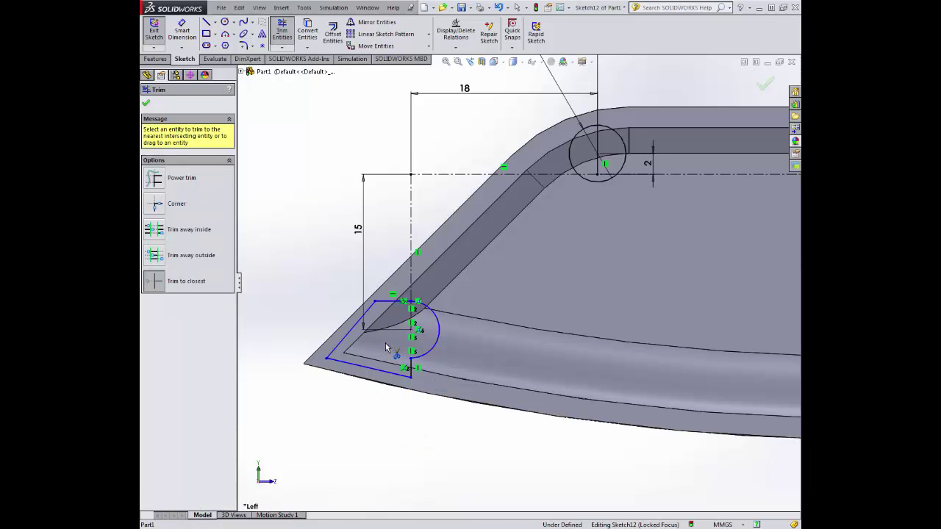
{"action": "left_click", "coordinate": [146, 104]}
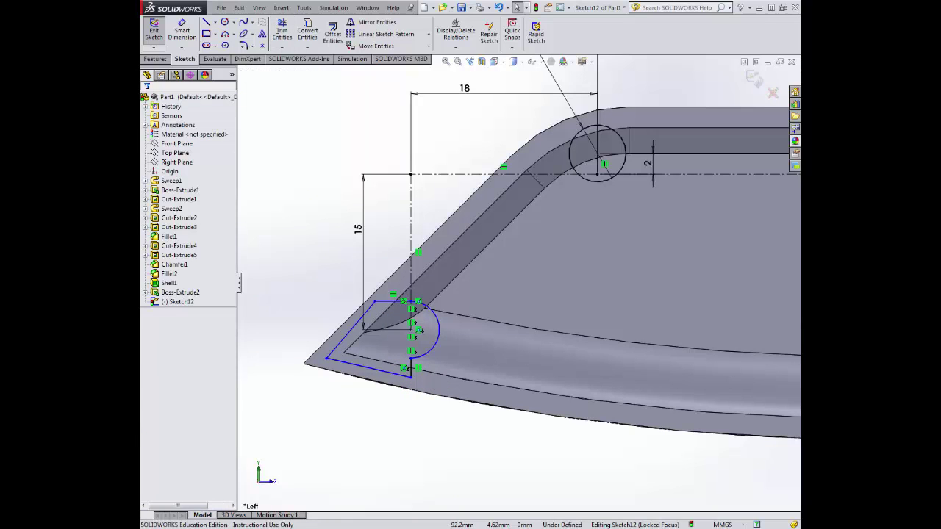
Extrude the circle and the pointed-corner profile in the reversed direction, ending Up To Body on the hollow shell body
{"action": "left_click", "coordinate": [160, 60]}
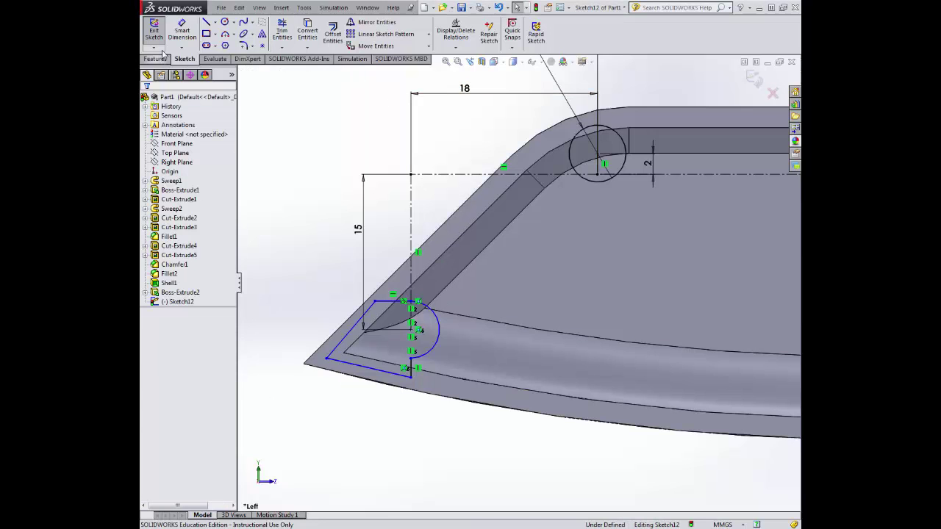
{"action": "left_click", "coordinate": [159, 34]}
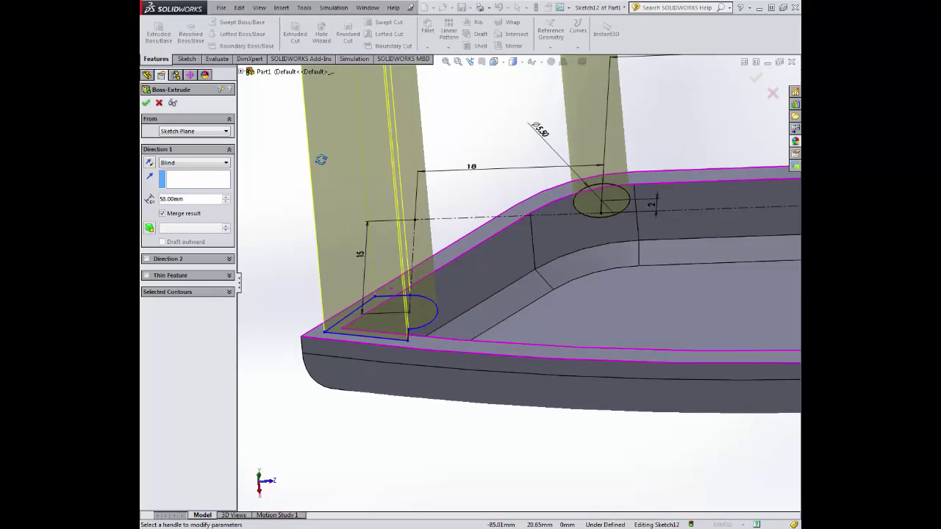
{"action": "left_click", "coordinate": [149, 163]}
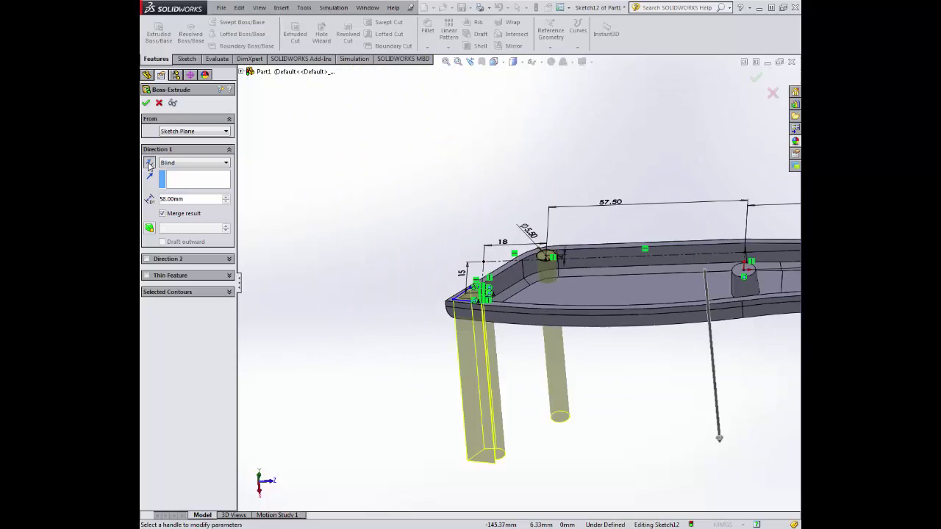
{"action": "left_click", "coordinate": [178, 164]}
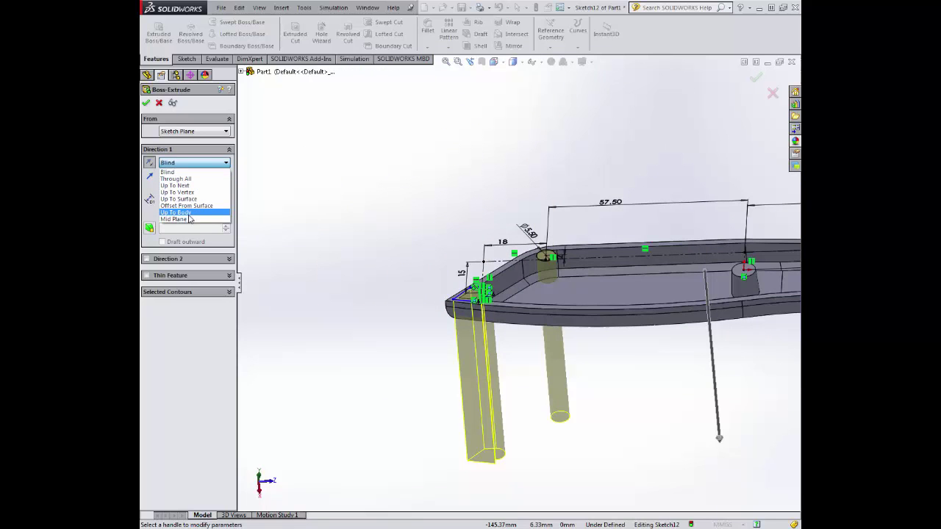
{"action": "left_click", "coordinate": [188, 213]}
{"action": "left_click", "coordinate": [553, 292]}
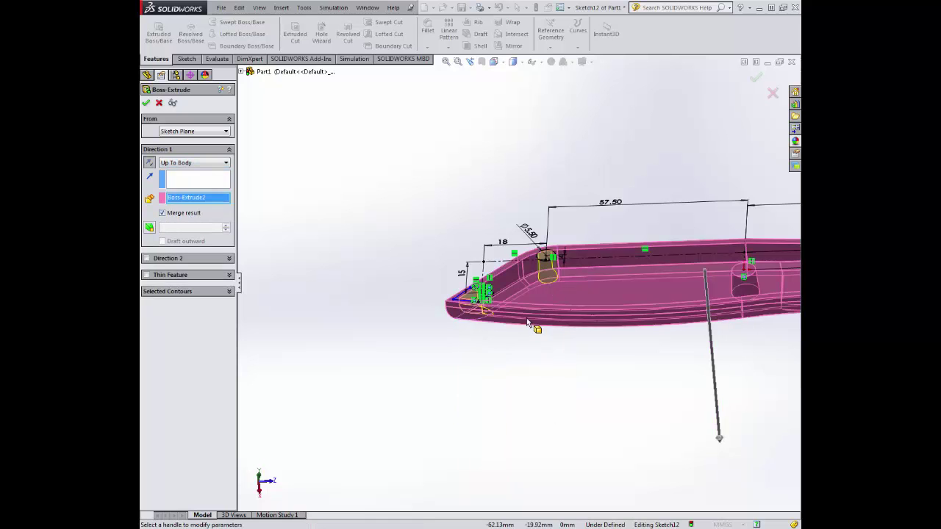
{"action": "scroll", "coordinate": [527, 322], "scroll_direction": "down", "scroll_amount": 5}
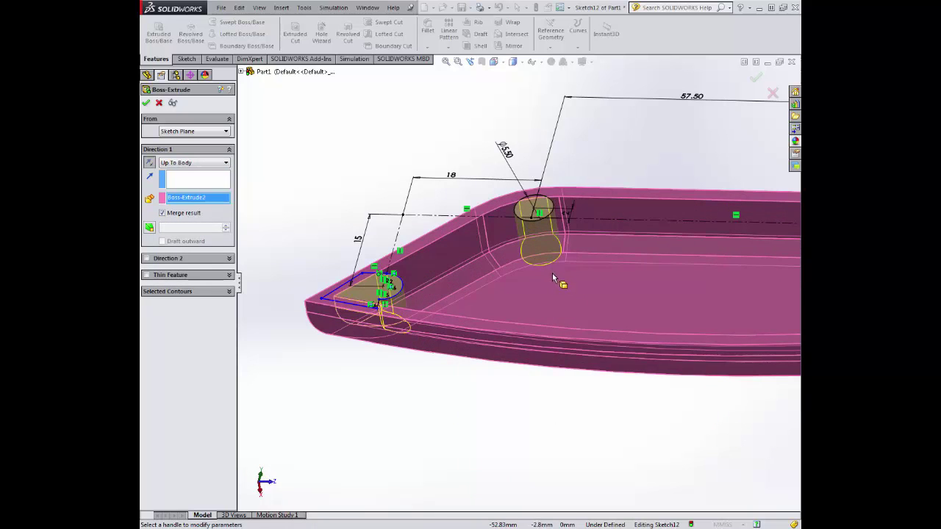
{"action": "middle_click_drag", "start_coordinate": [555, 277], "coordinate": [358, 234]}
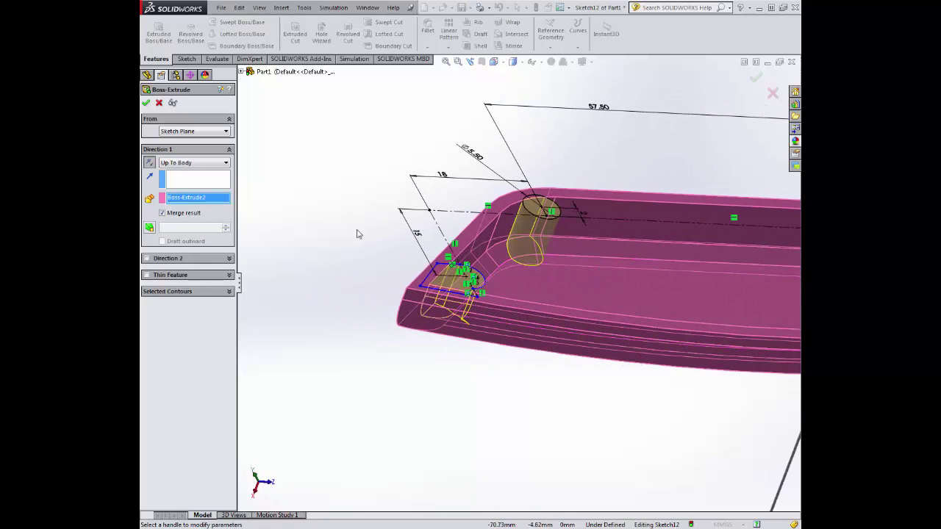
{"action": "left_click", "coordinate": [147, 103]}
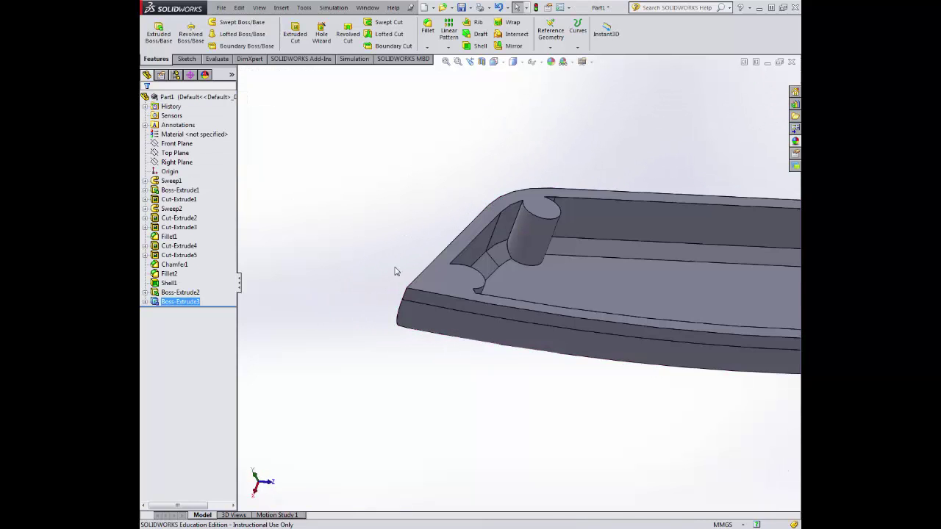
Start a new sketch on the flat rim face that includes the top of the new round boss
{"action": "scroll", "coordinate": [397, 271], "scroll_direction": "up", "scroll_amount": 3}
{"action": "scroll", "coordinate": [751, 328], "scroll_direction": "up", "scroll_amount": 4}
{"action": "scroll", "coordinate": [724, 313], "scroll_direction": "down", "scroll_amount": 2}
{"action": "left_click", "coordinate": [188, 59]}
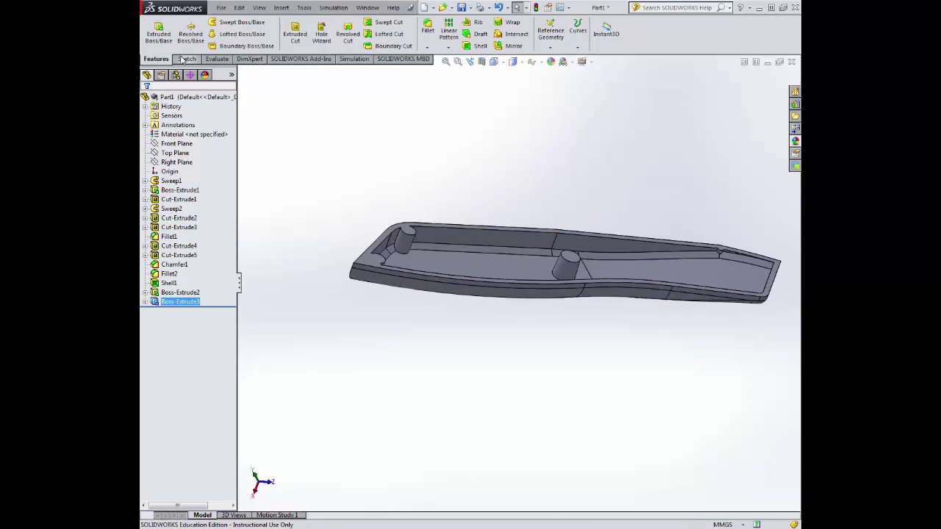
{"action": "scroll", "coordinate": [420, 218], "scroll_direction": "down", "scroll_amount": 3}
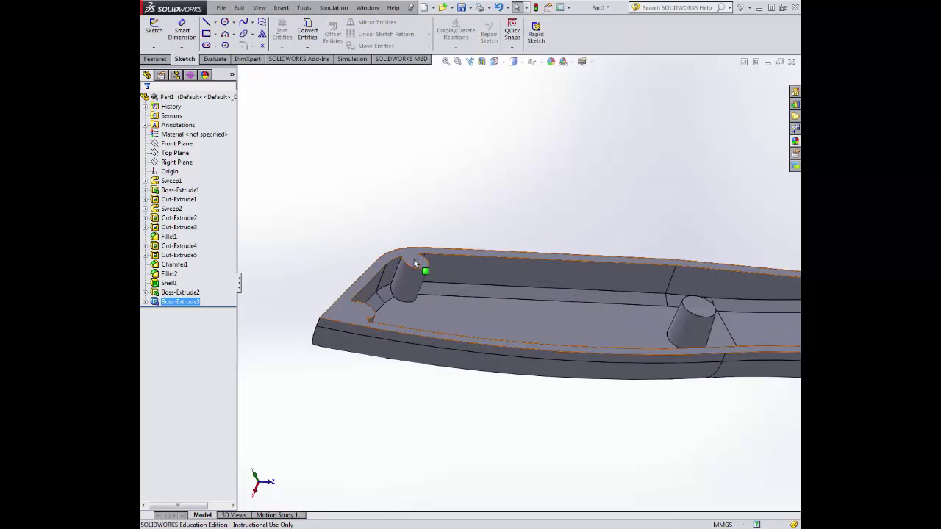
{"action": "left_click", "coordinate": [413, 259]}
{"action": "left_click", "coordinate": [150, 31]}
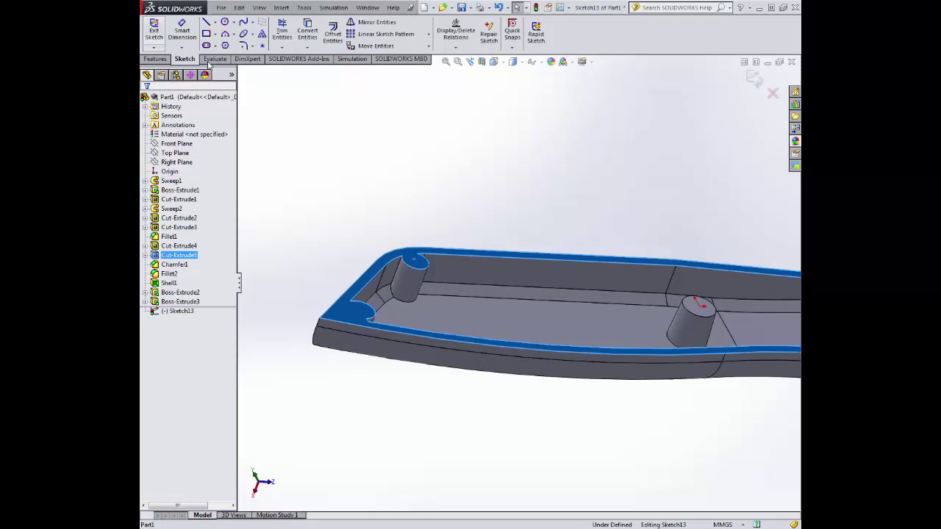
{"action": "left_click", "coordinate": [499, 64]}
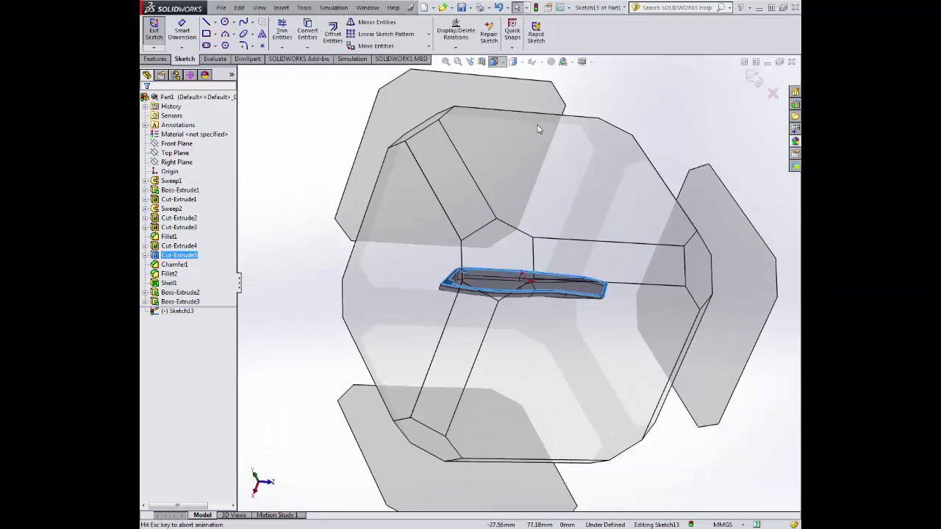
{"action": "left_click", "coordinate": [550, 119]}
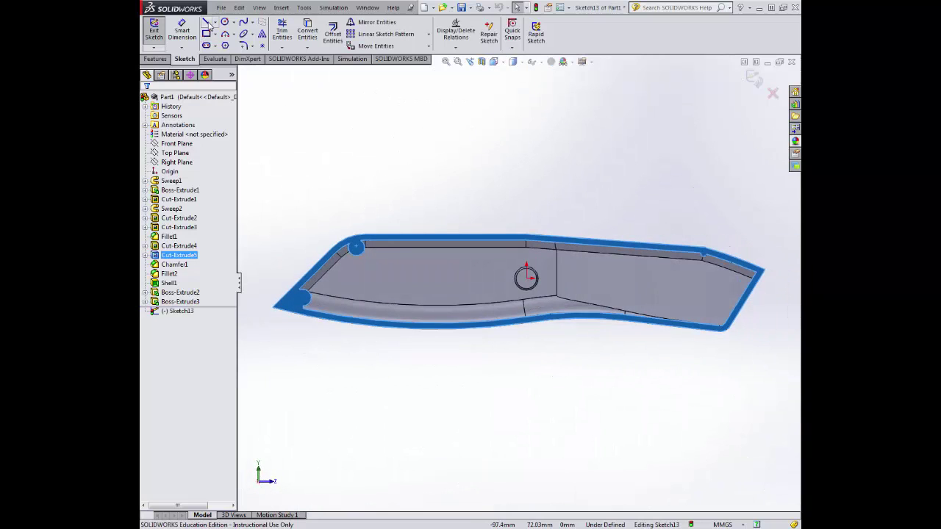
Sketch concentric circles on the round boss and the pointed-corner boss, about 1.7 mm and 3.1 mm in diameter
{"action": "left_click", "coordinate": [225, 23]}
{"action": "scroll", "coordinate": [330, 263], "scroll_direction": "down", "scroll_amount": 5}
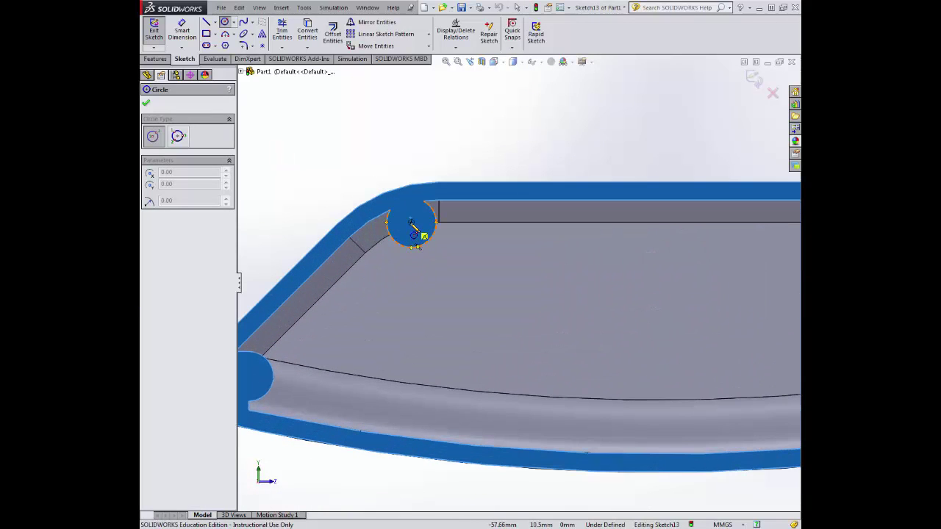
{"action": "left_click", "coordinate": [411, 222]}
{"action": "left_click", "coordinate": [423, 230]}
{"action": "scroll", "coordinate": [514, 281], "scroll_direction": "up", "scroll_amount": 3}
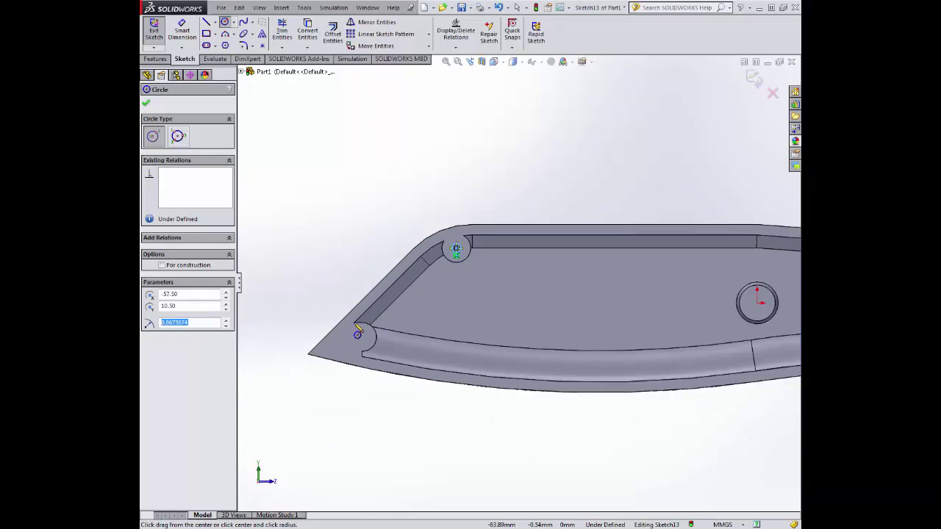
{"action": "scroll", "coordinate": [390, 358], "scroll_direction": "down", "scroll_amount": 2}
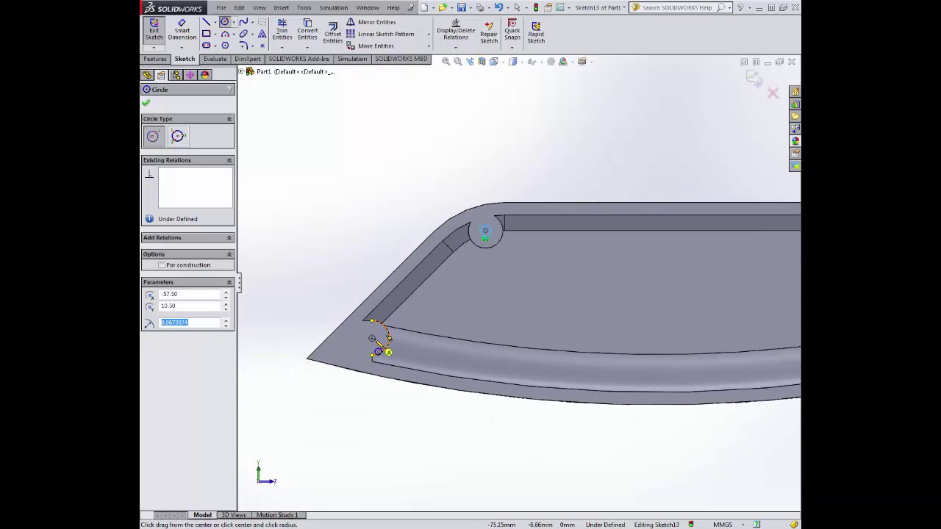
{"action": "left_click", "coordinate": [372, 338]}
{"action": "left_click", "coordinate": [381, 342]}
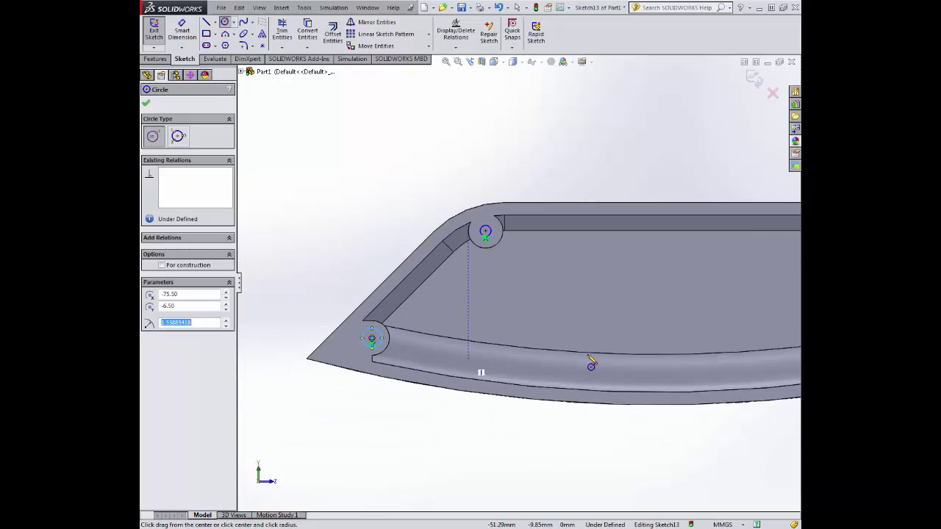
Sketch a circle of 1 mm radius centred on the small half-round boss along the upper rim at the far end
{"action": "scroll", "coordinate": [599, 346], "scroll_direction": "up", "scroll_amount": 5}
{"action": "scroll", "coordinate": [737, 321], "scroll_direction": "up", "scroll_amount": 2}
{"action": "scroll", "coordinate": [733, 303], "scroll_direction": "down", "scroll_amount": 5}
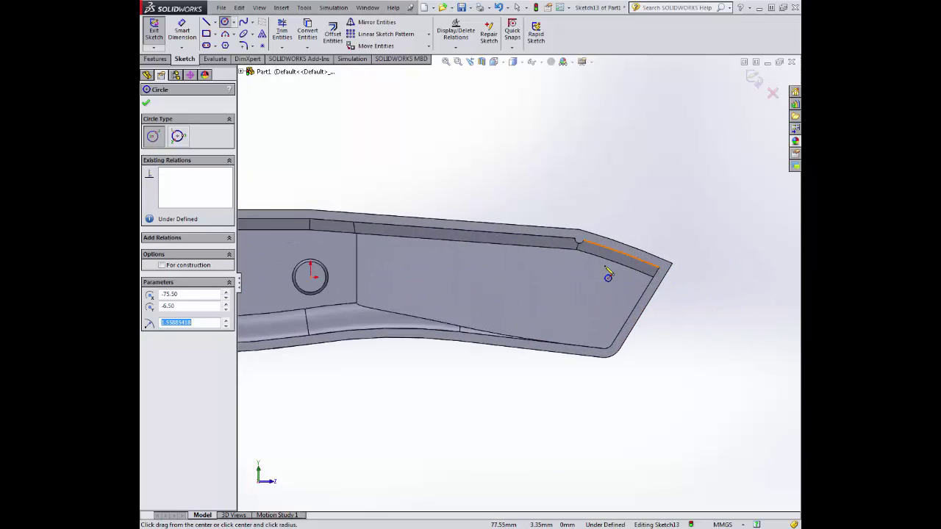
{"action": "scroll", "coordinate": [596, 265], "scroll_direction": "down", "scroll_amount": 2}
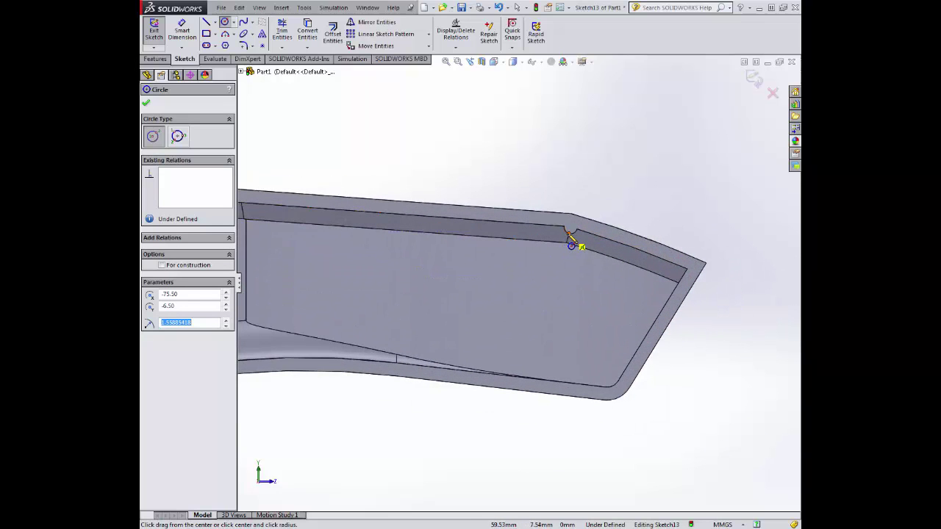
{"action": "scroll", "coordinate": [571, 245], "scroll_direction": "down", "scroll_amount": 3}
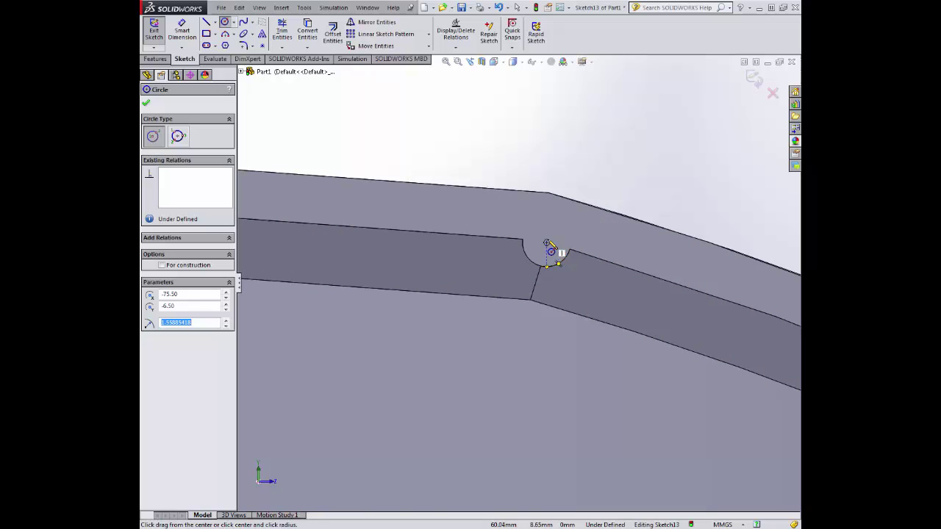
{"action": "left_click", "coordinate": [546, 242]}
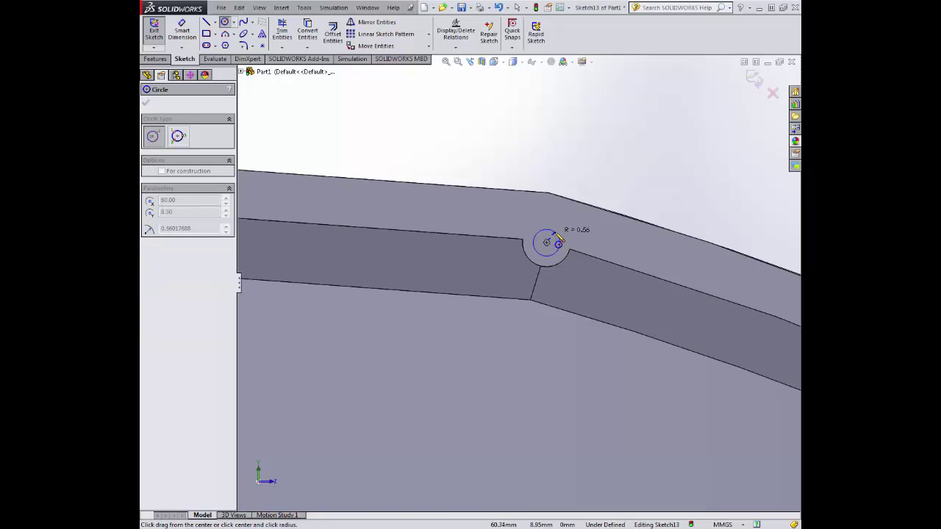
{"action": "left_click", "coordinate": [558, 240]}
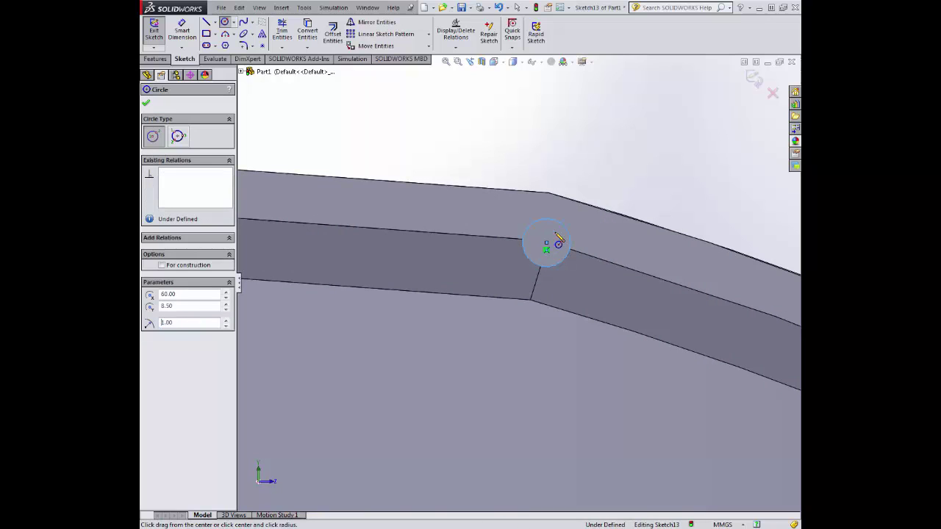
Dimension the circle on the round boss at the rounded upper corner to a 2 mm diameter
{"action": "scroll", "coordinate": [529, 267], "scroll_direction": "up", "scroll_amount": 8}
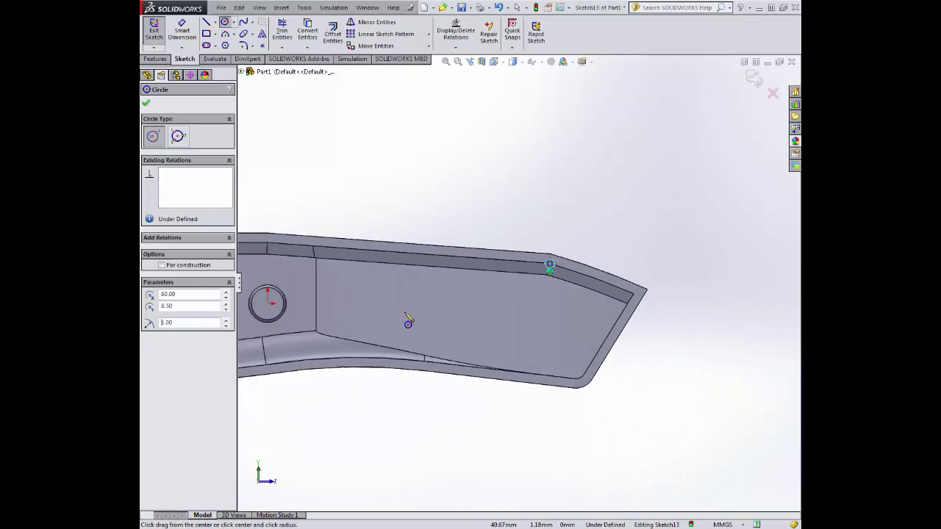
{"action": "scroll", "coordinate": [338, 316], "scroll_direction": "down", "scroll_amount": 4}
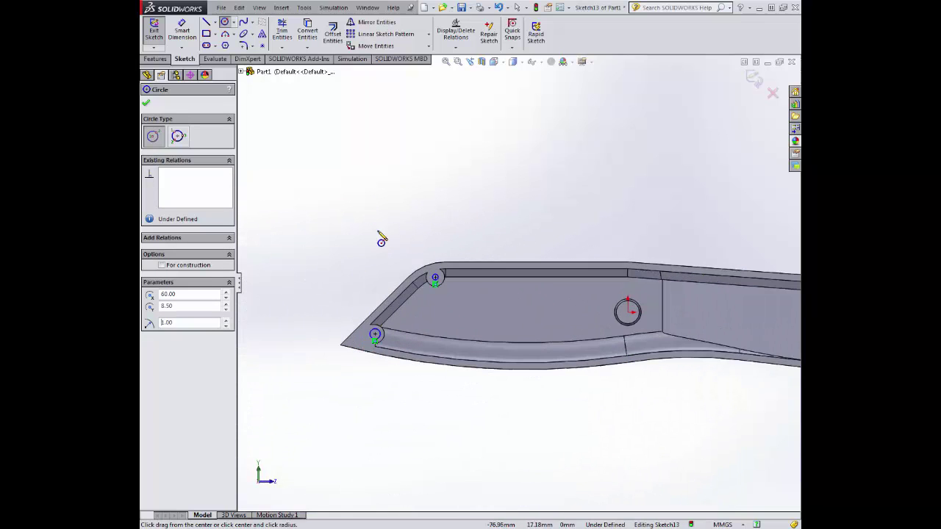
{"action": "left_click", "coordinate": [181, 29]}
{"action": "scroll", "coordinate": [442, 273], "scroll_direction": "down", "scroll_amount": 2}
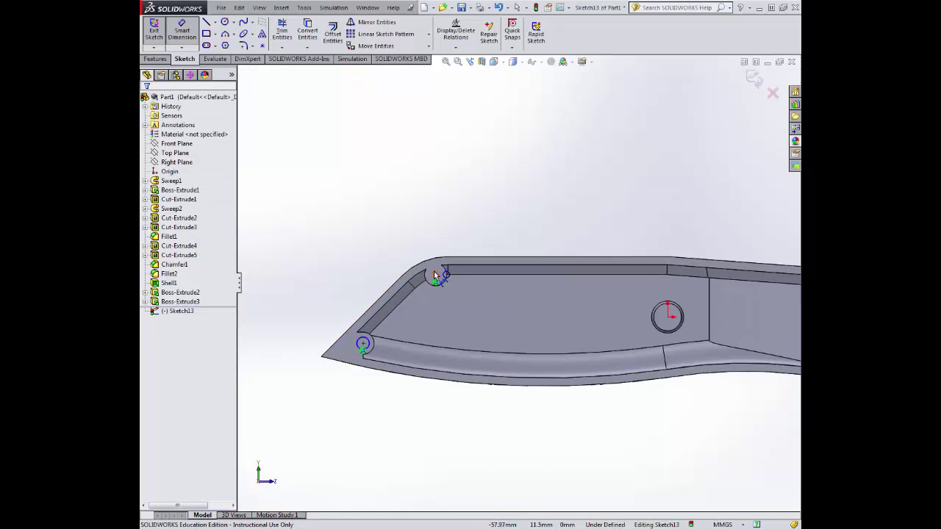
{"action": "left_click", "coordinate": [434, 271]}
{"action": "left_click", "coordinate": [483, 195]}
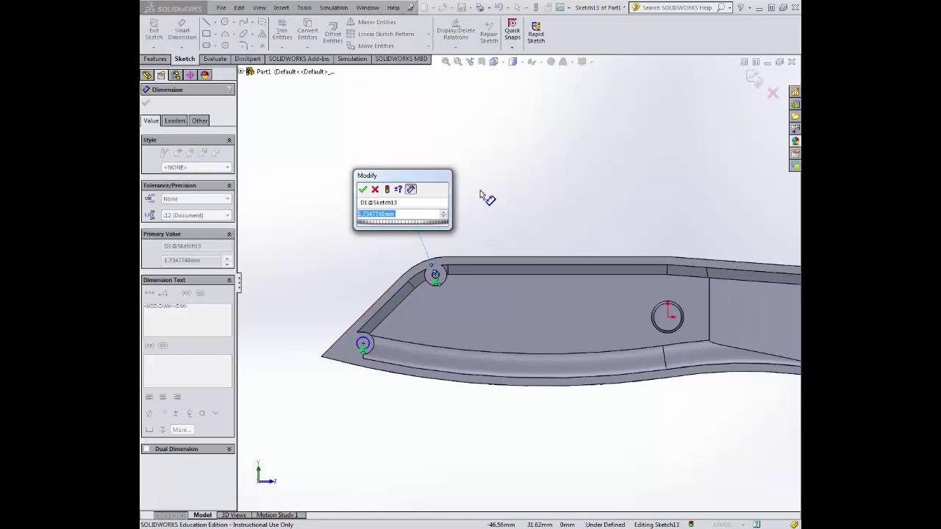
{"action": "type", "text": "2"}
{"action": "key", "text": "Return"}
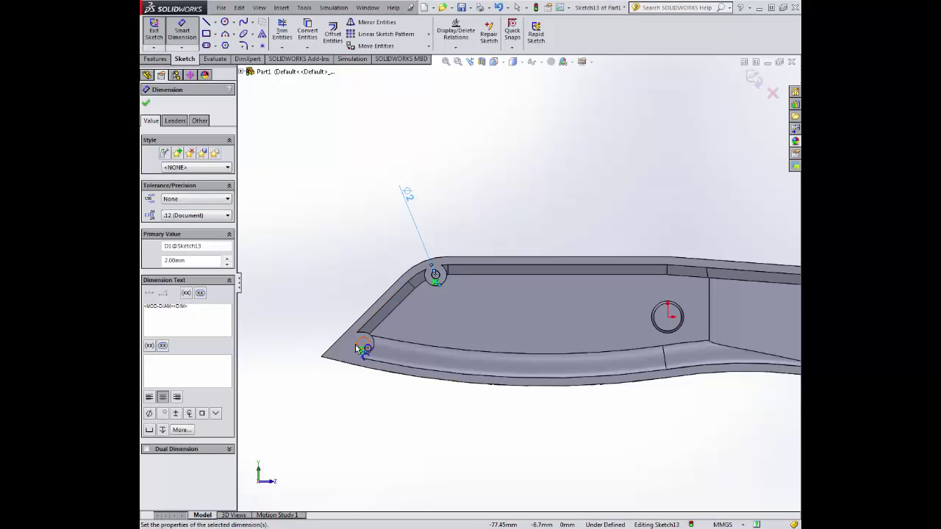
Dimension the circle on the boss in the pointed corner to a 2 mm diameter
{"action": "left_click", "coordinate": [357, 347]}
{"action": "left_click", "coordinate": [309, 298]}
{"action": "type", "text": "2"}
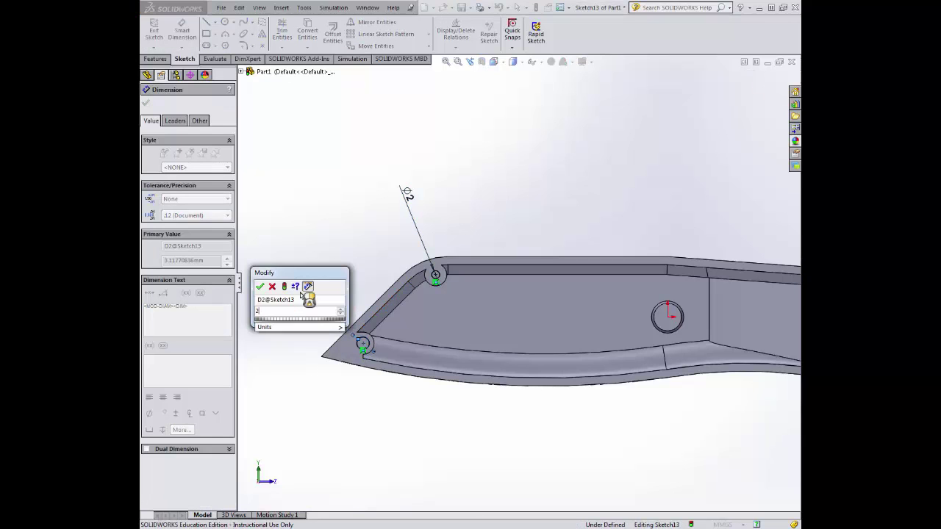
{"action": "key", "text": "Return"}
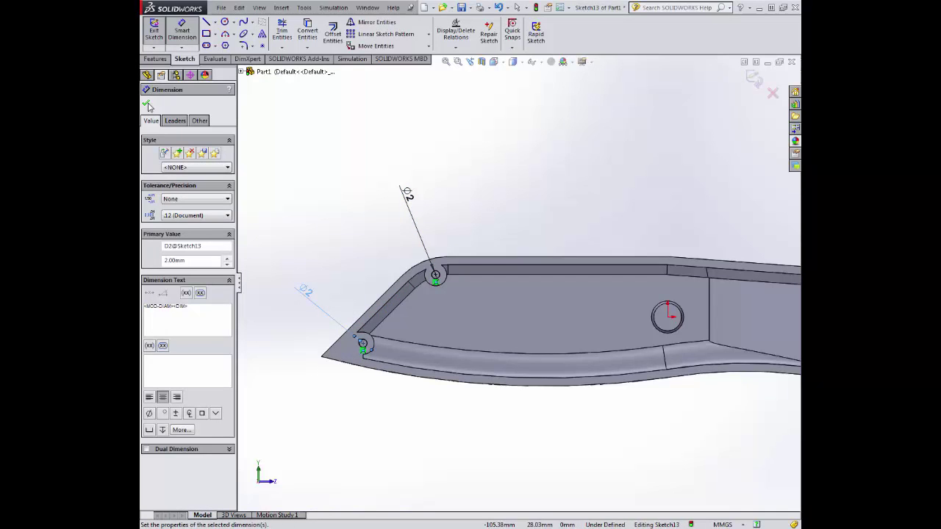
{"action": "left_click", "coordinate": [147, 105]}
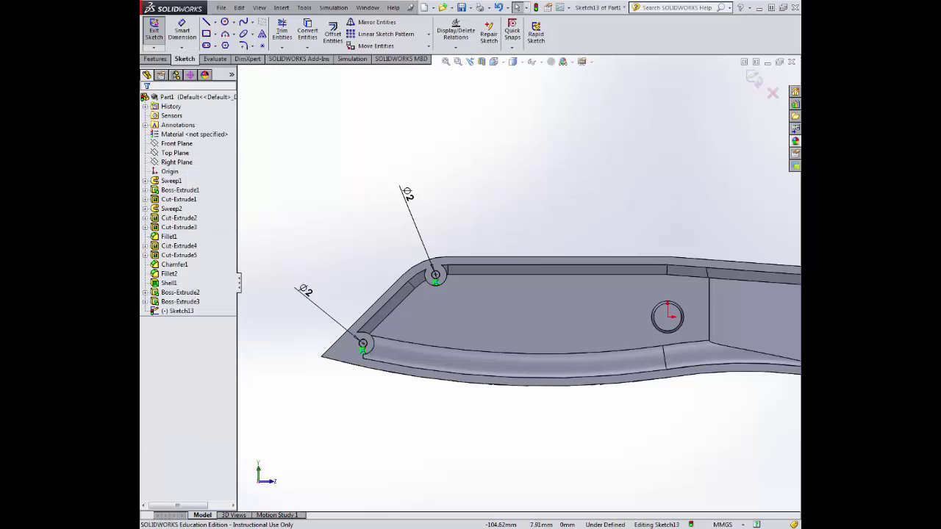
Extrude the sketched circles upward from the rim face as blind pins 2 mm high
{"action": "left_click", "coordinate": [155, 59]}
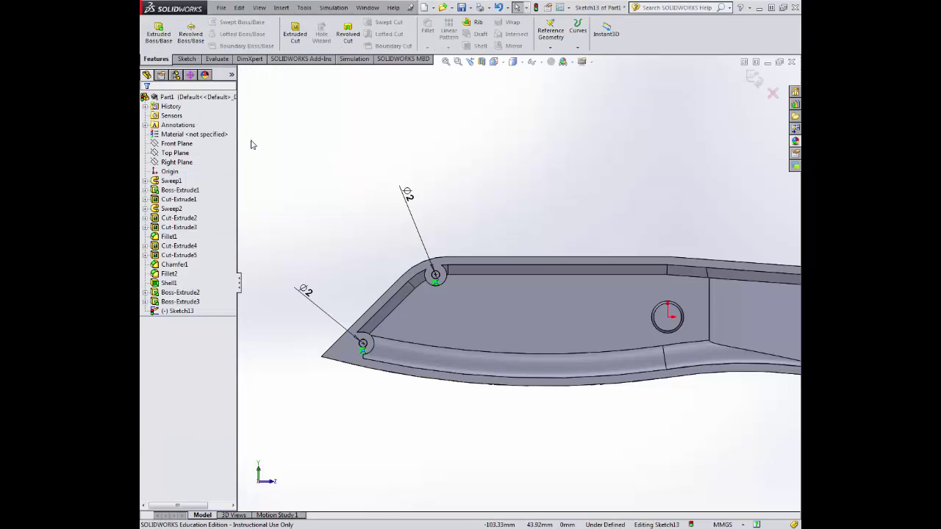
{"action": "left_click", "coordinate": [158, 31]}
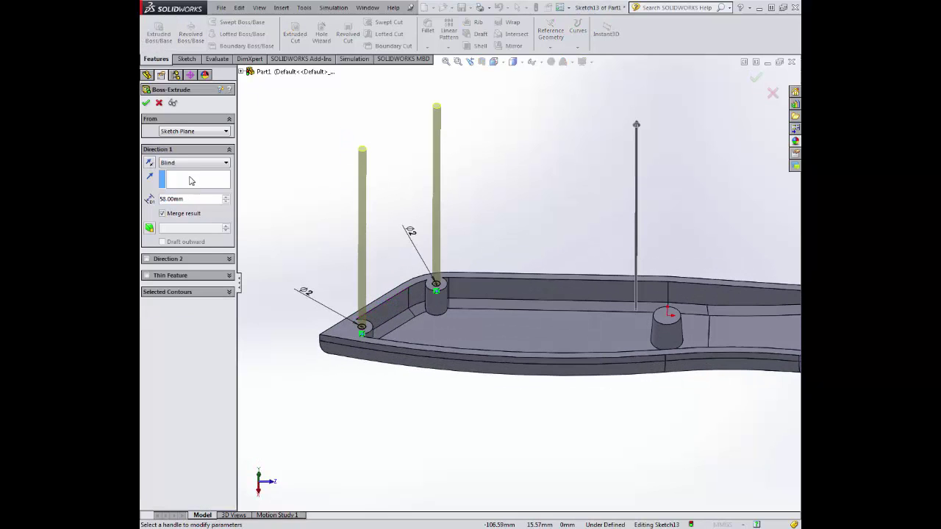
{"action": "double_click", "coordinate": [176, 199]}
{"action": "type", "text": "2"}
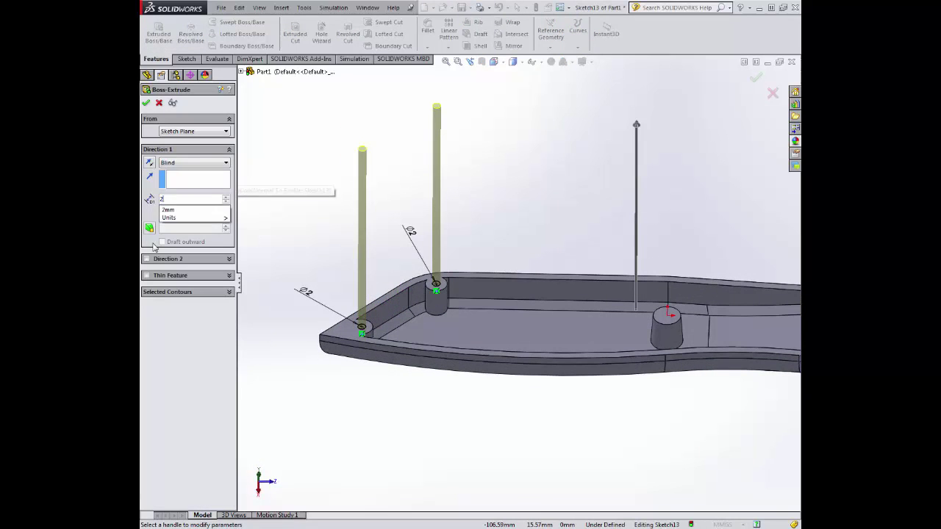
{"action": "key", "text": "Return"}
{"action": "left_click", "coordinate": [146, 103]}
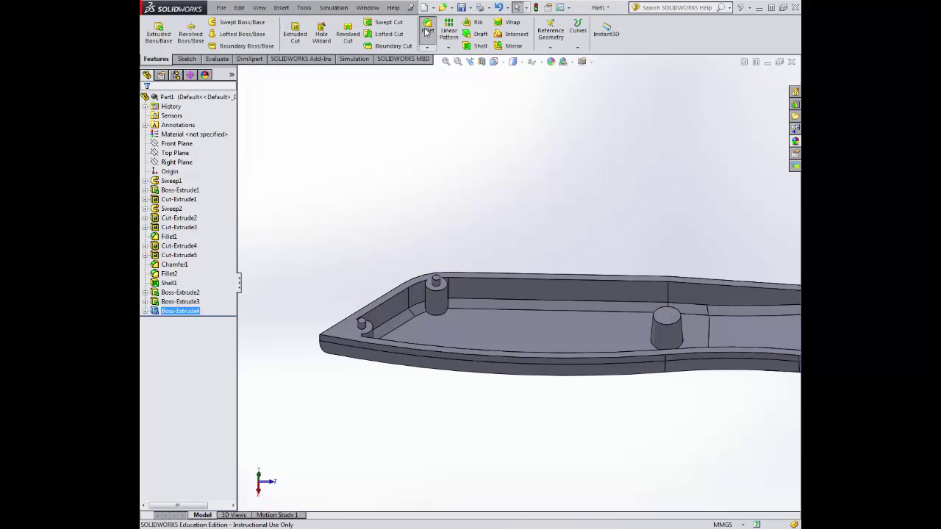
Set up a 0.2 mm fillet on the top faces of the pins at the pointed corner and rounded upper corner
{"action": "left_click", "coordinate": [427, 31]}
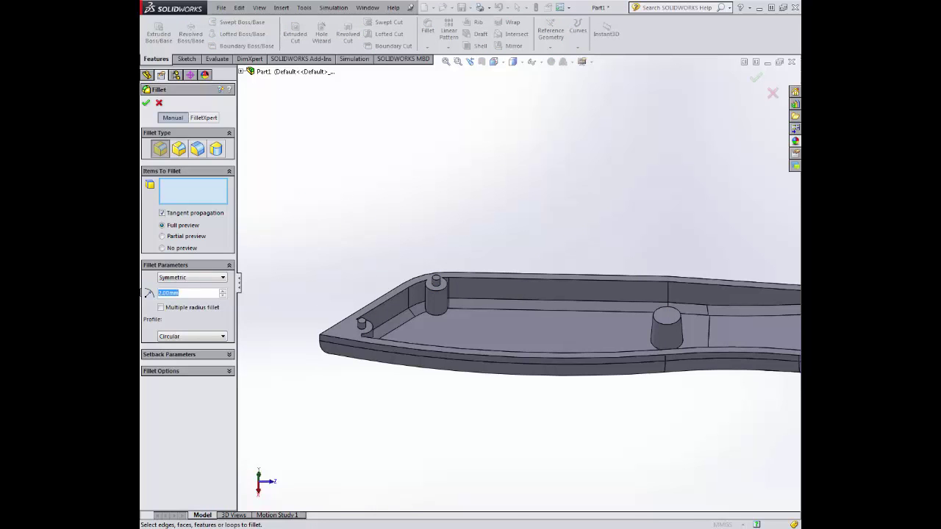
{"action": "type", "text": ".2"}
{"action": "key", "text": "Return"}
{"action": "scroll", "coordinate": [338, 321], "scroll_direction": "down", "scroll_amount": 4}
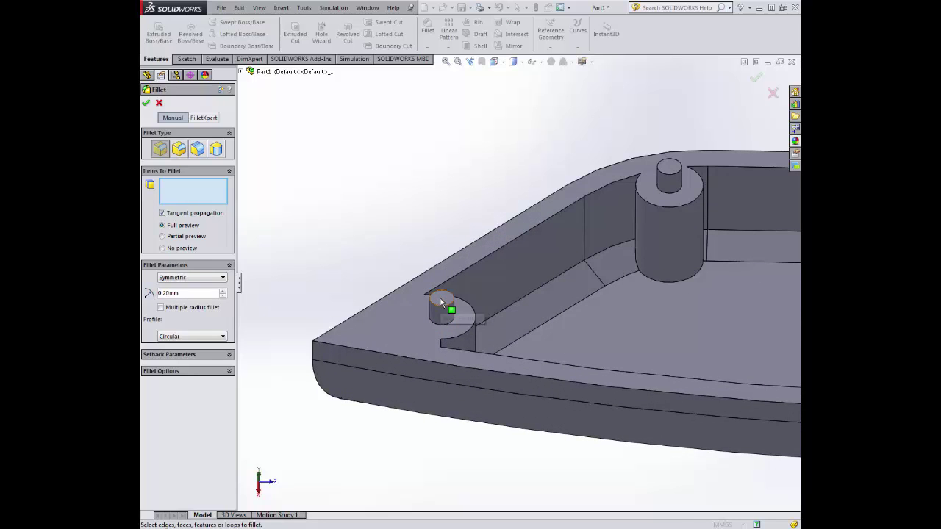
{"action": "left_click", "coordinate": [441, 301]}
{"action": "left_click", "coordinate": [669, 168]}
{"action": "scroll", "coordinate": [663, 270], "scroll_direction": "up", "scroll_amount": 12}
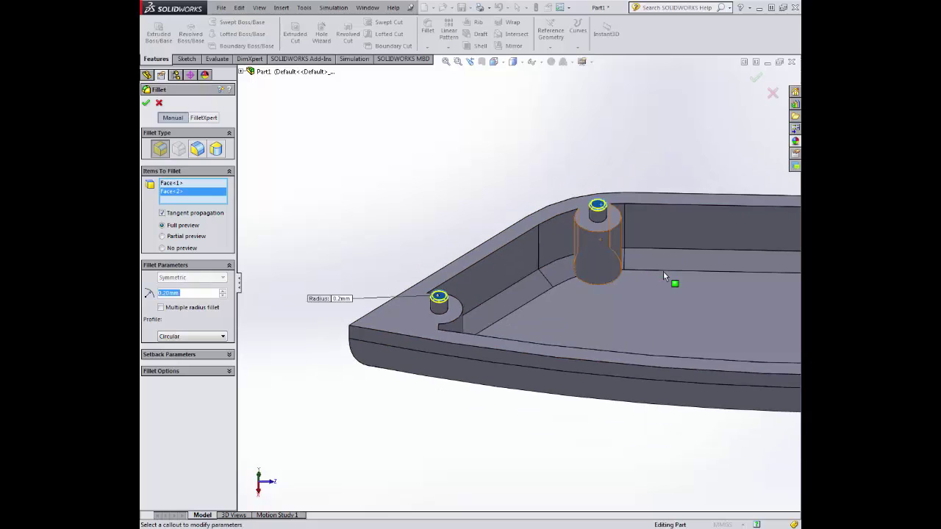
Add the top face of the pin at the far end to the fillet and create it
{"action": "scroll", "coordinate": [564, 288], "scroll_direction": "down", "scroll_amount": 10}
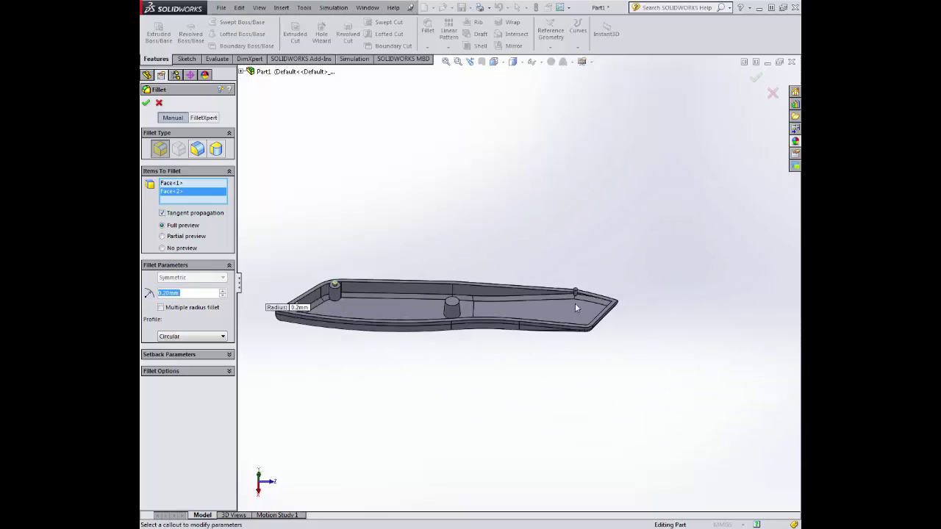
{"action": "left_click", "coordinate": [545, 256]}
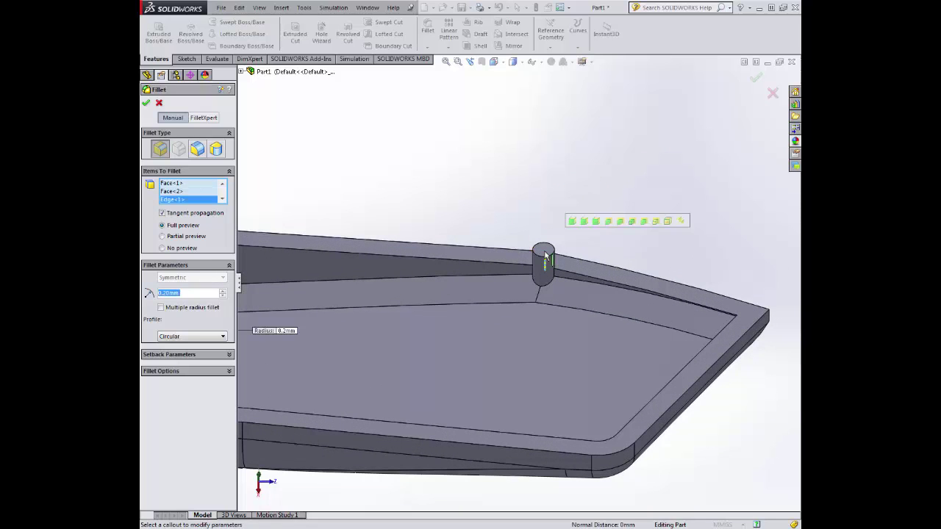
{"action": "right_click", "coordinate": [174, 203]}
{"action": "left_click", "coordinate": [193, 219]}
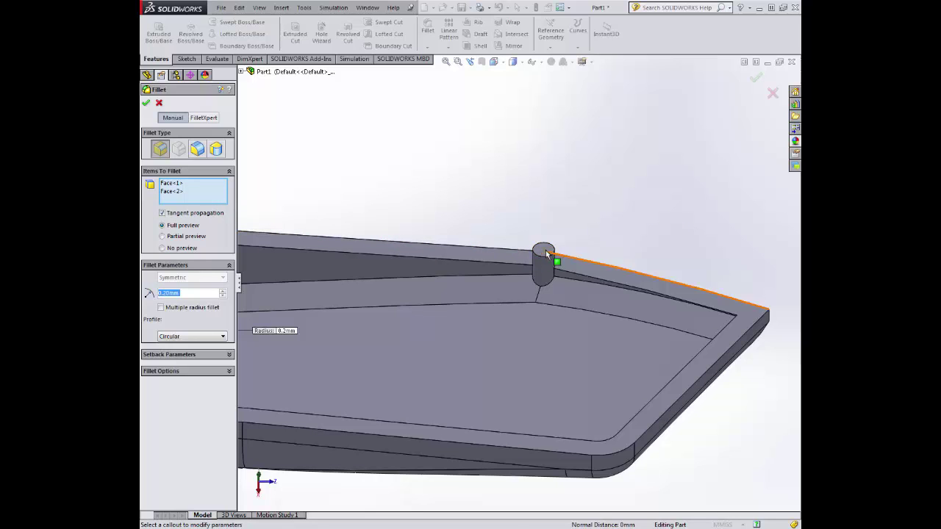
{"action": "left_click", "coordinate": [544, 251]}
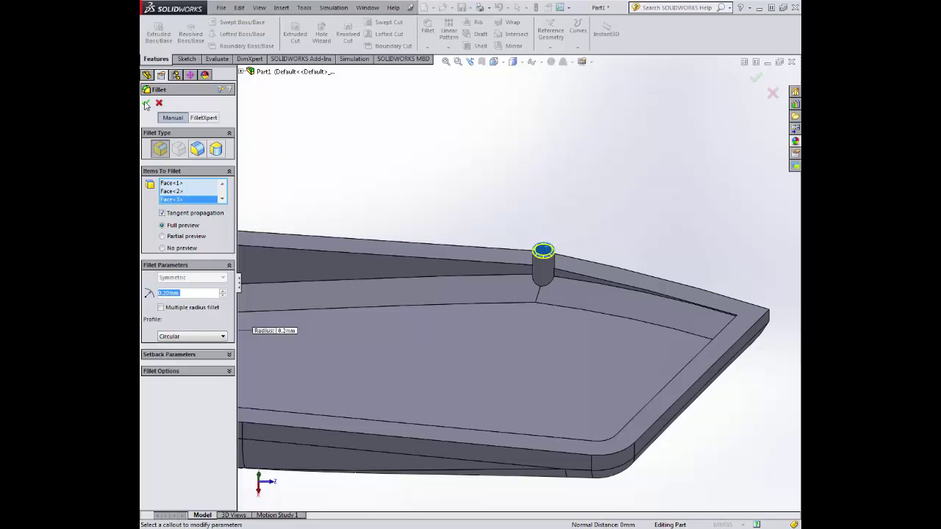
{"action": "left_click", "coordinate": [146, 104]}
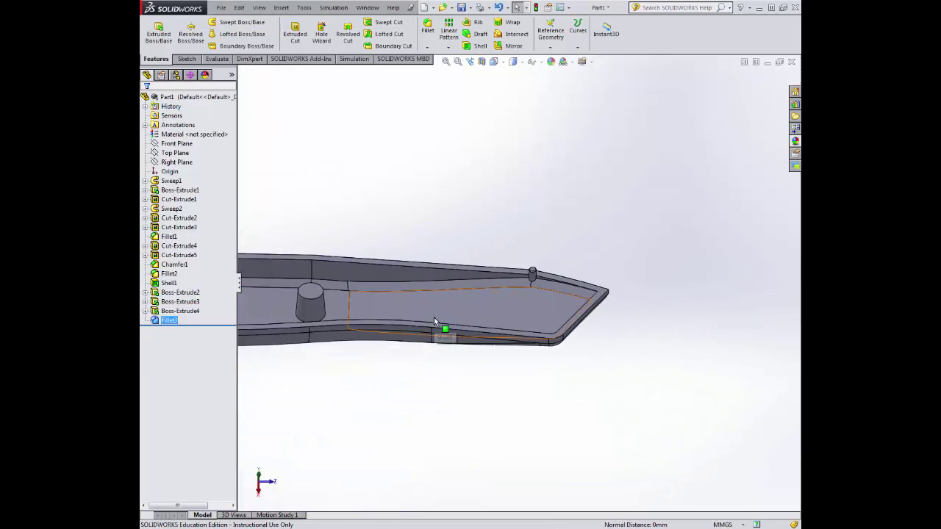
Open a new sketch on the top face of the large tapered boss in the middle of the shell
{"action": "scroll", "coordinate": [434, 318], "scroll_direction": "up", "scroll_amount": 4}
{"action": "middle_click_drag", "start_coordinate": [410, 238], "coordinate": [391, 277]}
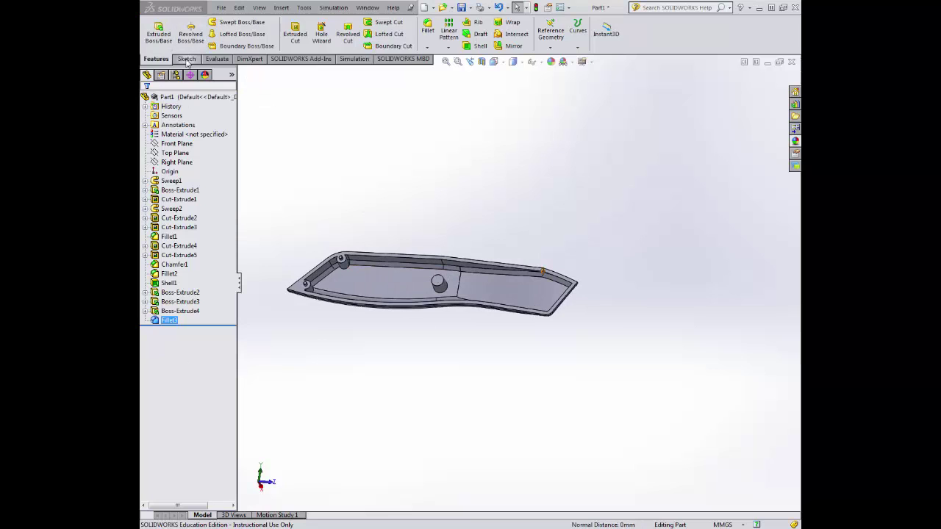
{"action": "left_click", "coordinate": [187, 59]}
{"action": "scroll", "coordinate": [447, 284], "scroll_direction": "down", "scroll_amount": 4}
{"action": "scroll", "coordinate": [446, 283], "scroll_direction": "down", "scroll_amount": 3}
{"action": "left_click", "coordinate": [493, 172]}
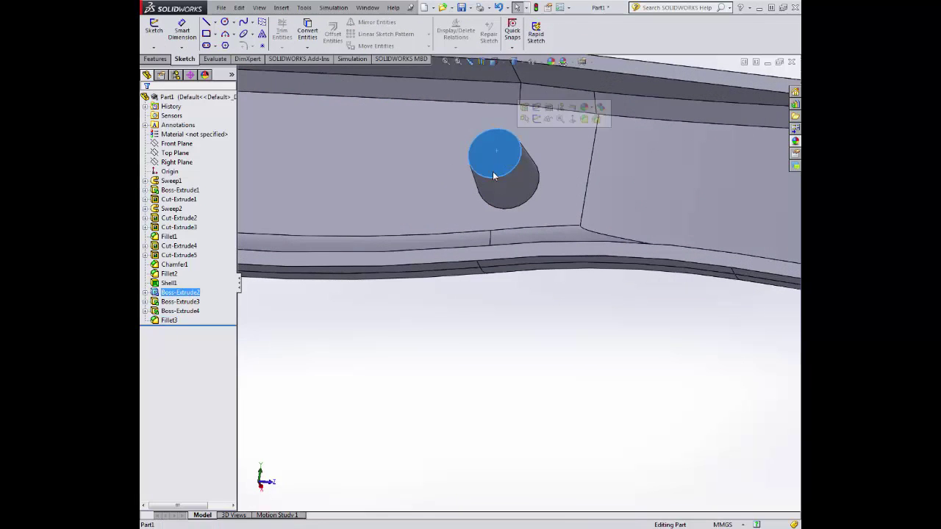
{"action": "left_click", "coordinate": [149, 31]}
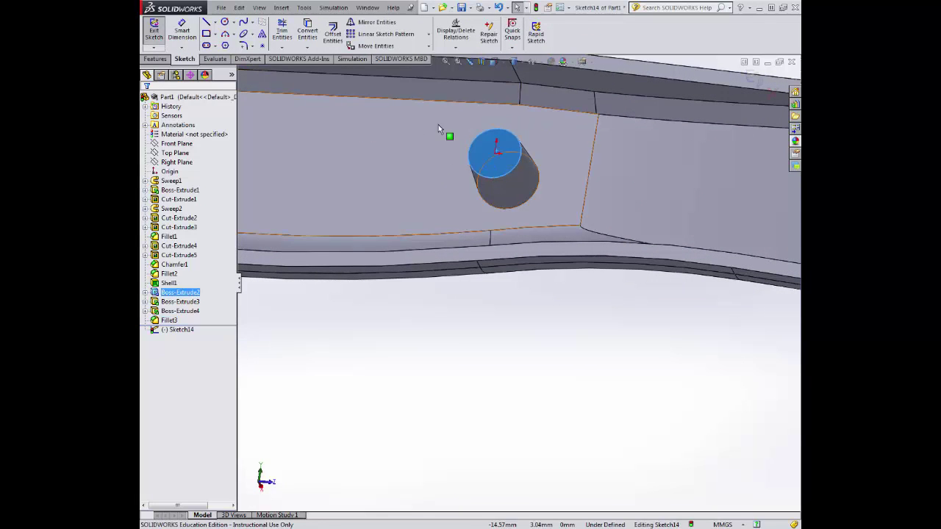
{"action": "left_click", "coordinate": [503, 65]}
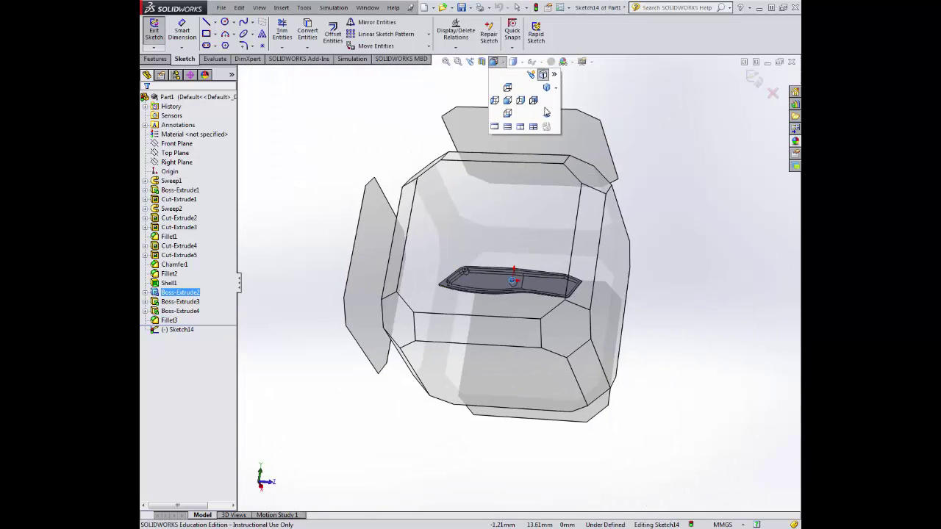
{"action": "left_click", "coordinate": [548, 106]}
{"action": "scroll", "coordinate": [540, 280], "scroll_direction": "down", "scroll_amount": 8}
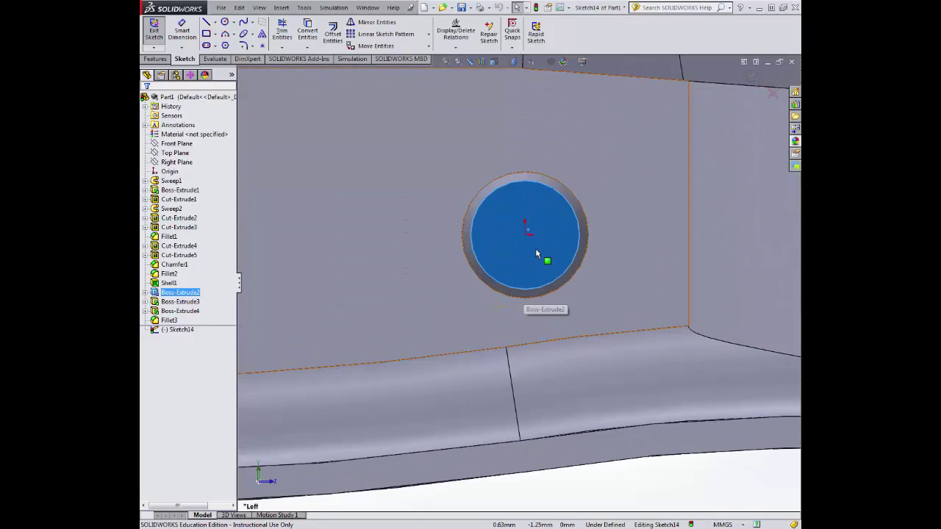
Sketch a circle of 2 mm radius centred on the tapered boss's top face
{"action": "left_click", "coordinate": [225, 25]}
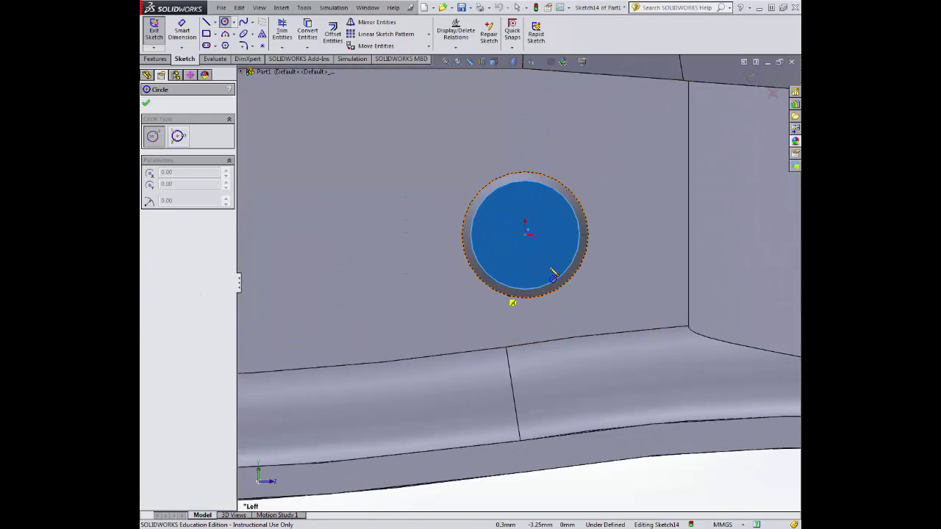
{"action": "left_click", "coordinate": [525, 232]}
{"action": "left_click", "coordinate": [545, 233]}
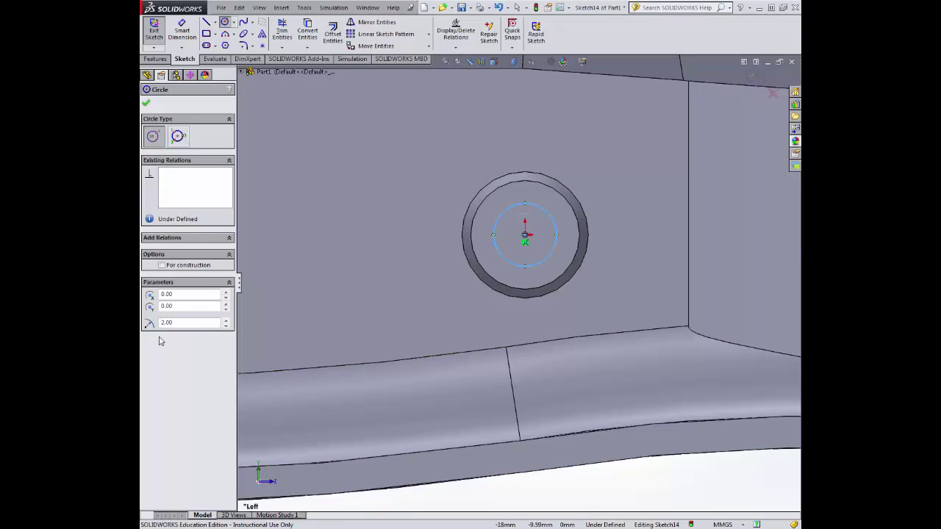
{"action": "left_click", "coordinate": [146, 103]}
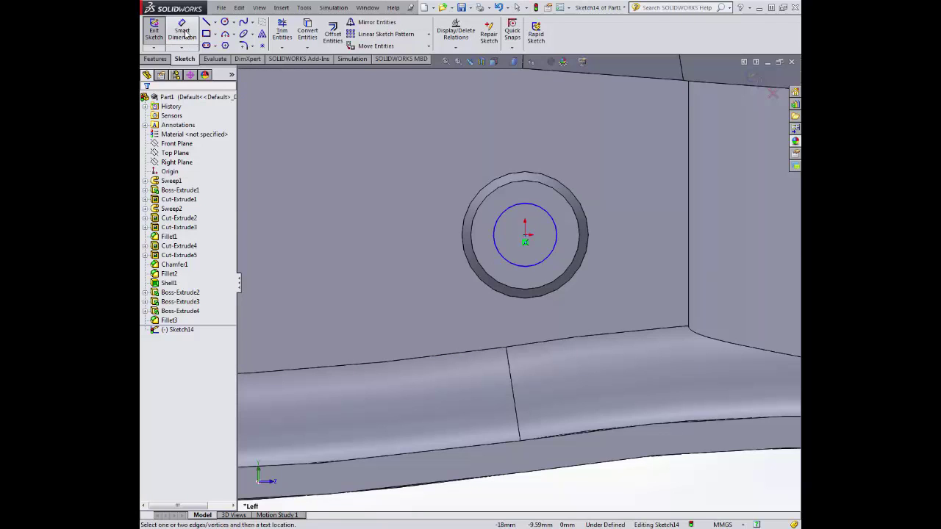
Cut the circle 6 mm deep into the tapered boss as a blind extruded cut
{"action": "left_click", "coordinate": [155, 59]}
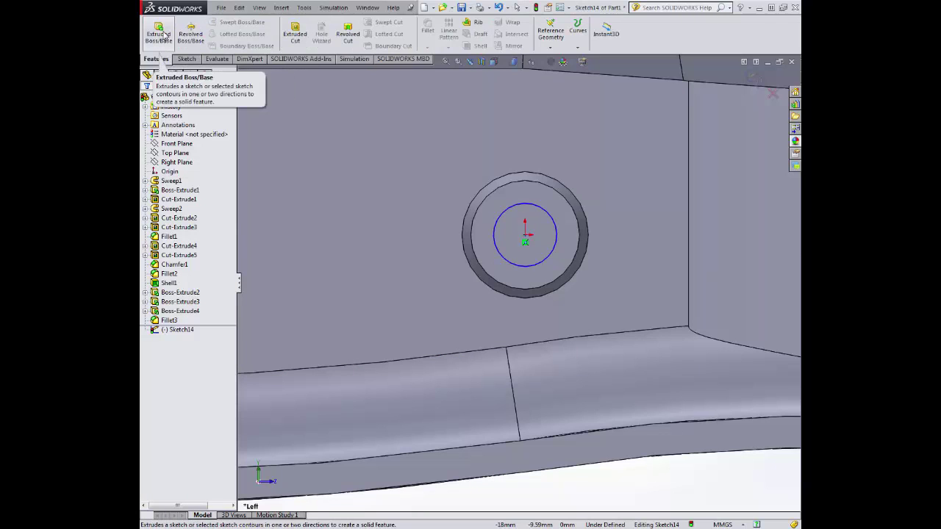
{"action": "left_click", "coordinate": [293, 36]}
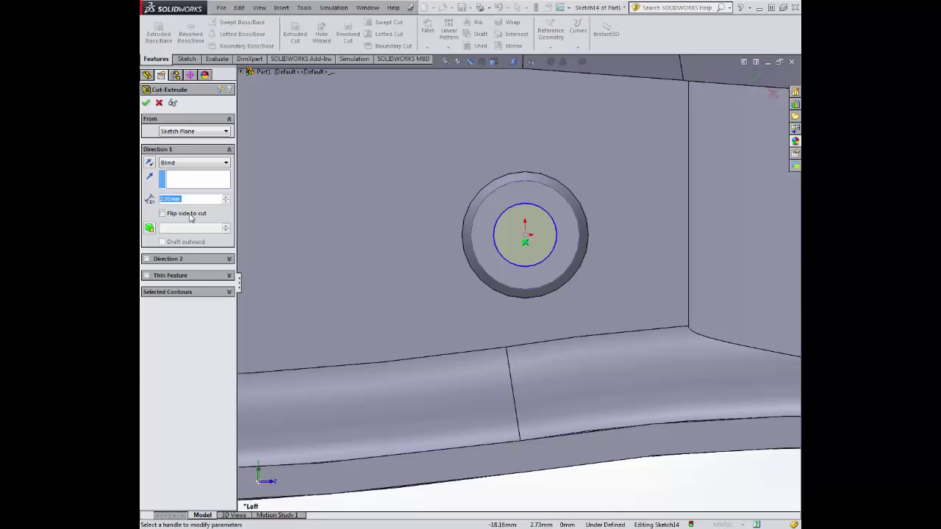
{"action": "type", "text": "6"}
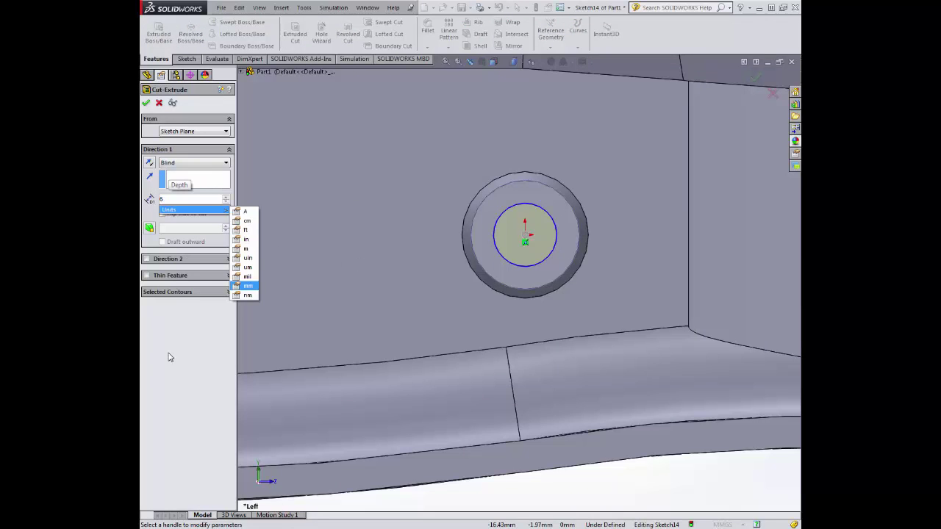
{"action": "key", "text": "Return"}
{"action": "middle_click_drag", "start_coordinate": [369, 332], "coordinate": [372, 237]}
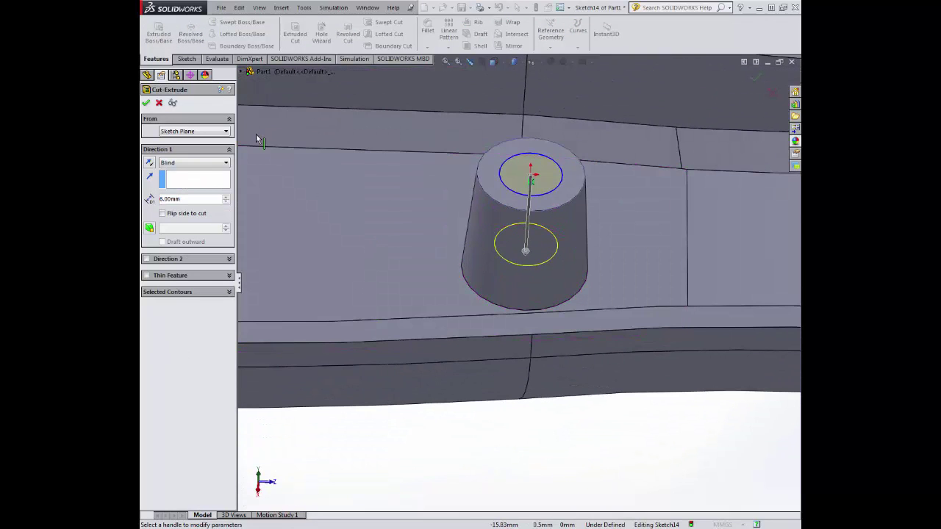
{"action": "left_click", "coordinate": [146, 103]}
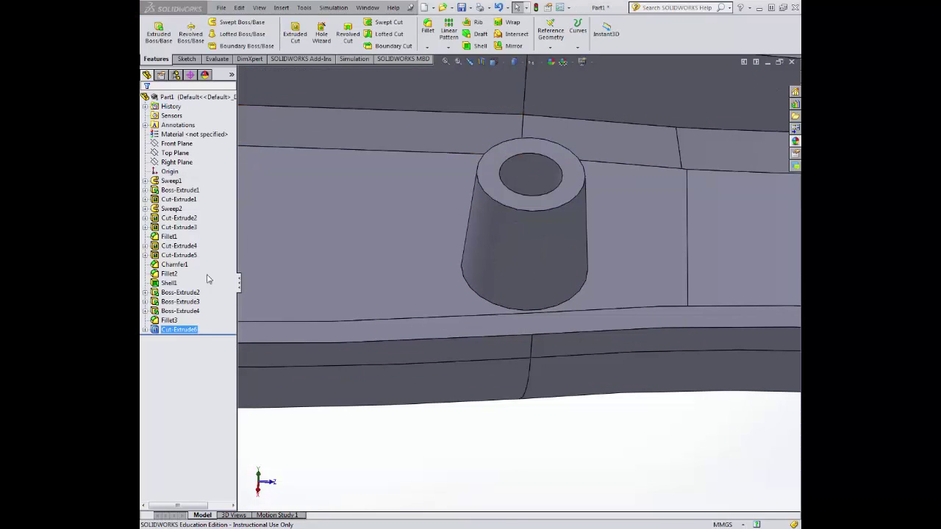
Open a new sketch on the ring-shaped top face of the bored tapered boss
{"action": "left_click", "coordinate": [186, 59]}
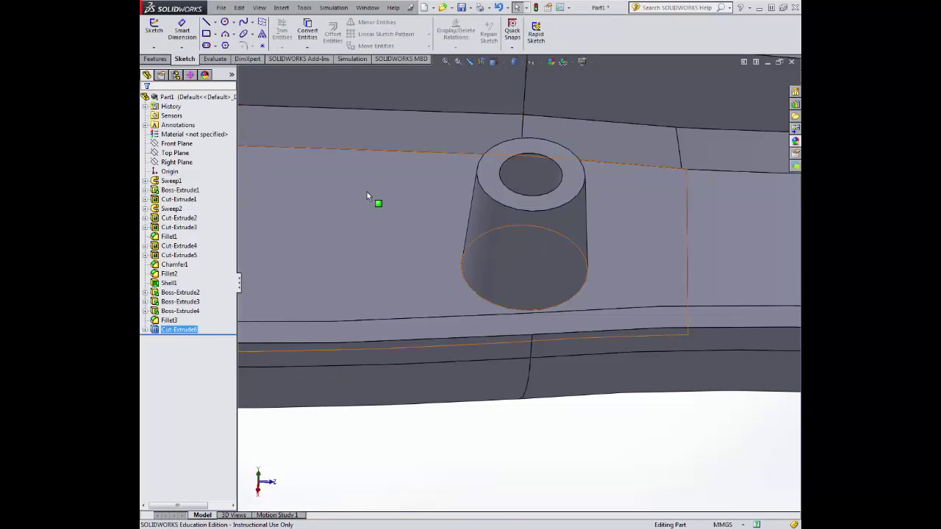
{"action": "left_click", "coordinate": [491, 180]}
{"action": "left_click", "coordinate": [532, 150]}
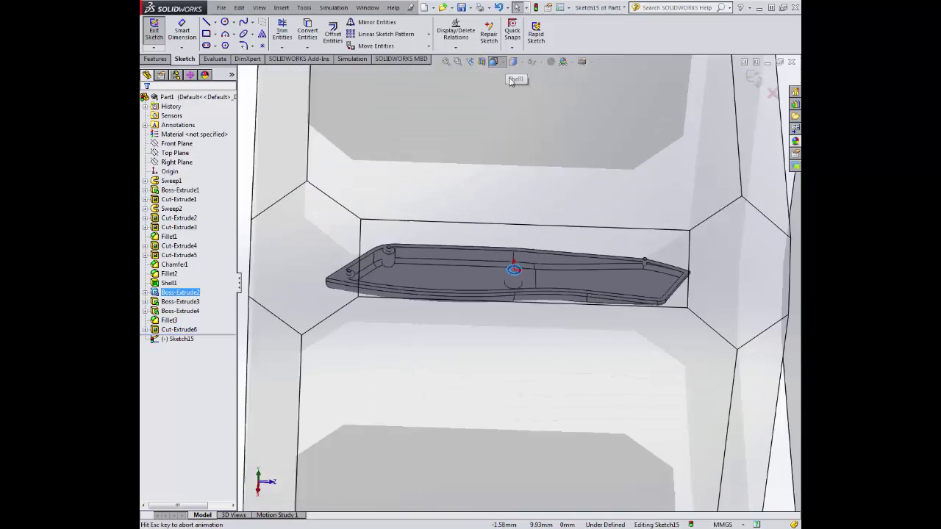
{"action": "left_click", "coordinate": [493, 62]}
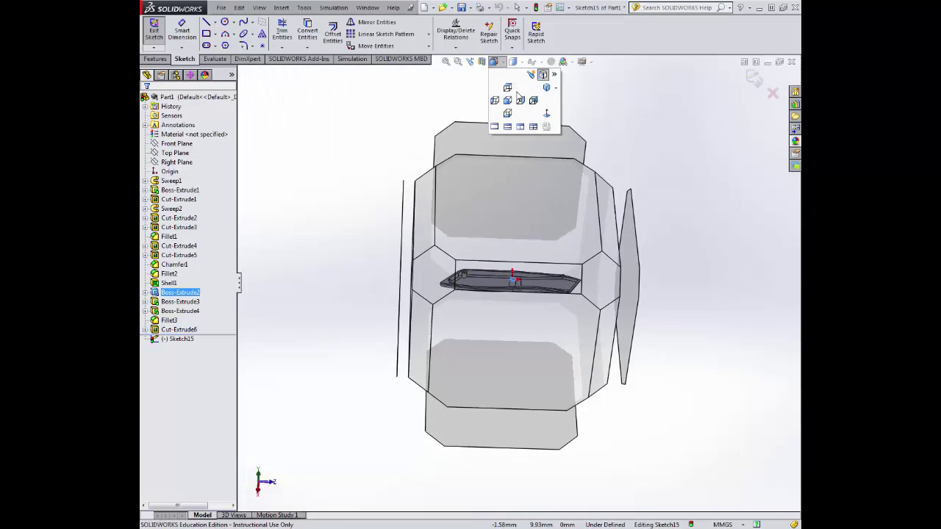
{"action": "left_click", "coordinate": [546, 116]}
{"action": "scroll", "coordinate": [534, 266], "scroll_direction": "down", "scroll_amount": 8}
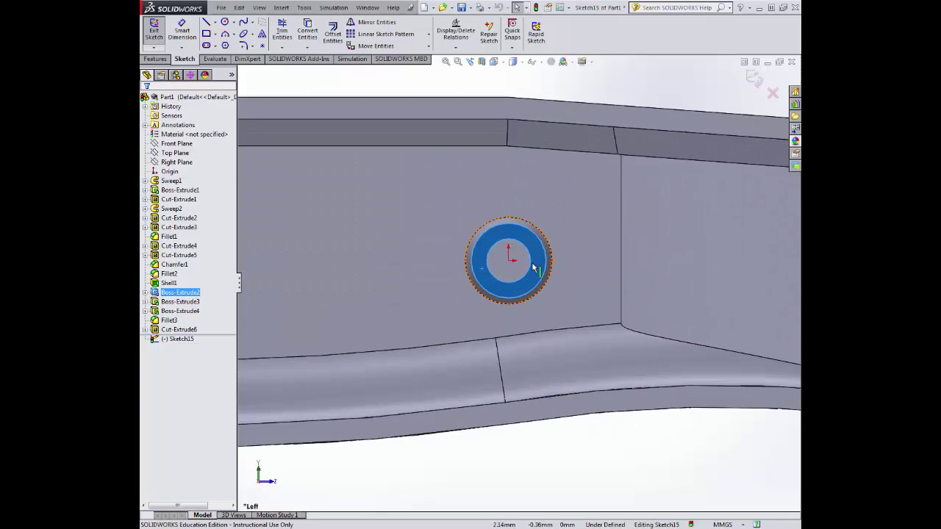
{"action": "scroll", "coordinate": [534, 270], "scroll_direction": "up", "scroll_amount": 4}
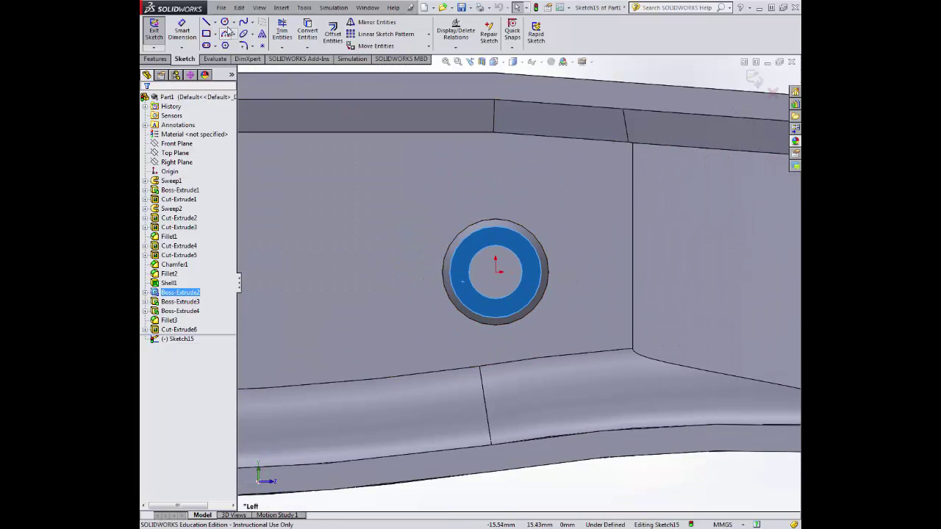
Draw two vertical centerlines from the boss's centre, one about 14.4 mm up to the upper rim and one down to the lower rim
{"action": "left_click", "coordinate": [216, 22]}
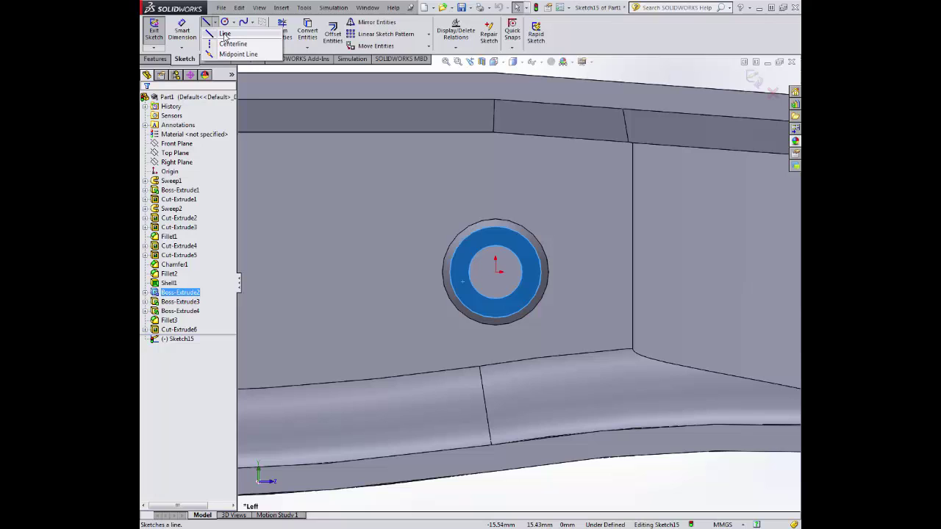
{"action": "left_click", "coordinate": [225, 34]}
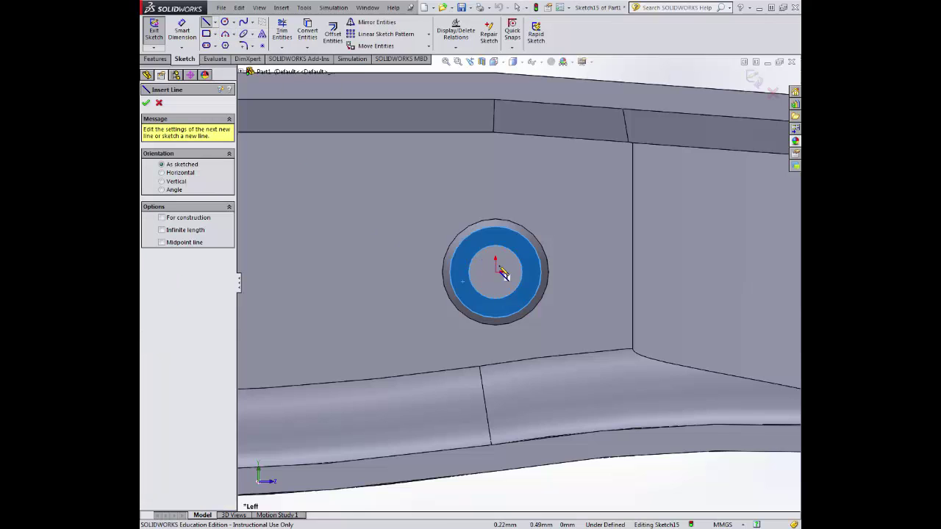
{"action": "left_click", "coordinate": [216, 23]}
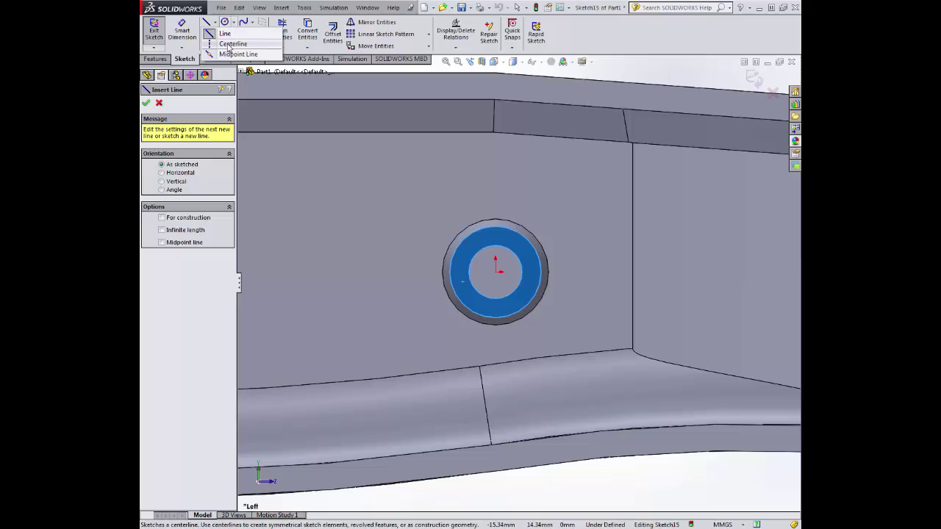
{"action": "left_click", "coordinate": [230, 44]}
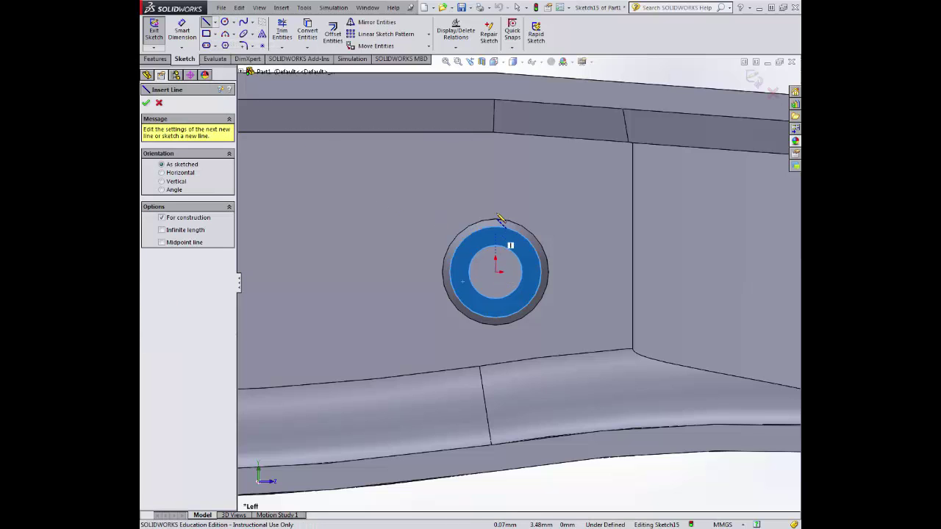
{"action": "left_click", "coordinate": [494, 271]}
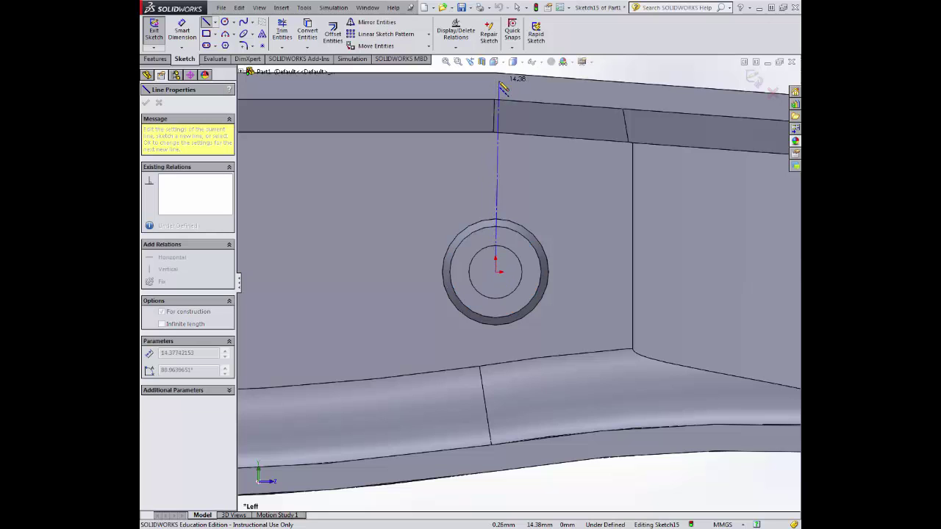
{"action": "double_click", "coordinate": [495, 81]}
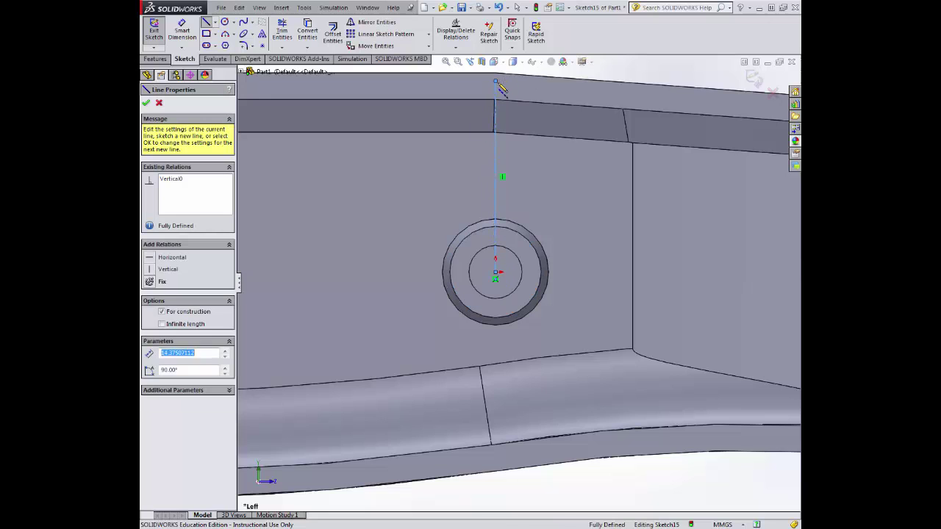
{"action": "left_click", "coordinate": [496, 273]}
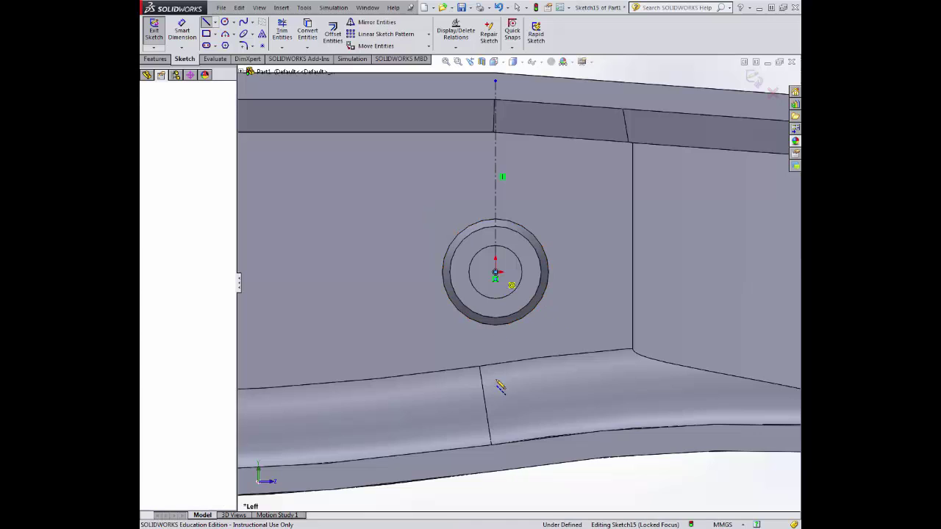
{"action": "double_click", "coordinate": [496, 457]}
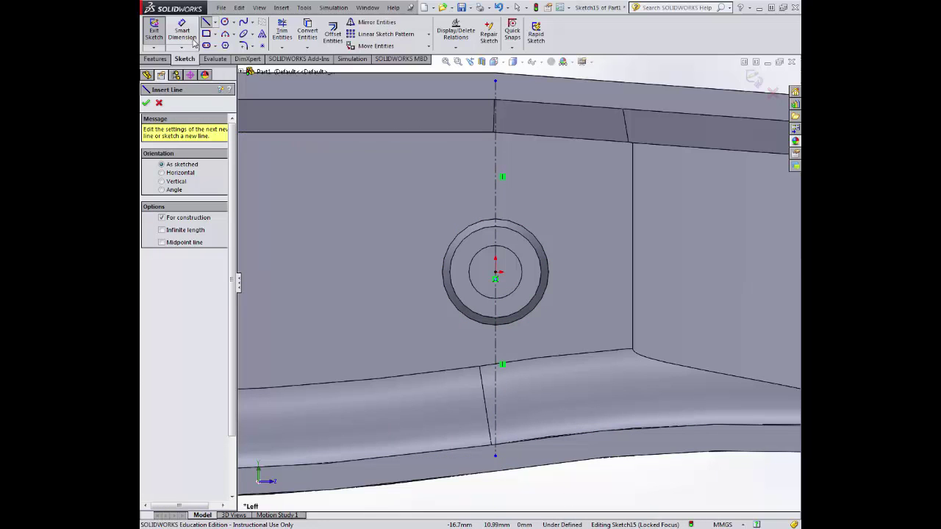
Draw two vertical solid lines about 28 mm long, one on each side of the centerline, spanning from the upper rim to the lower rim
{"action": "left_click", "coordinate": [215, 23]}
{"action": "left_click", "coordinate": [225, 33]}
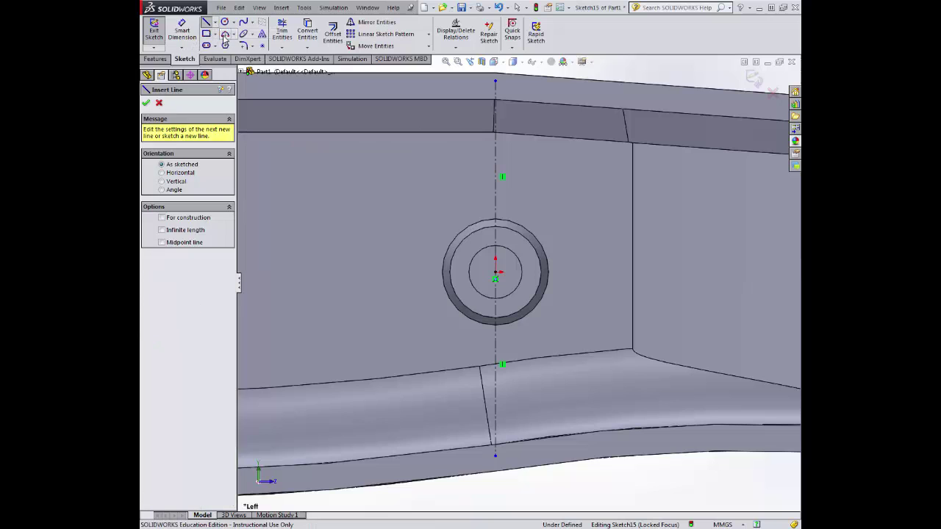
{"action": "left_click", "coordinate": [477, 86]}
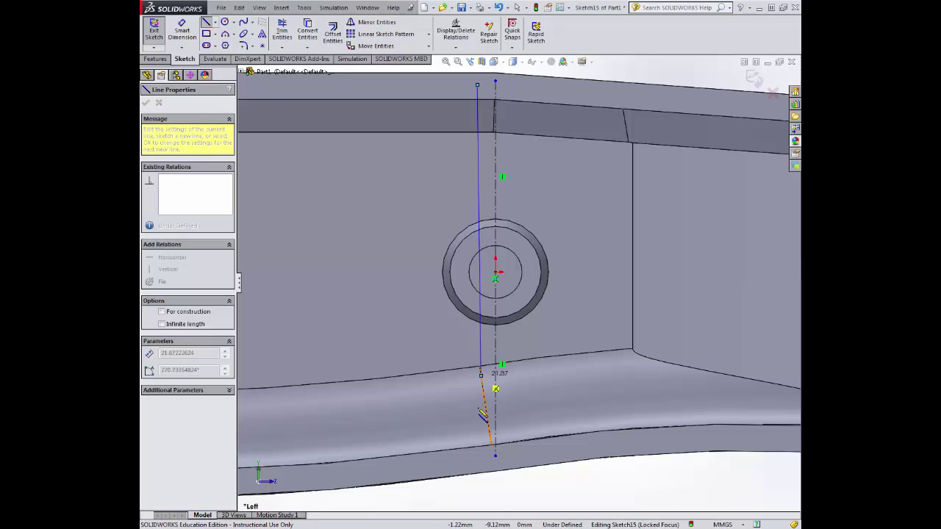
{"action": "double_click", "coordinate": [477, 456]}
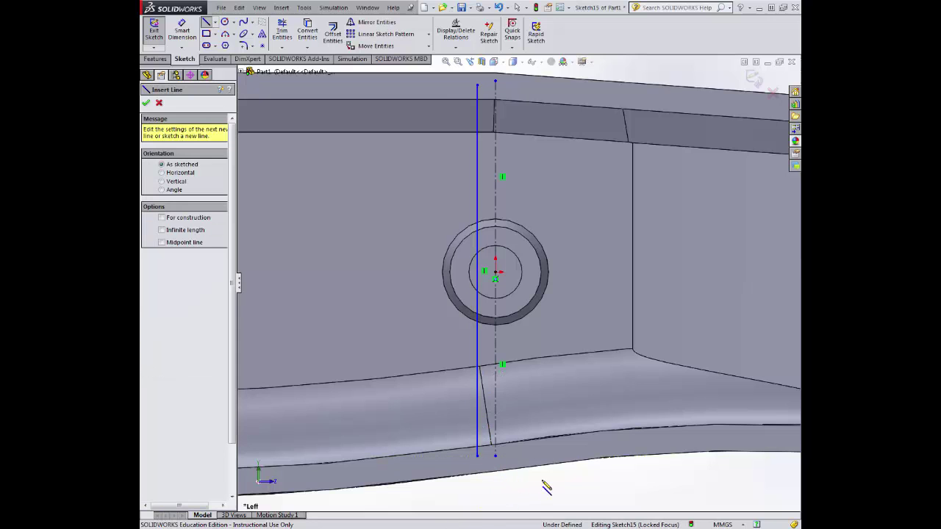
{"action": "left_click", "coordinate": [511, 85]}
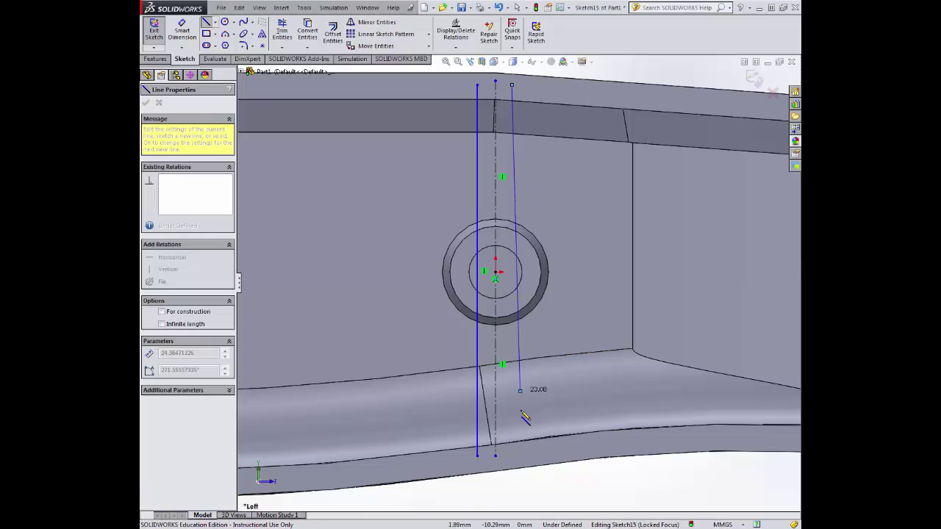
{"action": "double_click", "coordinate": [512, 456]}
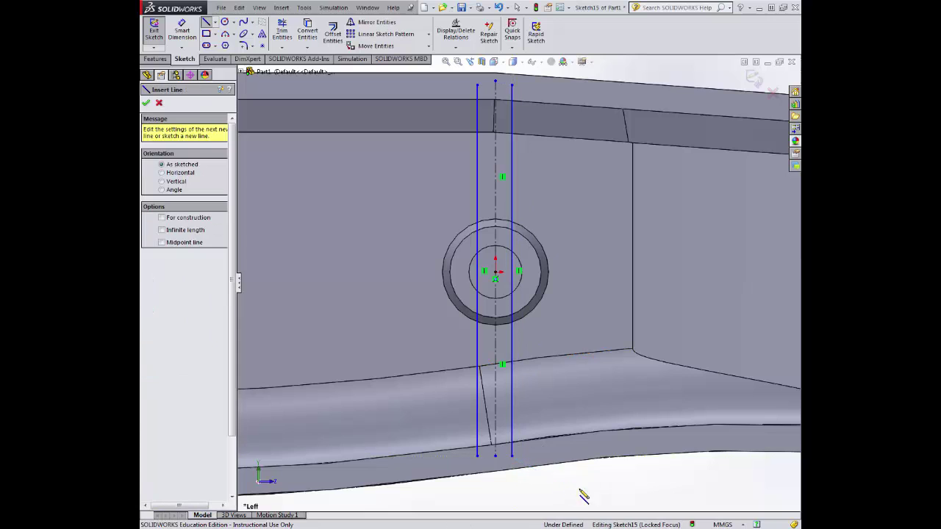
Dimension both vertical lines at 0.75 mm from the centerline
{"action": "left_click", "coordinate": [183, 28]}
{"action": "left_click", "coordinate": [477, 126]}
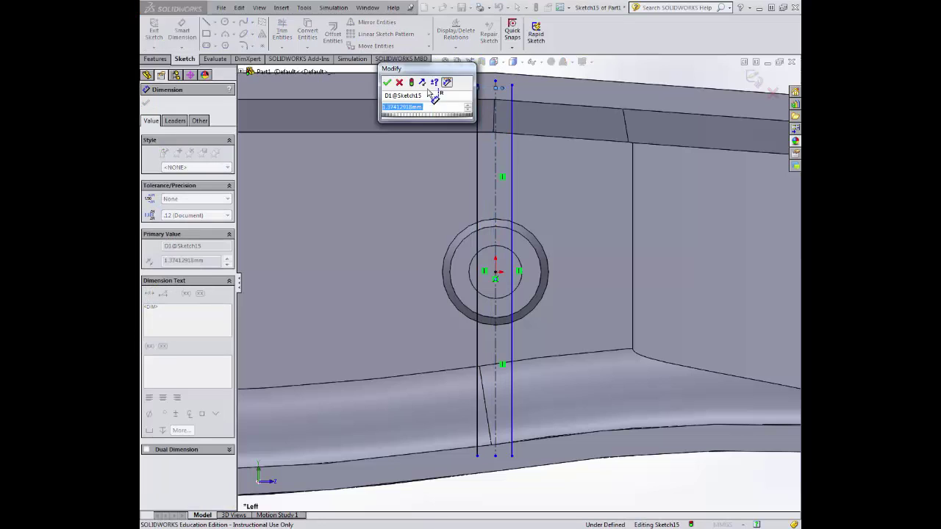
{"action": "type", "text": "0.75"}
{"action": "key", "text": "Return"}
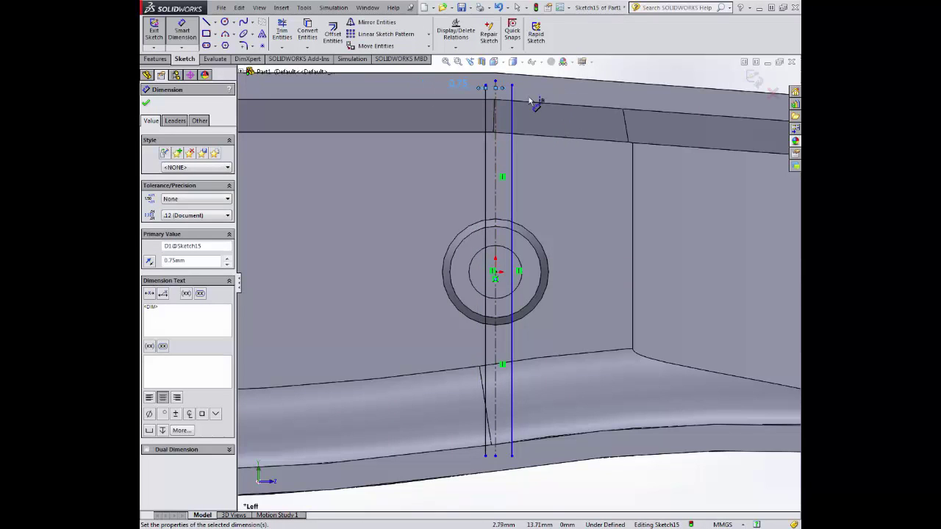
{"action": "left_click", "coordinate": [496, 125]}
{"action": "left_click", "coordinate": [511, 110]}
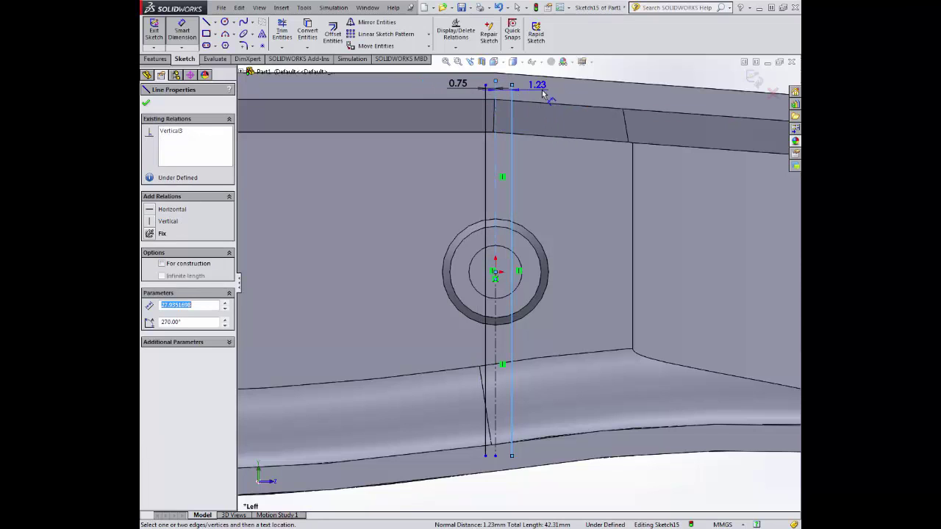
{"action": "left_click", "coordinate": [551, 94]}
{"action": "type", "text": "0.75"}
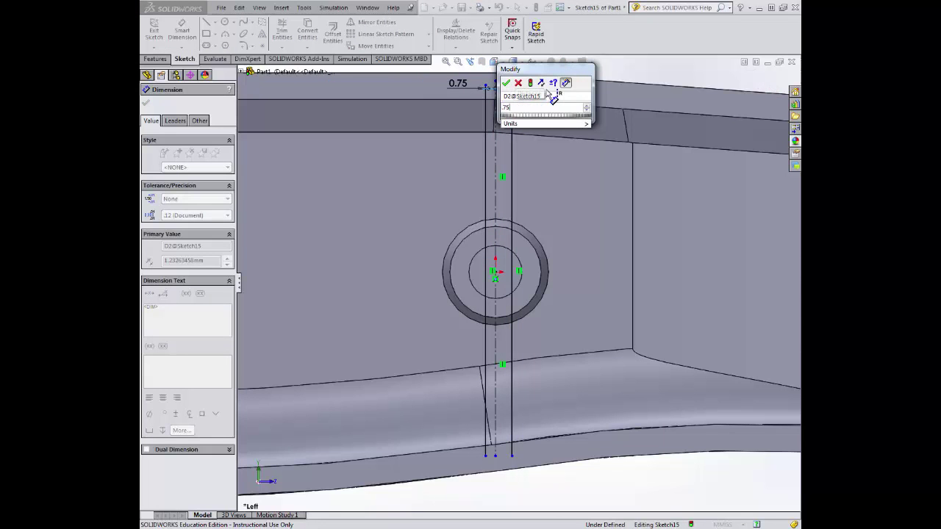
{"action": "key", "text": "Return"}
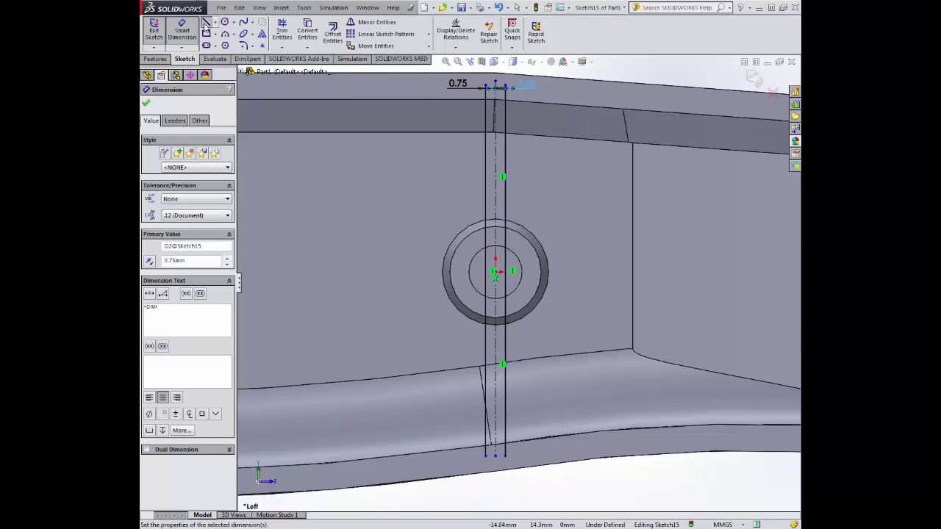
Close the narrow strip with 1.5 mm horizontal lines joining the vertical lines' ends at the upper and lower rims
{"action": "left_click", "coordinate": [205, 22]}
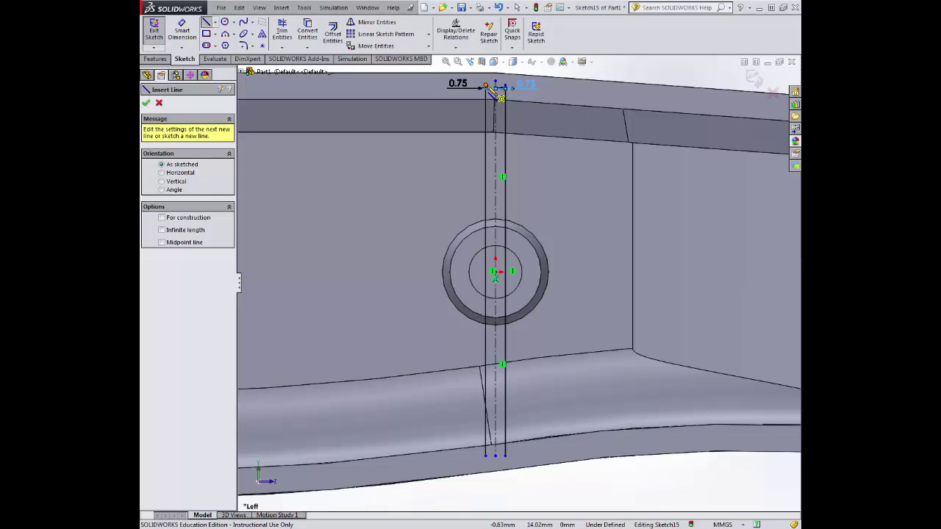
{"action": "scroll", "coordinate": [492, 89], "scroll_direction": "down", "scroll_amount": 3}
{"action": "left_click", "coordinate": [492, 140]}
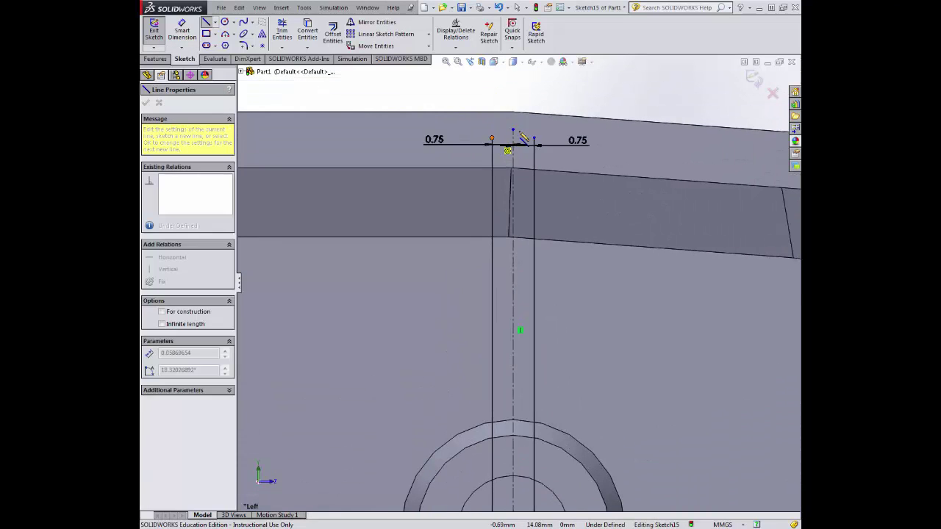
{"action": "scroll", "coordinate": [542, 252], "scroll_direction": "up", "scroll_amount": 4}
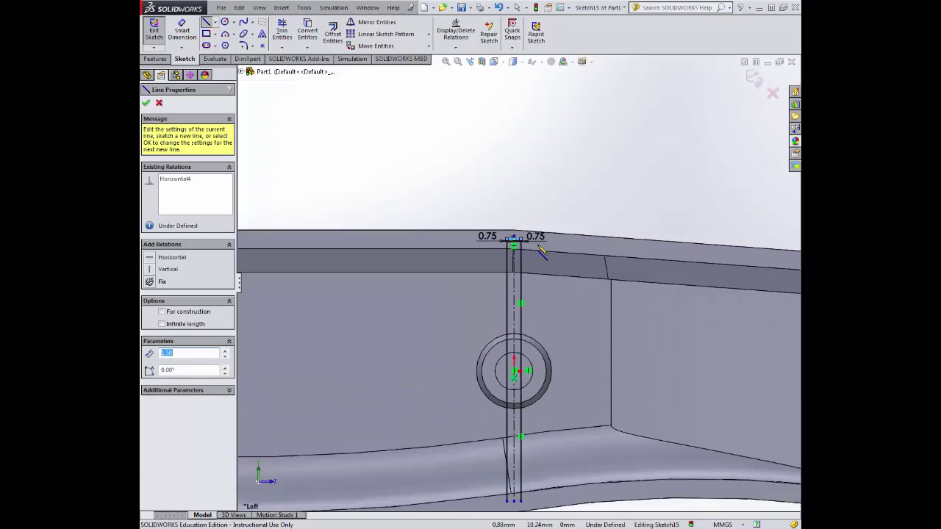
{"action": "scroll", "coordinate": [525, 439], "scroll_direction": "down", "scroll_amount": 3}
{"action": "middle_click_drag", "start_coordinate": [533, 337], "coordinate": [530, 328], "text": "ctrl"}
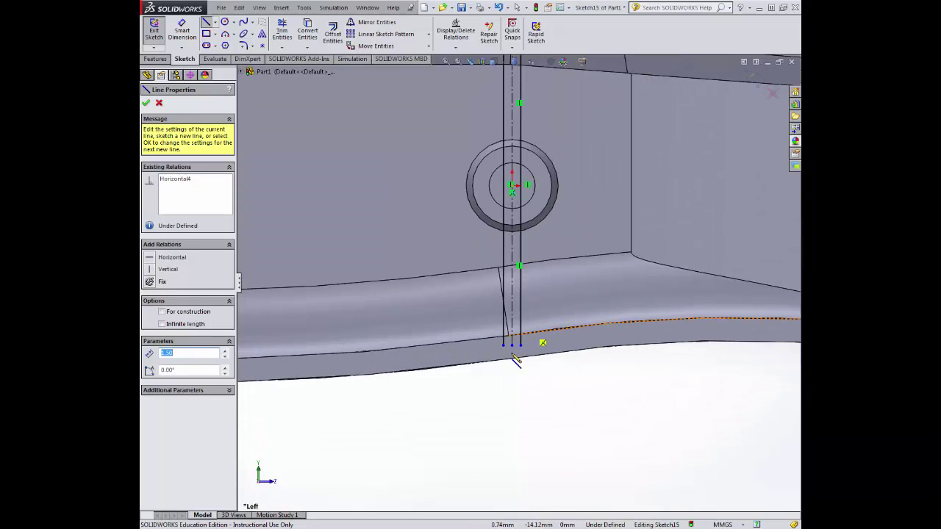
{"action": "left_click", "coordinate": [517, 348]}
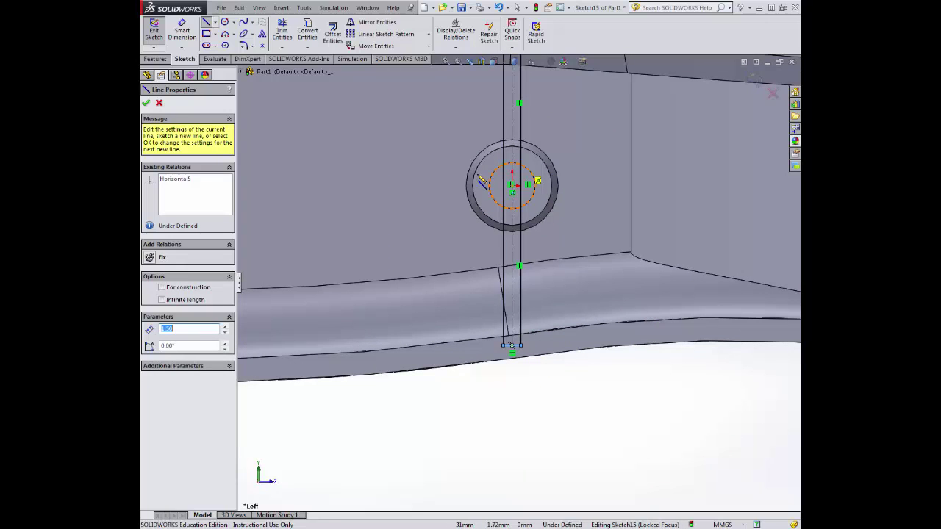
Sketch a 2 mm radius circle centred on the boss, matching the edge of its bore
{"action": "left_click", "coordinate": [225, 22]}
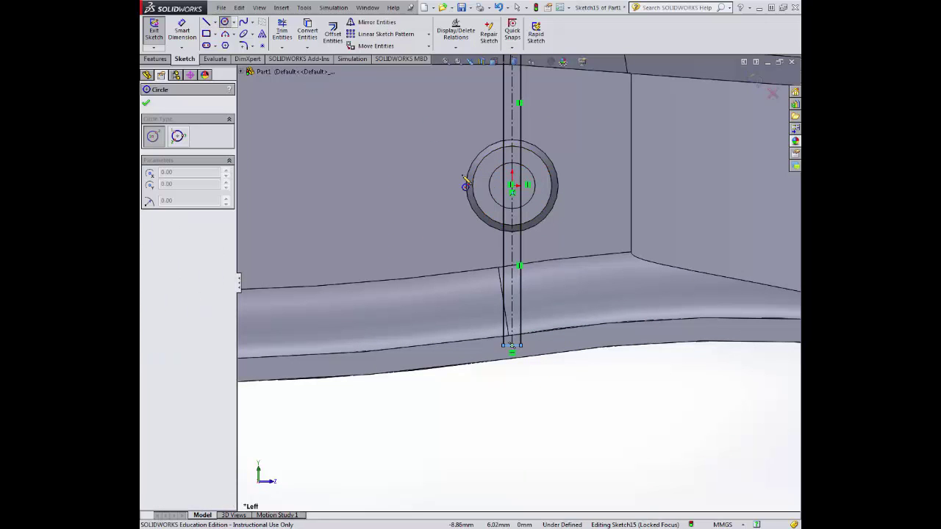
{"action": "scroll", "coordinate": [515, 189], "scroll_direction": "down", "scroll_amount": 5}
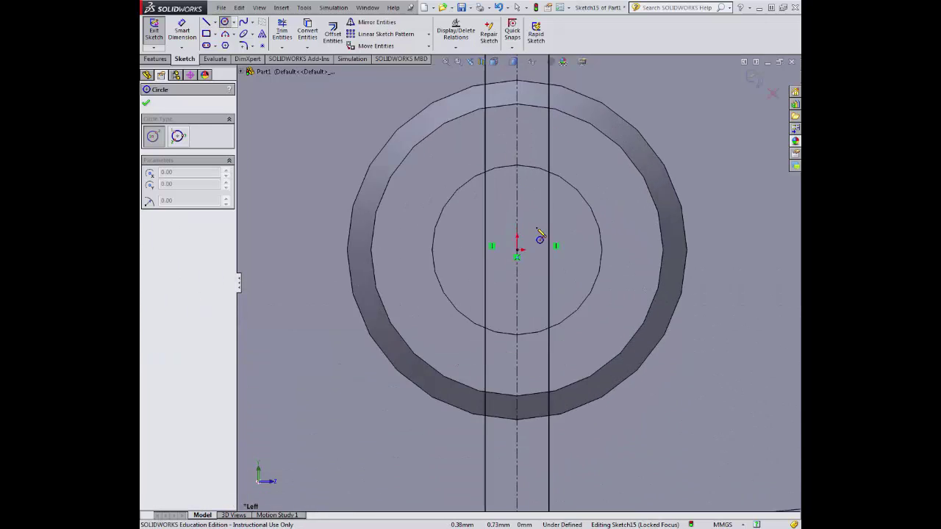
{"action": "left_click", "coordinate": [518, 254]}
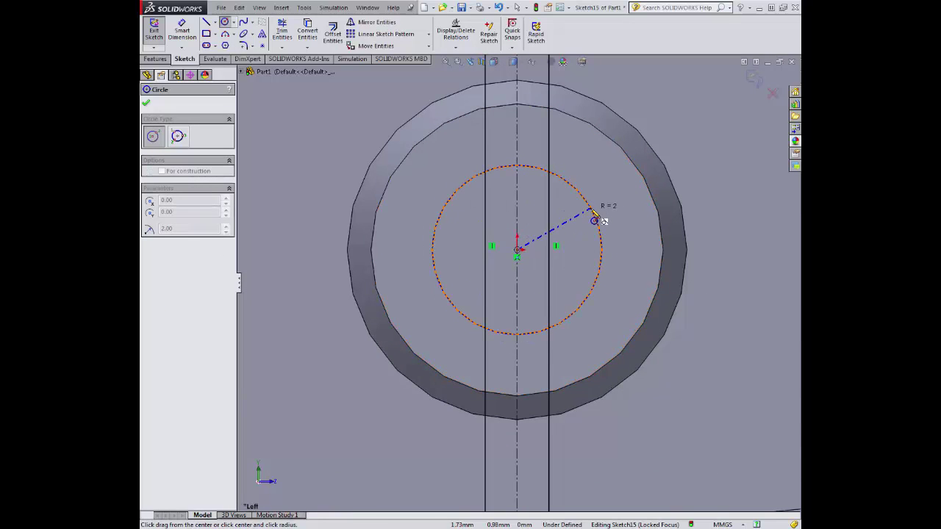
{"action": "left_click", "coordinate": [593, 212]}
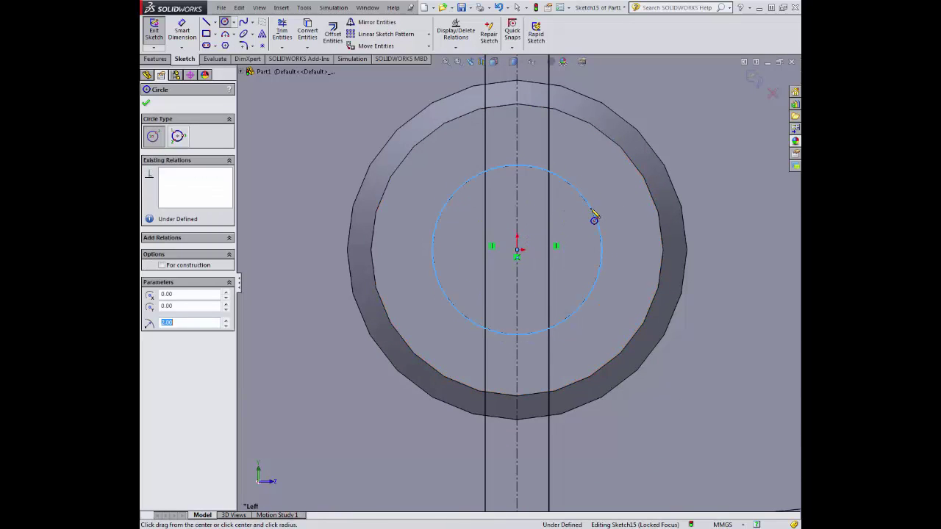
{"action": "left_click", "coordinate": [146, 105]}
Trim away the vertical line segments inside the circle and the circle's side arcs, leaving two closed rib profiles
{"action": "left_click", "coordinate": [282, 31]}
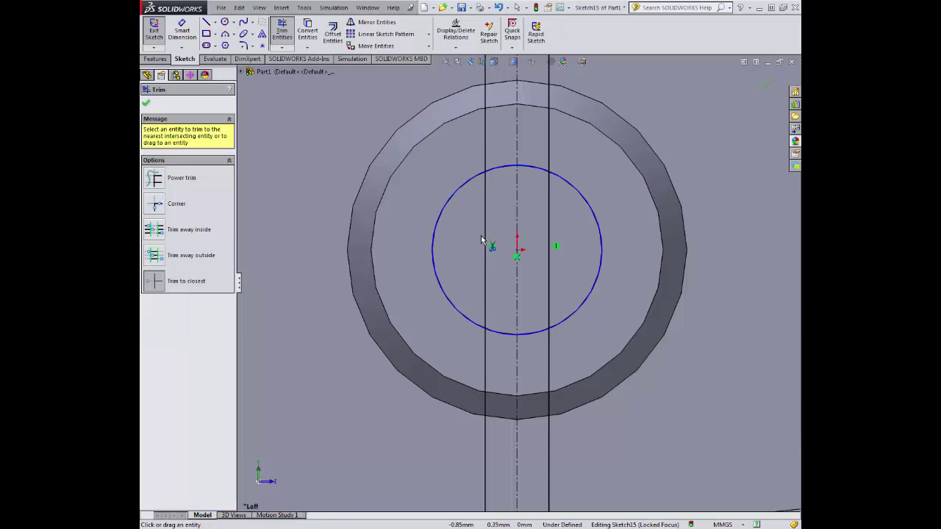
{"action": "left_click", "coordinate": [483, 240]}
{"action": "left_click", "coordinate": [550, 228]}
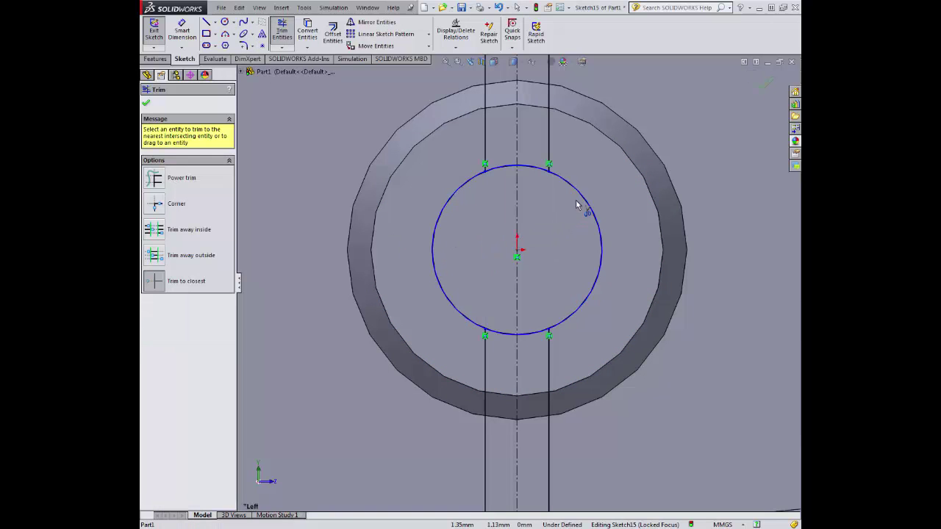
{"action": "left_click", "coordinate": [580, 198]}
{"action": "left_click", "coordinate": [435, 234]}
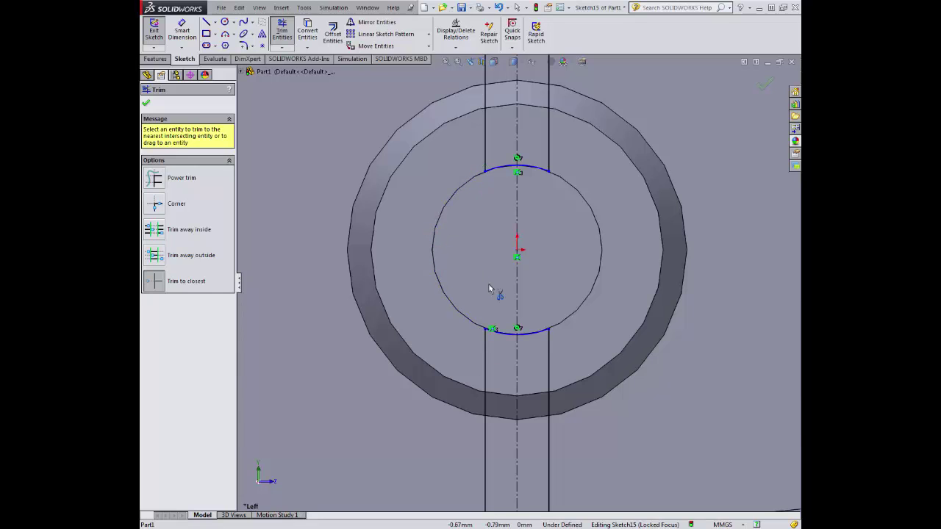
{"action": "scroll", "coordinate": [494, 294], "scroll_direction": "up", "scroll_amount": 6}
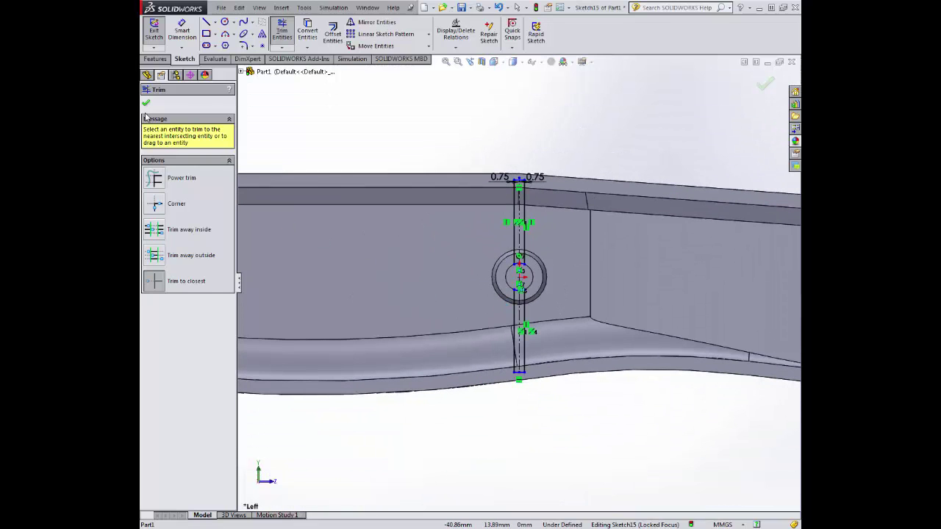
{"action": "left_click", "coordinate": [146, 104]}
Extrude the two rib profiles as a merged boss with the Up To Body end condition, ending at the shell body
{"action": "left_click", "coordinate": [155, 59]}
{"action": "left_click", "coordinate": [158, 33]}
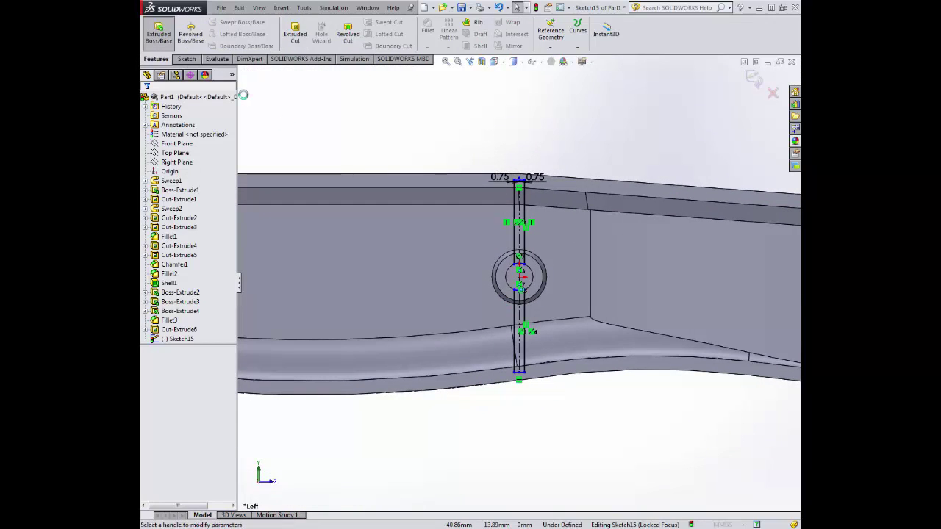
{"action": "left_click", "coordinate": [192, 162]}
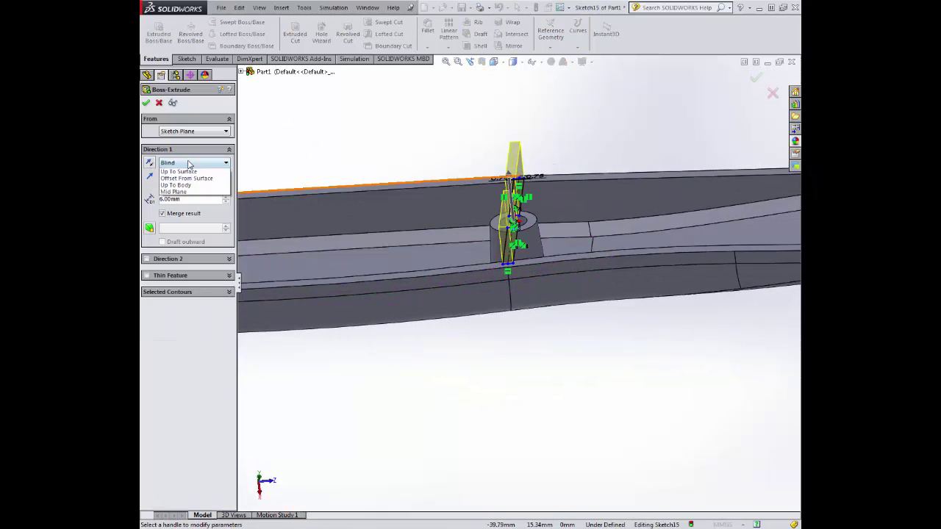
{"action": "left_click", "coordinate": [177, 206]}
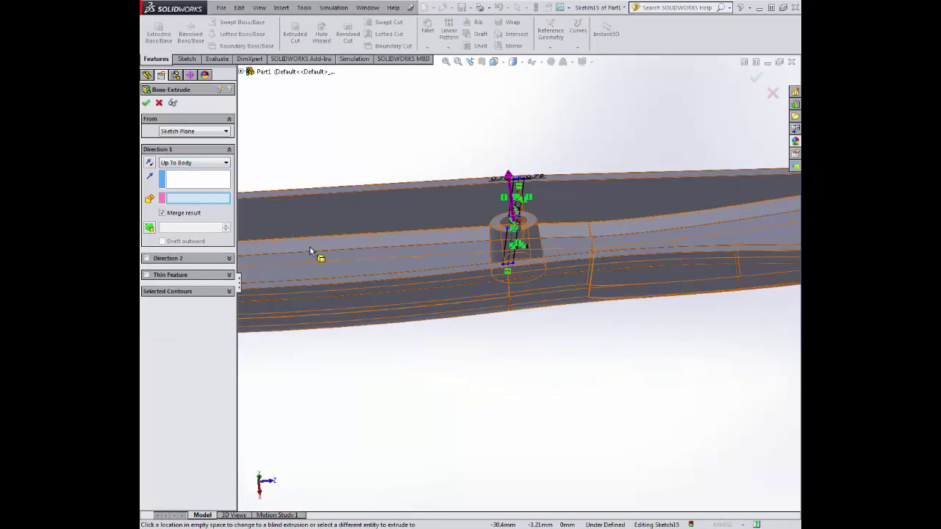
{"action": "left_click", "coordinate": [357, 259]}
{"action": "middle_click_drag", "start_coordinate": [372, 242], "coordinate": [464, 262]}
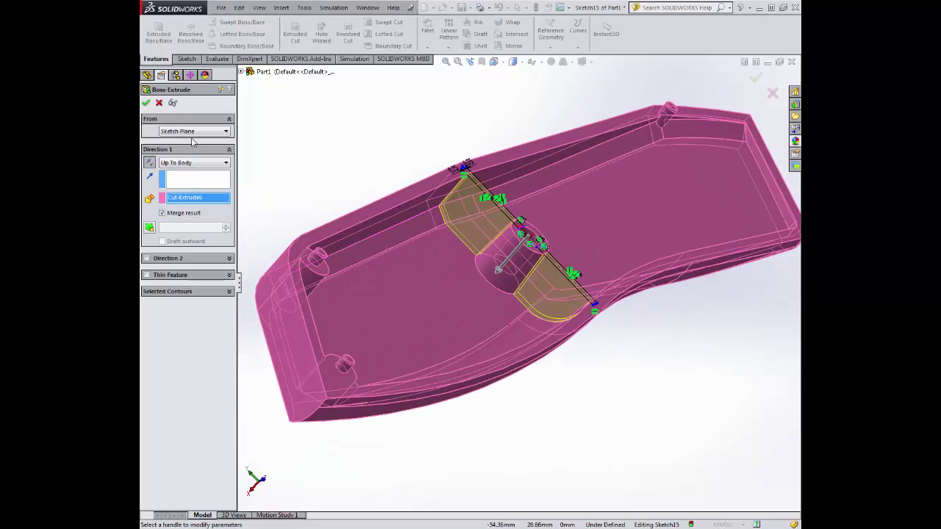
{"action": "left_click", "coordinate": [147, 103]}
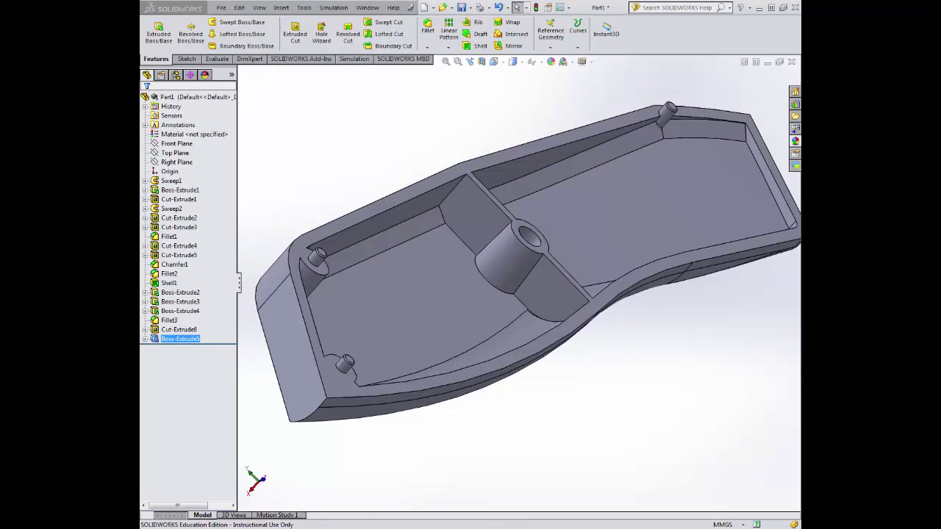
Open a new sketch on the shell's flat rim face and view it from the left
{"action": "left_click", "coordinate": [187, 59]}
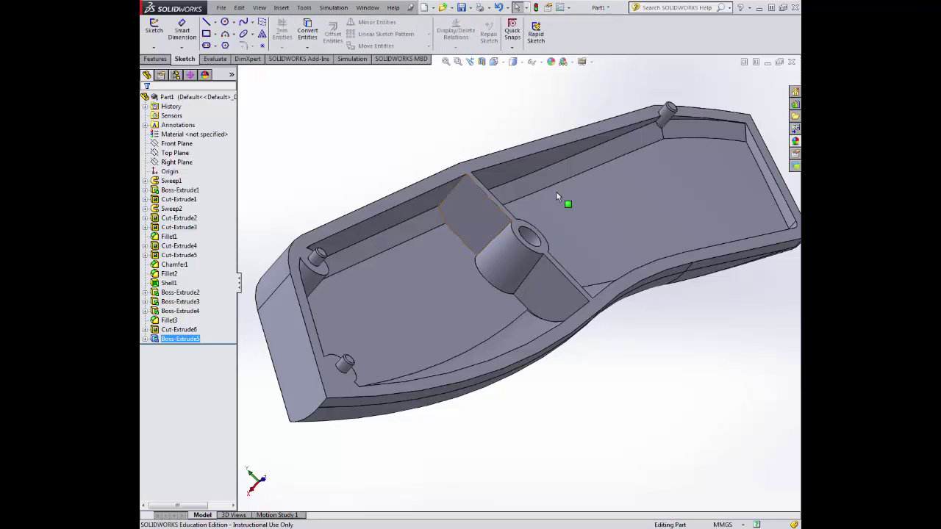
{"action": "left_click", "coordinate": [553, 140]}
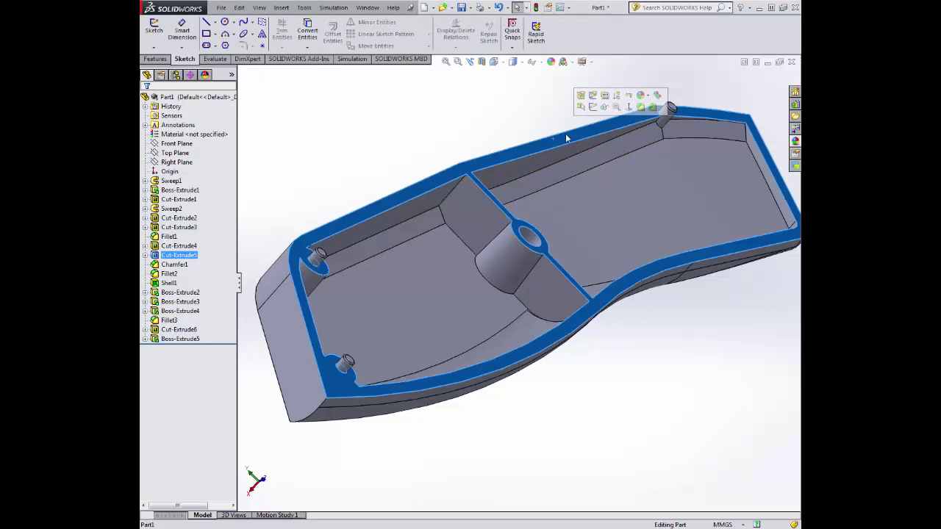
{"action": "left_click", "coordinate": [594, 111]}
{"action": "left_click", "coordinate": [512, 62]}
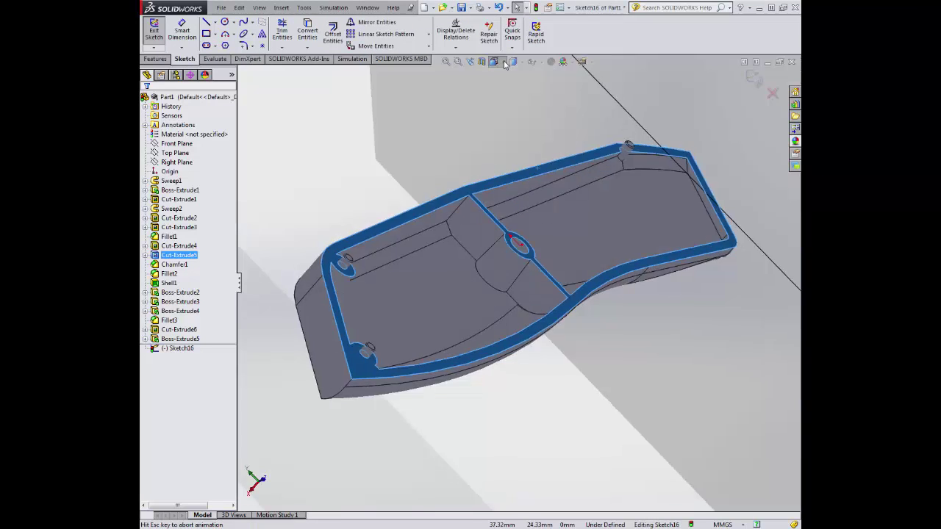
{"action": "left_click", "coordinate": [547, 116]}
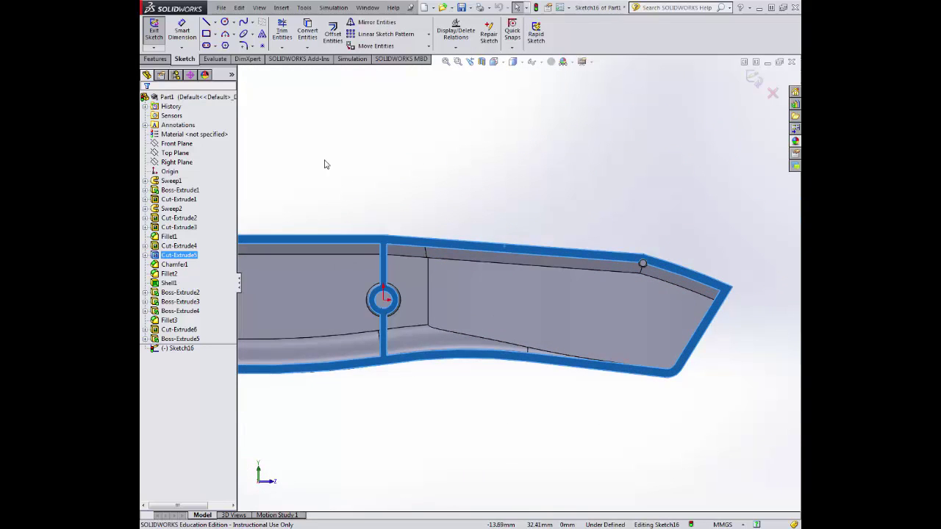
{"action": "key", "text": "Escape"}
Draw a vertical centerline from the boss's centre up past the shell's upper rim
{"action": "left_click", "coordinate": [214, 23]}
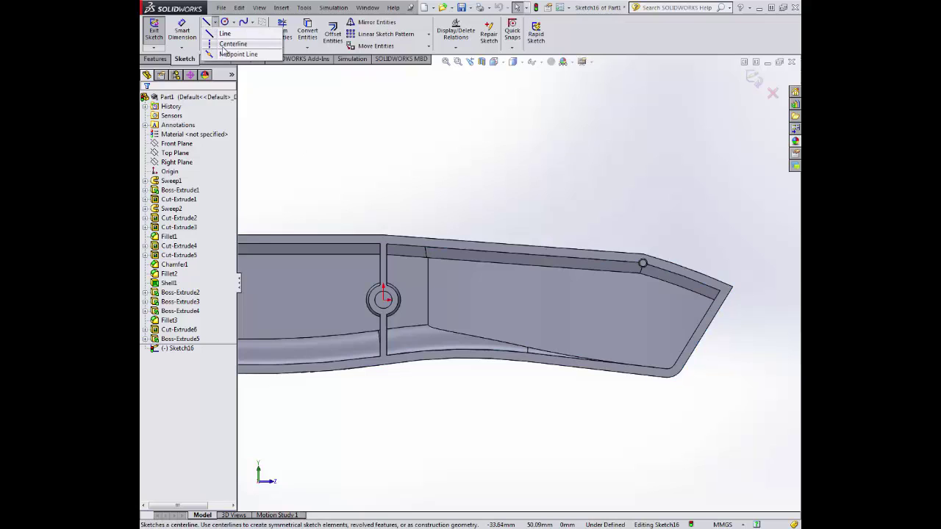
{"action": "left_click", "coordinate": [228, 39]}
{"action": "left_click", "coordinate": [383, 299]}
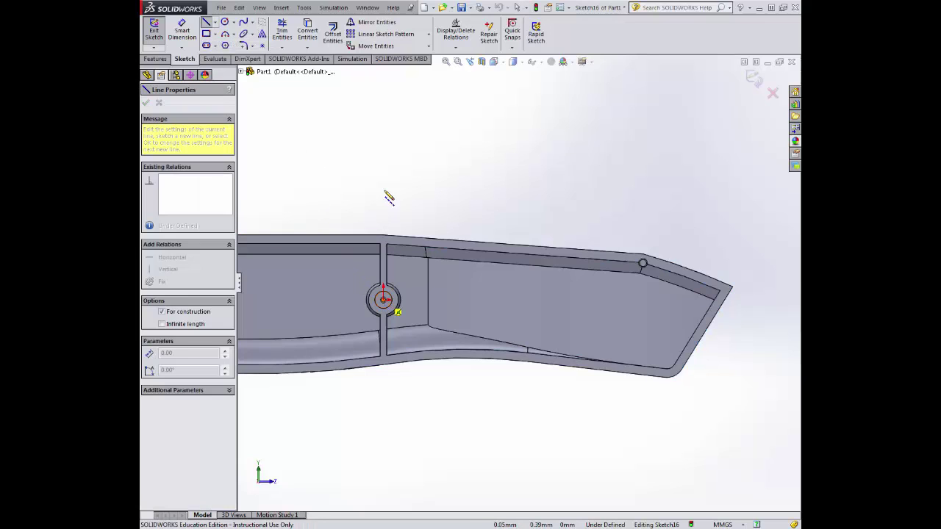
{"action": "left_click", "coordinate": [383, 164]}
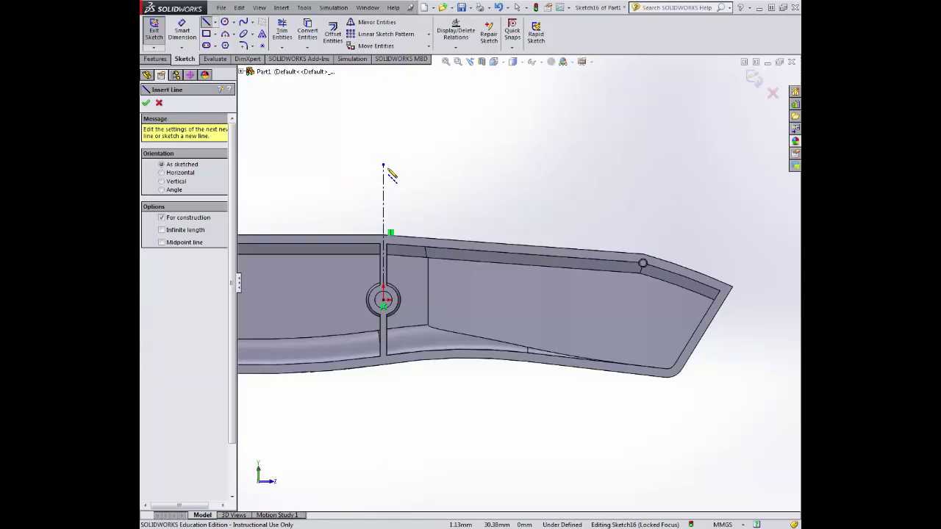
Draw two horizontal centerlines rightward from the vertical centerline above the rim, a lower one about 8.4 mm and an upper one about 52 mm long
{"action": "left_click", "coordinate": [384, 215]}
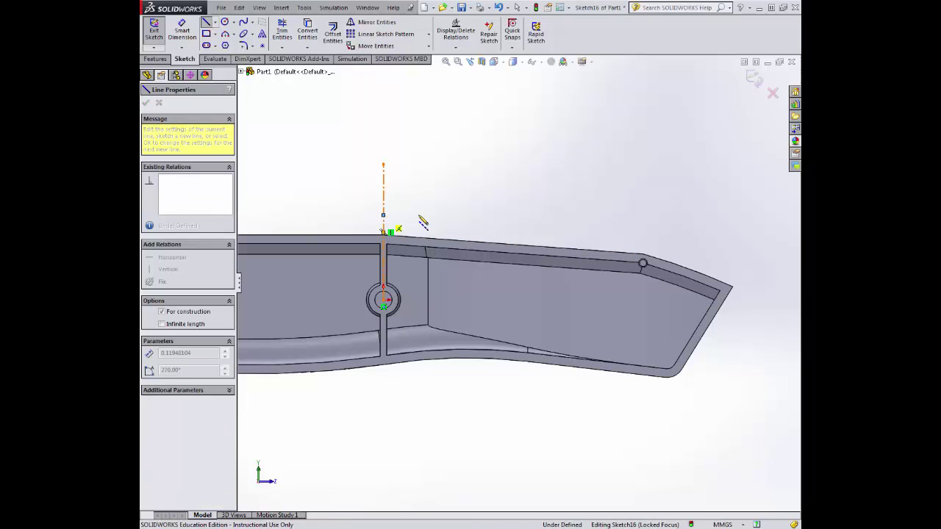
{"action": "left_click", "coordinate": [420, 215]}
{"action": "key", "text": "Escape"}
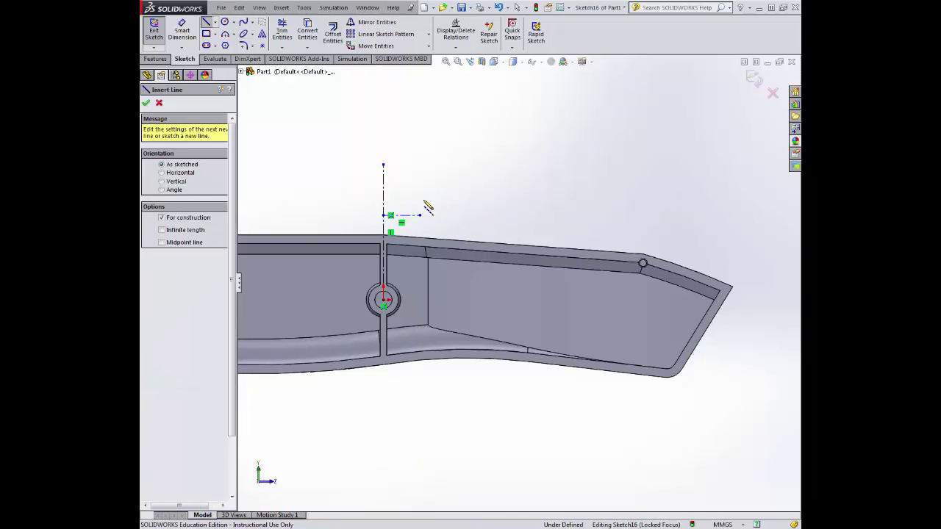
{"action": "left_click", "coordinate": [383, 205]}
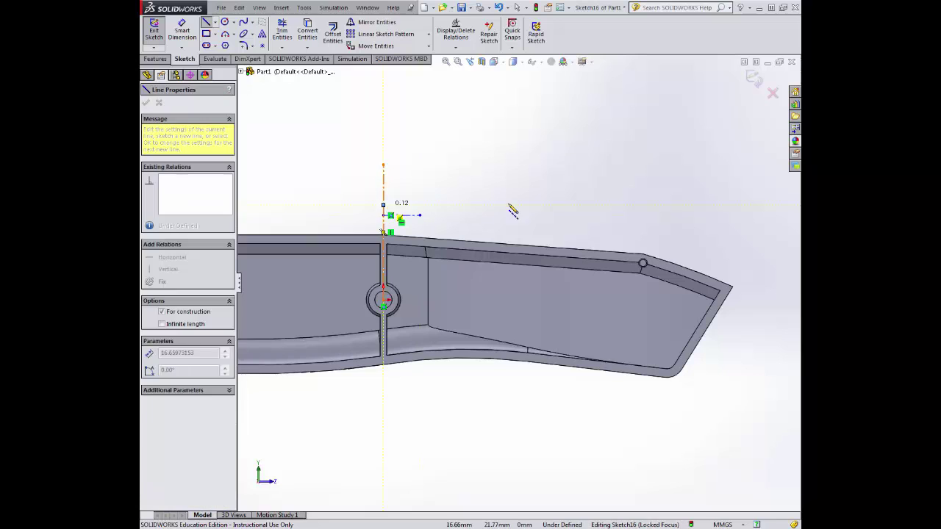
{"action": "left_click", "coordinate": [610, 206]}
{"action": "key", "text": "Escape"}
Dimension the short horizontal centerline to 8.5 mm and the long one to 38 mm
{"action": "left_click", "coordinate": [182, 32]}
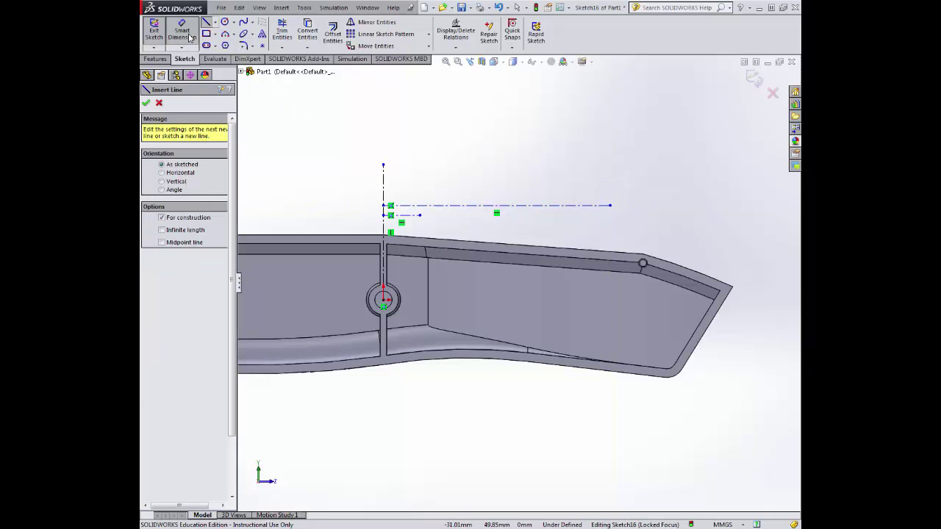
{"action": "left_click", "coordinate": [404, 215]}
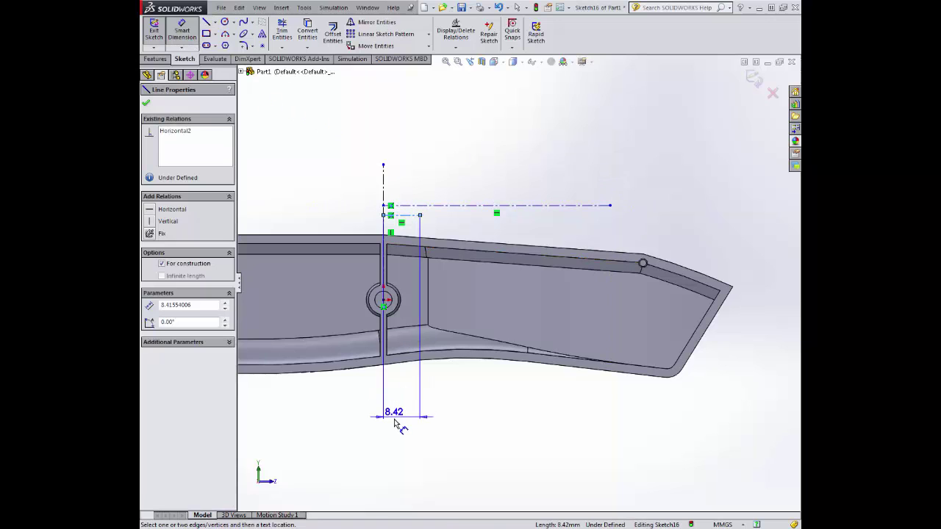
{"action": "left_click", "coordinate": [394, 419]}
{"action": "type", "text": "8.5"}
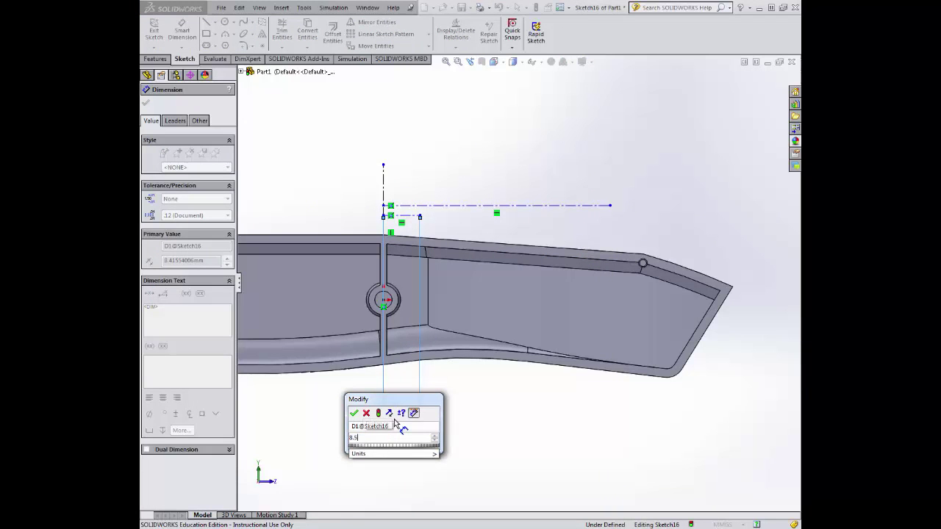
{"action": "key", "text": "Return"}
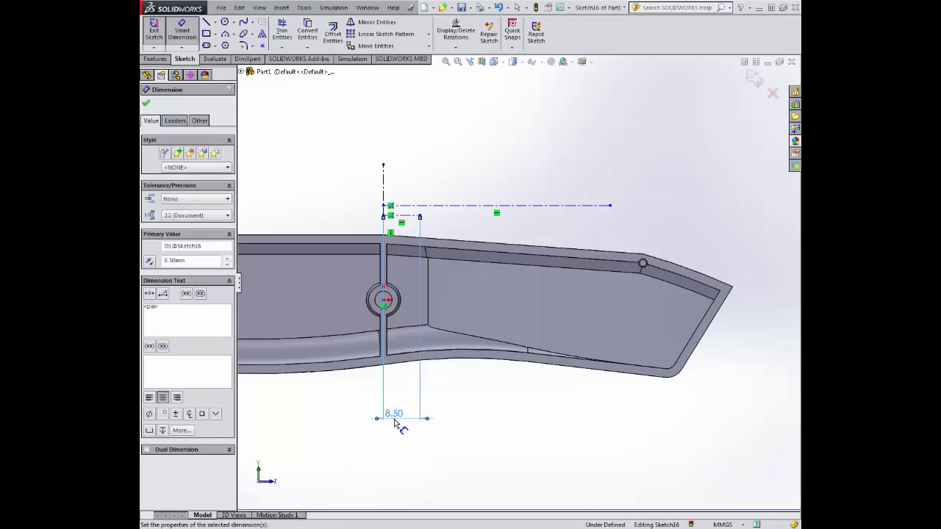
{"action": "left_click", "coordinate": [498, 205]}
{"action": "left_click", "coordinate": [498, 127]}
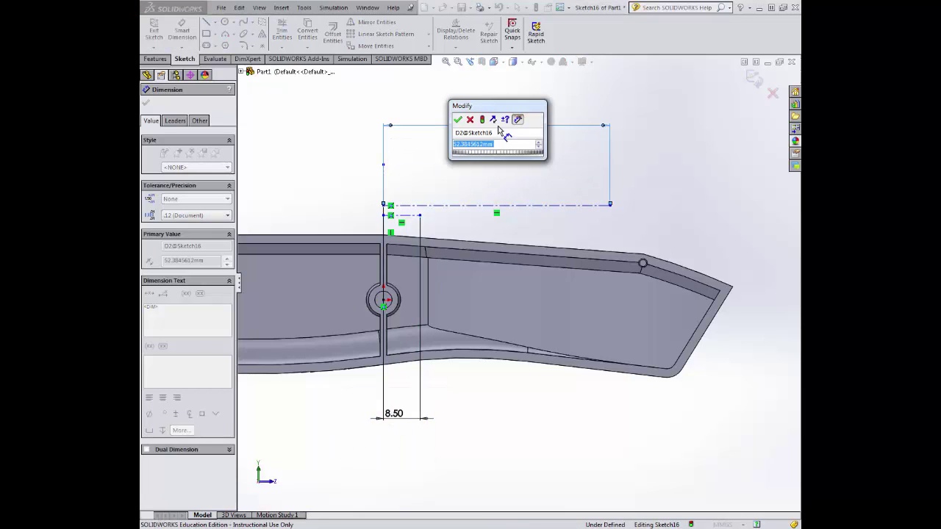
{"action": "key", "text": "Return"}
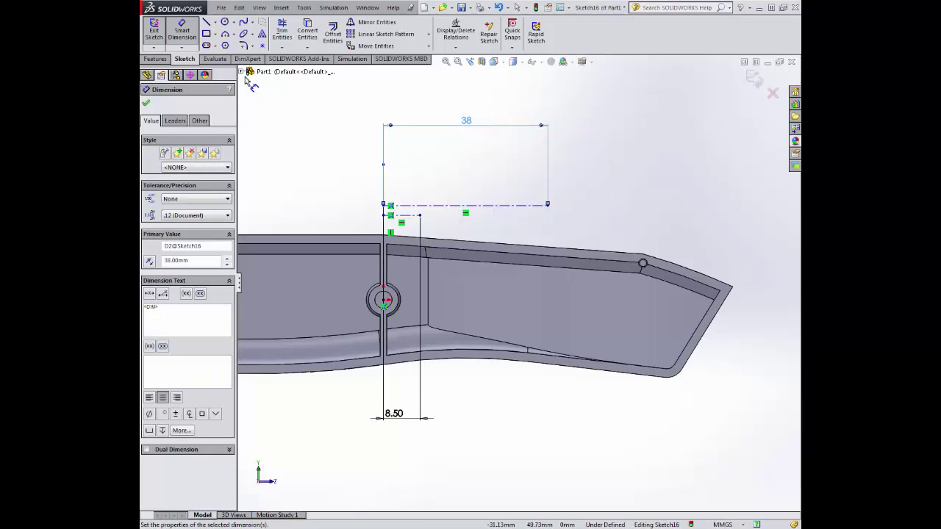
Draw a vertical centerline from the free end of the 38 mm centerline down across the upper rim into the shell cavity
{"action": "left_click", "coordinate": [206, 34]}
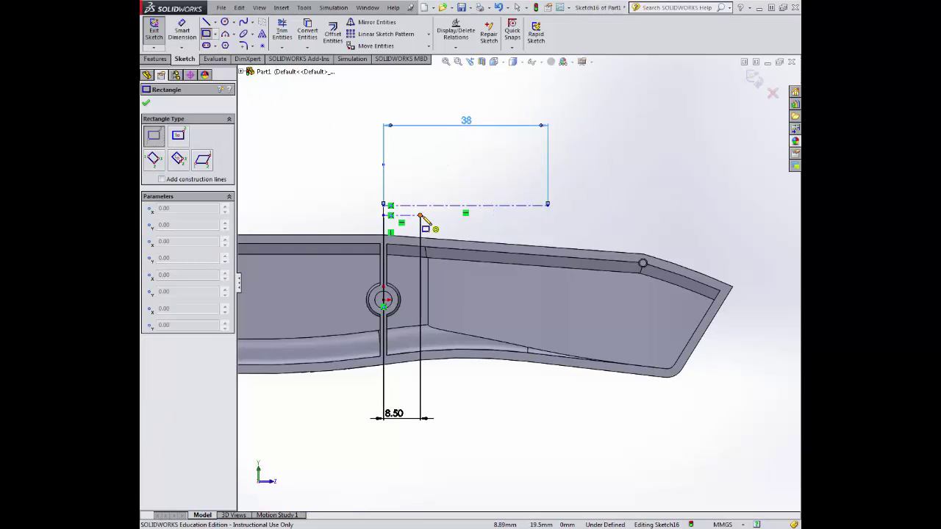
{"action": "left_click", "coordinate": [216, 23]}
{"action": "left_click", "coordinate": [239, 44]}
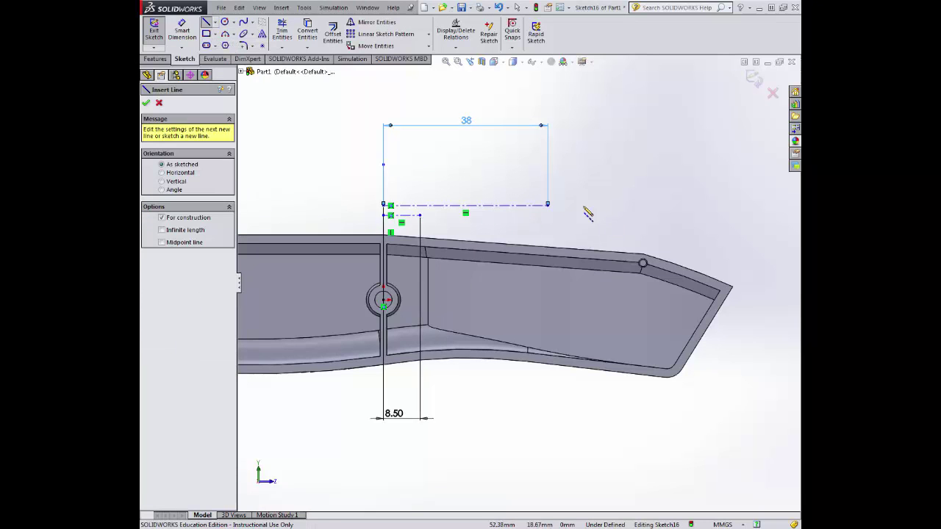
{"action": "left_click", "coordinate": [547, 205]}
{"action": "left_click", "coordinate": [546, 316]}
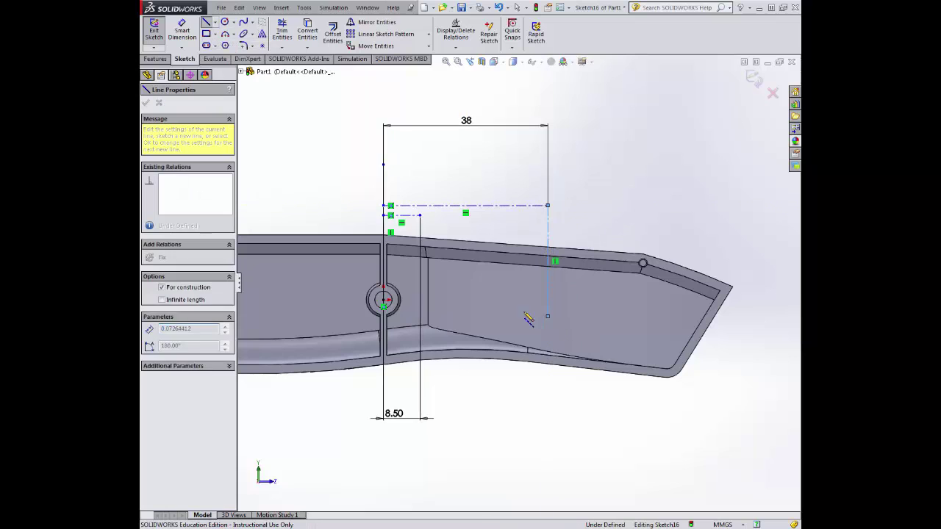
{"action": "double_click", "coordinate": [524, 313]}
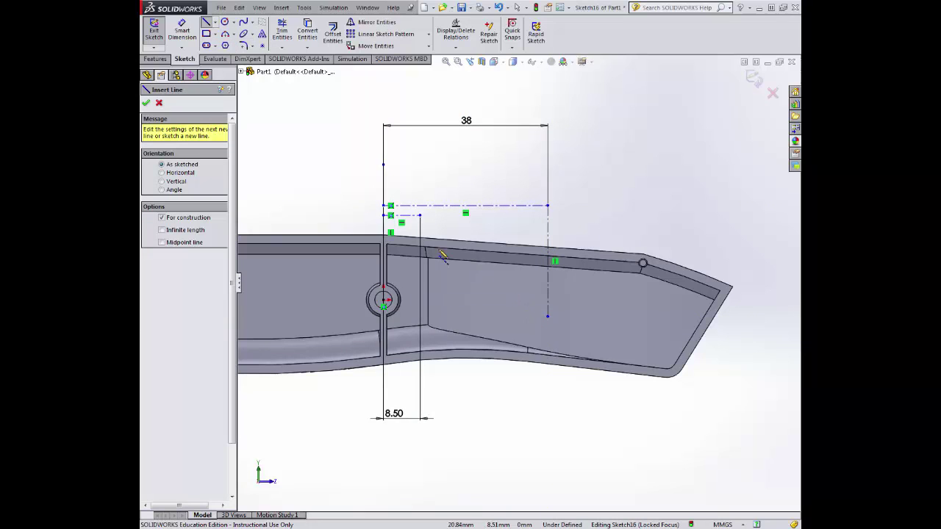
Draw a corner rectangle about 29.5 by 13.1 mm across the upper rim, from the 8.5 mm centerline's end to the vertical centerline beyond it
{"action": "left_click", "coordinate": [206, 34]}
{"action": "left_click", "coordinate": [420, 214]}
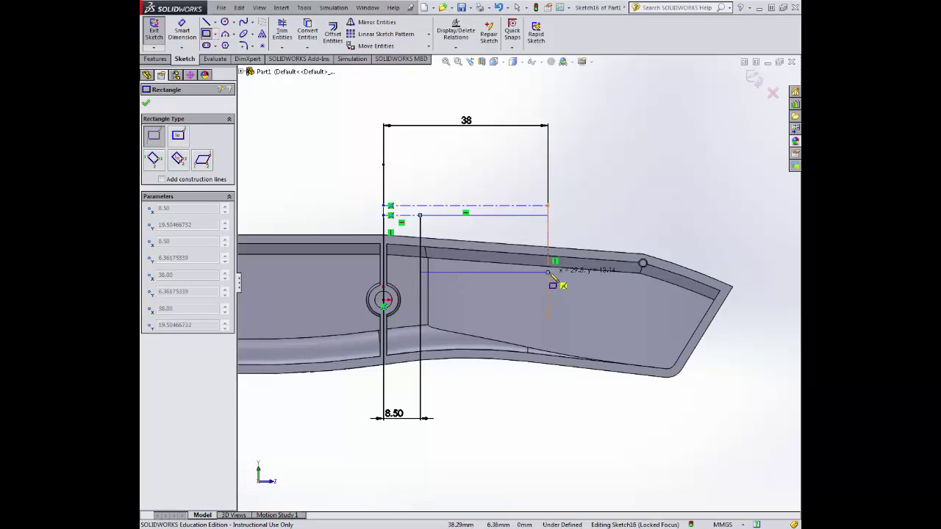
{"action": "left_click", "coordinate": [547, 272]}
{"action": "left_click", "coordinate": [147, 104]}
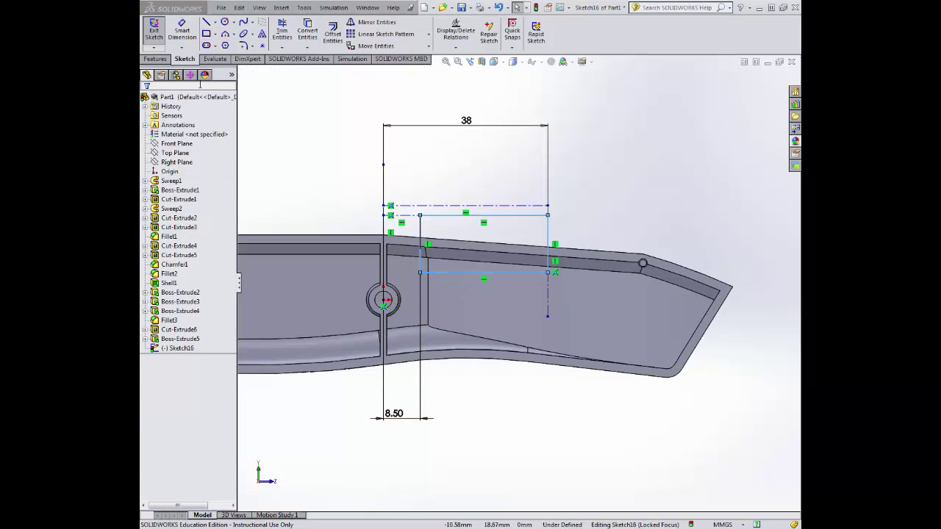
Cut the rectangle into the shell's upper rim with a blind Extruded Cut 2 mm deep
{"action": "left_click", "coordinate": [154, 59]}
{"action": "left_click", "coordinate": [294, 33]}
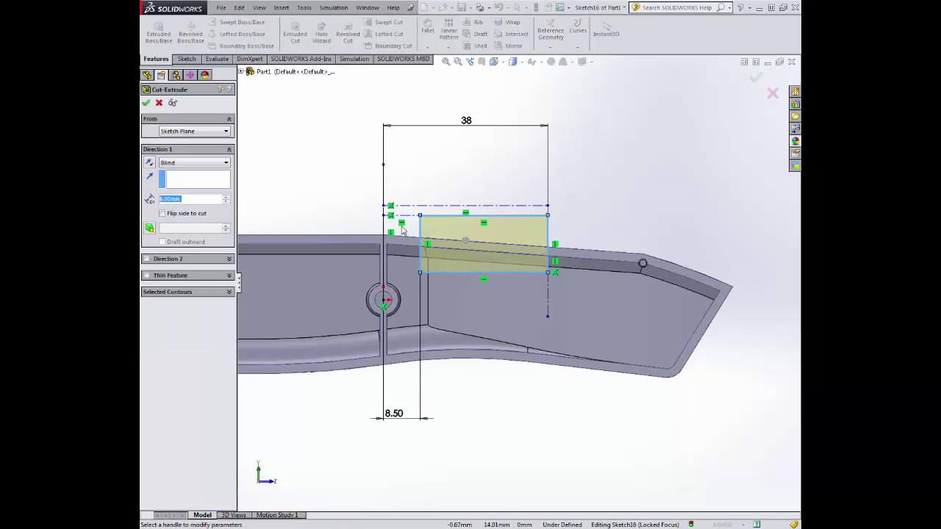
{"action": "middle_click_drag", "start_coordinate": [360, 223], "coordinate": [187, 242]}
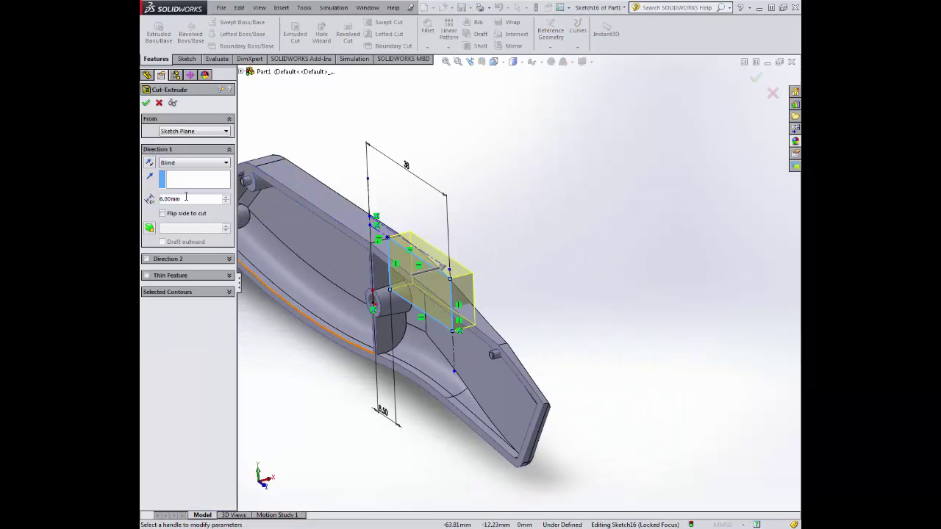
{"action": "type", "text": "2"}
{"action": "key", "text": "Return"}
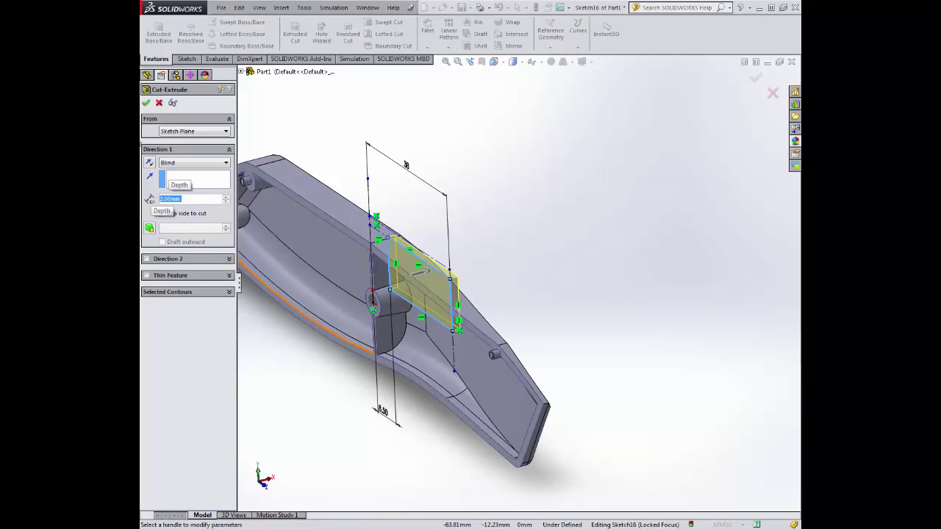
{"action": "left_click", "coordinate": [146, 103]}
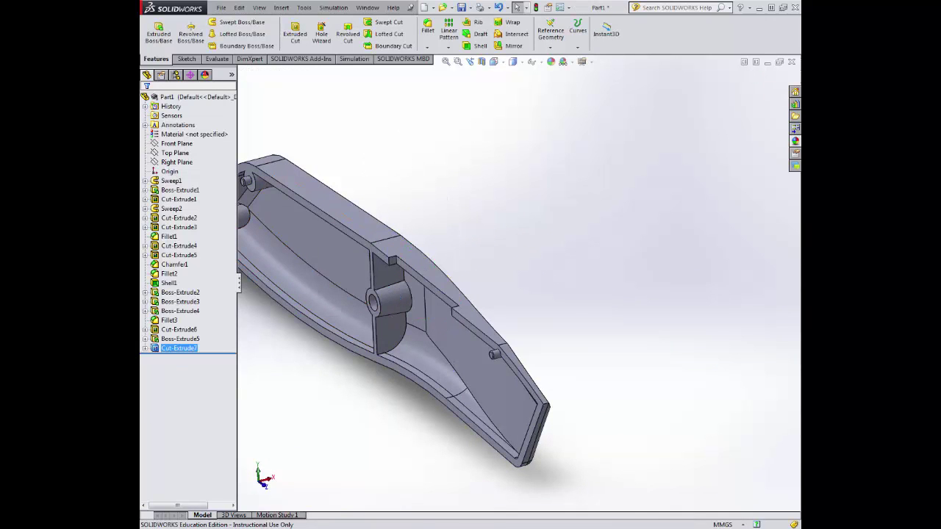
Open a new sketch on the shell's flat rim face and view it normal to the sketch plane
{"action": "left_click", "coordinate": [187, 59]}
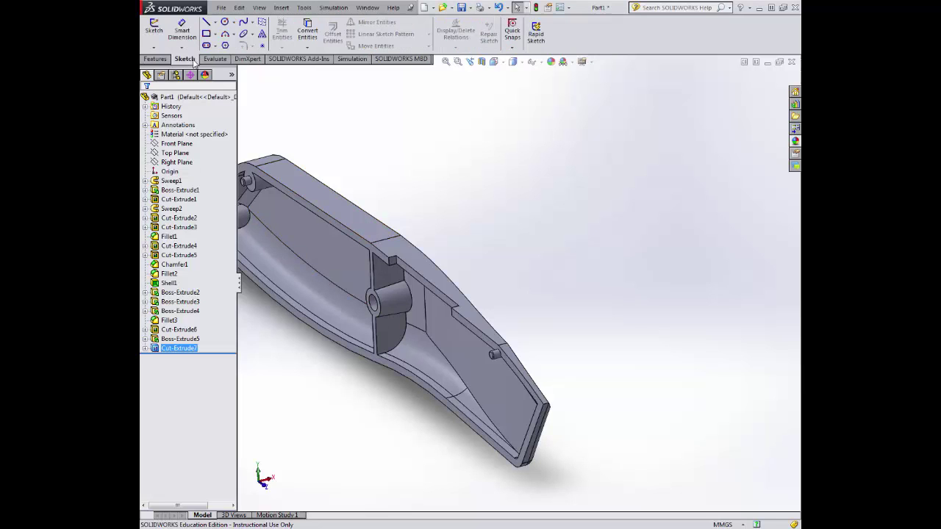
{"action": "left_click", "coordinate": [373, 253]}
{"action": "left_click", "coordinate": [404, 211]}
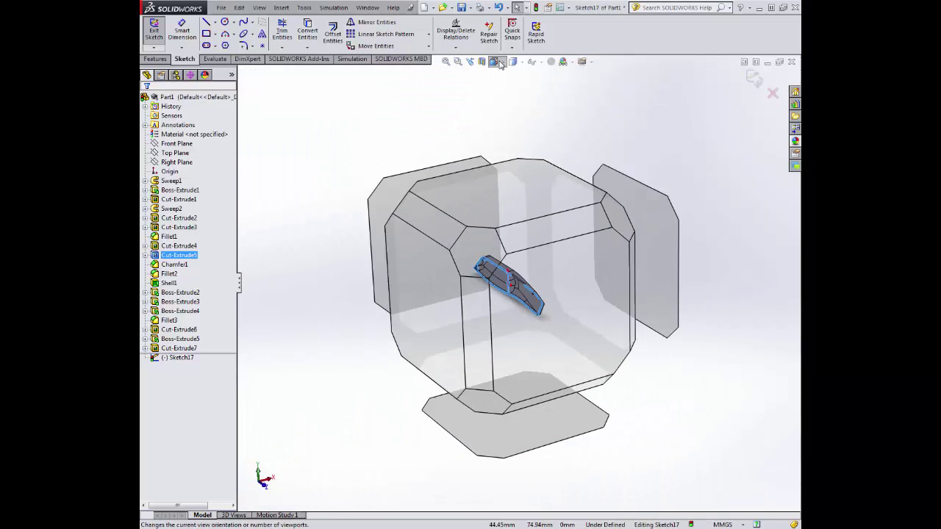
{"action": "left_click", "coordinate": [499, 63]}
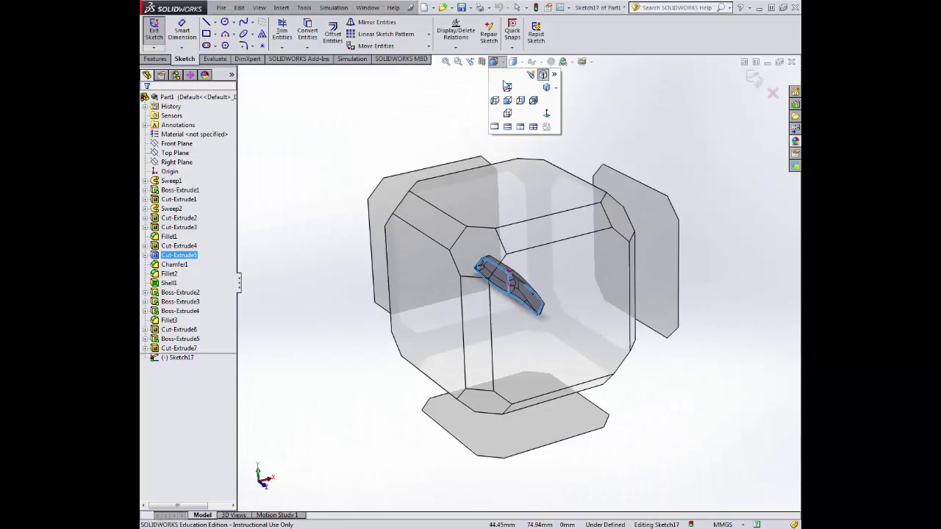
{"action": "left_click", "coordinate": [544, 114]}
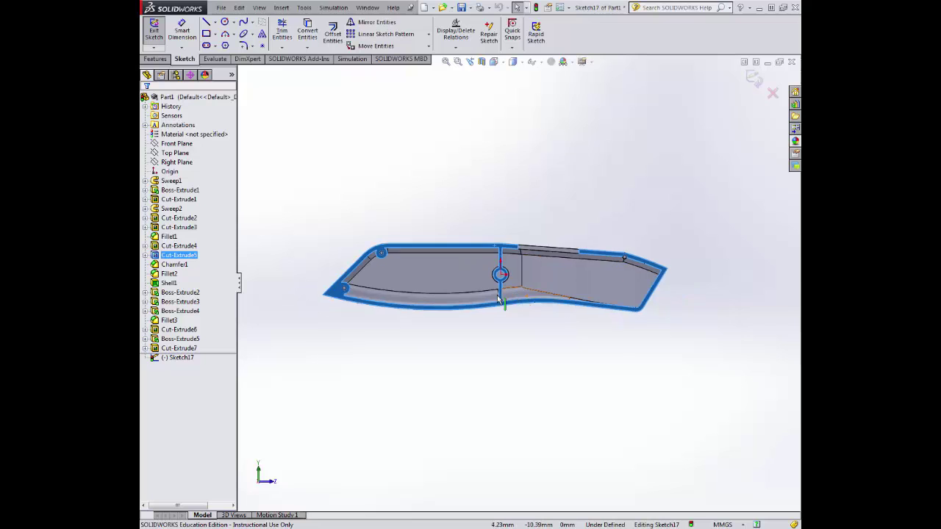
{"action": "scroll", "coordinate": [535, 286], "scroll_direction": "down", "scroll_amount": 5}
{"action": "scroll", "coordinate": [535, 286], "scroll_direction": "down", "scroll_amount": 2}
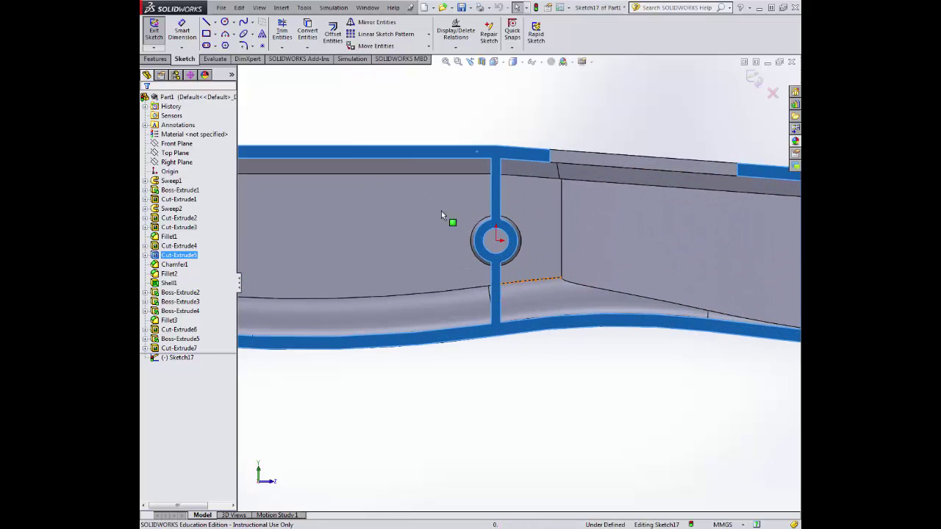
Draw a vertical centerline about 25 mm long from the boss's centre down past the lower rim
{"action": "left_click", "coordinate": [215, 23]}
{"action": "left_click", "coordinate": [229, 45]}
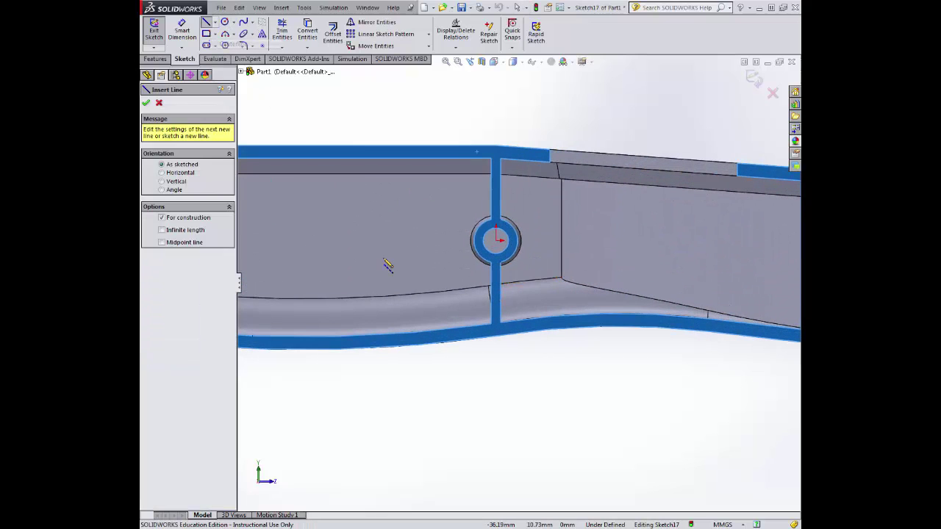
{"action": "left_click", "coordinate": [496, 241]}
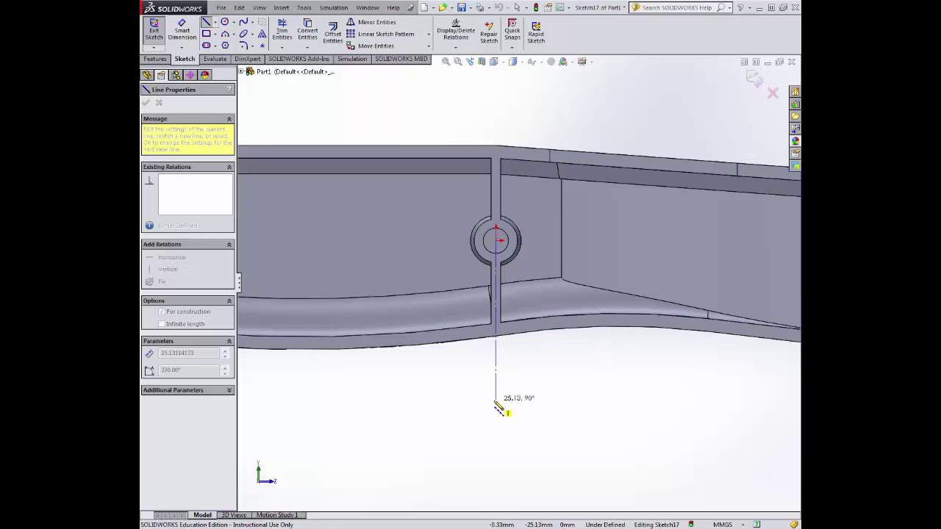
{"action": "left_click", "coordinate": [496, 400]}
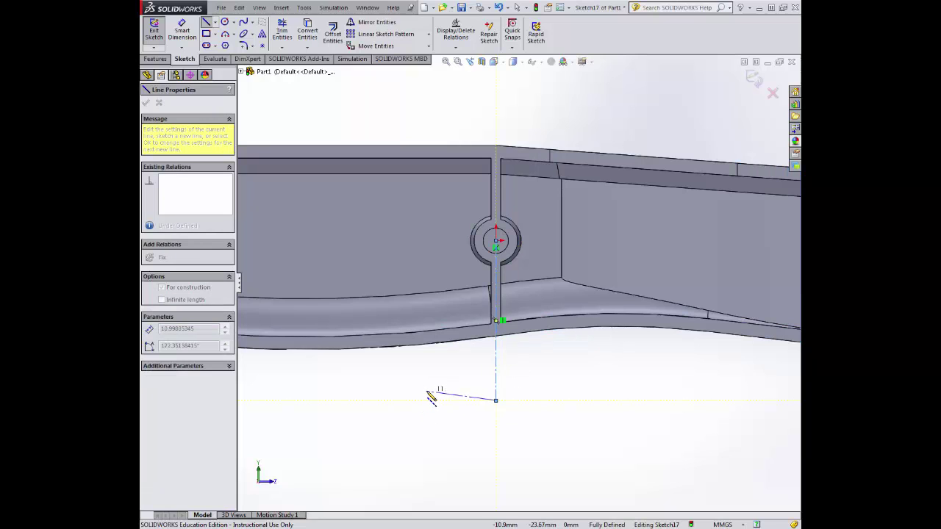
{"action": "key", "text": "Escape"}
Set the length of the vertical centerline below the boss's centre to 7.35 mm
{"action": "left_click", "coordinate": [180, 24]}
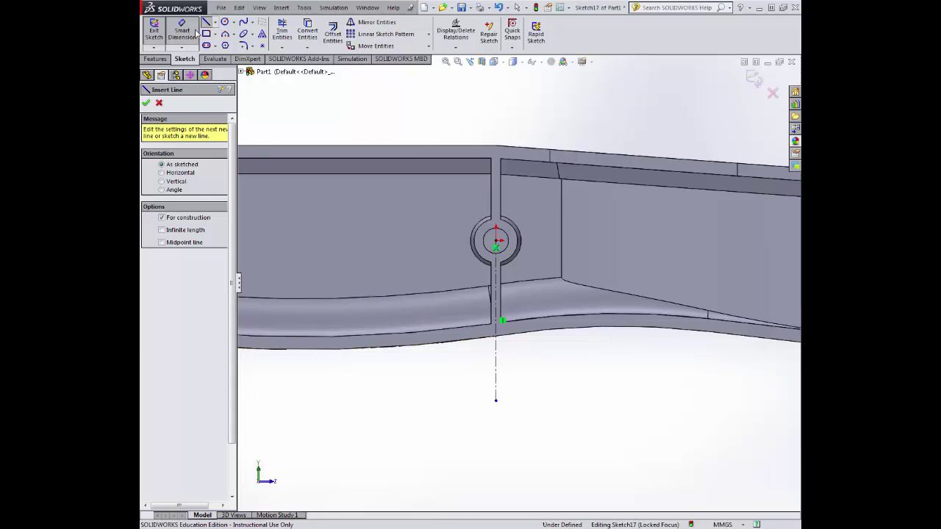
{"action": "left_click", "coordinate": [497, 353]}
{"action": "left_click", "coordinate": [416, 357]}
{"action": "type", "text": "7.35"}
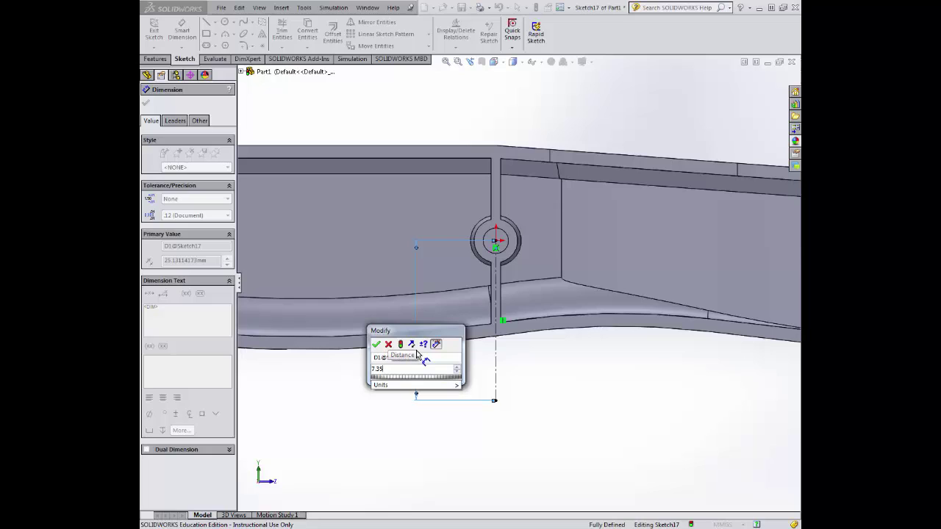
{"action": "key", "text": "Return"}
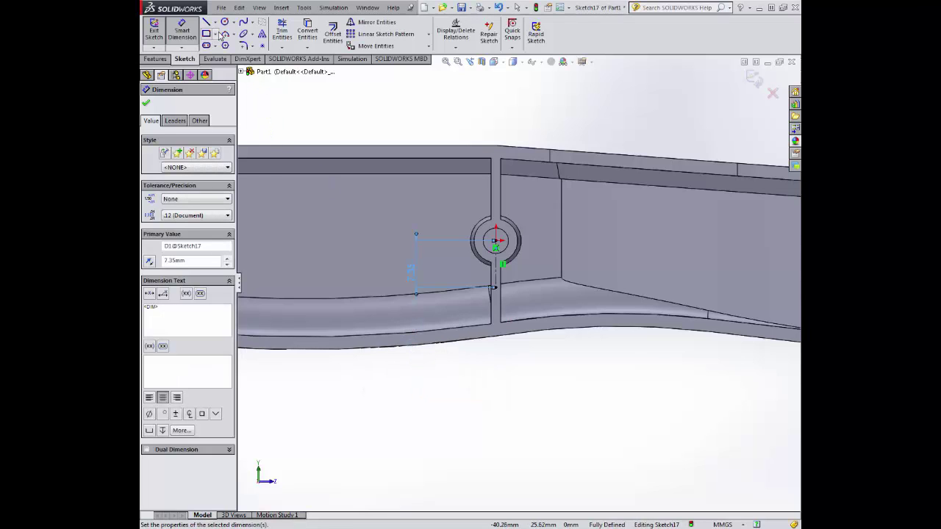
Draw a downward-sloping line about 79 mm long from the 7.35 mm centerline's lower end to just beyond the shell's lower right corner
{"action": "left_click", "coordinate": [209, 24]}
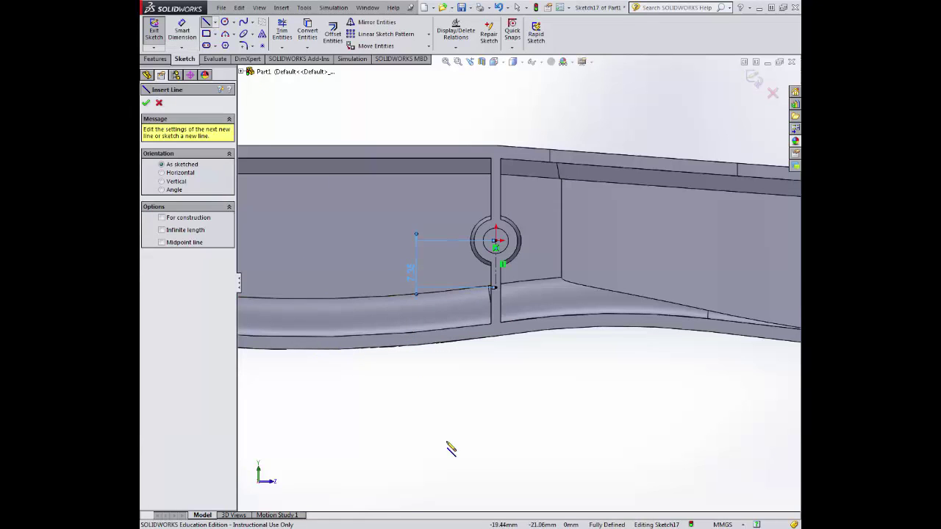
{"action": "left_click", "coordinate": [495, 288]}
{"action": "scroll", "coordinate": [515, 294], "scroll_direction": "up", "scroll_amount": 3}
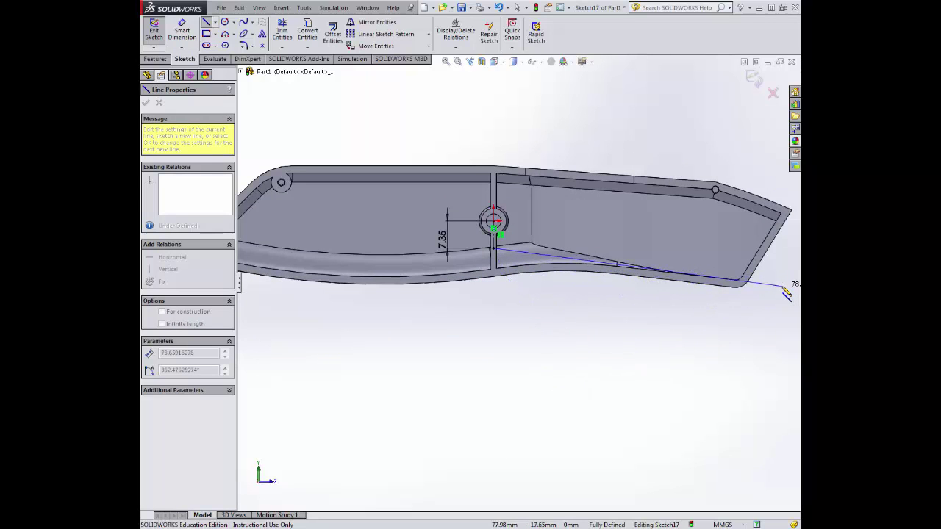
{"action": "left_click", "coordinate": [782, 286]}
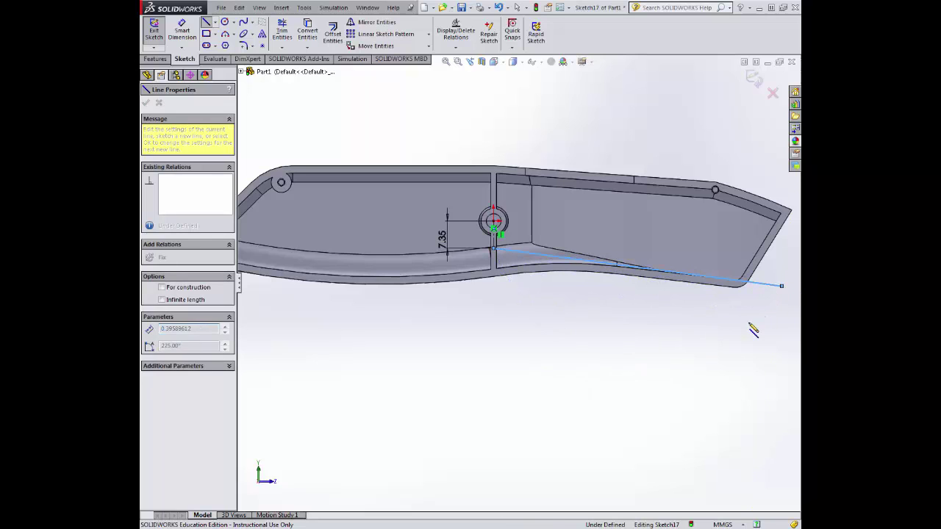
{"action": "key", "text": "Escape"}
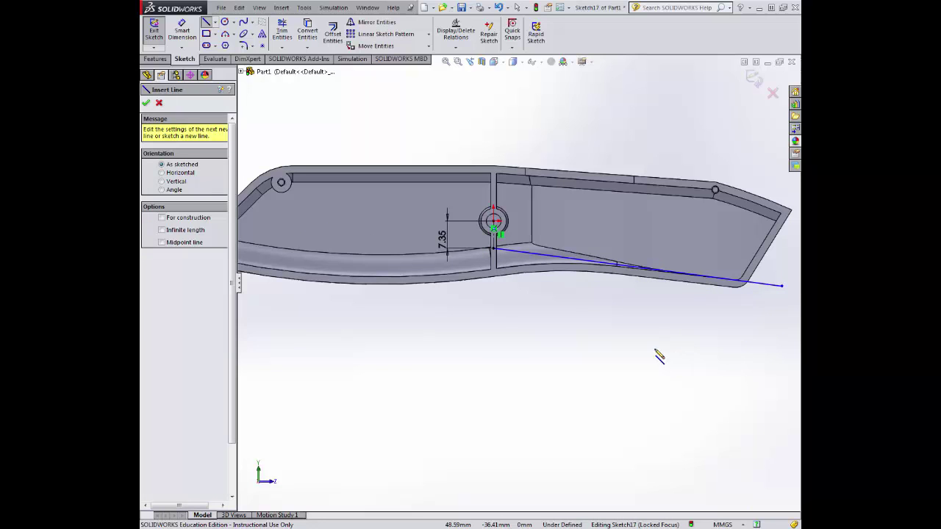
Set the angle between the vertical centerline below the boss and the downward-sloping line to 82°
{"action": "left_click", "coordinate": [184, 31]}
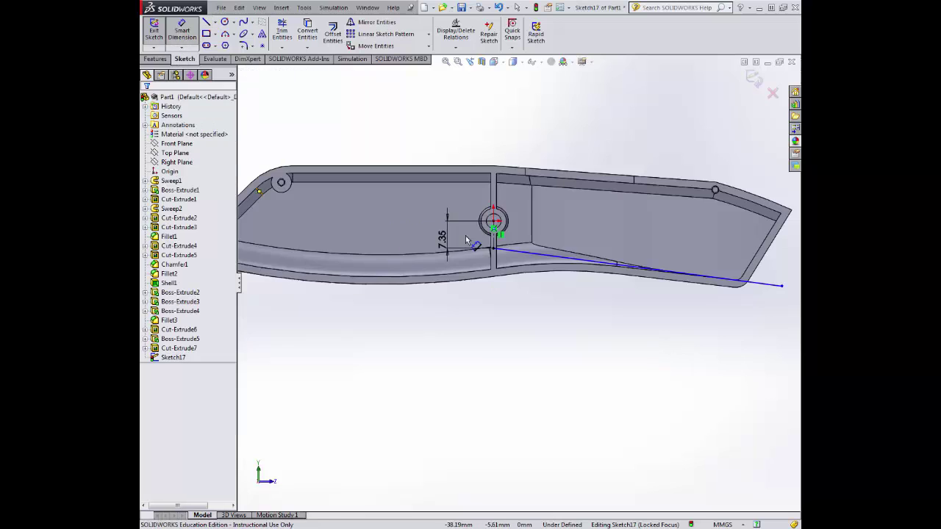
{"action": "scroll", "coordinate": [457, 266], "scroll_direction": "down", "scroll_amount": 3}
{"action": "left_click", "coordinate": [463, 254]}
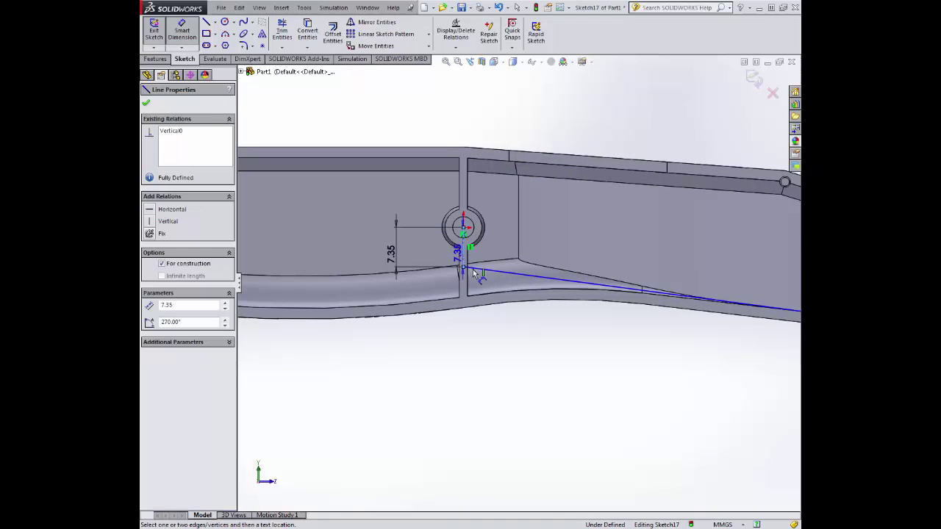
{"action": "left_click", "coordinate": [487, 270]}
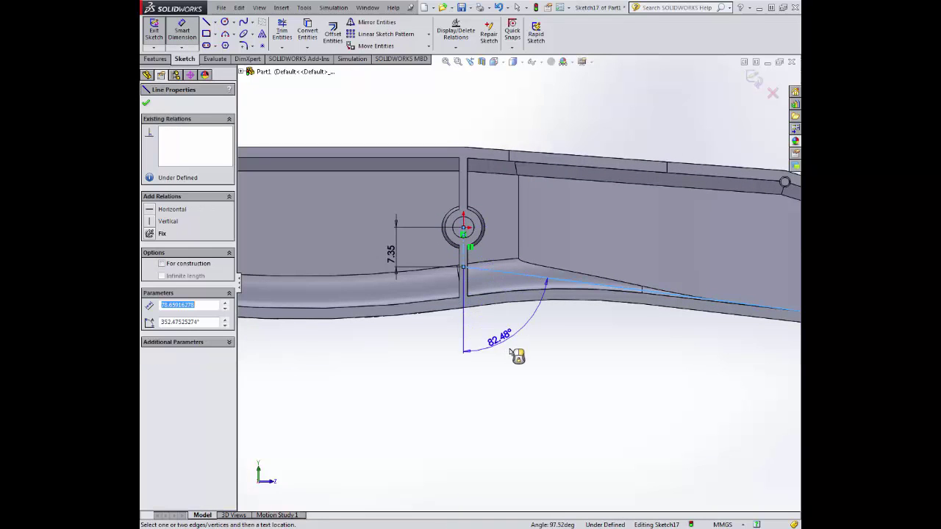
{"action": "left_click", "coordinate": [521, 373]}
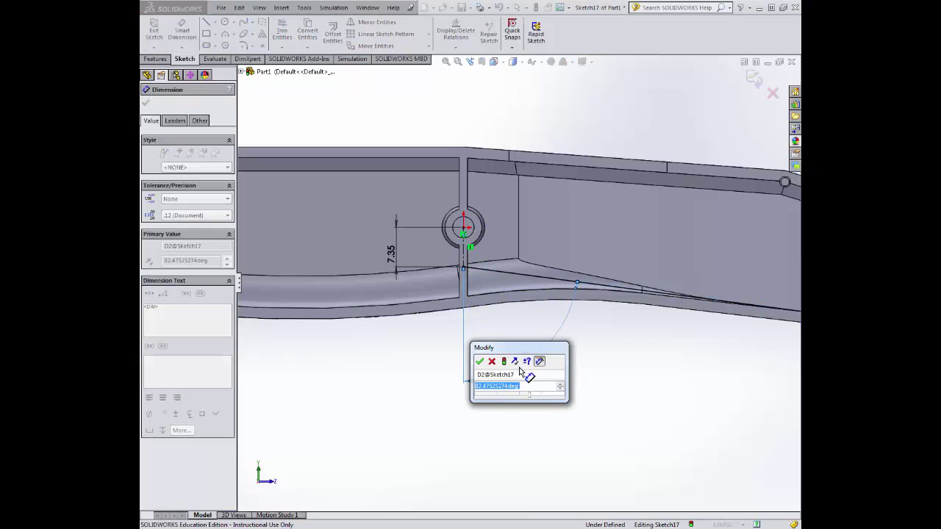
{"action": "type", "text": "82"}
{"action": "left_click", "coordinate": [479, 362]}
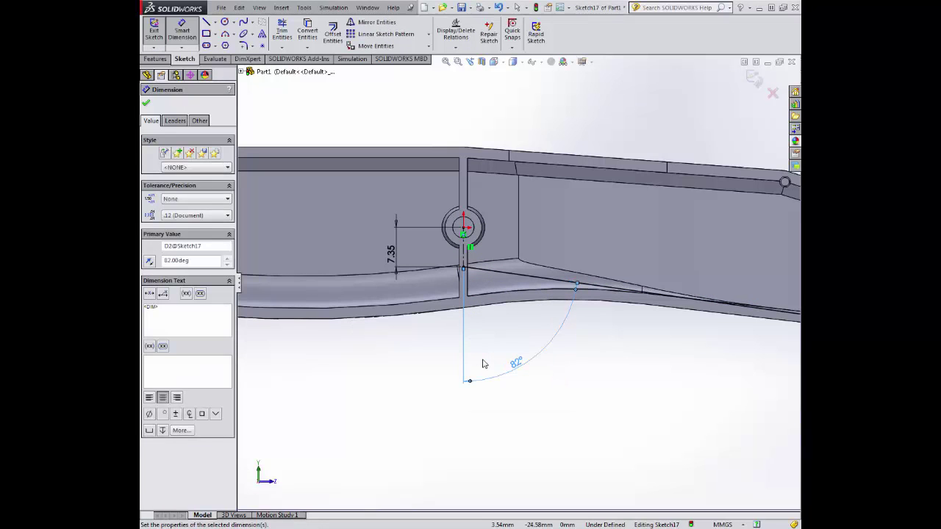
Draw a line about 1.47 mm long upward from the centerline's lower end, perpendicular to the sloping line
{"action": "key", "text": "f"}
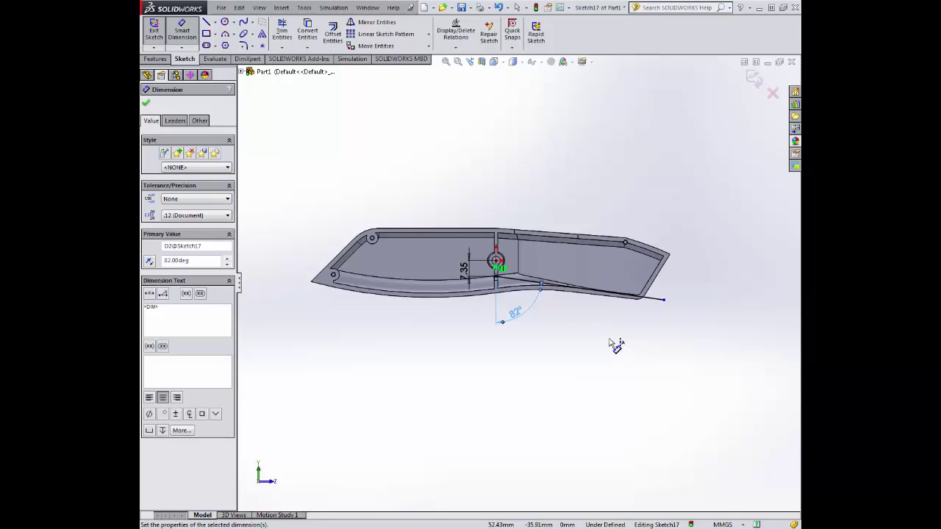
{"action": "left_click", "coordinate": [207, 23]}
{"action": "scroll", "coordinate": [497, 281], "scroll_direction": "down", "scroll_amount": 10}
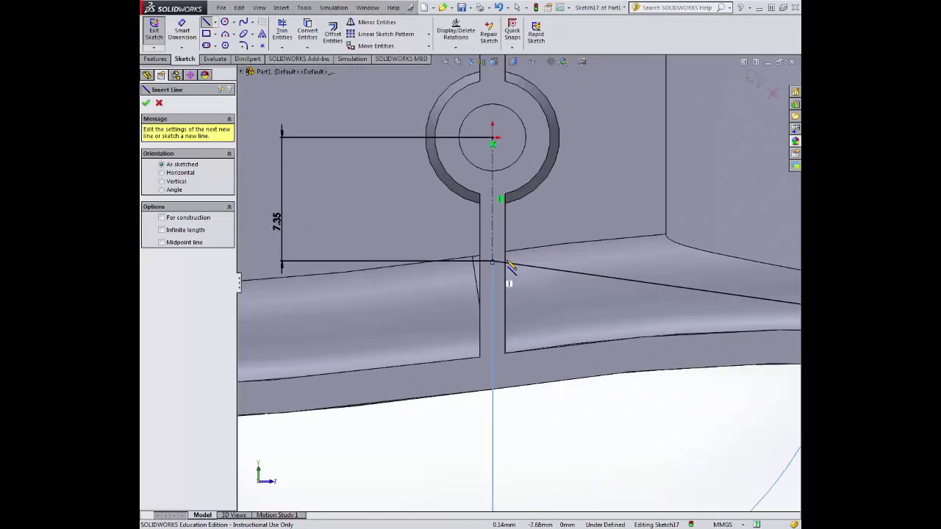
{"action": "scroll", "coordinate": [508, 269], "scroll_direction": "down", "scroll_amount": 3}
{"action": "left_click", "coordinate": [483, 262]}
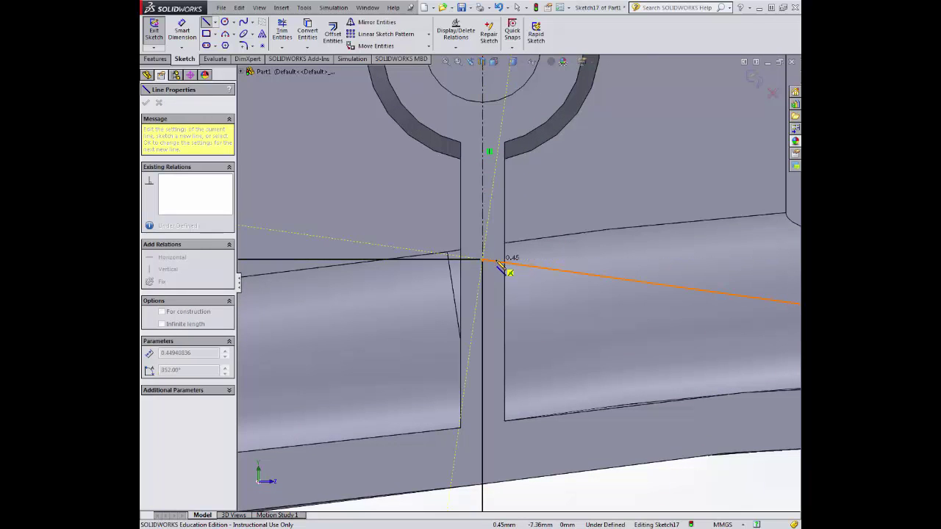
{"action": "left_click", "coordinate": [488, 216]}
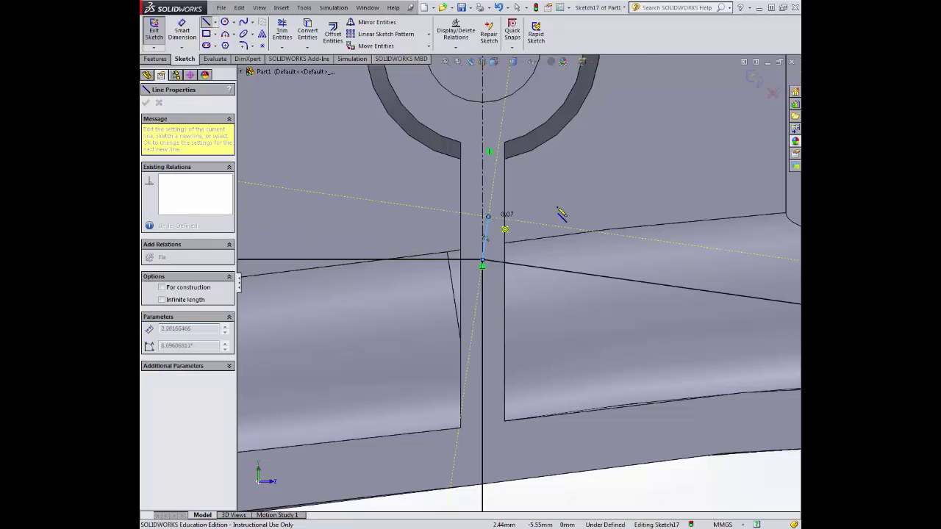
{"action": "key", "text": "Escape"}
Set the length of the short perpendicular line to 1 mm
{"action": "left_click", "coordinate": [182, 31]}
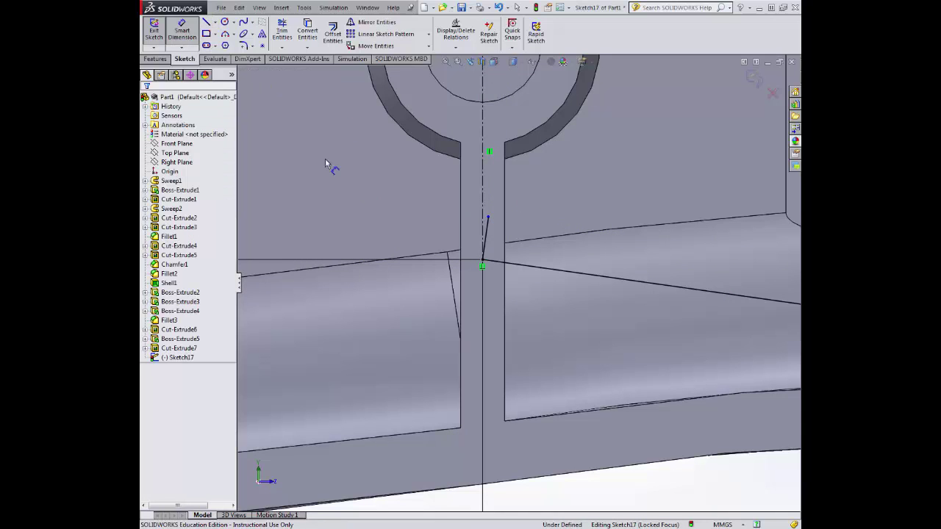
{"action": "left_click", "coordinate": [484, 239]}
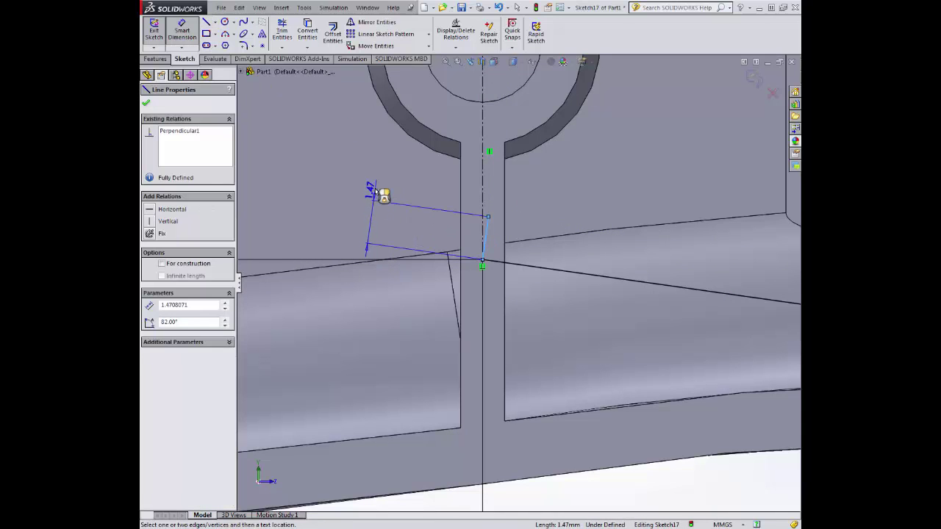
{"action": "left_click", "coordinate": [371, 190]}
{"action": "type", "text": "1"}
{"action": "key", "text": "Return"}
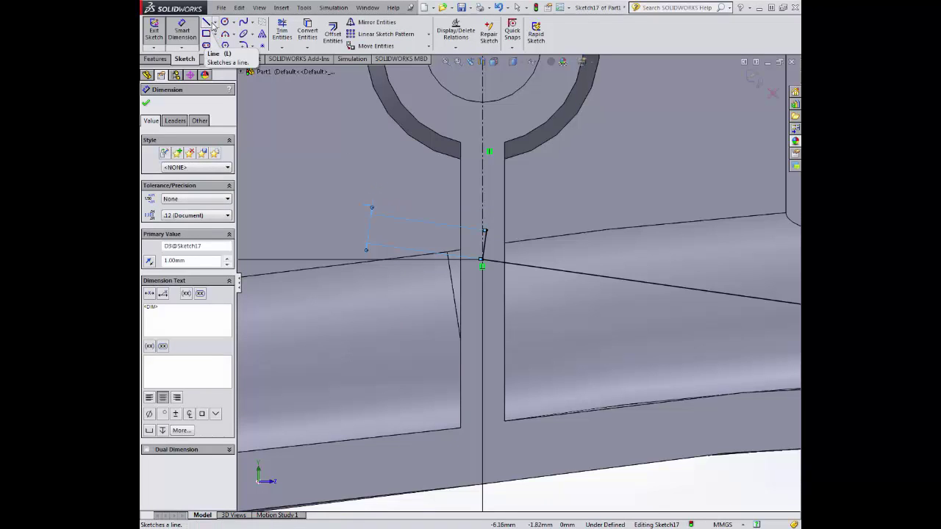
{"action": "scroll", "coordinate": [320, 193], "scroll_direction": "up", "scroll_amount": 2}
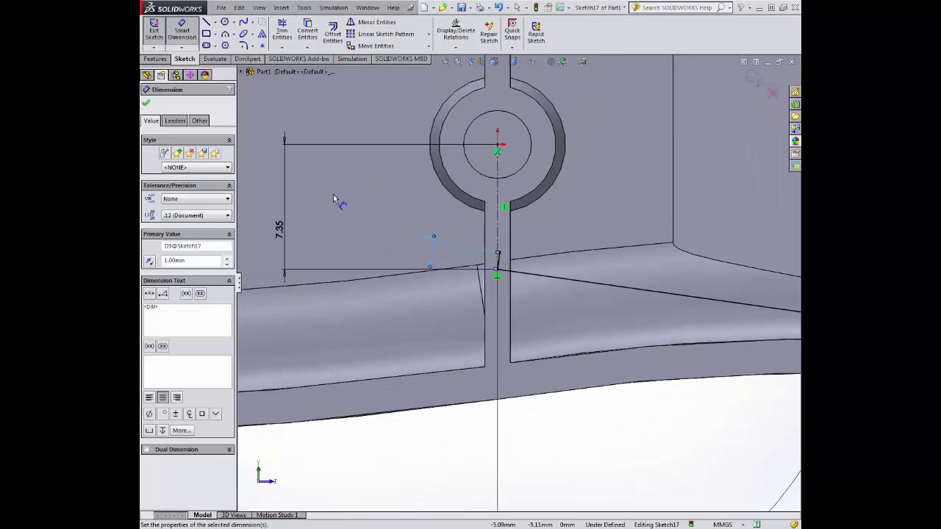
{"action": "left_click", "coordinate": [146, 105]}
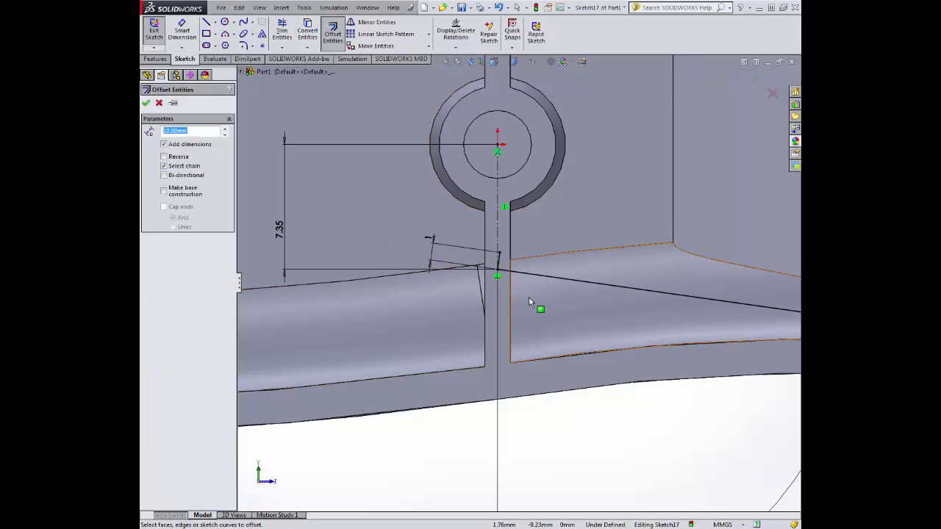
Offset only the long sloping line 1 mm upward, without chain selection and with the direction reversed
{"action": "left_click", "coordinate": [546, 278]}
{"action": "left_click", "coordinate": [164, 166]}
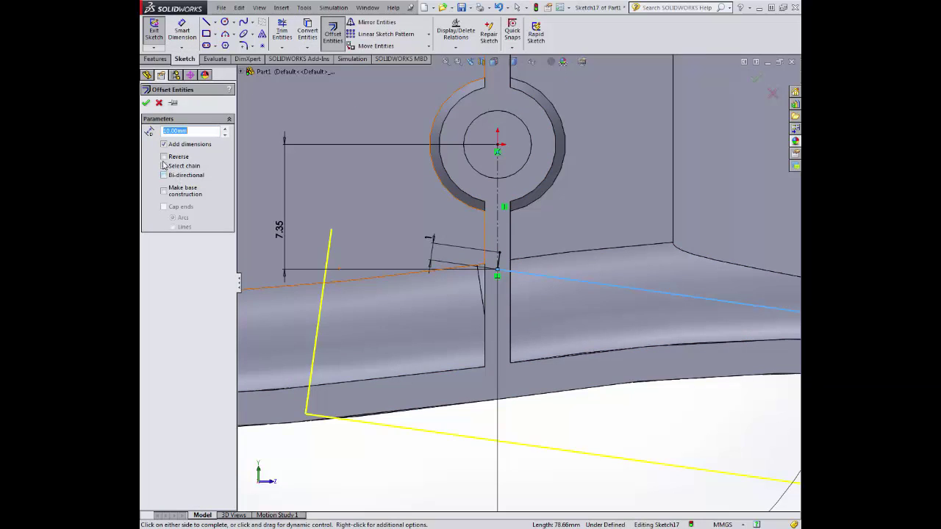
{"action": "left_click", "coordinate": [164, 166]}
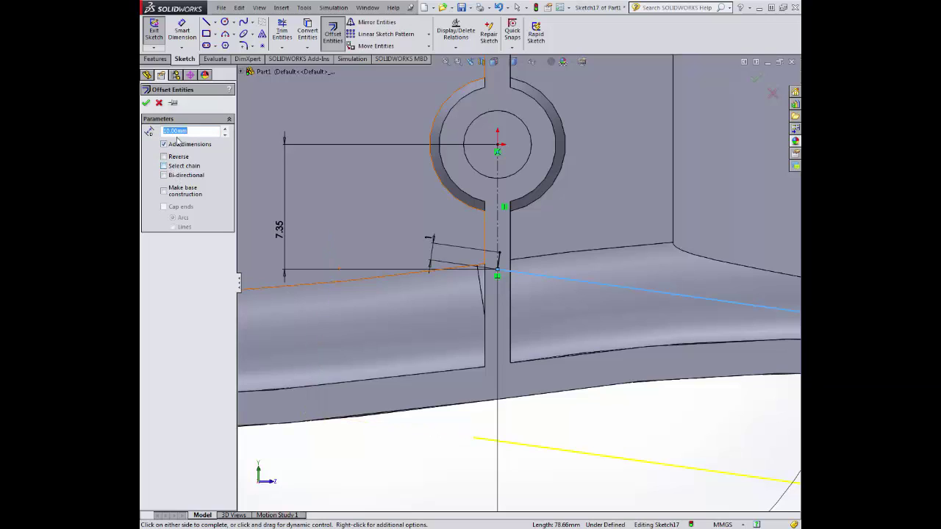
{"action": "type", "text": "1"}
{"action": "key", "text": "Return"}
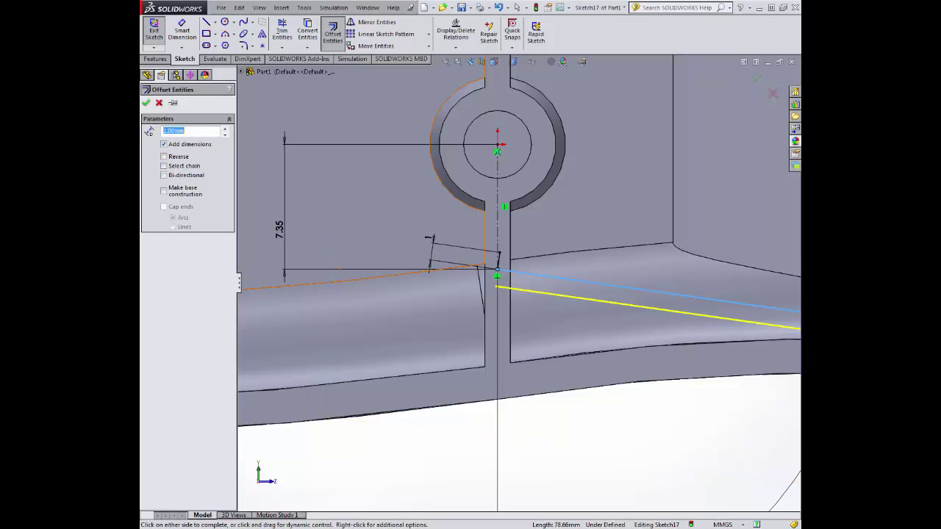
{"action": "left_click", "coordinate": [168, 158]}
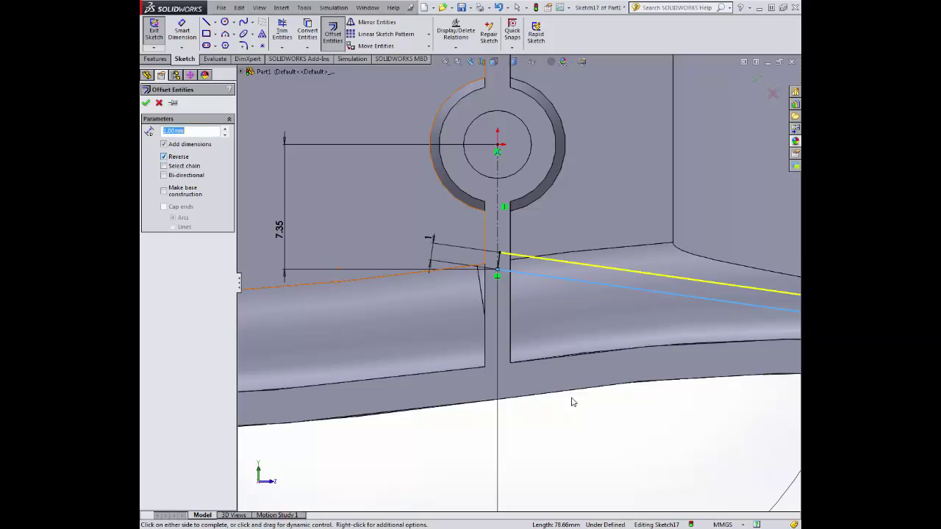
{"action": "scroll", "coordinate": [573, 402], "scroll_direction": "up", "scroll_amount": 5}
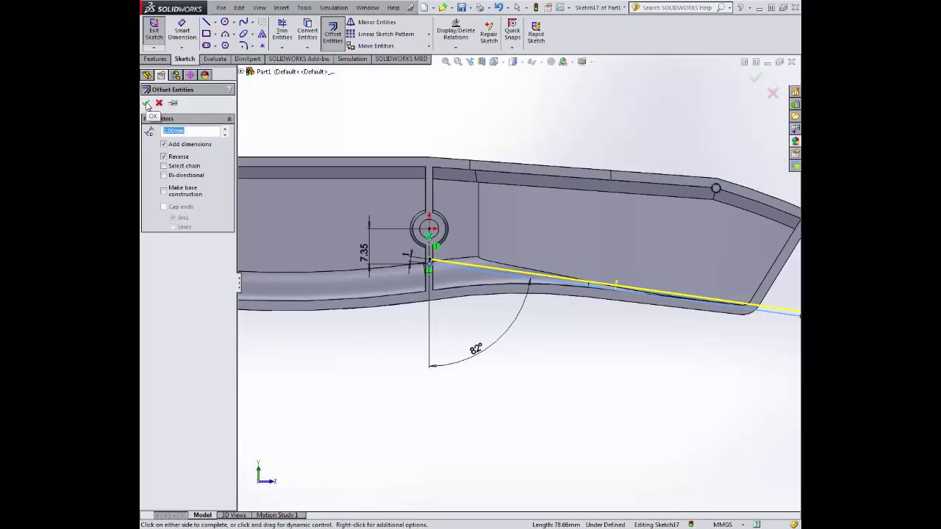
{"action": "left_click", "coordinate": [147, 104]}
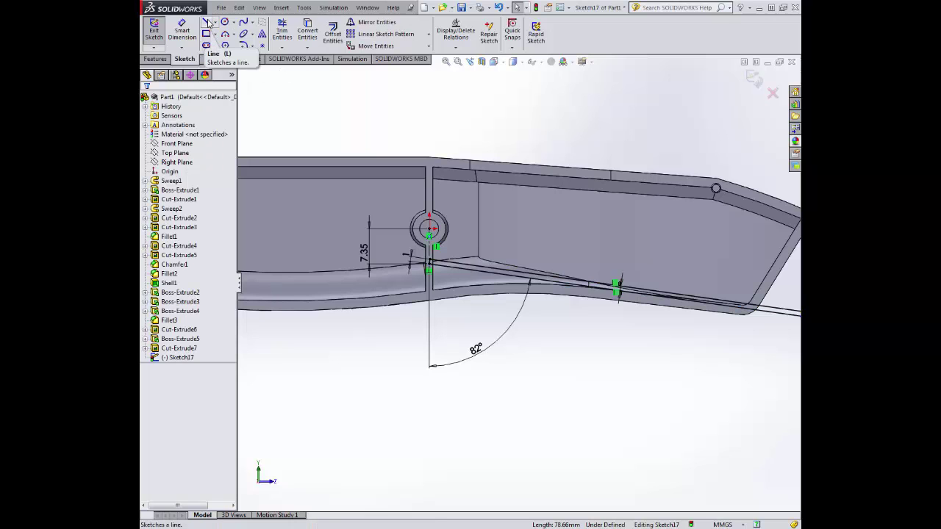
Draw a short slanted line joining the two parallel sloping lines inside the shell's rounded lower right corner
{"action": "left_click", "coordinate": [208, 23]}
{"action": "scroll", "coordinate": [758, 325], "scroll_direction": "up", "scroll_amount": 4}
{"action": "scroll", "coordinate": [521, 290], "scroll_direction": "down", "scroll_amount": 8}
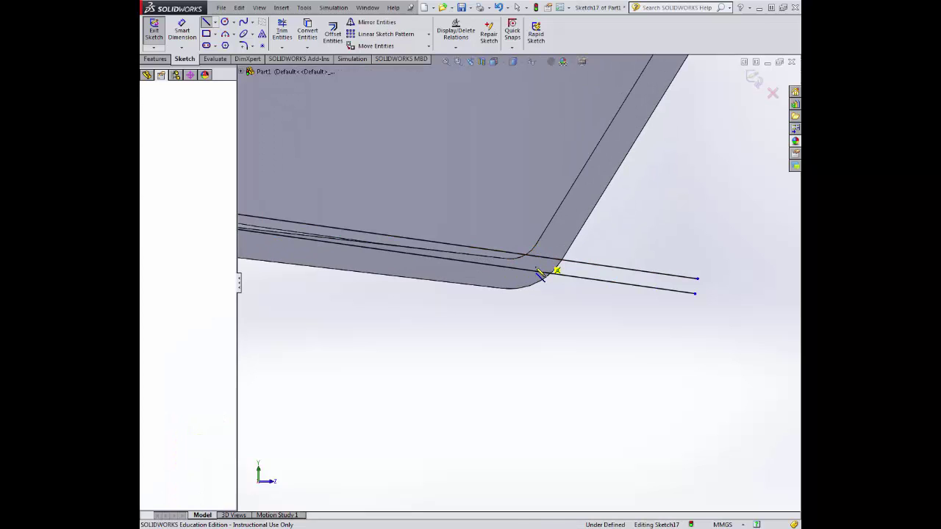
{"action": "left_click", "coordinate": [555, 269]}
{"action": "left_click", "coordinate": [529, 277]}
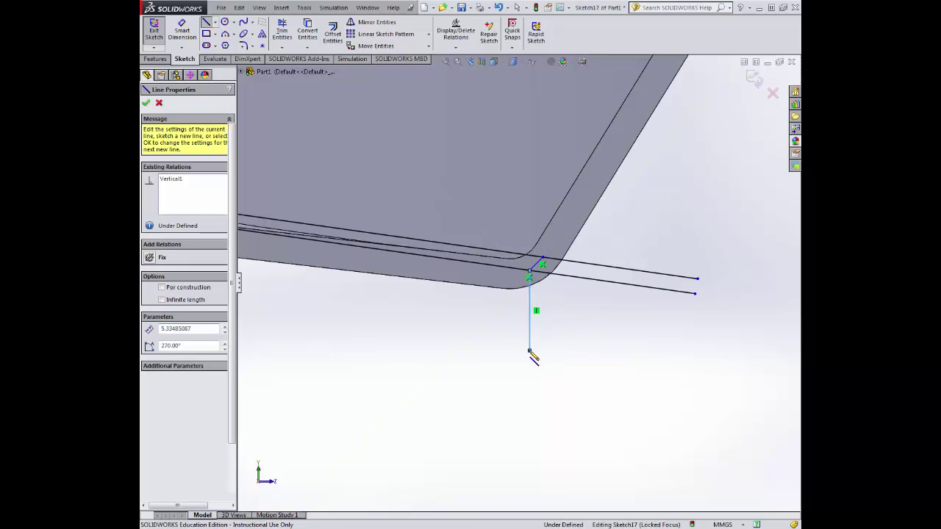
{"action": "key", "text": "Escape"}
Trim both sloping lines where they extend past the short slanted connecting line at the lower right corner
{"action": "left_click", "coordinate": [284, 29]}
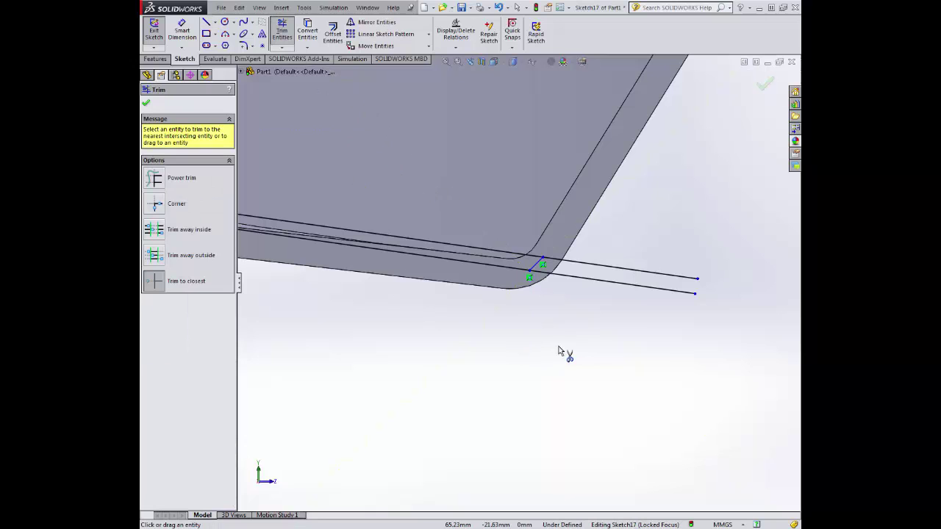
{"action": "left_click", "coordinate": [640, 287]}
{"action": "left_click", "coordinate": [640, 276]}
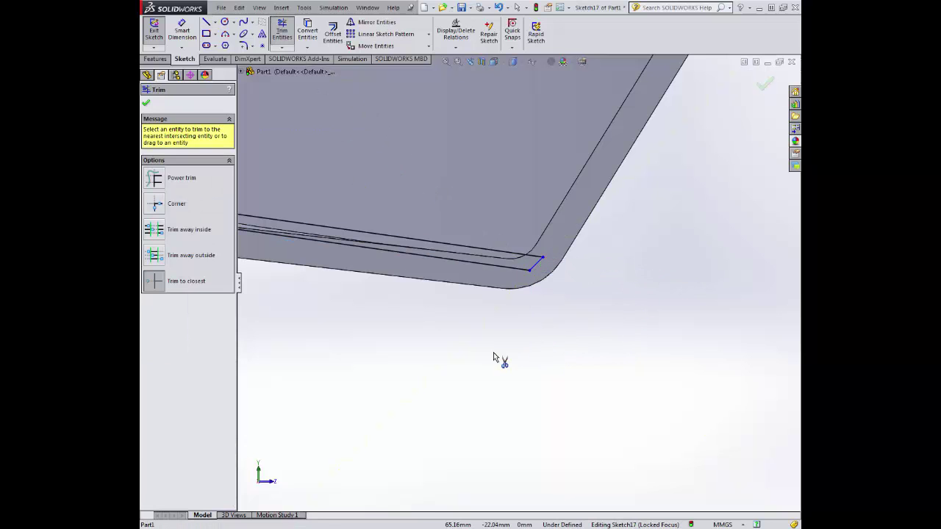
{"action": "scroll", "coordinate": [493, 352], "scroll_direction": "up", "scroll_amount": 5}
{"action": "scroll", "coordinate": [463, 260], "scroll_direction": "down", "scroll_amount": 2}
{"action": "scroll", "coordinate": [463, 259], "scroll_direction": "down", "scroll_amount": 1}
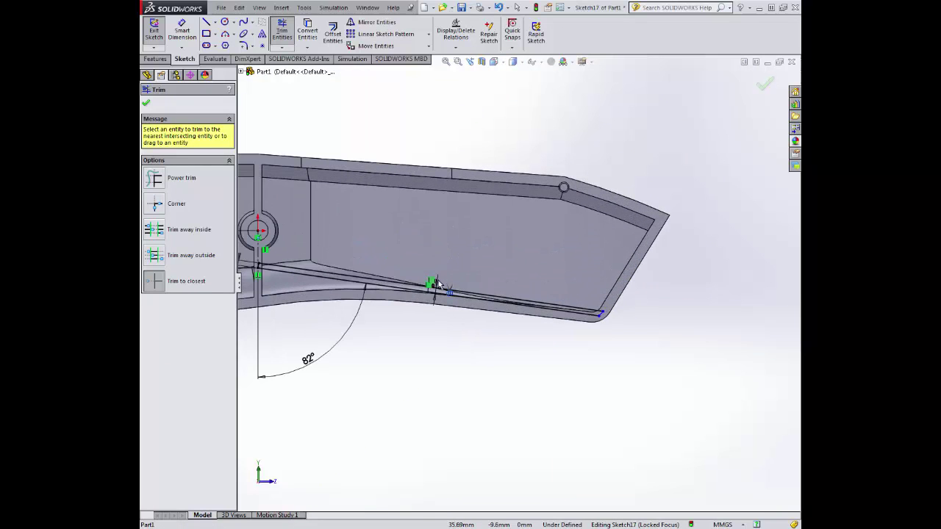
{"action": "left_click", "coordinate": [146, 104]}
Offset the upper of the two parallel sloping lines 20.52 mm upward toward the shell's upper rim
{"action": "left_click", "coordinate": [332, 32]}
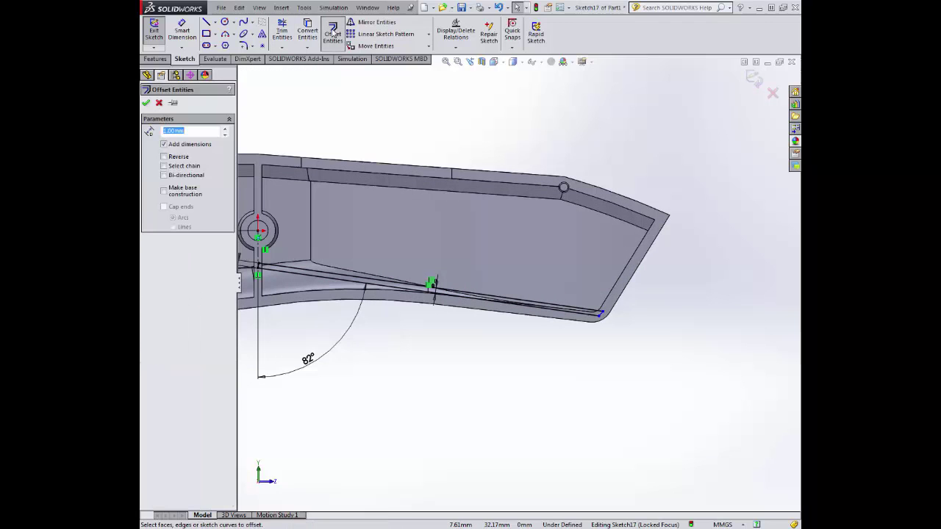
{"action": "left_click", "coordinate": [483, 296]}
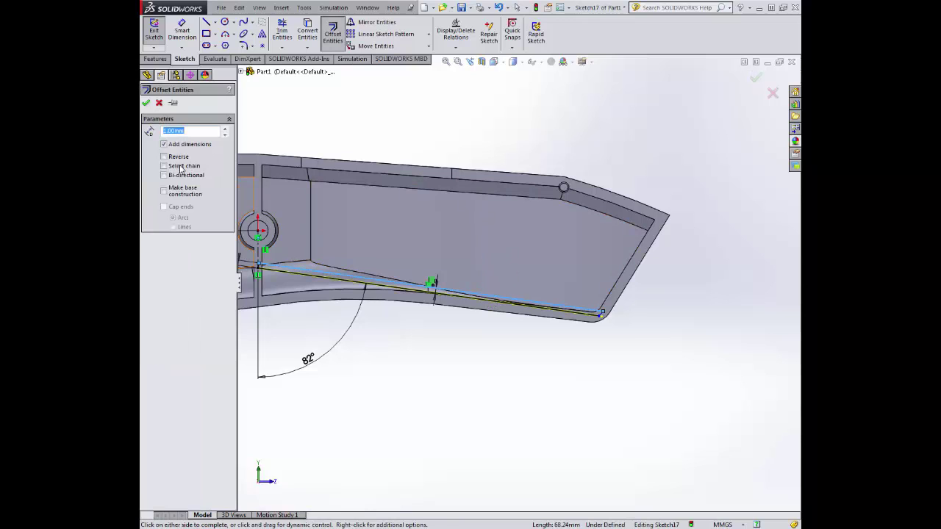
{"action": "left_click", "coordinate": [164, 157]}
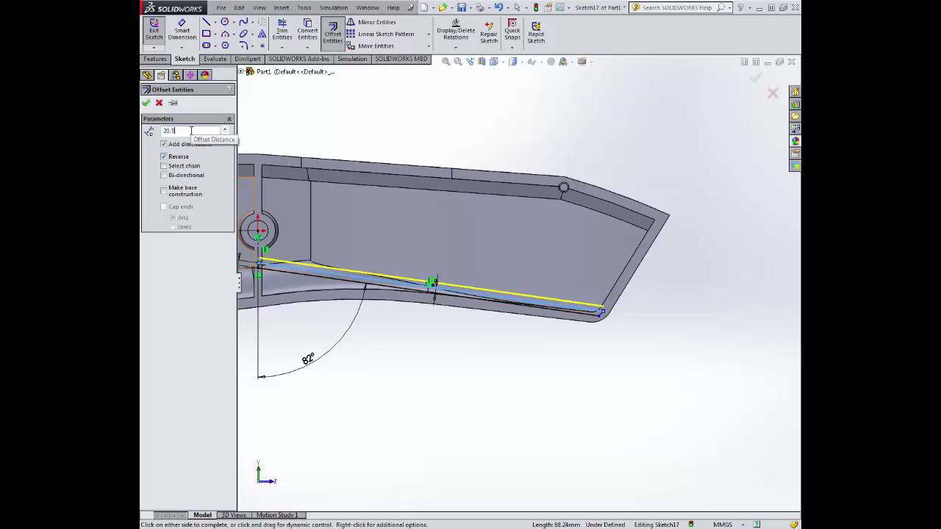
{"action": "type", "text": "20.52"}
{"action": "key", "text": "Return"}
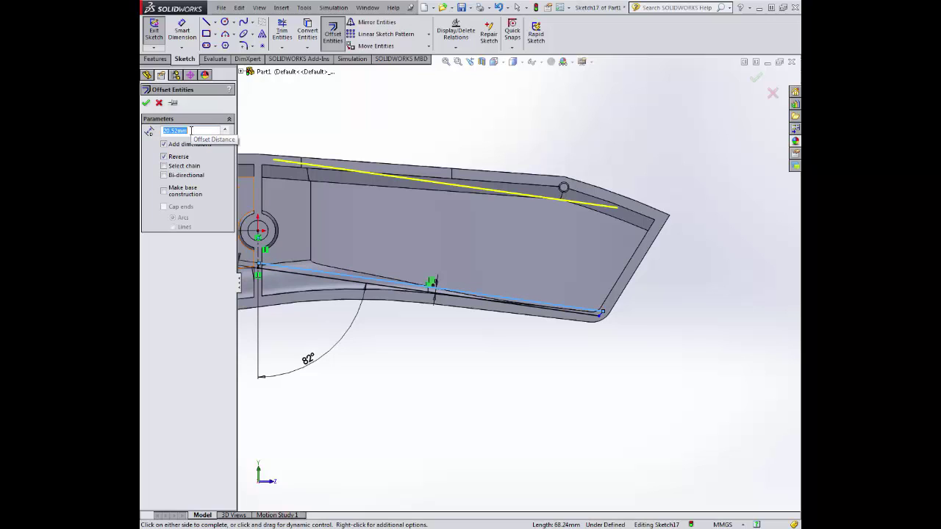
{"action": "left_click", "coordinate": [146, 103]}
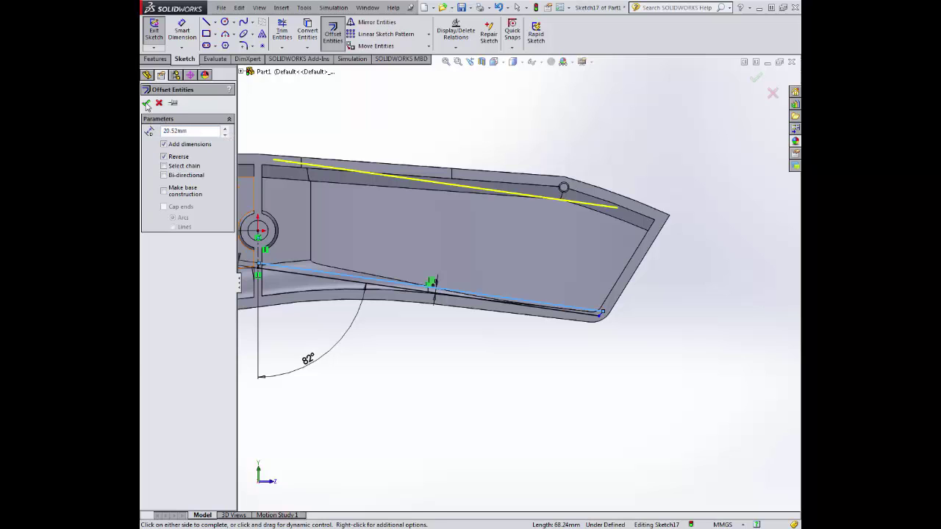
Draw a vertical line from the midpoint of the short vertical edge on the upper rim down across the 20.52 mm offset line
{"action": "left_click", "coordinate": [206, 22]}
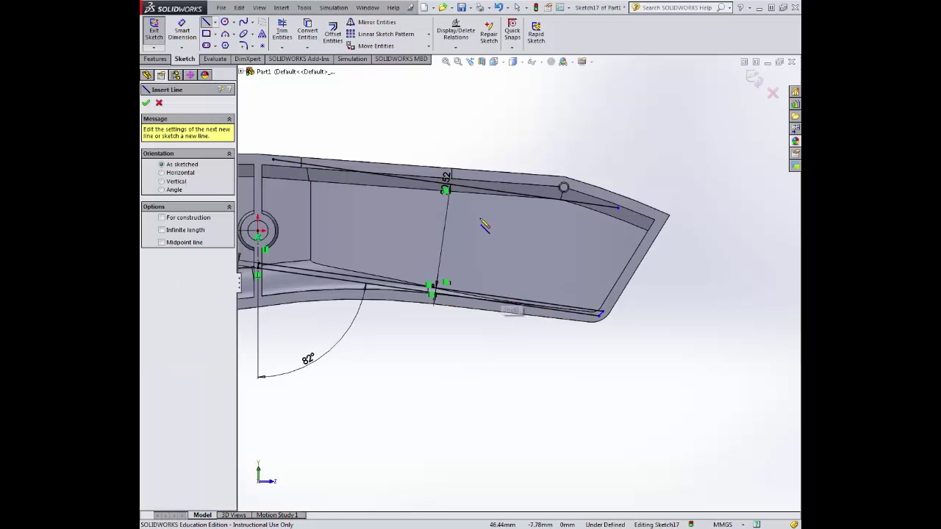
{"action": "scroll", "coordinate": [474, 219], "scroll_direction": "up", "scroll_amount": 1}
{"action": "scroll", "coordinate": [474, 219], "scroll_direction": "down", "scroll_amount": 1}
{"action": "scroll", "coordinate": [487, 234], "scroll_direction": "up", "scroll_amount": 3}
{"action": "scroll", "coordinate": [481, 242], "scroll_direction": "down", "scroll_amount": 2}
{"action": "scroll", "coordinate": [483, 248], "scroll_direction": "down", "scroll_amount": 5}
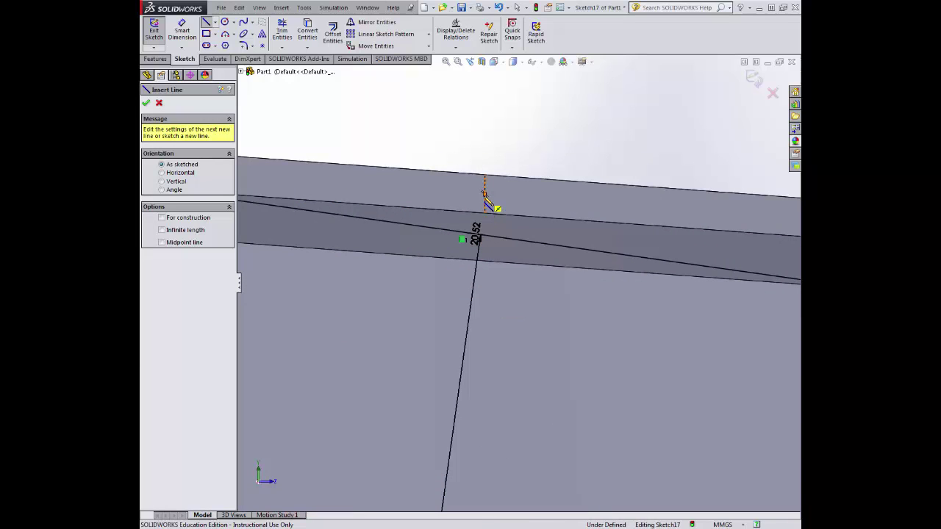
{"action": "left_click_drag", "start_coordinate": [485, 193], "coordinate": [484, 285]}
{"action": "key", "text": "Escape"}
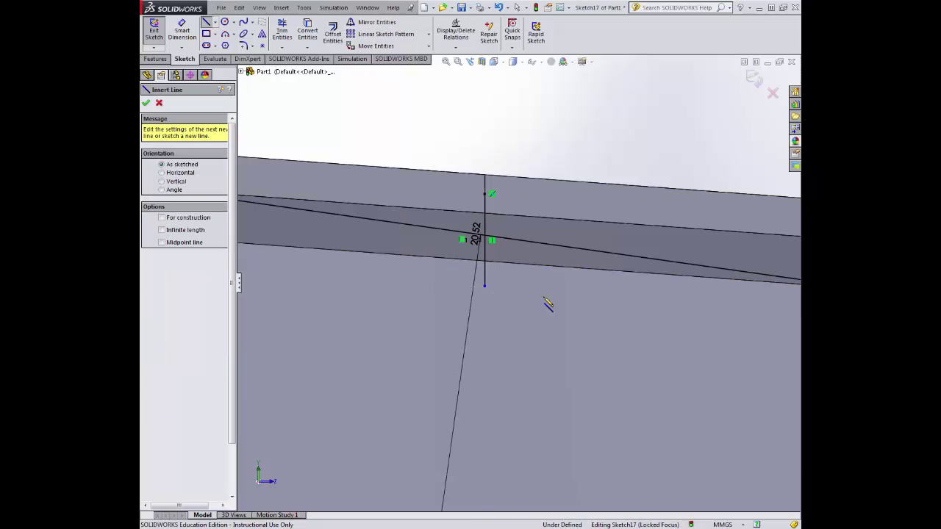
Trim the upper offset line left of the short vertical line, and that vertical line's part below the offset line
{"action": "left_click", "coordinate": [282, 33]}
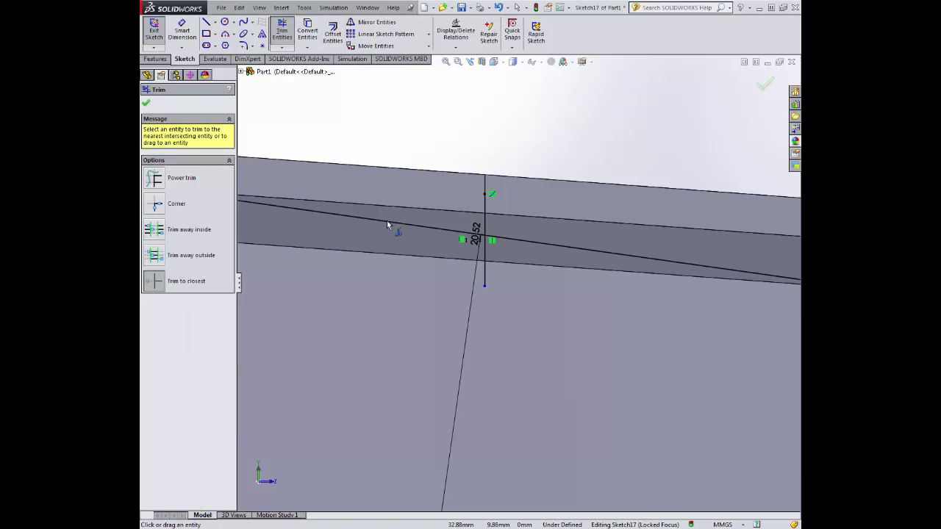
{"action": "left_click", "coordinate": [410, 225]}
{"action": "left_click", "coordinate": [483, 269]}
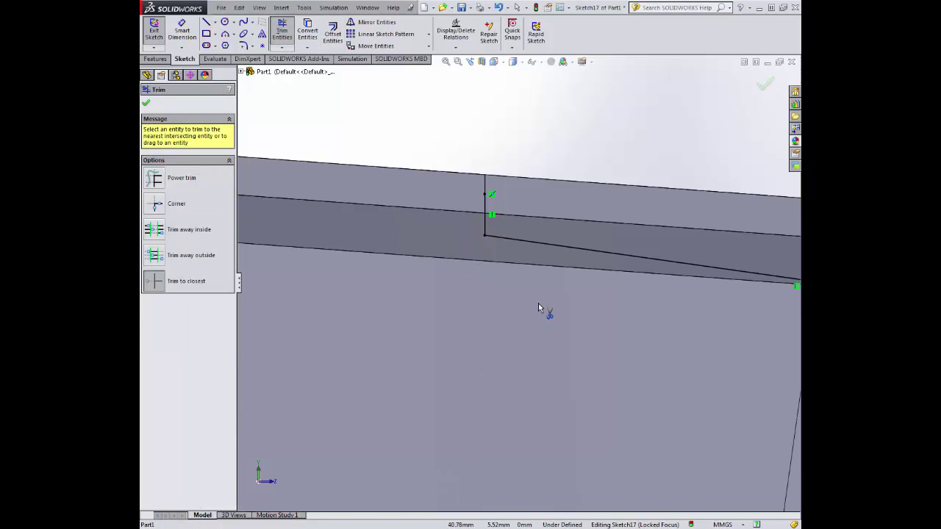
Draw a line continuing the upper offset line in the same direction from its right end into the shell's upper rim
{"action": "scroll", "coordinate": [537, 302], "scroll_direction": "up", "scroll_amount": 6}
{"action": "scroll", "coordinate": [538, 308], "scroll_direction": "up", "scroll_amount": 2}
{"action": "left_click", "coordinate": [206, 22]}
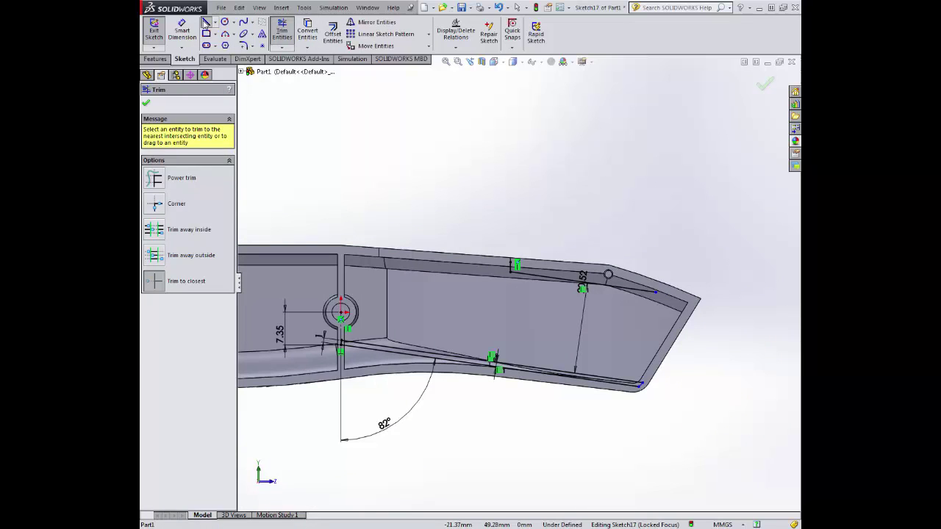
{"action": "scroll", "coordinate": [698, 305], "scroll_direction": "down", "scroll_amount": 8}
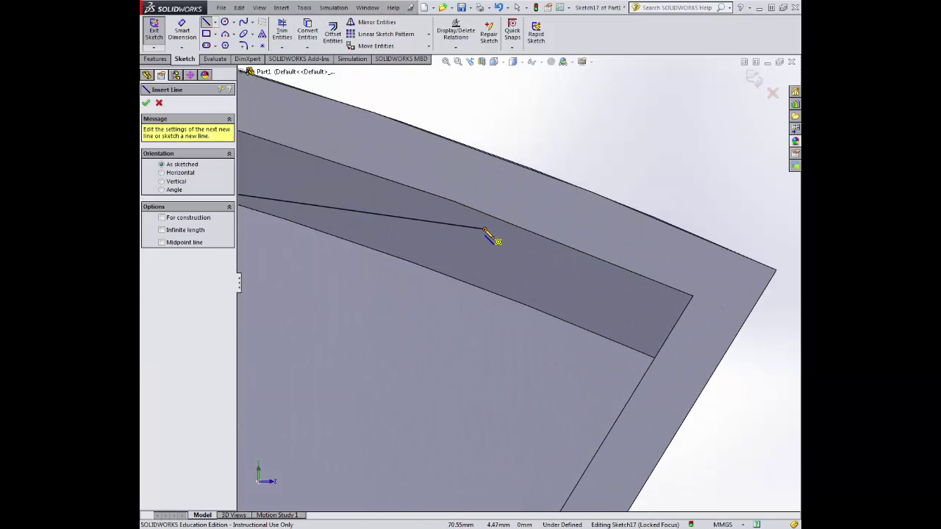
{"action": "left_click", "coordinate": [486, 231]}
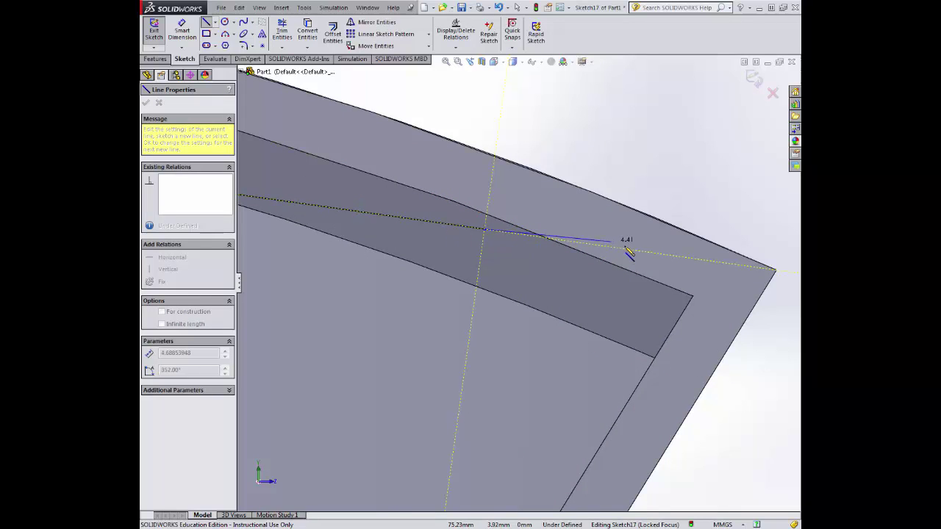
{"action": "left_click", "coordinate": [638, 255]}
Close the upper profile with a line back to just above the pin and an about 21 mm line to the short vertical line
{"action": "scroll", "coordinate": [588, 265], "scroll_direction": "up", "scroll_amount": 4}
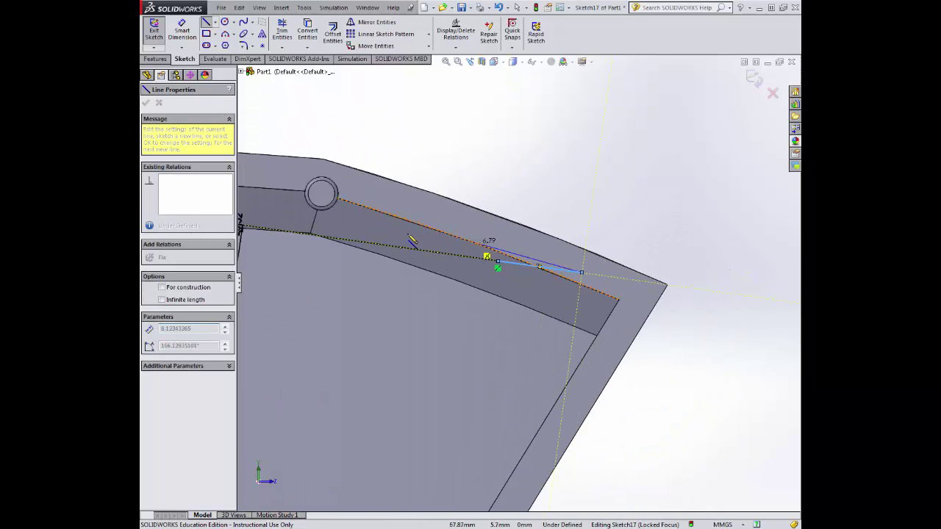
{"action": "left_click", "coordinate": [305, 166]}
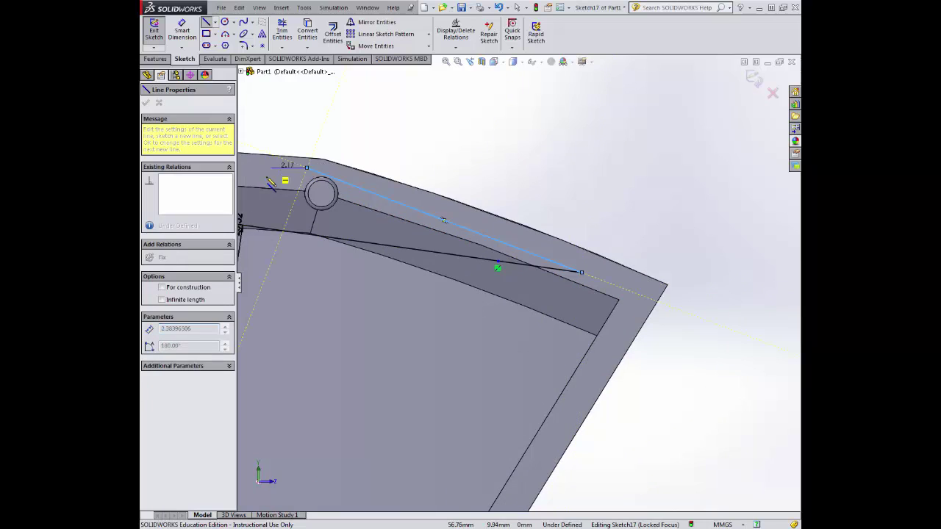
{"action": "scroll", "coordinate": [290, 189], "scroll_direction": "up", "scroll_amount": 2}
{"action": "scroll", "coordinate": [288, 186], "scroll_direction": "up", "scroll_amount": 2}
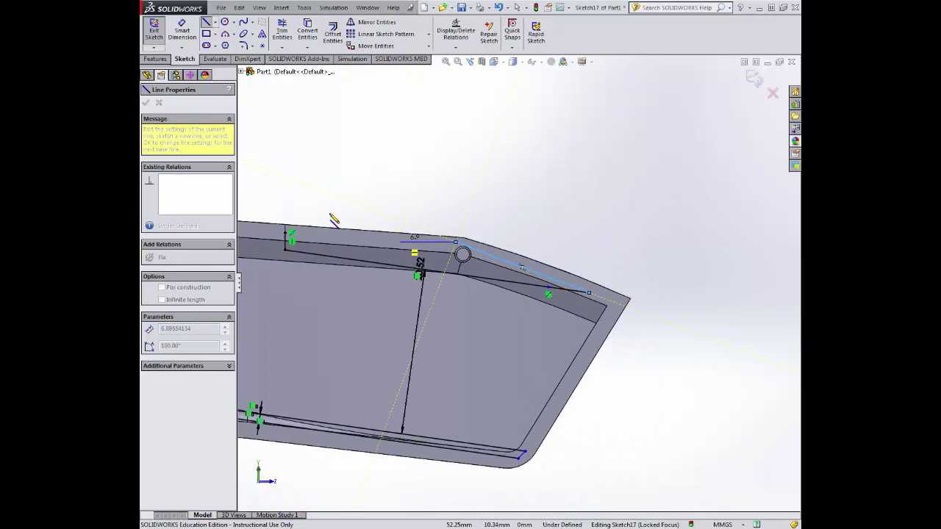
{"action": "double_click", "coordinate": [290, 236]}
{"action": "scroll", "coordinate": [378, 335], "scroll_direction": "up", "scroll_amount": 3}
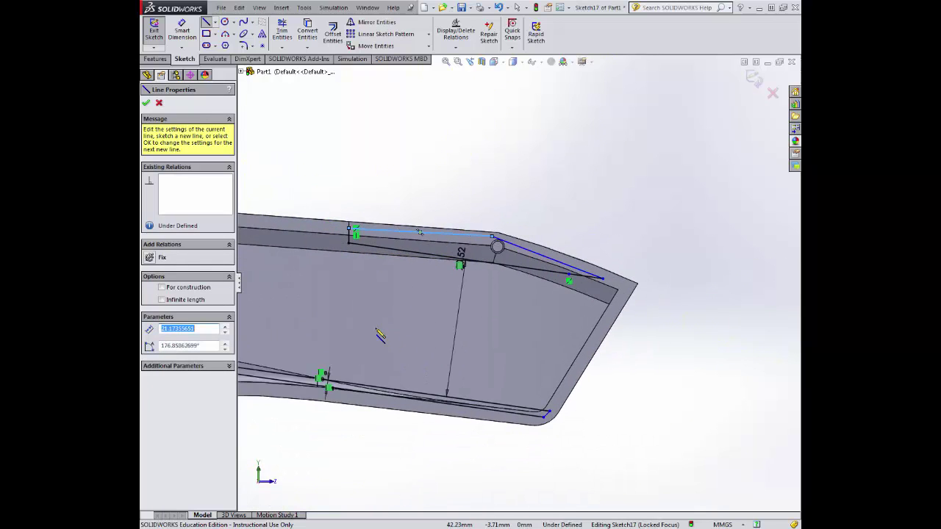
{"action": "left_click", "coordinate": [146, 103]}
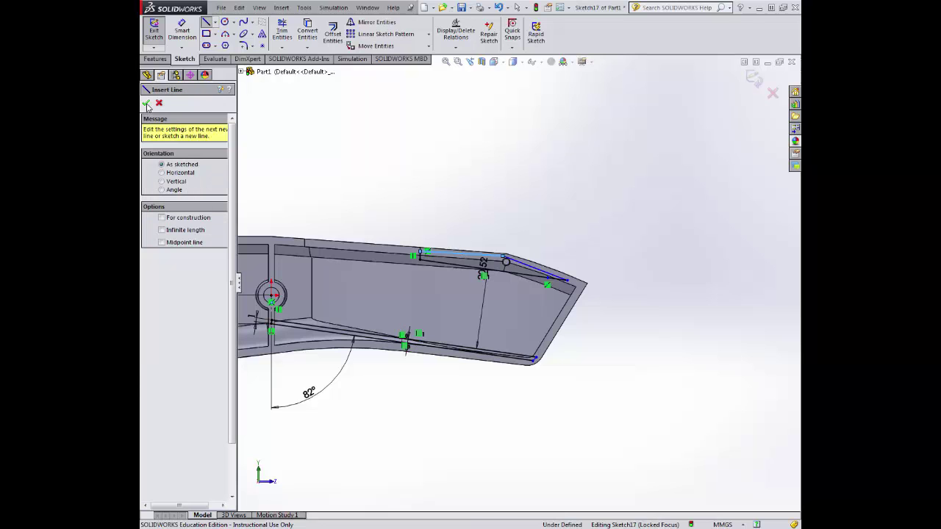
Set up a boss extrusion of the sketch with the Up To Body end condition and the shell as target body
{"action": "mouse_move", "coordinate": [463, 349]}
{"action": "middle_mouse_down"}
{"action": "mouse_move", "coordinate": [471, 266]}
{"action": "mouse_move", "coordinate": [463, 385]}
{"action": "mouse_move", "coordinate": [444, 316]}
{"action": "middle_mouse_up"}
{"action": "left_click", "coordinate": [155, 59]}
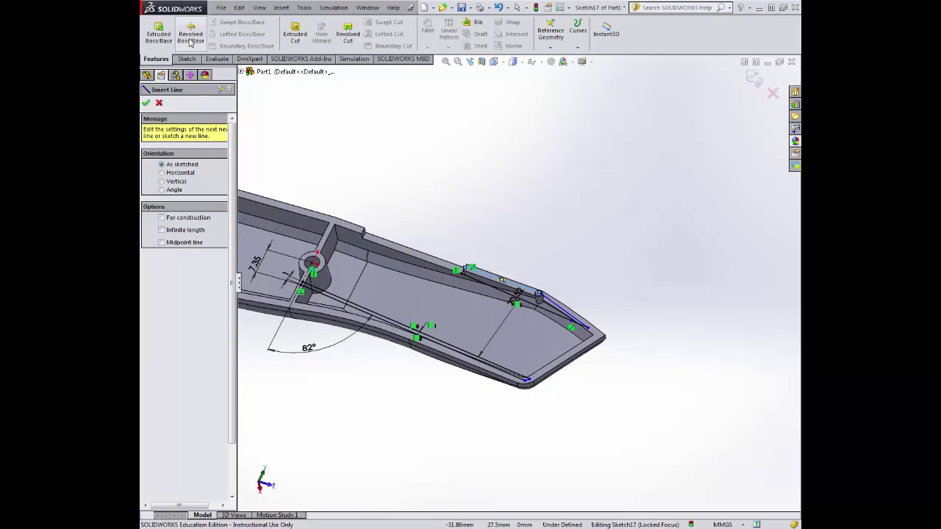
{"action": "left_click", "coordinate": [158, 33]}
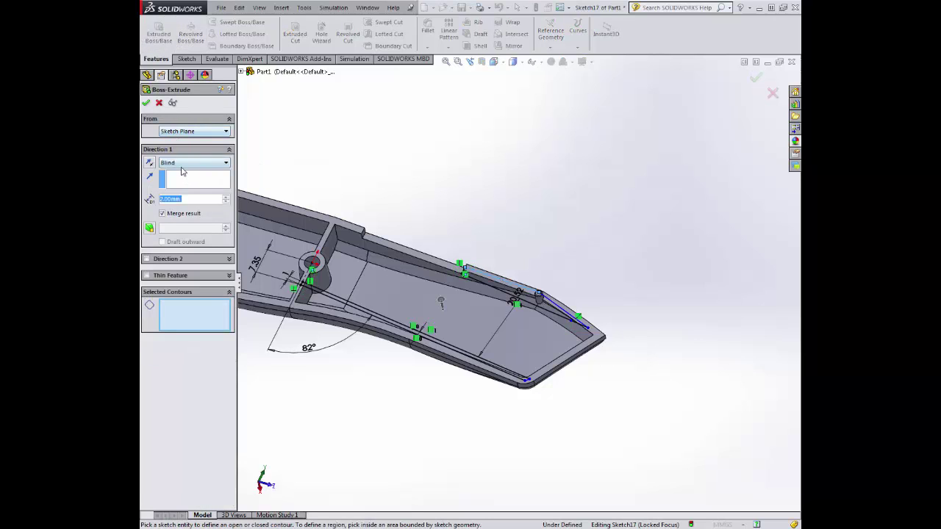
{"action": "left_click", "coordinate": [183, 164]}
{"action": "left_click", "coordinate": [183, 210]}
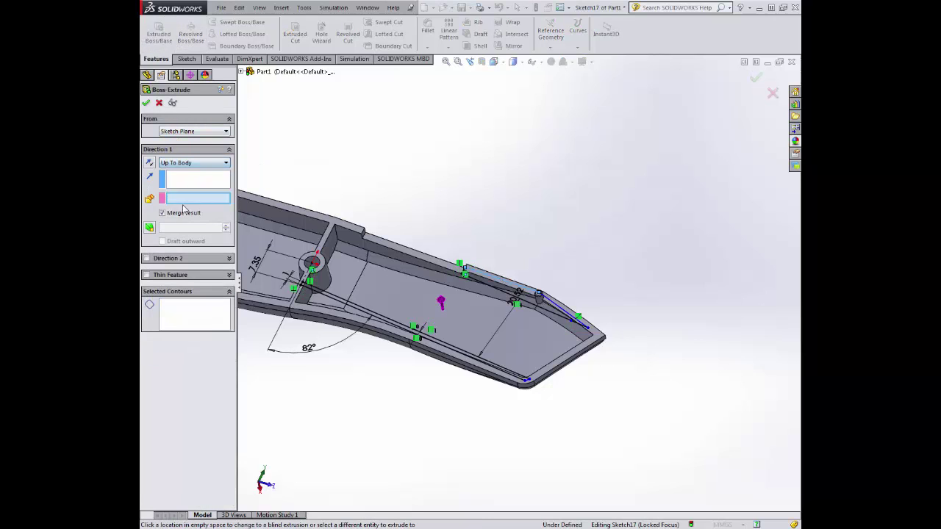
{"action": "left_click", "coordinate": [397, 285]}
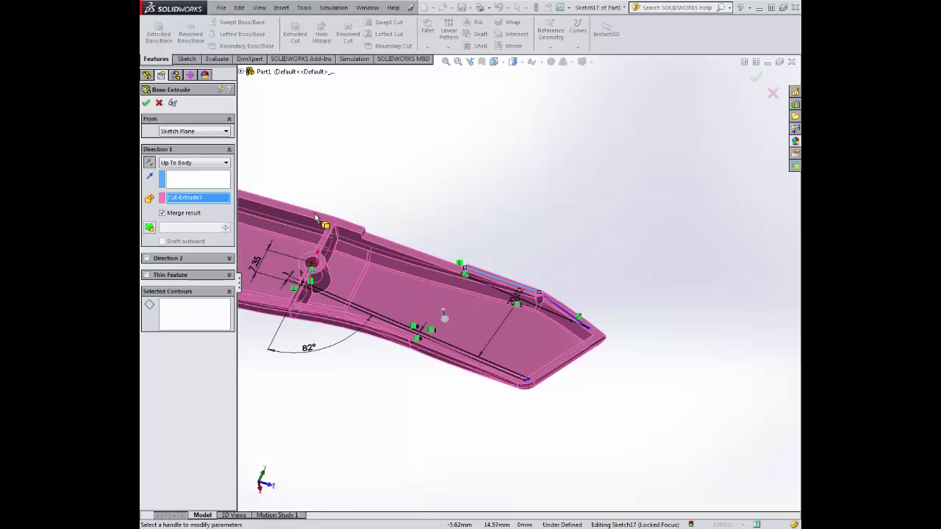
{"action": "middle_click_drag", "start_coordinate": [314, 217], "coordinate": [377, 298]}
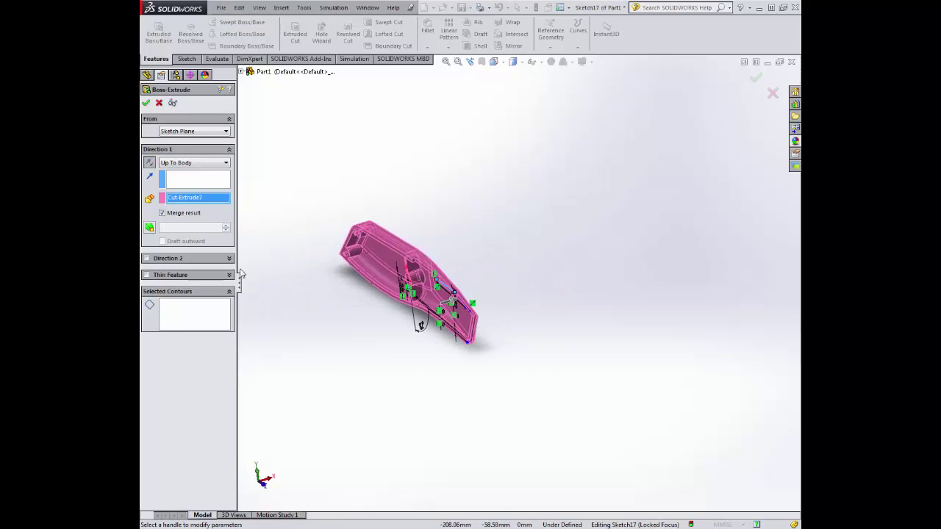
{"action": "left_click", "coordinate": [146, 104]}
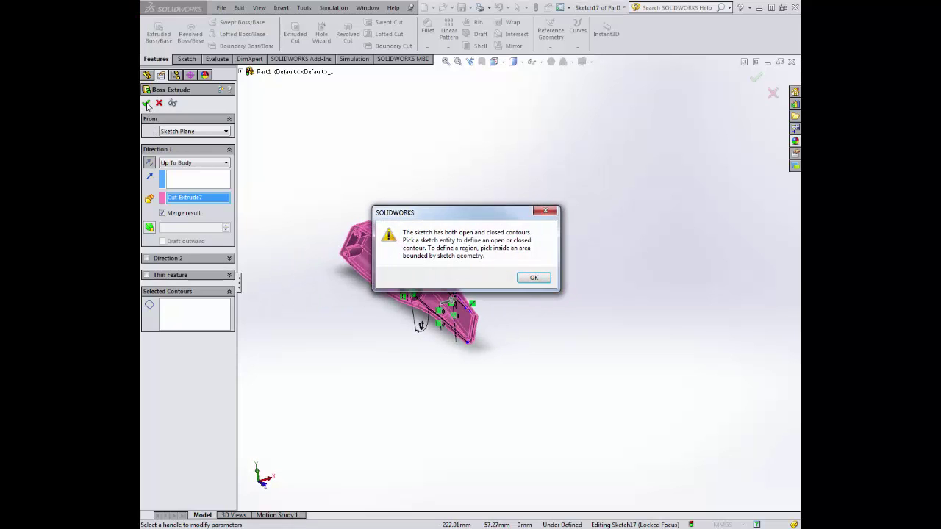
{"action": "left_click", "coordinate": [535, 279]}
Choose the narrow sloping strip along the lower rim and the region below the upper rim's pin as extrusion contours
{"action": "middle_click_drag", "start_coordinate": [420, 371], "coordinate": [482, 313]}
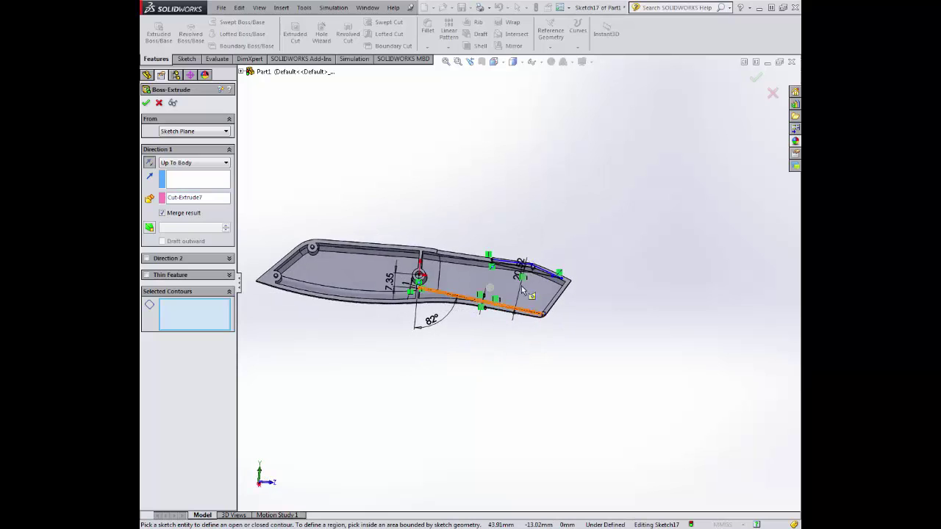
{"action": "scroll", "coordinate": [521, 286], "scroll_direction": "down", "scroll_amount": 4}
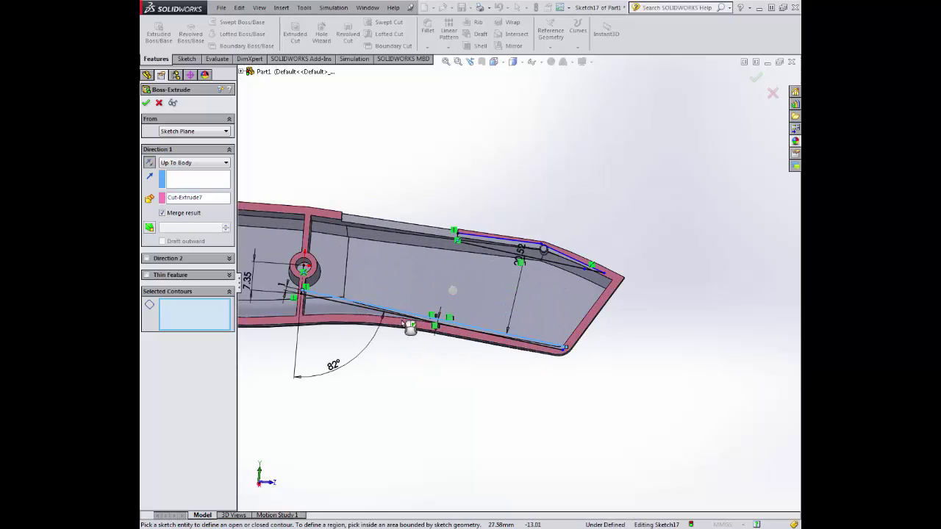
{"action": "scroll", "coordinate": [396, 314], "scroll_direction": "down", "scroll_amount": 6}
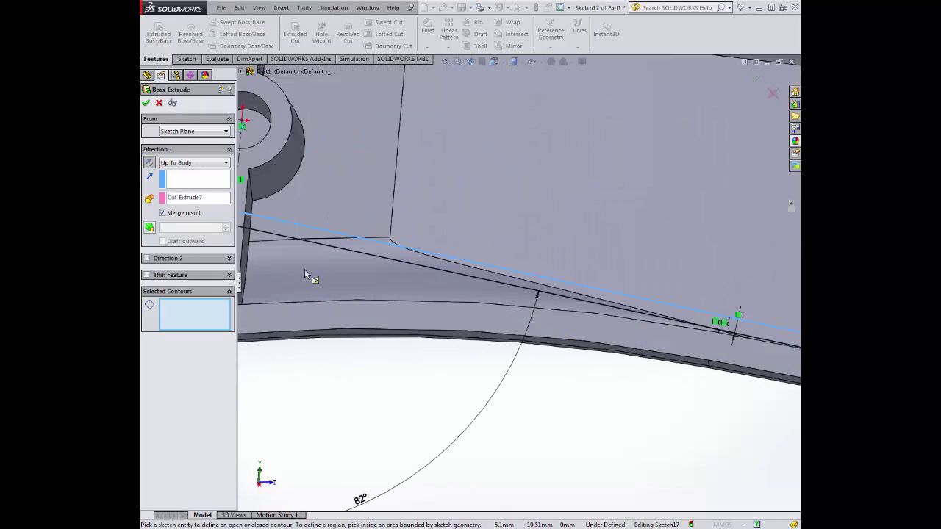
{"action": "left_click", "coordinate": [318, 236]}
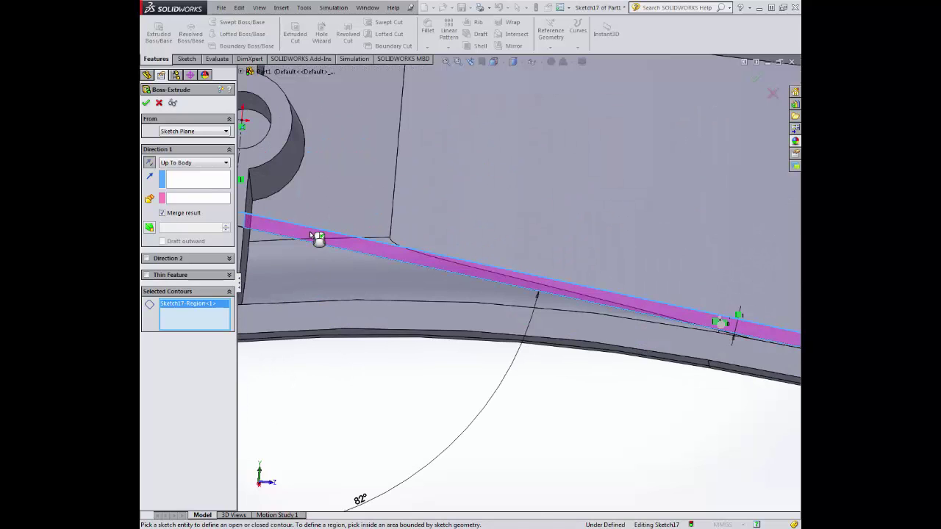
{"action": "scroll", "coordinate": [412, 394], "scroll_direction": "up", "scroll_amount": 8}
{"action": "scroll", "coordinate": [657, 263], "scroll_direction": "down", "scroll_amount": 4}
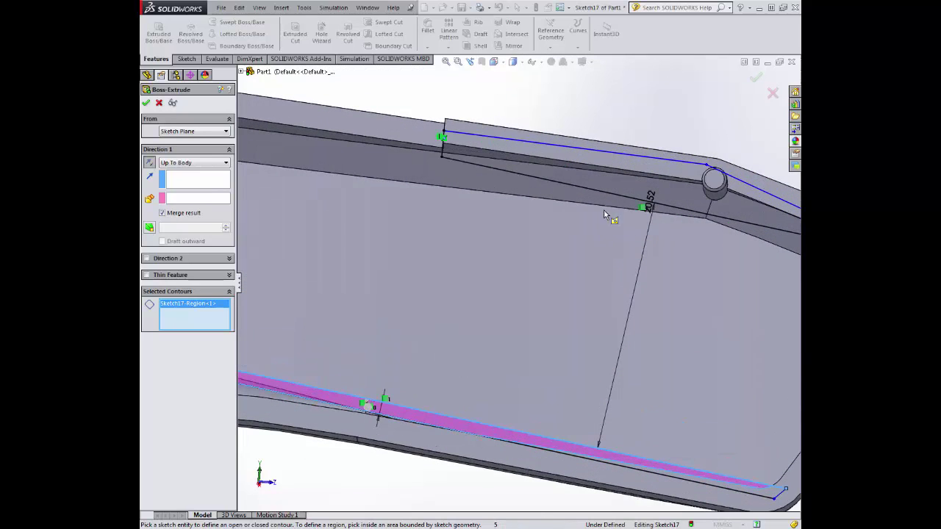
{"action": "left_click", "coordinate": [636, 180]}
{"action": "scroll", "coordinate": [555, 313], "scroll_direction": "up", "scroll_amount": 3}
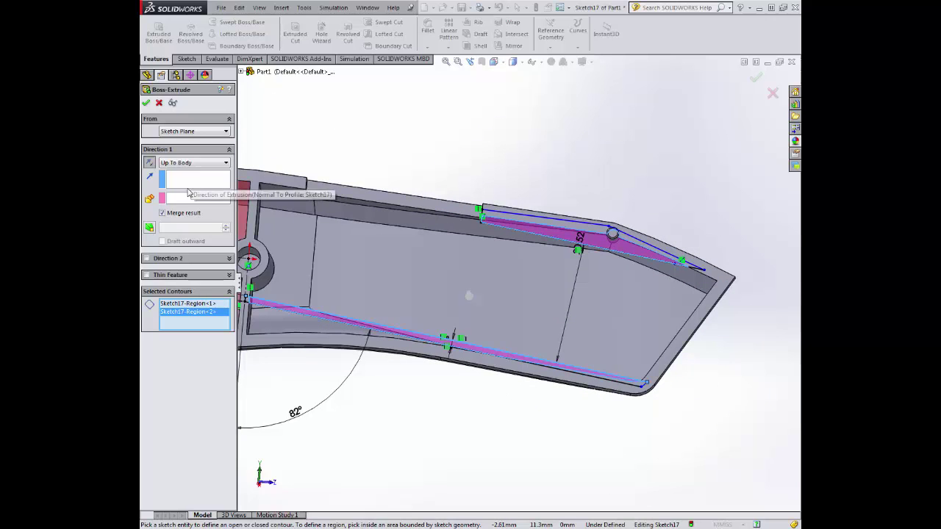
Pick the shell again as the Up To Body target and complete the boss extrusion of both regions
{"action": "left_click", "coordinate": [187, 163]}
{"action": "left_click", "coordinate": [187, 163]}
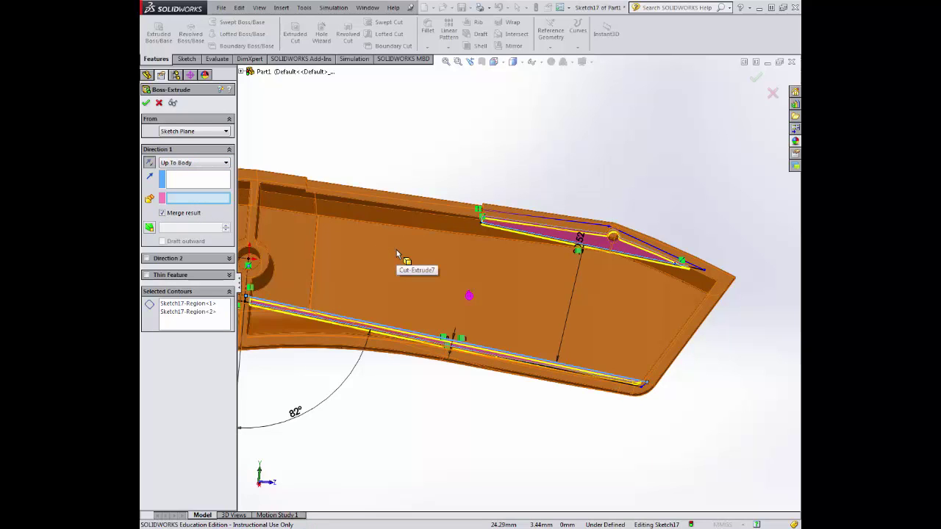
{"action": "left_click", "coordinate": [396, 253]}
{"action": "middle_click_drag", "start_coordinate": [420, 265], "coordinate": [486, 272]}
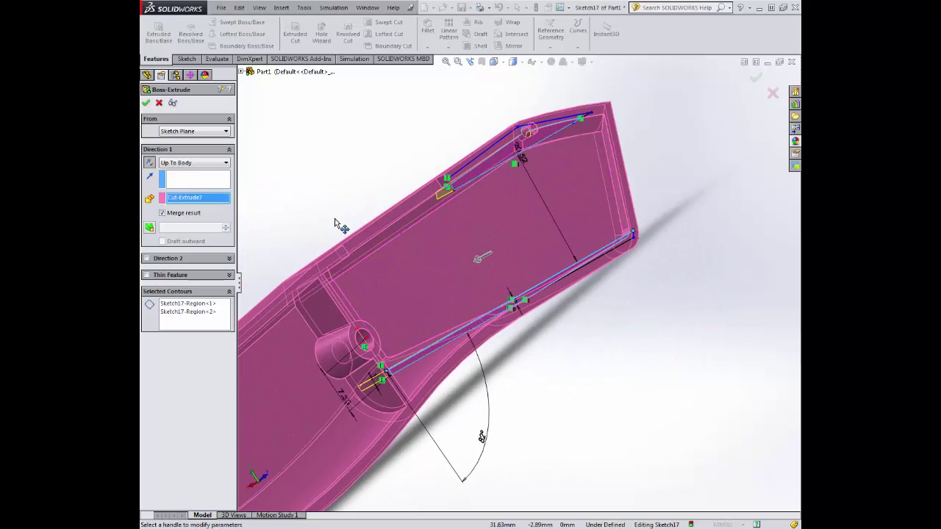
{"action": "left_click", "coordinate": [147, 104]}
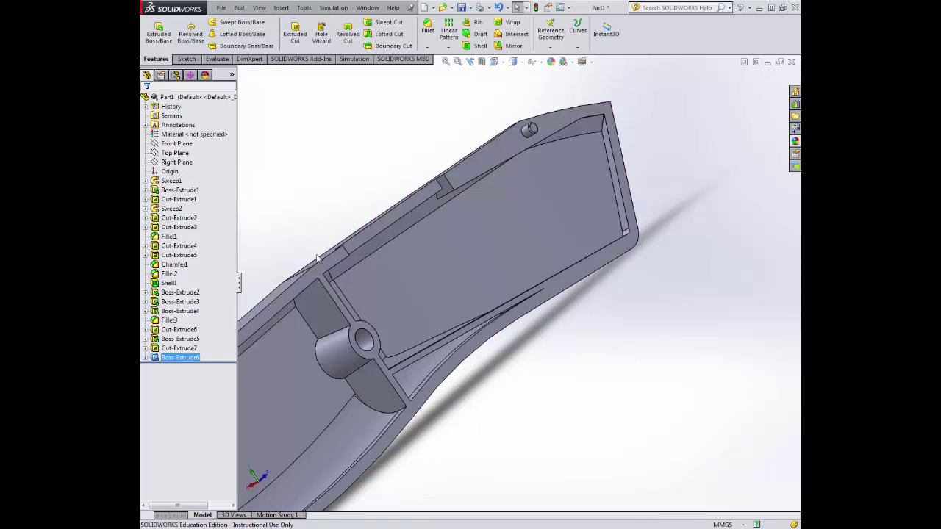
Start a new sketch on the shell's flat rim face and orient the view normal to it
{"action": "scroll", "coordinate": [432, 269], "scroll_direction": "up", "scroll_amount": 4}
{"action": "middle_click_drag", "start_coordinate": [432, 270], "coordinate": [330, 316]}
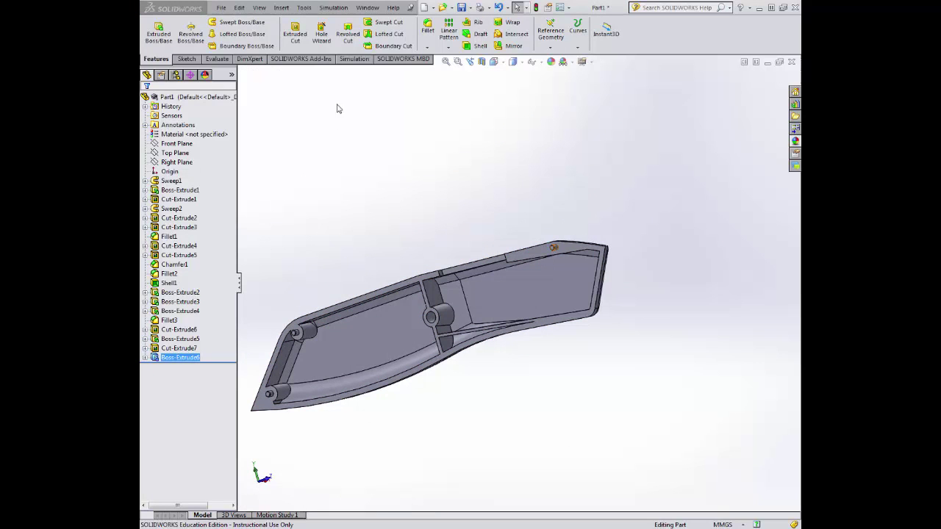
{"action": "left_click", "coordinate": [187, 59]}
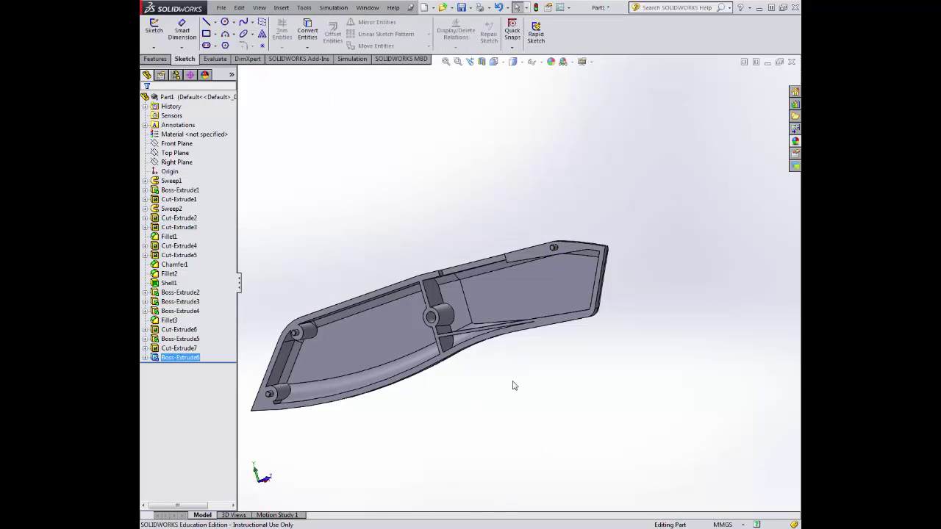
{"action": "middle_click_drag", "start_coordinate": [514, 385], "coordinate": [580, 224]}
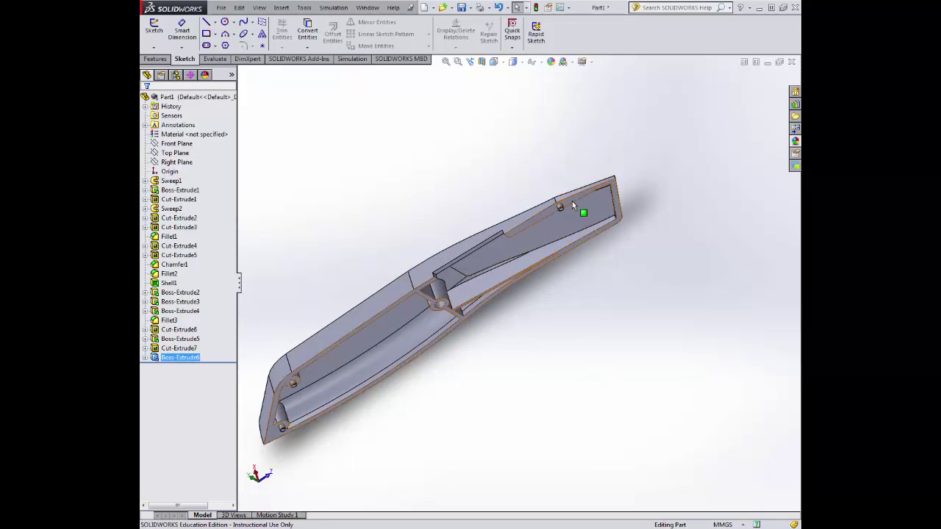
{"action": "left_click", "coordinate": [571, 201]}
{"action": "left_click", "coordinate": [614, 163]}
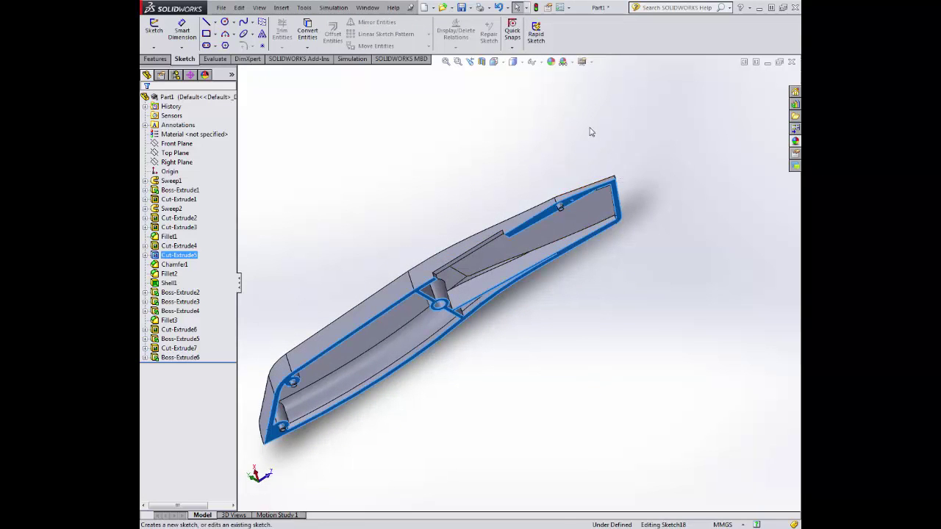
{"action": "left_click", "coordinate": [501, 62]}
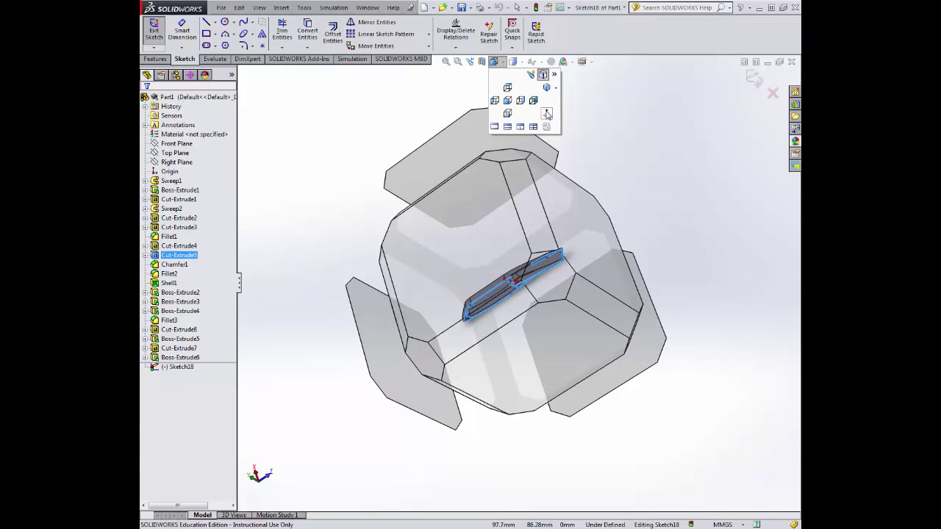
{"action": "left_click", "coordinate": [547, 115]}
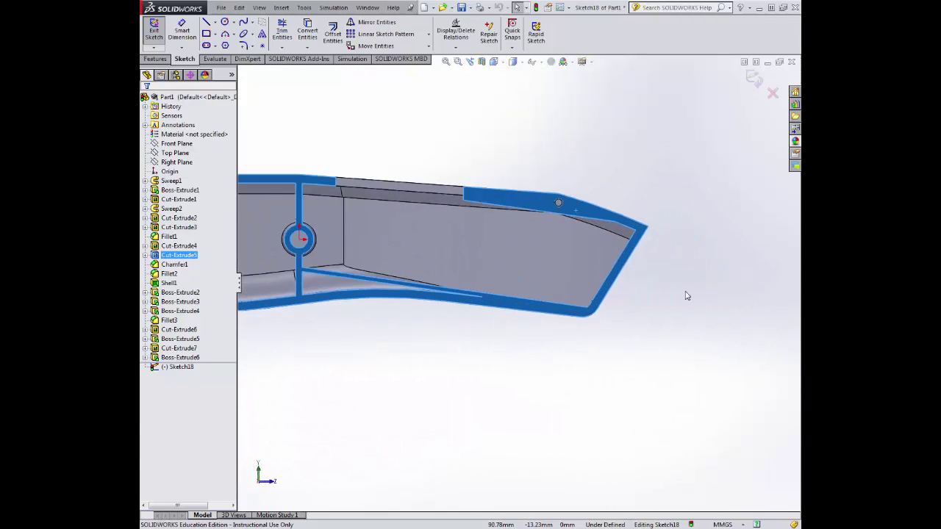
Draw a line about 4.23 mm long from the rim's pointed upper right corner down along the slanted outer end edge
{"action": "scroll", "coordinate": [600, 235], "scroll_direction": "down", "scroll_amount": 5}
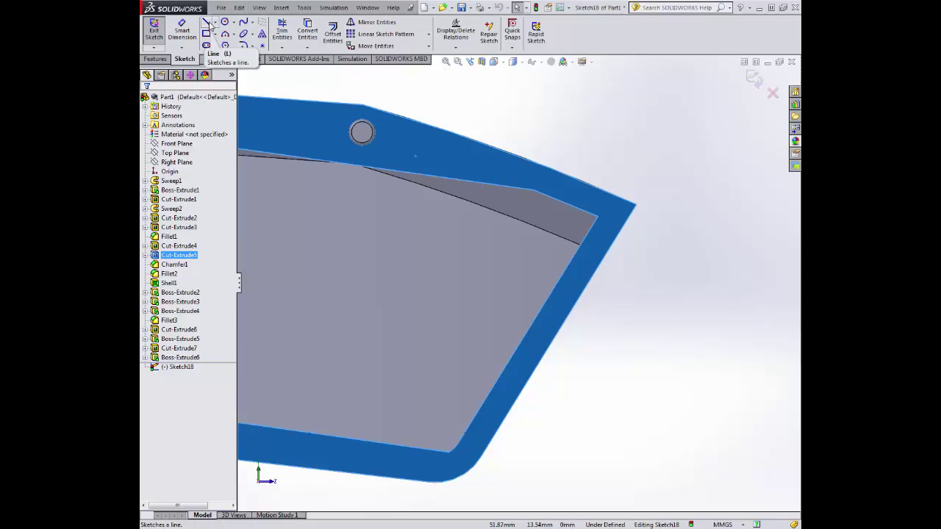
{"action": "left_click", "coordinate": [208, 23]}
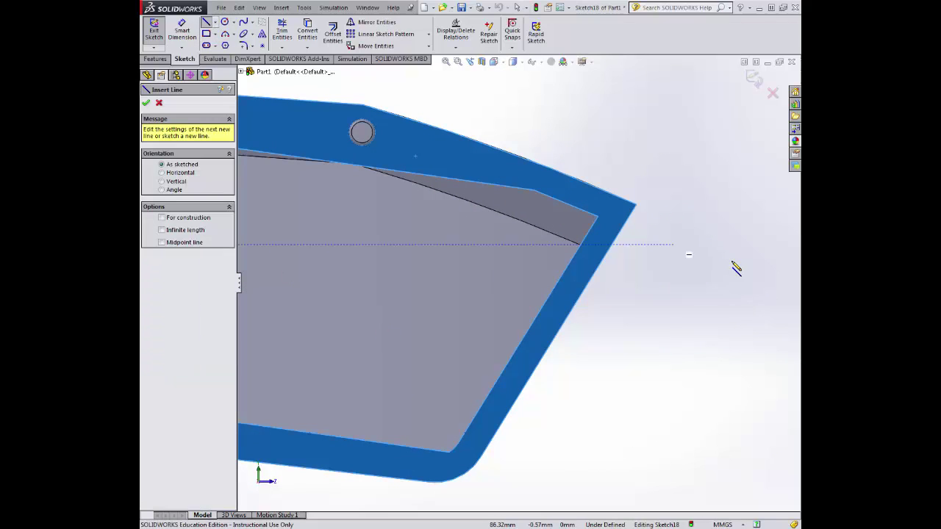
{"action": "left_click", "coordinate": [636, 205]}
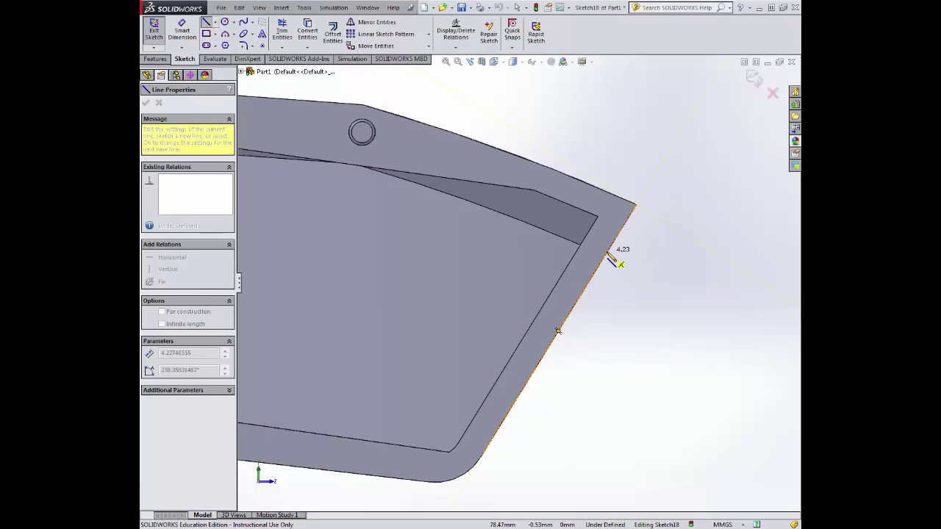
{"action": "left_click", "coordinate": [607, 247]}
{"action": "key", "text": "Escape"}
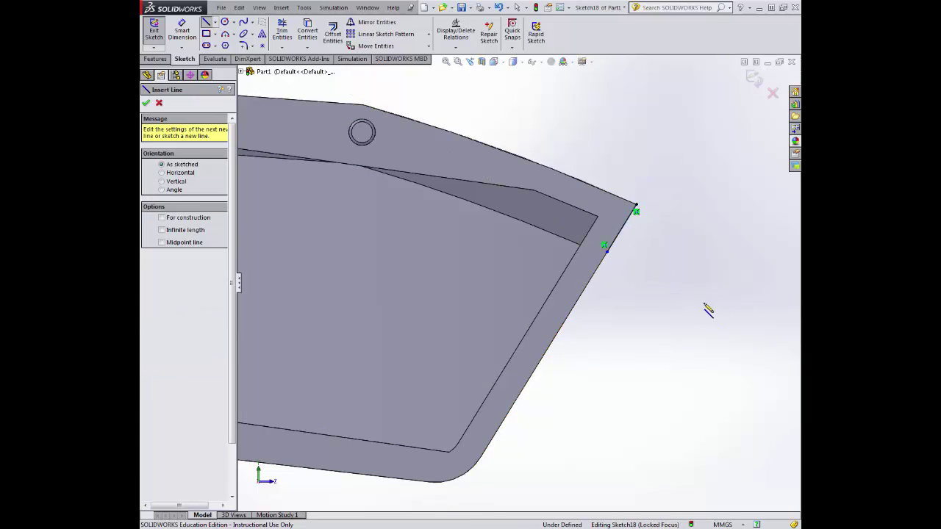
Dimension the short line on the slanted end edge to 0.75 mm
{"action": "left_click", "coordinate": [182, 33]}
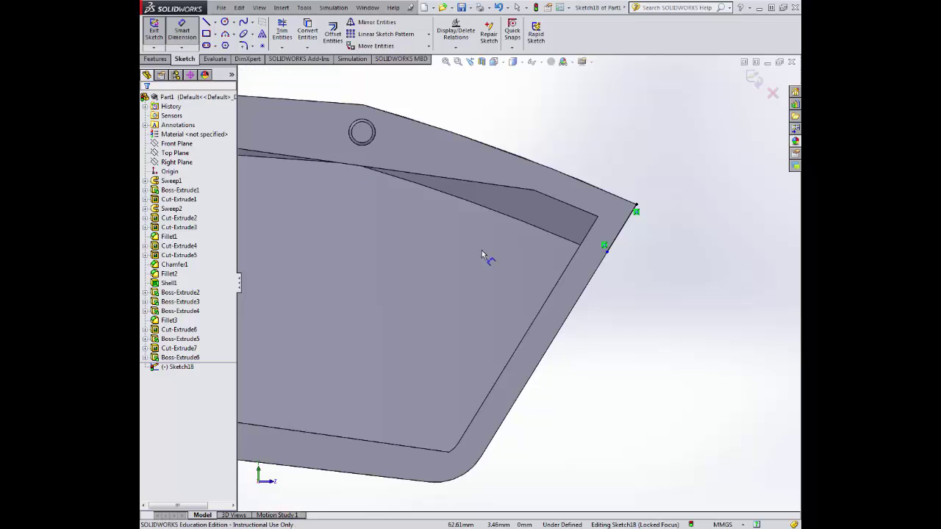
{"action": "left_click", "coordinate": [615, 240]}
{"action": "left_click", "coordinate": [705, 290]}
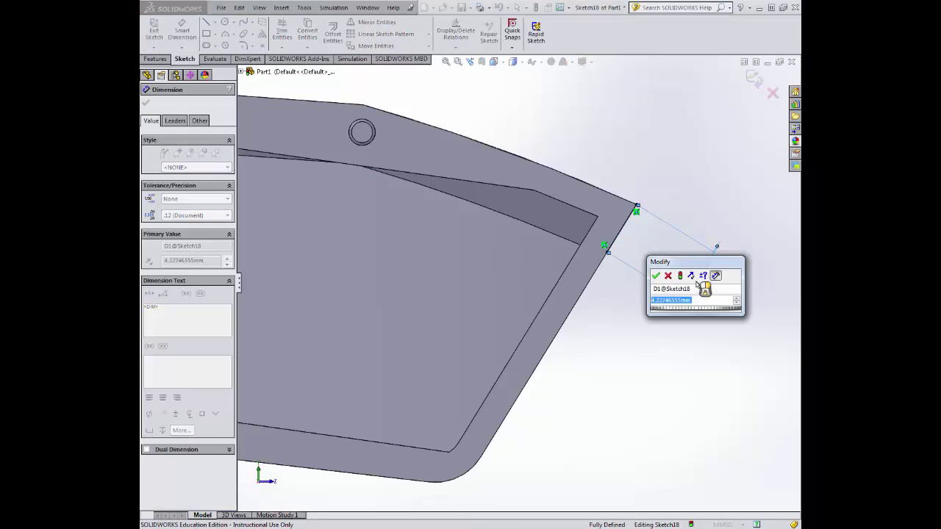
{"action": "type", "text": "75"}
{"action": "key", "text": "Return"}
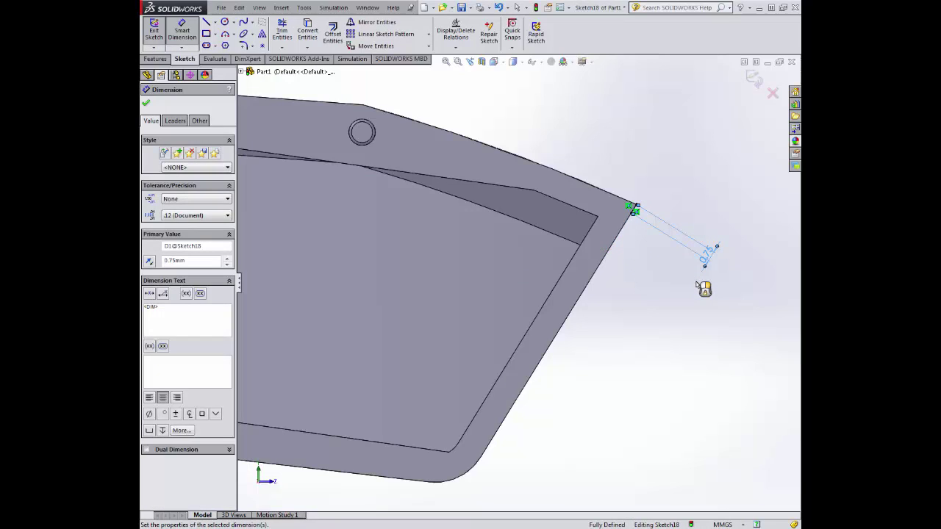
Draw a horizontal centerline about 26.17 mm long through the rim's pointed corner, extending beyond it on both sides
{"action": "left_click", "coordinate": [214, 23]}
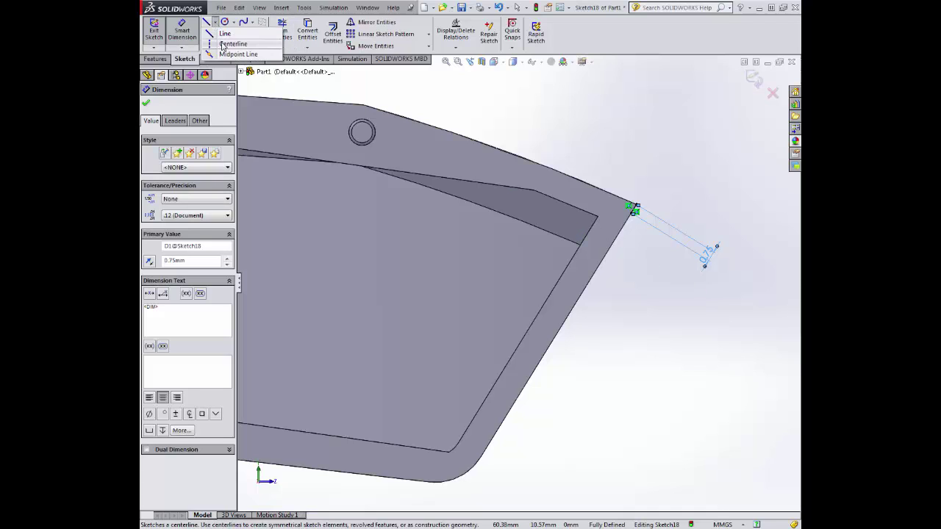
{"action": "left_click", "coordinate": [227, 42]}
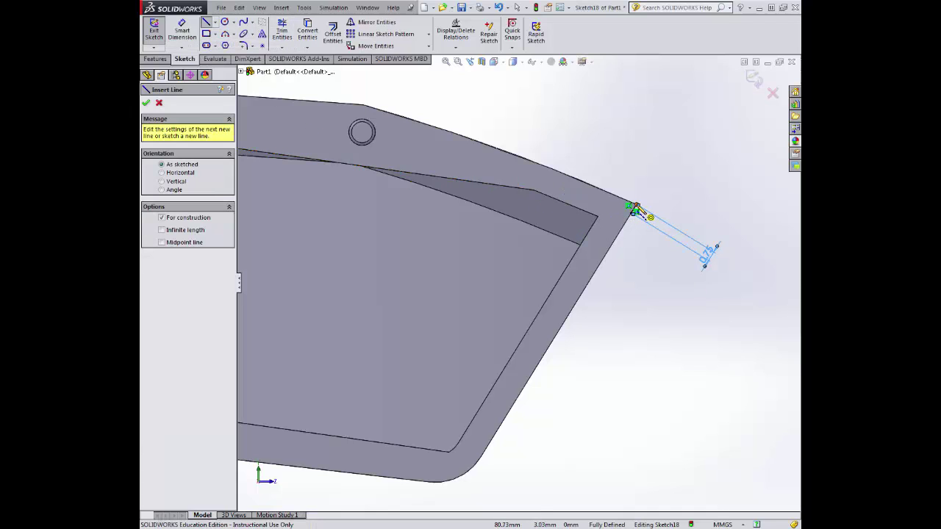
{"action": "left_click", "coordinate": [632, 205]}
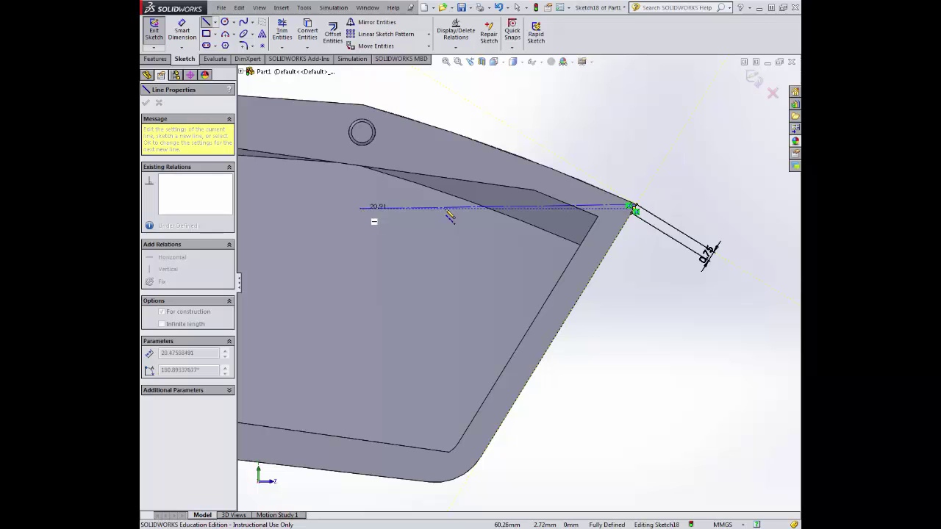
{"action": "left_click", "coordinate": [740, 205]}
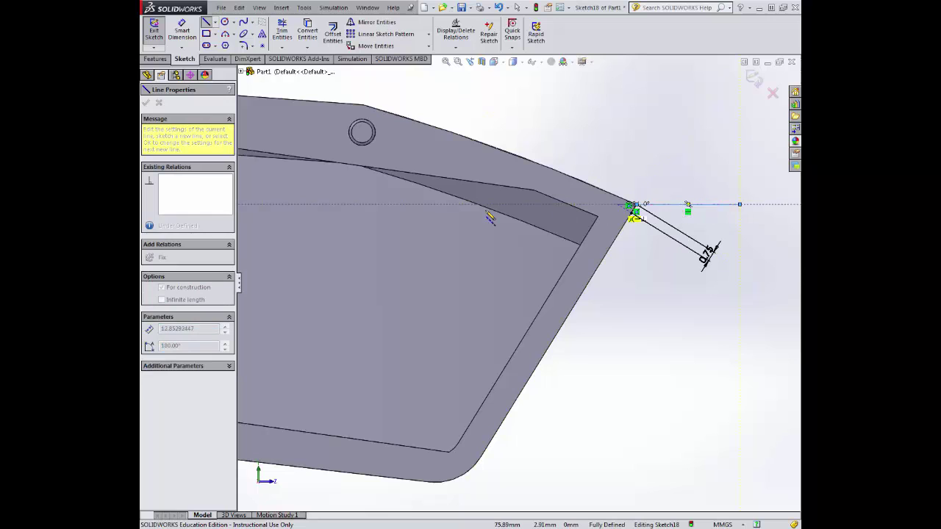
{"action": "double_click", "coordinate": [395, 205]}
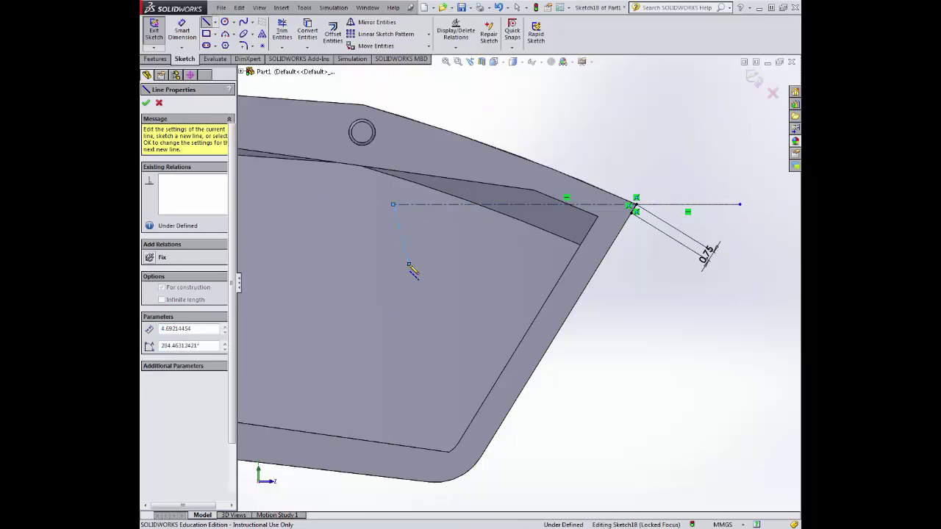
{"action": "left_click", "coordinate": [181, 31]}
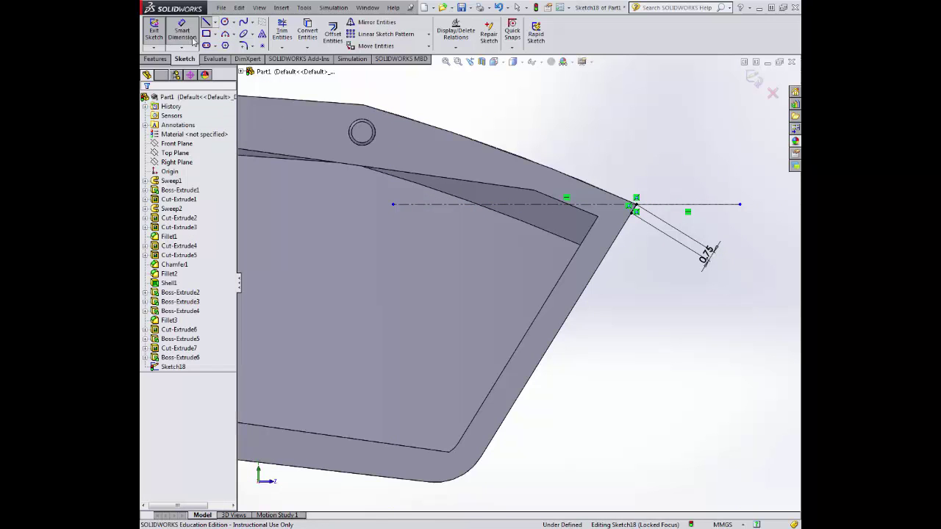
{"action": "left_click", "coordinate": [444, 204]}
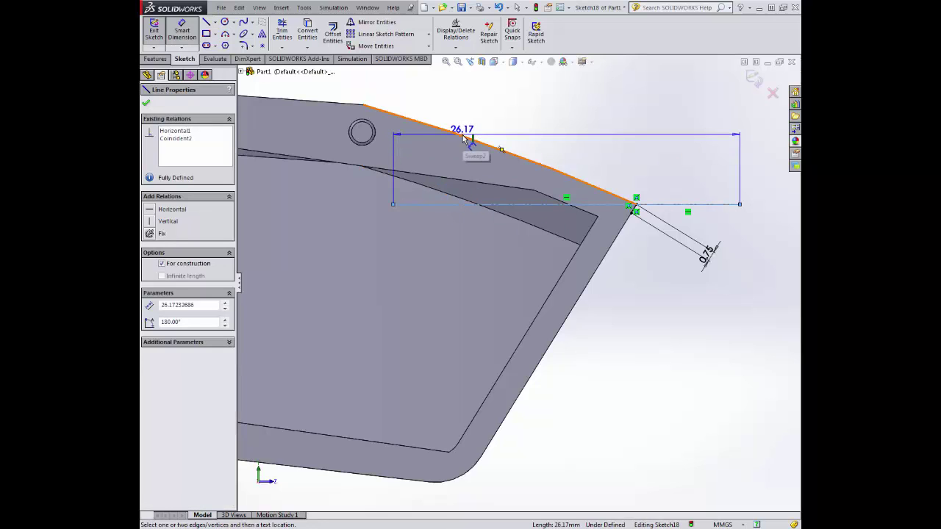
{"action": "left_click", "coordinate": [435, 167]}
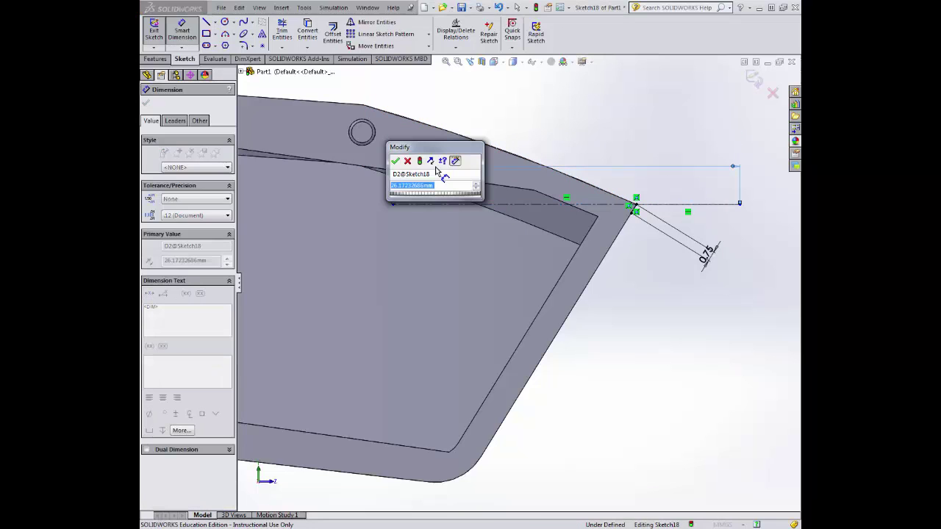
{"action": "left_click", "coordinate": [406, 161]}
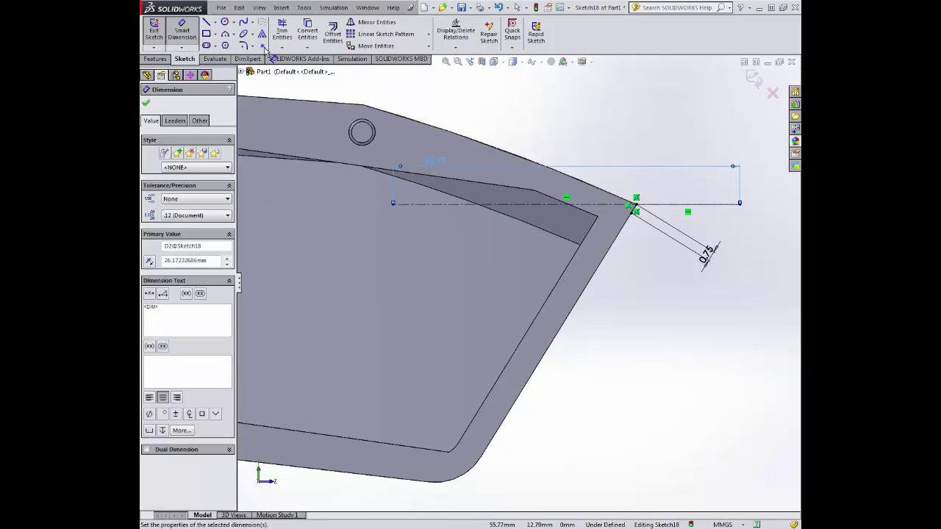
Trim off the horizontal centerline outside the rim's pointed corner, accepting the dimension's deletion, and dimension the remaining part to 6.35 mm
{"action": "left_click", "coordinate": [283, 32]}
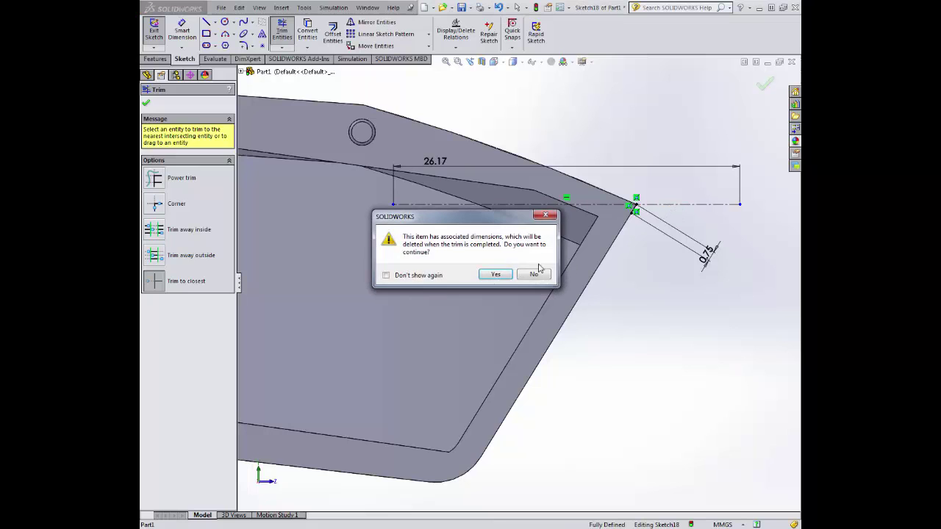
{"action": "left_click", "coordinate": [494, 274]}
{"action": "left_click", "coordinate": [182, 33]}
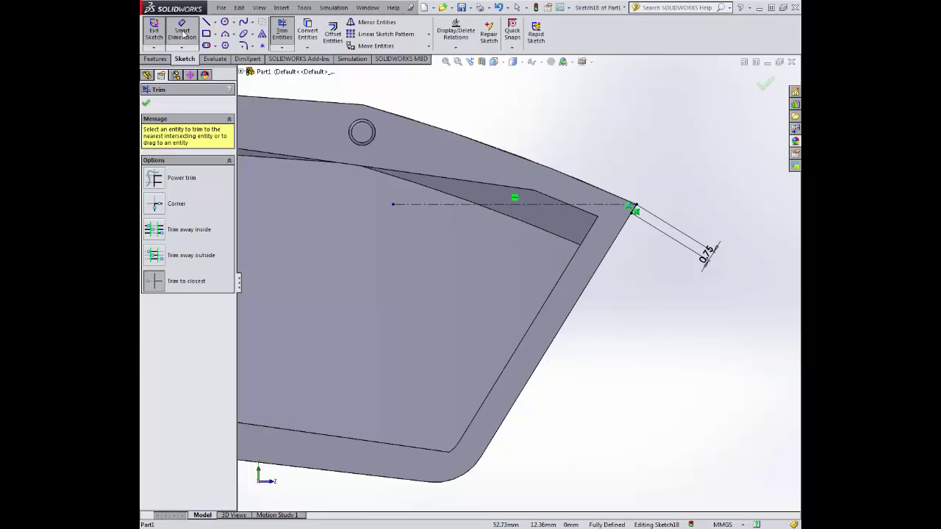
{"action": "left_click", "coordinate": [435, 204]}
{"action": "left_click", "coordinate": [468, 112]}
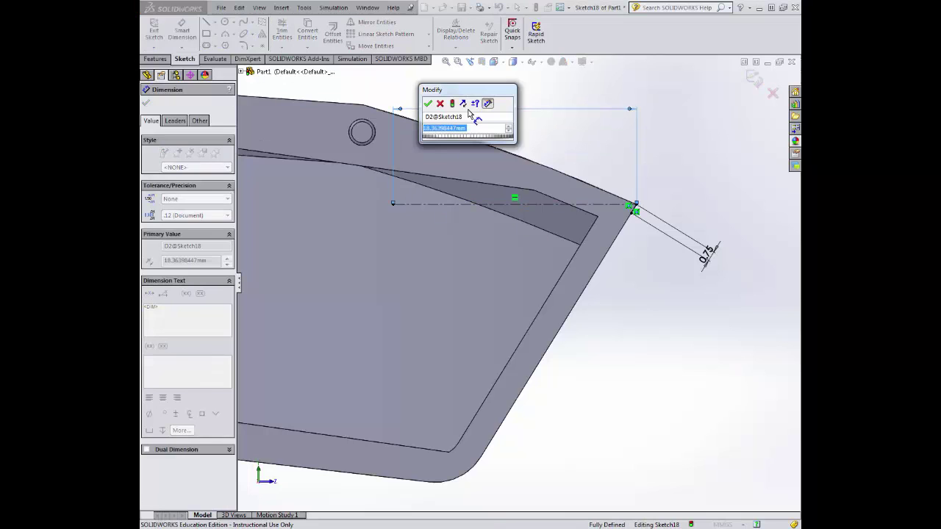
{"action": "type", "text": "6.32"}
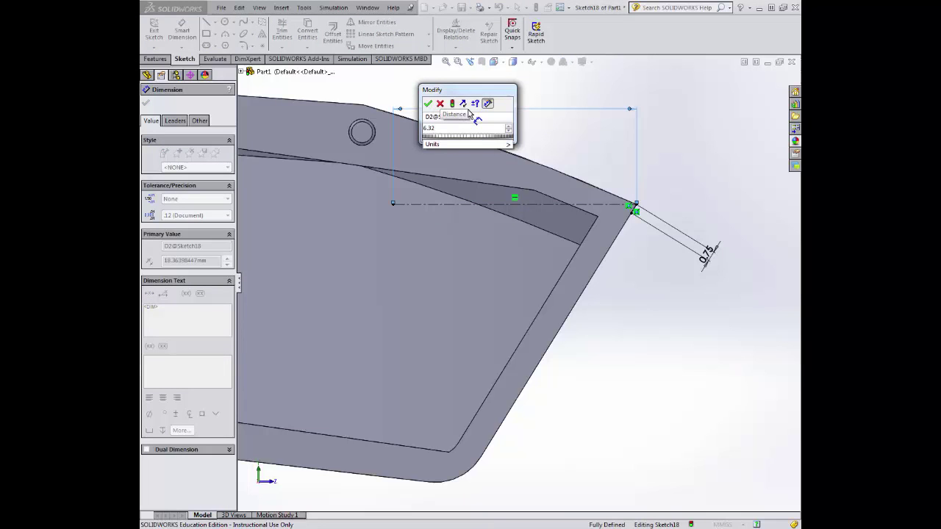
{"action": "key", "text": "BackSpace"}
{"action": "type", "text": "5"}
{"action": "key", "text": "Return"}
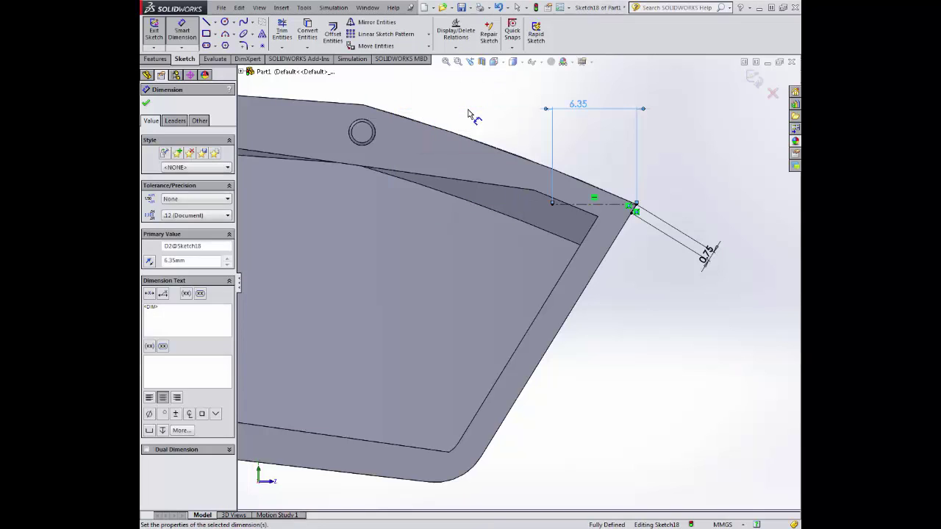
Draw a vertical centerline about 1.78 mm long upward from the inner end of the horizontal centerline
{"action": "left_click", "coordinate": [213, 23]}
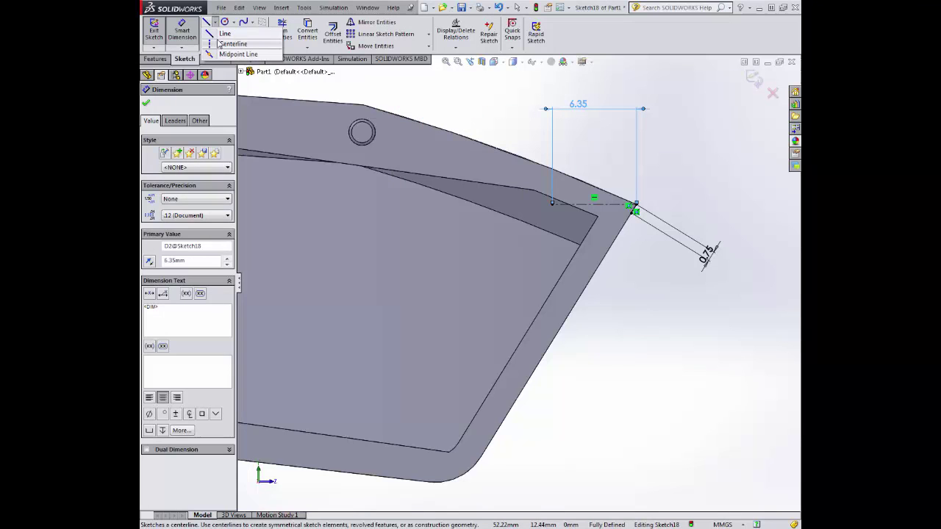
{"action": "left_click", "coordinate": [220, 44]}
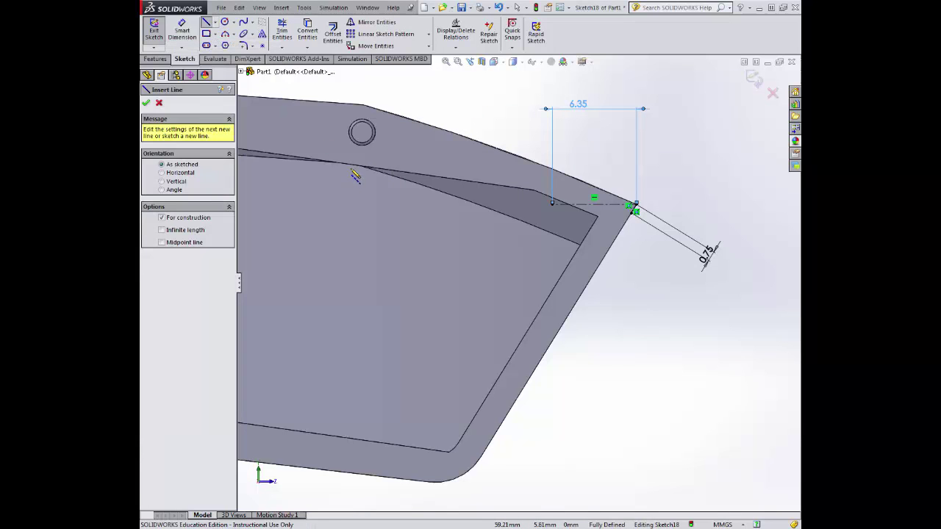
{"action": "left_click", "coordinate": [552, 204]}
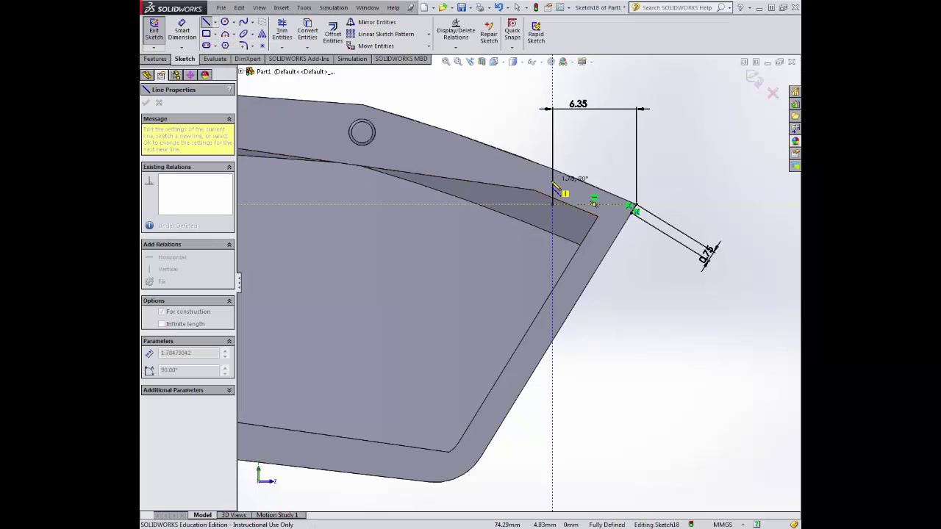
{"action": "double_click", "coordinate": [553, 180]}
Dimension the vertical centerline's length to 1.37 mm
{"action": "left_click", "coordinate": [182, 34]}
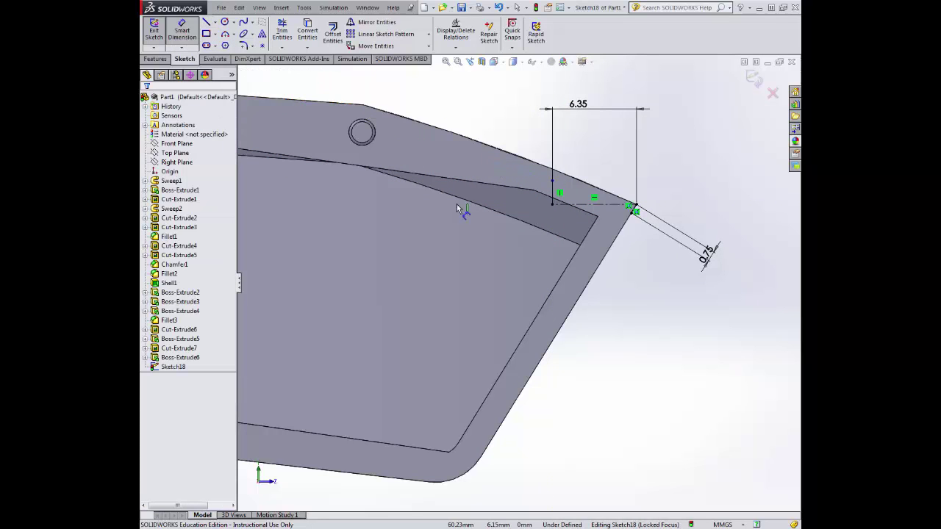
{"action": "left_click", "coordinate": [552, 192]}
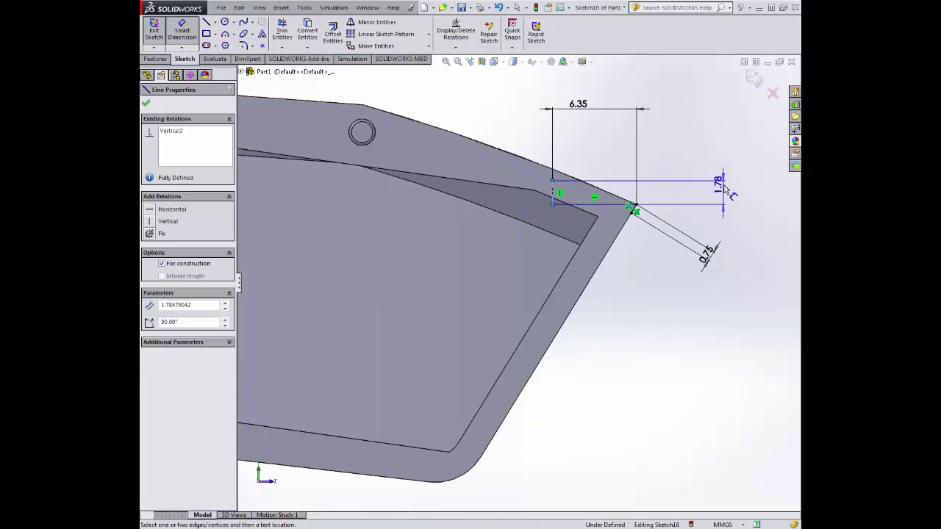
{"action": "left_click", "coordinate": [727, 193]}
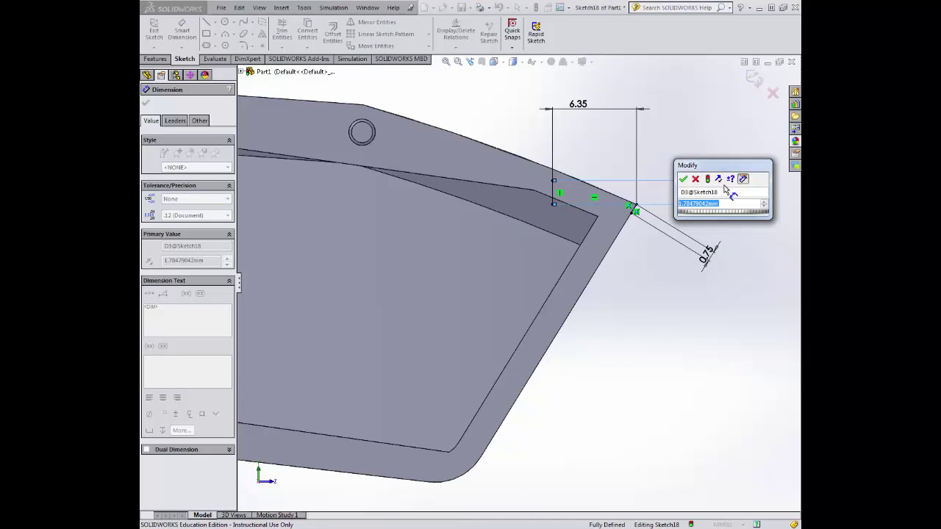
{"action": "type", "text": "1.37"}
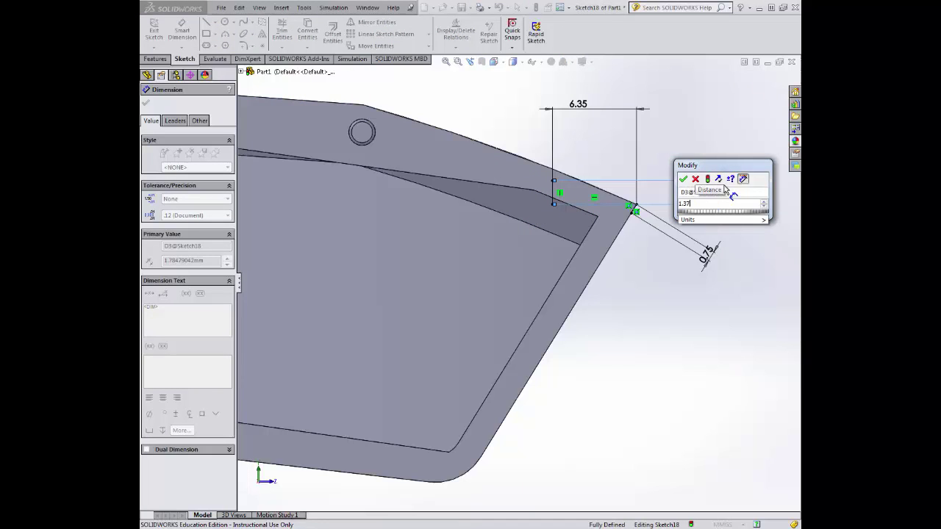
{"action": "key", "text": "Return"}
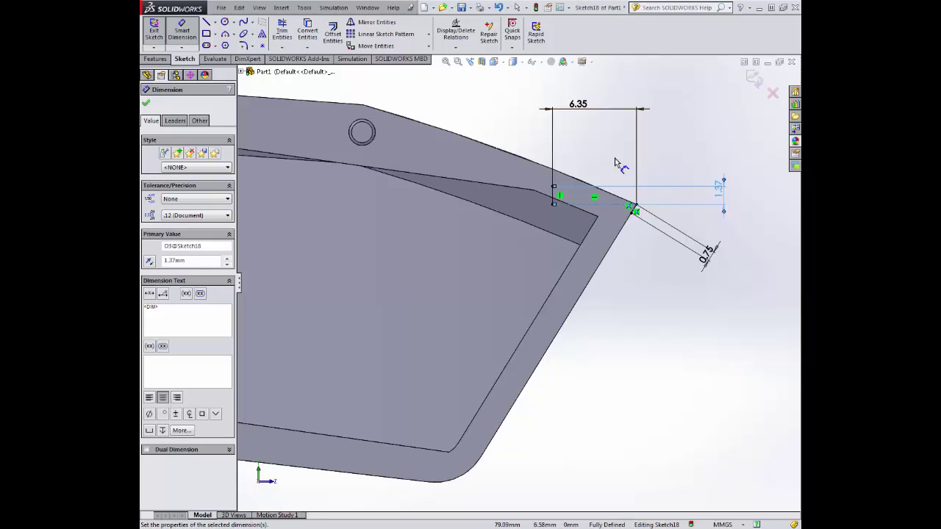
Draw a sloping line about 6.29 mm long from the vertical centerline's upper end to the lower end of the 0.75 mm line
{"action": "left_click", "coordinate": [207, 22]}
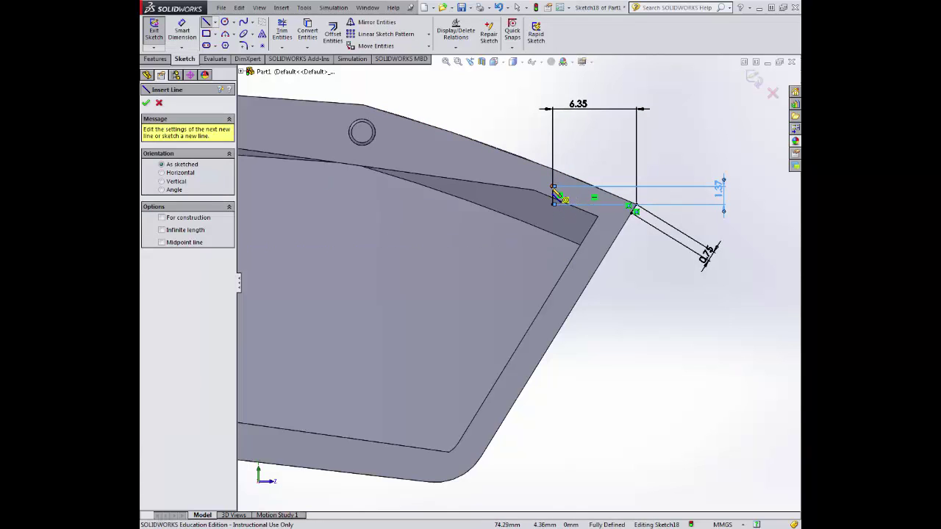
{"action": "left_click", "coordinate": [555, 195]}
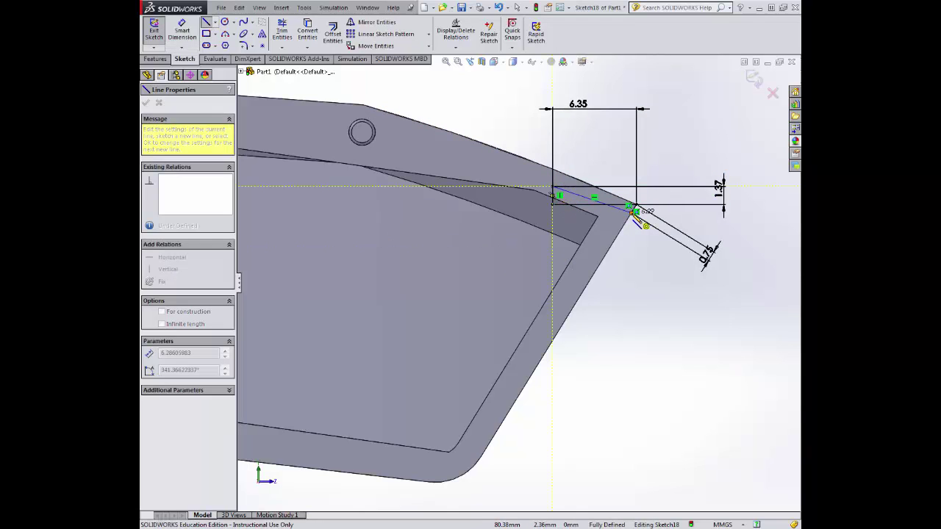
{"action": "left_click", "coordinate": [632, 213]}
{"action": "double_click", "coordinate": [638, 317]}
Add a 0.5 mm sketch fillet between the sloping line and the short line on the slanted end edge
{"action": "scroll", "coordinate": [669, 230], "scroll_direction": "down", "scroll_amount": 1}
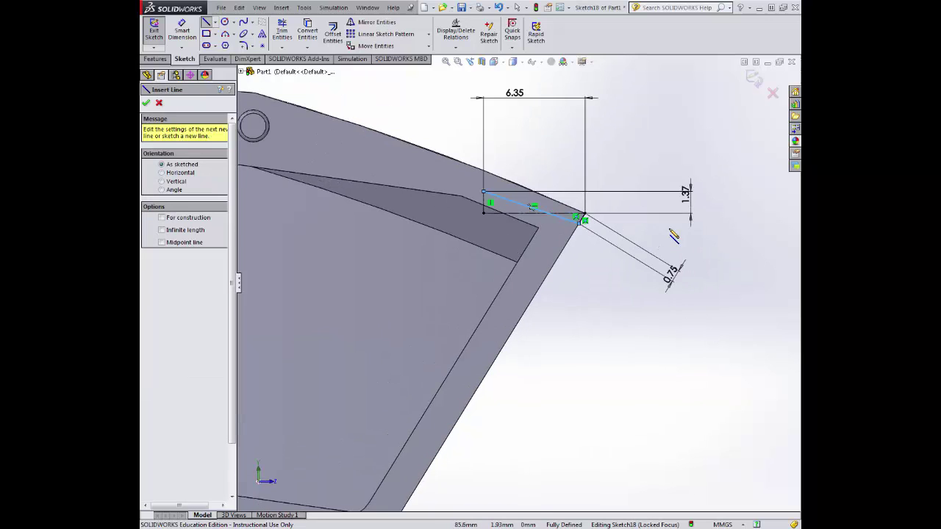
{"action": "scroll", "coordinate": [625, 224], "scroll_direction": "down", "scroll_amount": 3}
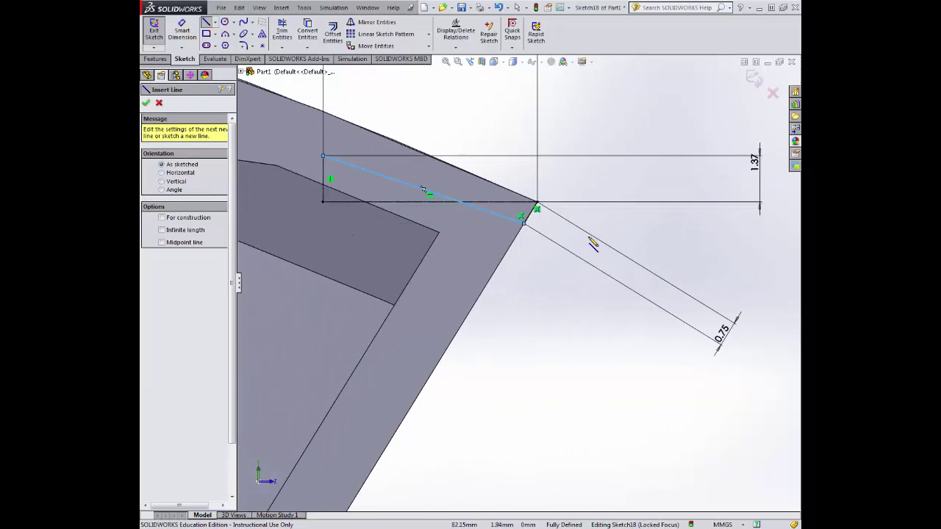
{"action": "left_click", "coordinate": [244, 45]}
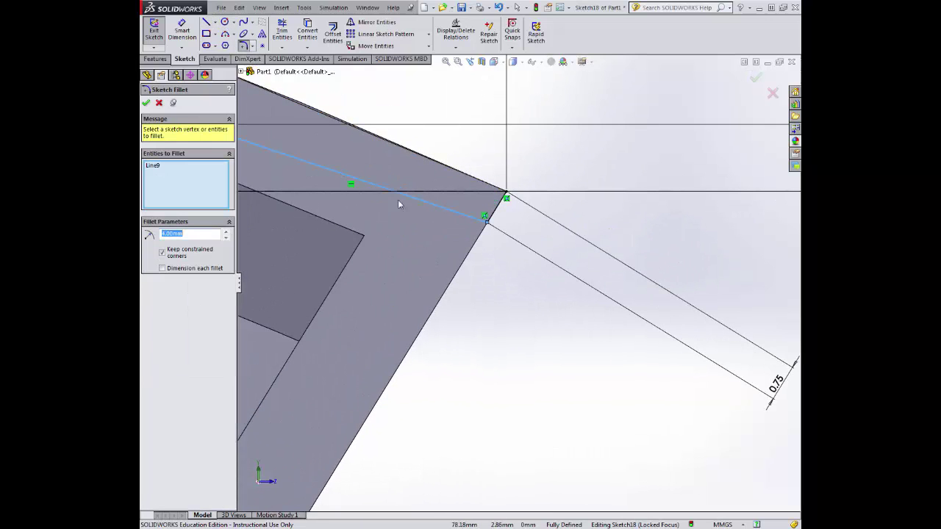
{"action": "left_click", "coordinate": [499, 217]}
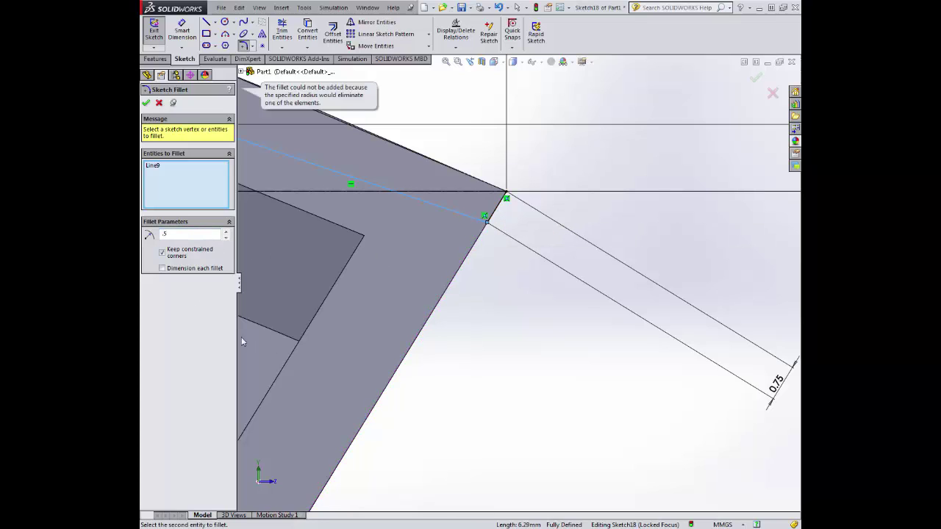
{"action": "left_click", "coordinate": [167, 318]}
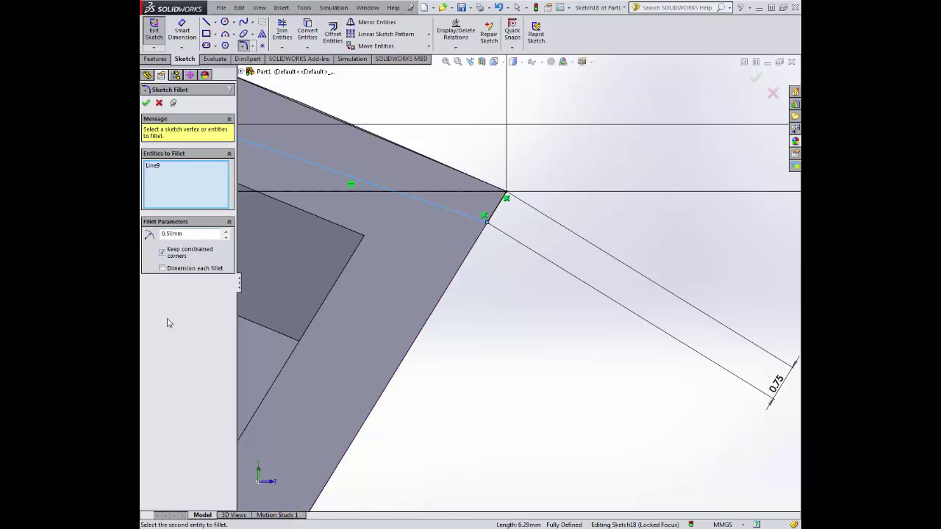
{"action": "left_click", "coordinate": [494, 212]}
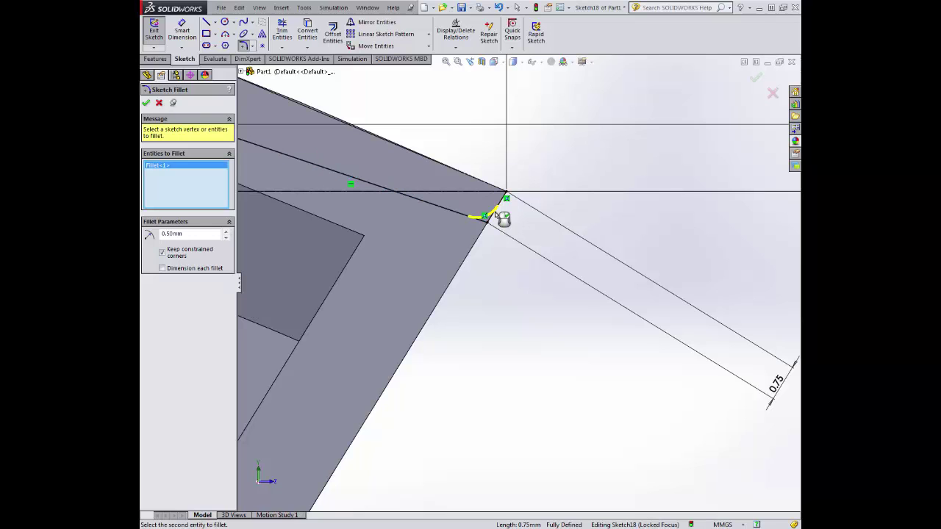
{"action": "left_click", "coordinate": [146, 103]}
{"action": "scroll", "coordinate": [408, 346], "scroll_direction": "up", "scroll_amount": 4}
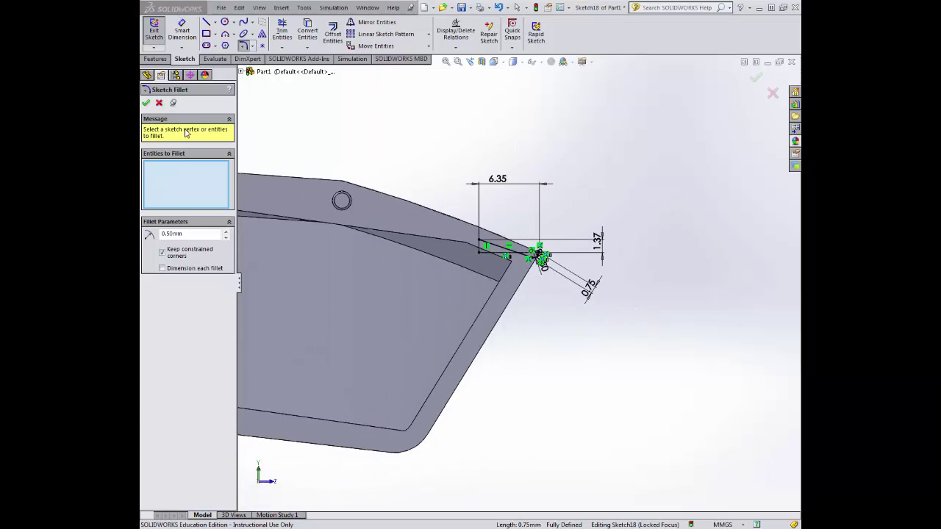
{"action": "left_click", "coordinate": [147, 103]}
Draw a line along the lower inner edge past the slanted end edge, and cross it with one about 10.25 mm long along the slanted edge
{"action": "left_click", "coordinate": [207, 23]}
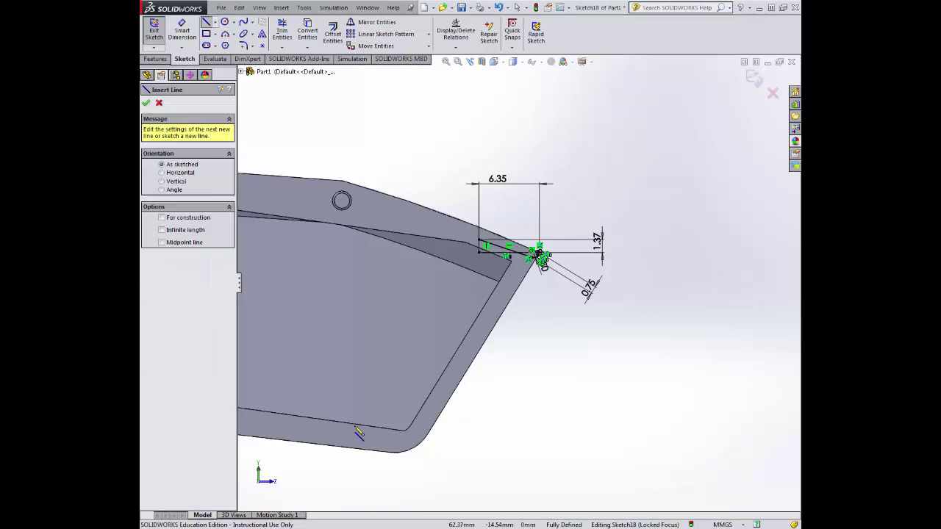
{"action": "left_click", "coordinate": [405, 430]}
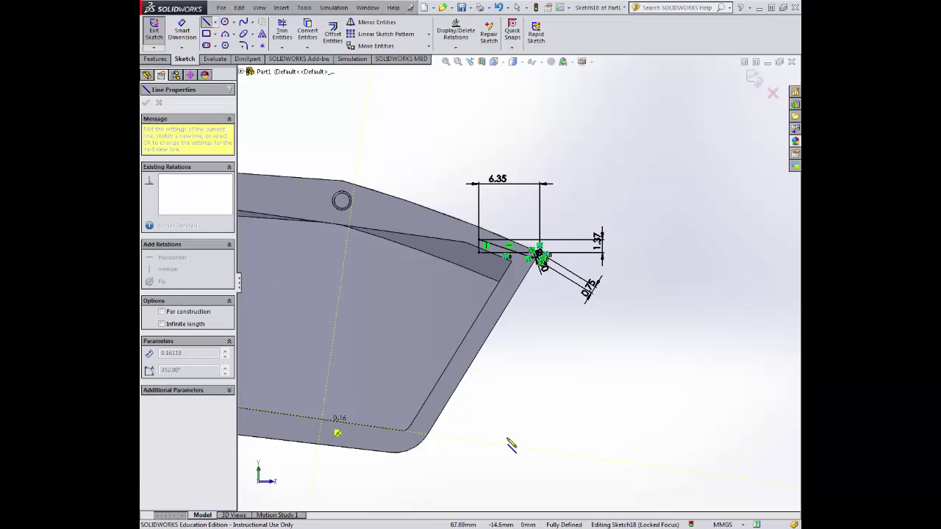
{"action": "left_click", "coordinate": [546, 451]}
{"action": "key", "text": "Escape"}
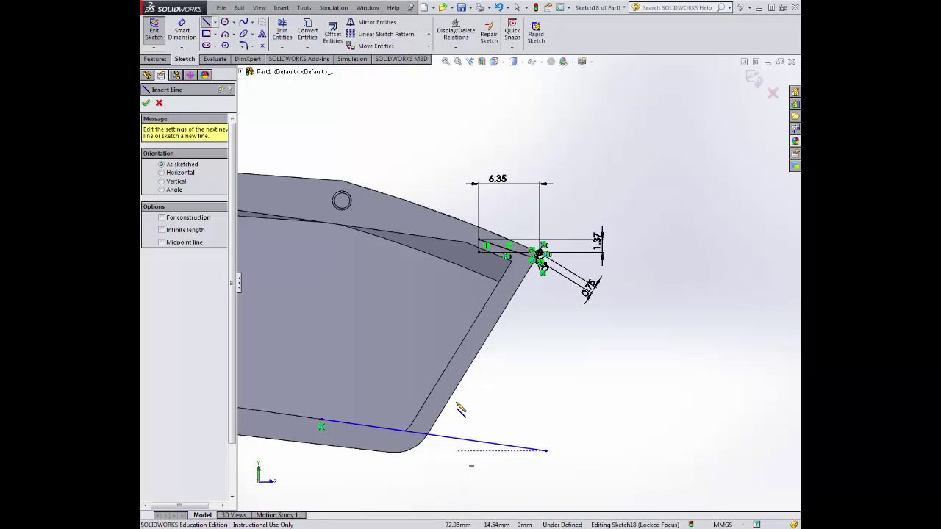
{"action": "left_click", "coordinate": [449, 397]}
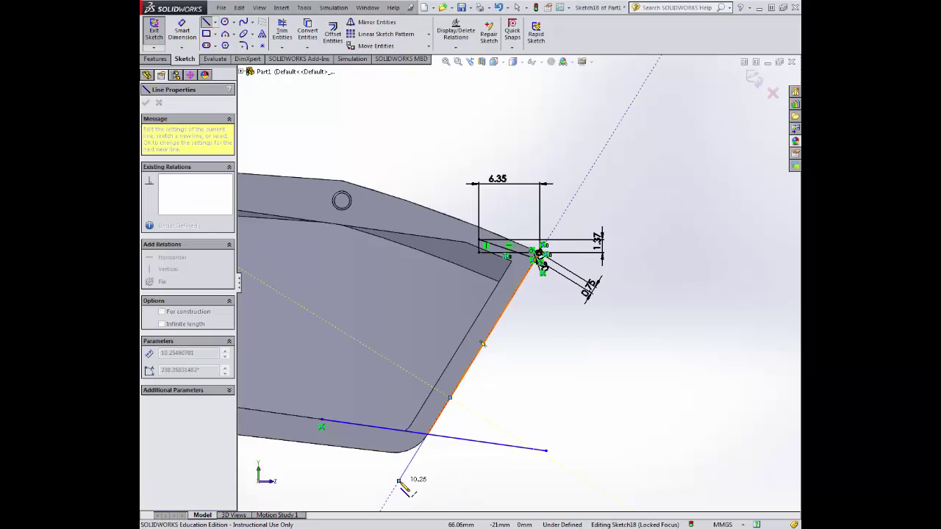
{"action": "left_click", "coordinate": [398, 480]}
{"action": "key", "text": "Escape"}
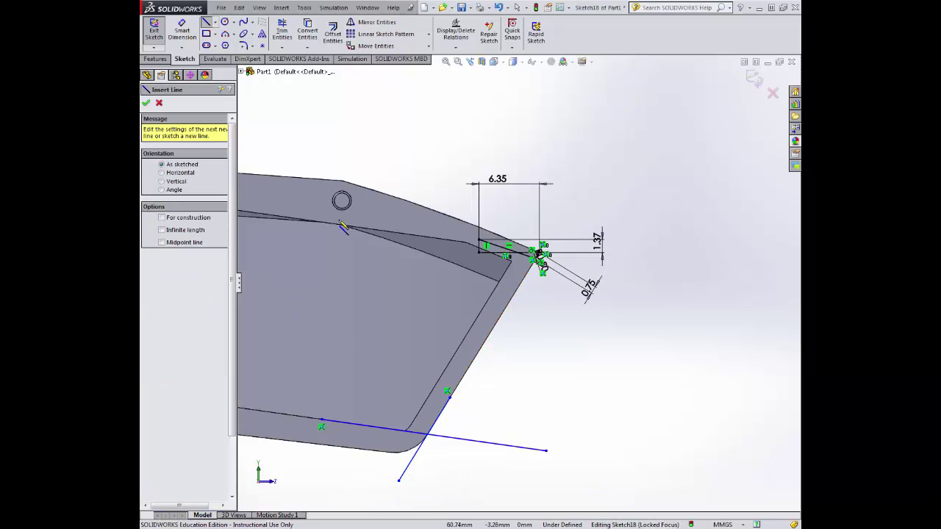
Trim the lower line's overhang beyond the crossing and the part of the slanted line above it
{"action": "left_click", "coordinate": [282, 31]}
{"action": "left_click", "coordinate": [500, 450]}
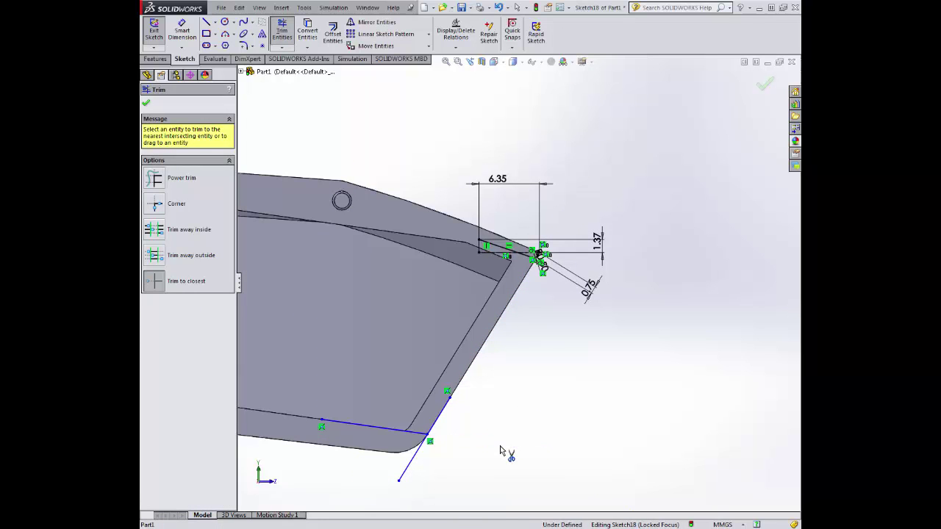
{"action": "left_click", "coordinate": [435, 416]}
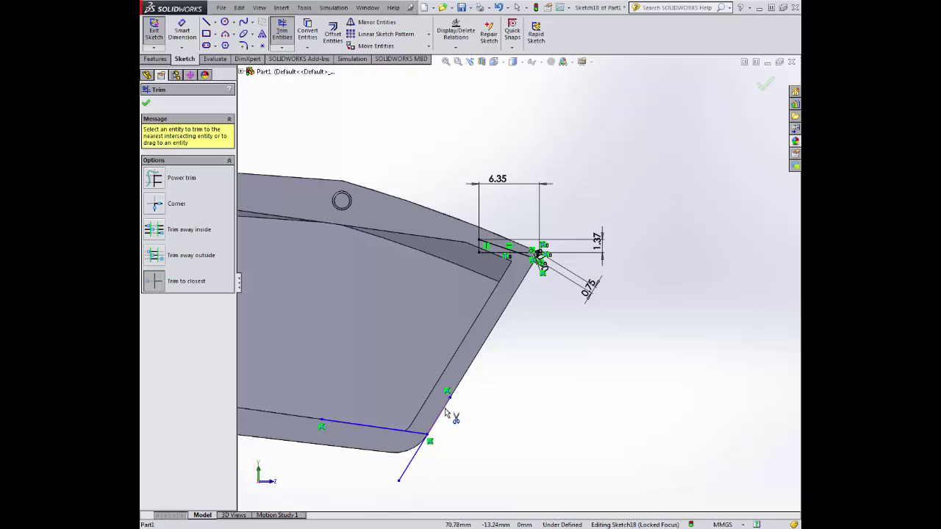
Add a 0.5 mm sketch fillet between the two trimmed lines at the lower corner
{"action": "left_click", "coordinate": [243, 46]}
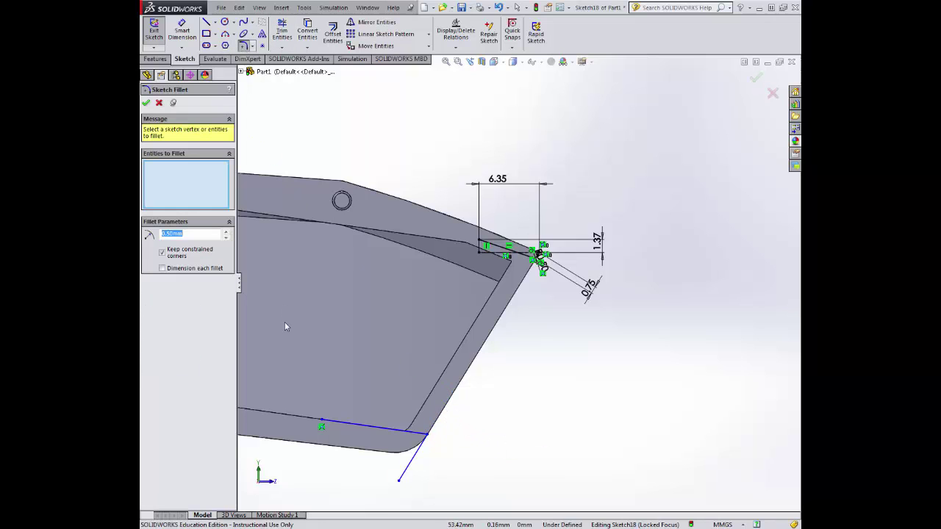
{"action": "left_click", "coordinate": [378, 434]}
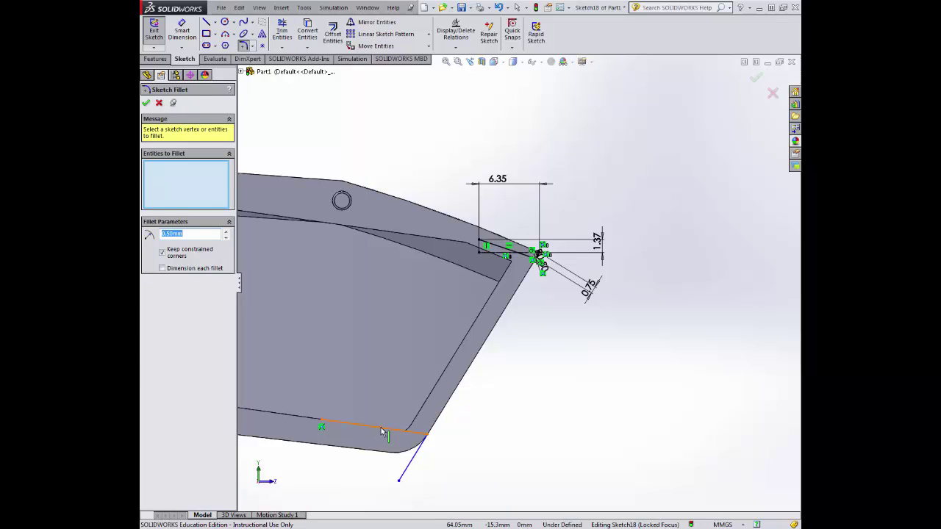
{"action": "left_click", "coordinate": [408, 468]}
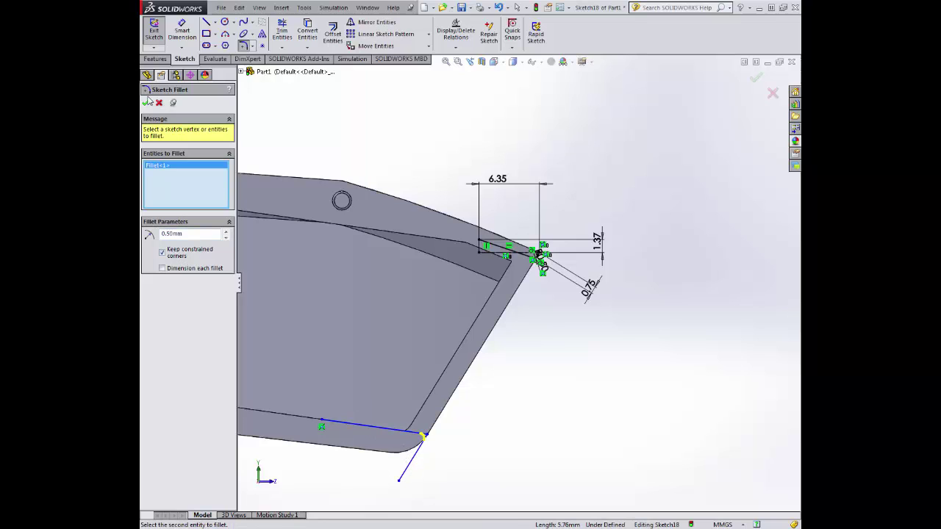
{"action": "left_click", "coordinate": [146, 103]}
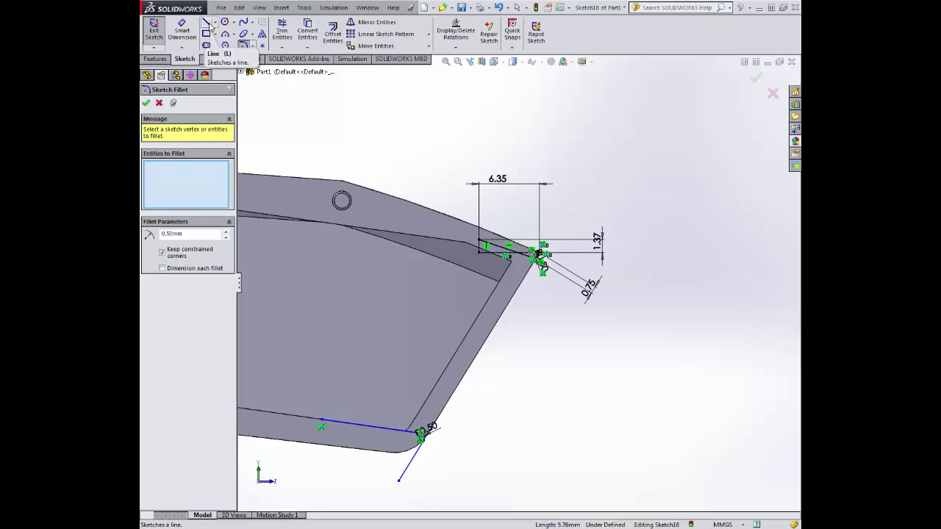
Connect the vertical centerline's upper end to the upper inner edge with a line about 7.97 mm long, and continue about 21.31 mm to the lower line's inner end
{"action": "left_click", "coordinate": [208, 23]}
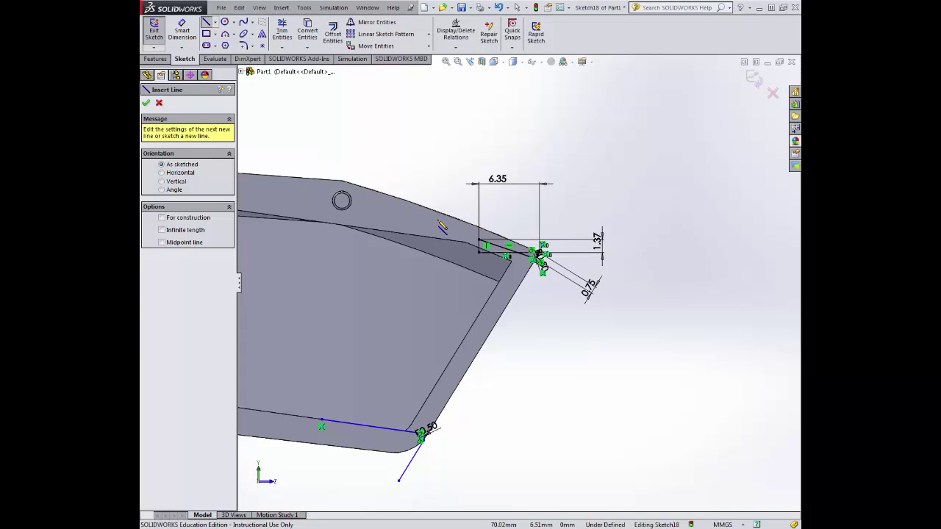
{"action": "left_click", "coordinate": [403, 233]}
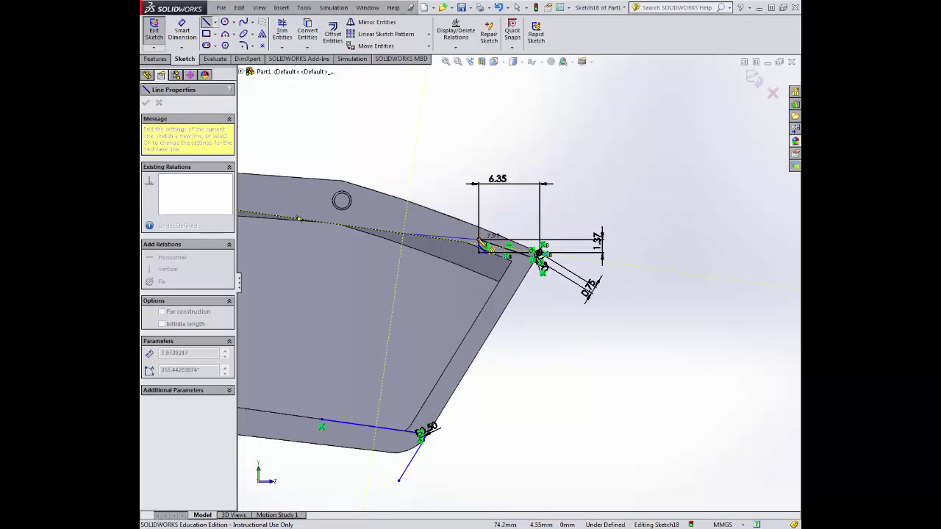
{"action": "left_click", "coordinate": [480, 241]}
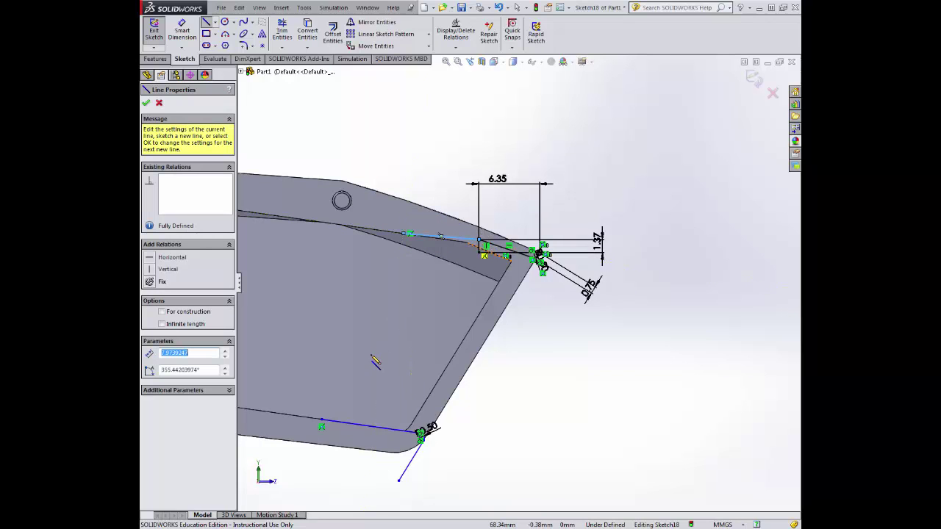
{"action": "left_click", "coordinate": [403, 234]}
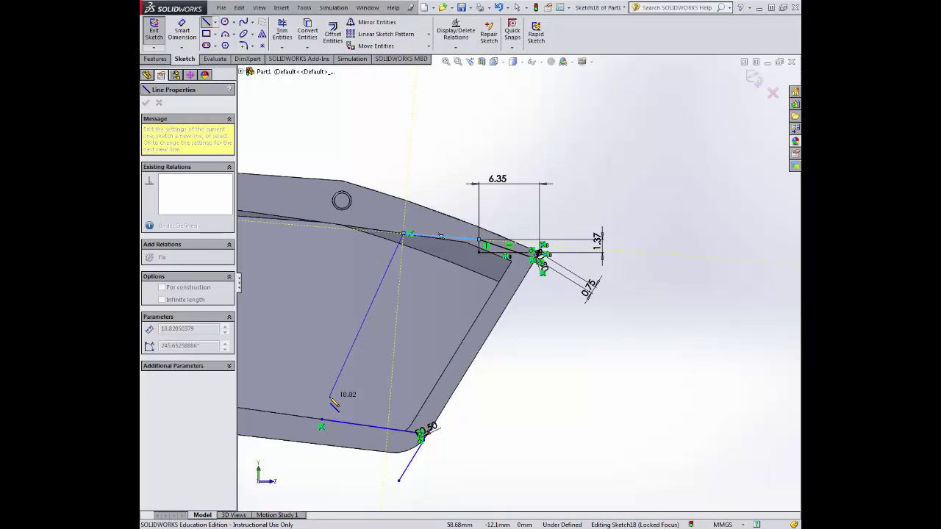
{"action": "left_click", "coordinate": [321, 423]}
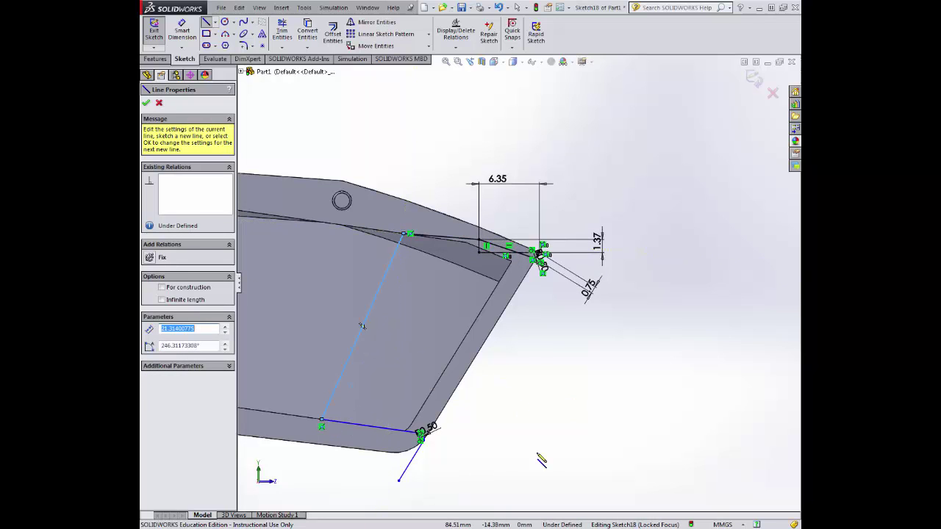
Close the profile outside the part with a line about 28 mm long from the lower slanted line's free end and one about 16.98 mm back to the tip
{"action": "left_click", "coordinate": [399, 482]}
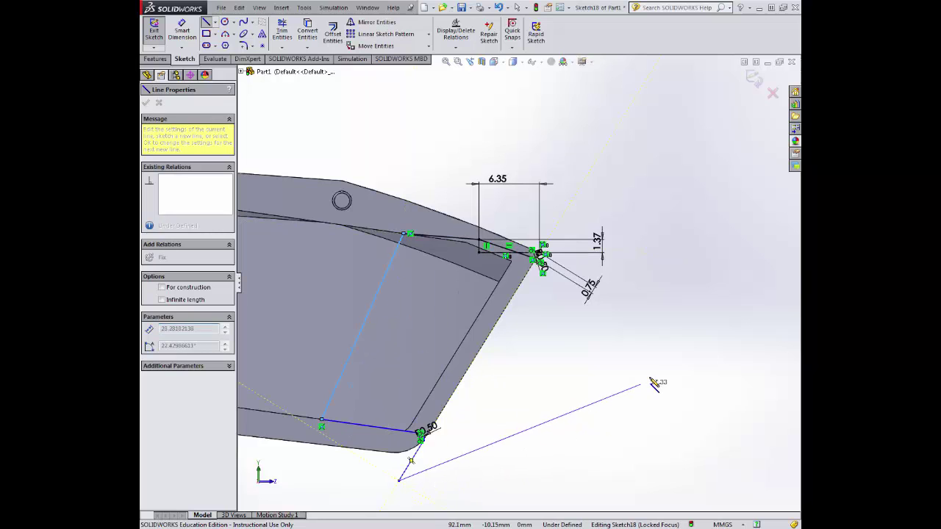
{"action": "left_click", "coordinate": [651, 378]}
{"action": "scroll", "coordinate": [558, 262], "scroll_direction": "down", "scroll_amount": 4}
{"action": "scroll", "coordinate": [521, 270], "scroll_direction": "down", "scroll_amount": 4}
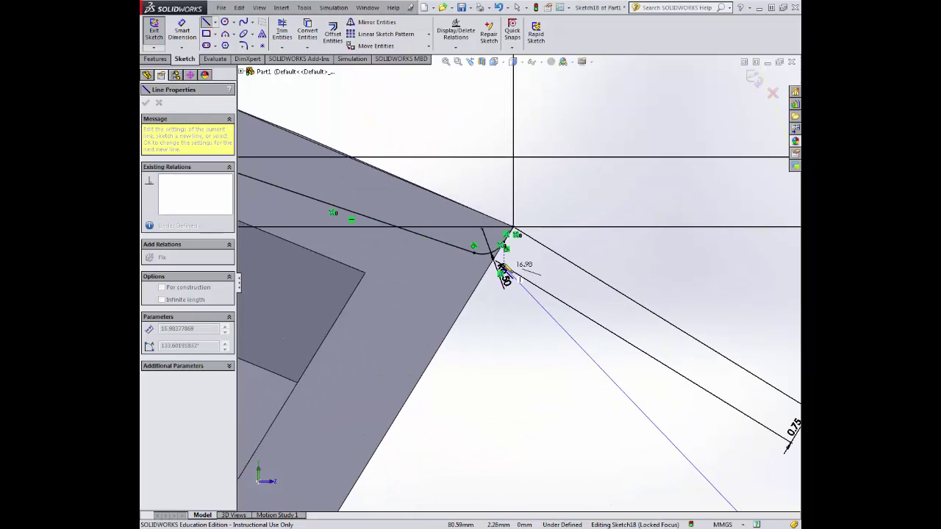
{"action": "scroll", "coordinate": [463, 390], "scroll_direction": "up", "scroll_amount": 8}
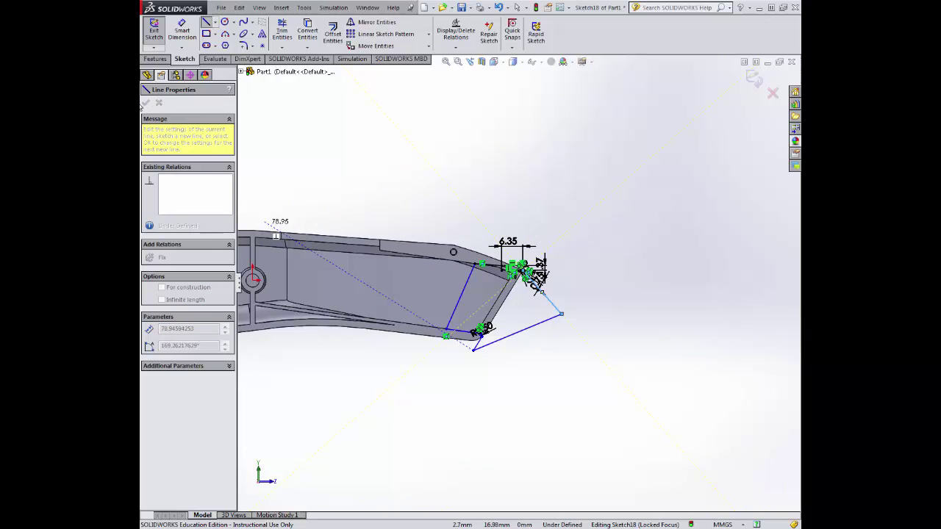
{"action": "key", "text": "Escape"}
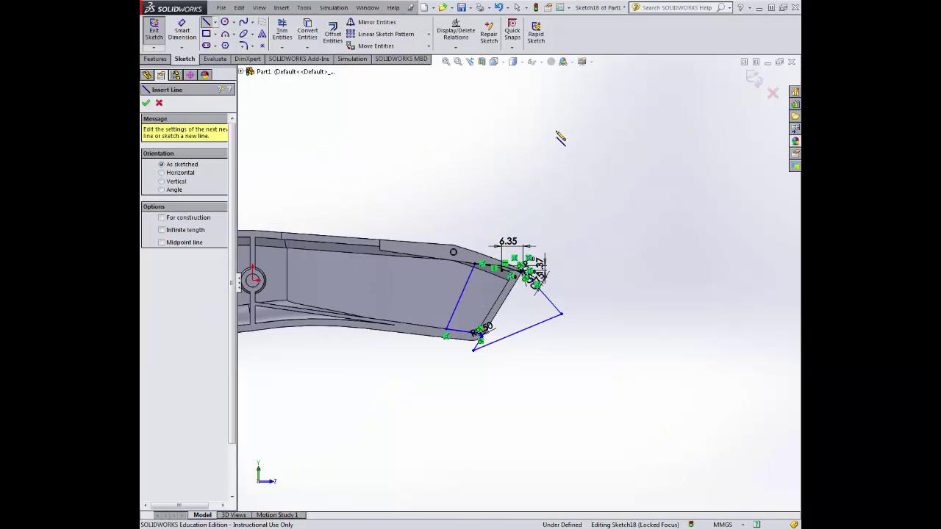
{"action": "left_click", "coordinate": [148, 103]}
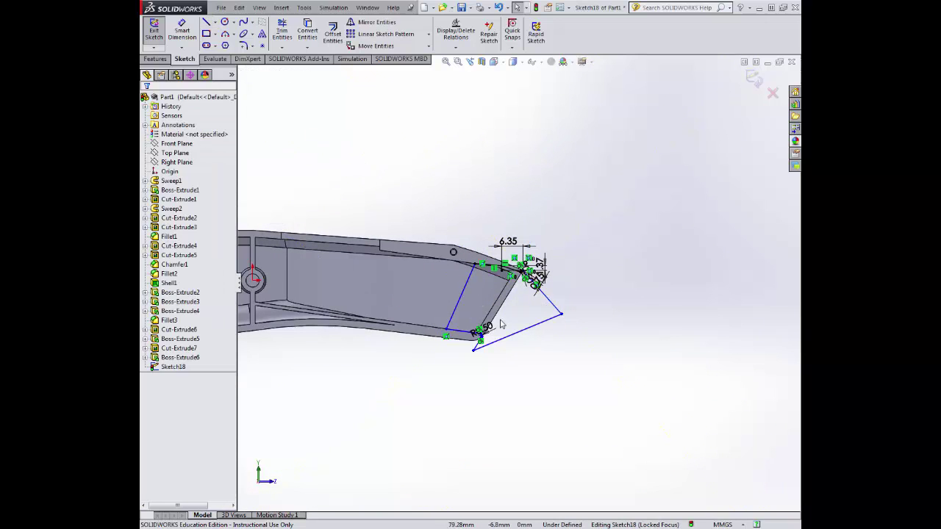
Cut-extrude the closed profile blind to a depth of 0.5 mm
{"action": "left_click", "coordinate": [156, 58]}
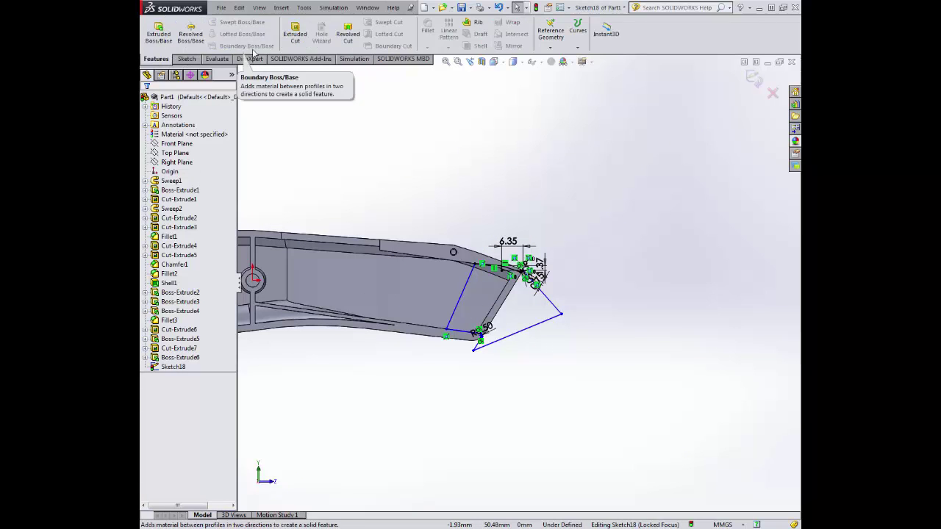
{"action": "left_click", "coordinate": [295, 34]}
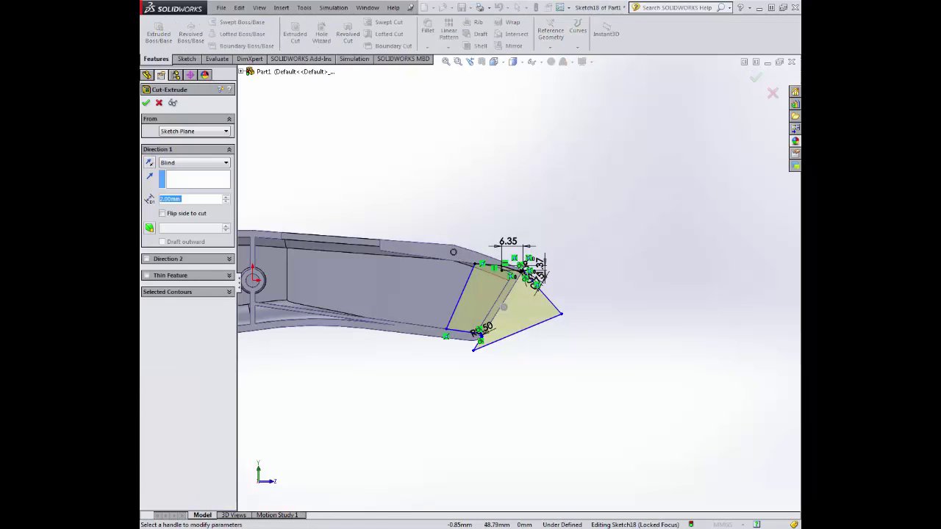
{"action": "left_click_drag", "start_coordinate": [191, 203], "coordinate": [158, 204]}
{"action": "type", "text": "5"}
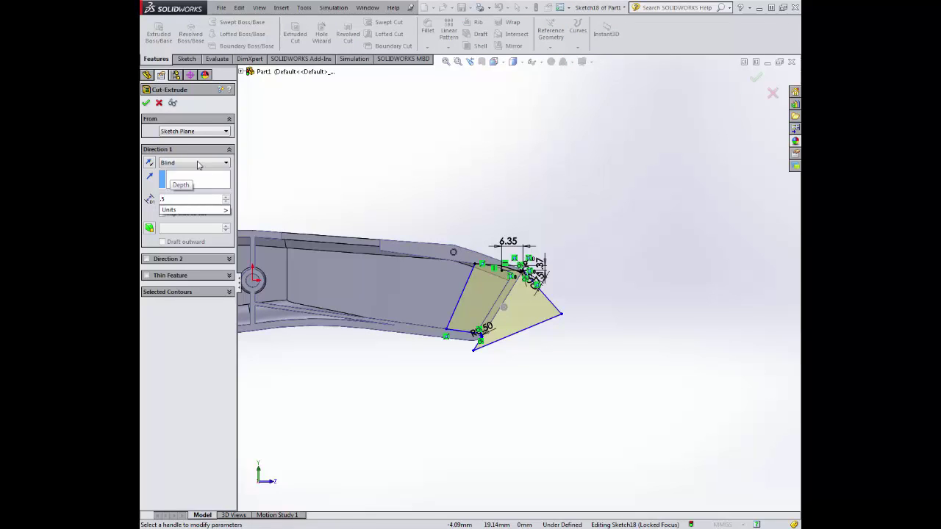
{"action": "key", "text": "Return"}
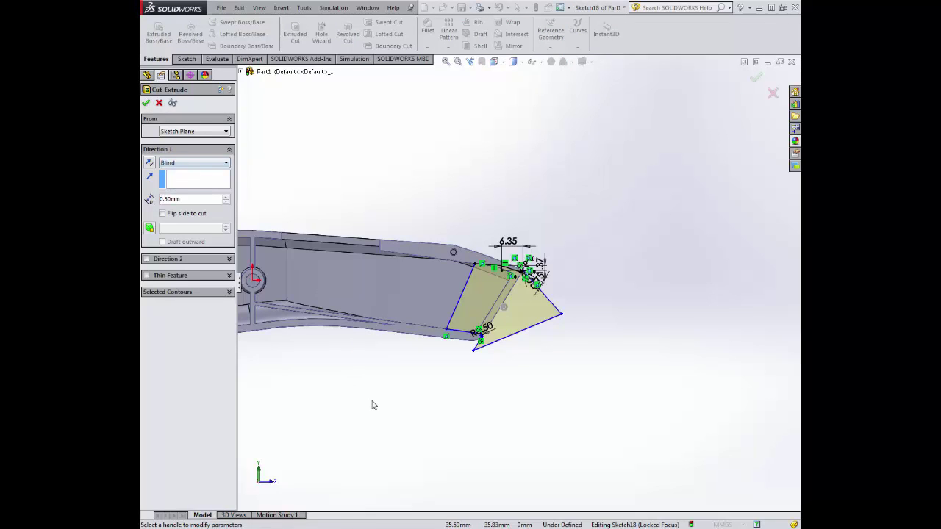
{"action": "middle_click_drag", "start_coordinate": [372, 382], "coordinate": [369, 302]}
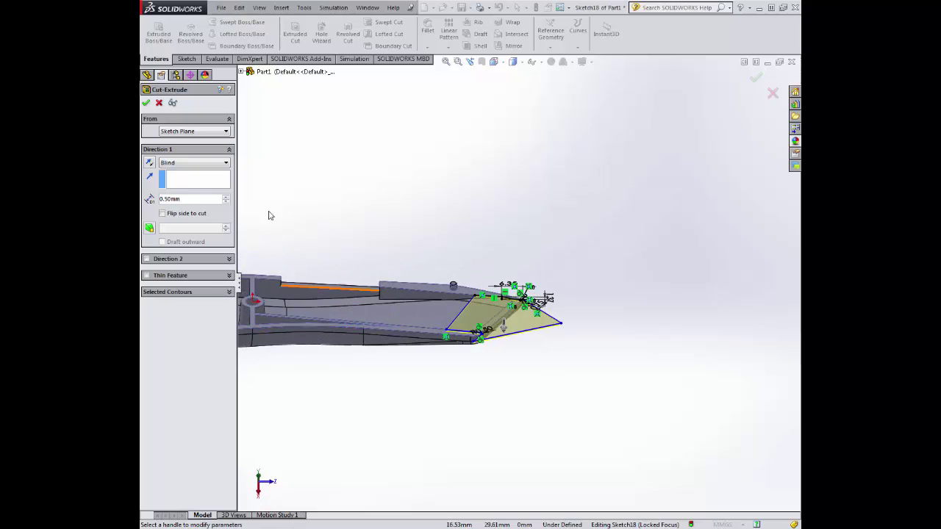
{"action": "left_click", "coordinate": [146, 104]}
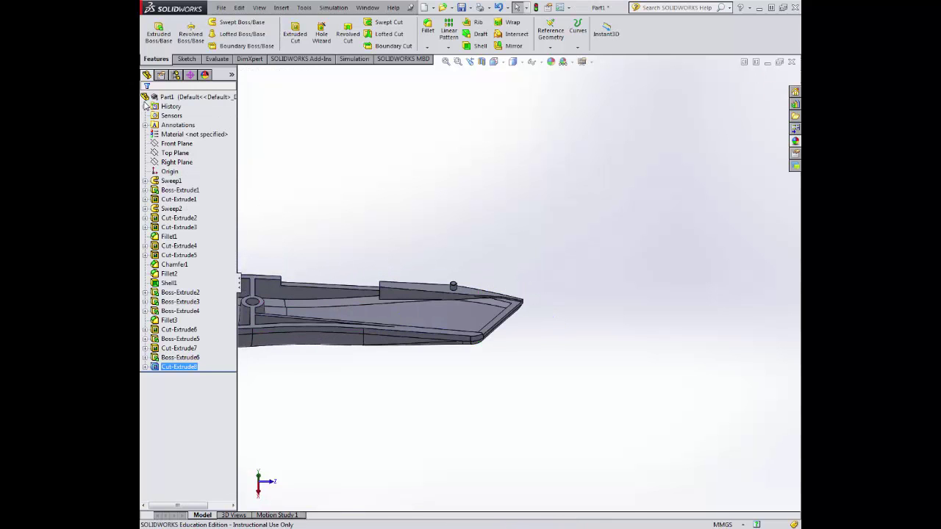
Start a new sketch on the upper rim face that carries the small pin near the pointed tip
{"action": "middle_click_drag", "start_coordinate": [320, 174], "coordinate": [341, 204]}
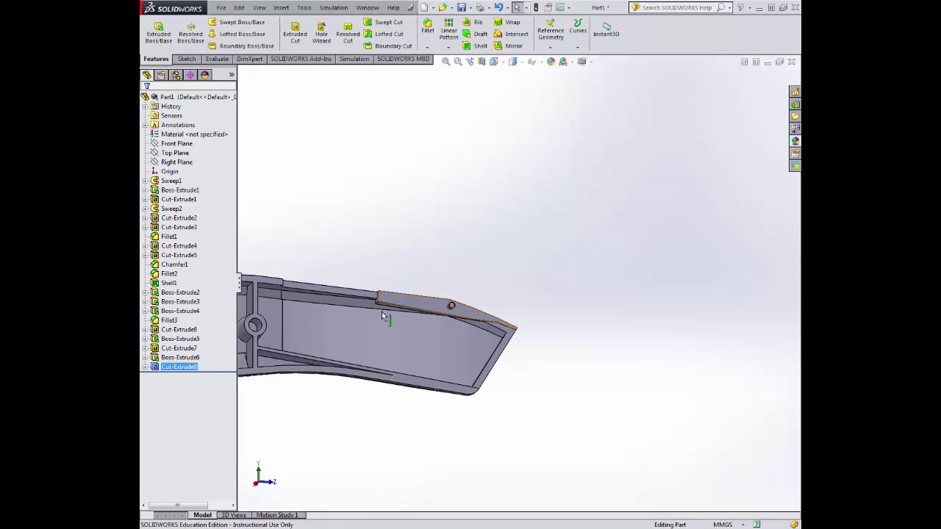
{"action": "scroll", "coordinate": [507, 312], "scroll_direction": "down", "scroll_amount": 2}
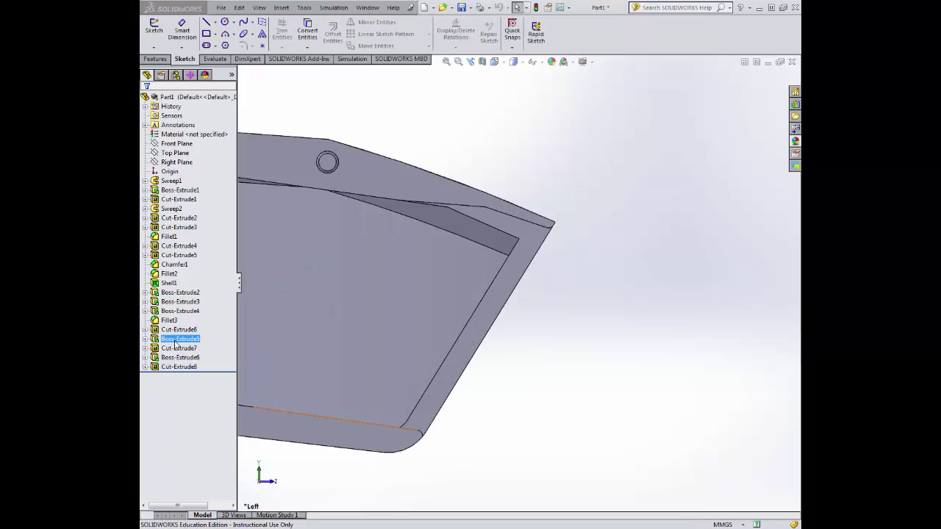
{"action": "left_click", "coordinate": [165, 30]}
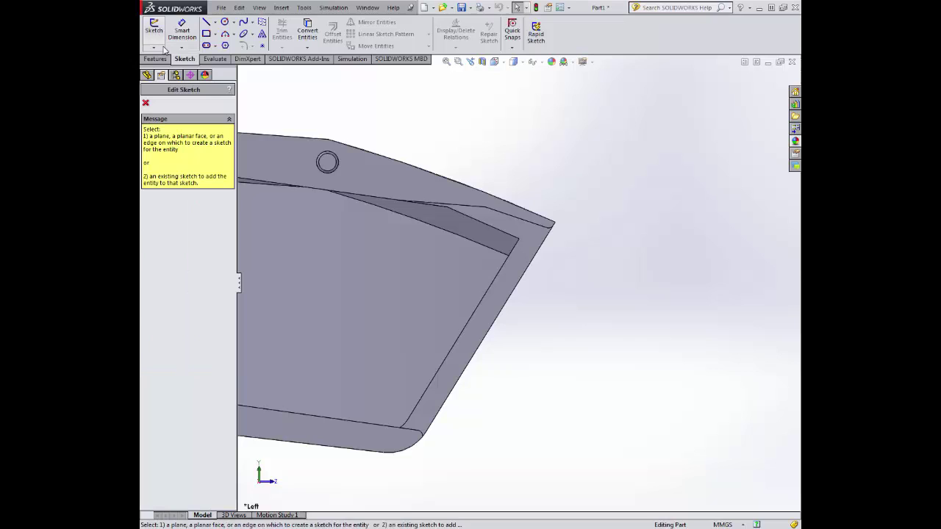
{"action": "left_click", "coordinate": [366, 180]}
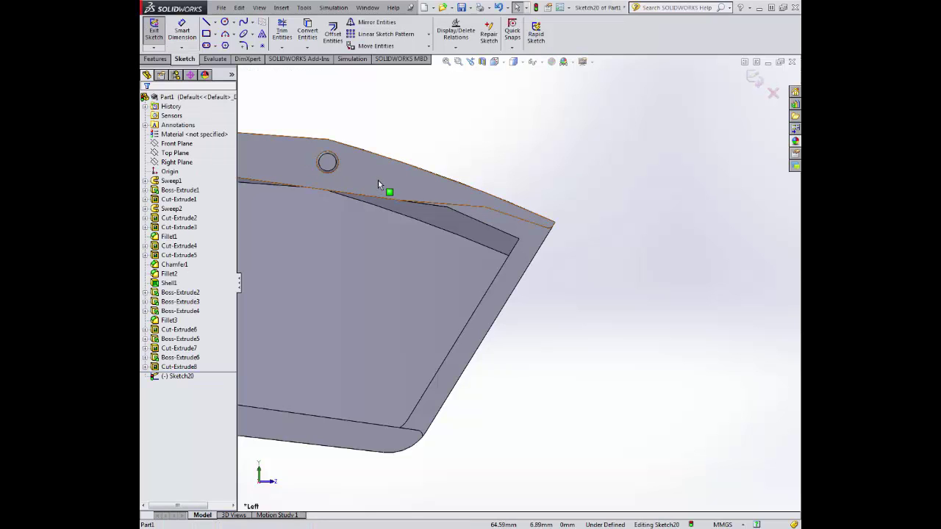
{"action": "scroll", "coordinate": [372, 225], "scroll_direction": "up", "scroll_amount": 2}
{"action": "middle_click_drag", "start_coordinate": [372, 225], "coordinate": [378, 169]}
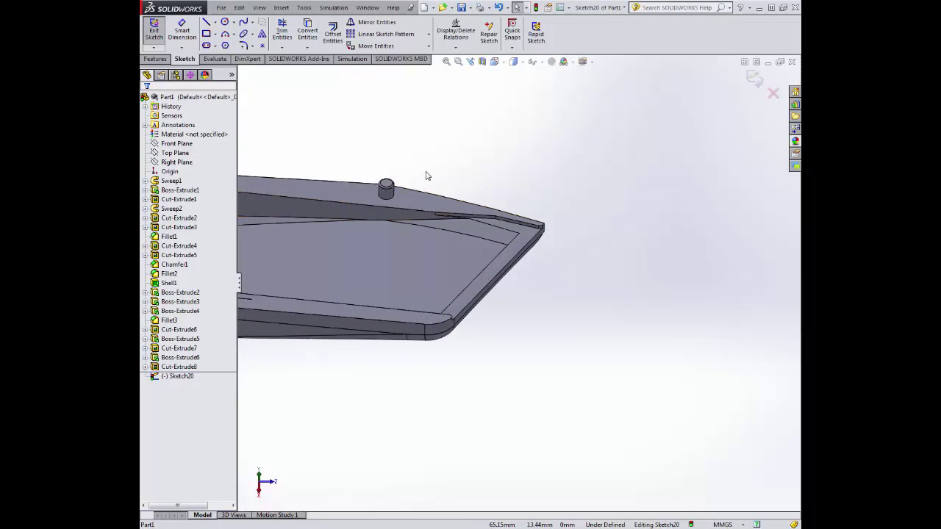
{"action": "left_click", "coordinate": [500, 63]}
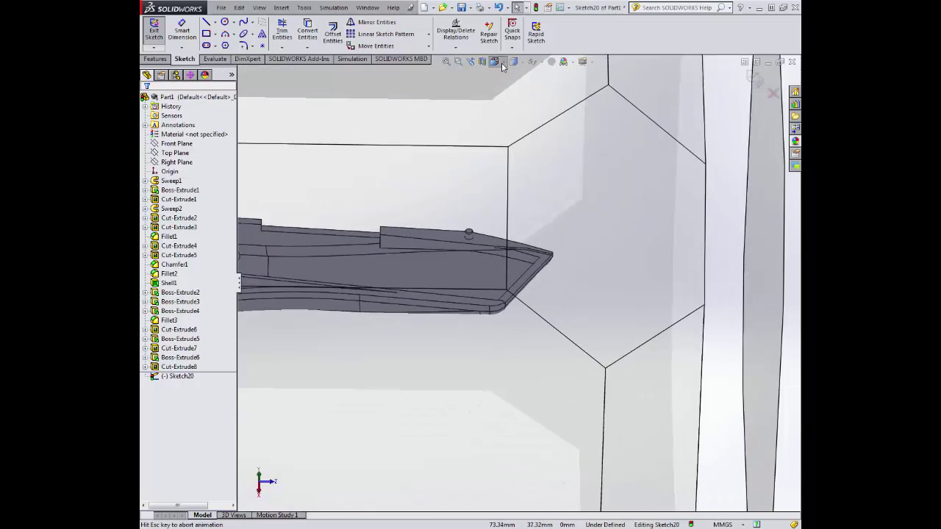
{"action": "left_click", "coordinate": [572, 245]}
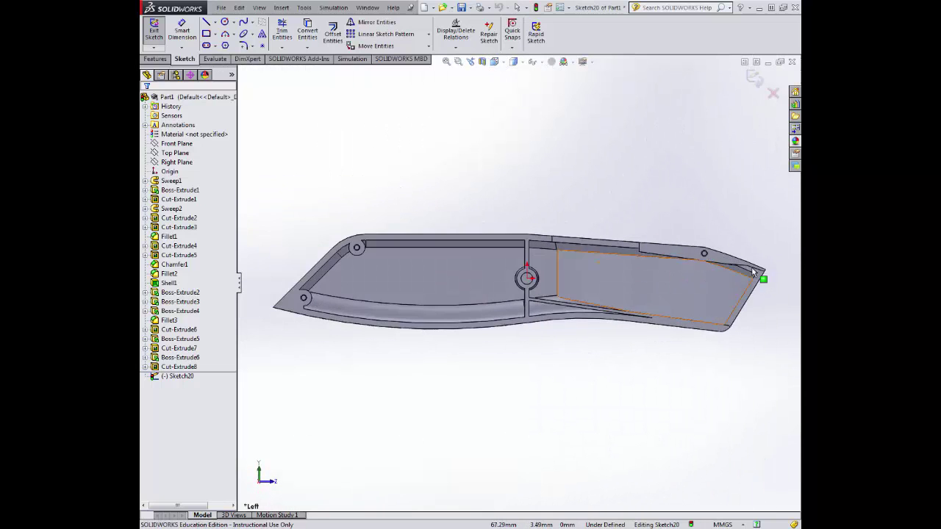
{"action": "scroll", "coordinate": [753, 273], "scroll_direction": "down", "scroll_amount": 6}
{"action": "middle_click_drag", "start_coordinate": [755, 273], "coordinate": [603, 250], "text": "ctrl"}
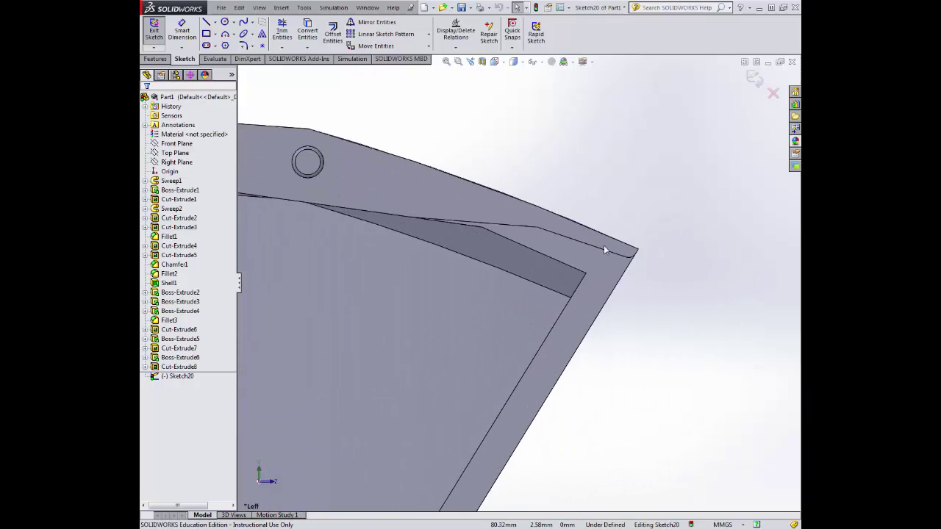
Draw a horizontal centerline about 5.12 mm long from the part's pointed tip inward
{"action": "left_click", "coordinate": [215, 23]}
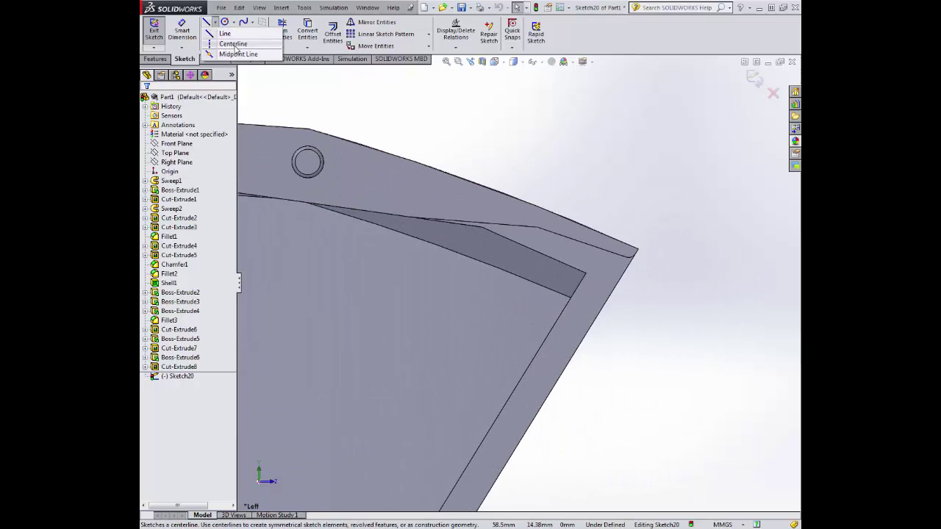
{"action": "left_click", "coordinate": [234, 45]}
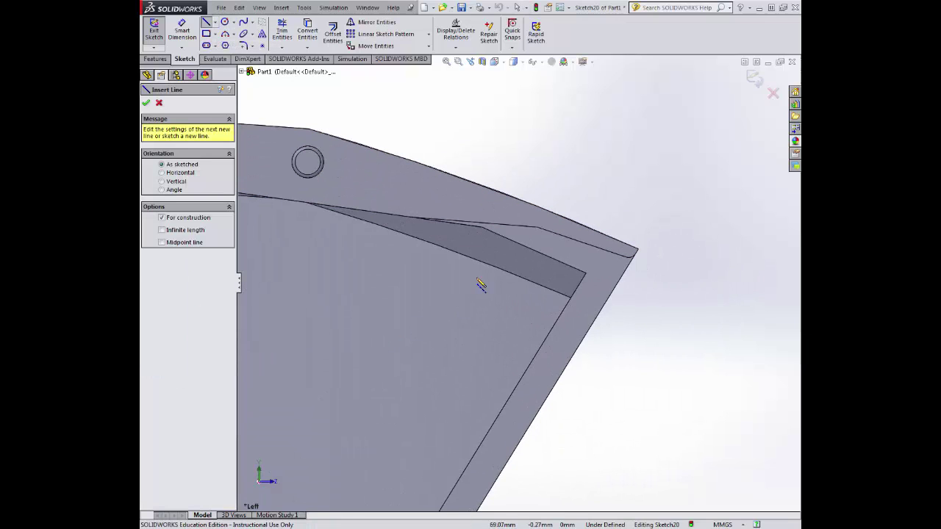
{"action": "left_click", "coordinate": [578, 286]}
{"action": "left_click", "coordinate": [637, 250]}
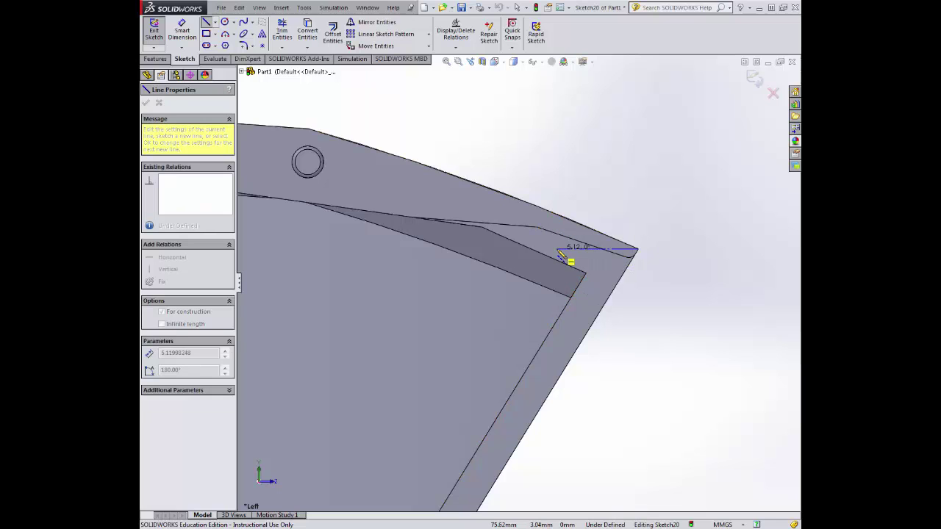
{"action": "double_click", "coordinate": [557, 249]}
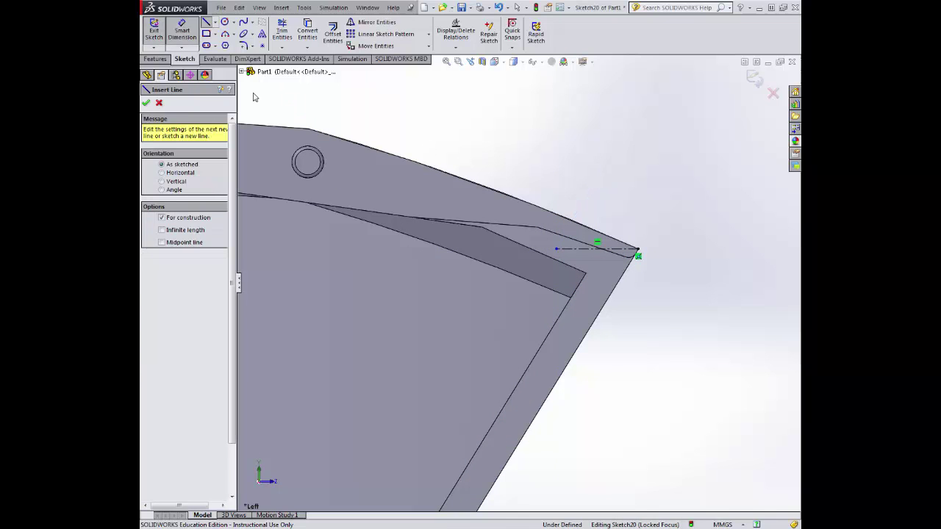
{"action": "key", "text": "Escape"}
Dimension the horizontal centerline at the tip to 4 mm
{"action": "left_click", "coordinate": [599, 248]}
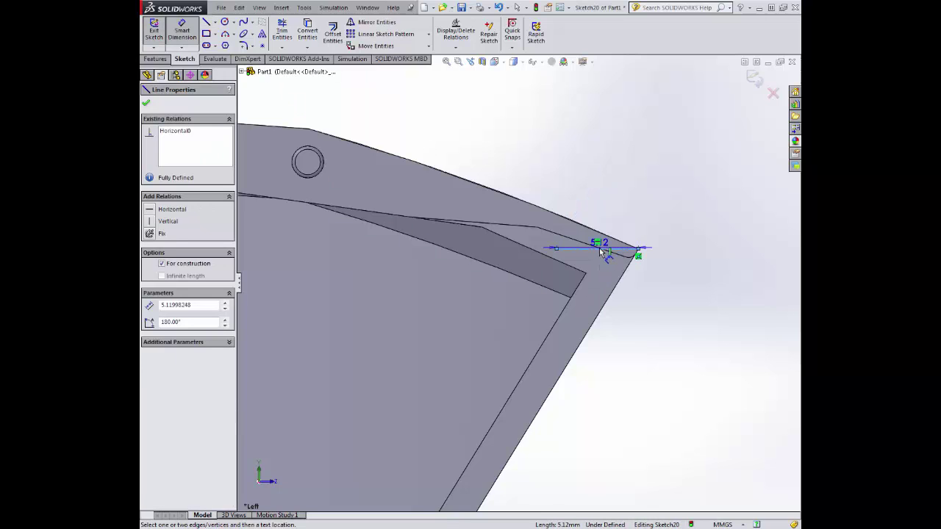
{"action": "left_click", "coordinate": [615, 425]}
{"action": "type", "text": "4"}
{"action": "key", "text": "Return"}
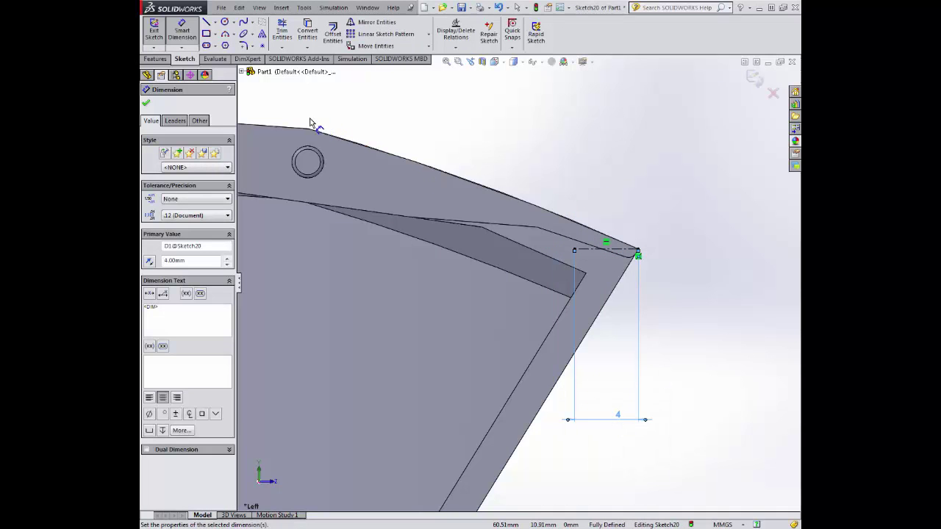
Draw a solid vertical line about 1.36 mm long upward from the centerline's inner end
{"action": "left_click", "coordinate": [215, 23]}
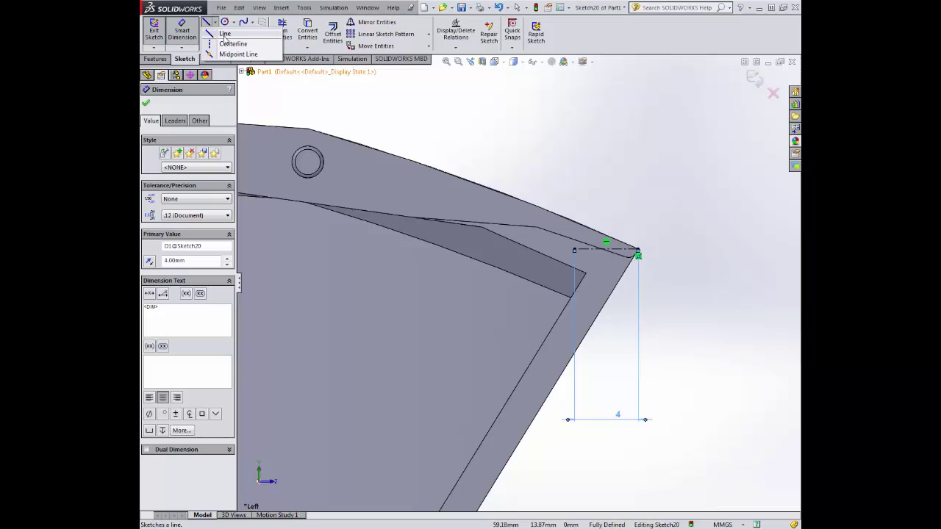
{"action": "left_click", "coordinate": [230, 43]}
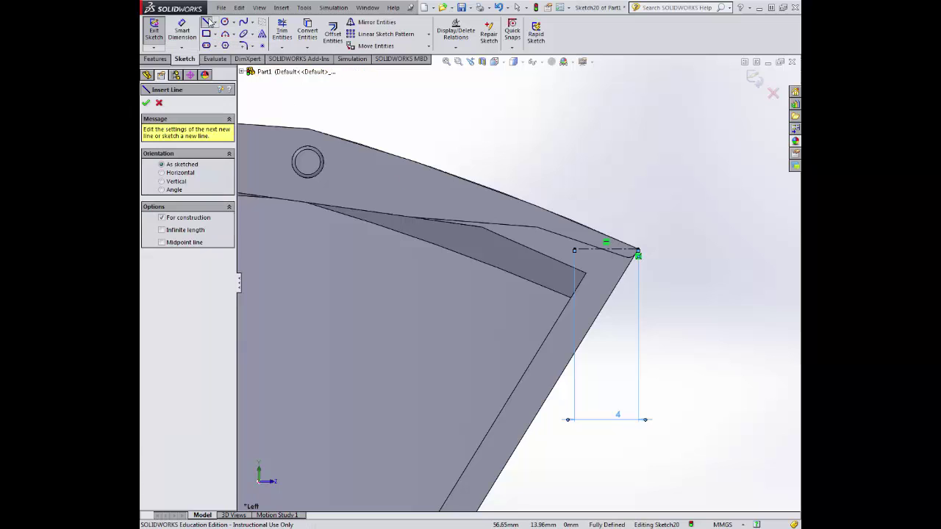
{"action": "left_click", "coordinate": [214, 23]}
{"action": "left_click", "coordinate": [230, 33]}
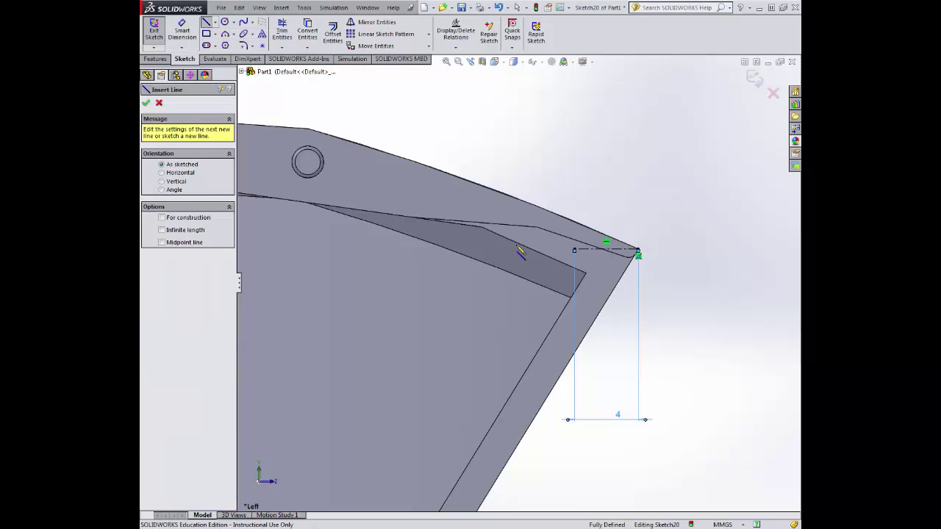
{"action": "left_click", "coordinate": [575, 250]}
{"action": "left_click", "coordinate": [574, 227]}
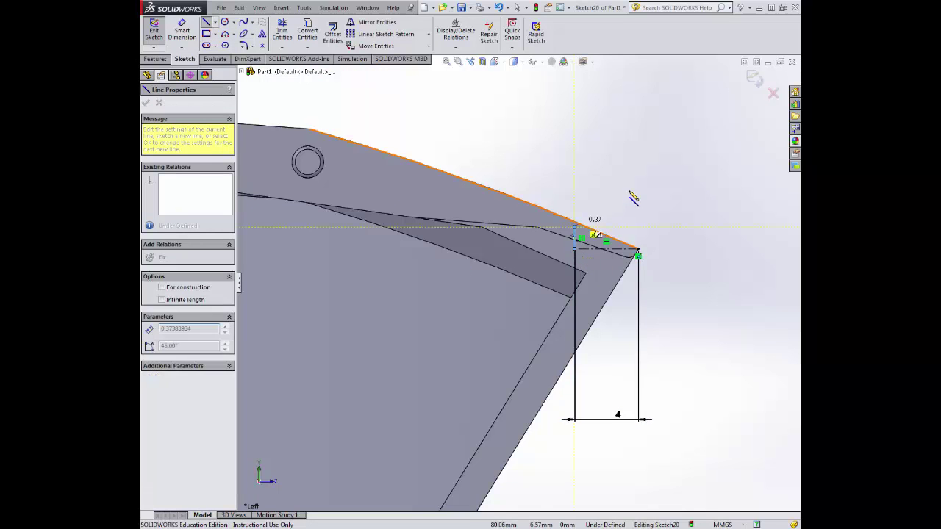
{"action": "key", "text": "Escape"}
Dimension the short vertical line's length to 1 mm
{"action": "left_click", "coordinate": [190, 31]}
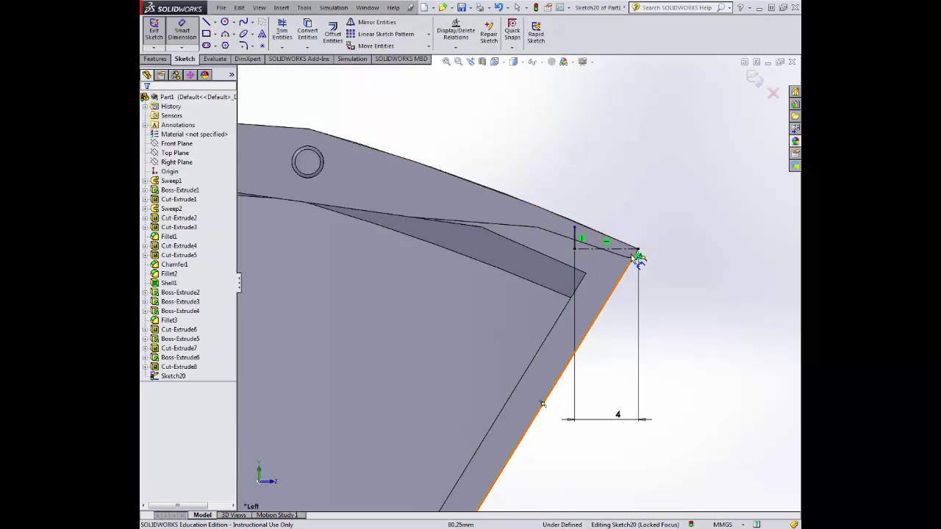
{"action": "left_click", "coordinate": [574, 238]}
{"action": "left_click", "coordinate": [701, 239]}
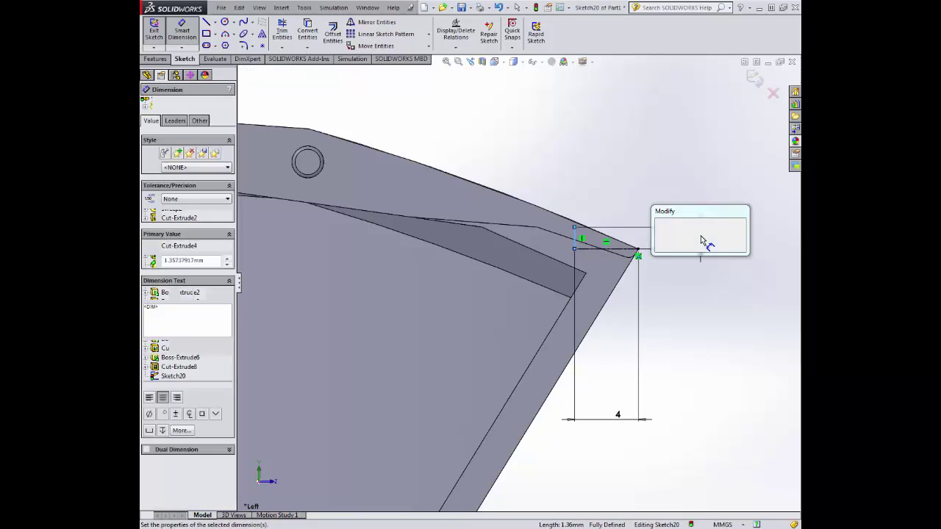
{"action": "type", "text": "1"}
{"action": "key", "text": "Return"}
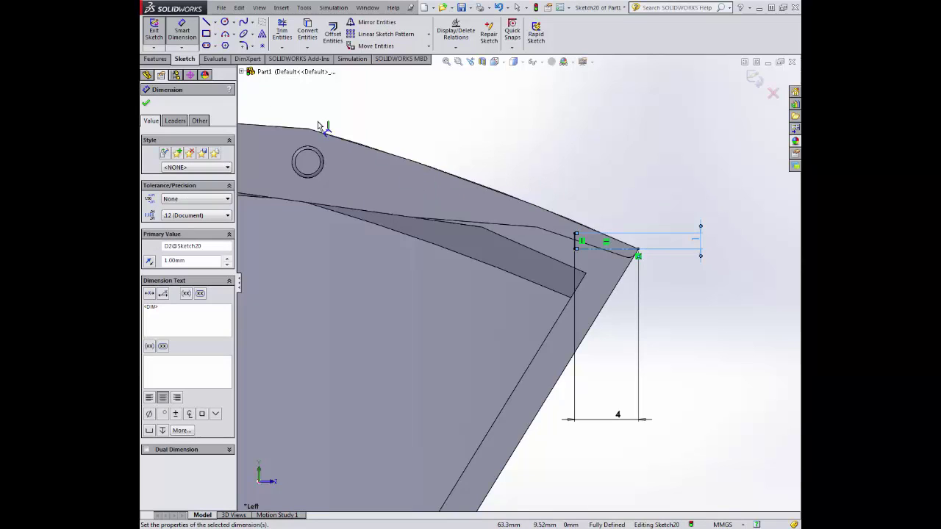
Draw a construction line along the slanted inner wall edge, starting just below the pocket's corner near the tip
{"action": "left_click", "coordinate": [214, 23]}
{"action": "left_click", "coordinate": [231, 40]}
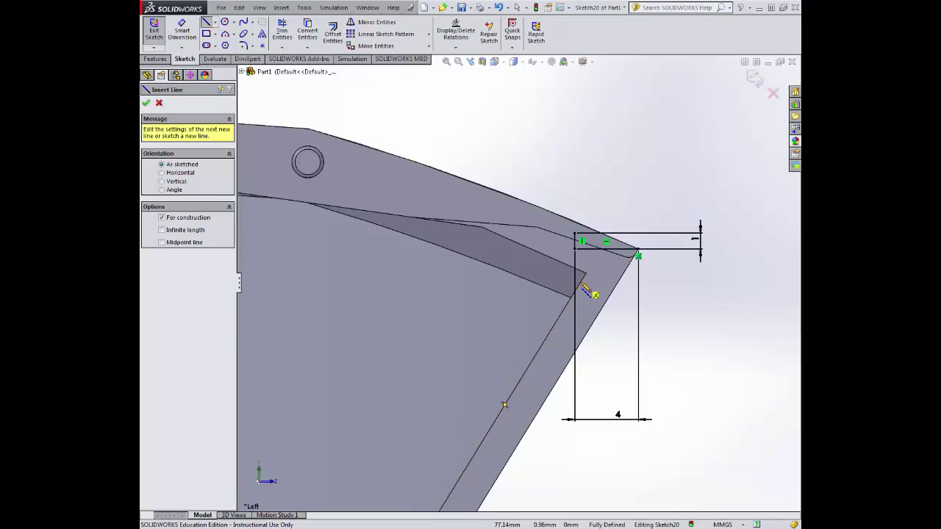
{"action": "left_click", "coordinate": [583, 280]}
{"action": "double_click", "coordinate": [539, 337]}
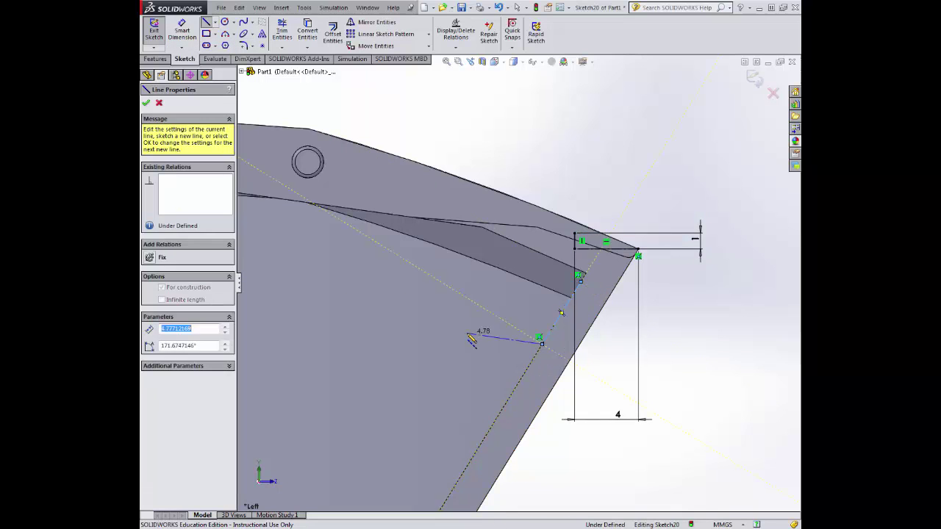
Draw a solid line about 12.32 mm long from the upper inner edge down to the slanted construction line, near its upper end
{"action": "left_click", "coordinate": [216, 23]}
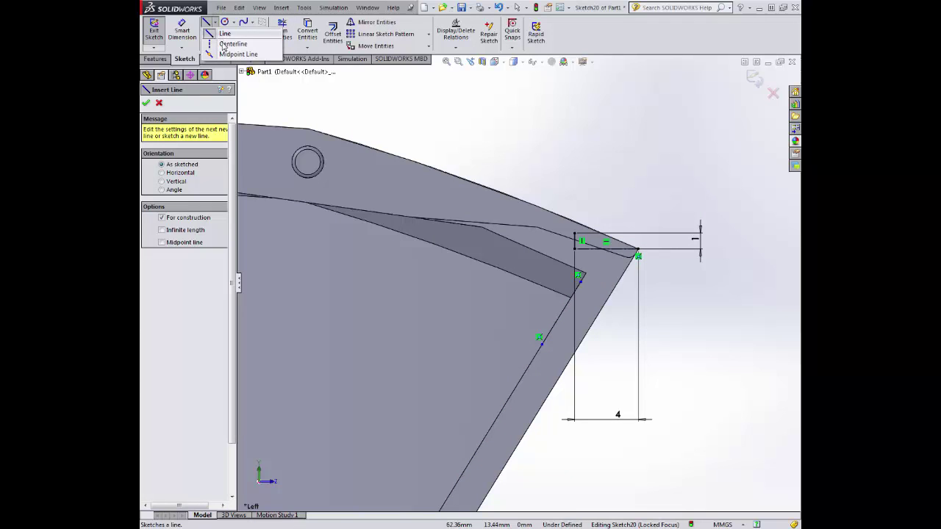
{"action": "left_click", "coordinate": [230, 31]}
{"action": "scroll", "coordinate": [452, 259], "scroll_direction": "up", "scroll_amount": 1}
{"action": "scroll", "coordinate": [384, 234], "scroll_direction": "down", "scroll_amount": 1}
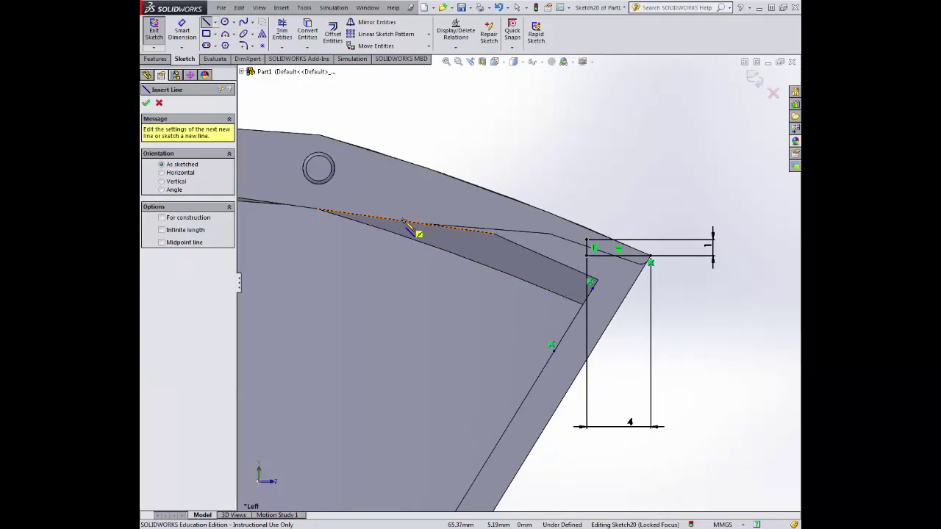
{"action": "left_click", "coordinate": [404, 221]}
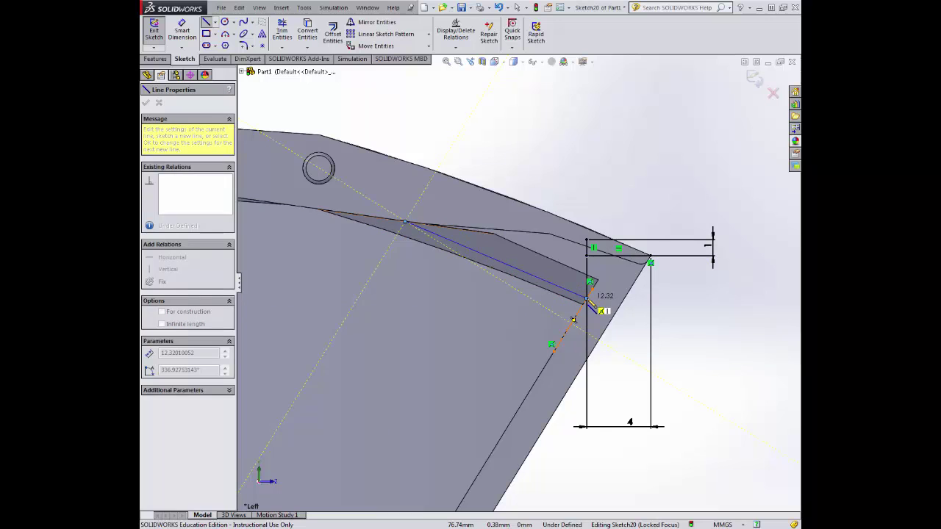
{"action": "left_click", "coordinate": [587, 301]}
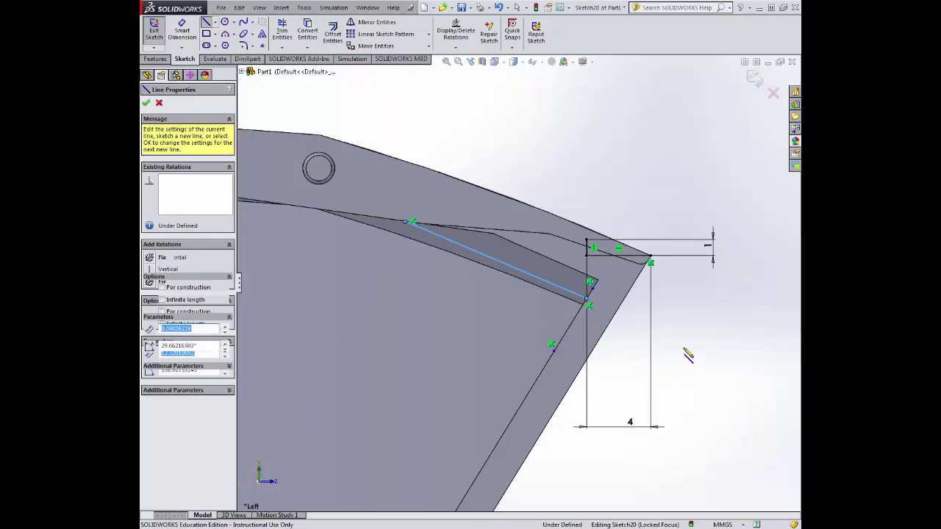
{"action": "key", "text": "Escape"}
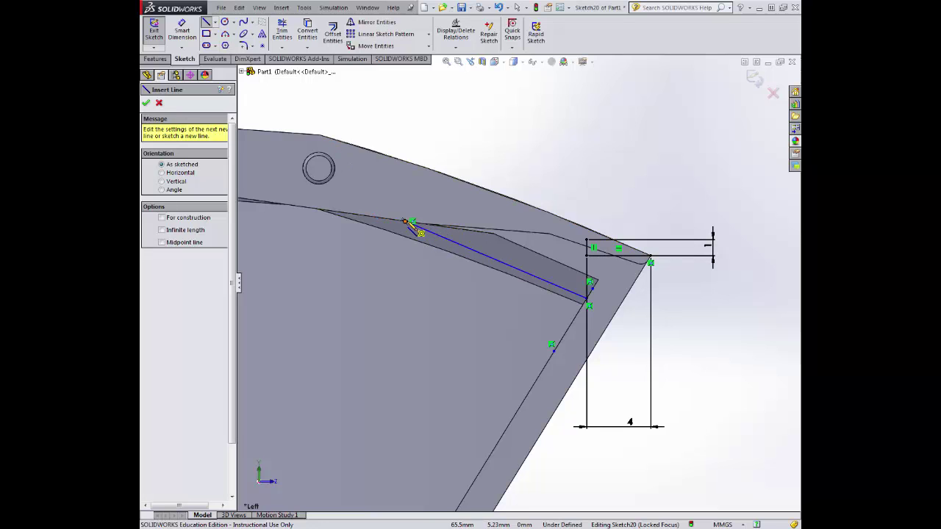
Draw a perpendicular line about 2.22 mm long from the long line's upper end into the rim face
{"action": "left_click", "coordinate": [405, 220]}
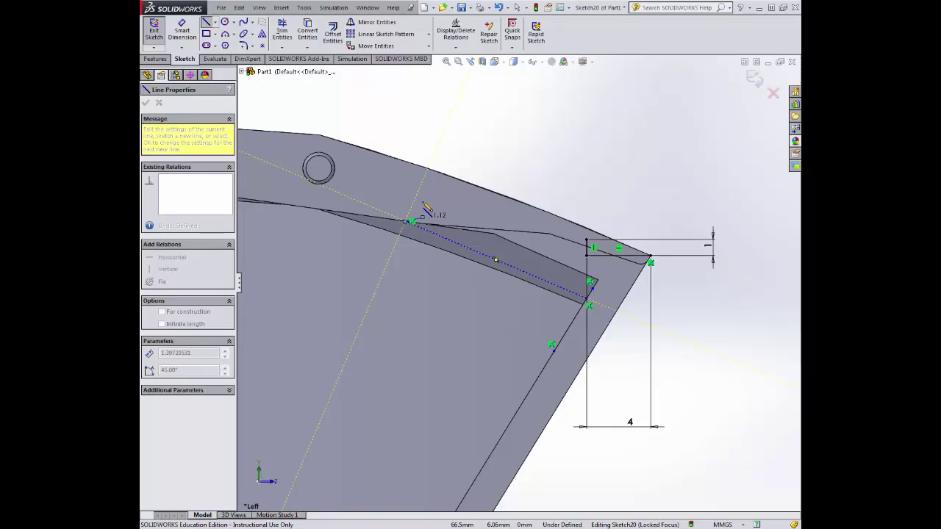
{"action": "left_click", "coordinate": [419, 189]}
{"action": "key", "text": "Escape"}
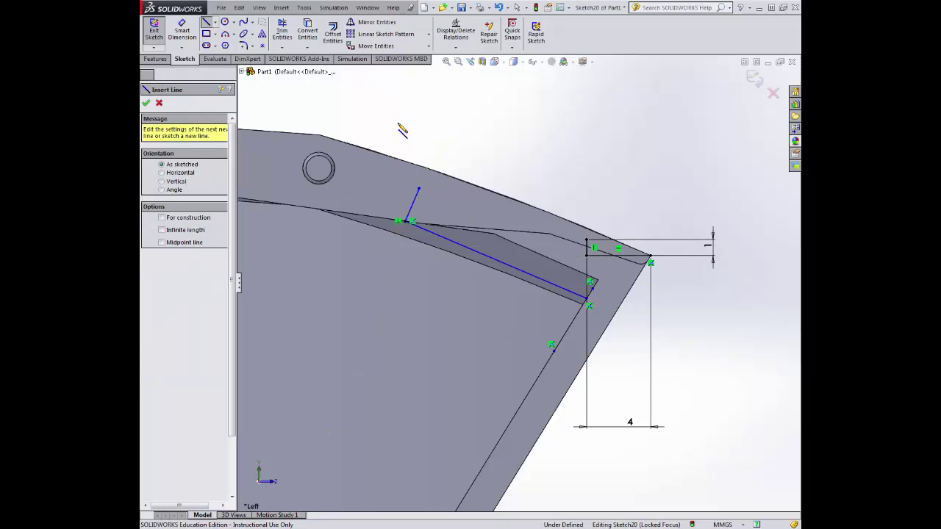
Dimension the perpendicular line's length to 2.5 mm
{"action": "left_click", "coordinate": [182, 33]}
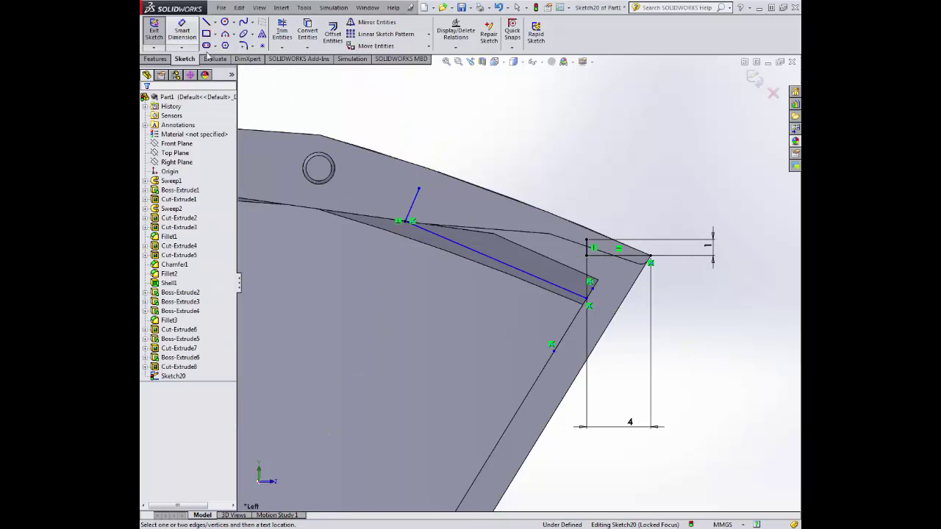
{"action": "left_click", "coordinate": [416, 204]}
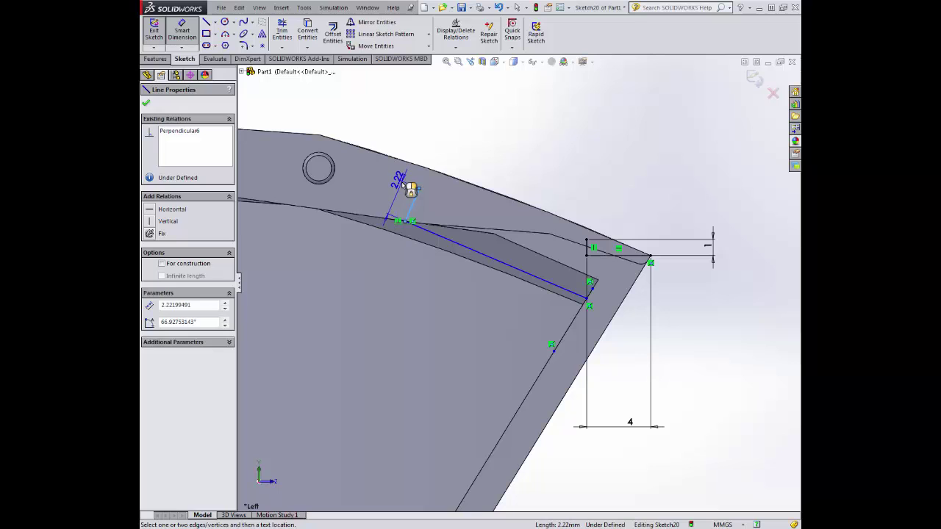
{"action": "left_click", "coordinate": [410, 189]}
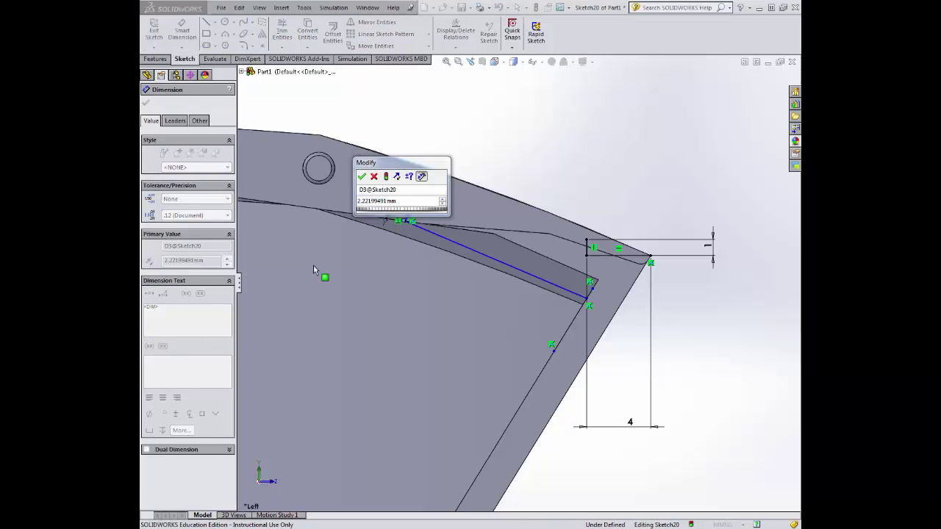
{"action": "double_click", "coordinate": [403, 200]}
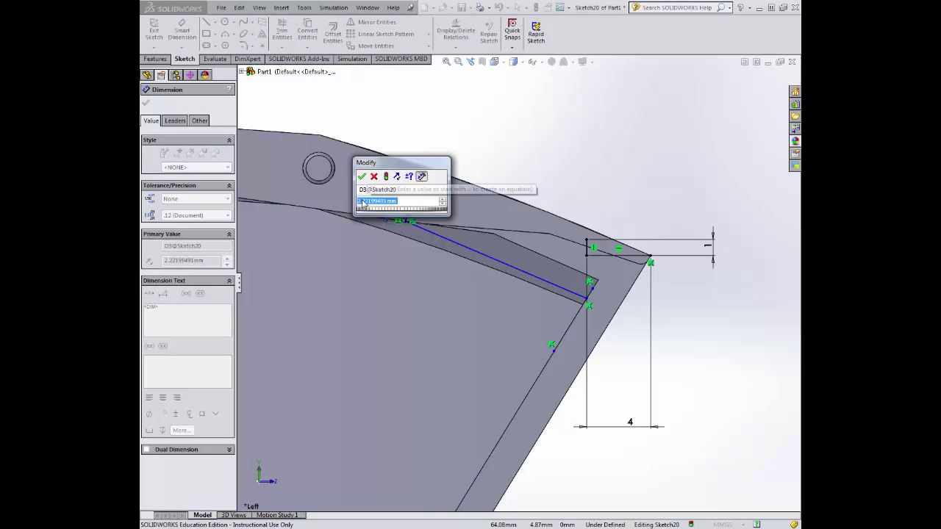
{"action": "type", "text": "2.5"}
{"action": "key", "text": "Return"}
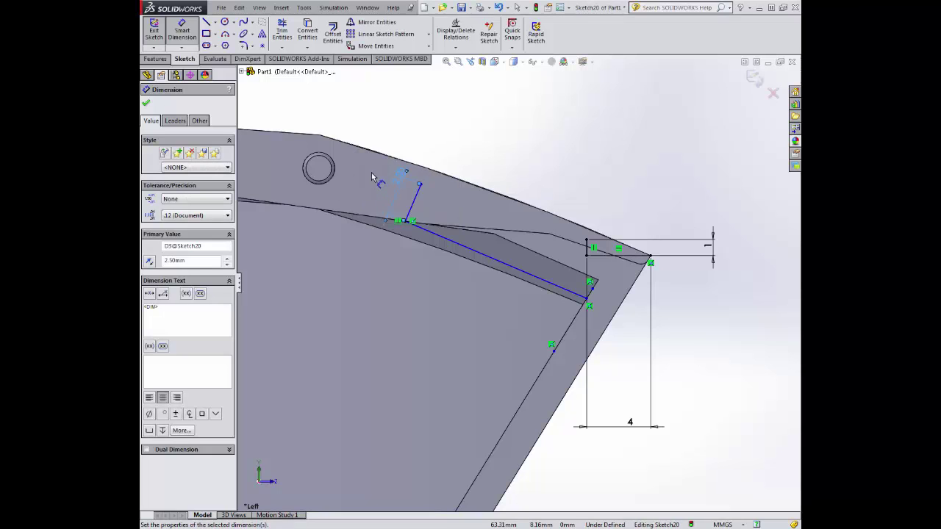
Connect the 2.5 mm line's free end to the short vertical line's top, and join its base to the long line's lower end vertically
{"action": "left_click", "coordinate": [208, 24]}
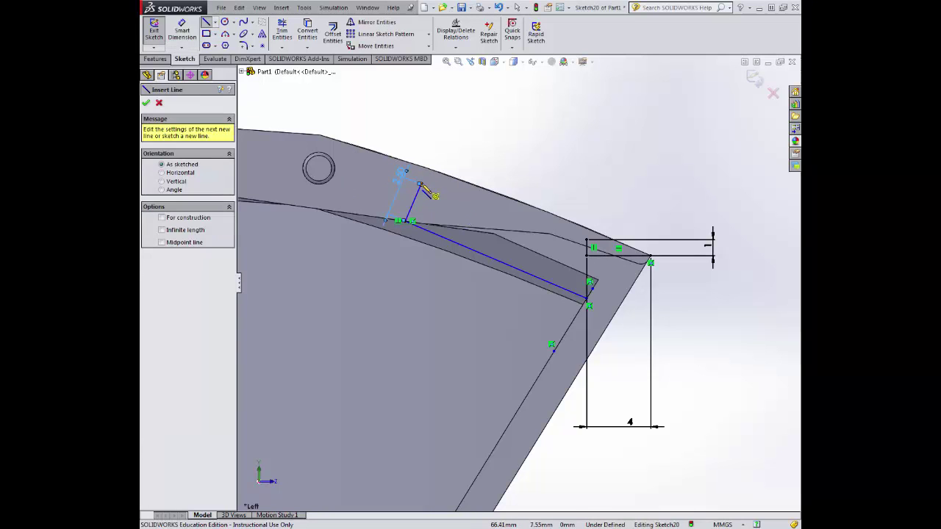
{"action": "left_click", "coordinate": [421, 184]}
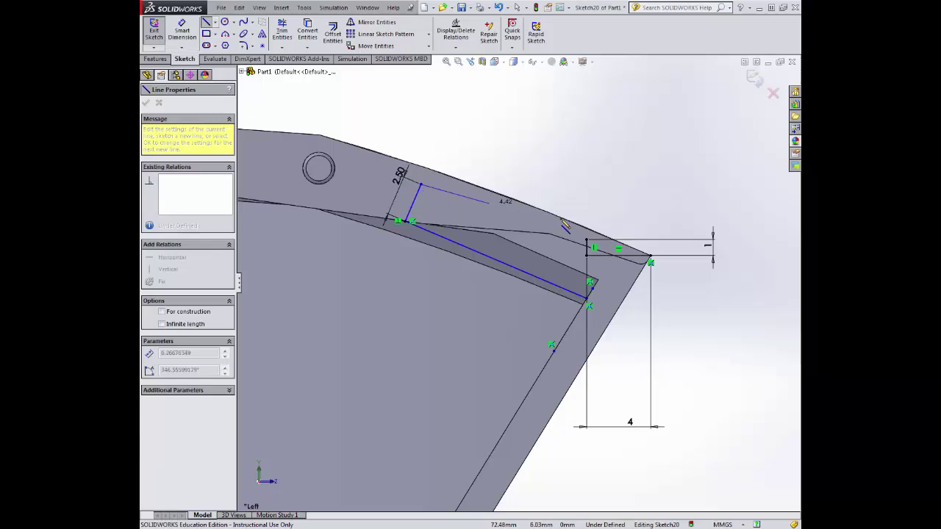
{"action": "left_click", "coordinate": [588, 257]}
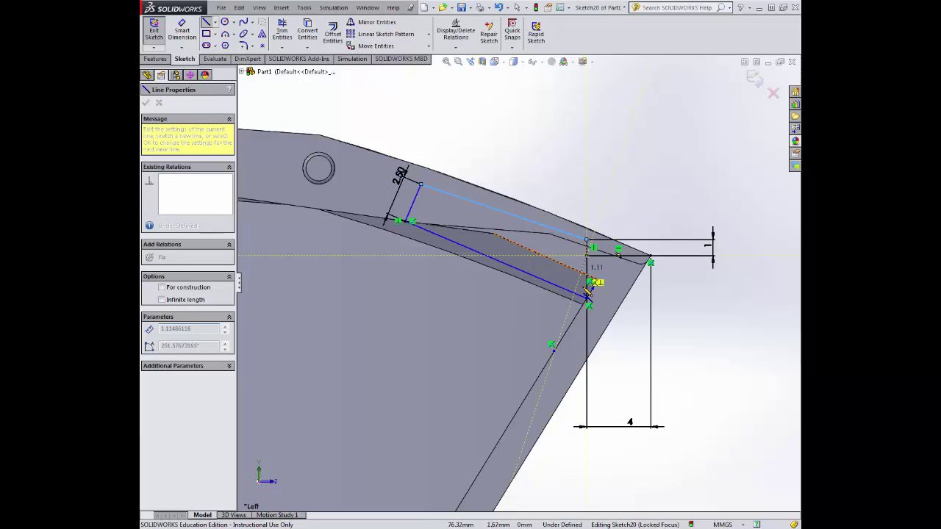
{"action": "left_click", "coordinate": [591, 303]}
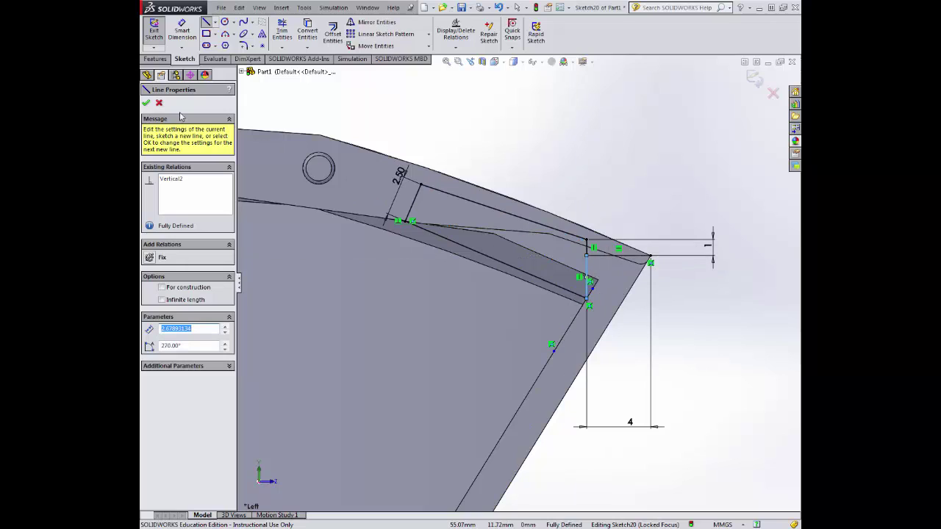
{"action": "left_click", "coordinate": [147, 103]}
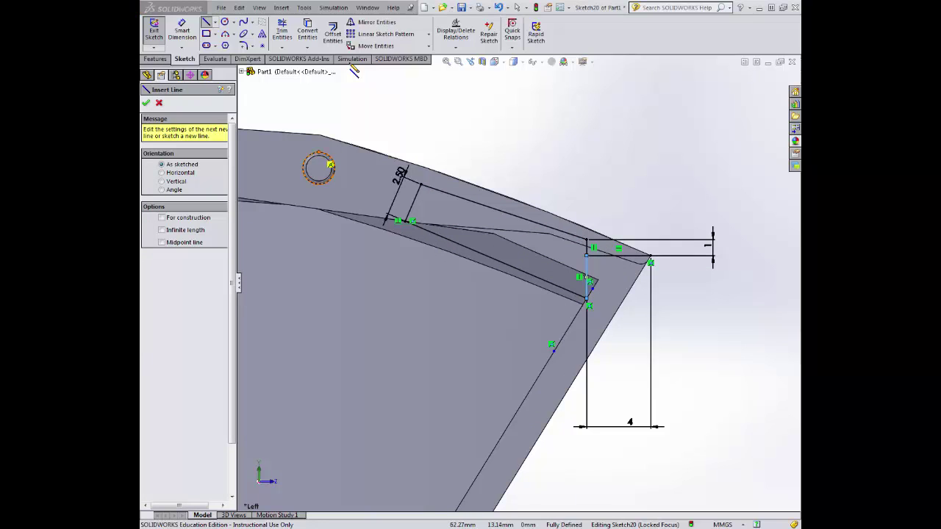
Round the profile's upper corner near the tip with a 0.5 mm sketch fillet
{"action": "left_click", "coordinate": [244, 46]}
{"action": "scroll", "coordinate": [558, 205], "scroll_direction": "down", "scroll_amount": 5}
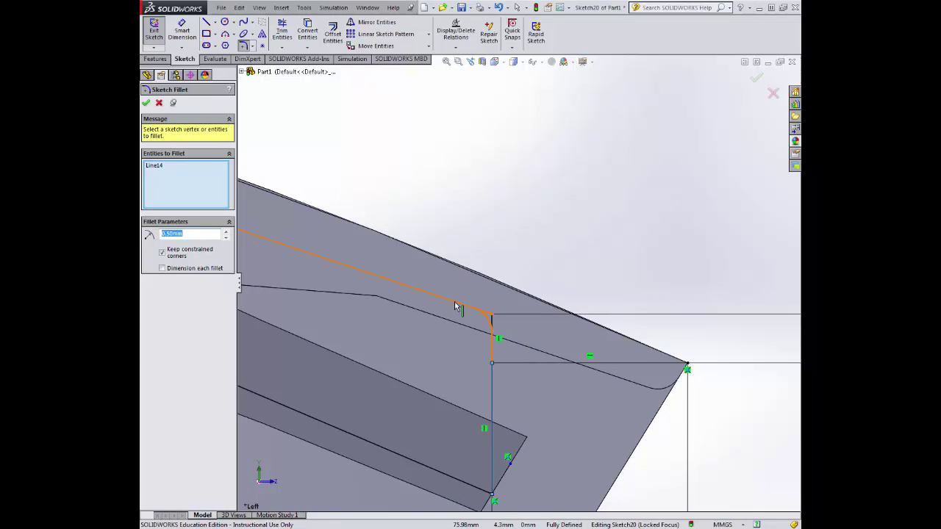
{"action": "left_click", "coordinate": [456, 306]}
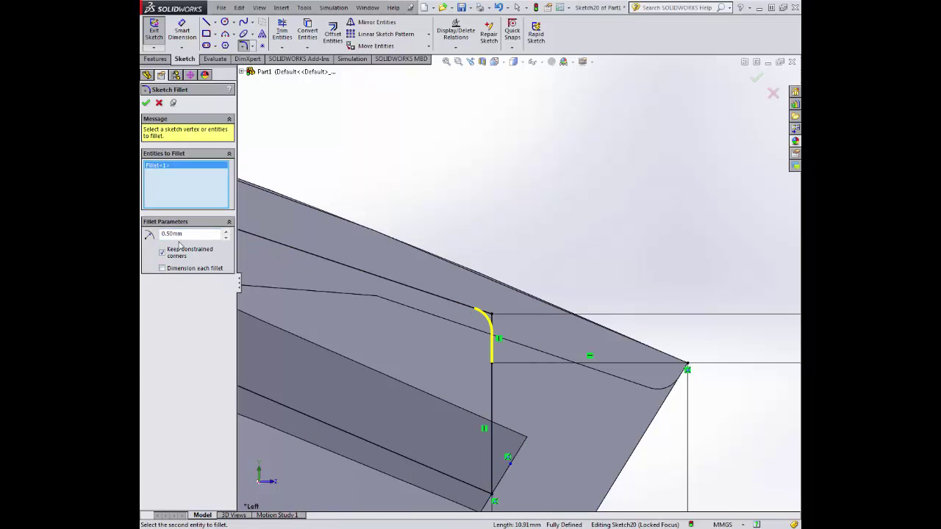
{"action": "left_click", "coordinate": [146, 103]}
{"action": "scroll", "coordinate": [387, 269], "scroll_direction": "up", "scroll_amount": 3}
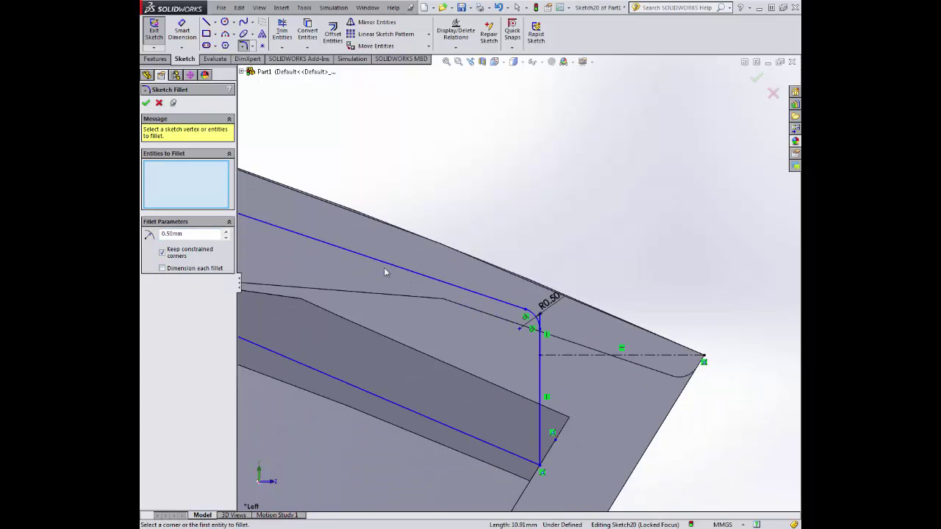
Cut both enclosed regions of the filleted profile near the tip 1.25 mm deep into the rim
{"action": "left_click", "coordinate": [161, 62]}
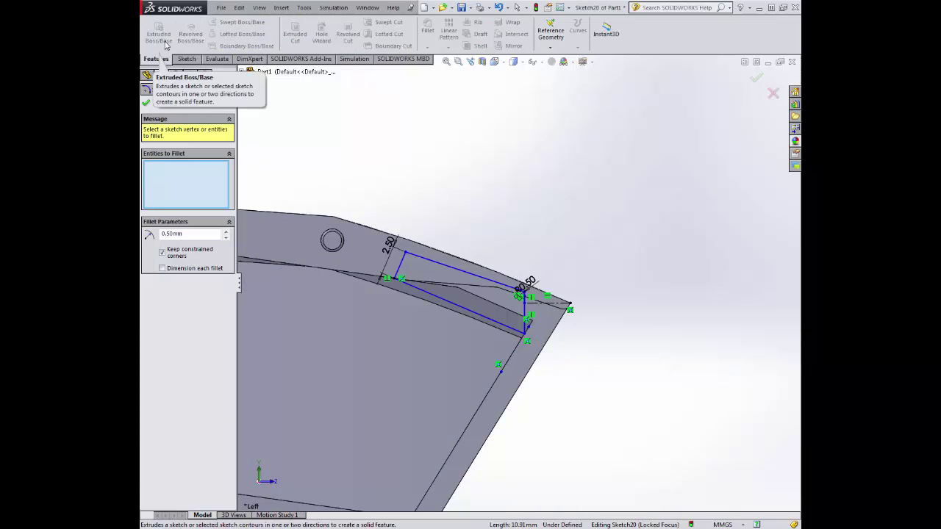
{"action": "left_click", "coordinate": [148, 105]}
{"action": "left_click", "coordinate": [296, 34]}
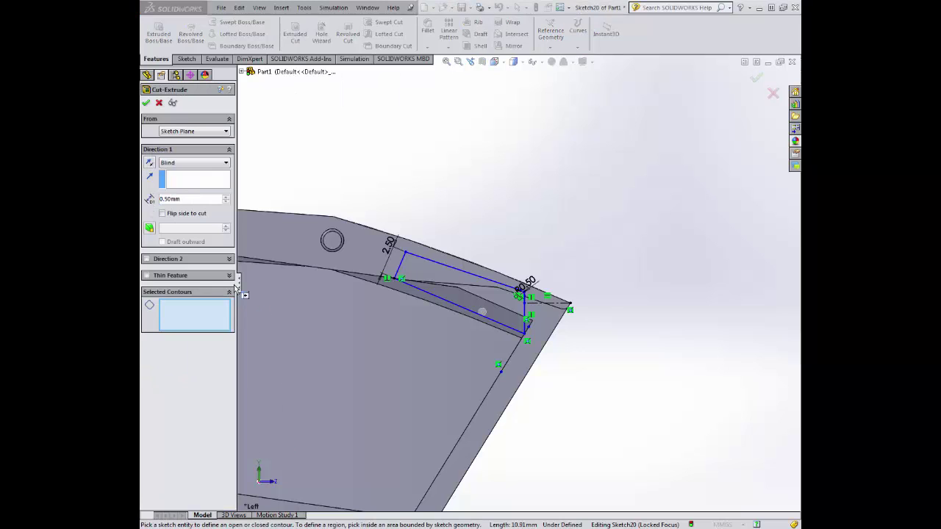
{"action": "left_click", "coordinate": [189, 198]}
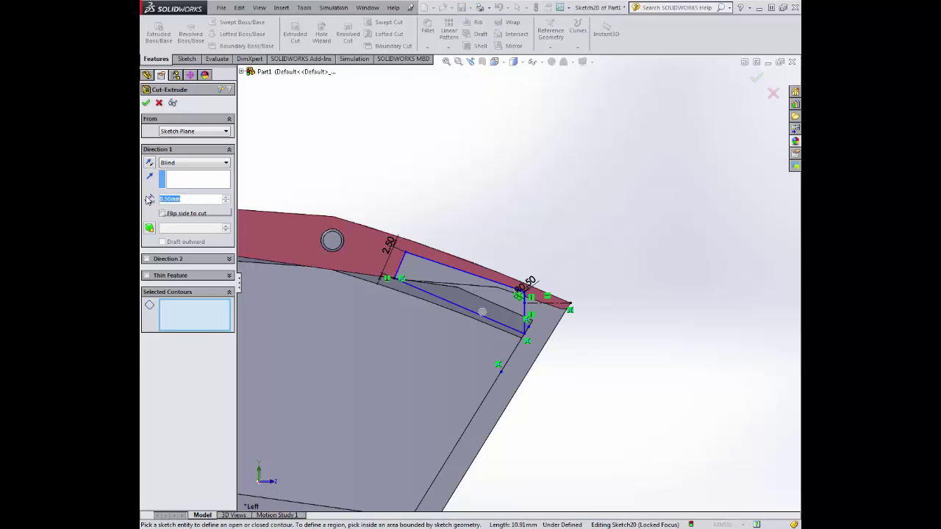
{"action": "type", "text": "1.25"}
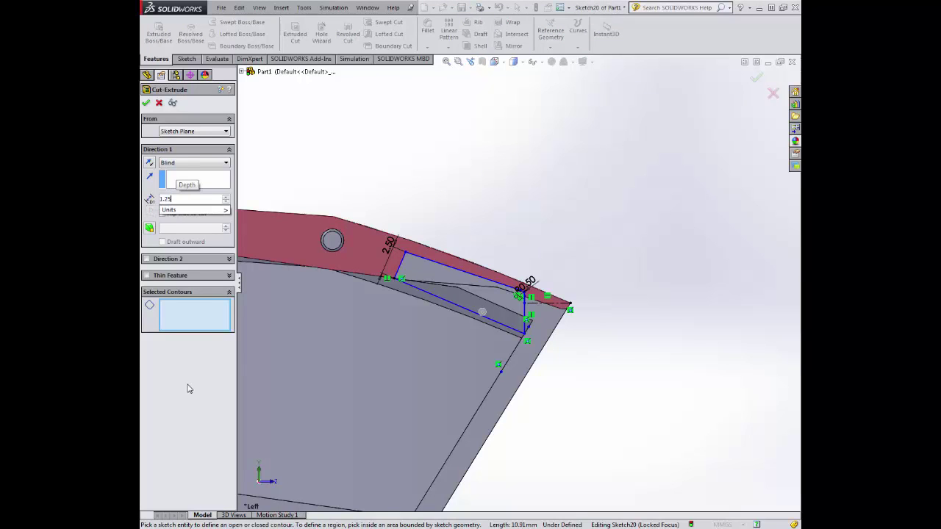
{"action": "left_click", "coordinate": [461, 294]}
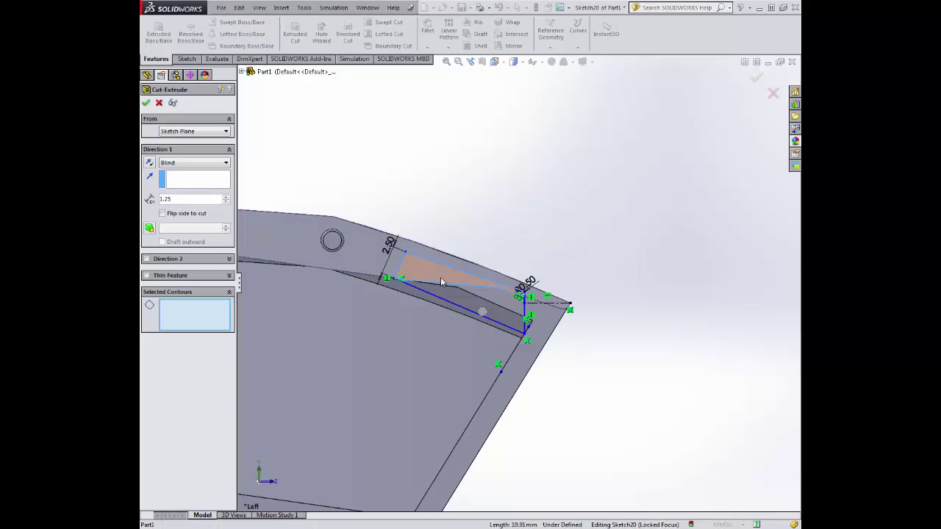
{"action": "left_click", "coordinate": [469, 307]}
{"action": "middle_click_drag", "start_coordinate": [417, 347], "coordinate": [417, 252]}
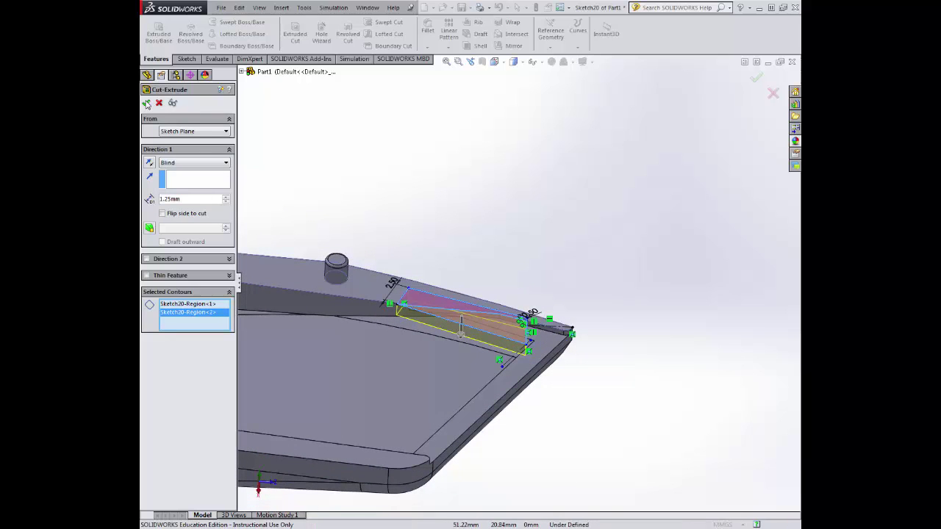
{"action": "left_click", "coordinate": [146, 103]}
{"action": "middle_click_drag", "start_coordinate": [434, 276], "coordinate": [439, 338]}
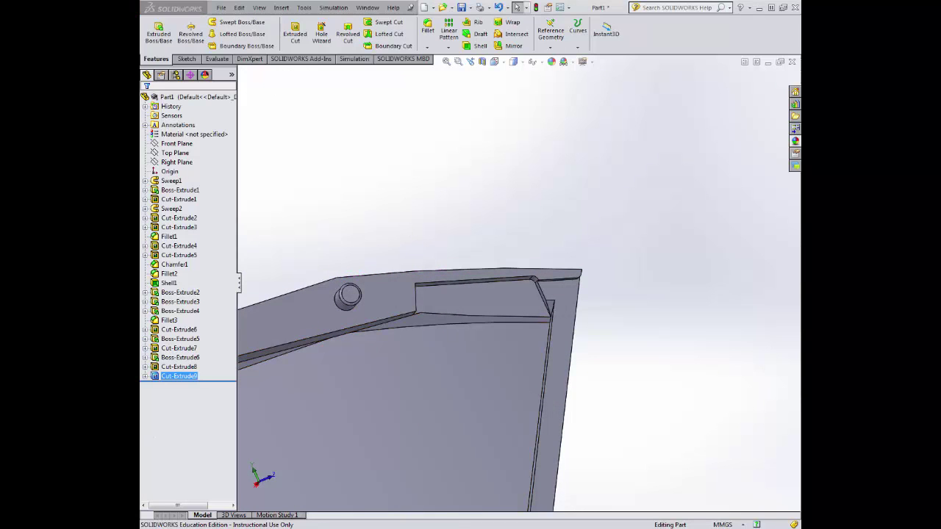
Start a sketch on the wide flat outer face of the shell's rear half and view it face-on
{"action": "left_click", "coordinate": [403, 203]}
{"action": "scroll", "coordinate": [402, 203], "scroll_direction": "up", "scroll_amount": 3}
{"action": "scroll", "coordinate": [412, 211], "scroll_direction": "up", "scroll_amount": 5}
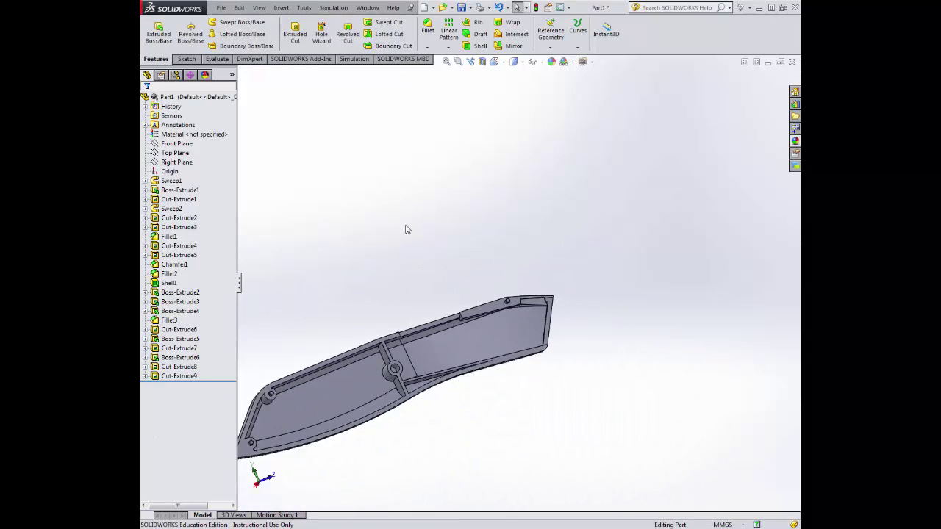
{"action": "middle_click_drag", "start_coordinate": [448, 301], "coordinate": [600, 276]}
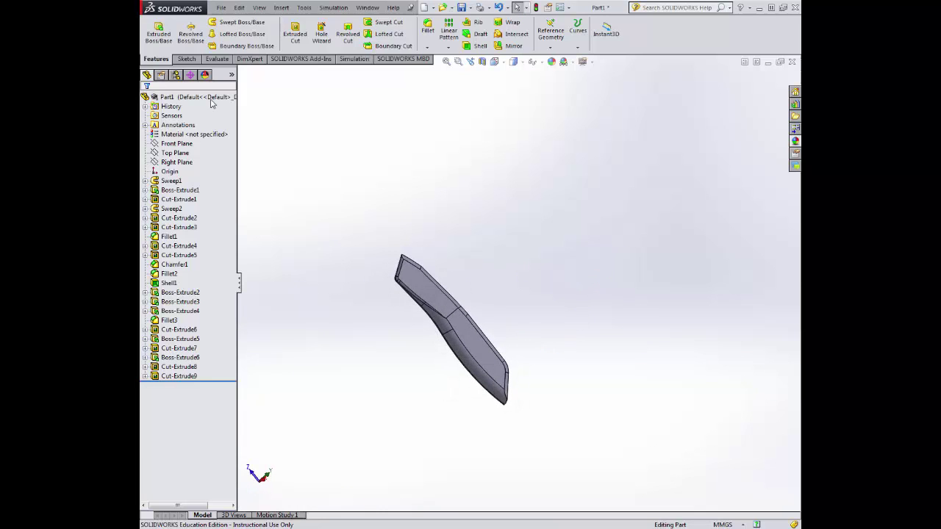
{"action": "left_click", "coordinate": [187, 59]}
{"action": "left_click", "coordinate": [481, 349]}
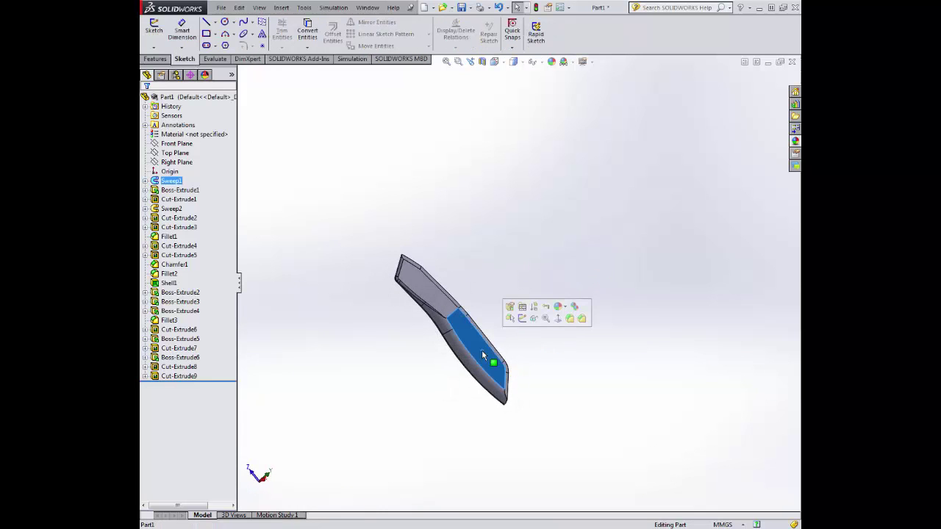
{"action": "left_click", "coordinate": [520, 320]}
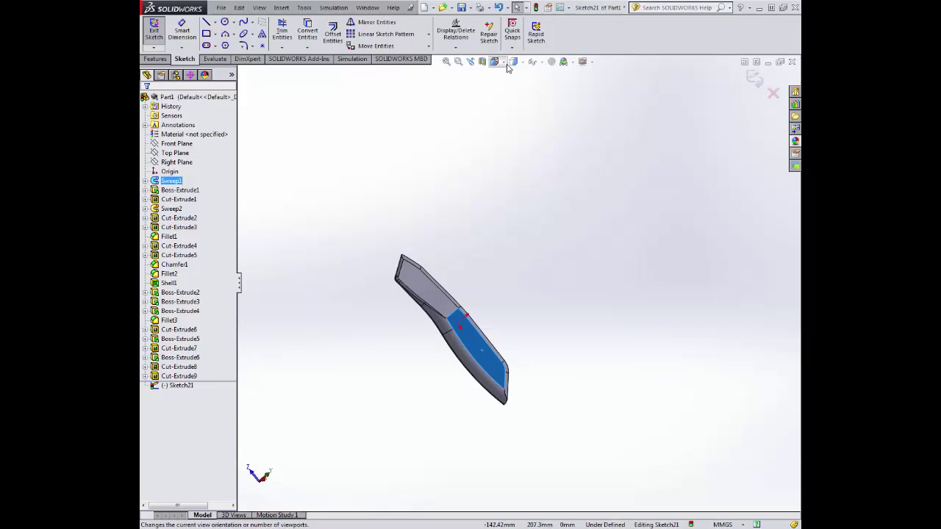
{"action": "left_click", "coordinate": [505, 64]}
{"action": "left_click", "coordinate": [547, 113]}
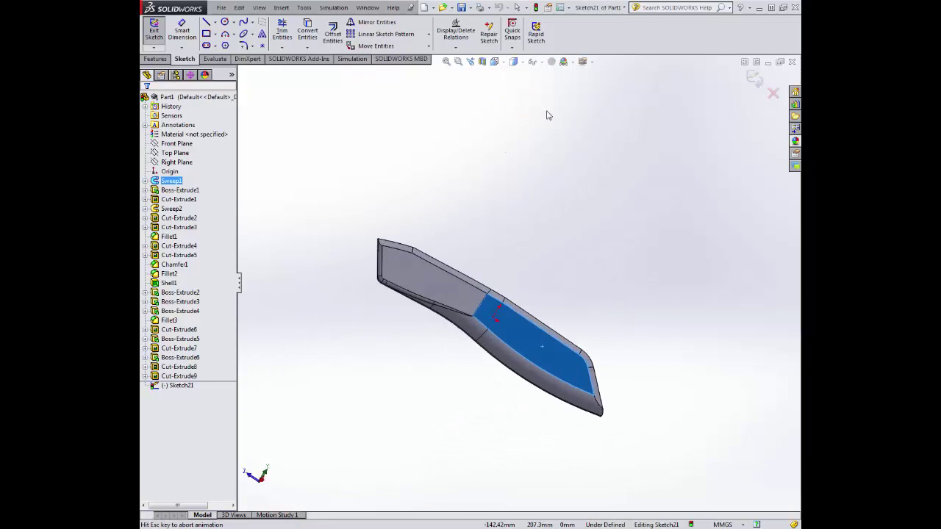
Draw a horizontal construction line about 56 mm long from the origin, and a short vertical construction line from above down onto it
{"action": "left_click", "coordinate": [215, 23]}
{"action": "left_click", "coordinate": [221, 43]}
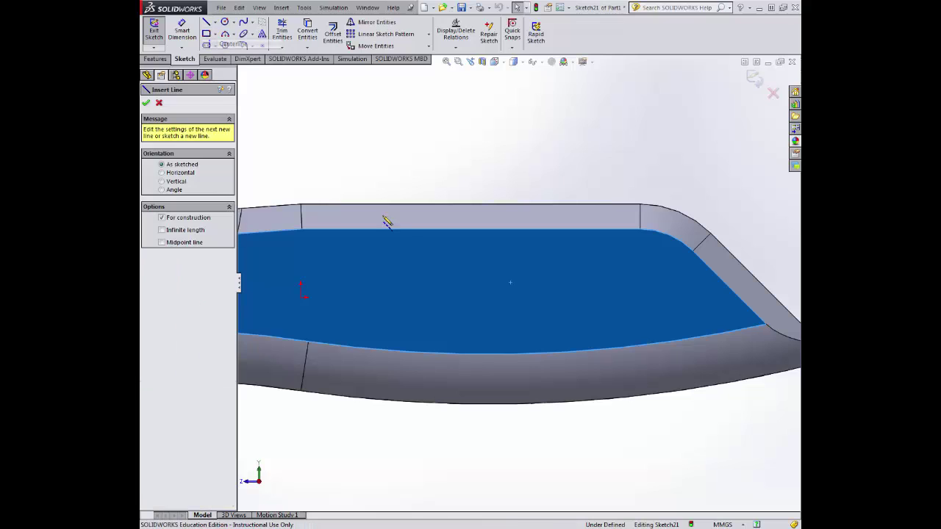
{"action": "left_click", "coordinate": [301, 296]}
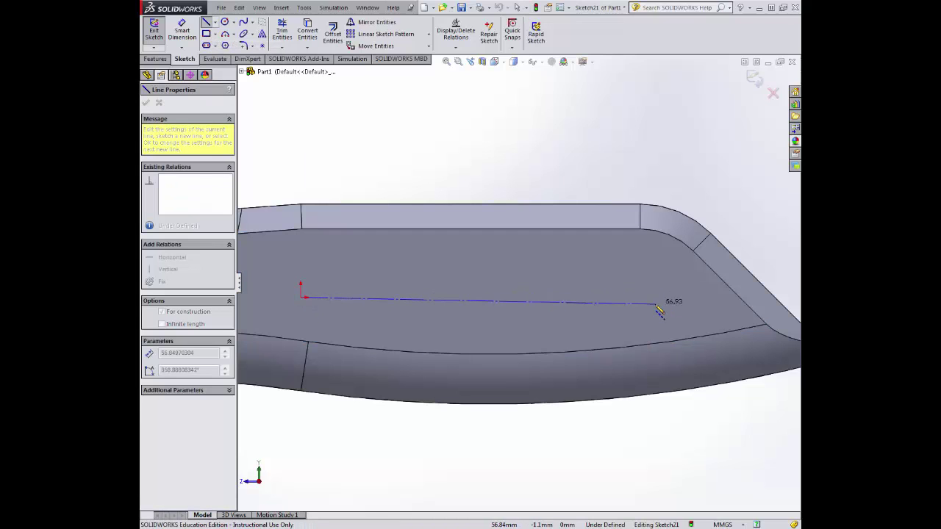
{"action": "double_click", "coordinate": [653, 299]}
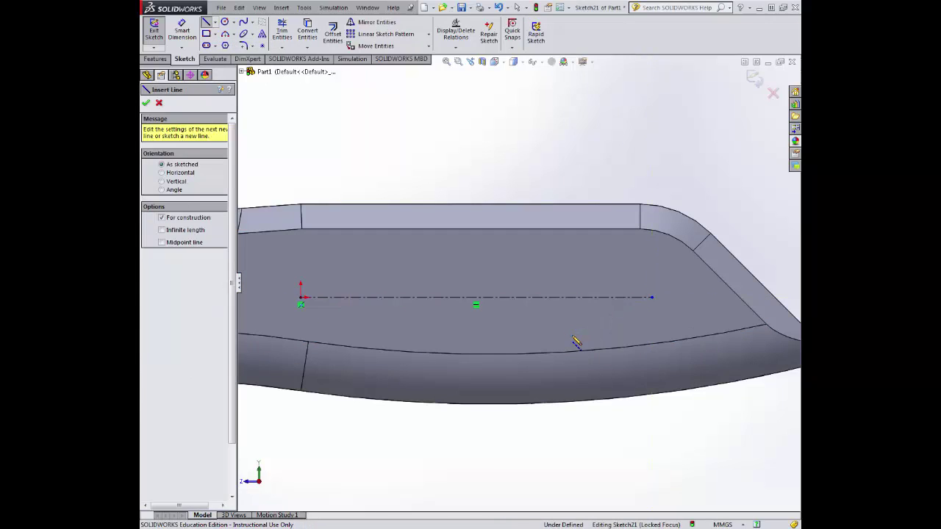
{"action": "left_click", "coordinate": [360, 248]}
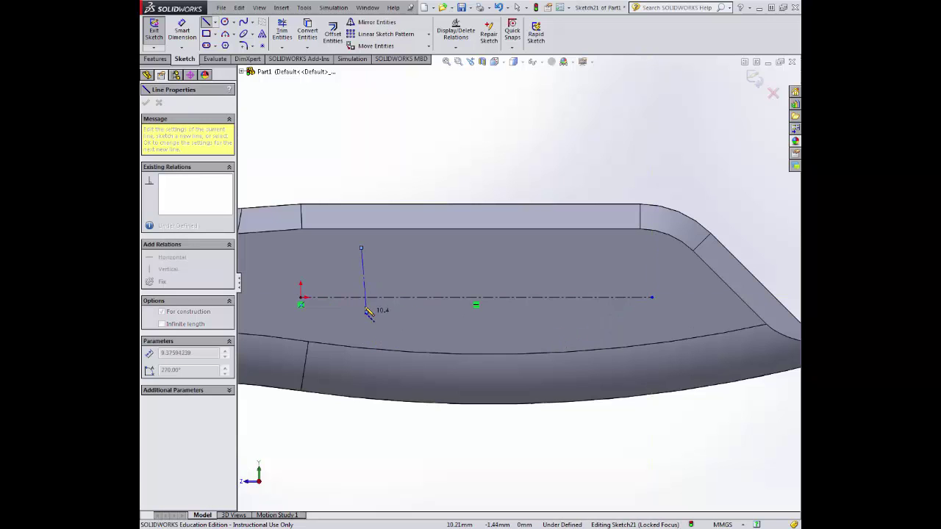
{"action": "double_click", "coordinate": [361, 297]}
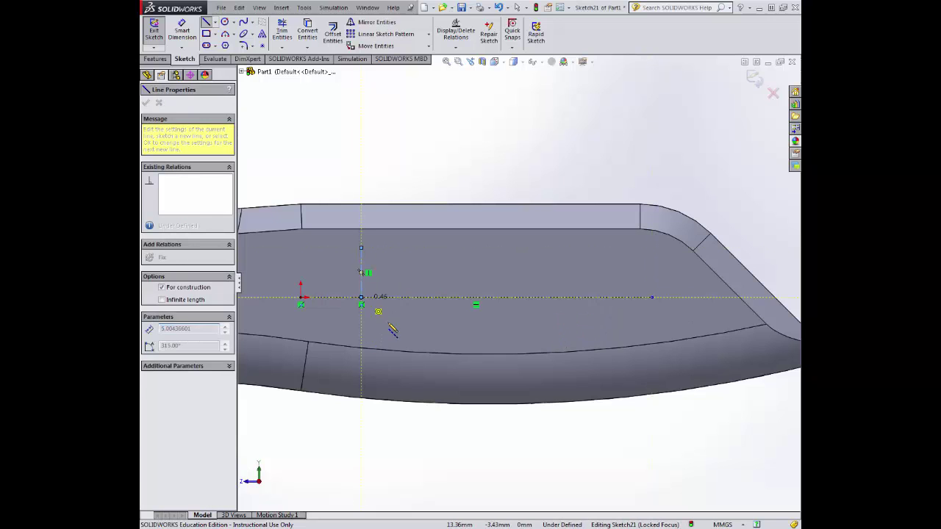
Dimension the vertical construction line 14 mm from the origin
{"action": "left_click", "coordinate": [185, 34]}
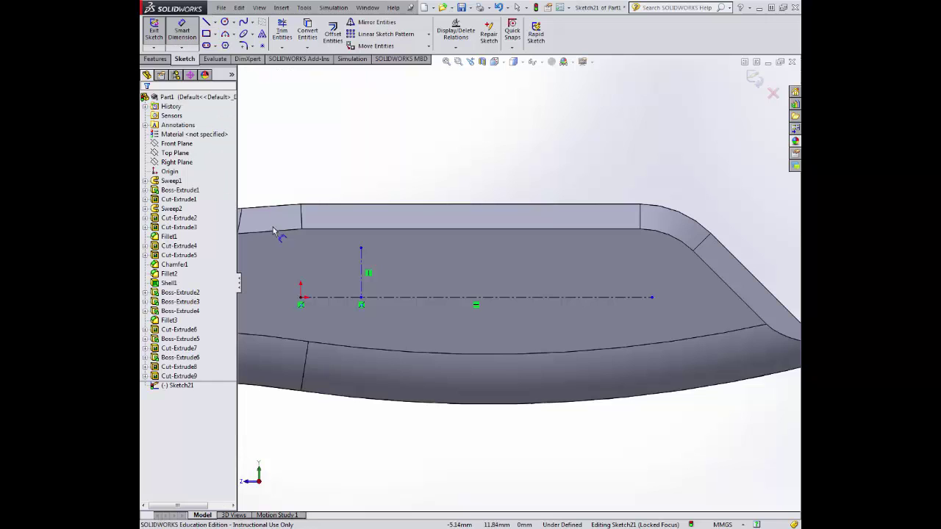
{"action": "left_click", "coordinate": [300, 297]}
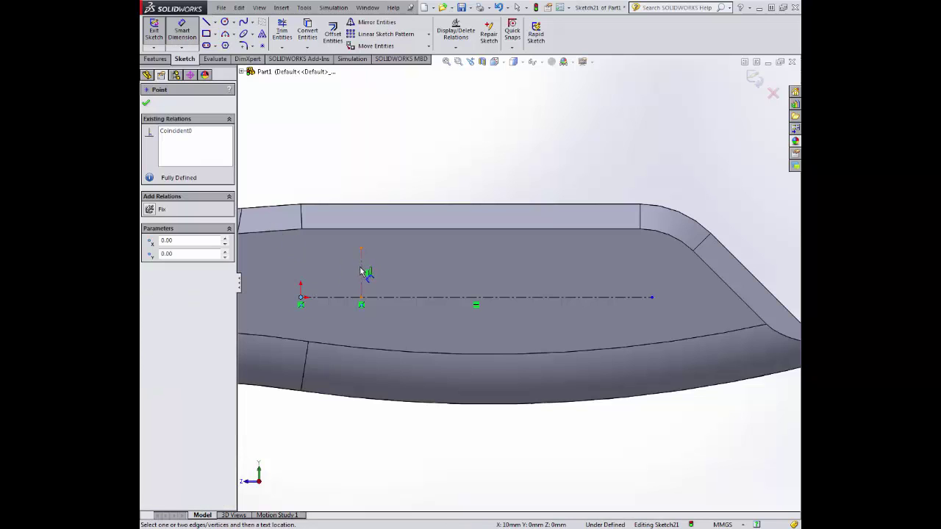
{"action": "left_click", "coordinate": [361, 271]}
{"action": "left_click", "coordinate": [324, 150]}
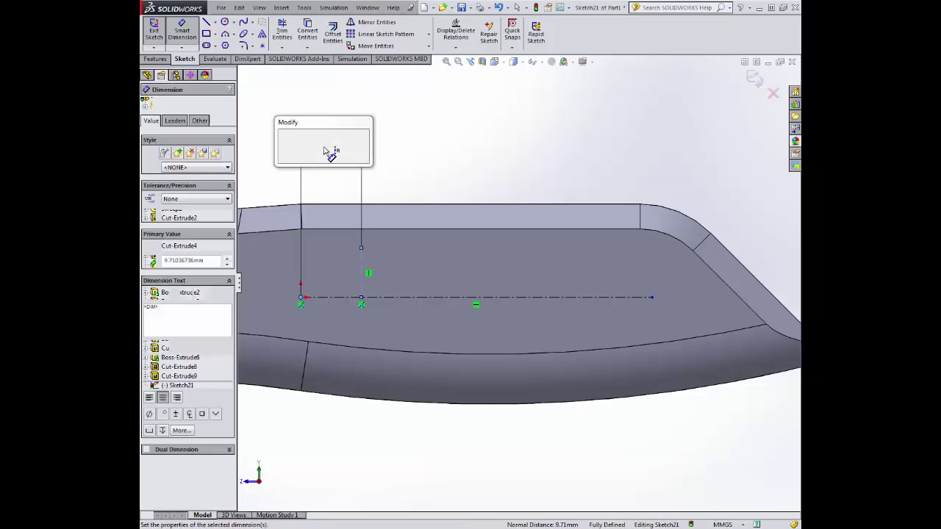
{"action": "type", "text": "14"}
{"action": "key", "text": "Return"}
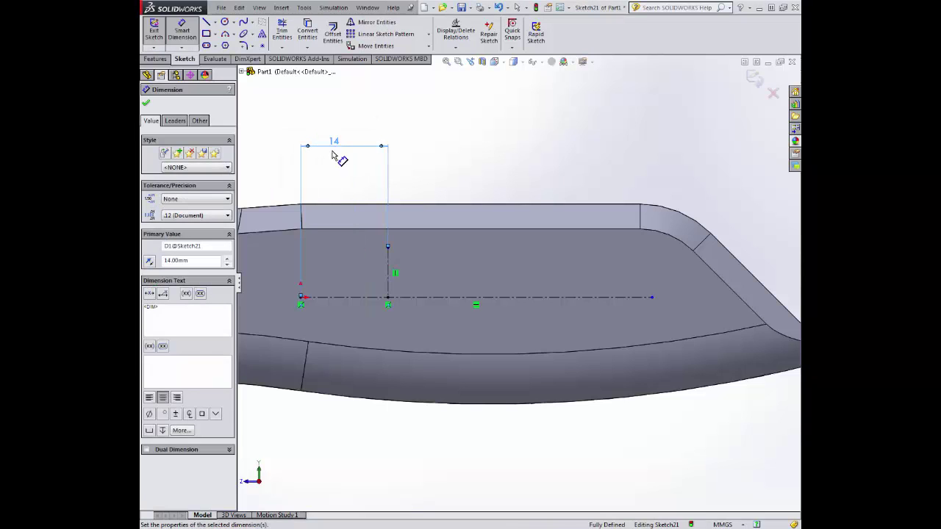
{"action": "key", "text": "Escape"}
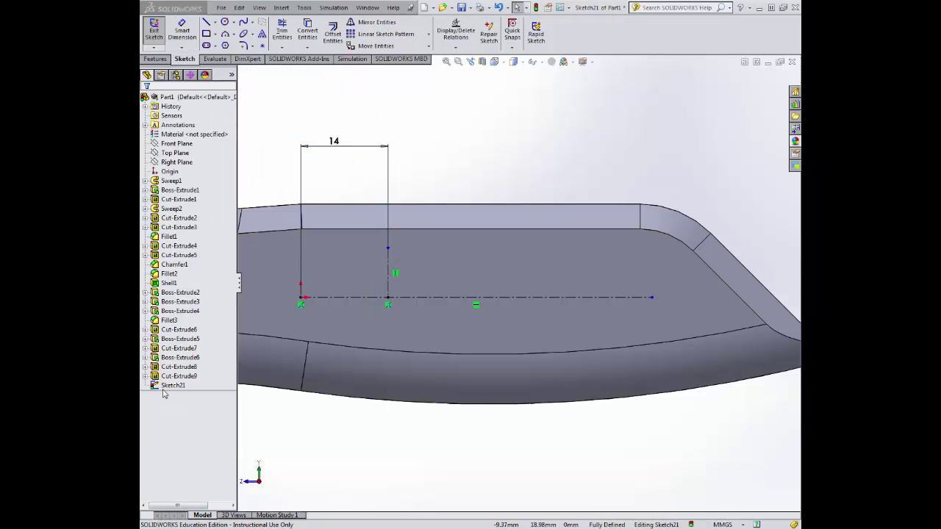
Add the sketch text IRWIN and stop it from using the document font
{"action": "left_click", "coordinate": [262, 33]}
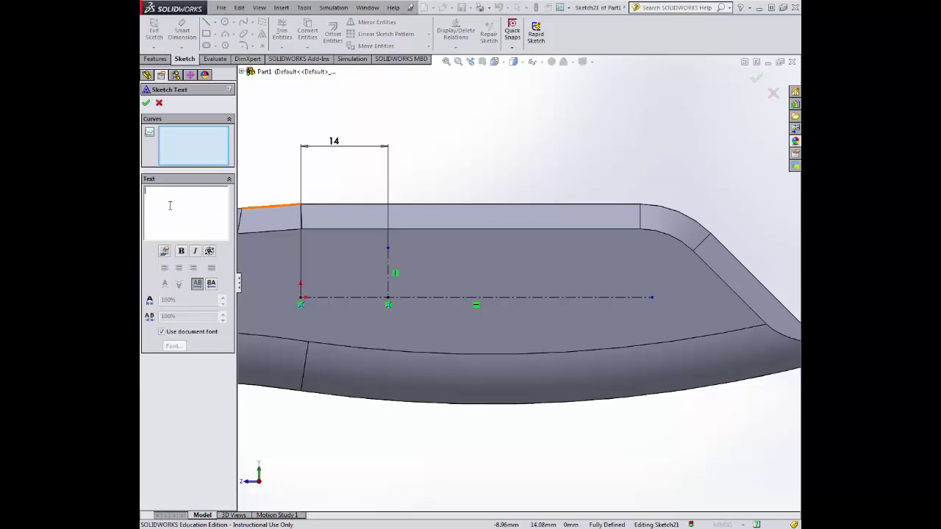
{"action": "type", "text": "IRWIN"}
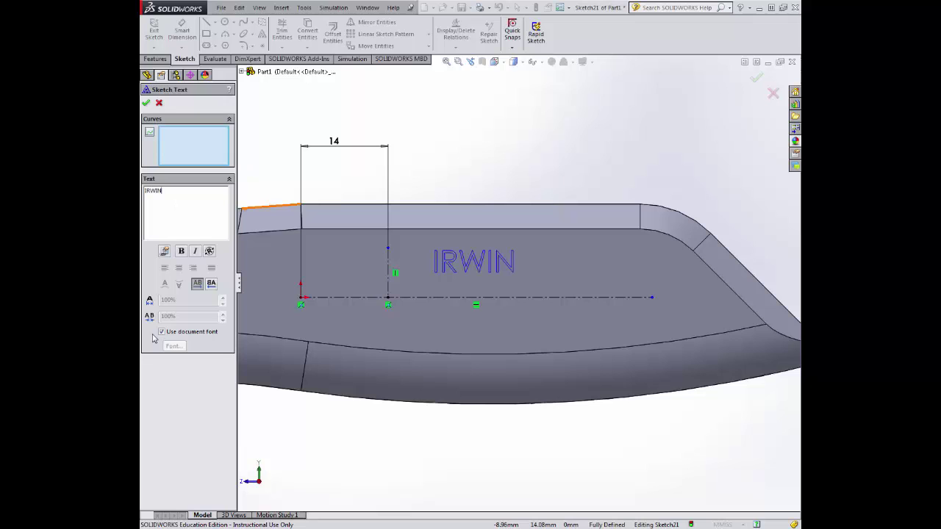
{"action": "left_click", "coordinate": [161, 332]}
Choose Franklin Gothic as the font of the IRWIN text
{"action": "left_click", "coordinate": [174, 345]}
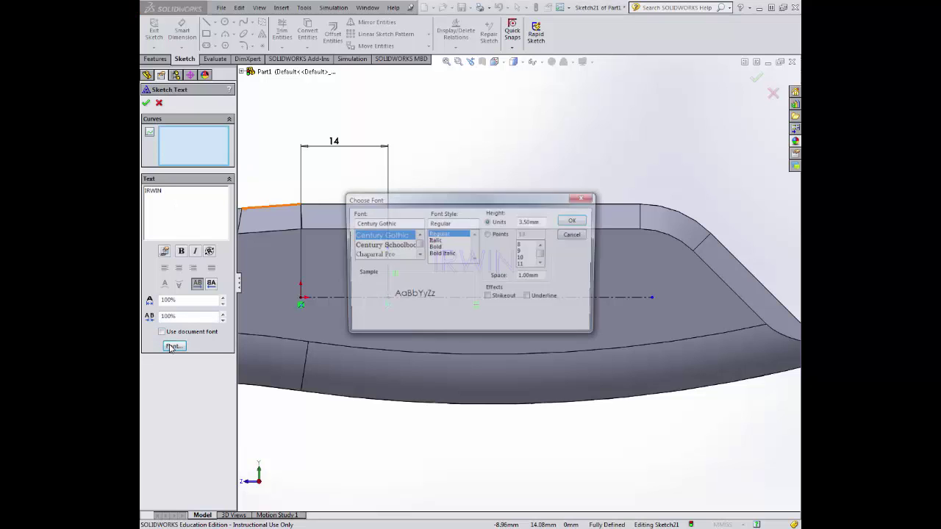
{"action": "left_click", "coordinate": [417, 255]}
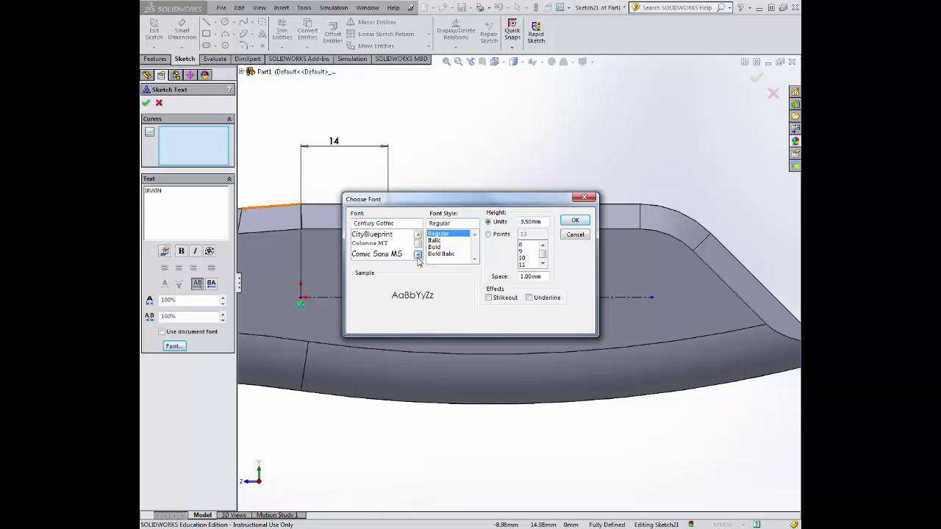
{"action": "left_click", "coordinate": [418, 255]}
{"action": "left_click", "coordinate": [417, 255]}
{"action": "left_click", "coordinate": [417, 255]}
{"action": "left_click", "coordinate": [417, 255]}
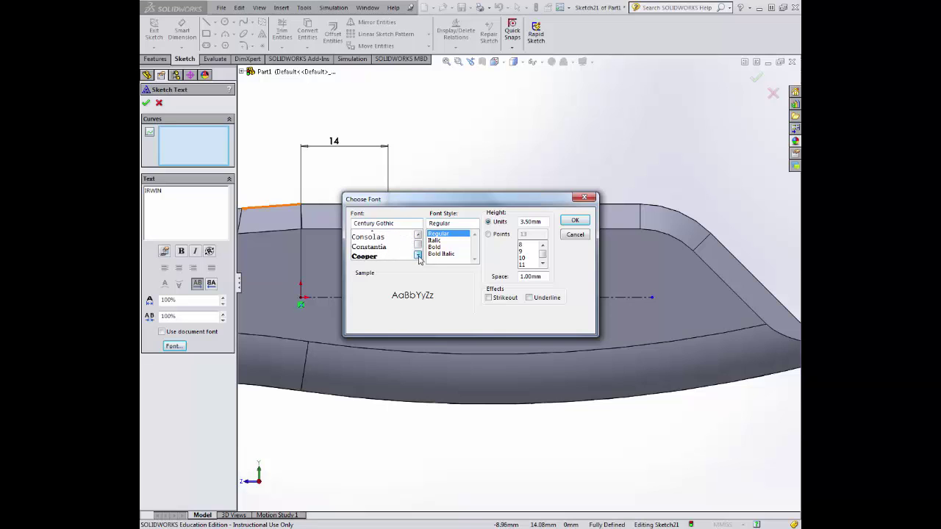
{"action": "left_click", "coordinate": [418, 255]}
{"action": "left_click", "coordinate": [417, 255]}
{"action": "left_click", "coordinate": [417, 255]}
{"action": "left_click", "coordinate": [417, 255]}
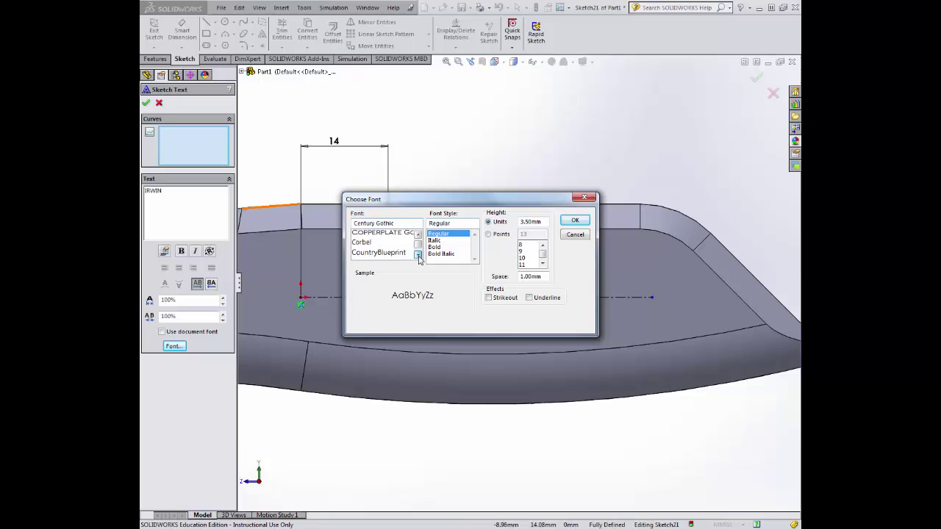
{"action": "left_click", "coordinate": [418, 255]}
{"action": "left_click", "coordinate": [418, 255]}
{"action": "left_click", "coordinate": [417, 255]}
{"action": "left_click", "coordinate": [418, 255]}
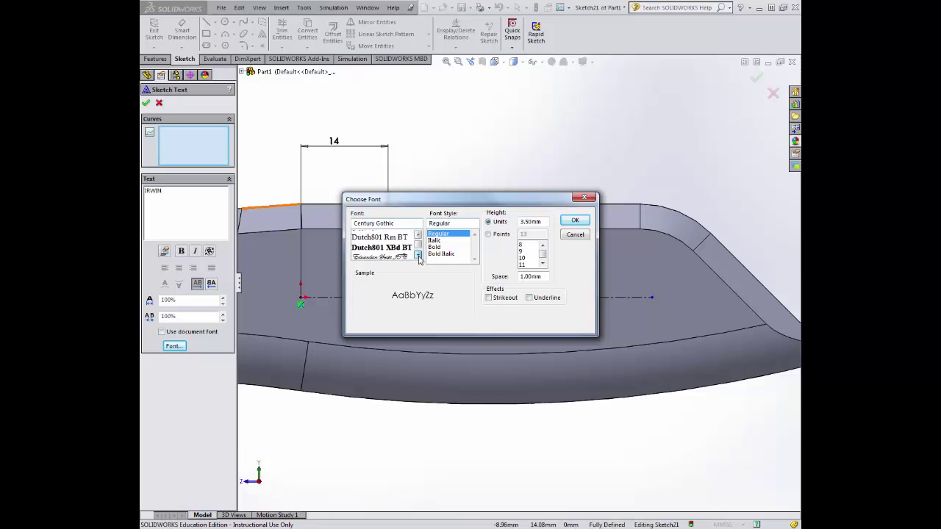
{"action": "left_click", "coordinate": [417, 255]}
{"action": "left_click", "coordinate": [417, 255]}
{"action": "left_click", "coordinate": [417, 255]}
{"action": "left_click", "coordinate": [417, 255]}
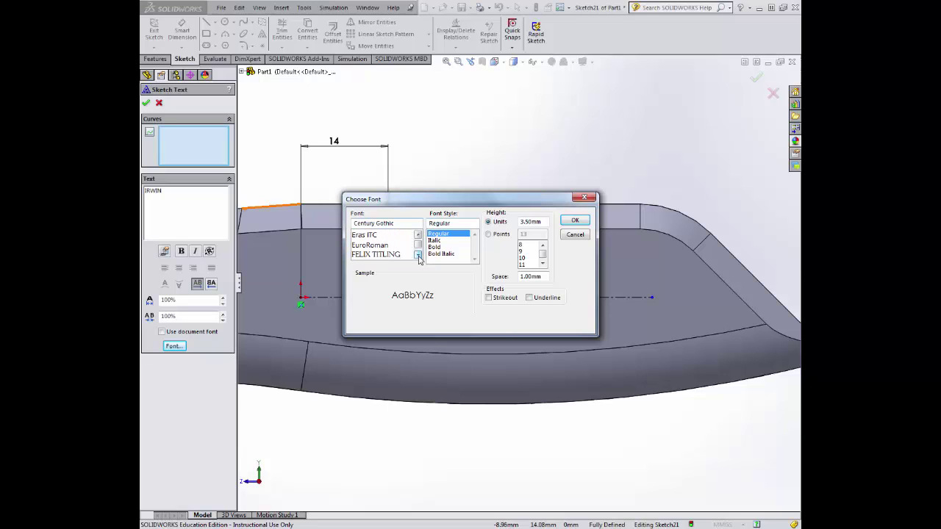
{"action": "left_click", "coordinate": [417, 255]}
{"action": "left_click", "coordinate": [417, 255]}
{"action": "left_click", "coordinate": [418, 255]}
{"action": "left_click", "coordinate": [417, 255]}
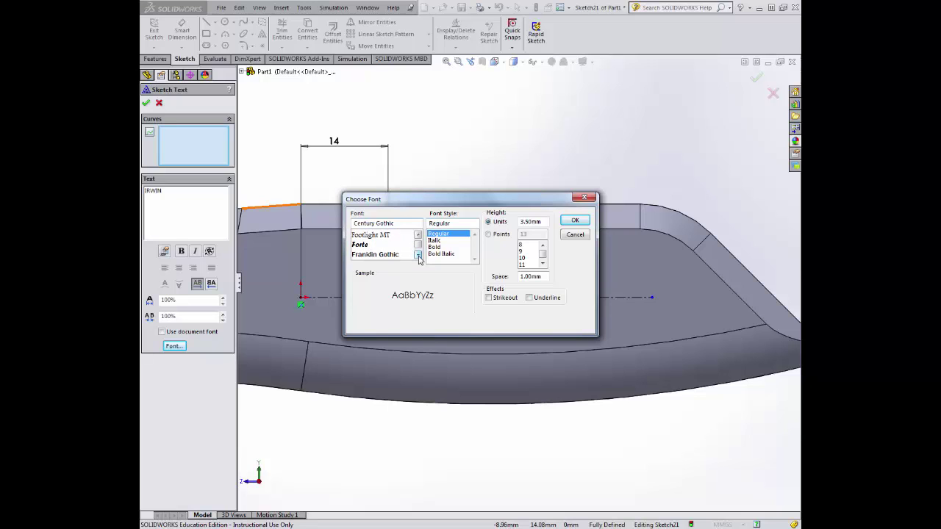
{"action": "left_click", "coordinate": [417, 255]}
{"action": "left_click", "coordinate": [375, 244]}
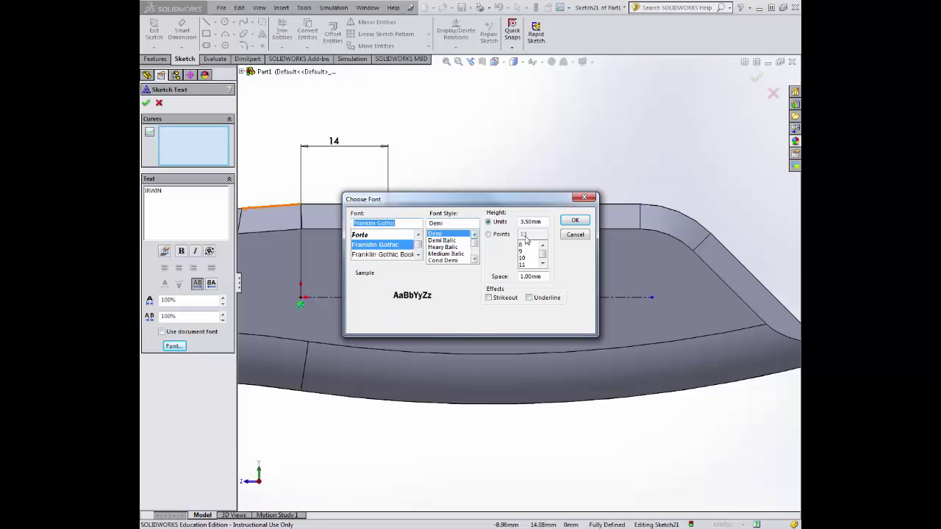
Set the IRWIN text's height to 22 points and place the text along the horizontal construction line
{"action": "left_click", "coordinate": [501, 235]}
{"action": "type", "text": "2"}
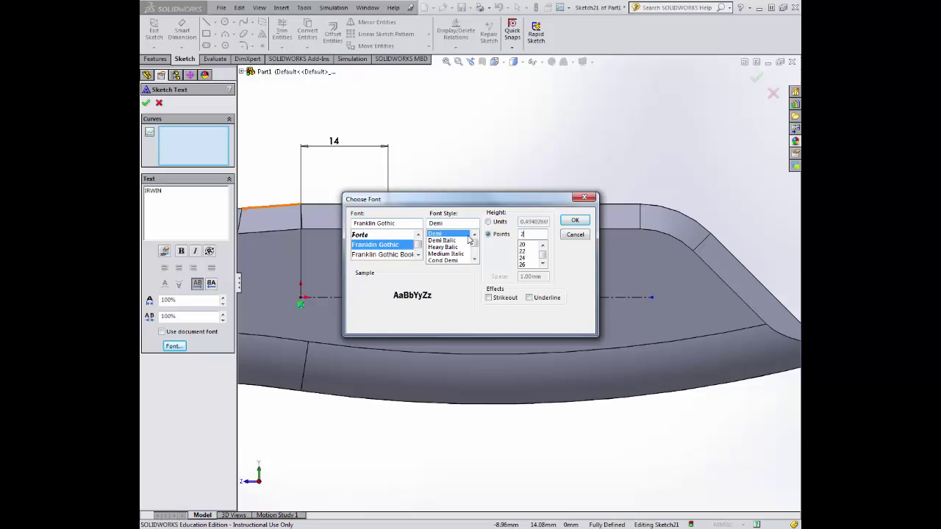
{"action": "type", "text": "2"}
{"action": "left_click", "coordinate": [576, 222]}
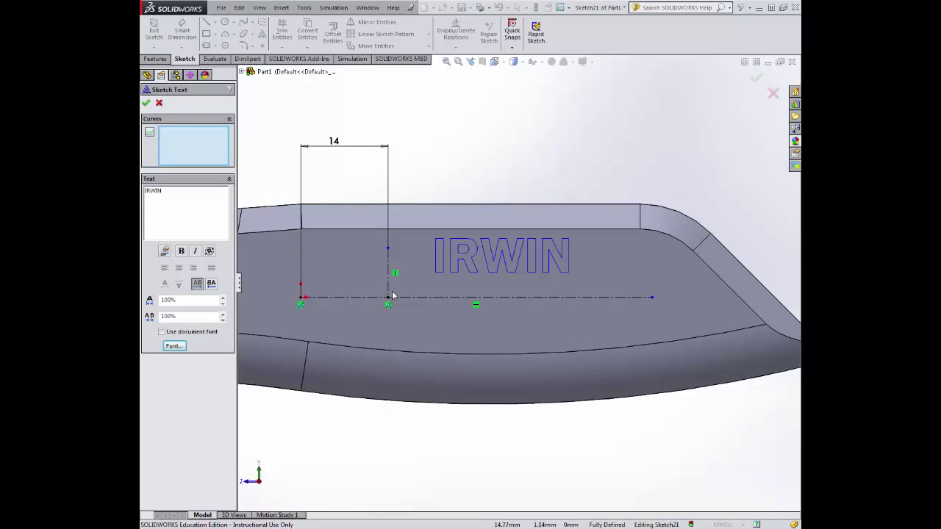
{"action": "left_click", "coordinate": [411, 298]}
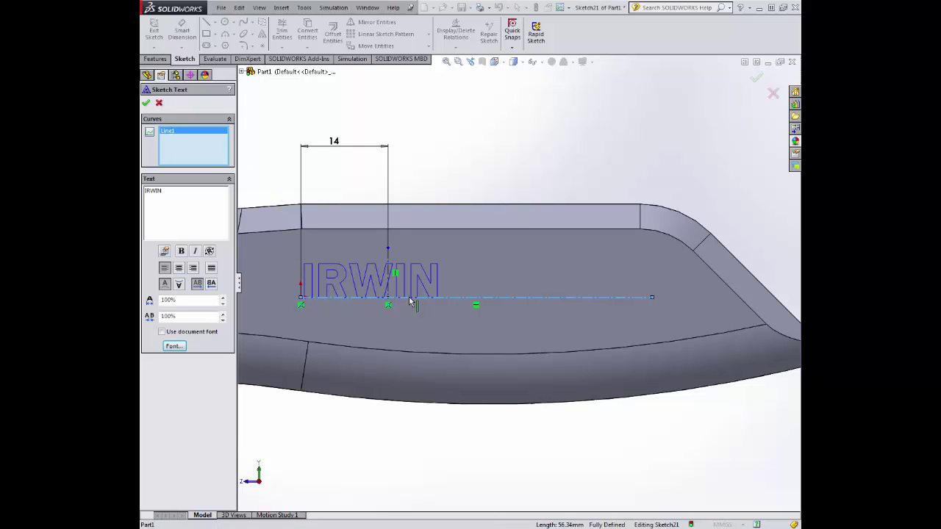
Try to use the vertical construction line as the IRWIN text's guide curve in place of the horizontal one
{"action": "left_click", "coordinate": [390, 266]}
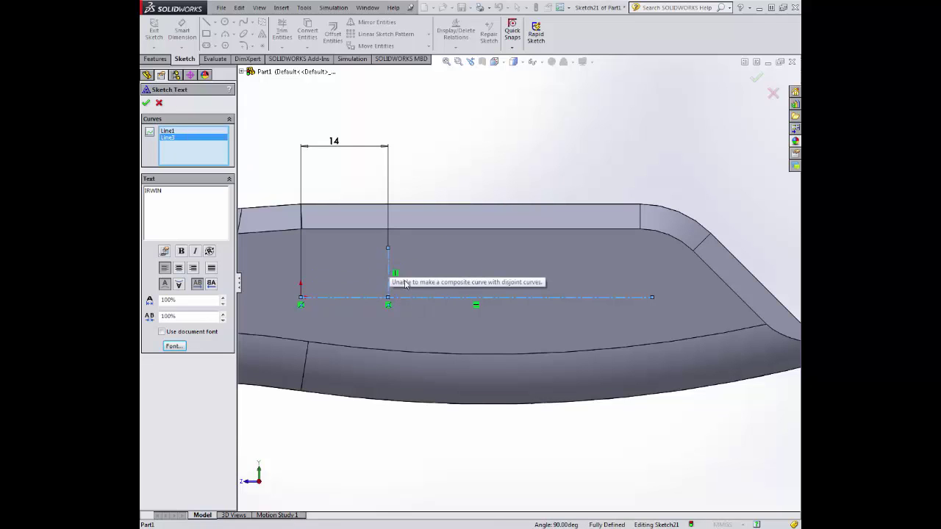
{"action": "key", "text": "Delete"}
{"action": "left_click", "coordinate": [167, 131]}
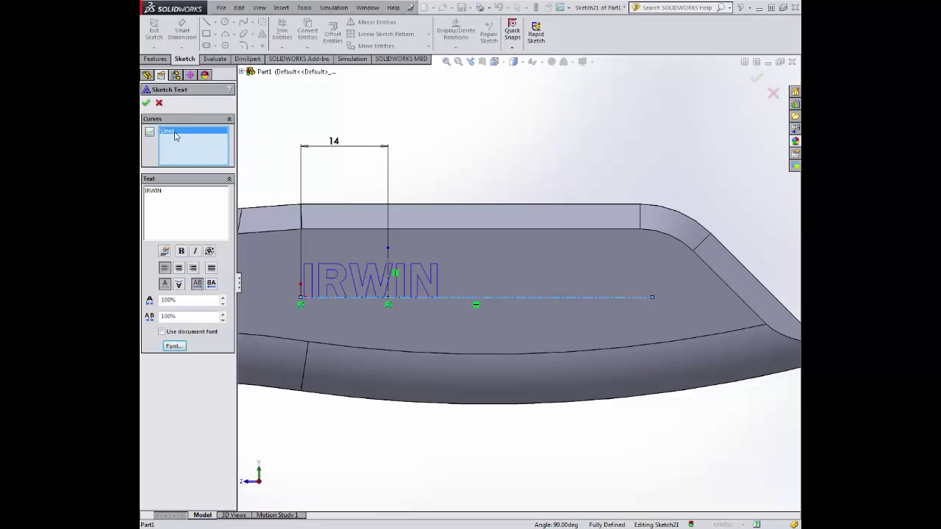
{"action": "key", "text": "Delete"}
{"action": "left_click", "coordinate": [388, 270]}
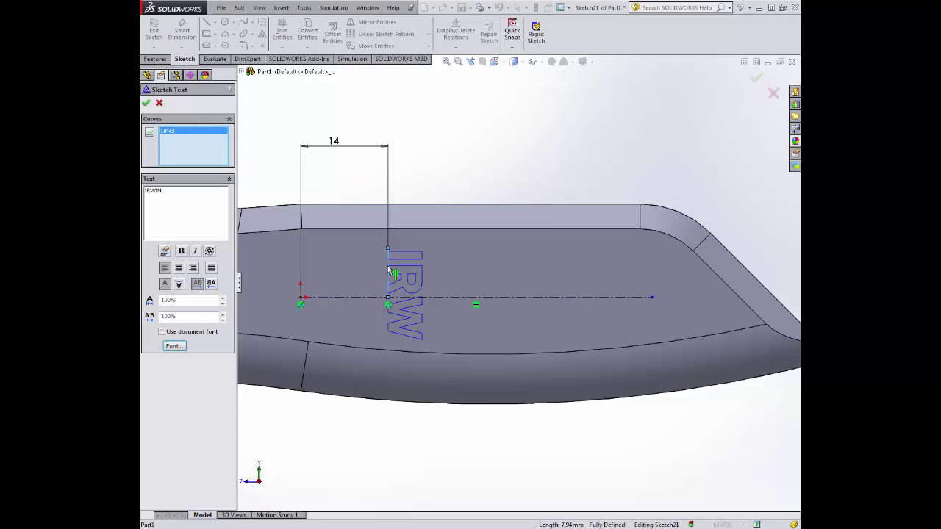
Detach the IRWIN text from its guide curve and place its anchor point where the two construction lines meet
{"action": "right_click", "coordinate": [198, 135]}
{"action": "left_click", "coordinate": [220, 150]}
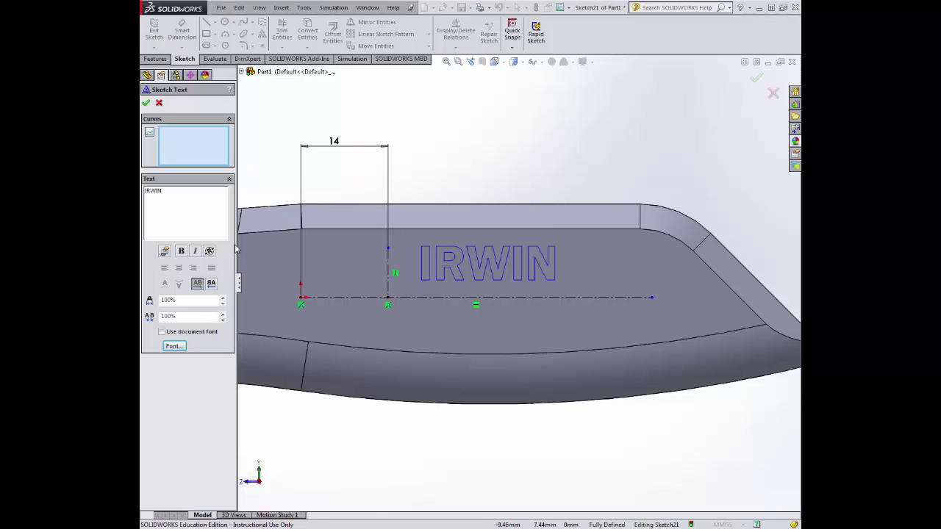
{"action": "left_click", "coordinate": [147, 103]}
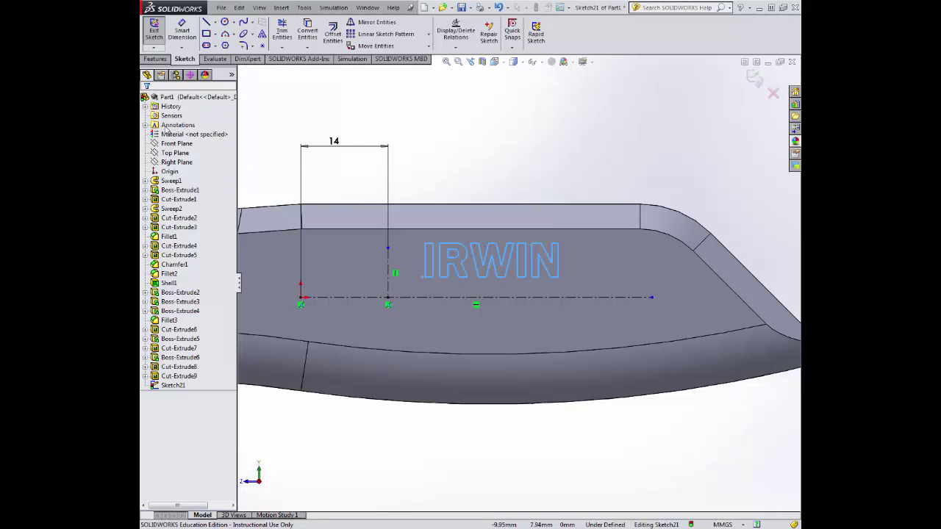
{"action": "left_click", "coordinate": [422, 279]}
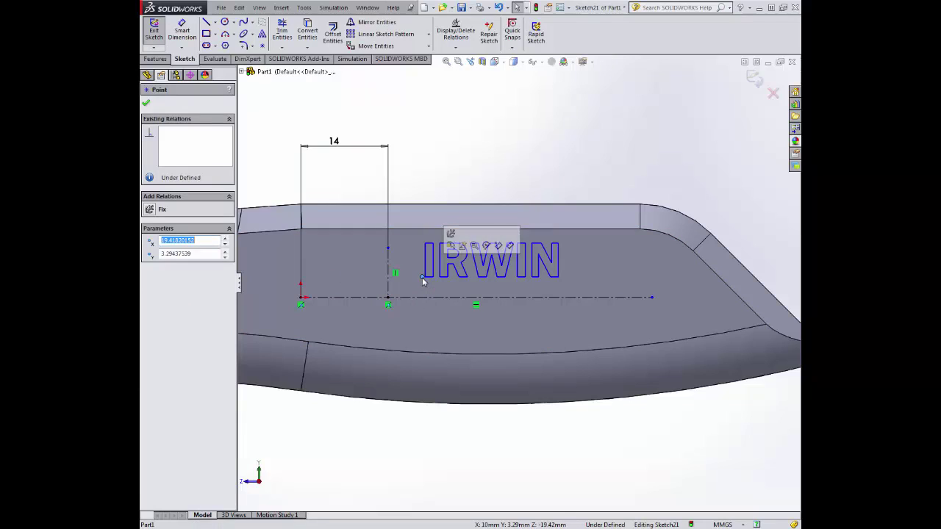
{"action": "mouse_move", "coordinate": [422, 279]}
{"action": "left_mouse_down"}
{"action": "mouse_move", "coordinate": [405, 297]}
{"action": "mouse_move", "coordinate": [388, 297]}
{"action": "left_mouse_up"}
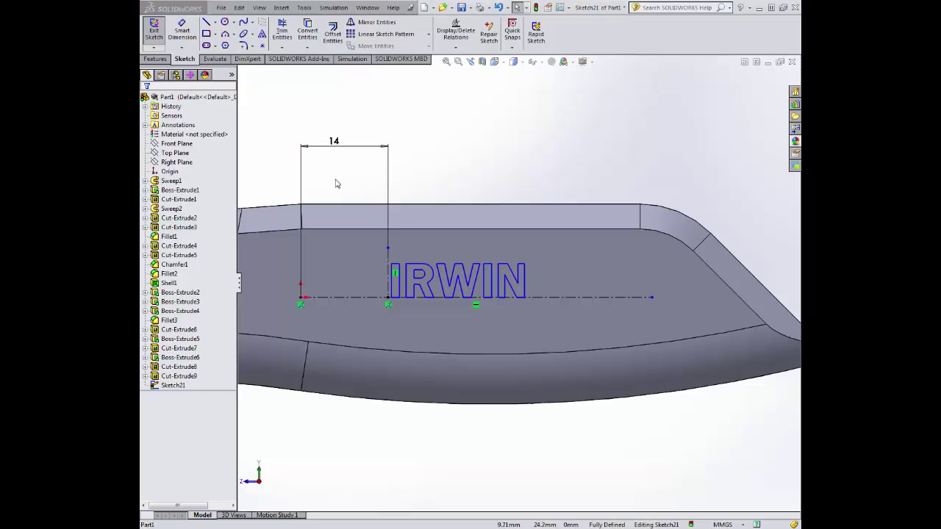
Engrave the IRWIN text into the outer face with a blind extruded cut 0.1 mm deep
{"action": "middle_click_drag", "start_coordinate": [485, 195], "coordinate": [525, 190]}
{"action": "key", "text": "Escape"}
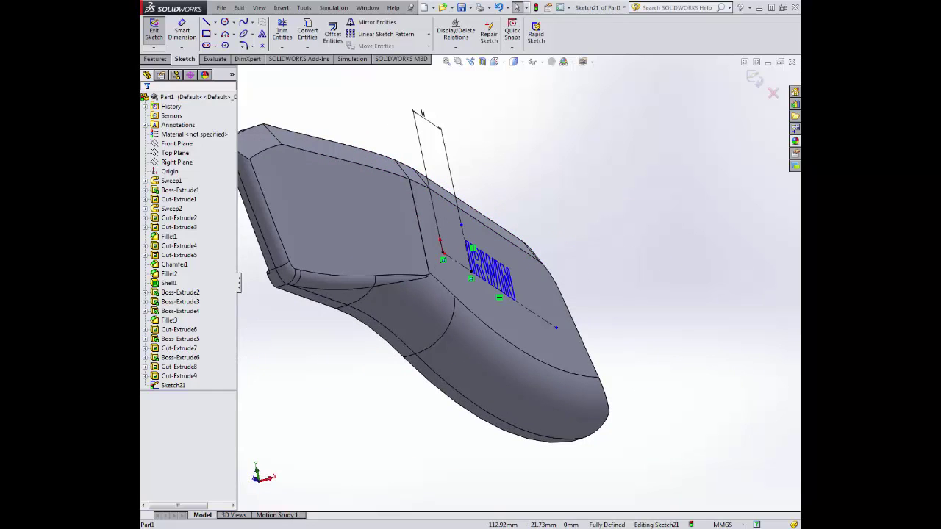
{"action": "left_click", "coordinate": [155, 59]}
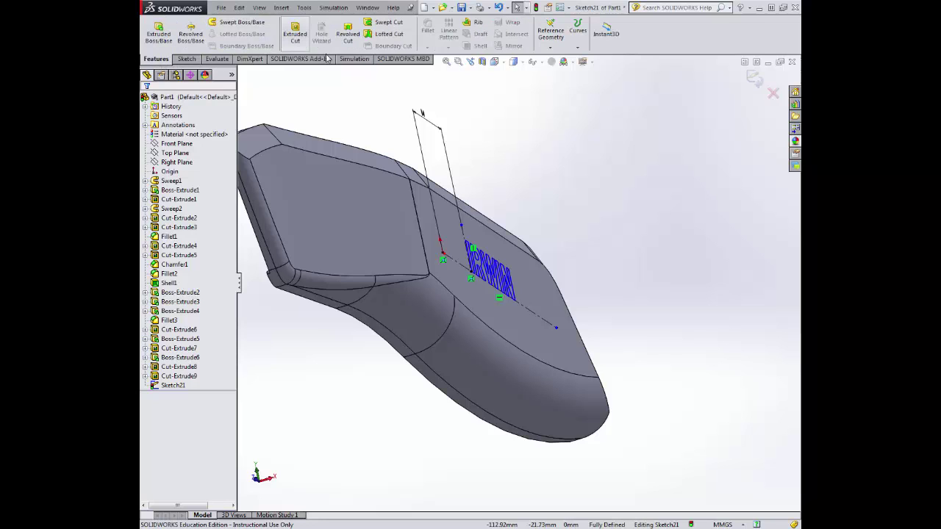
{"action": "left_click", "coordinate": [295, 33]}
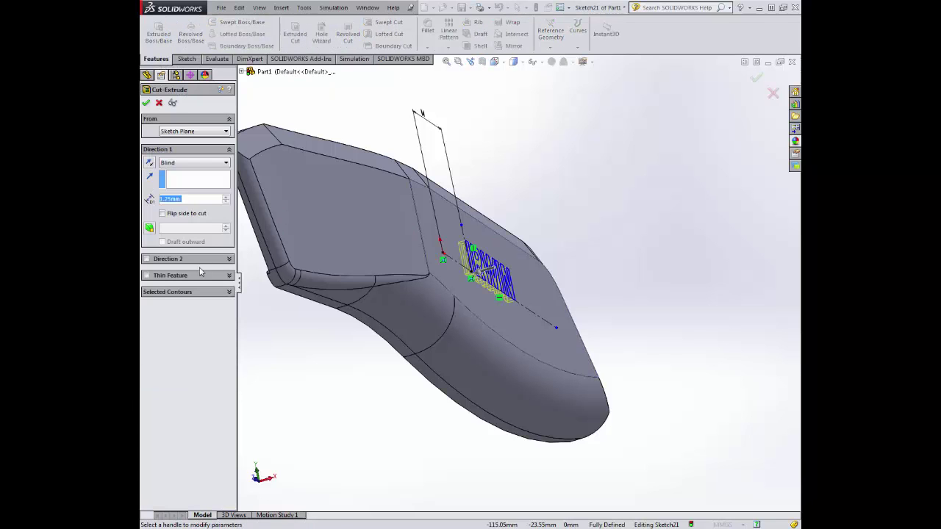
{"action": "type", "text": "0.1"}
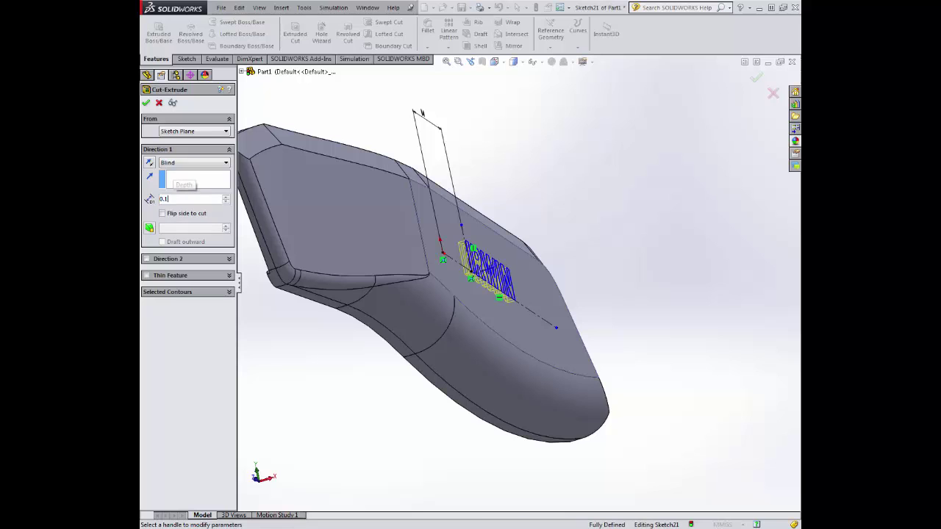
{"action": "key", "text": "Return"}
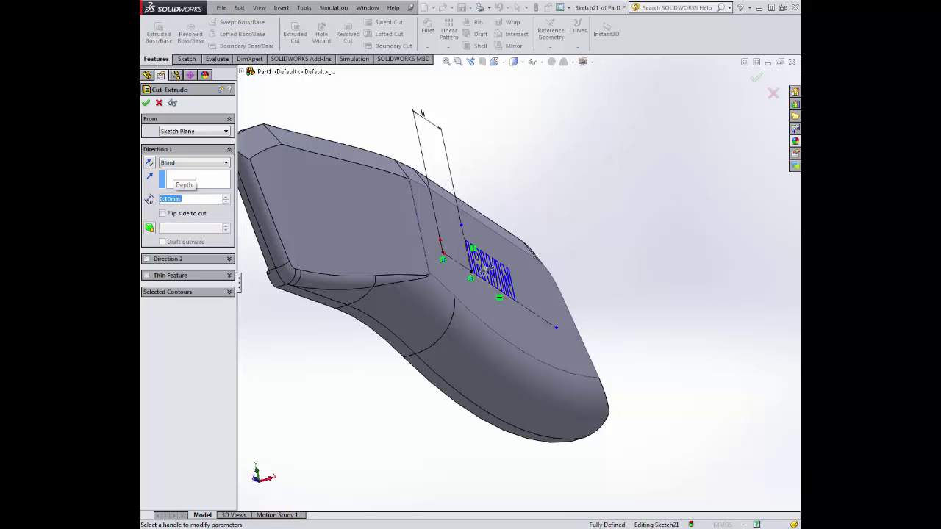
{"action": "left_click", "coordinate": [146, 104]}
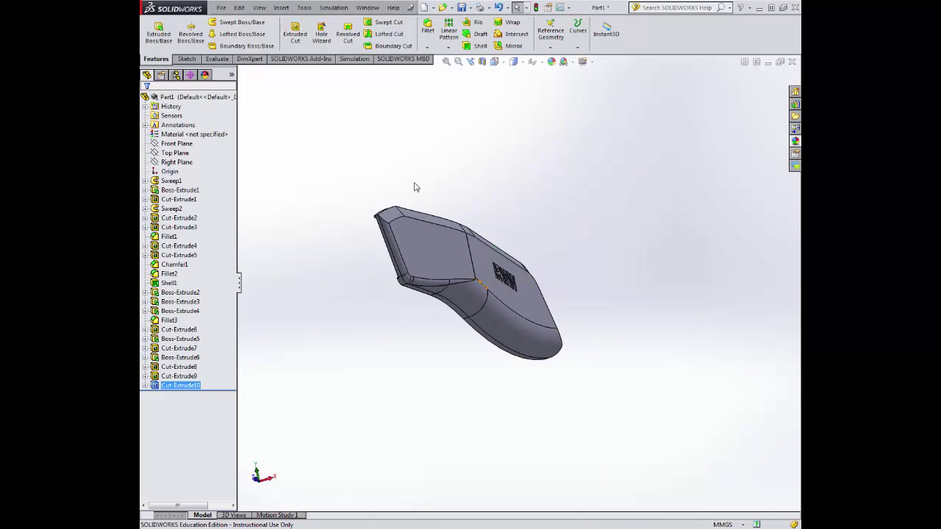
Fillet the two outer rim edges beside the single pin at the narrow end with a 0.2 mm radius
{"action": "left_click", "coordinate": [430, 192]}
{"action": "middle_click_drag", "start_coordinate": [443, 198], "coordinate": [397, 200]}
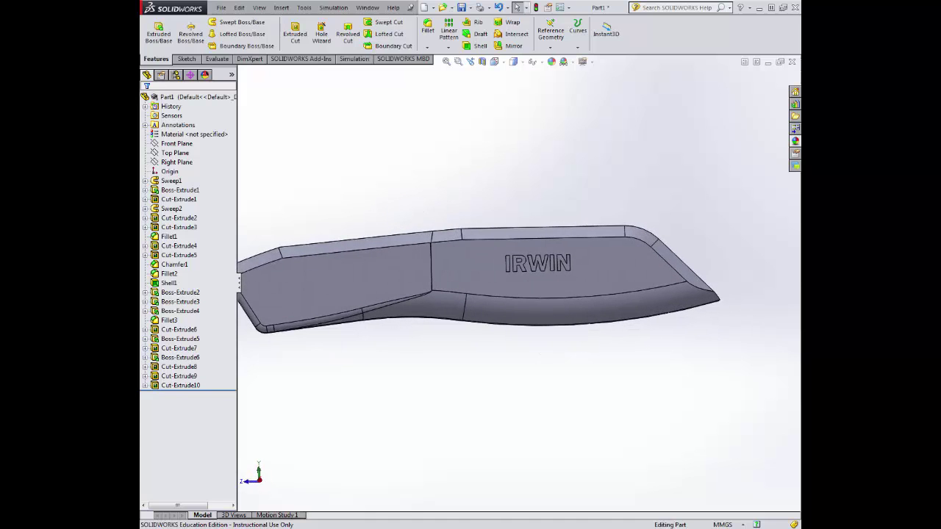
{"action": "middle_click_drag", "start_coordinate": [460, 362], "coordinate": [444, 273]}
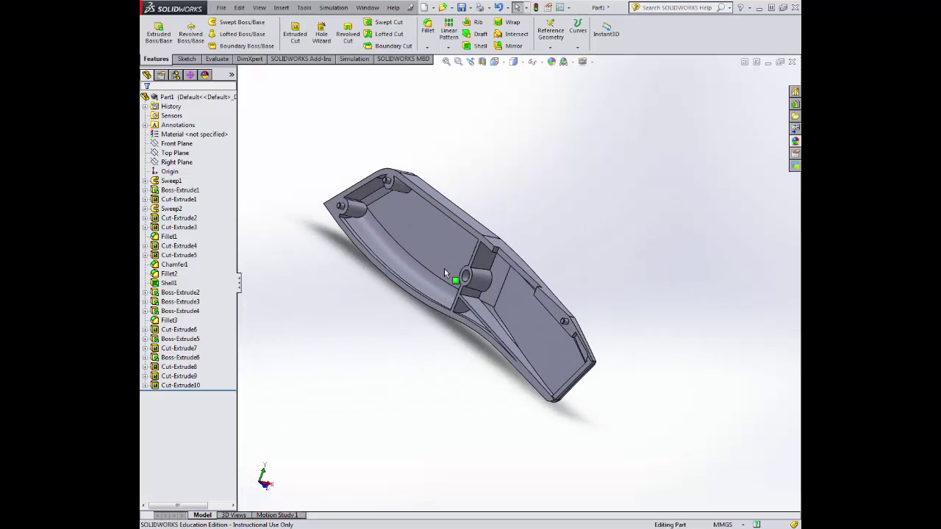
{"action": "left_click", "coordinate": [427, 30]}
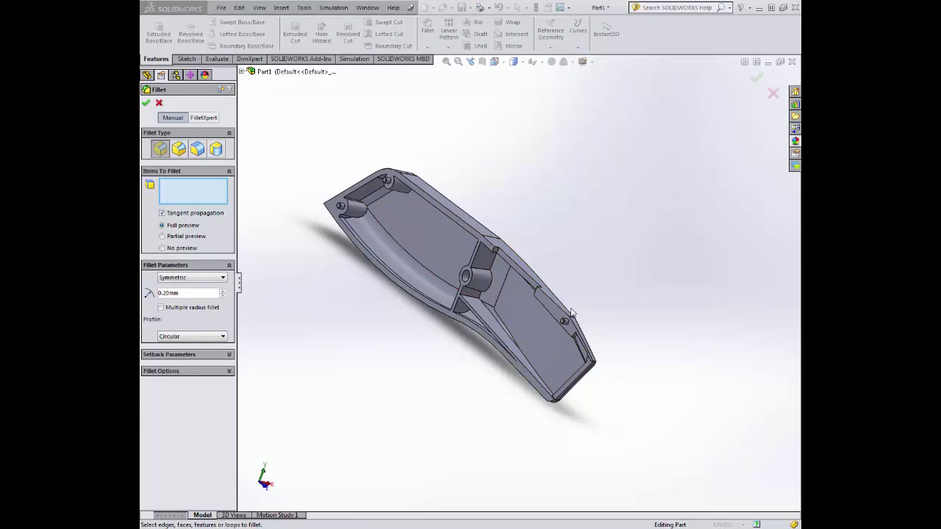
{"action": "scroll", "coordinate": [581, 324], "scroll_direction": "down", "scroll_amount": 3}
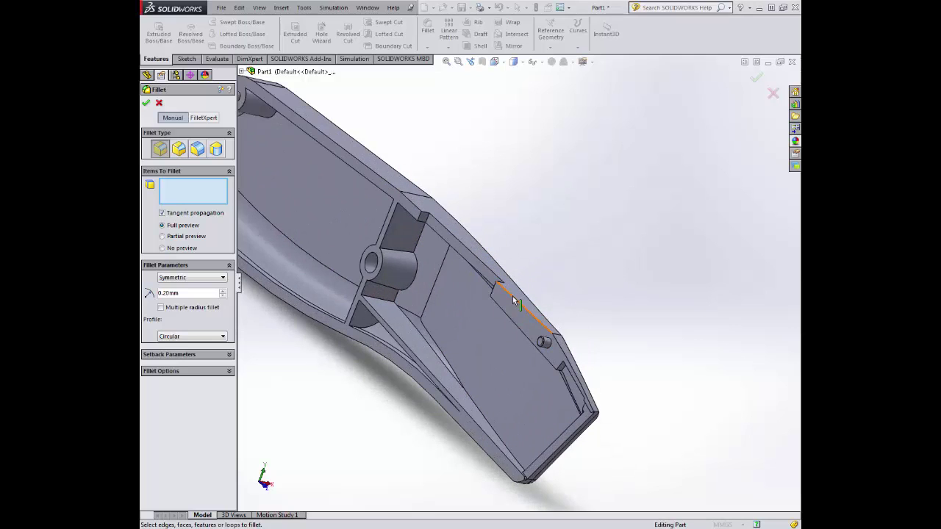
{"action": "left_click", "coordinate": [527, 314]}
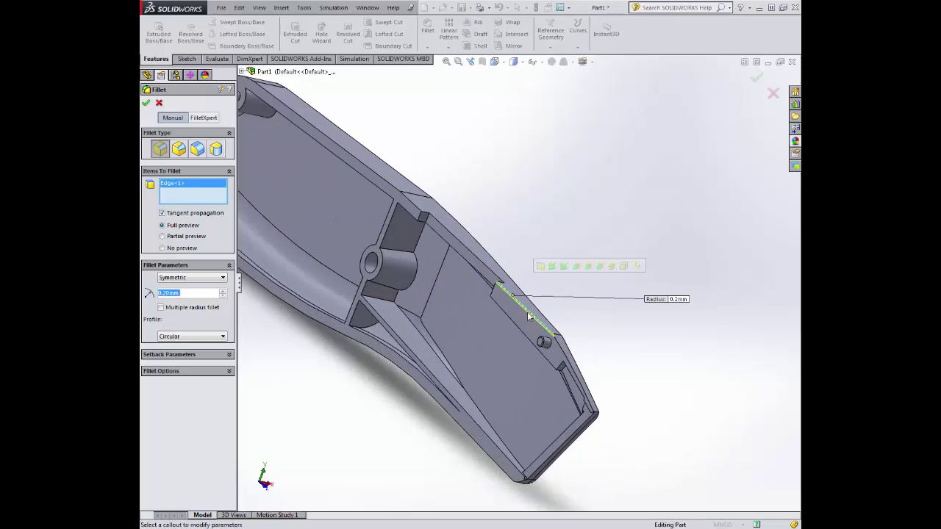
{"action": "left_click", "coordinate": [564, 355]}
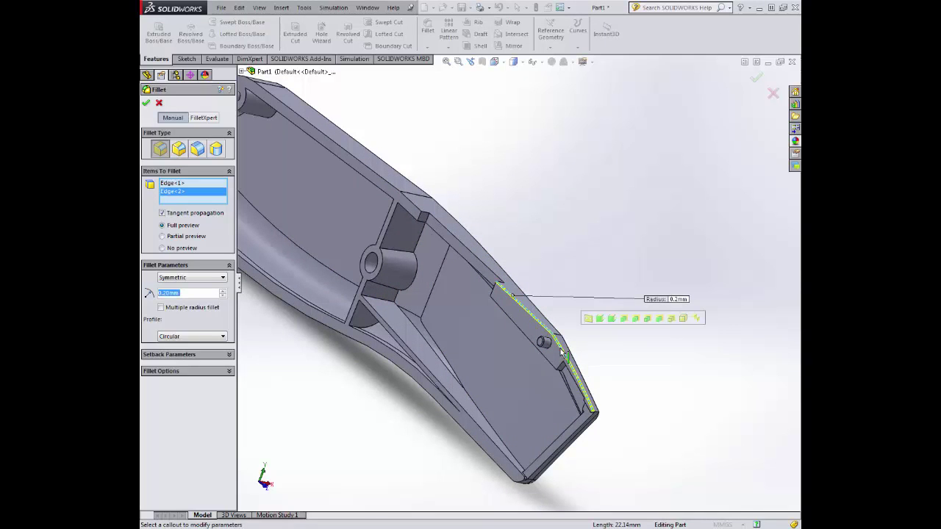
{"action": "left_click", "coordinate": [146, 104]}
Fillet the outer rim edges running from the central boss along the straight side and around the two-pin end with a 0.2 mm radius
{"action": "key", "text": "f"}
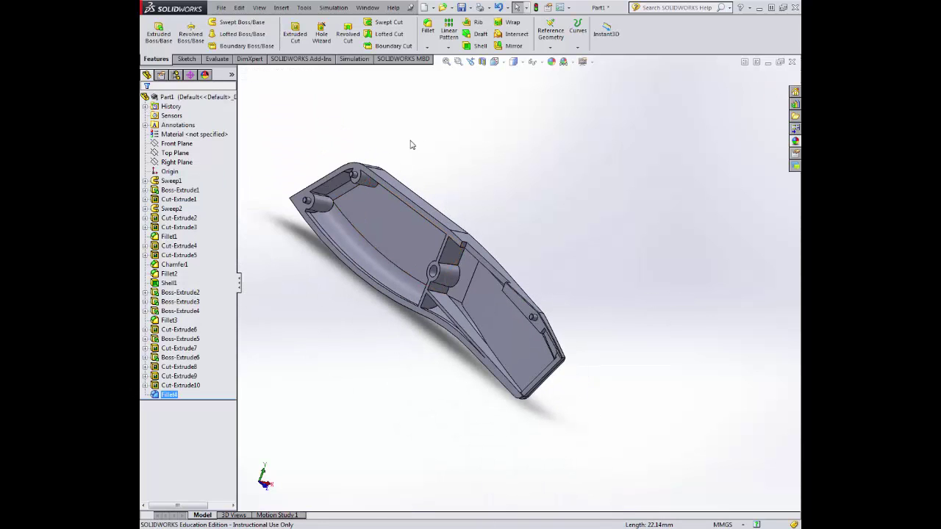
{"action": "left_click", "coordinate": [428, 29]}
{"action": "scroll", "coordinate": [571, 245], "scroll_direction": "down", "scroll_amount": 3}
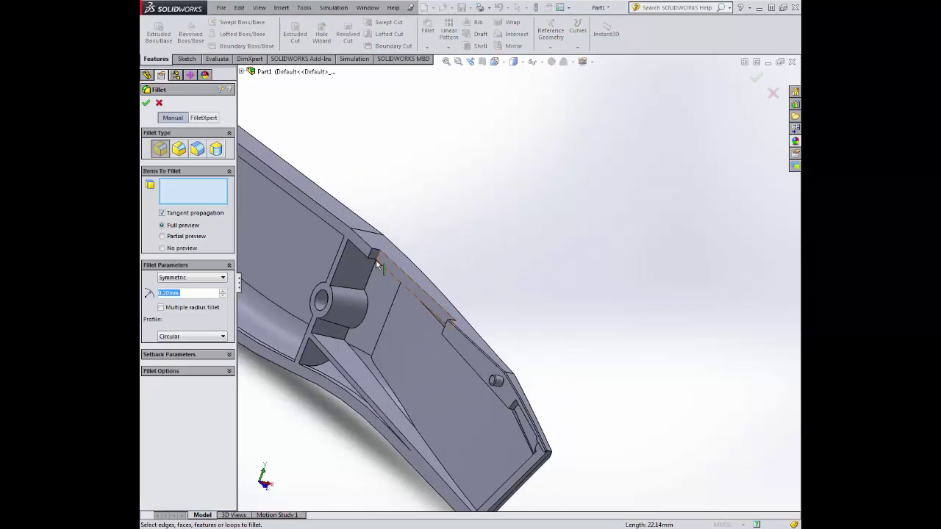
{"action": "left_click", "coordinate": [336, 224]}
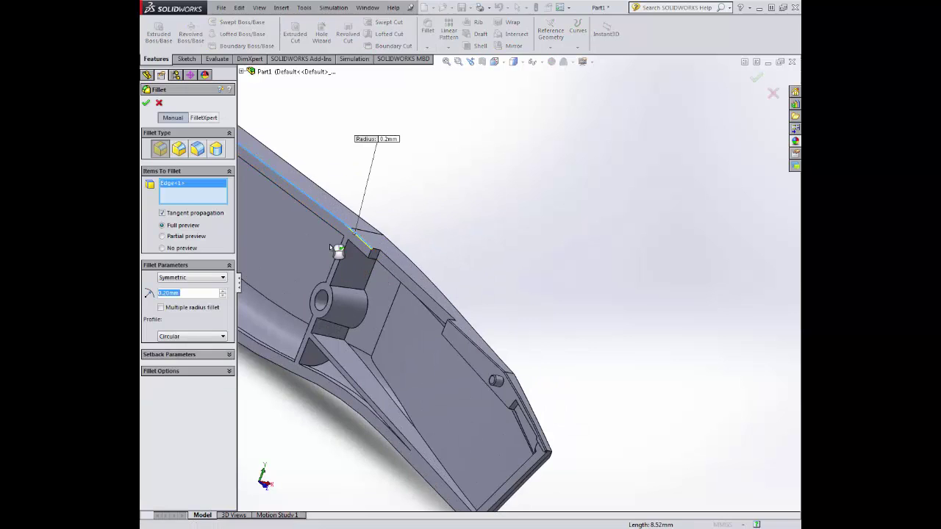
{"action": "left_click", "coordinate": [336, 223]}
{"action": "scroll", "coordinate": [335, 249], "scroll_direction": "up", "scroll_amount": 3}
{"action": "middle_click_drag", "start_coordinate": [342, 162], "coordinate": [390, 230]}
{"action": "scroll", "coordinate": [288, 160], "scroll_direction": "down", "scroll_amount": 4}
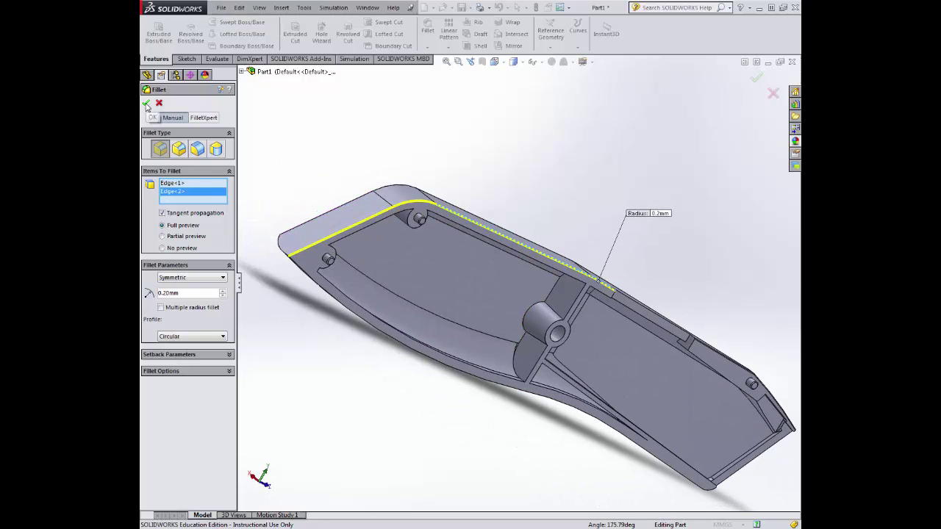
{"action": "left_click", "coordinate": [147, 105]}
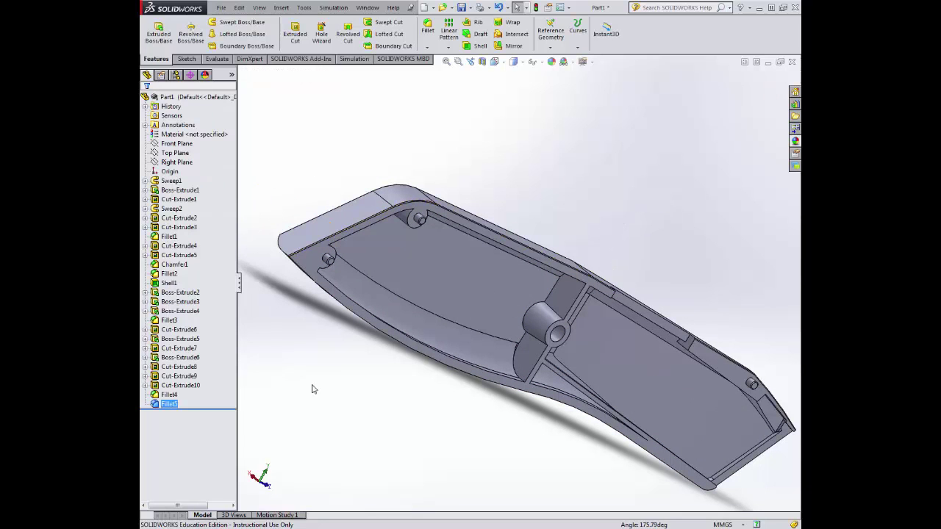
Fillet the outer rim edges along the whole curved side of the shell with a 0.2 mm radius
{"action": "left_click", "coordinate": [427, 30]}
{"action": "middle_click_drag", "start_coordinate": [369, 341], "coordinate": [387, 275]}
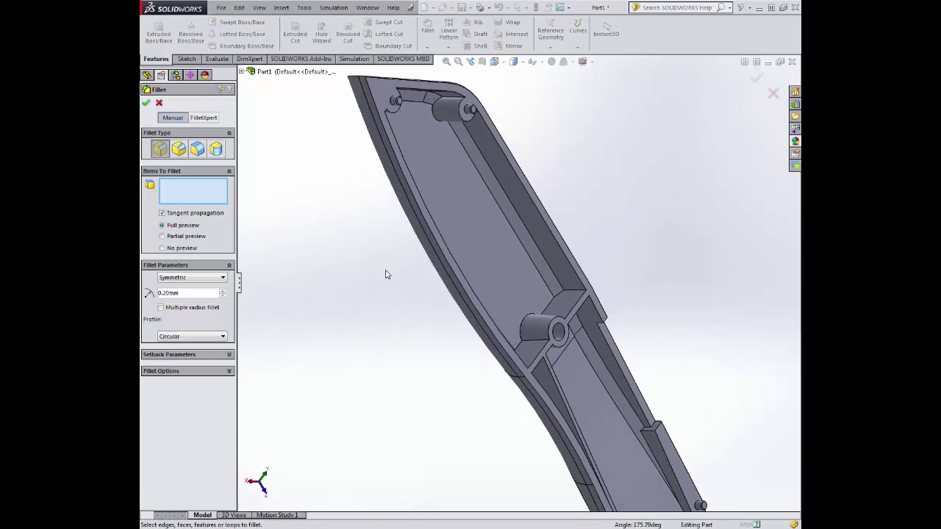
{"action": "scroll", "coordinate": [387, 172], "scroll_direction": "down", "scroll_amount": 3}
{"action": "scroll", "coordinate": [386, 170], "scroll_direction": "up", "scroll_amount": 3}
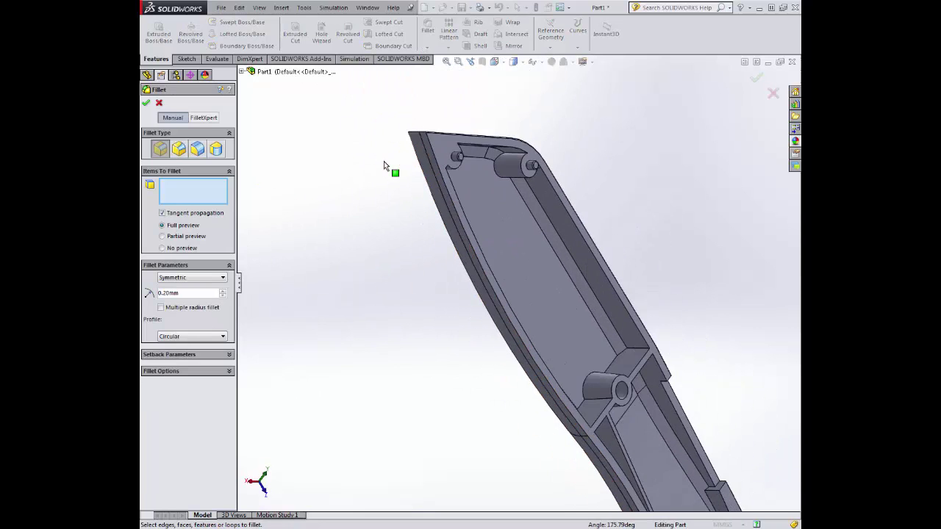
{"action": "left_click", "coordinate": [432, 146]}
{"action": "scroll", "coordinate": [470, 316], "scroll_direction": "up", "scroll_amount": 4}
{"action": "scroll", "coordinate": [576, 404], "scroll_direction": "up", "scroll_amount": 2}
{"action": "scroll", "coordinate": [546, 367], "scroll_direction": "down", "scroll_amount": 5}
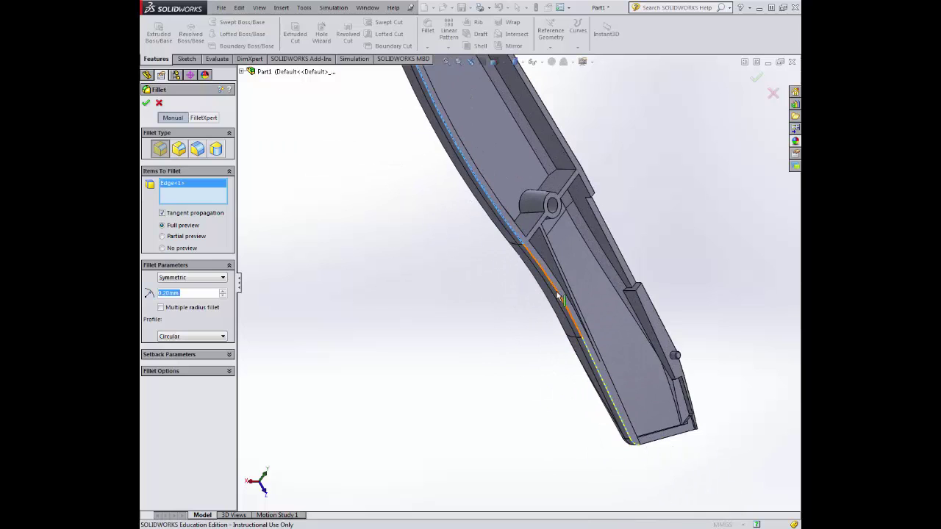
{"action": "scroll", "coordinate": [557, 298], "scroll_direction": "down", "scroll_amount": 4}
{"action": "left_click", "coordinate": [489, 209]}
{"action": "scroll", "coordinate": [499, 373], "scroll_direction": "up", "scroll_amount": 4}
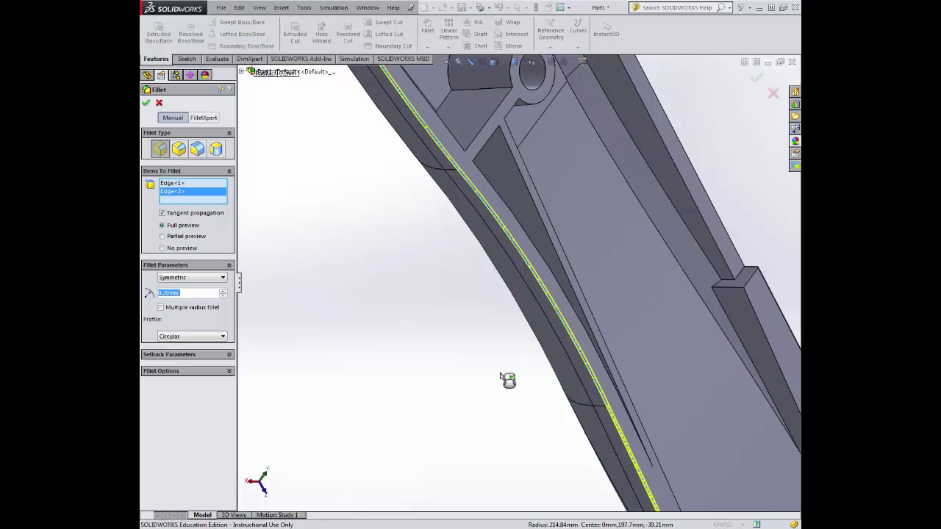
{"action": "middle_click_drag", "start_coordinate": [556, 454], "coordinate": [488, 437]}
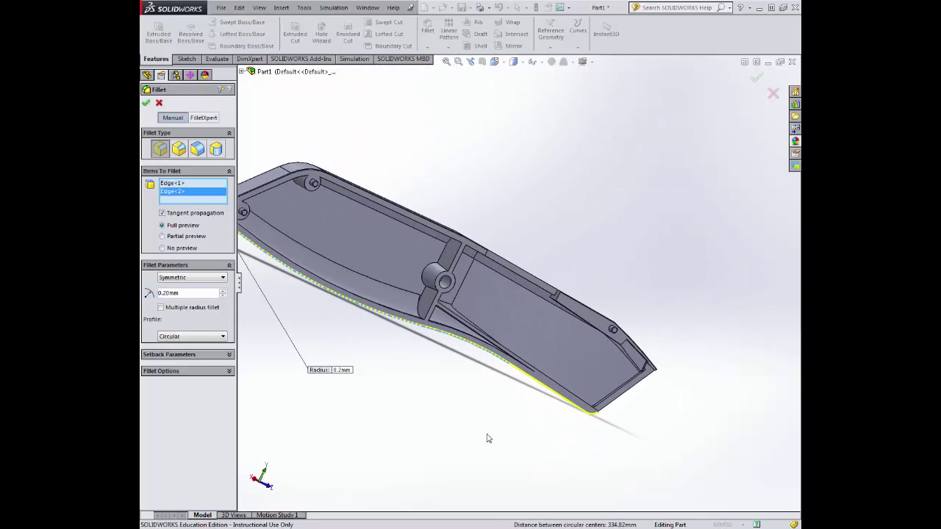
{"action": "left_click", "coordinate": [145, 103]}
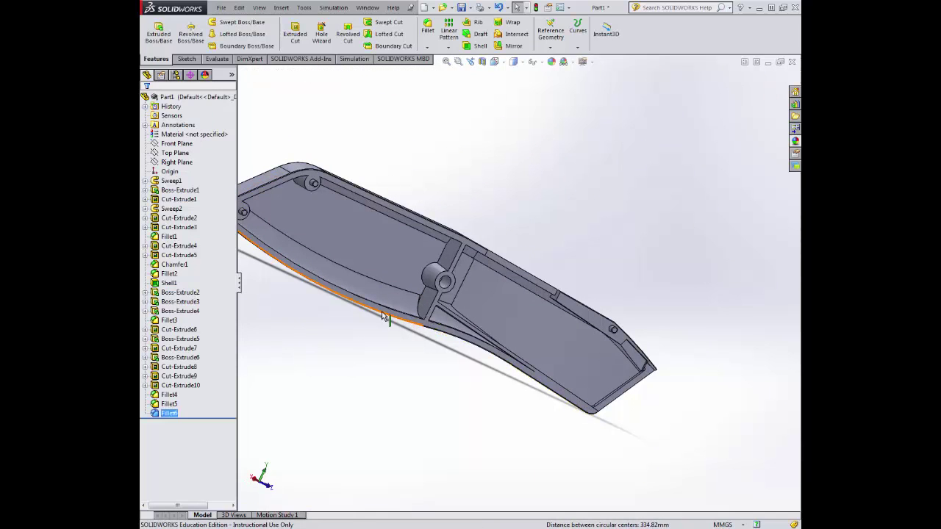
Save the part as CRAFT Knife V1 in the Lego parts folder
{"action": "middle_click_drag", "start_coordinate": [411, 338], "coordinate": [620, 448]}
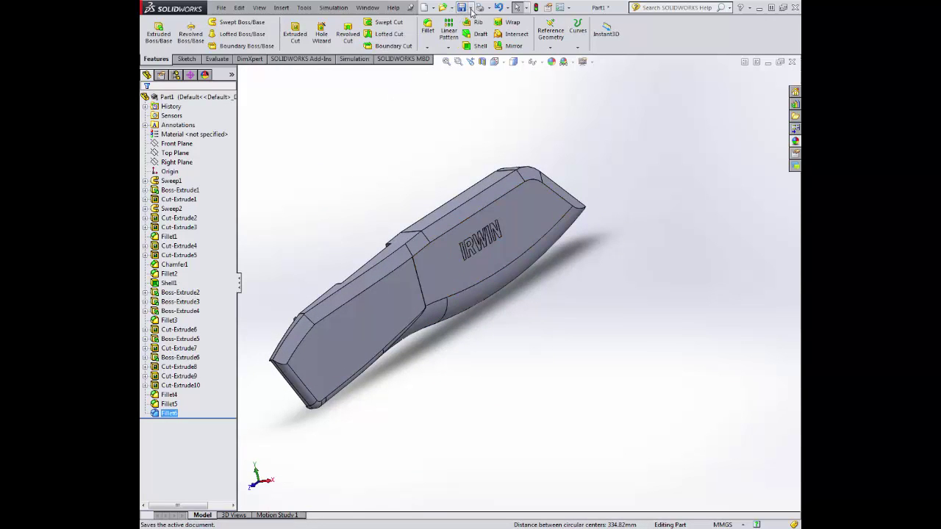
{"action": "left_click", "coordinate": [470, 8]}
{"action": "left_click", "coordinate": [476, 31]}
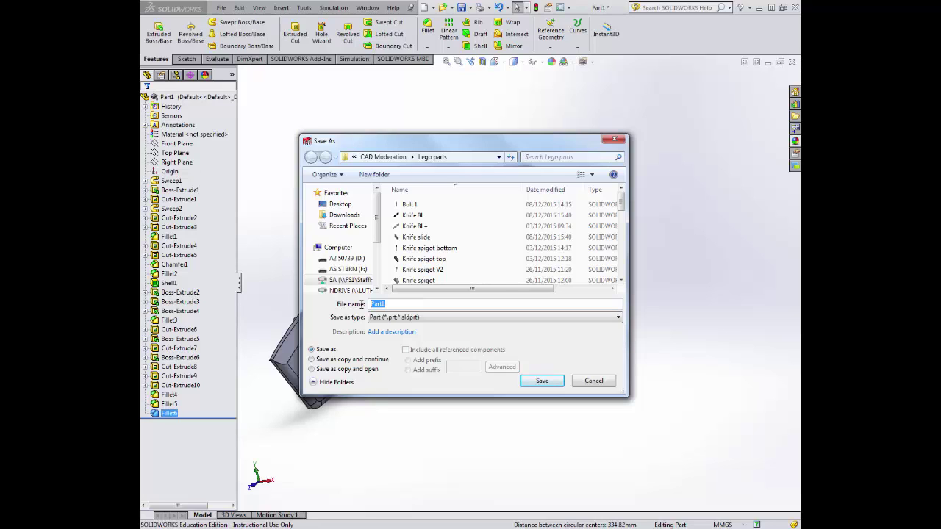
{"action": "type", "text": "CRAFT Knife V1"}
{"action": "left_click", "coordinate": [542, 380]}
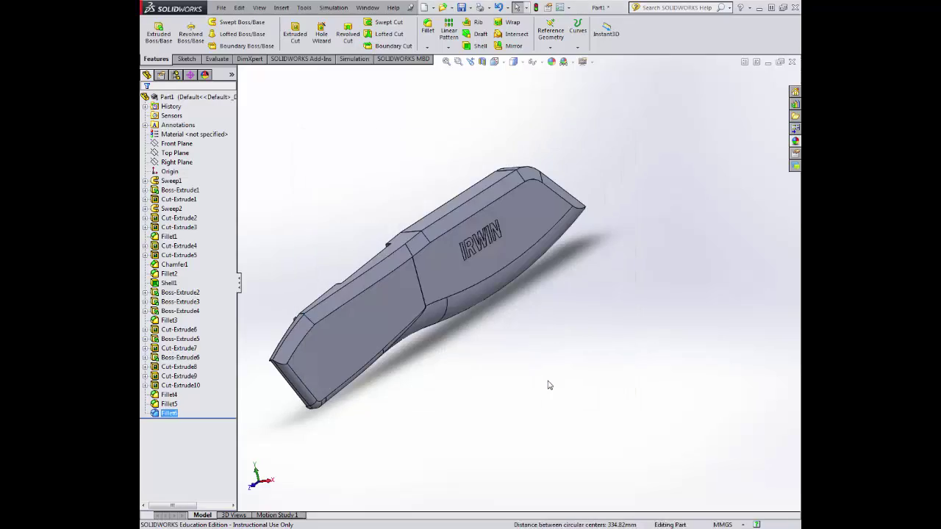